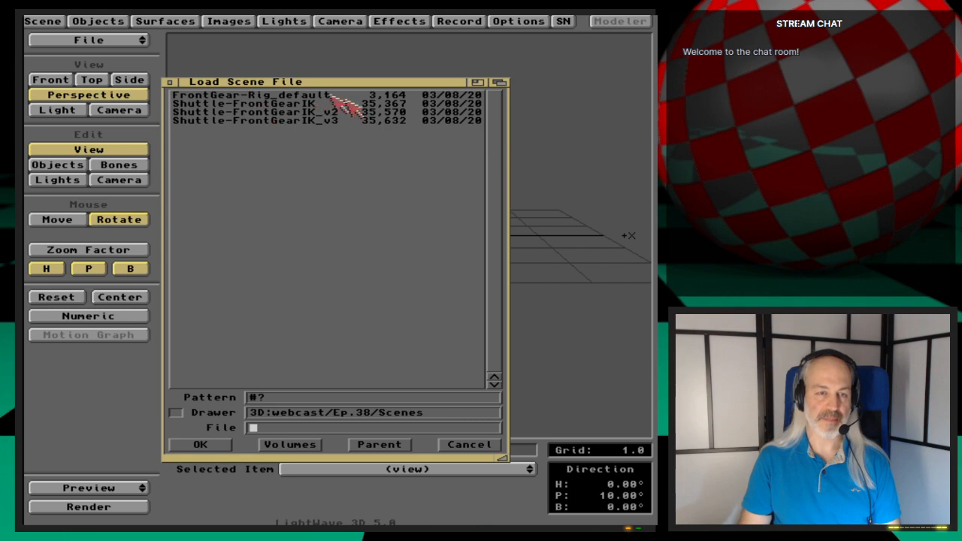
- Load the FrontGear-Rig_default scene, move the camera back to about X -13.4, Y 3.6, Z -7.3, and keyframe it at frame 0
{"action": "double_click", "coordinate": [324, 98]}
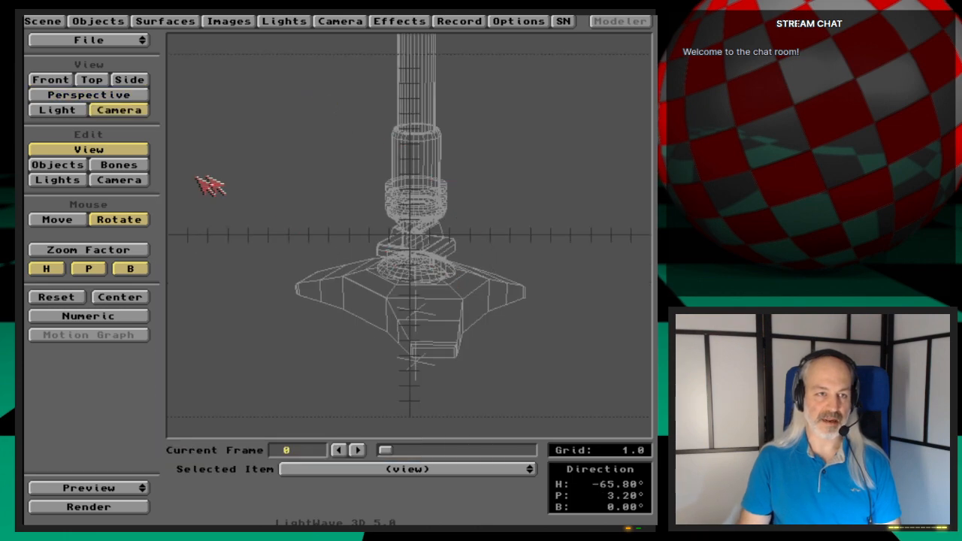
{"action": "left_click", "coordinate": [118, 180]}
{"action": "left_click_drag", "start_coordinate": [480, 181], "coordinate": [480, 196]}
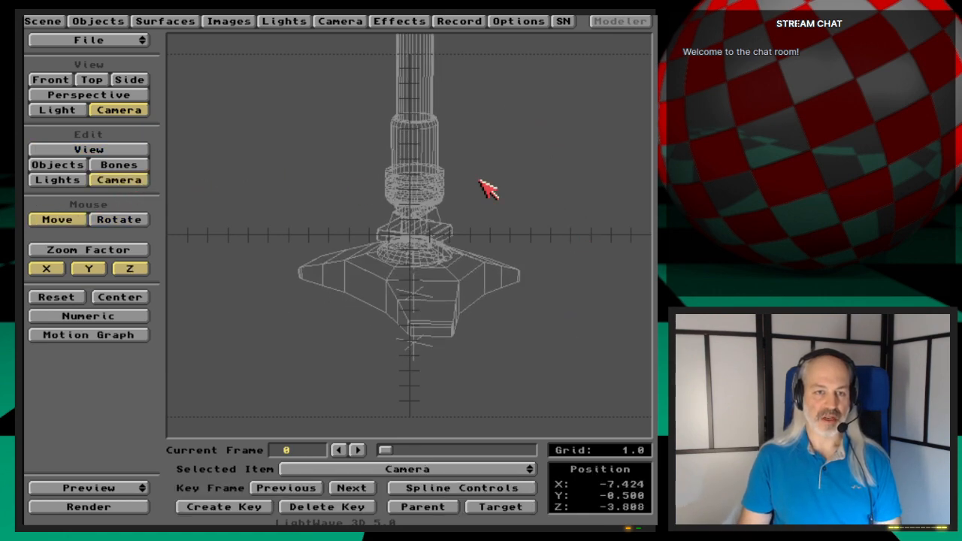
{"action": "right_click_drag", "start_coordinate": [480, 181], "coordinate": [480, 153]}
{"action": "left_click_drag", "start_coordinate": [480, 181], "coordinate": [484, 204]}
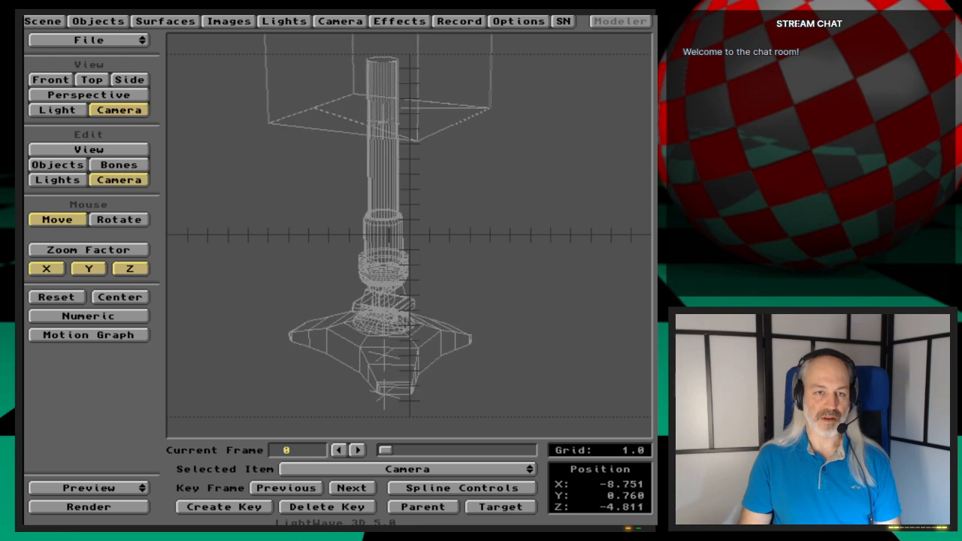
{"action": "right_click_drag", "start_coordinate": [479, 181], "coordinate": [480, 153]}
{"action": "left_click_drag", "start_coordinate": [478, 179], "coordinate": [478, 232]}
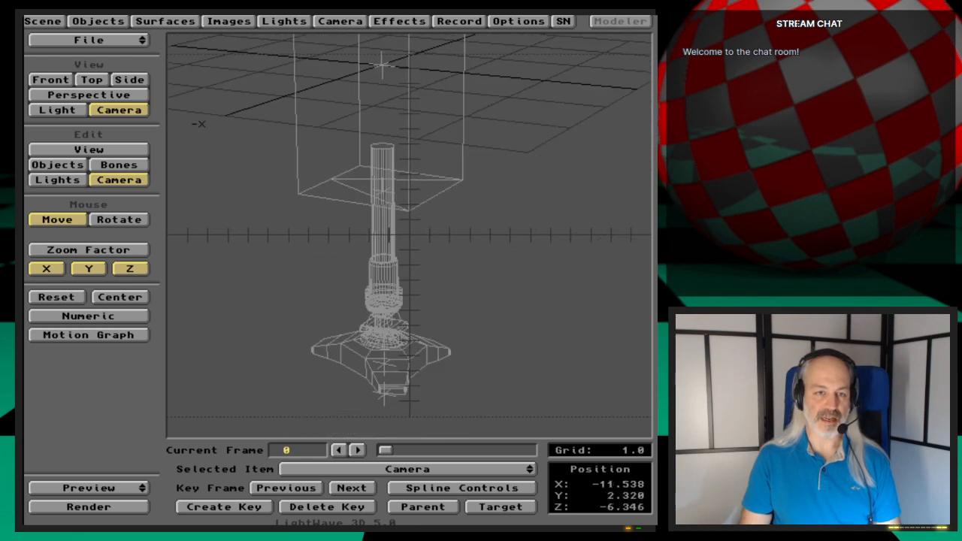
{"action": "left_click_drag", "start_coordinate": [478, 173], "coordinate": [478, 183]}
{"action": "right_click_drag", "start_coordinate": [479, 180], "coordinate": [479, 144]}
{"action": "left_click_drag", "start_coordinate": [479, 177], "coordinate": [479, 203]}
{"action": "right_click_drag", "start_coordinate": [484, 181], "coordinate": [484, 194]}
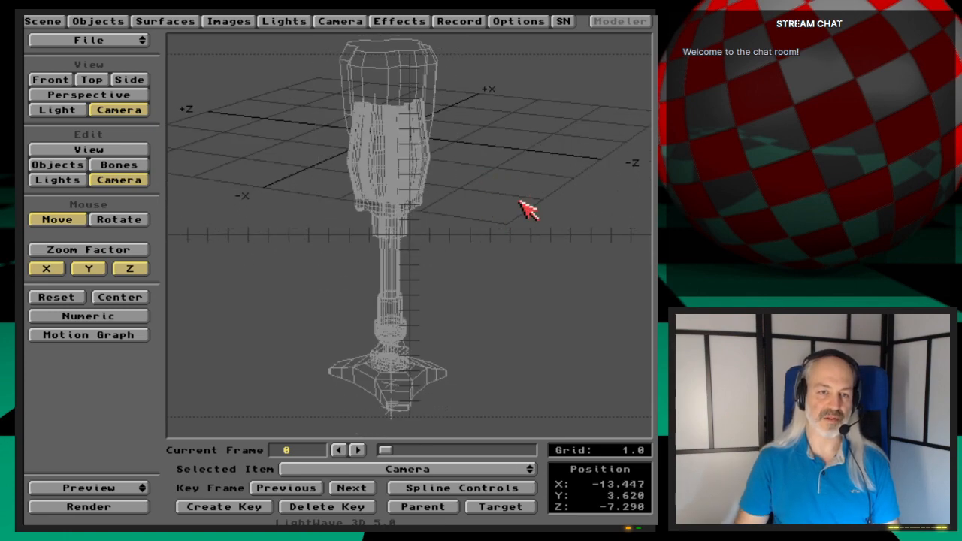
{"action": "key", "text": "Return"}
{"action": "key", "text": "Return"}
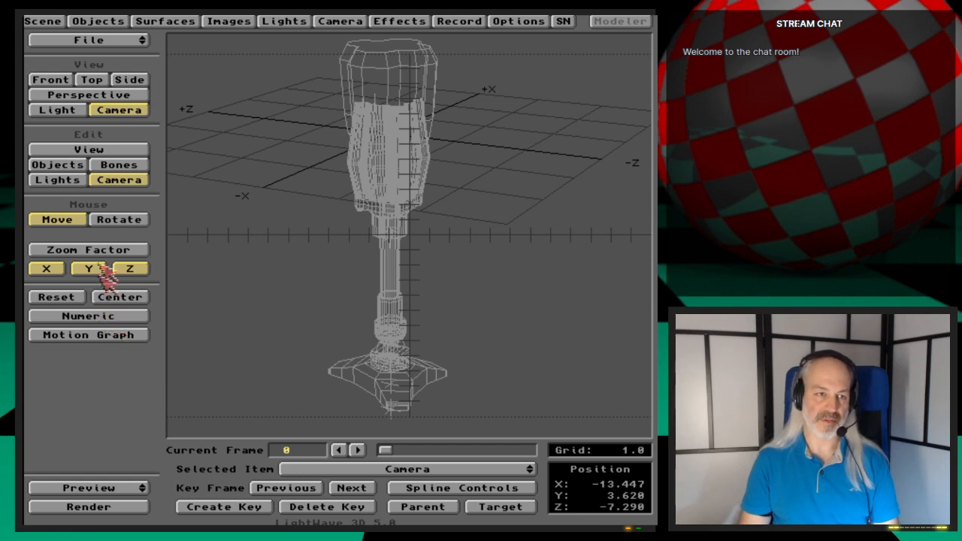
- Slide the FrontGear_UpperLeg-Tip object up and down along Y to test the leg, returning it to Y -1.5
{"action": "left_click", "coordinate": [75, 165]}
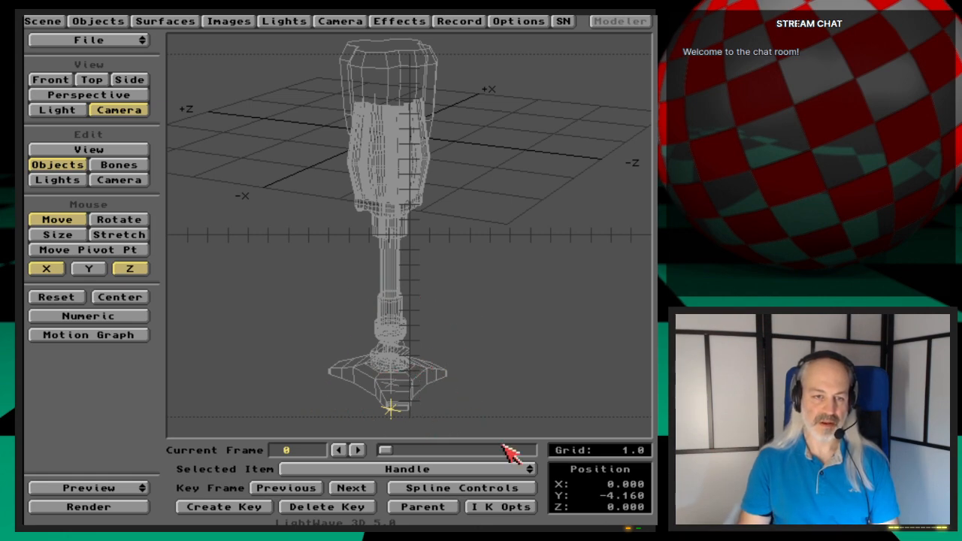
{"action": "left_click", "coordinate": [500, 470]}
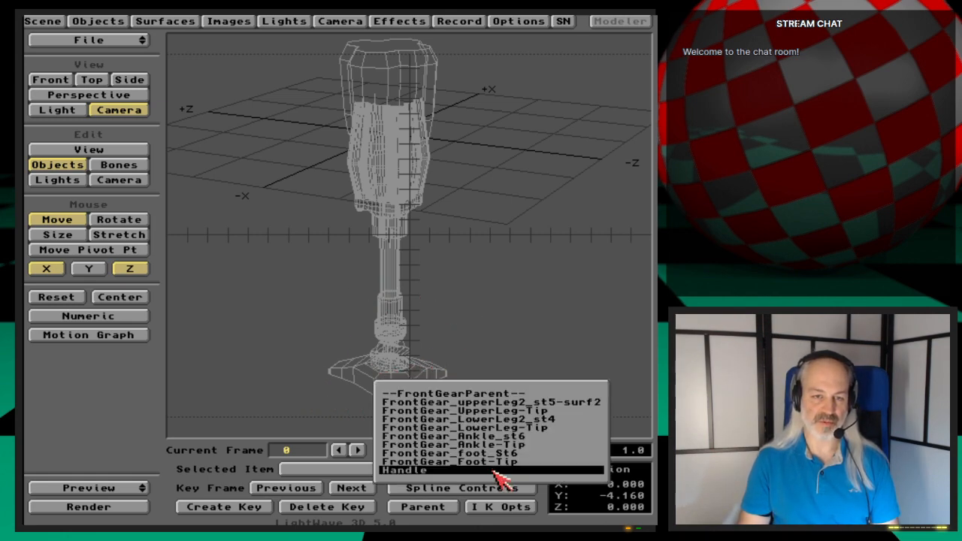
{"action": "left_click", "coordinate": [602, 411]}
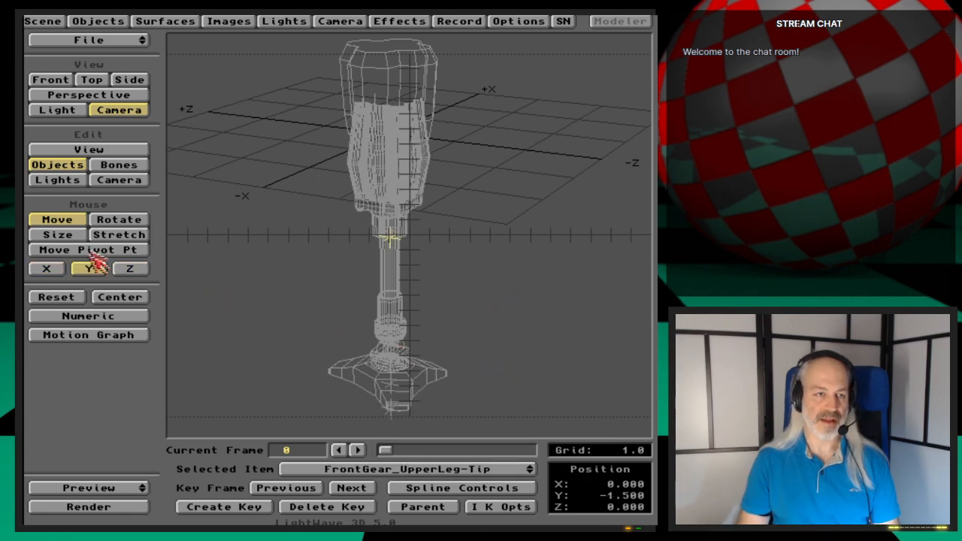
{"action": "mouse_move", "coordinate": [456, 336]}
{"action": "left_mouse_down"}
{"action": "mouse_move", "coordinate": [455, 268]}
{"action": "mouse_move", "coordinate": [469, 346]}
{"action": "left_mouse_up"}
{"action": "left_click_drag", "start_coordinate": [389, 235], "coordinate": [472, 347]}
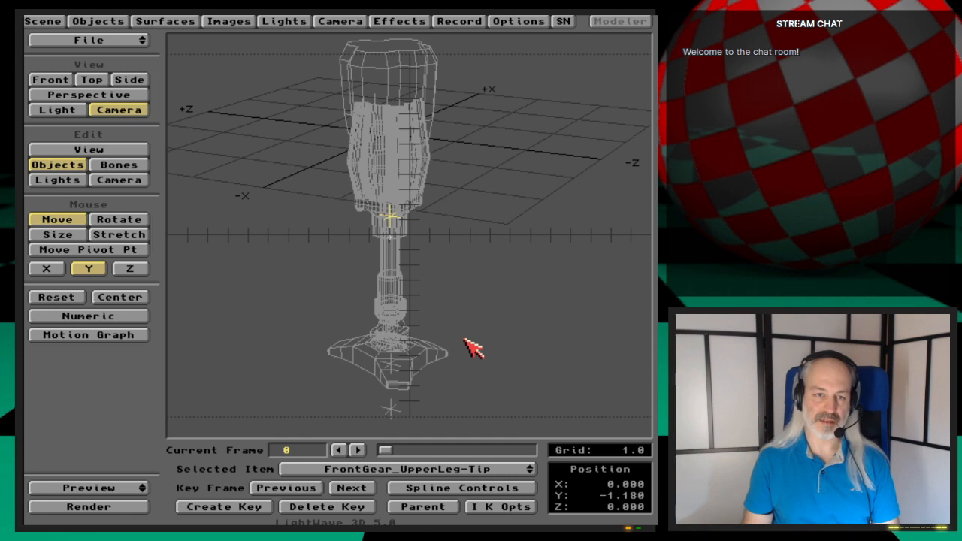
{"action": "left_click_drag", "start_coordinate": [469, 344], "coordinate": [475, 347]}
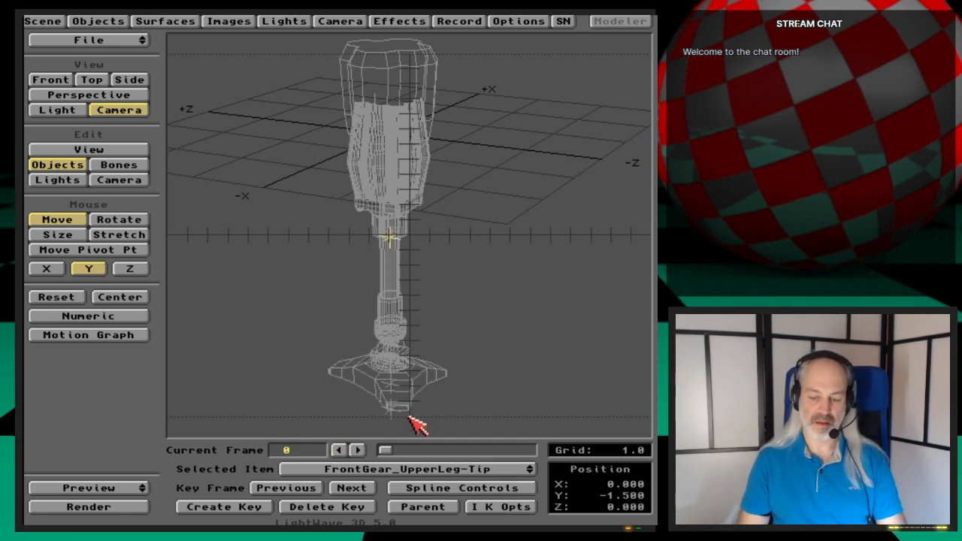
- Move the Handle object around in X and Z to swivel the foot, leaving it at about X 0.16, Z 0.05
{"action": "left_click", "coordinate": [490, 469]}
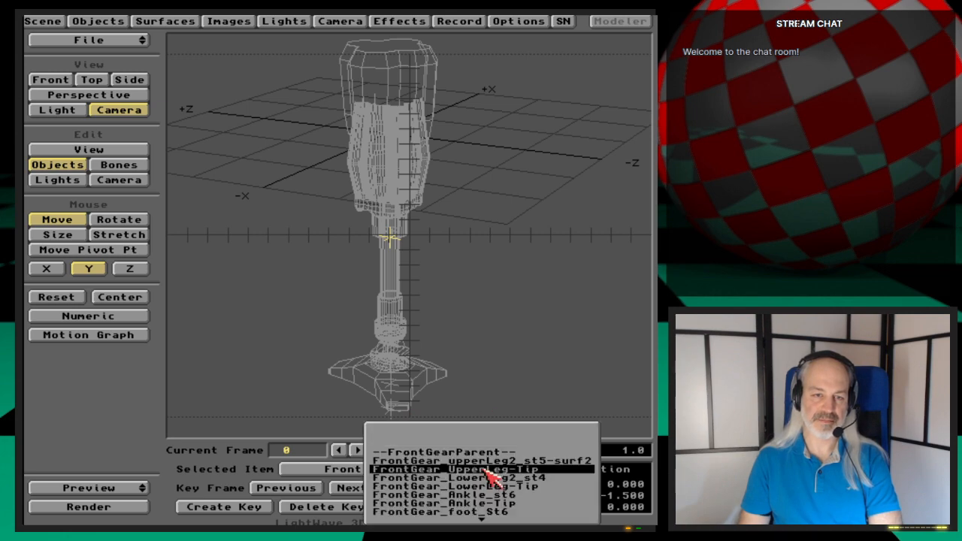
{"action": "left_click", "coordinate": [492, 511]}
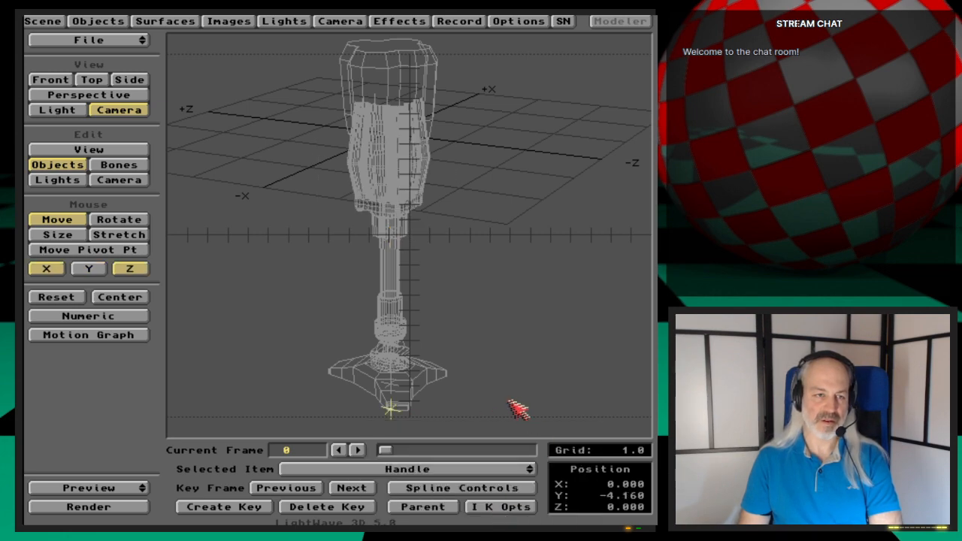
{"action": "left_click_drag", "start_coordinate": [466, 421], "coordinate": [475, 418]}
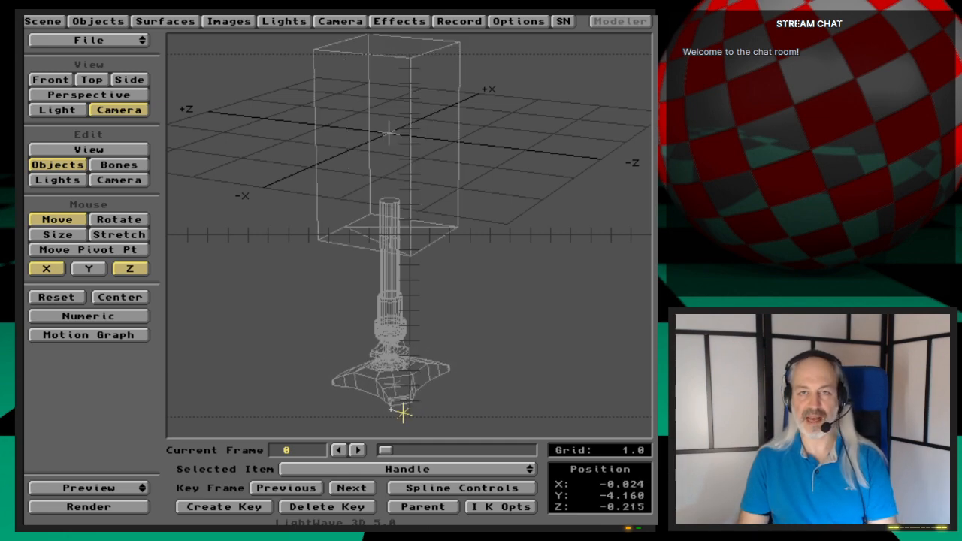
{"action": "left_click_drag", "start_coordinate": [403, 412], "coordinate": [400, 412]}
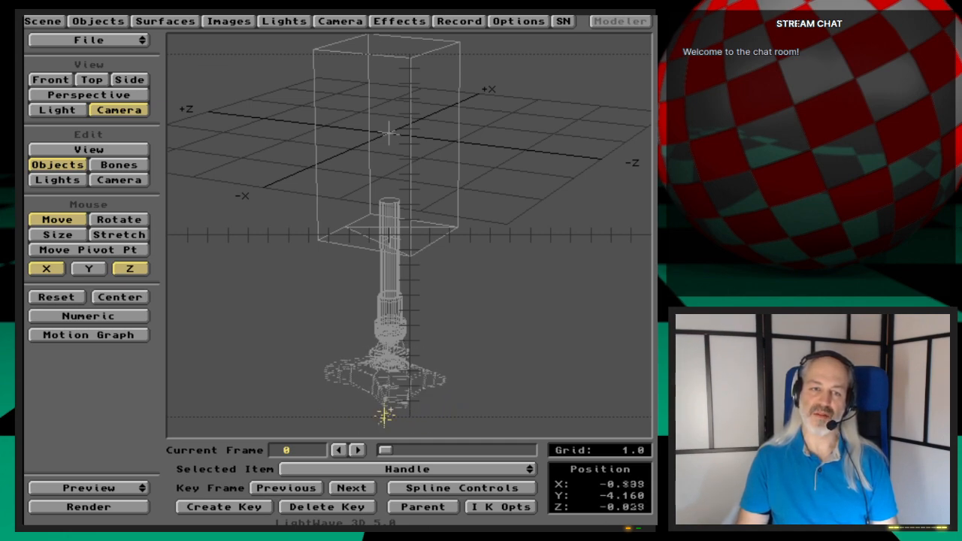
{"action": "mouse_move", "coordinate": [456, 410]}
{"action": "left_mouse_down"}
{"action": "mouse_move", "coordinate": [481, 398]}
{"action": "mouse_move", "coordinate": [459, 369]}
{"action": "mouse_move", "coordinate": [489, 377]}
{"action": "mouse_move", "coordinate": [462, 358]}
{"action": "mouse_move", "coordinate": [473, 404]}
{"action": "left_mouse_up"}
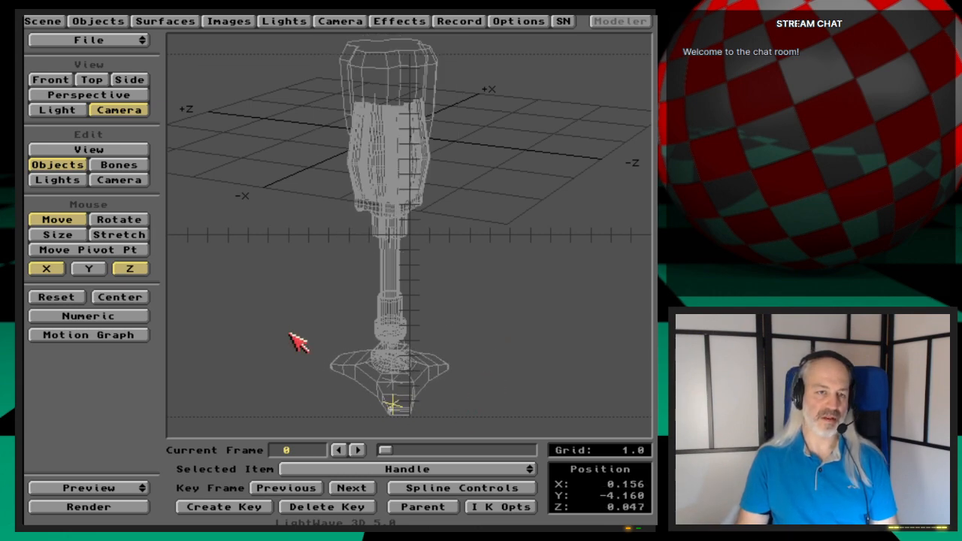
- Rotate the camera to about heading 61.8° and pitch 23.2° to centre the foot, and keyframe it at frame 0
{"action": "left_click", "coordinate": [140, 181]}
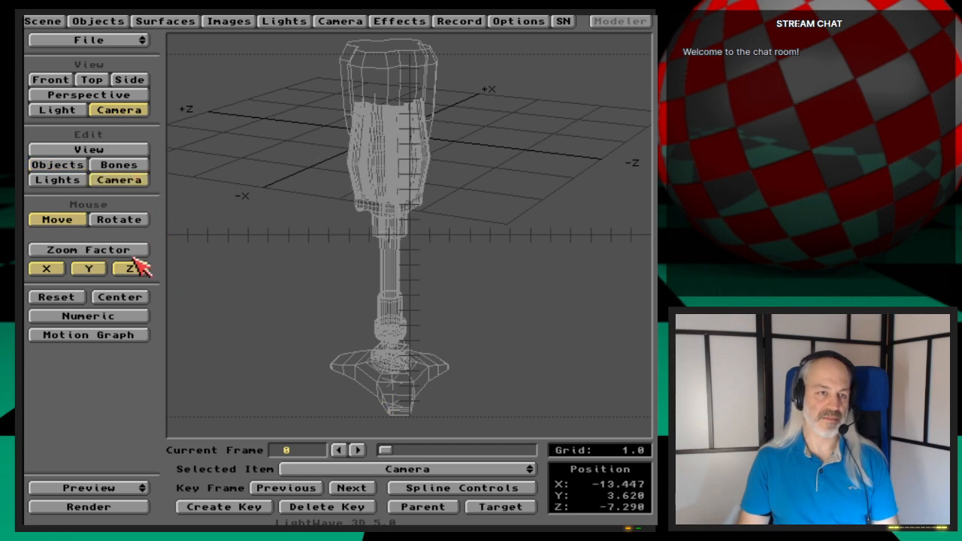
{"action": "left_click", "coordinate": [131, 219]}
{"action": "mouse_move", "coordinate": [324, 259]}
{"action": "left_mouse_down"}
{"action": "mouse_move", "coordinate": [324, 300]}
{"action": "mouse_move", "coordinate": [319, 258]}
{"action": "left_mouse_up"}
{"action": "key", "text": "Return"}
{"action": "key", "text": "Return"}
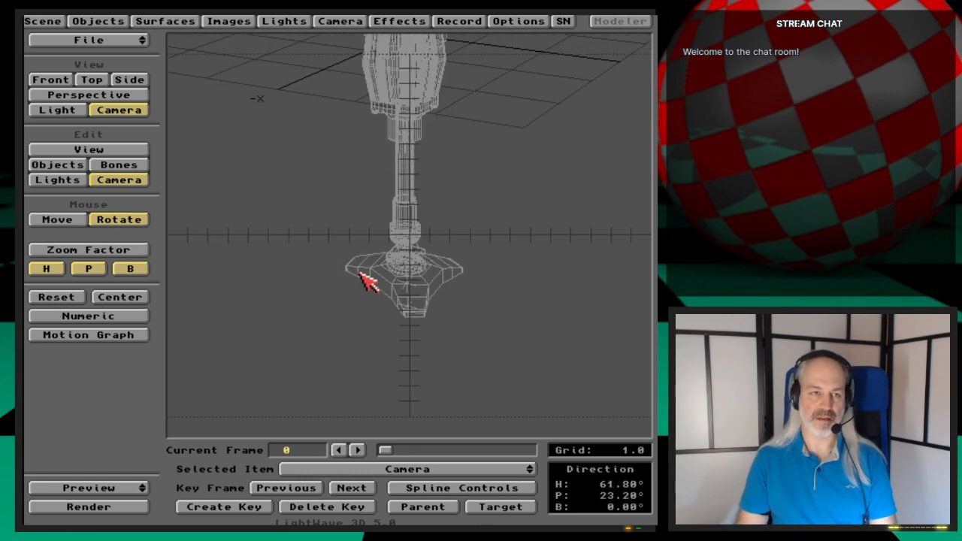
- Increase the camera's zoom factor to about 17.96 for a close view of the foot and create a keyframe
{"action": "left_click", "coordinate": [139, 251]}
{"action": "left_click_drag", "start_coordinate": [340, 295], "coordinate": [391, 295]}
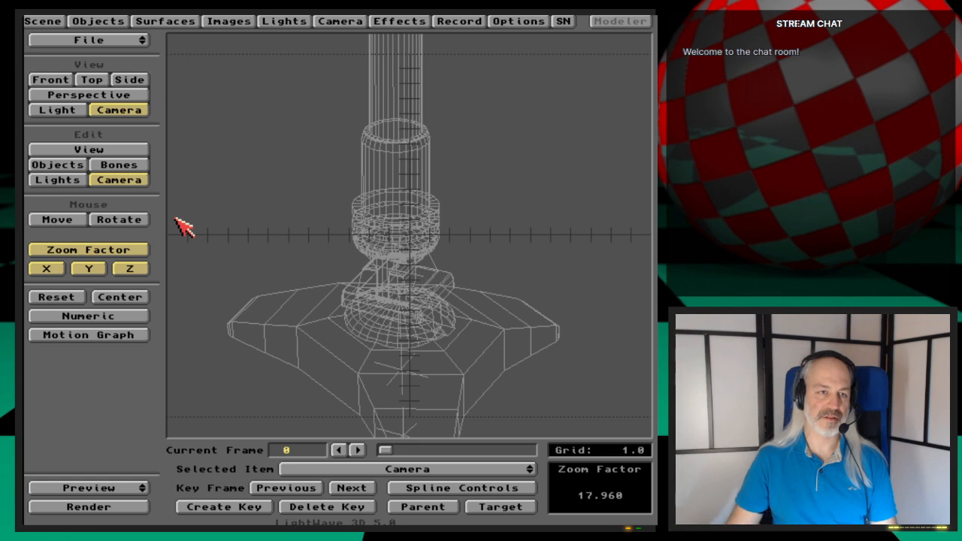
{"action": "key", "text": "Return"}
{"action": "key", "text": "Return"}
- Swivel the foot in the close view by moving the Handle in X and Z, ending at about X -0.02, Z -0.11
{"action": "key", "text": "t"}
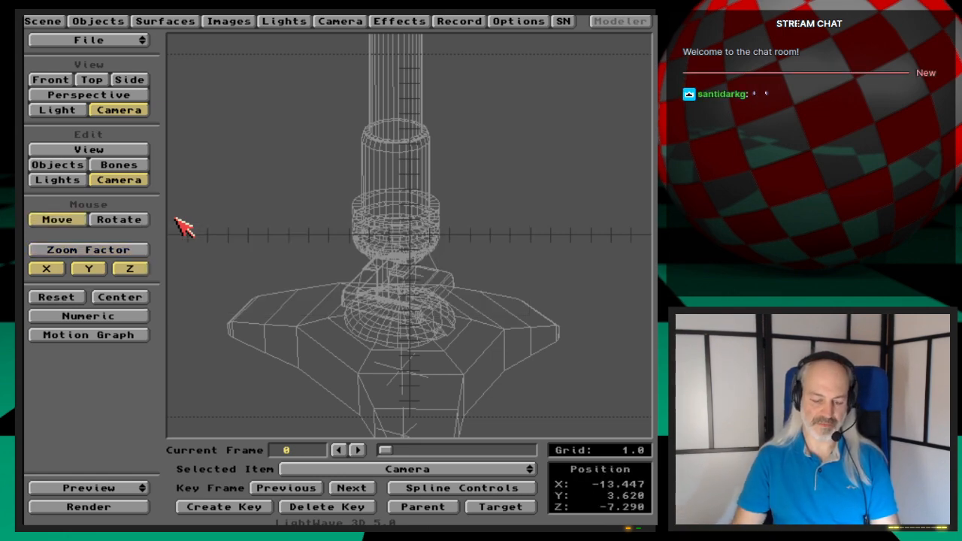
{"action": "key", "text": "shift+o"}
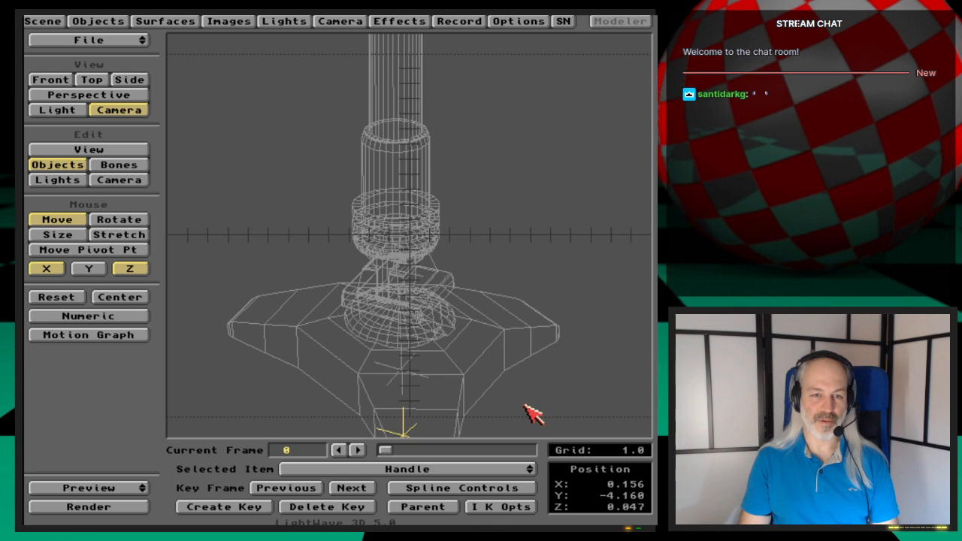
{"action": "mouse_move", "coordinate": [527, 409]}
{"action": "left_mouse_down"}
{"action": "mouse_move", "coordinate": [552, 392]}
{"action": "mouse_move", "coordinate": [517, 400]}
{"action": "mouse_move", "coordinate": [513, 423]}
{"action": "mouse_move", "coordinate": [530, 390]}
{"action": "left_mouse_up"}
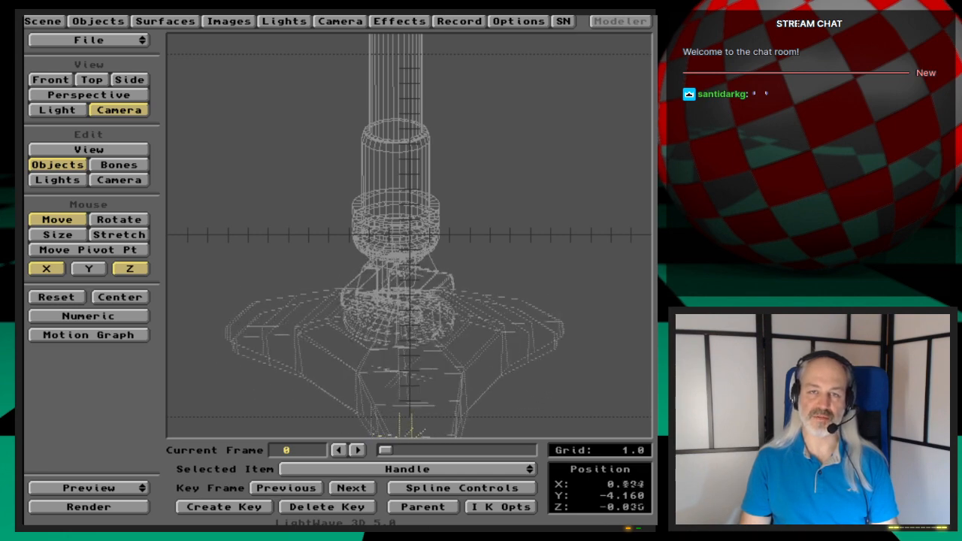
{"action": "left_click_drag", "start_coordinate": [517, 409], "coordinate": [523, 414]}
{"action": "left_click_drag", "start_coordinate": [414, 425], "coordinate": [469, 372]}
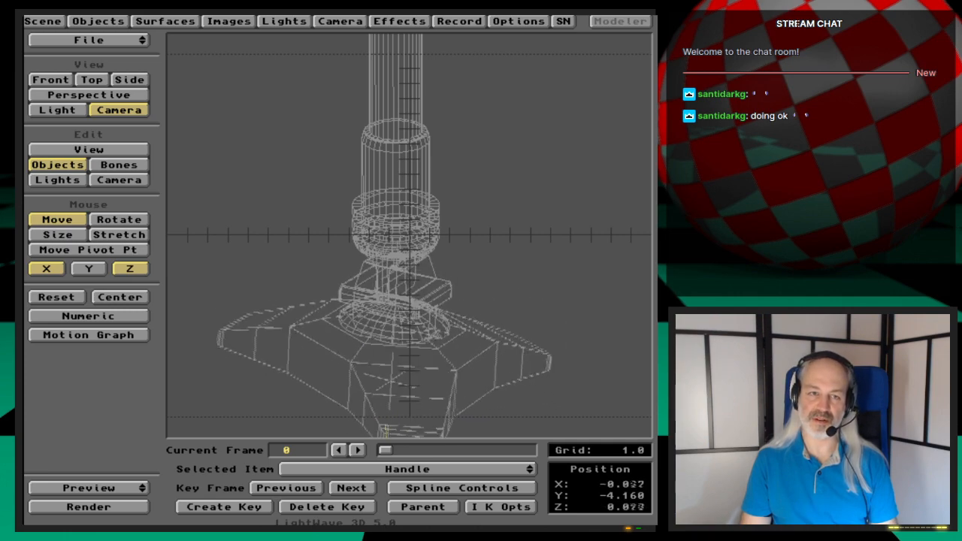
{"action": "left_click_drag", "start_coordinate": [521, 377], "coordinate": [520, 400]}
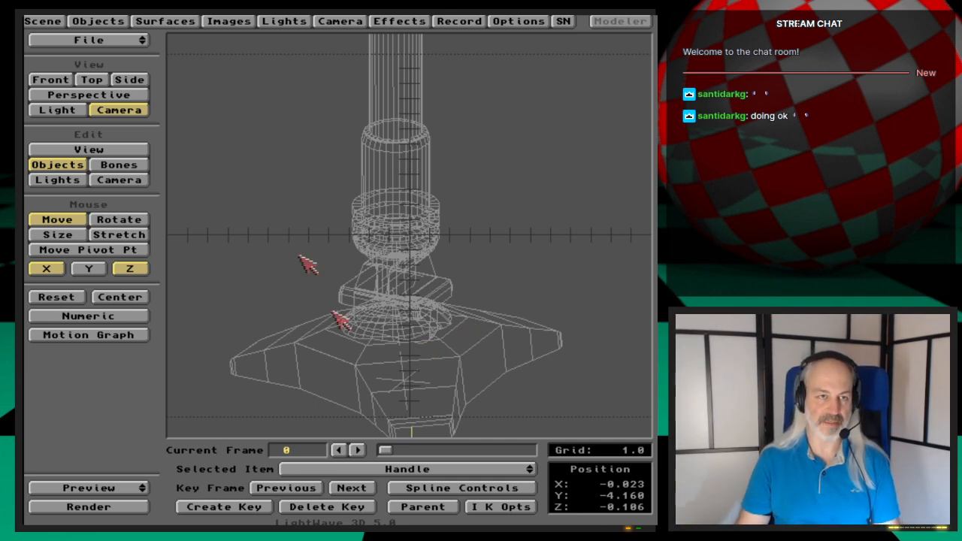
- Load the Shuttle-FrontGearIK_v3 scene and scrub its animation to frame 23
{"action": "left_click_drag", "start_coordinate": [123, 40], "coordinate": [118, 51]}
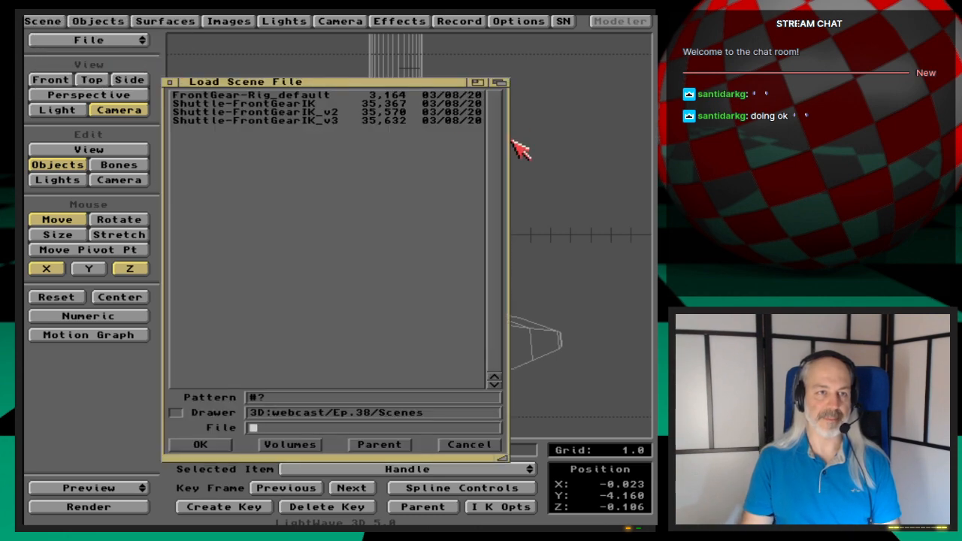
{"action": "double_click", "coordinate": [339, 121]}
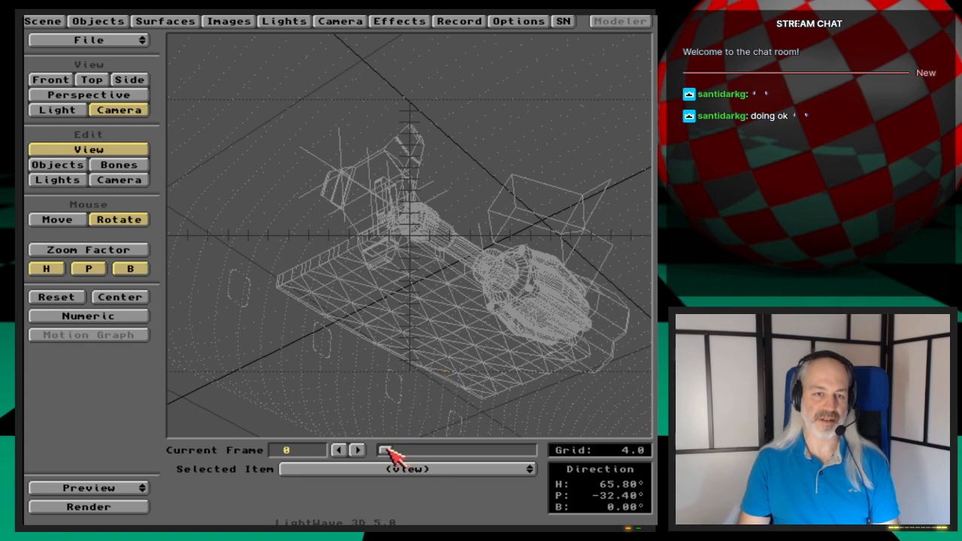
{"action": "mouse_move", "coordinate": [390, 450]}
{"action": "left_mouse_down"}
{"action": "mouse_move", "coordinate": [456, 454]}
{"action": "mouse_move", "coordinate": [391, 452]}
{"action": "left_mouse_up"}
{"action": "left_click_drag", "start_coordinate": [396, 452], "coordinate": [402, 452]}
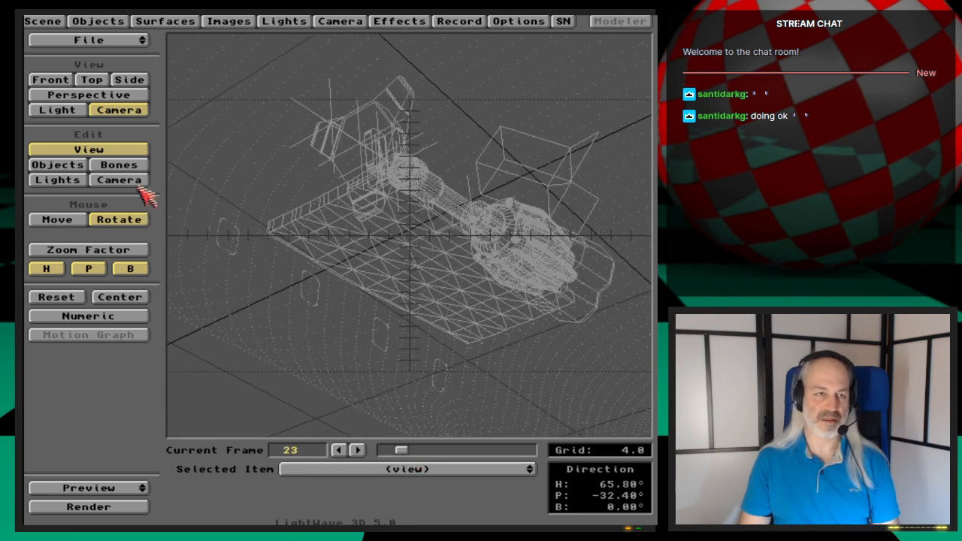
- Create a keyframe for the camera using its frame 23 position
{"action": "left_click", "coordinate": [117, 180]}
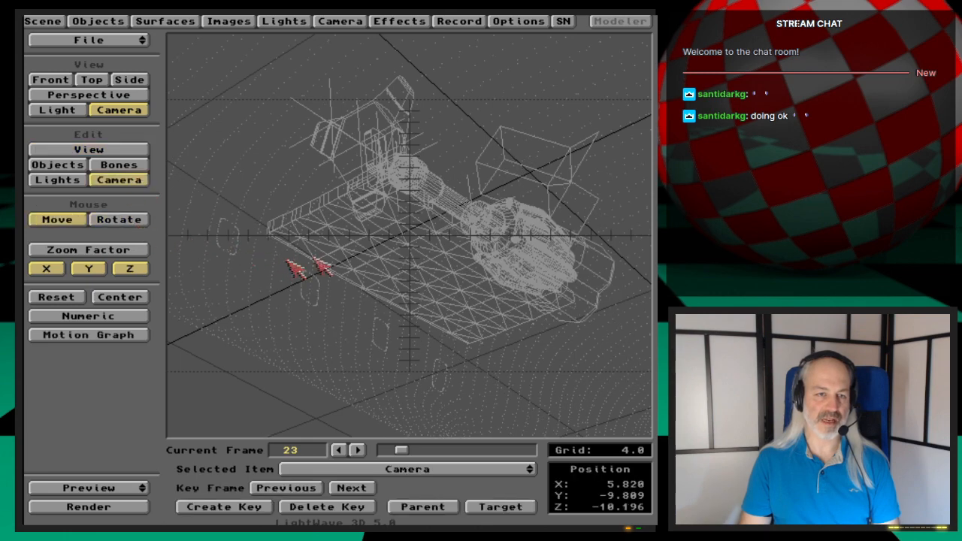
{"action": "key", "text": "Return"}
{"action": "key", "text": "Return"}
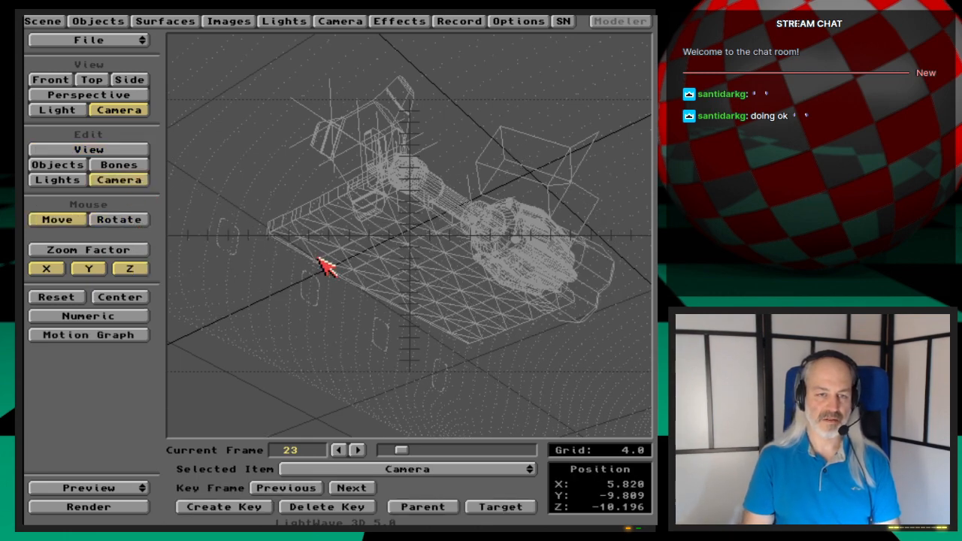
- Delete the camera's motion keys beyond frame 23, including those at frames 152 and 200, and return to frame 0
{"action": "key", "text": "shift+Right"}
{"action": "key", "text": "Return"}
{"action": "key", "text": "Return"}
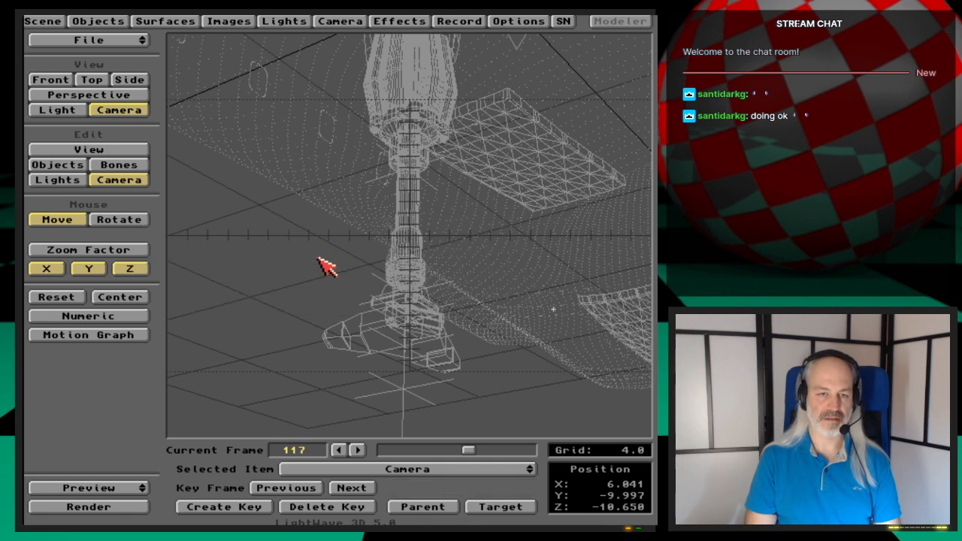
{"action": "key", "text": "shift+Right"}
{"action": "key", "text": "shift+Left"}
{"action": "key", "text": "Return"}
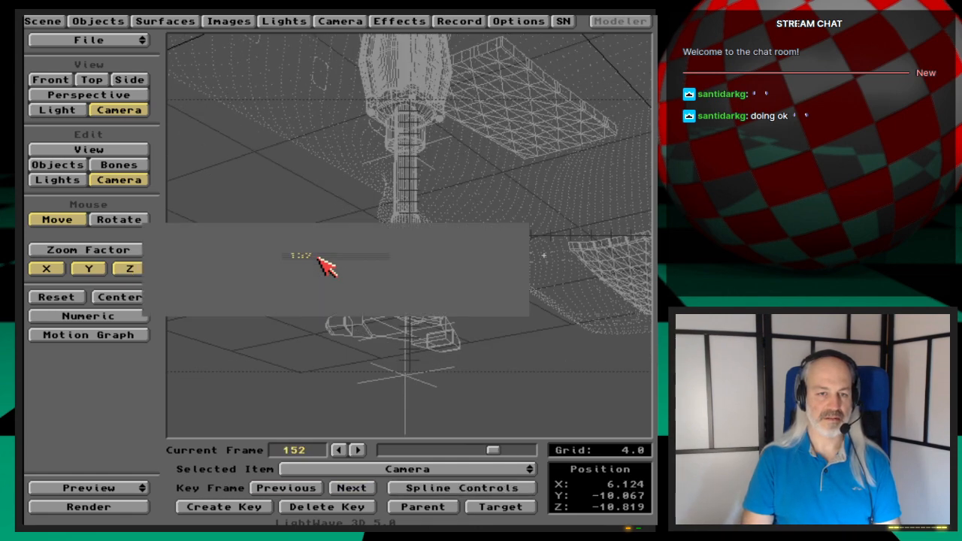
{"action": "key", "text": "Return"}
{"action": "key", "text": "shift+Right"}
{"action": "key", "text": "Delete"}
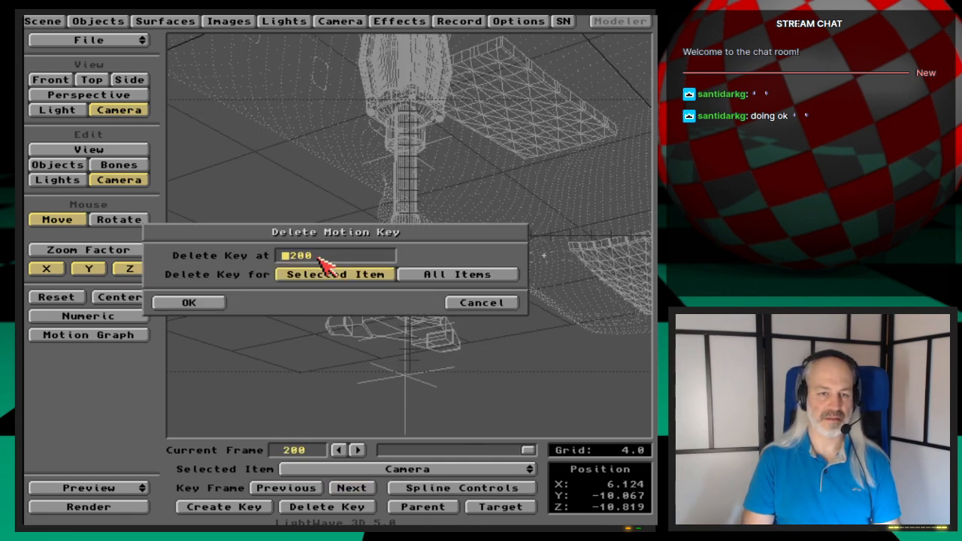
{"action": "key", "text": "Return"}
{"action": "key", "text": "shift+Right"}
{"action": "key", "text": "shift+Right"}
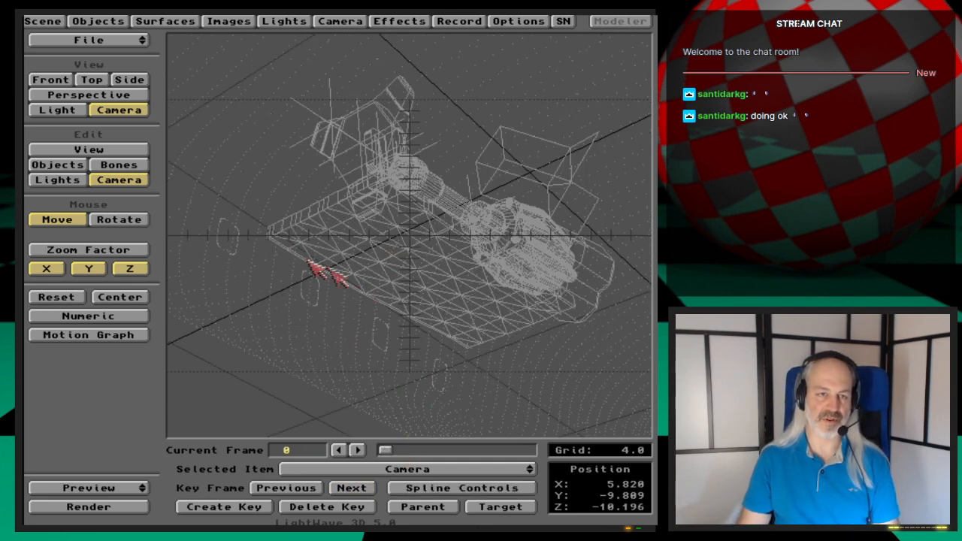
- Make a wireframe preview of frames 1 to 200 with a frame step of 1
{"action": "left_click", "coordinate": [150, 488]}
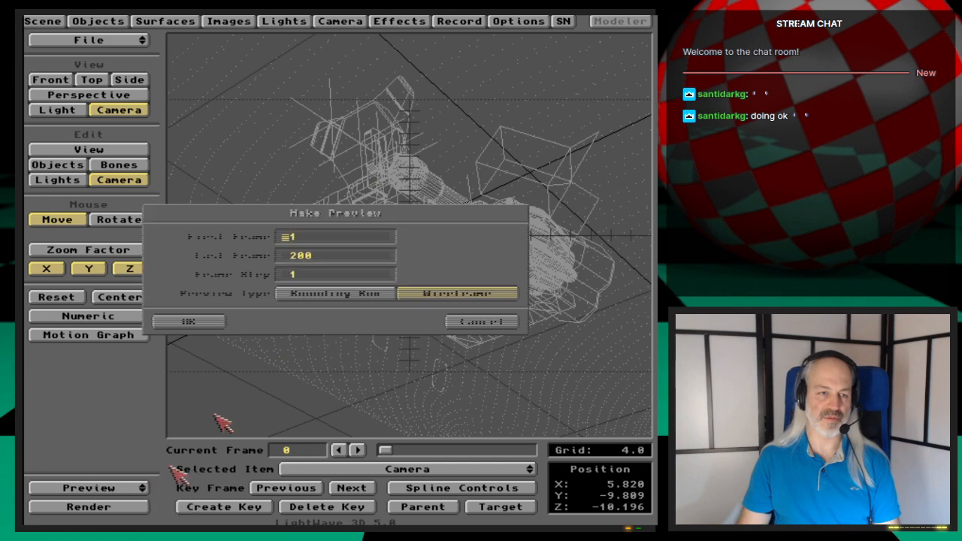
{"action": "left_click", "coordinate": [191, 322]}
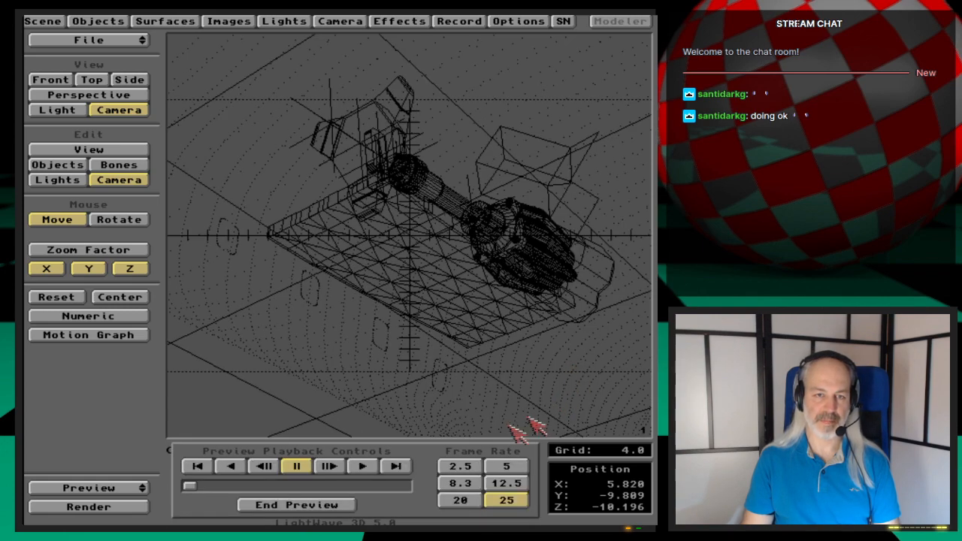
- Play the wireframe preview of the landing gear animation and end the preview
{"action": "left_click", "coordinate": [397, 466]}
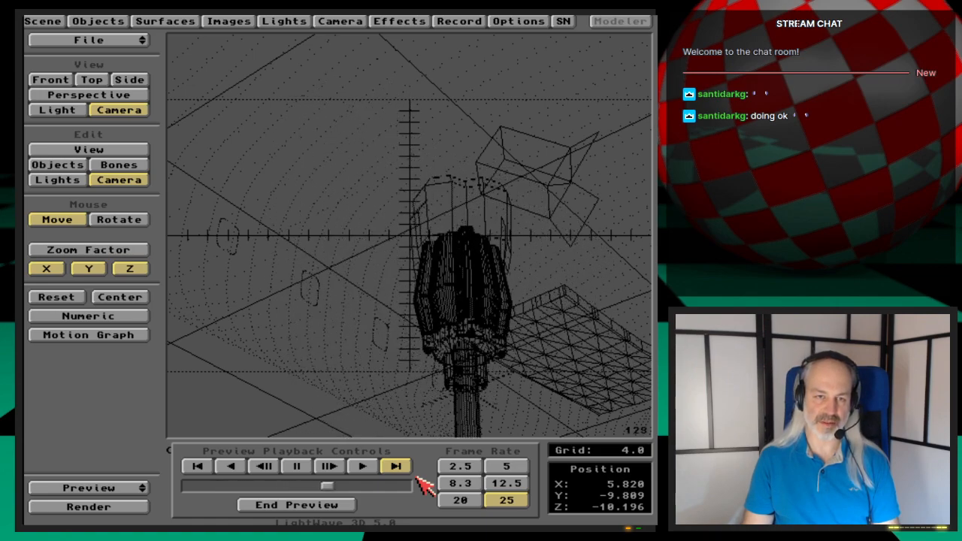
{"action": "left_click", "coordinate": [342, 506]}
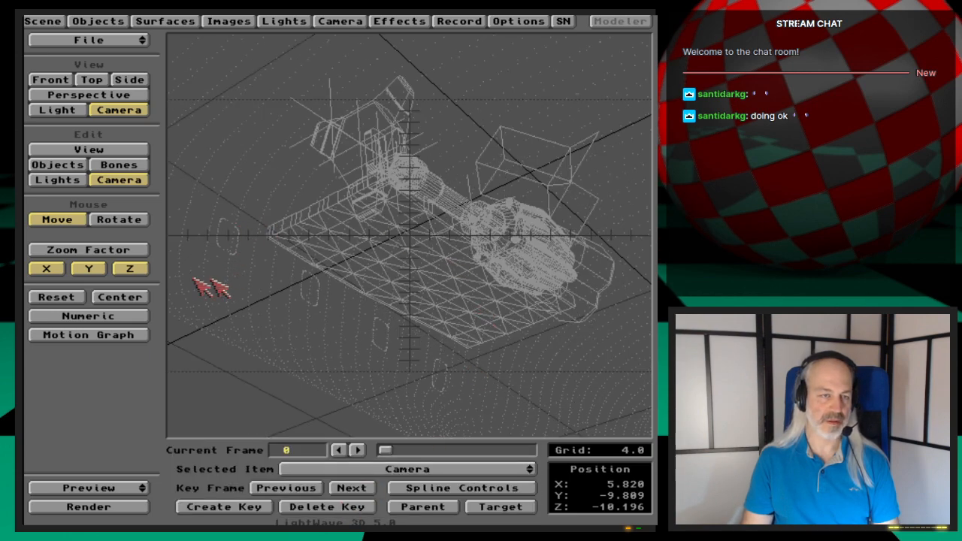
- Rotate the camera to about heading -38.02° and pitch -26.86° and create its key at frame 0
{"action": "left_click", "coordinate": [117, 227]}
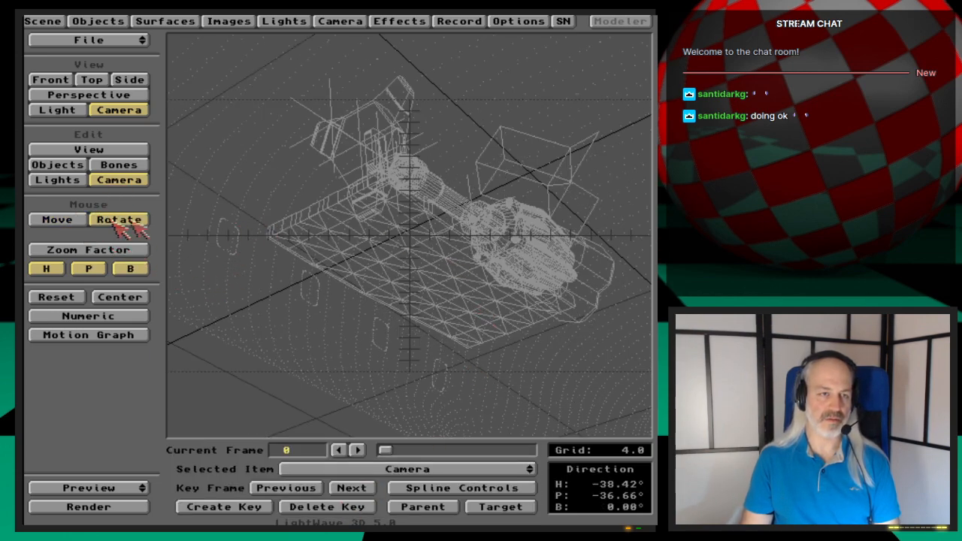
{"action": "mouse_move", "coordinate": [425, 242]}
{"action": "left_mouse_down"}
{"action": "mouse_move", "coordinate": [427, 235]}
{"action": "mouse_move", "coordinate": [436, 245]}
{"action": "left_mouse_up"}
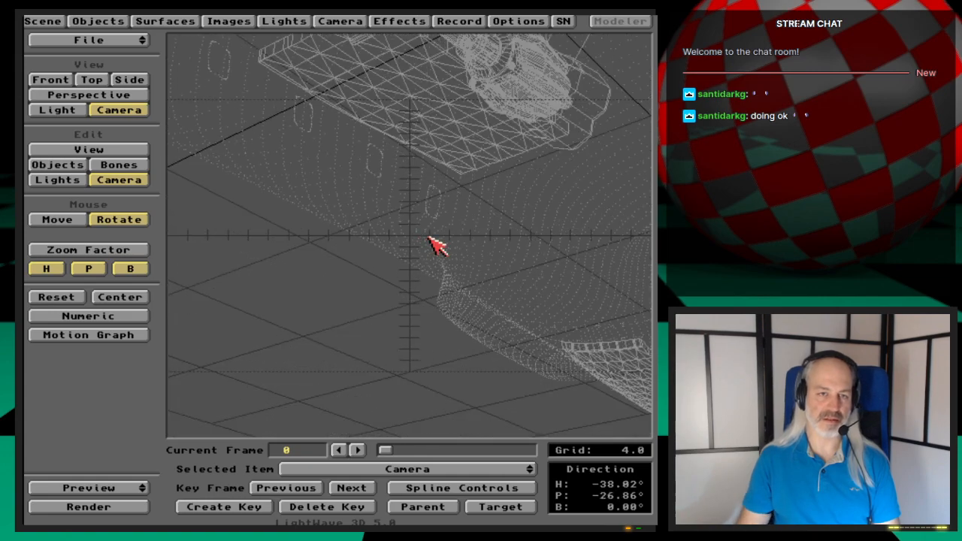
{"action": "key", "text": "Return"}
{"action": "key", "text": "Return"}
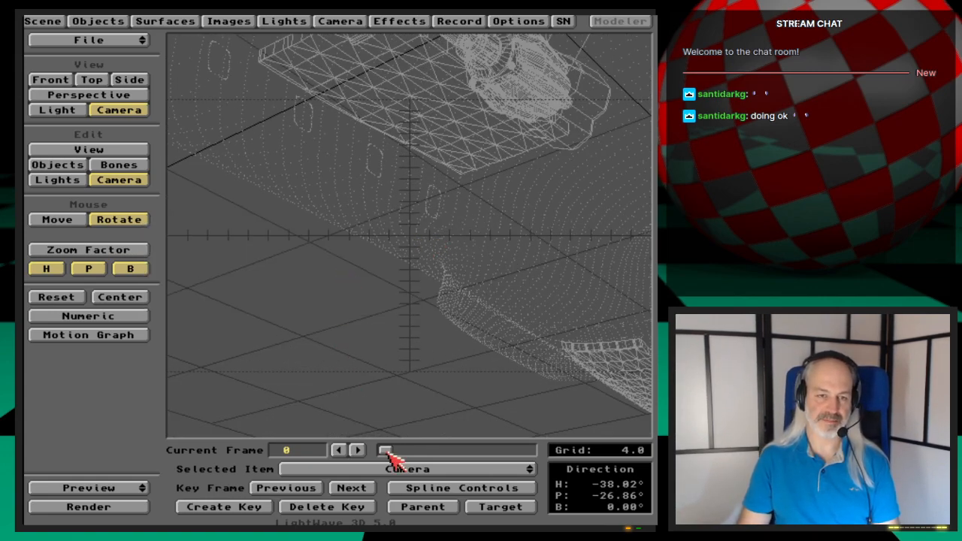
- Try reframing the extended gear at frame 175 by rotating the camera and moving it to about X 6.519, Y -6.089, Z -10.665
{"action": "left_click_drag", "start_coordinate": [387, 450], "coordinate": [520, 451]}
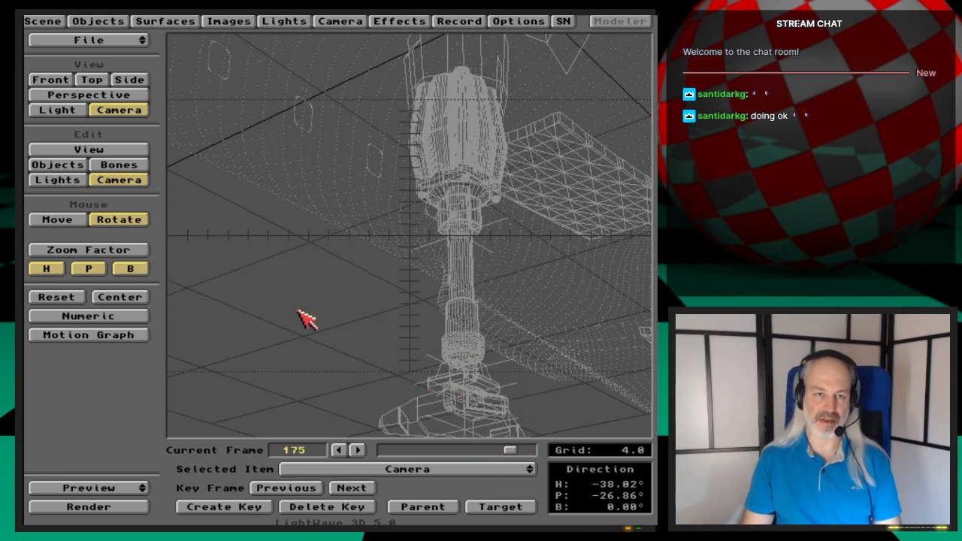
{"action": "left_click", "coordinate": [77, 219]}
{"action": "left_click_drag", "start_coordinate": [410, 347], "coordinate": [413, 380]}
{"action": "key", "text": "y"}
{"action": "left_click_drag", "start_coordinate": [410, 282], "coordinate": [402, 308]}
{"action": "key", "text": "z"}
{"action": "key", "text": "t"}
{"action": "mouse_move", "coordinate": [411, 333]}
{"action": "right_mouse_down"}
{"action": "mouse_move", "coordinate": [410, 302]}
{"action": "mouse_move", "coordinate": [409, 333]}
{"action": "right_mouse_up"}
{"action": "left_click_drag", "start_coordinate": [425, 322], "coordinate": [421, 280]}
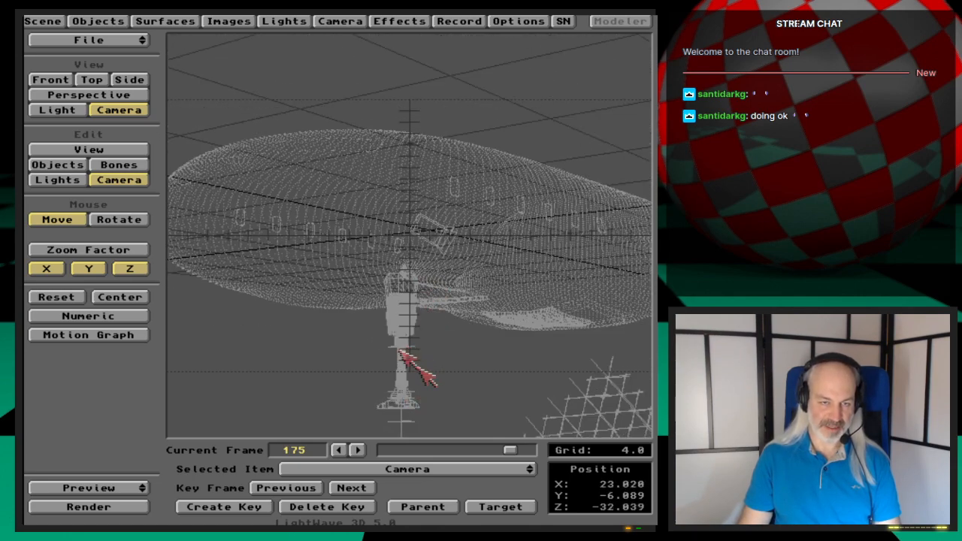
{"action": "left_click_drag", "start_coordinate": [436, 365], "coordinate": [447, 361]}
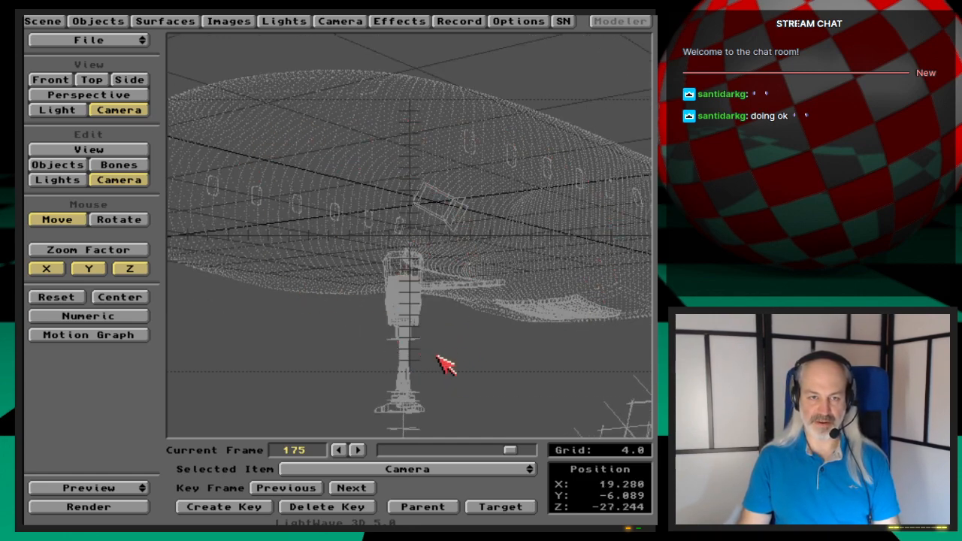
{"action": "left_click_drag", "start_coordinate": [446, 366], "coordinate": [477, 323]}
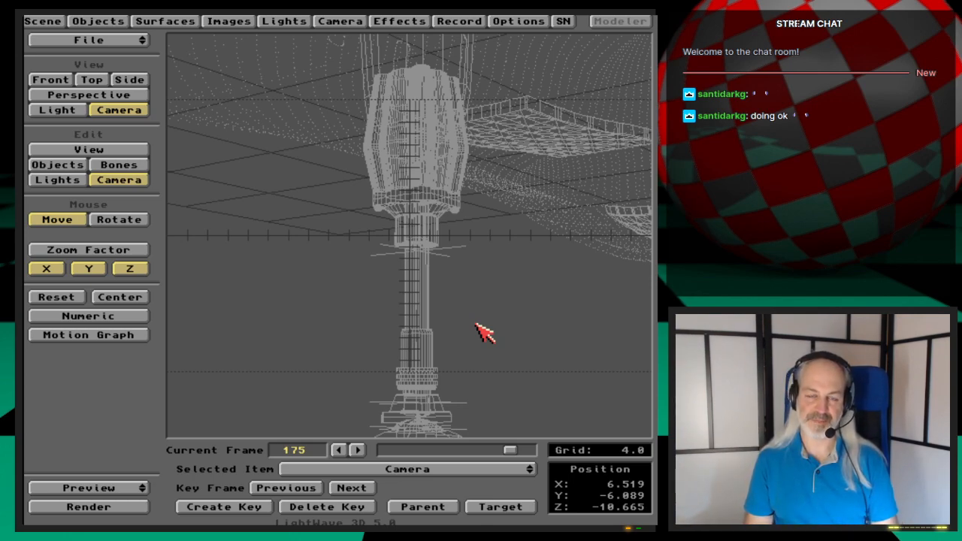
{"action": "left_click", "coordinate": [526, 451]}
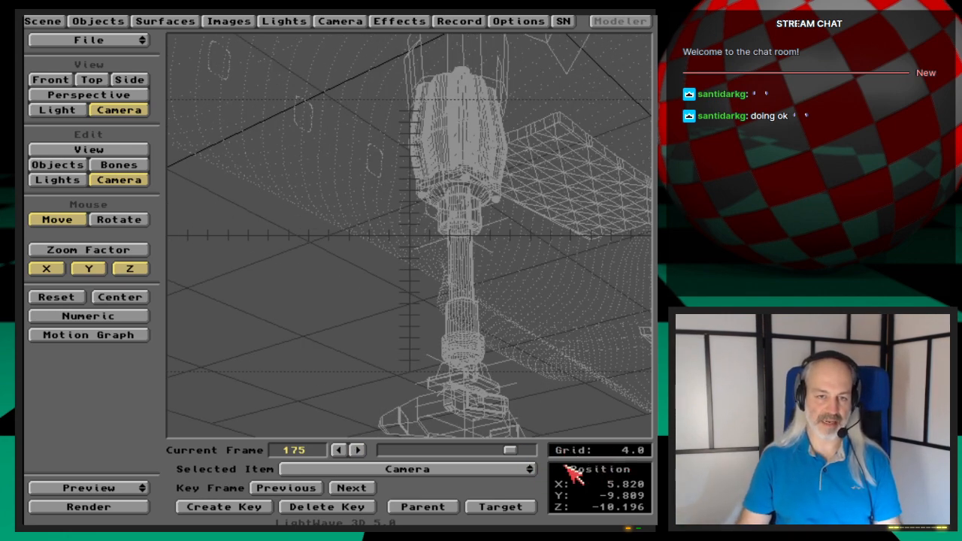
- Reload the Shuttle-FrontGearIK_v3 scene
{"action": "left_click", "coordinate": [133, 42]}
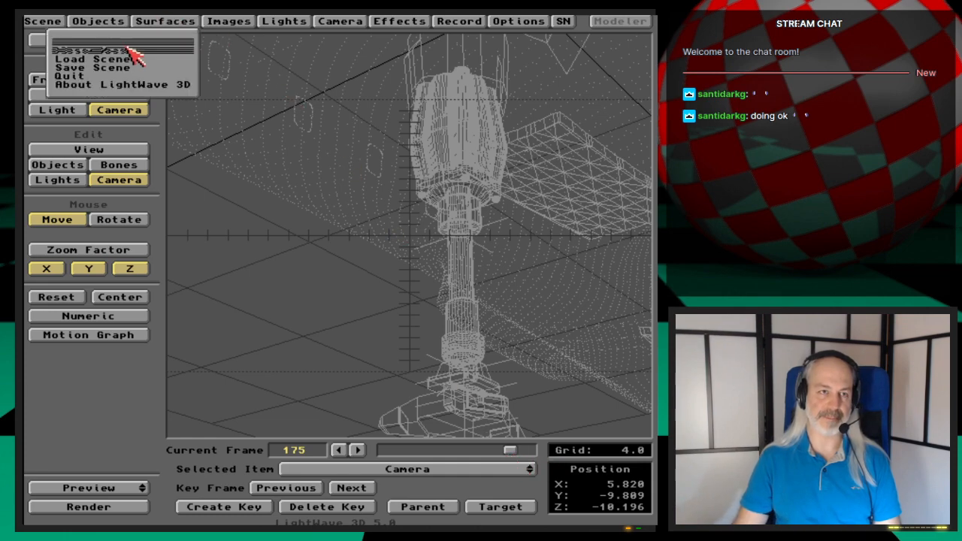
{"action": "left_click", "coordinate": [135, 59]}
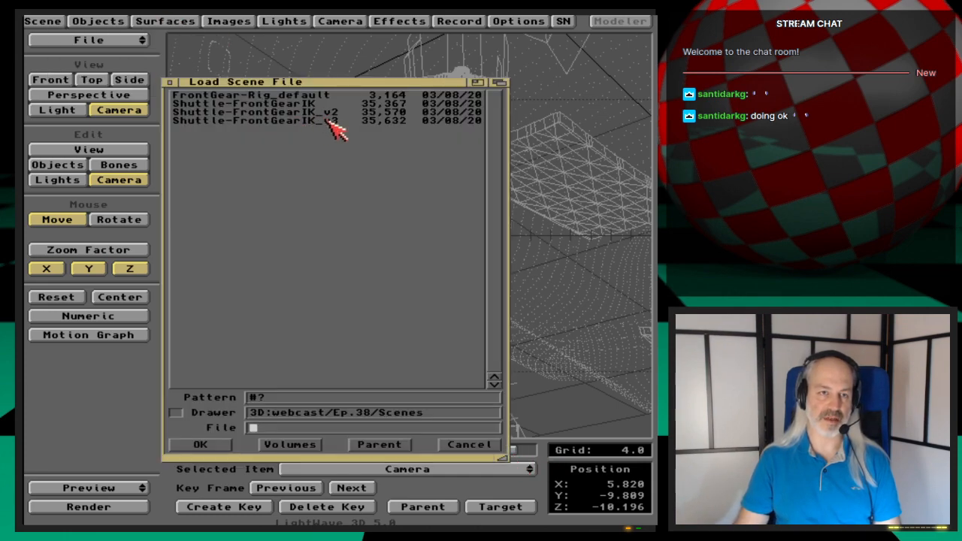
{"action": "double_click", "coordinate": [327, 120]}
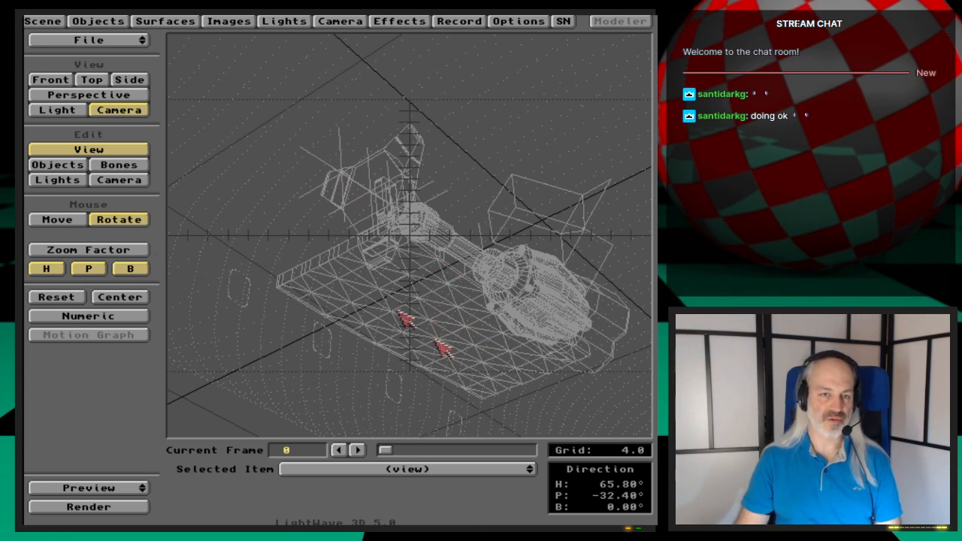
- Aim the camera at the two rear gear doors from about X 4.275, Y -11.643, Z -8.911 and create its key at frame 0
{"action": "left_click", "coordinate": [144, 182]}
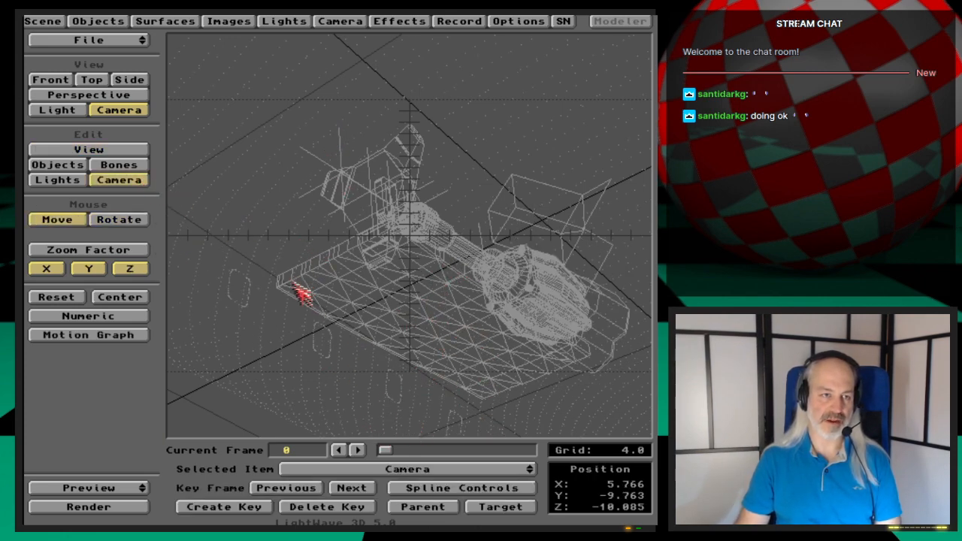
{"action": "left_click_drag", "start_coordinate": [369, 375], "coordinate": [333, 264]}
{"action": "left_click_drag", "start_coordinate": [387, 369], "coordinate": [414, 353]}
{"action": "right_click_drag", "start_coordinate": [387, 369], "coordinate": [387, 390]}
{"action": "left_click_drag", "start_coordinate": [387, 369], "coordinate": [391, 426]}
{"action": "key", "text": "y"}
{"action": "left_click_drag", "start_coordinate": [382, 348], "coordinate": [428, 436]}
{"action": "key", "text": "t"}
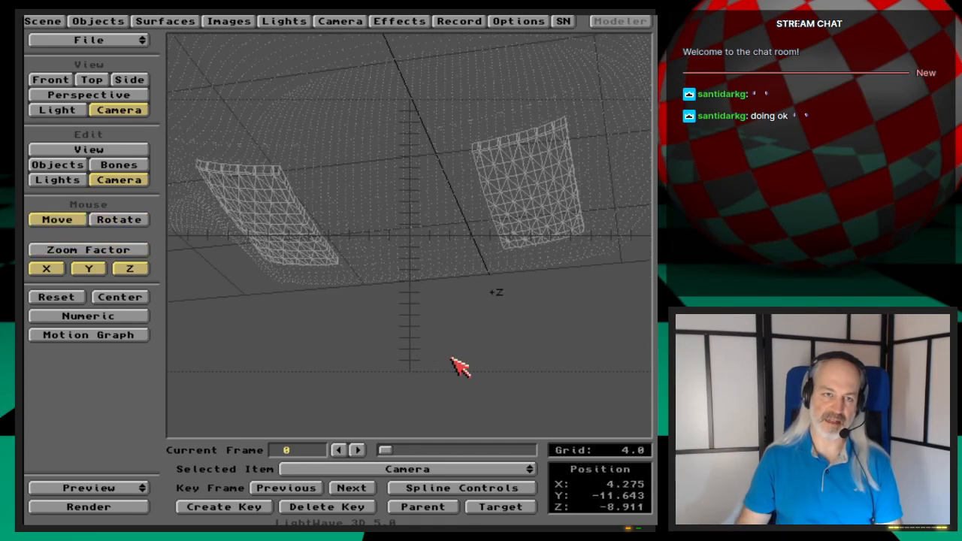
{"action": "key", "text": "Return"}
{"action": "key", "text": "Return"}
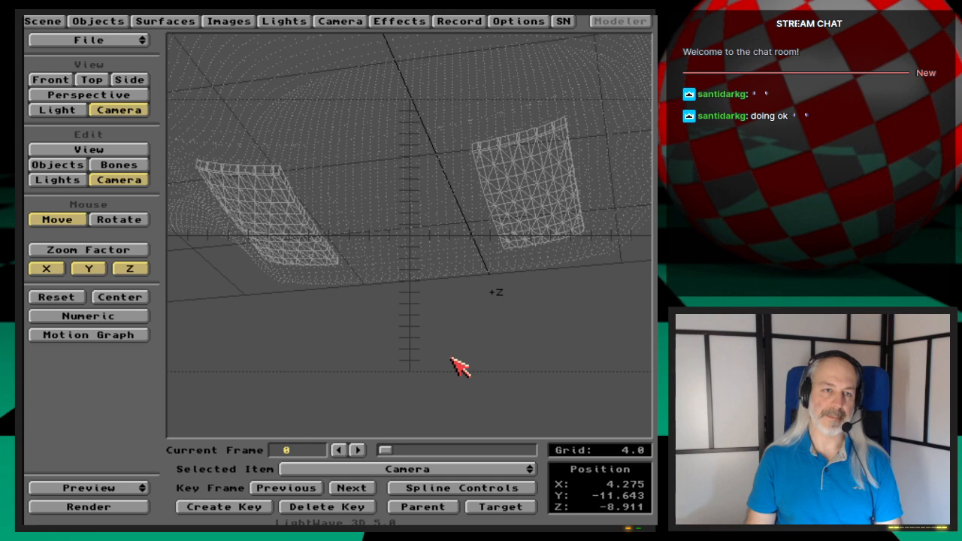
- Turn off the camera's custom render size
{"action": "left_click", "coordinate": [344, 21]}
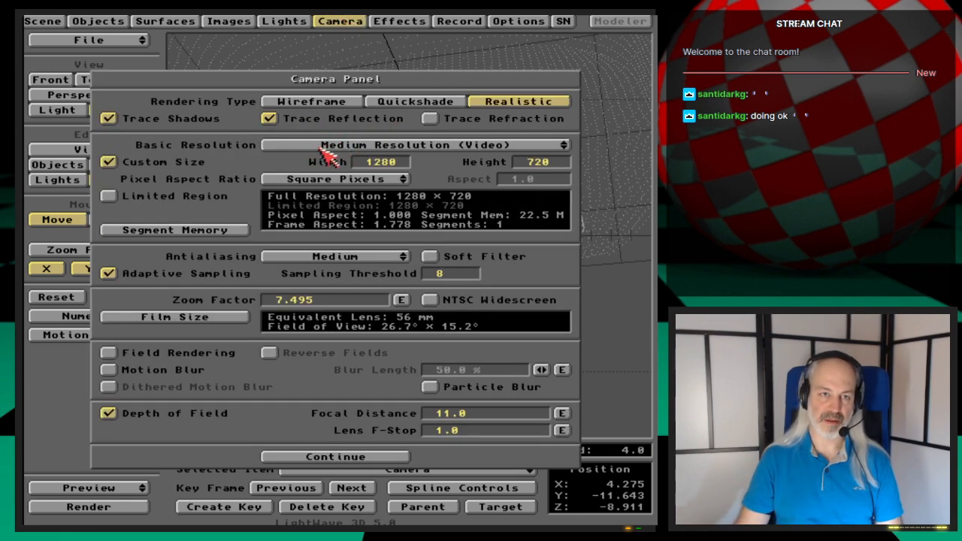
{"action": "left_click", "coordinate": [189, 162]}
{"action": "left_click", "coordinate": [339, 22]}
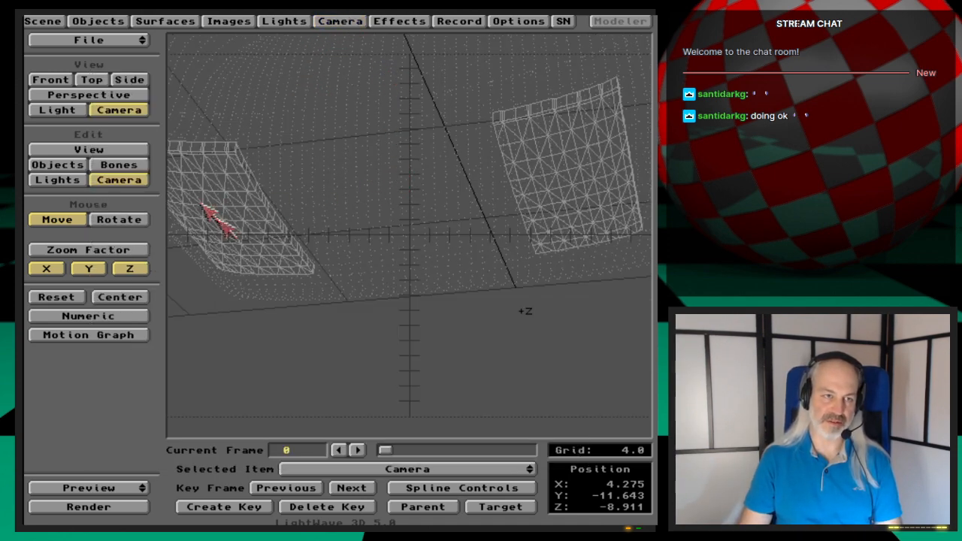
- Move the camera back to about X 4.285, Y -11.643, Z -10.182 and create its key at frame 0
{"action": "left_click_drag", "start_coordinate": [353, 330], "coordinate": [398, 331]}
{"action": "key", "text": "Return"}
{"action": "key", "text": "Return"}
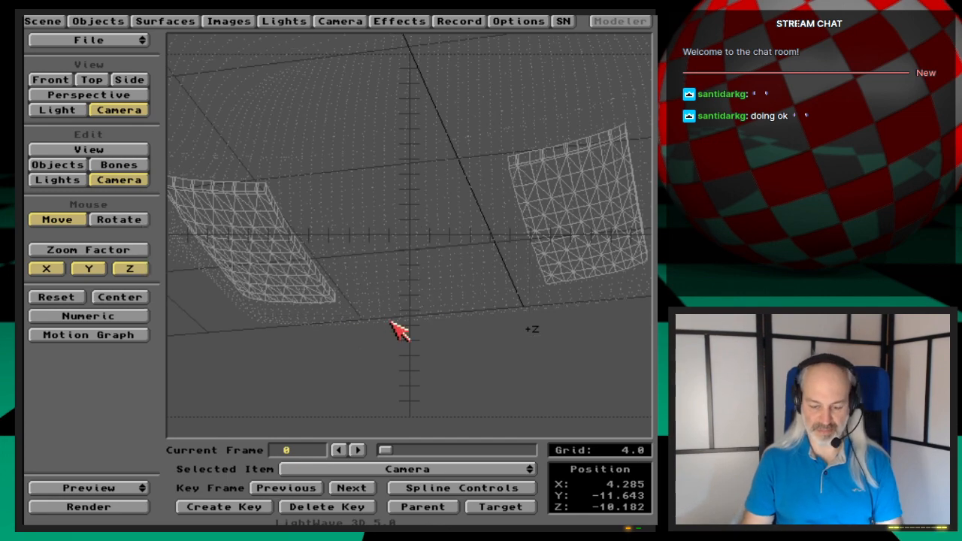
- Delete the camera's motion keys at frames 117, 152 and 200 and return to frame 0
{"action": "key", "text": "shift+Right"}
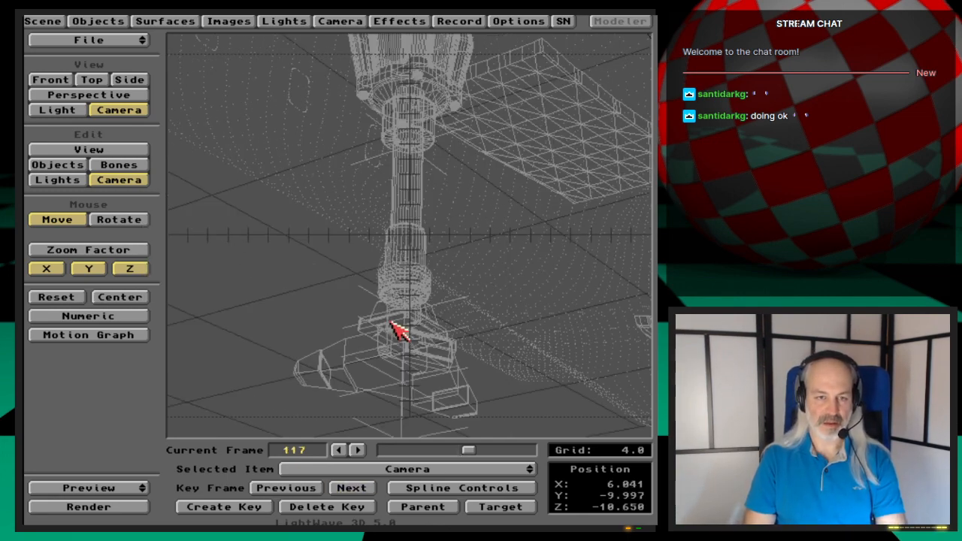
{"action": "key", "text": "Delete"}
{"action": "key", "text": "Return"}
{"action": "key", "text": "shift+Right"}
{"action": "key", "text": "Delete"}
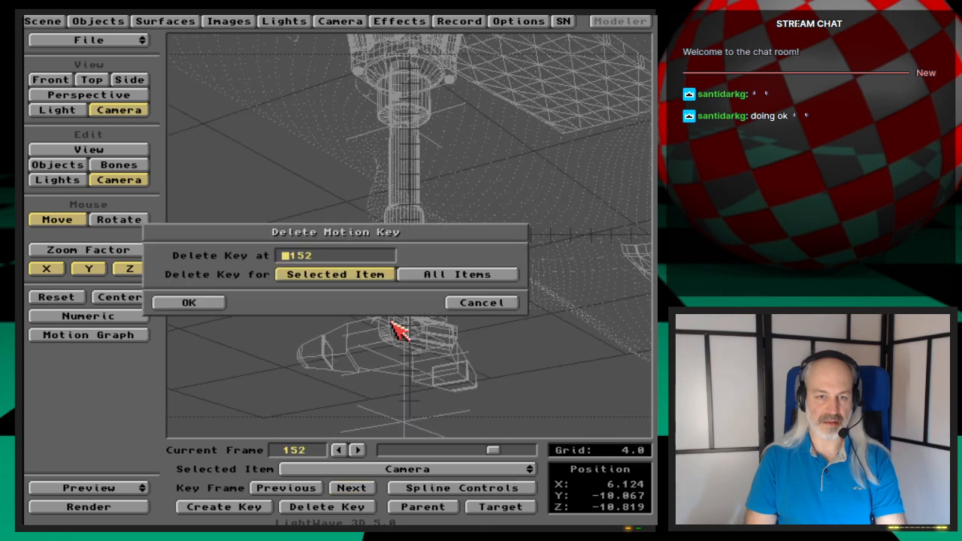
{"action": "key", "text": "Return"}
{"action": "key", "text": "shift+Right"}
{"action": "key", "text": "Delete"}
{"action": "key", "text": "Return"}
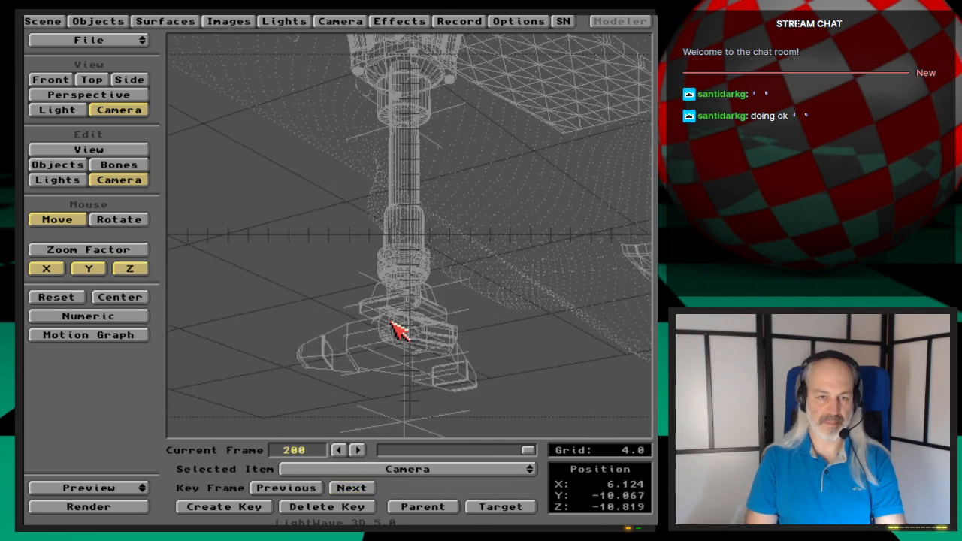
{"action": "key", "text": "shift+Left"}
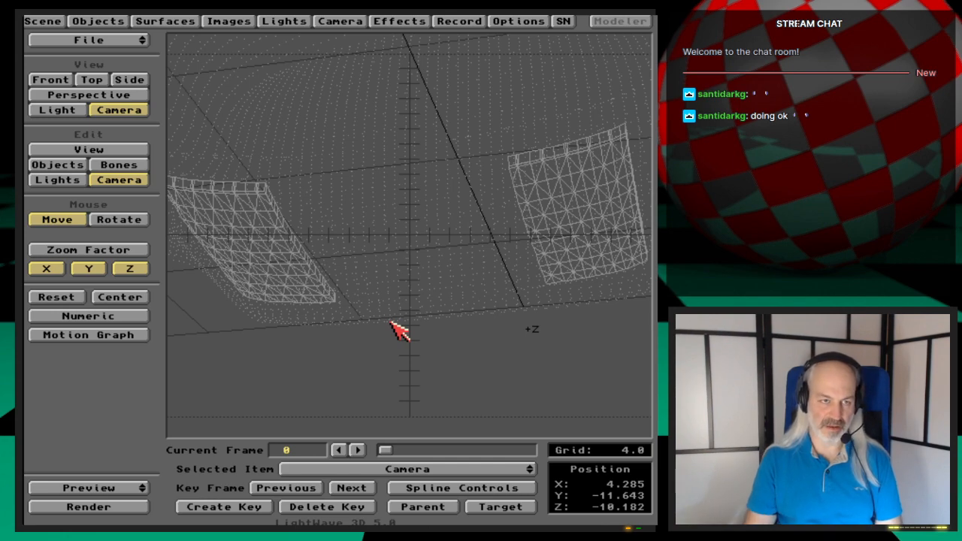
- Save the scene as Shuttle-FrontGearIK_v4, and save it again as Shuttle-RearGearIK
{"action": "key", "text": "s"}
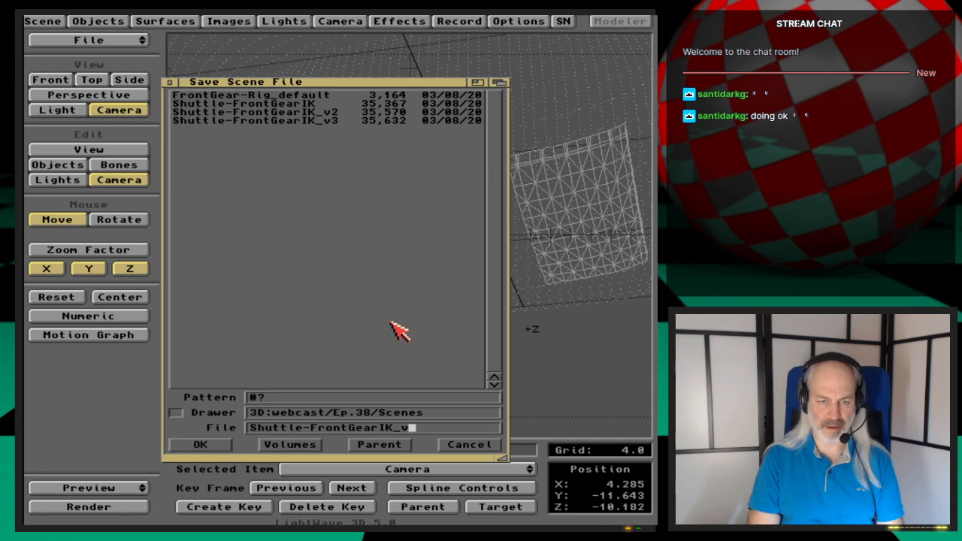
{"action": "key", "text": "Return"}
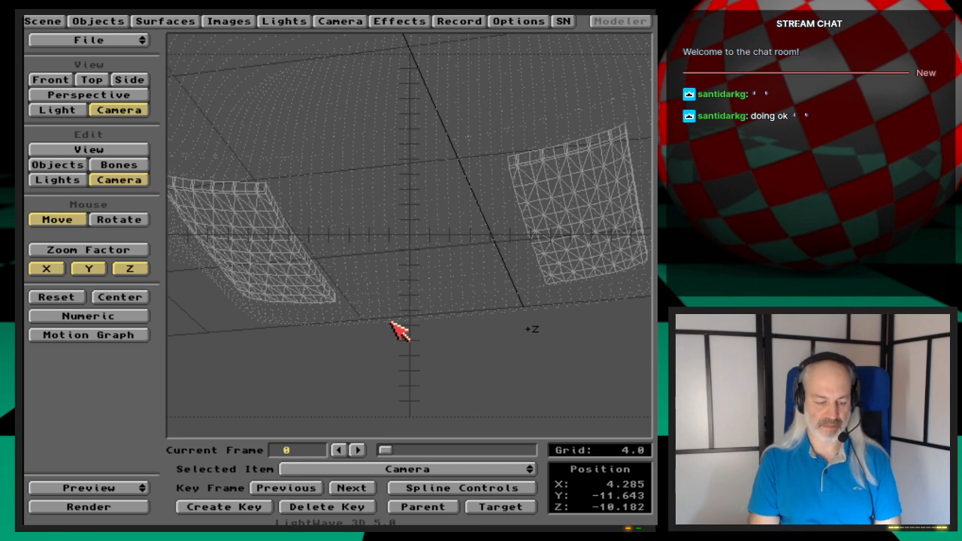
{"action": "key", "text": "s"}
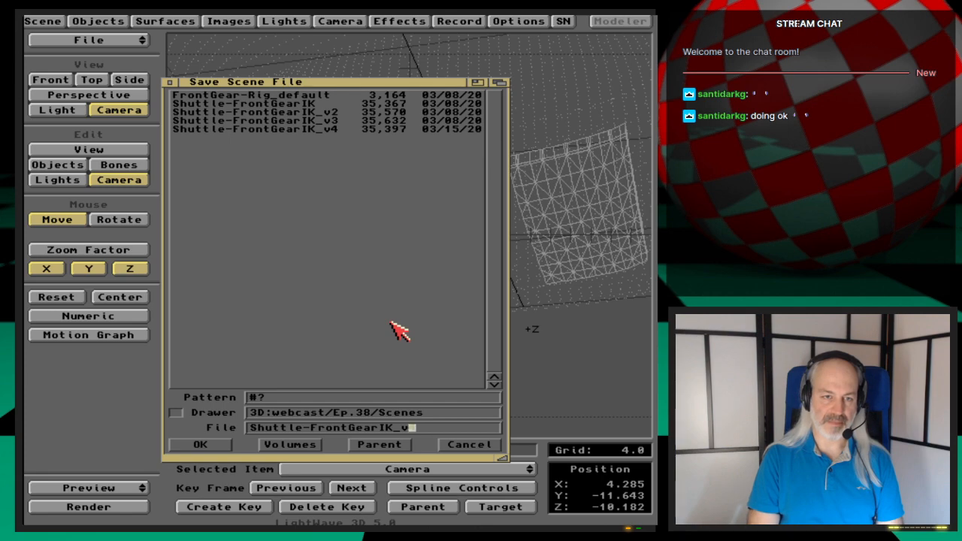
{"action": "key", "text": "BackSpace"}
{"action": "key", "text": "BackSpace"}
{"action": "key", "text": "BackSpace"}
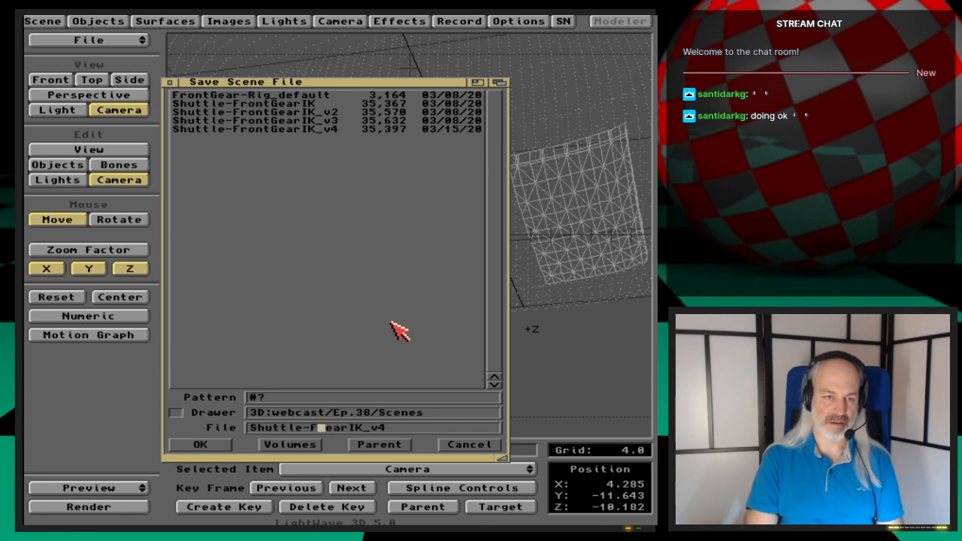
{"action": "type", "text": "Rear"}
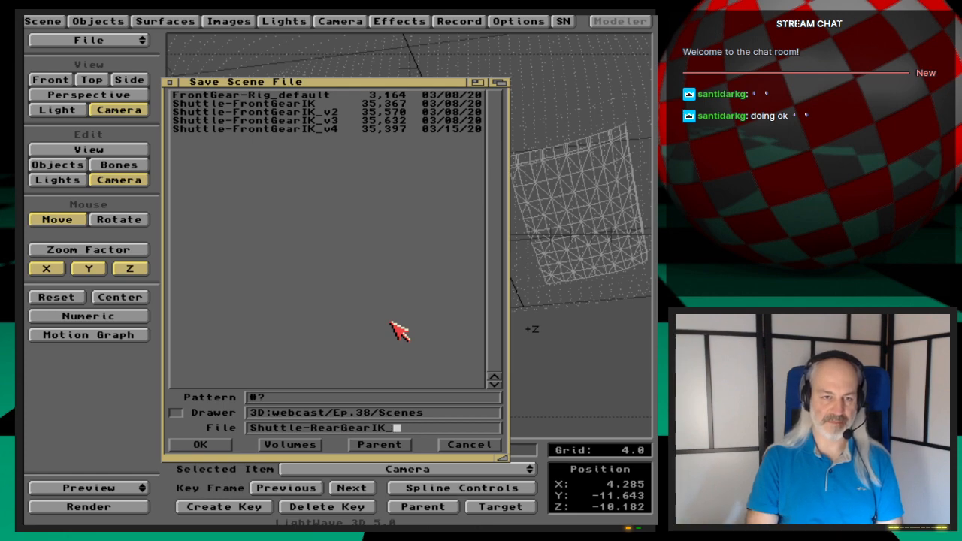
{"action": "key", "text": "Return"}
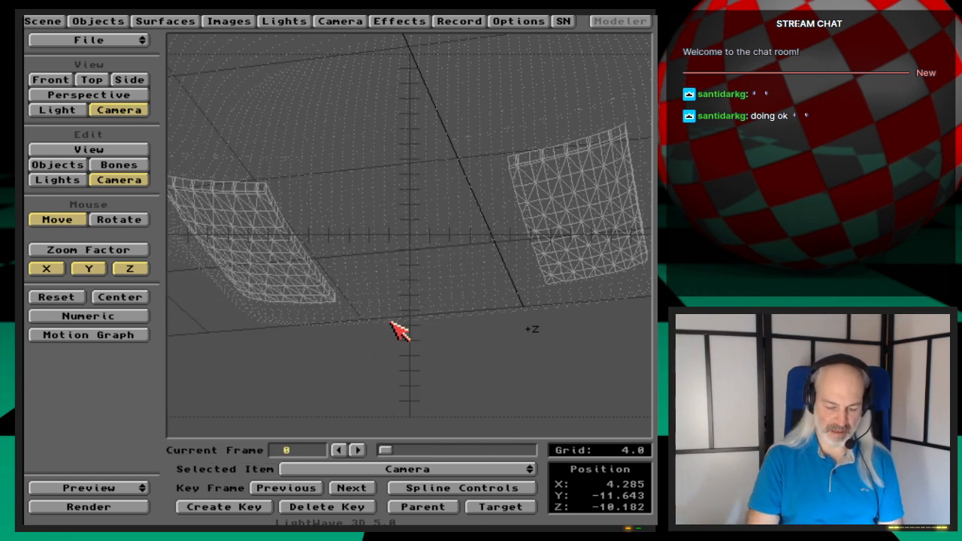
- Switch to Directory Opus and open the 3d:Webcast/Ep.38/Scenes drawer
{"action": "key", "text": "super+m"}
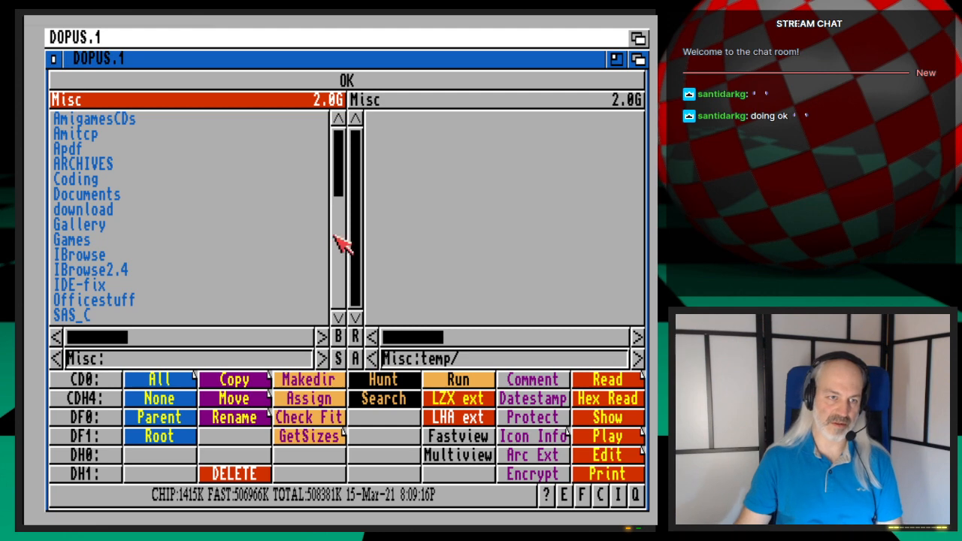
{"action": "right_click", "coordinate": [89, 480]}
{"action": "left_click", "coordinate": [89, 475]}
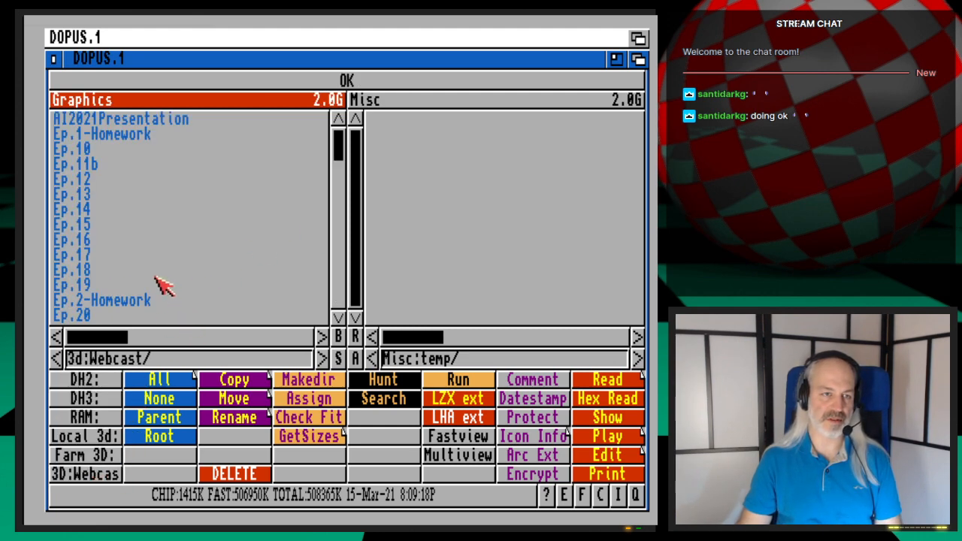
{"action": "scroll", "coordinate": [155, 278], "scroll_direction": "down", "scroll_amount": 9}
{"action": "left_click", "coordinate": [109, 210]}
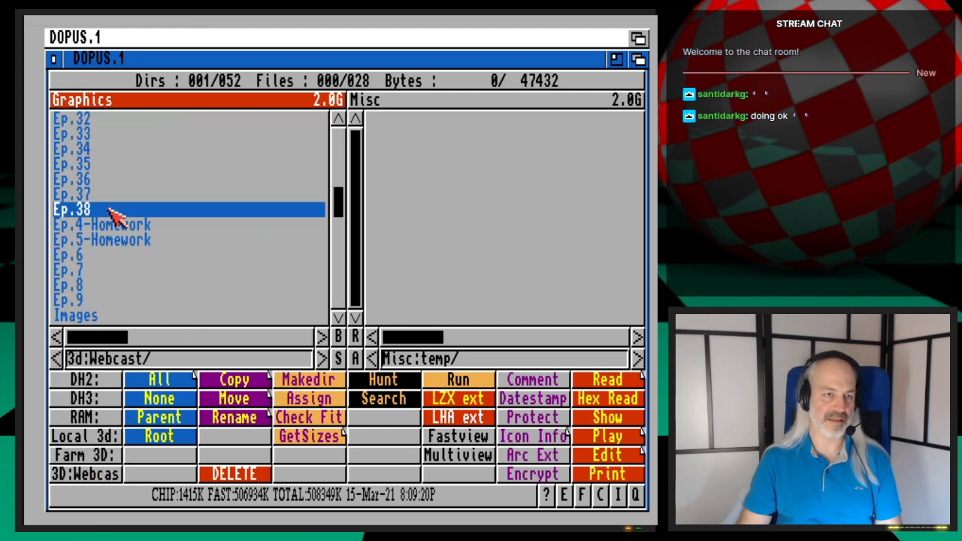
{"action": "double_click", "coordinate": [112, 213]}
{"action": "double_click", "coordinate": [79, 134]}
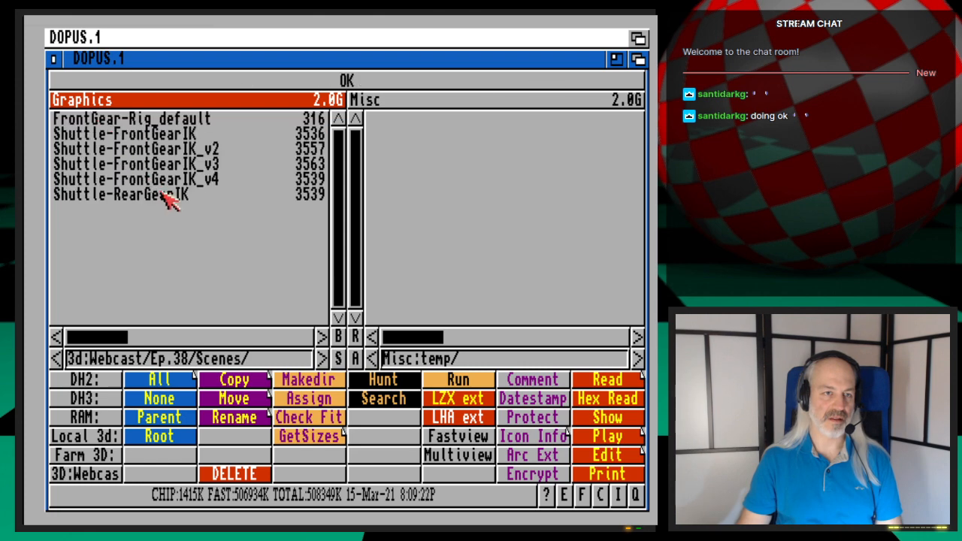
- Delete the Shuttle-FrontGearIK_v4 scene file and quit Directory Opus to return to LightWave Layout
{"action": "left_click", "coordinate": [205, 181]}
{"action": "left_click", "coordinate": [234, 474]}
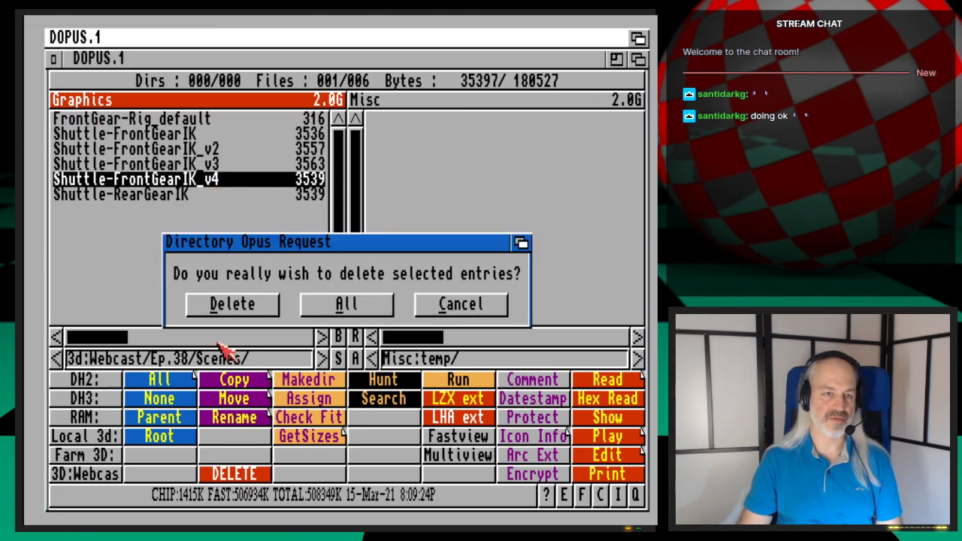
{"action": "left_click", "coordinate": [229, 304]}
{"action": "left_click", "coordinate": [56, 63]}
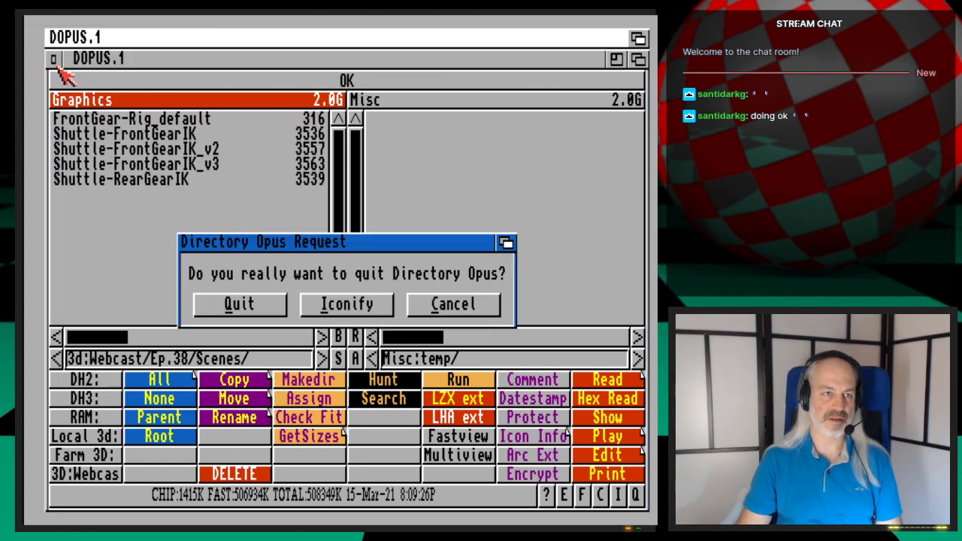
{"action": "left_click", "coordinate": [226, 303]}
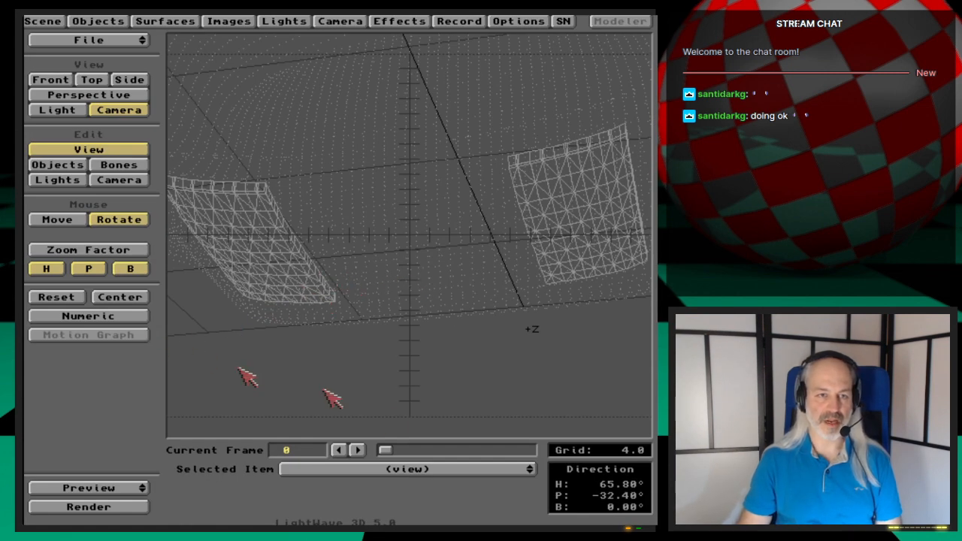
{"action": "left_click", "coordinate": [120, 490]}
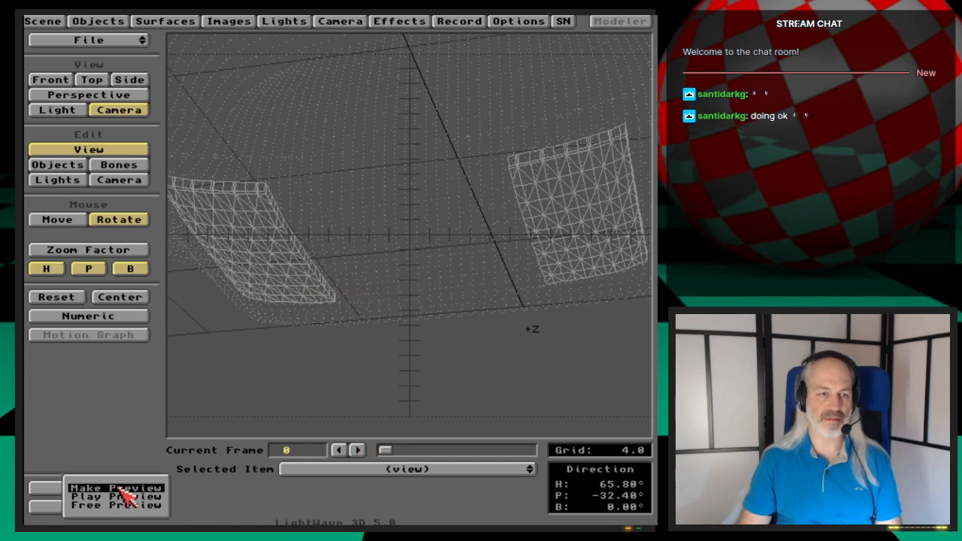
{"action": "left_click", "coordinate": [120, 489]}
{"action": "left_click", "coordinate": [481, 321]}
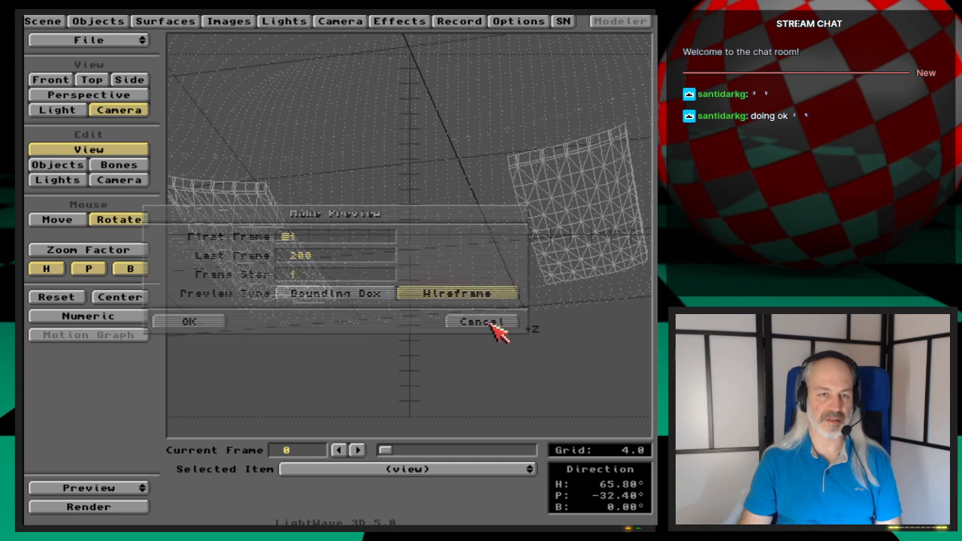
- Show the ShuttleC2_st7 object as full wireframe and make a wireframe preview of frames 1 to 200
{"action": "left_click", "coordinate": [45, 21]}
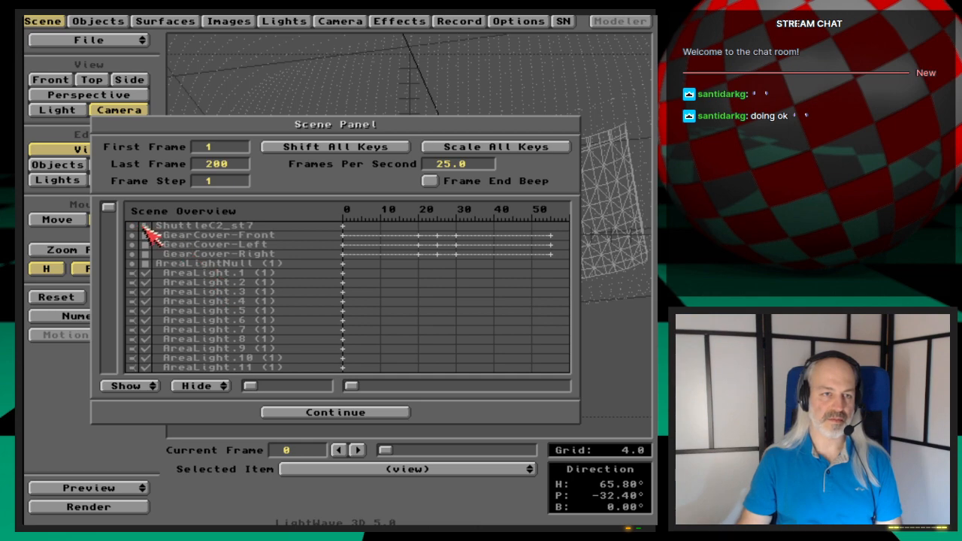
{"action": "left_click", "coordinate": [338, 413]}
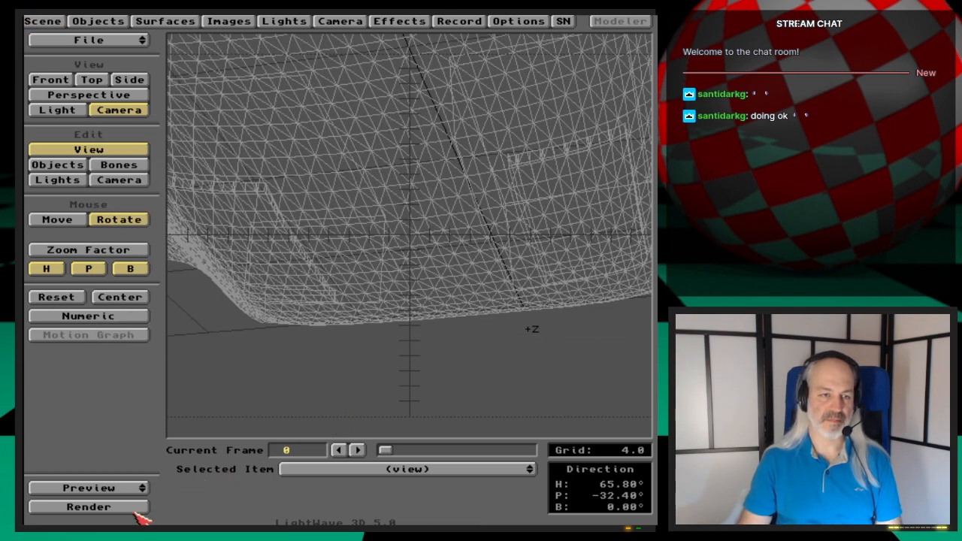
{"action": "left_click_drag", "start_coordinate": [135, 489], "coordinate": [127, 488]}
{"action": "left_click", "coordinate": [221, 323]}
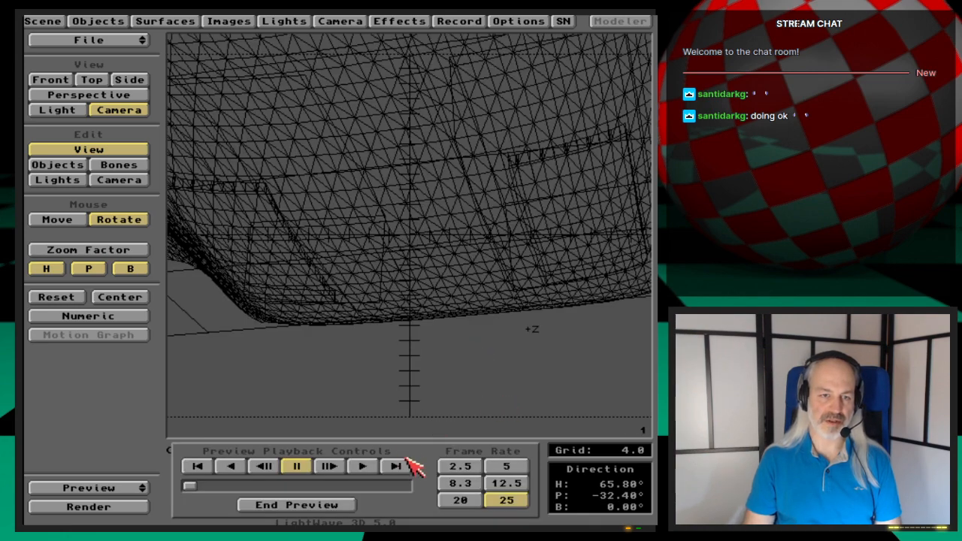
- Examine the preview's last frame, play the animation, and end and free the preview
{"action": "left_click", "coordinate": [399, 466]}
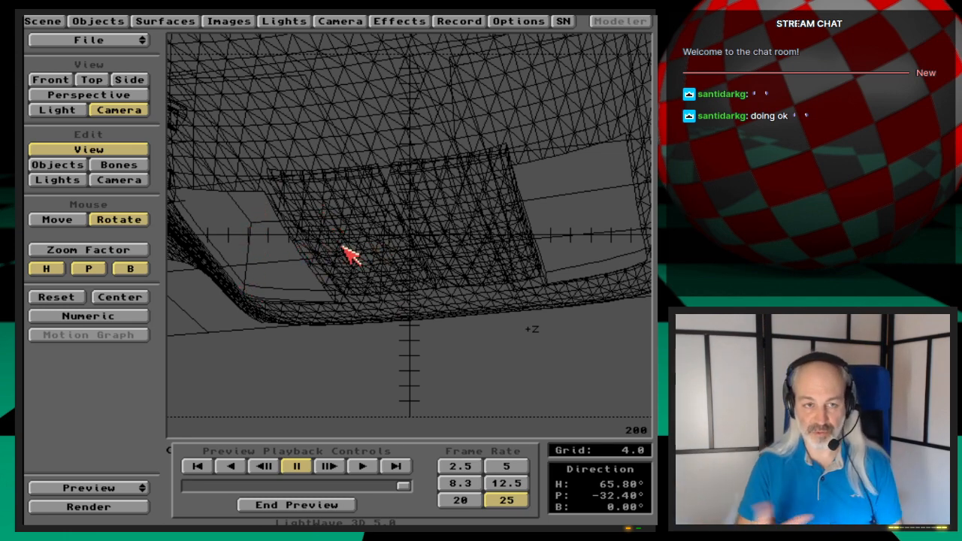
{"action": "left_click", "coordinate": [362, 467]}
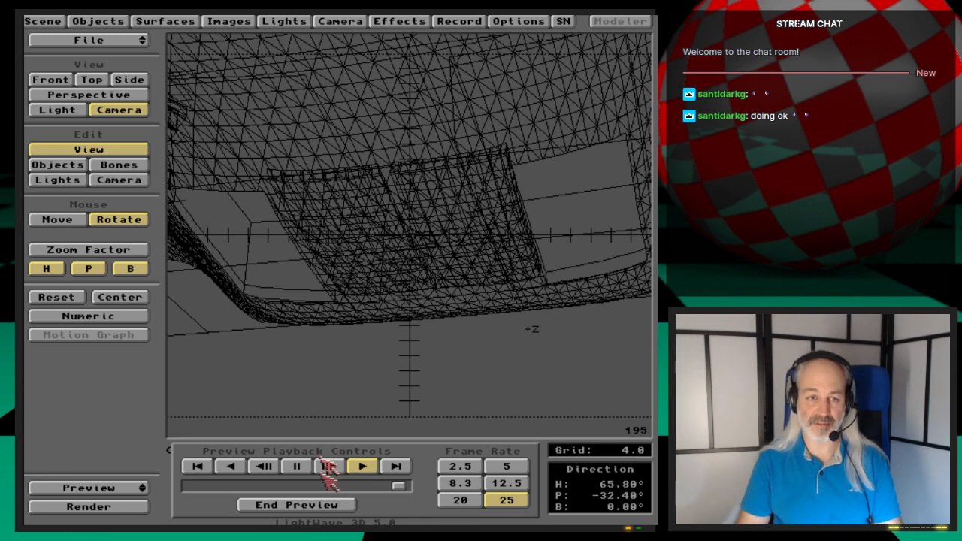
{"action": "left_click", "coordinate": [325, 508]}
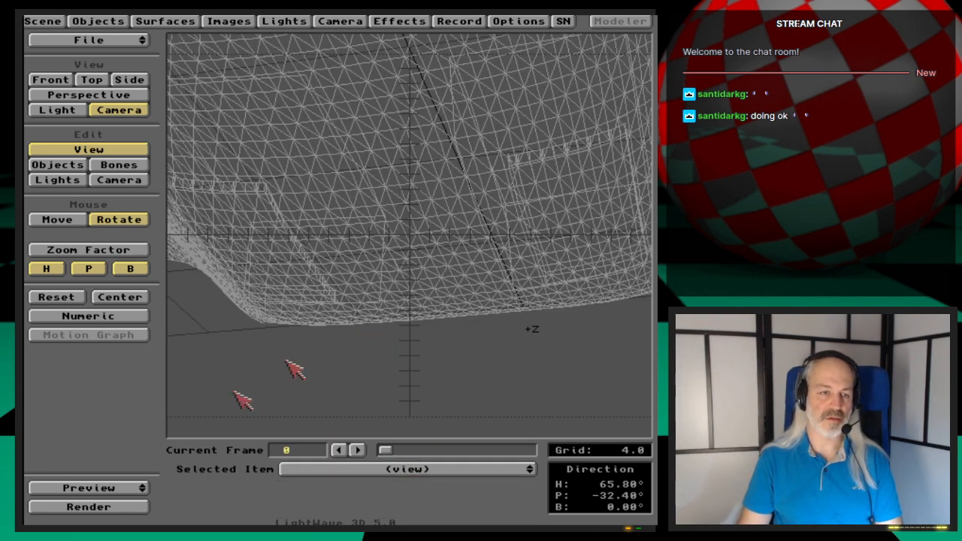
{"action": "left_click", "coordinate": [137, 488]}
{"action": "left_click", "coordinate": [142, 508]}
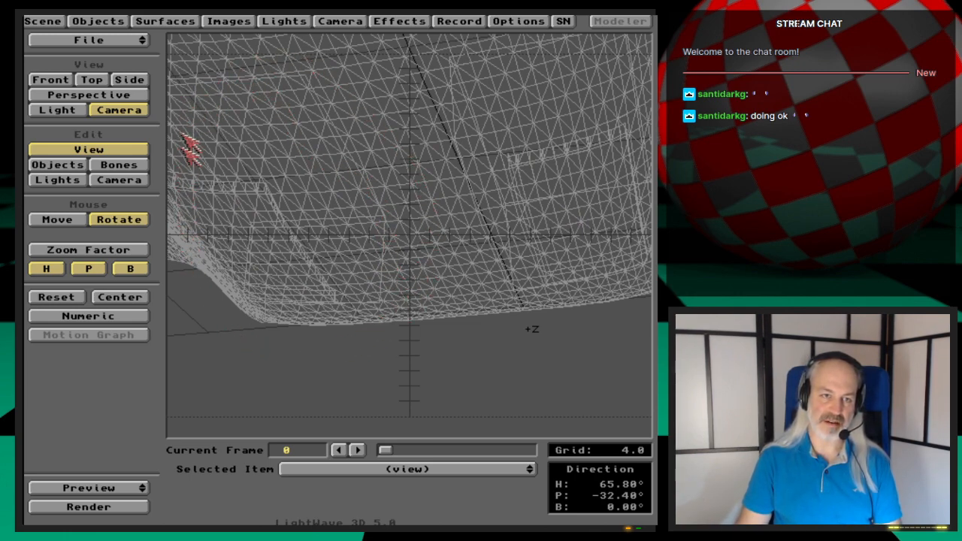
- Switch to Modeler and import the ShuttleC2_st7 object from Layout
{"action": "left_click", "coordinate": [620, 21]}
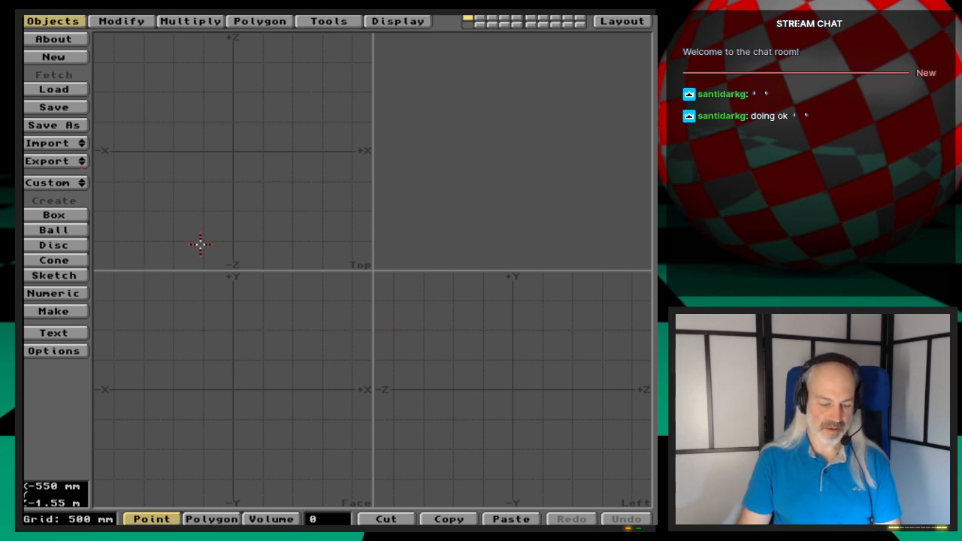
{"action": "left_click", "coordinate": [66, 144]}
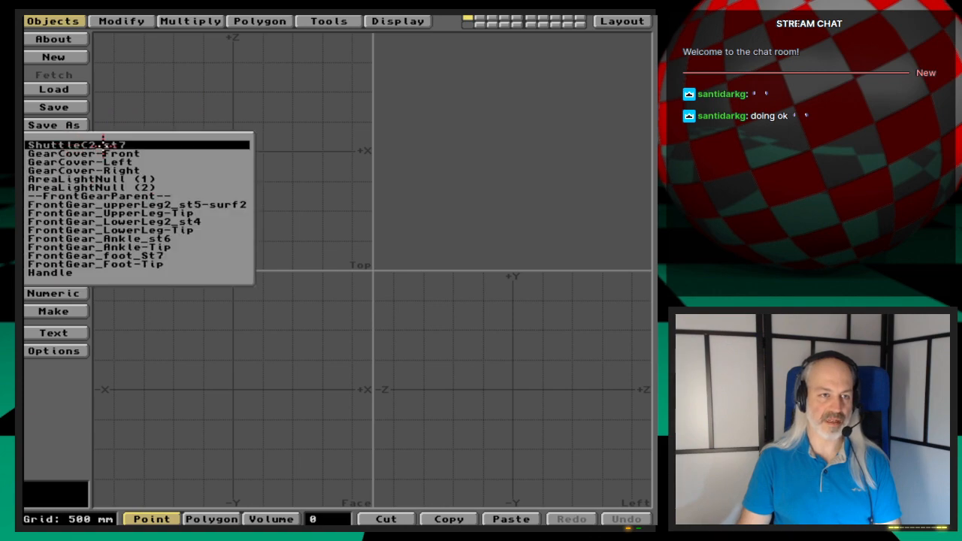
{"action": "left_click", "coordinate": [141, 145]}
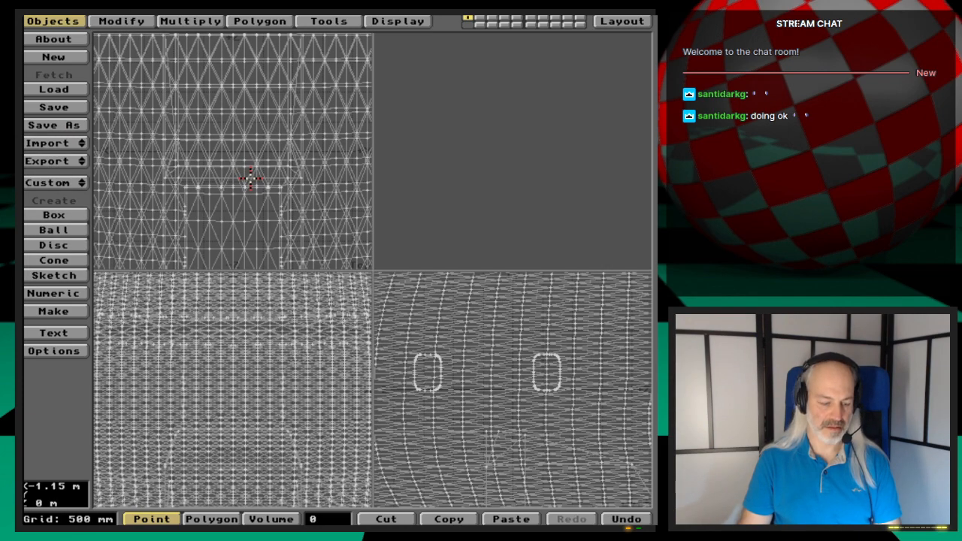
{"action": "key", "text": "a"}
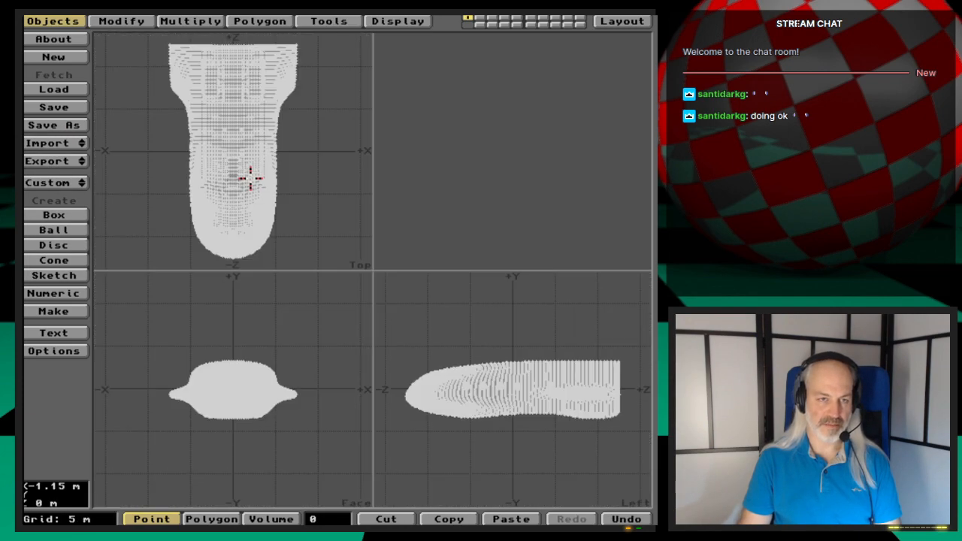
- Select the polygons with the Shuttle-GearInside surface, hide all other geometry, and clear the selection
{"action": "left_click", "coordinate": [217, 517]}
{"action": "key", "text": "w"}
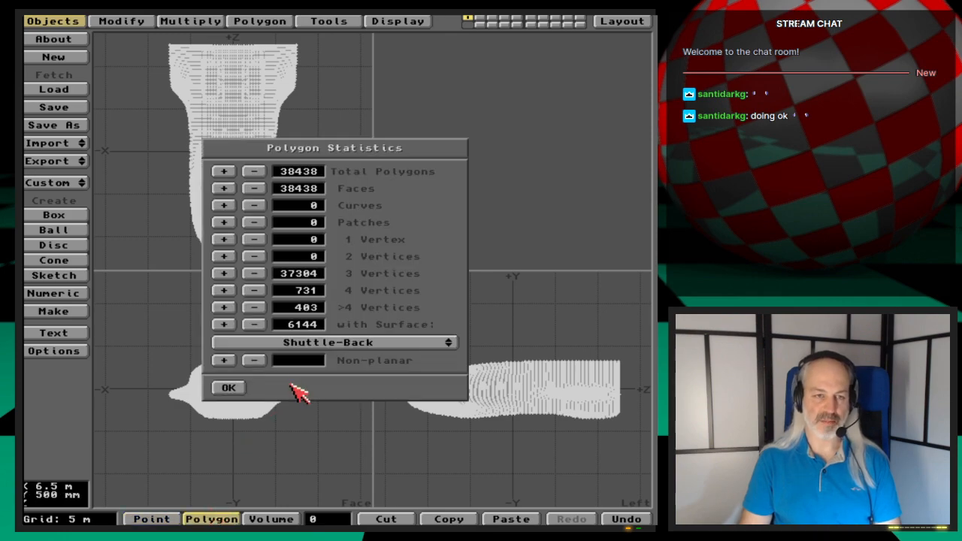
{"action": "left_click", "coordinate": [421, 342]}
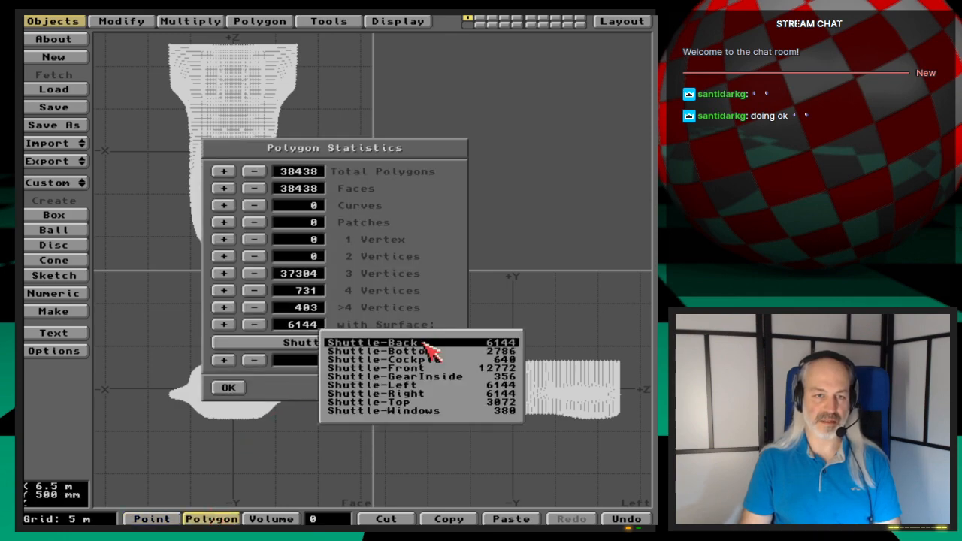
{"action": "left_click", "coordinate": [487, 385]}
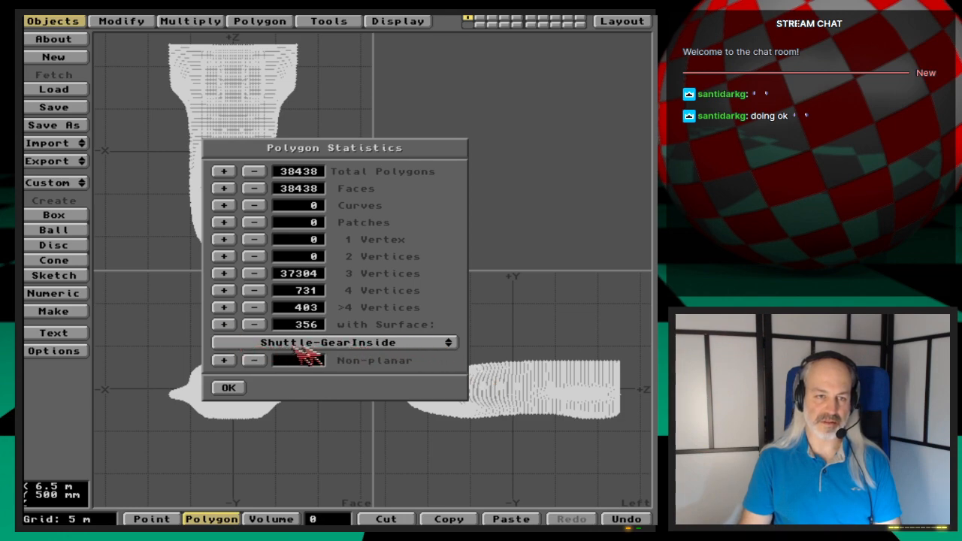
{"action": "left_click", "coordinate": [224, 325]}
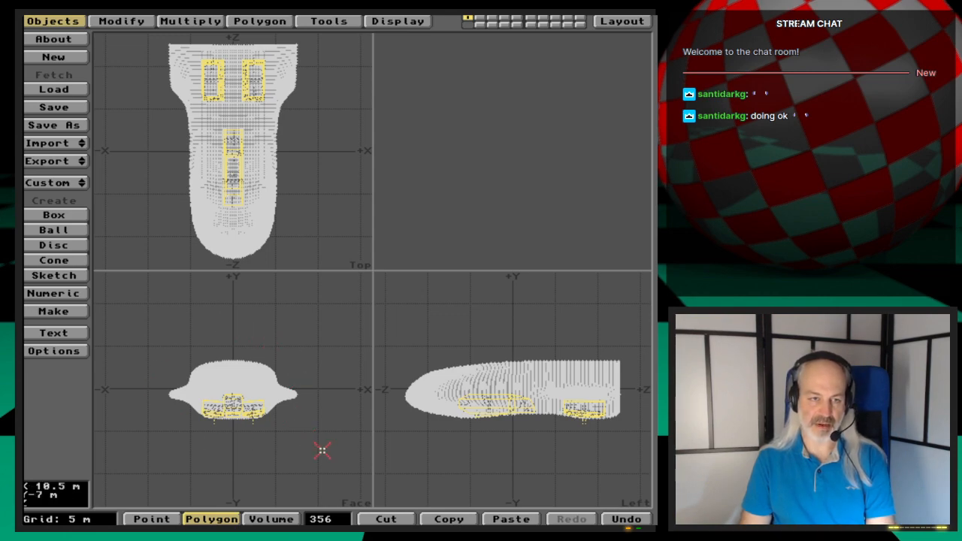
{"action": "key", "text": "="}
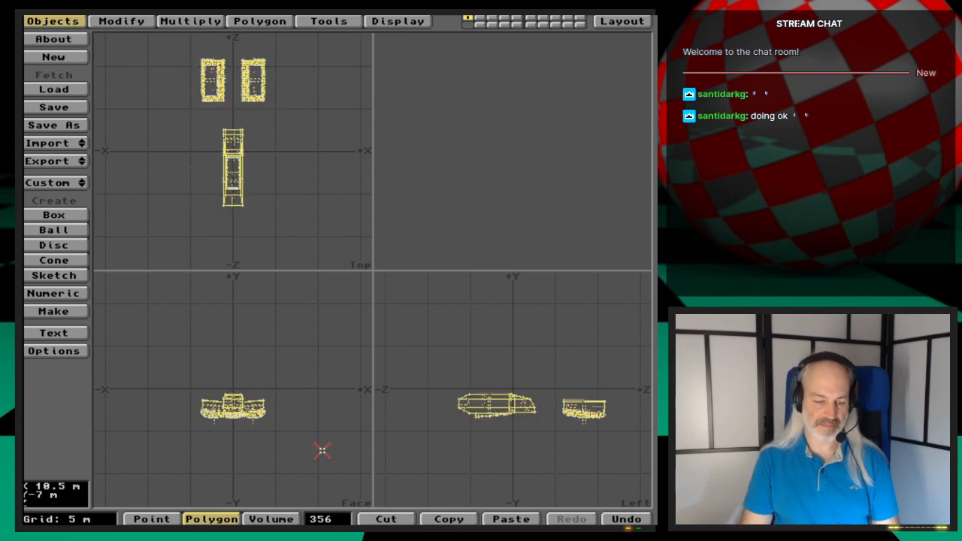
{"action": "left_click", "coordinate": [333, 520]}
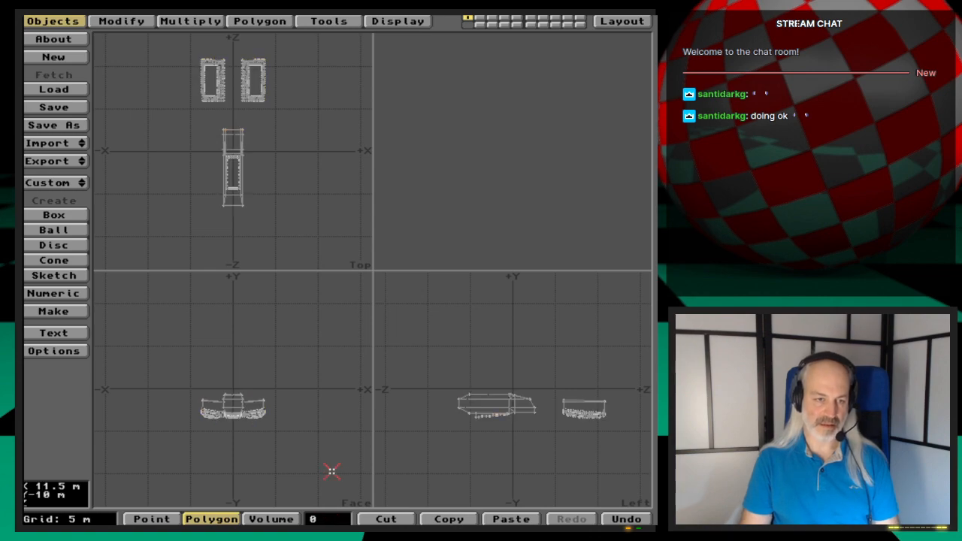
- Lasso the front gear bay's polygons in the Left view and delete them
{"action": "key", "text": "a"}
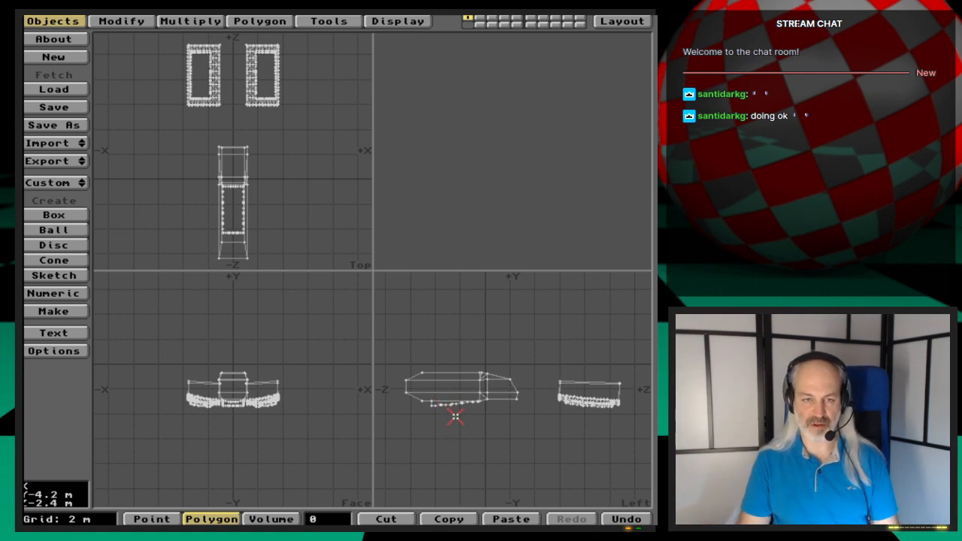
{"action": "left_click_drag", "start_coordinate": [422, 419], "coordinate": [519, 422]}
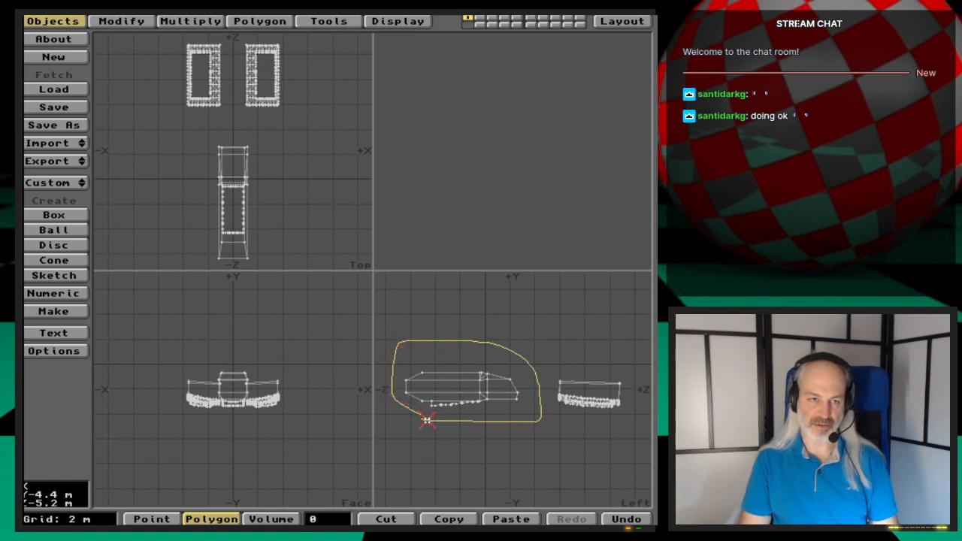
{"action": "right_click_drag", "start_coordinate": [426, 421], "coordinate": [424, 420]}
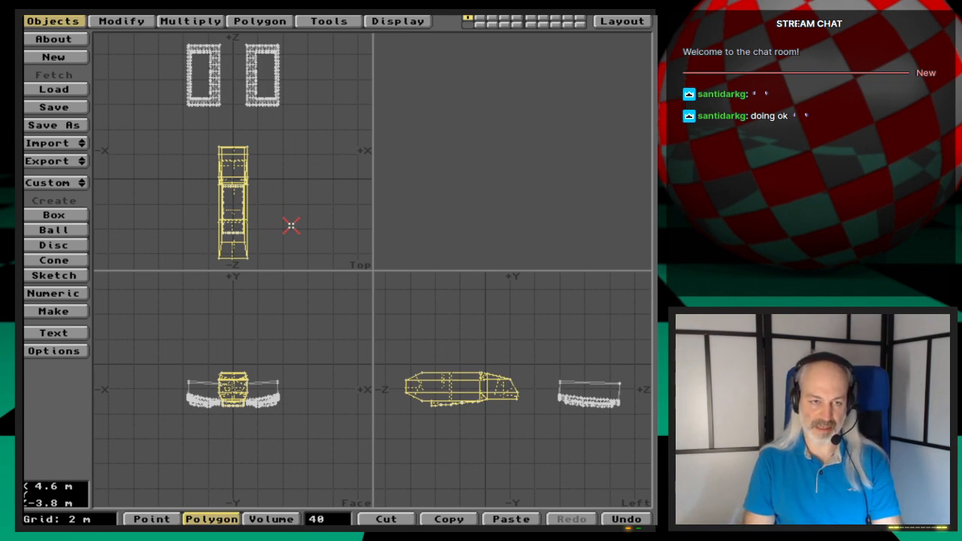
{"action": "key", "text": "Delete"}
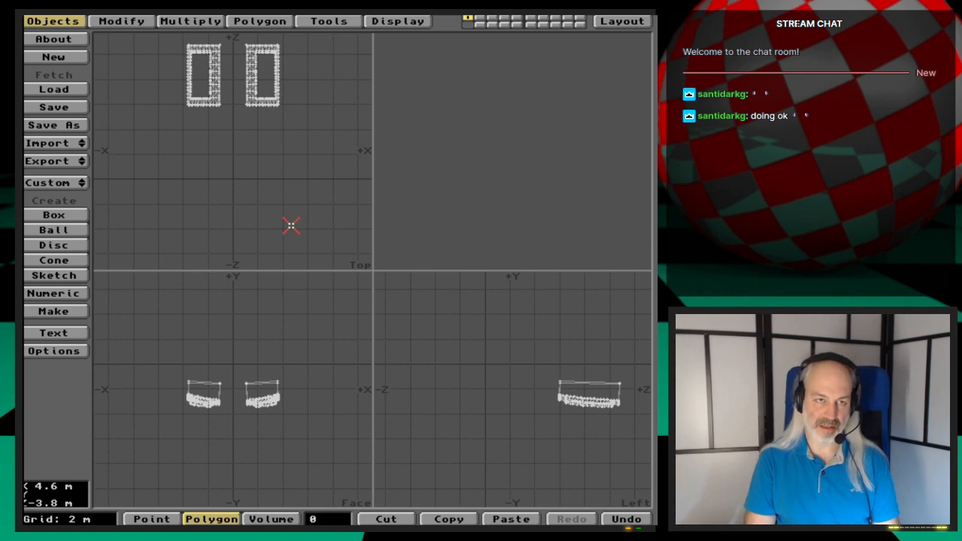
- Lasso the rear gear bay on the +X side in the Face view and delete it
{"action": "key", "text": "a"}
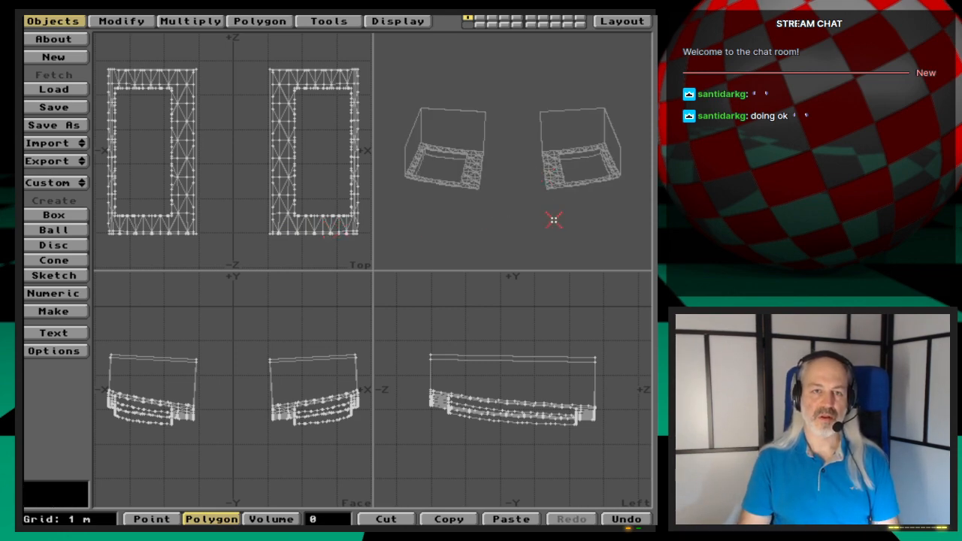
{"action": "left_click_drag", "start_coordinate": [554, 218], "coordinate": [489, 195]}
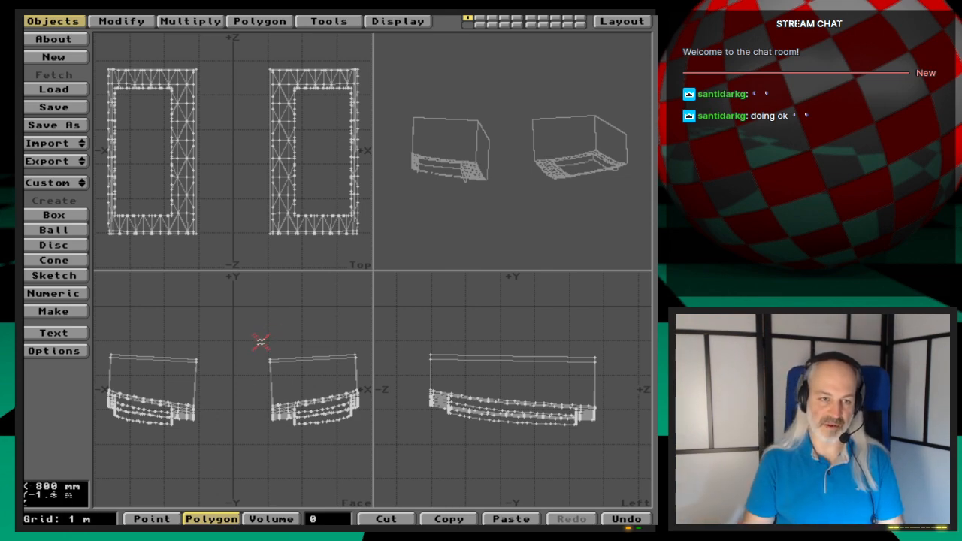
{"action": "mouse_move", "coordinate": [272, 325]}
{"action": "right_mouse_down"}
{"action": "mouse_move", "coordinate": [258, 426]}
{"action": "mouse_move", "coordinate": [384, 428]}
{"action": "right_mouse_up"}
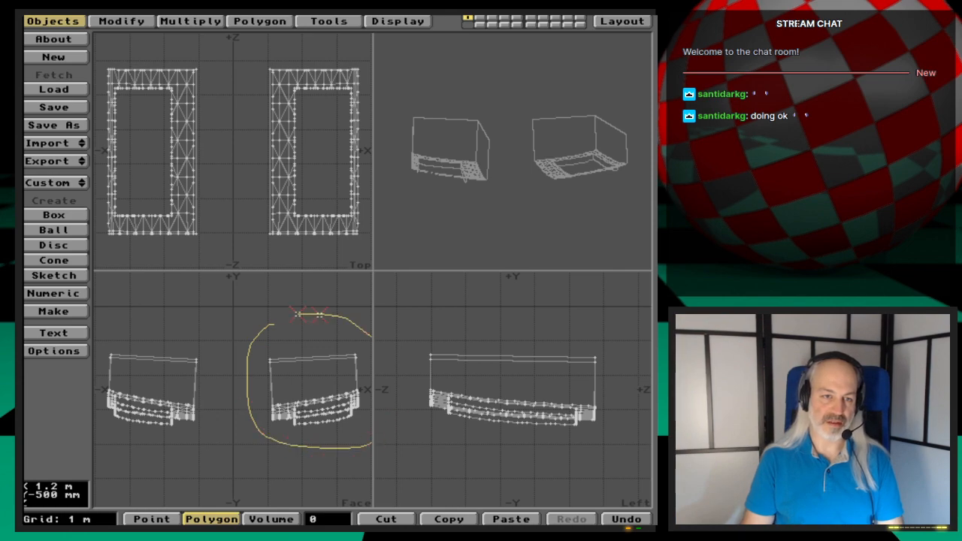
{"action": "right_click_drag", "start_coordinate": [261, 364], "coordinate": [285, 450]}
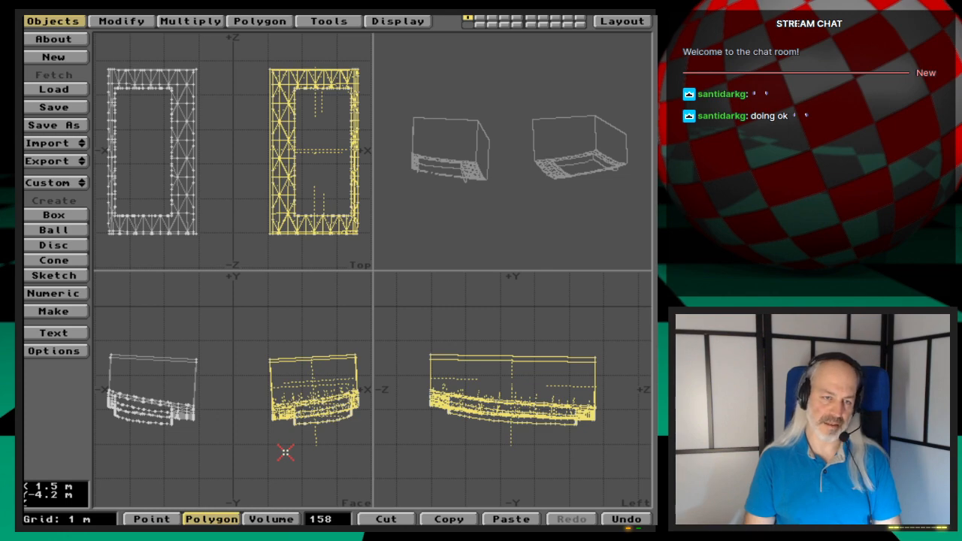
{"action": "key", "text": "Delete"}
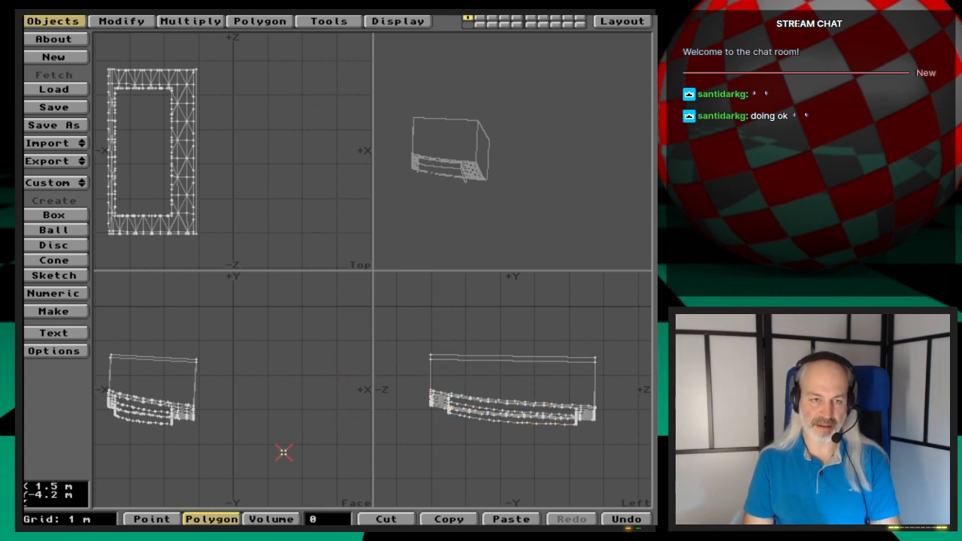
- Inspect the remaining rear gear bay in 3D, and make layer 2 active with layer 1 as the background
{"action": "key", "text": "a"}
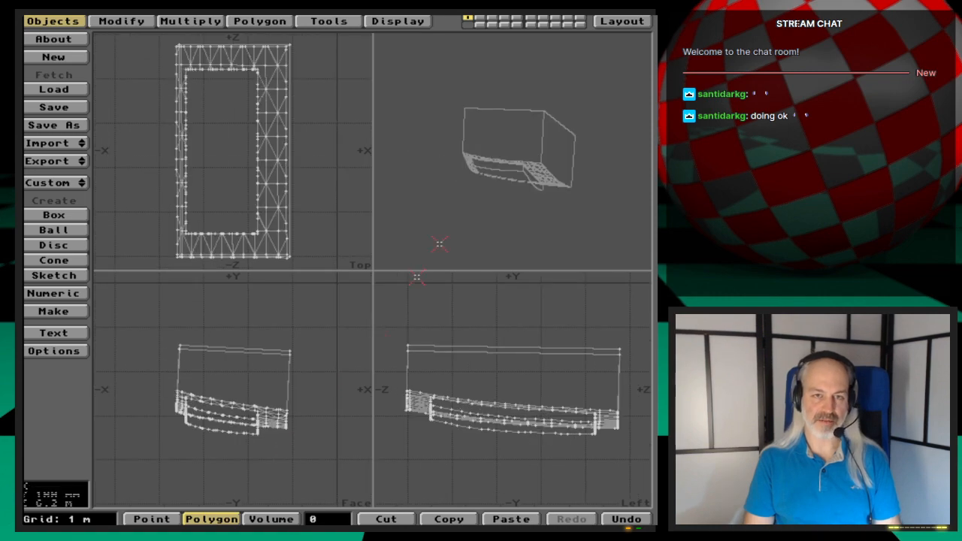
{"action": "left_click_drag", "start_coordinate": [445, 234], "coordinate": [468, 212]}
{"action": "left_click_drag", "start_coordinate": [490, 150], "coordinate": [506, 195]}
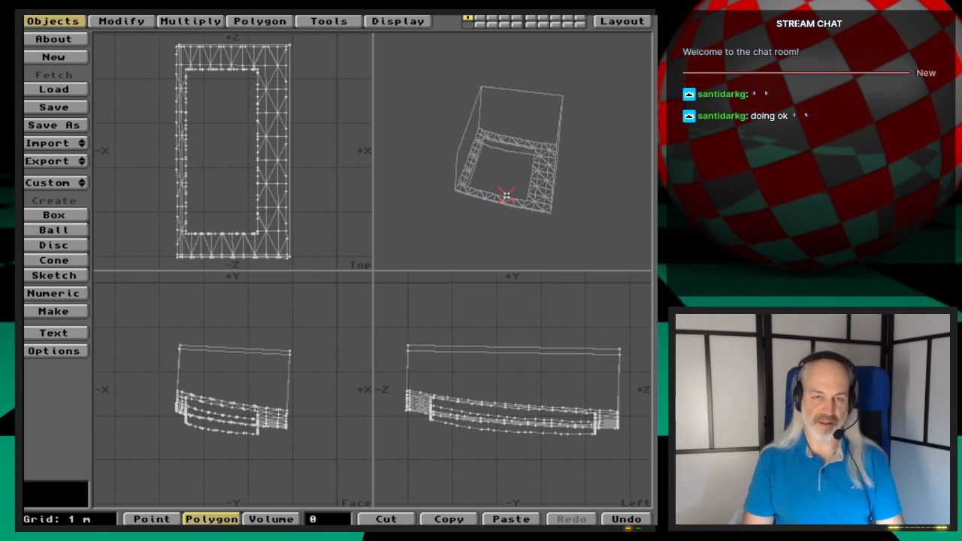
{"action": "key", "text": "2"}
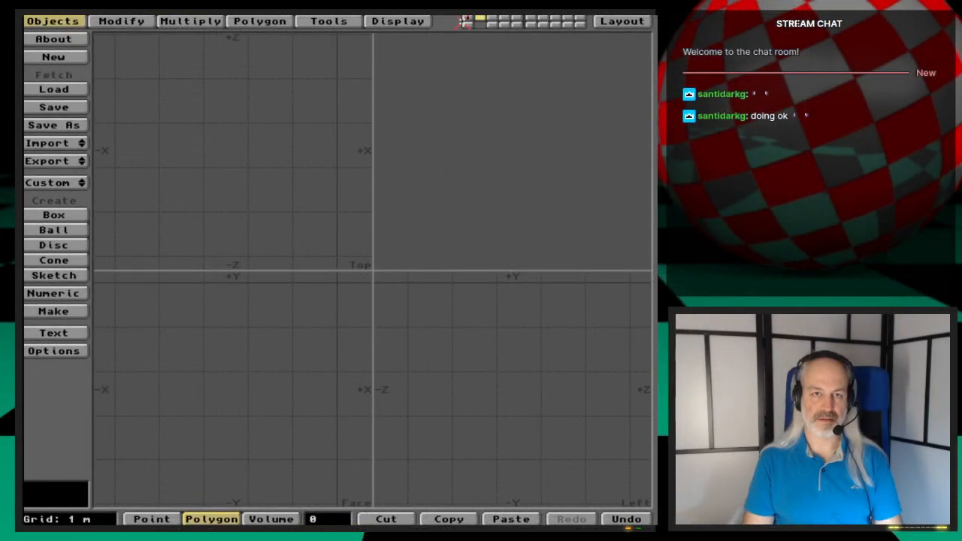
{"action": "left_click", "coordinate": [468, 25]}
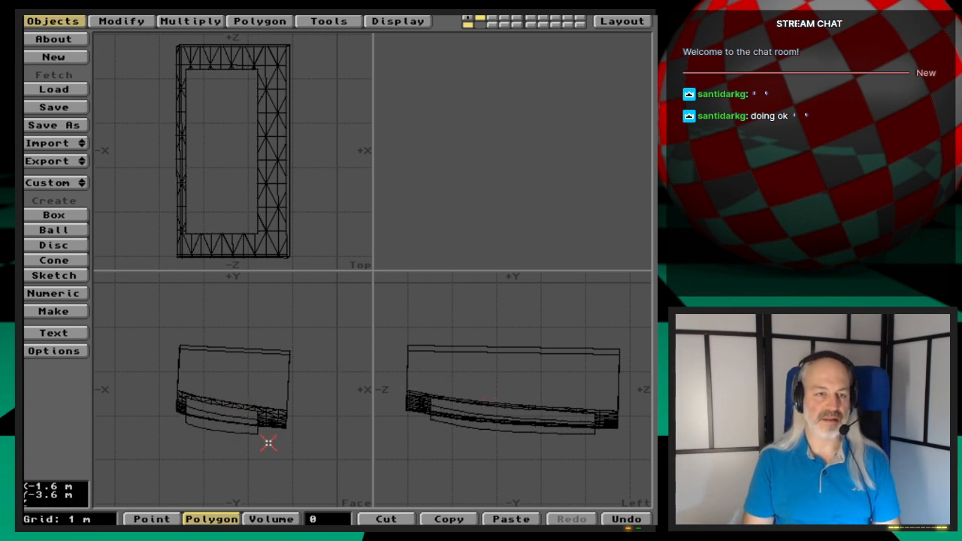
- Create a tall, narrow box on layer 2 beside the gear bay, with its lower corner at about X -1.4 m, Y -4 m
{"action": "left_click_drag", "start_coordinate": [261, 434], "coordinate": [223, 378]}
{"action": "key", "text": "comma"}
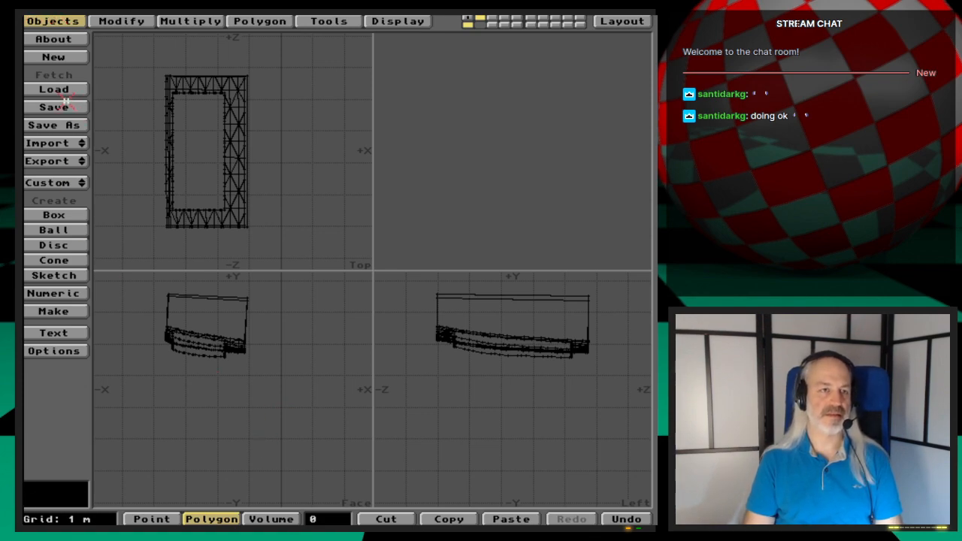
{"action": "left_click", "coordinate": [64, 214]}
{"action": "left_click_drag", "start_coordinate": [252, 297], "coordinate": [236, 380]}
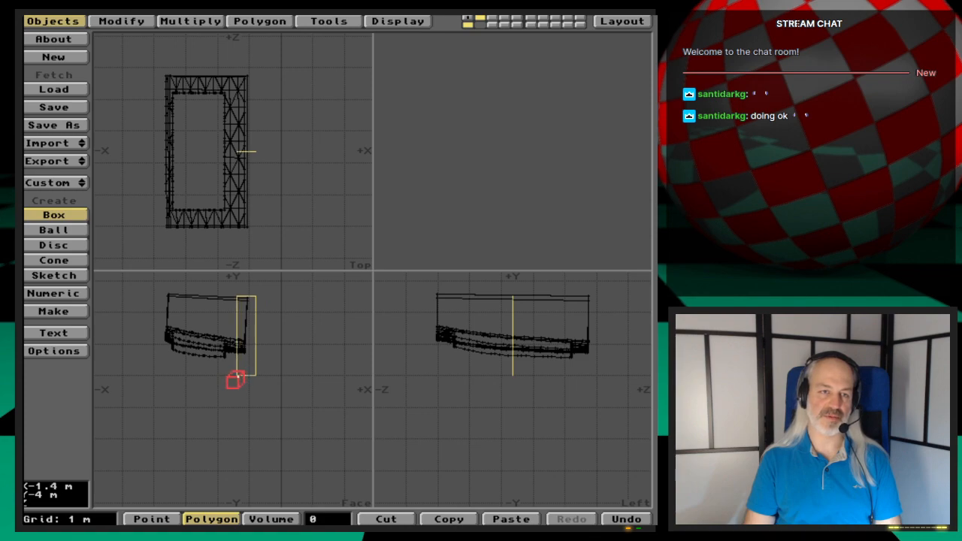
{"action": "left_click_drag", "start_coordinate": [253, 160], "coordinate": [255, 165]}
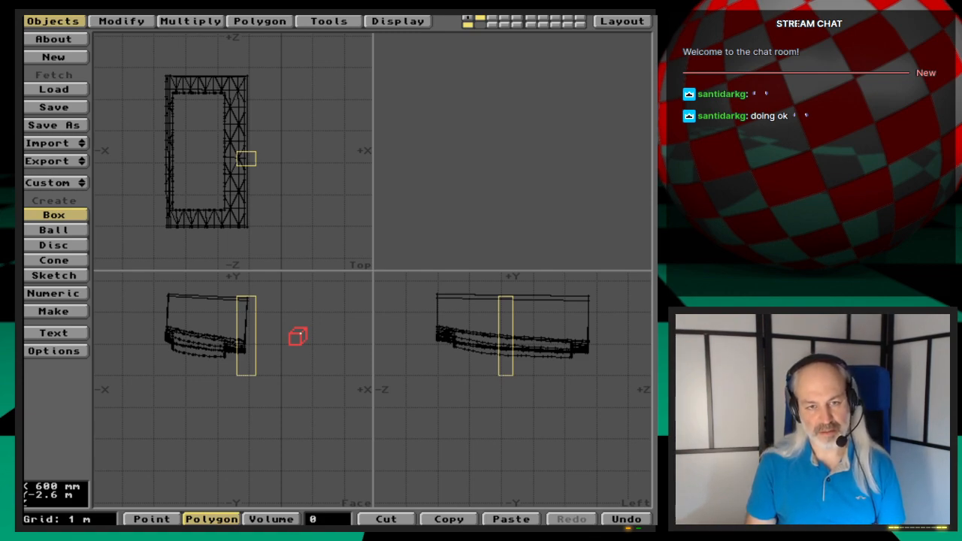
{"action": "key", "text": "Return"}
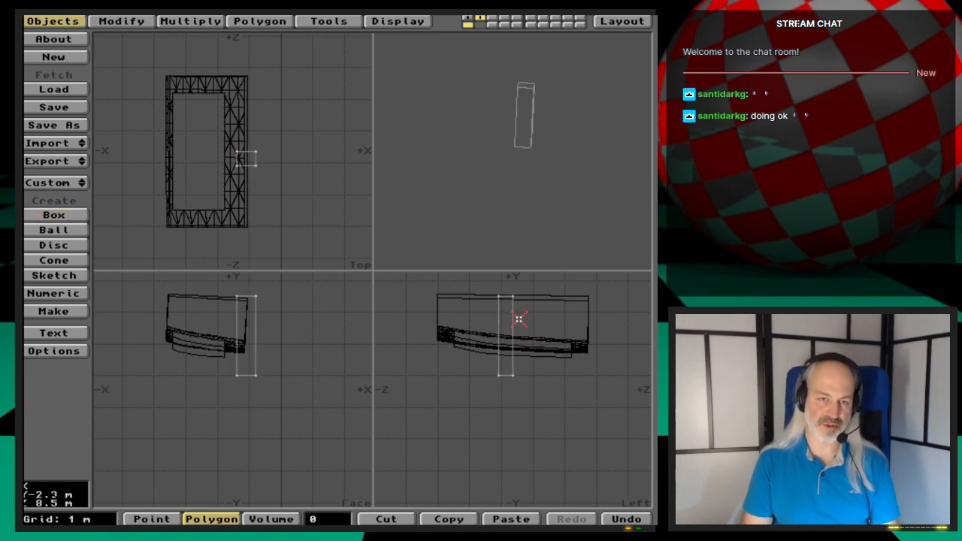
- Move the box into the middle of the gear bay and rotate it in the Face view so its lower end leans toward -X
{"action": "key", "text": "t"}
{"action": "left_click_drag", "start_coordinate": [514, 318], "coordinate": [512, 341]}
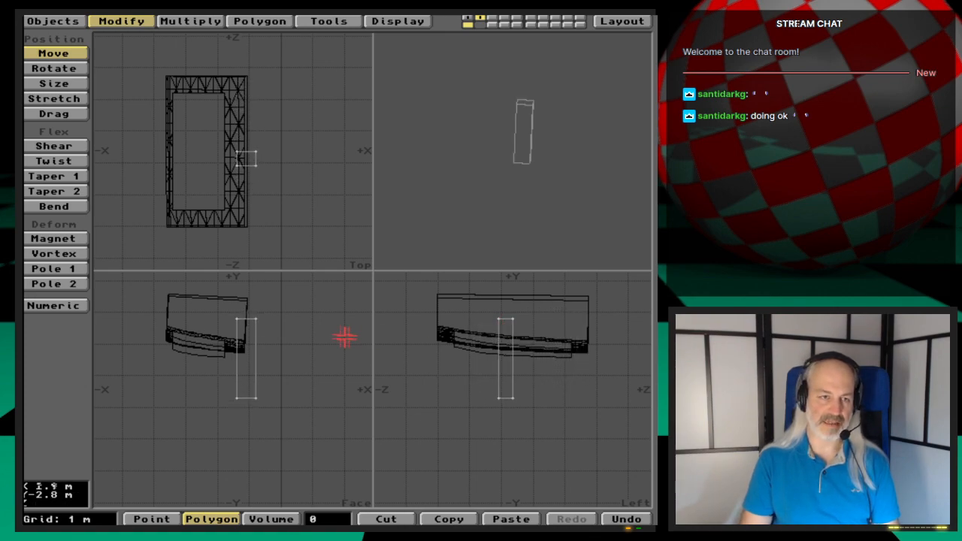
{"action": "left_click_drag", "start_coordinate": [290, 371], "coordinate": [241, 368]}
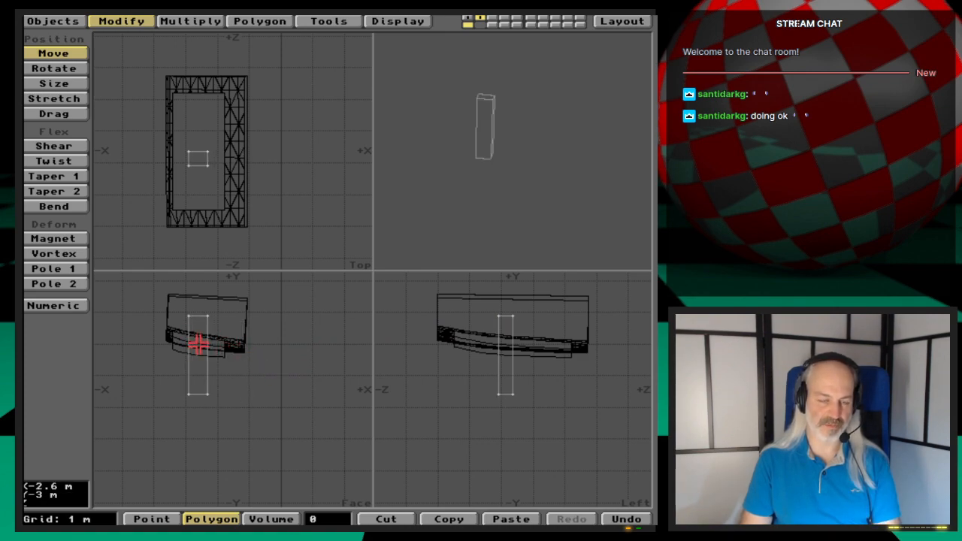
{"action": "key", "text": "y"}
{"action": "mouse_move", "coordinate": [193, 333]}
{"action": "left_mouse_down"}
{"action": "mouse_move", "coordinate": [245, 333]}
{"action": "mouse_move", "coordinate": [203, 338]}
{"action": "mouse_move", "coordinate": [211, 334]}
{"action": "left_mouse_up"}
{"action": "key", "text": "t"}
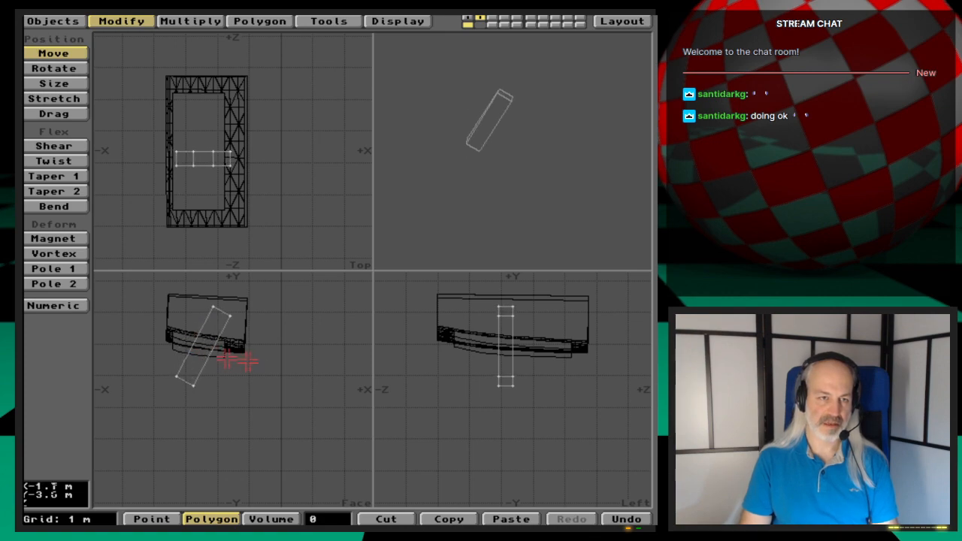
{"action": "key", "text": "space"}
- Assign a new surface named RightGear-UpperLeg to the tilted box
{"action": "key", "text": "q"}
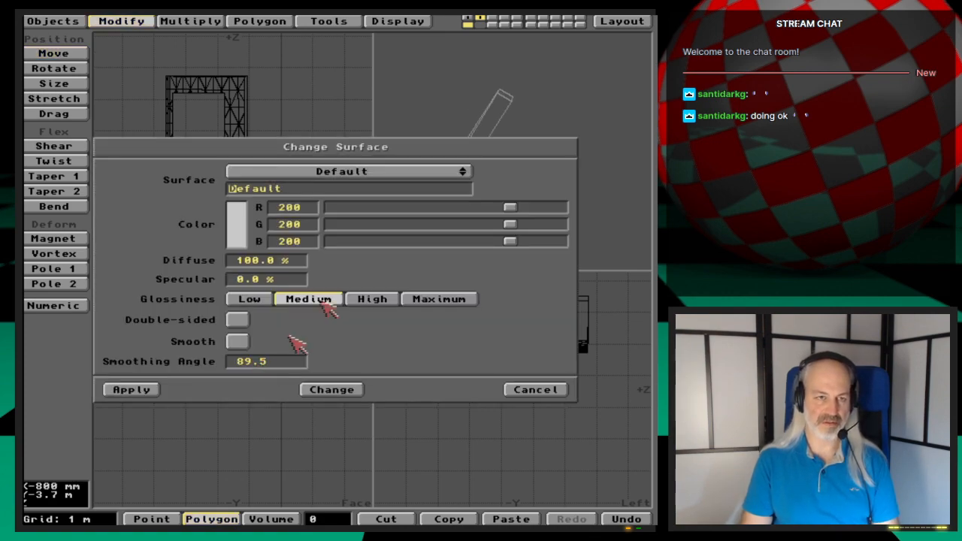
{"action": "left_click", "coordinate": [402, 174]}
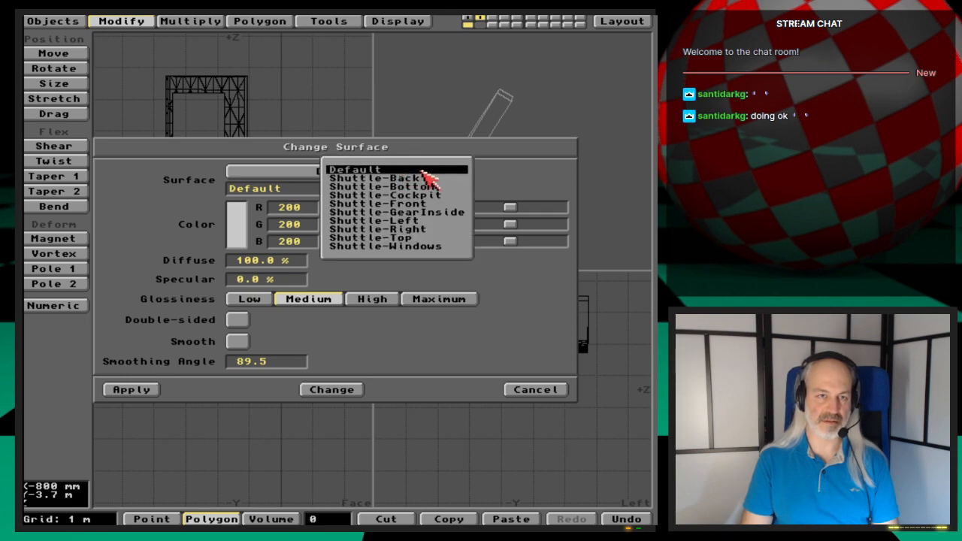
{"action": "left_click", "coordinate": [421, 170]}
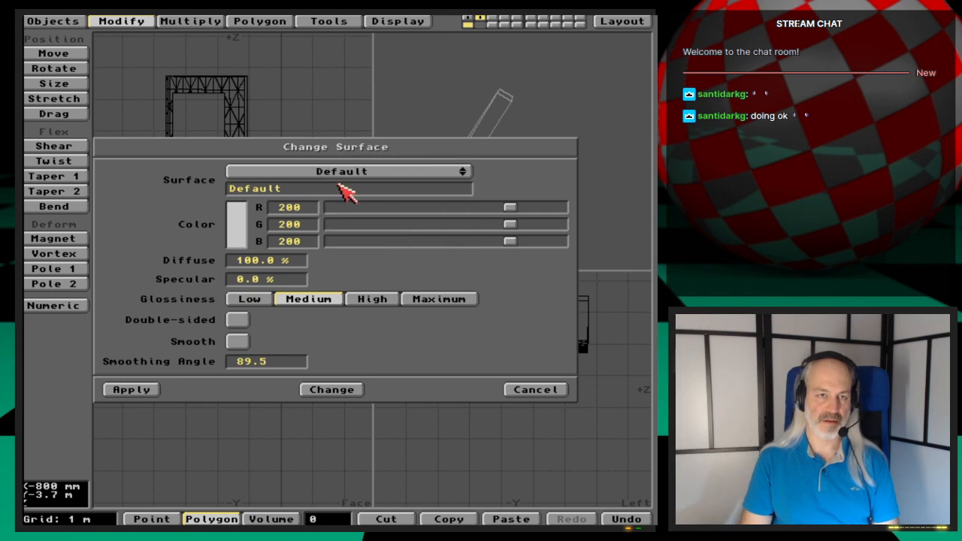
{"action": "left_click", "coordinate": [343, 189]}
{"action": "key", "text": "BackSpace"}
{"action": "key", "text": "BackSpace"}
{"action": "key", "text": "BackSpace"}
{"action": "key", "text": "BackSpace"}
{"action": "key", "text": "BackSpace"}
{"action": "key", "text": "BackSpace"}
{"action": "key", "text": "BackSpace"}
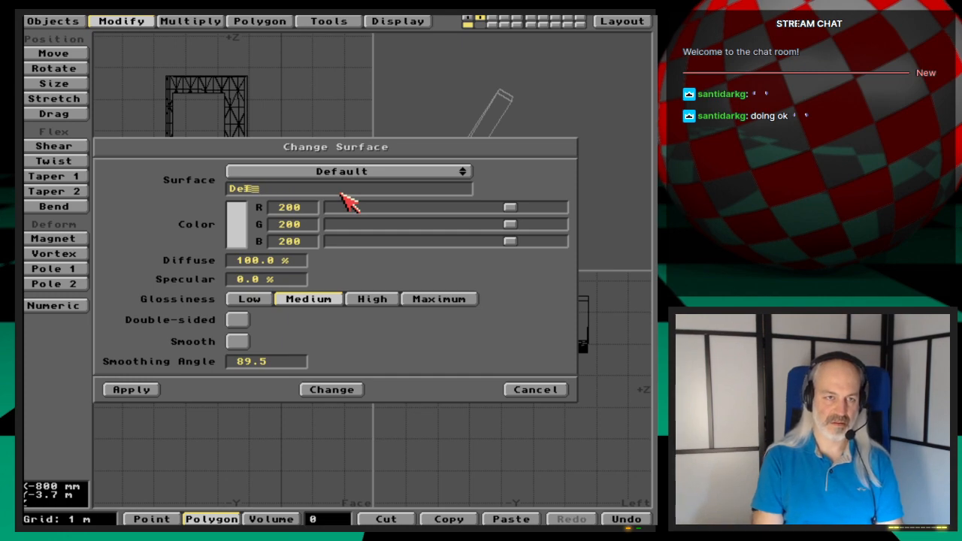
{"action": "type", "text": "RightGear"}
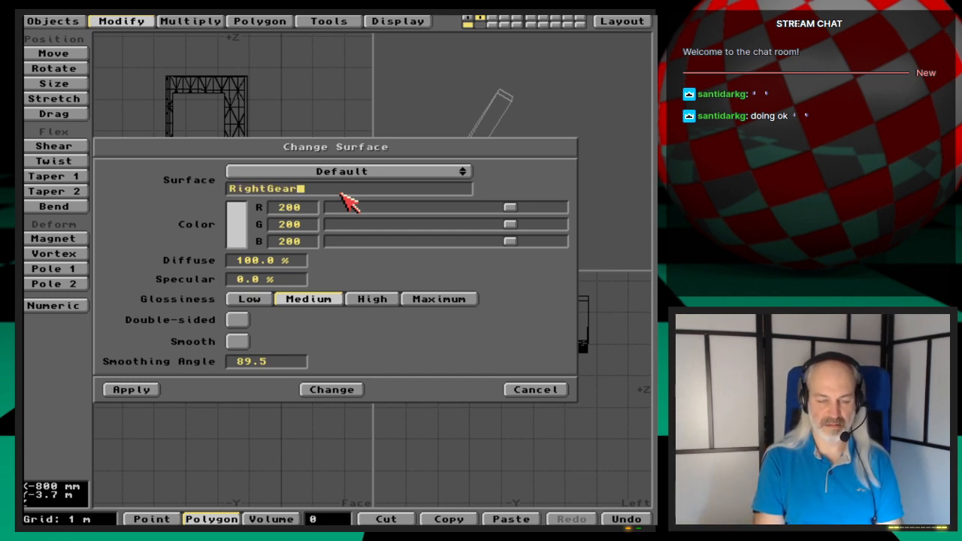
{"action": "type", "text": "-Upper"}
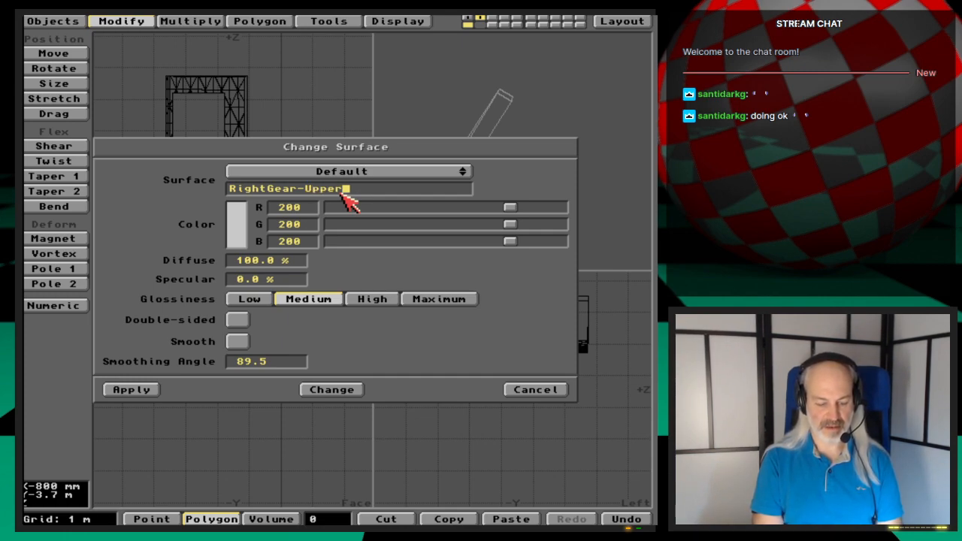
{"action": "type", "text": "Leg"}
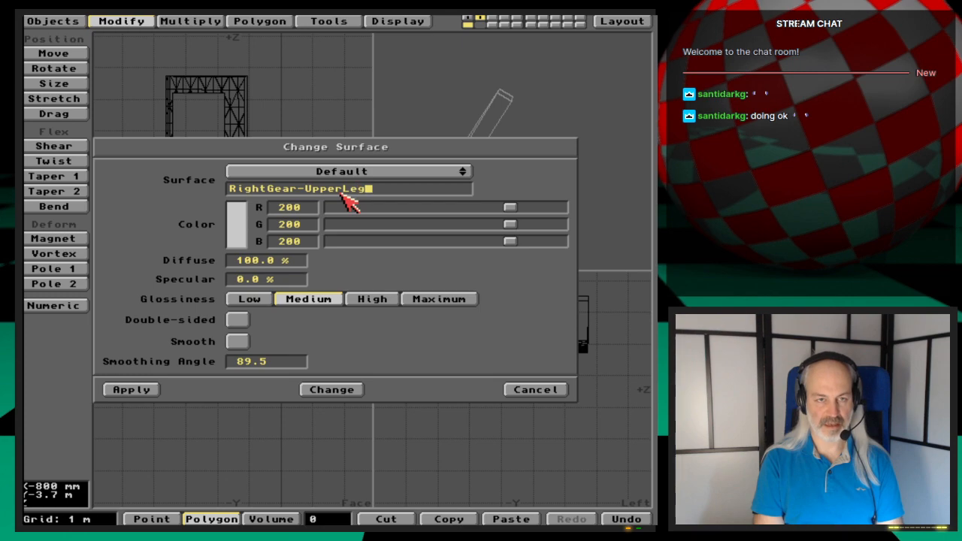
{"action": "key", "text": "Tab"}
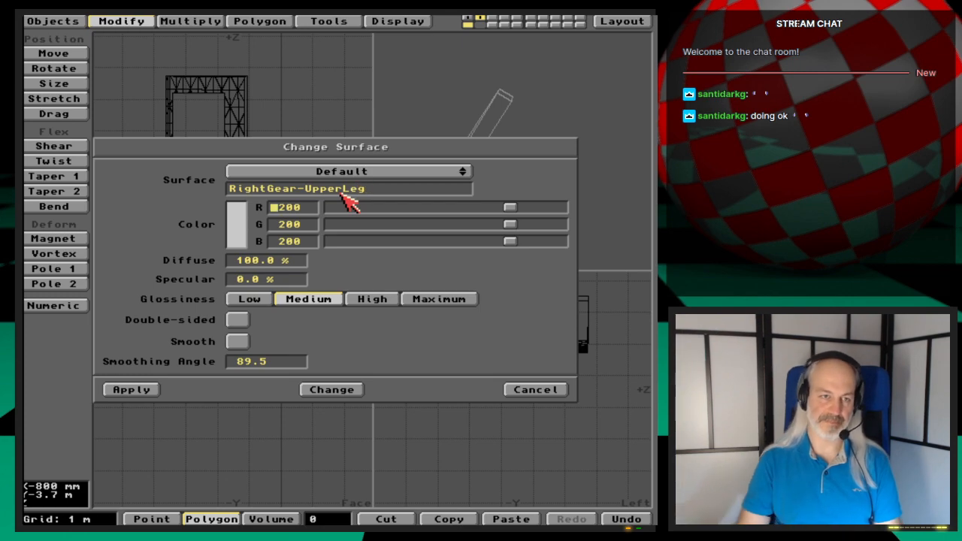
{"action": "left_click", "coordinate": [156, 390]}
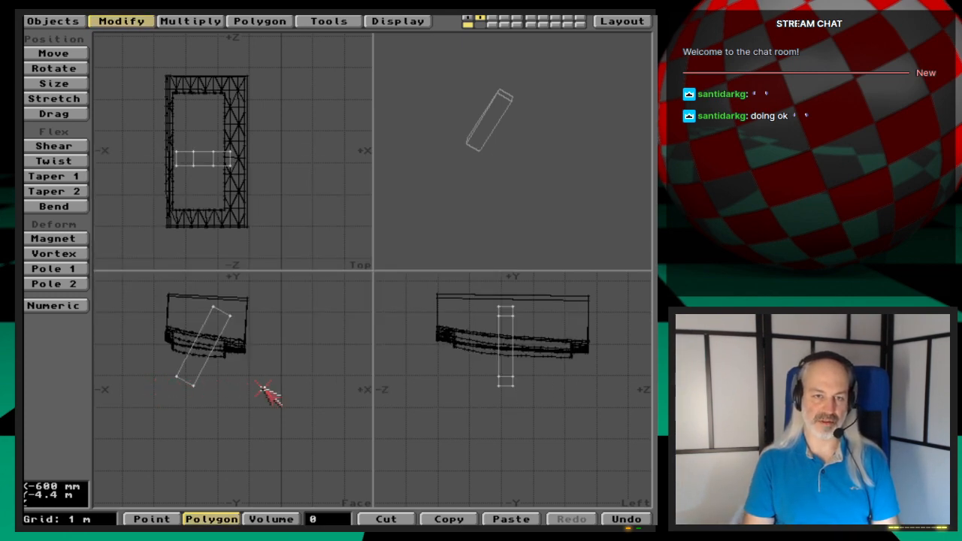
- Make layer 3 active with layers 1 and 2 as the background
{"action": "key", "text": "space"}
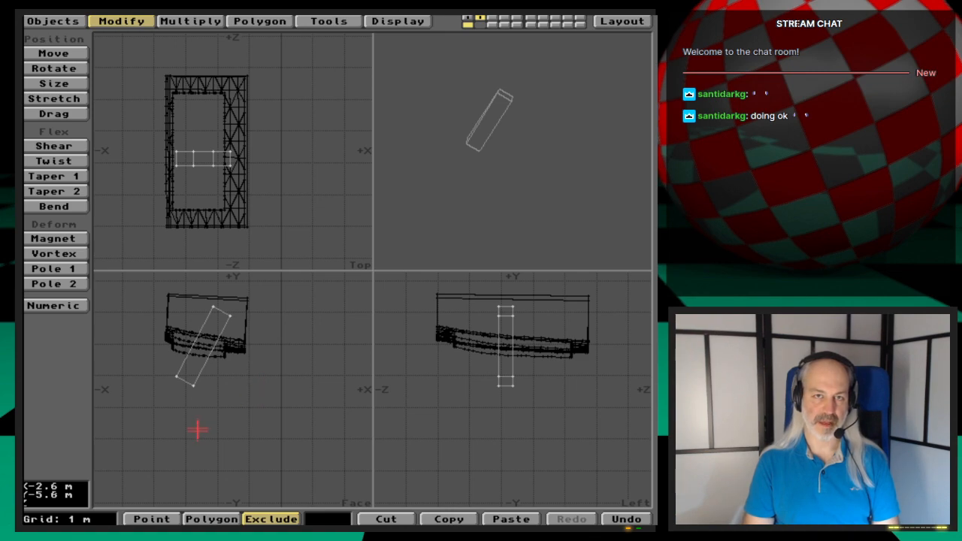
{"action": "key", "text": "4"}
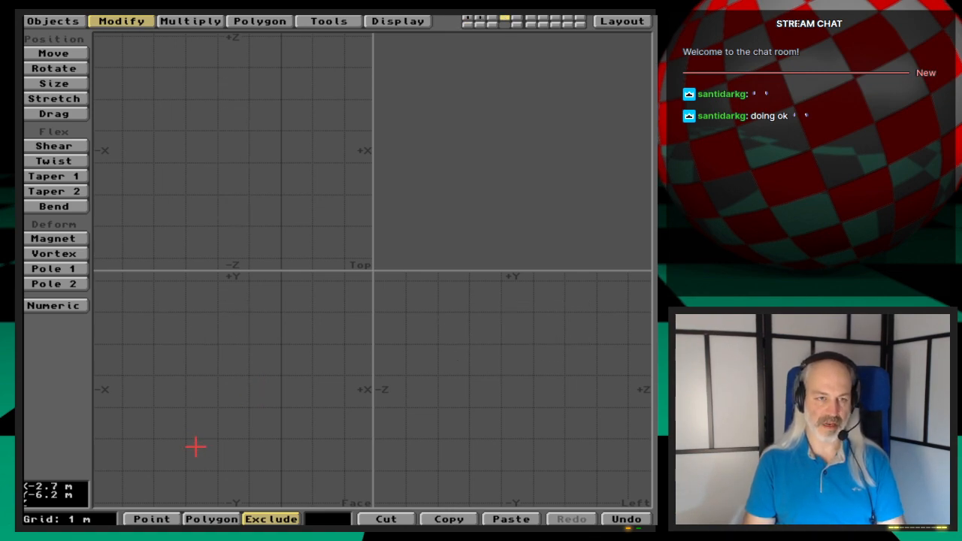
{"action": "left_click", "coordinate": [482, 24]}
{"action": "left_click", "coordinate": [473, 25]}
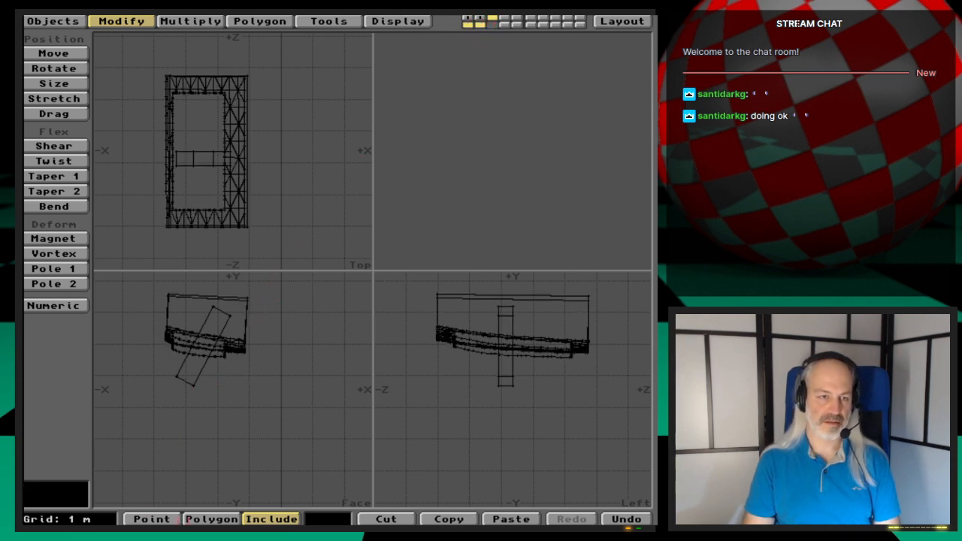
{"action": "key", "text": "space"}
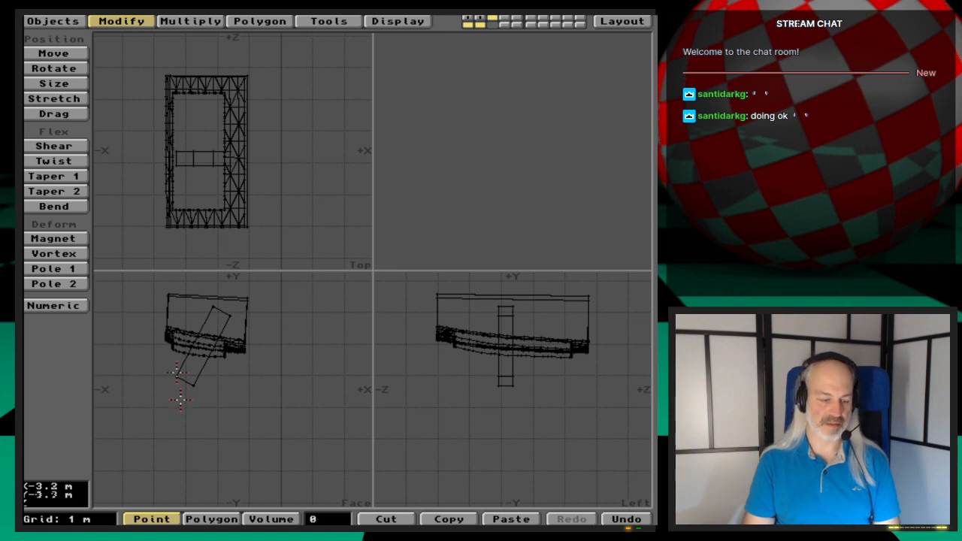
- Create a vertical box for the lower leg, from the upper leg's lower end down to about Y -6 m, matching the upper leg's depth
{"action": "left_click", "coordinate": [62, 22]}
{"action": "left_click", "coordinate": [71, 216]}
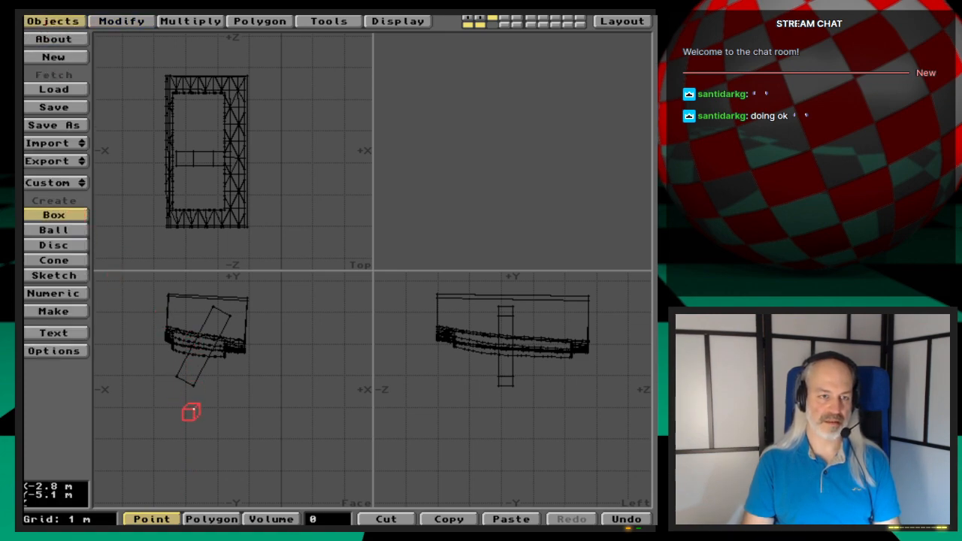
{"action": "left_click_drag", "start_coordinate": [176, 376], "coordinate": [193, 448]}
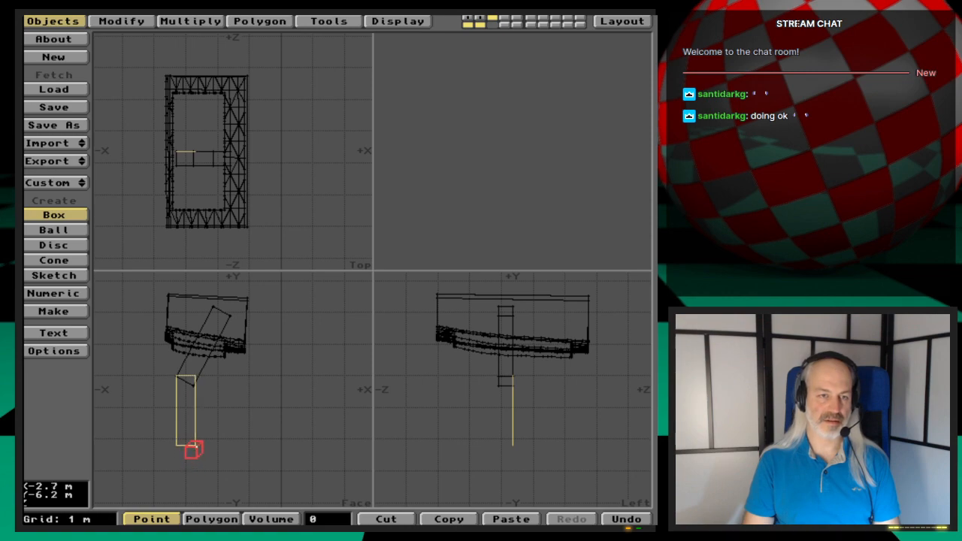
{"action": "left_click", "coordinate": [499, 440]}
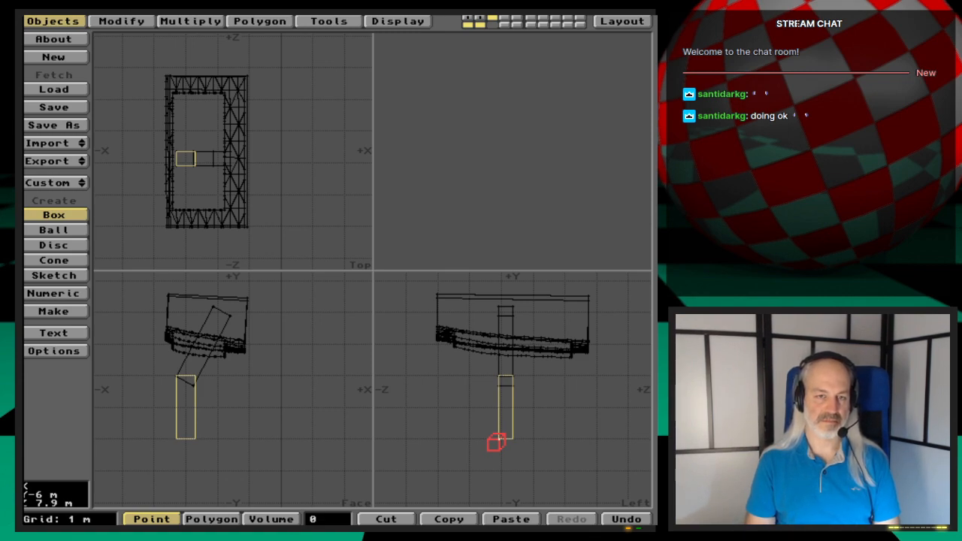
{"action": "key", "text": "space"}
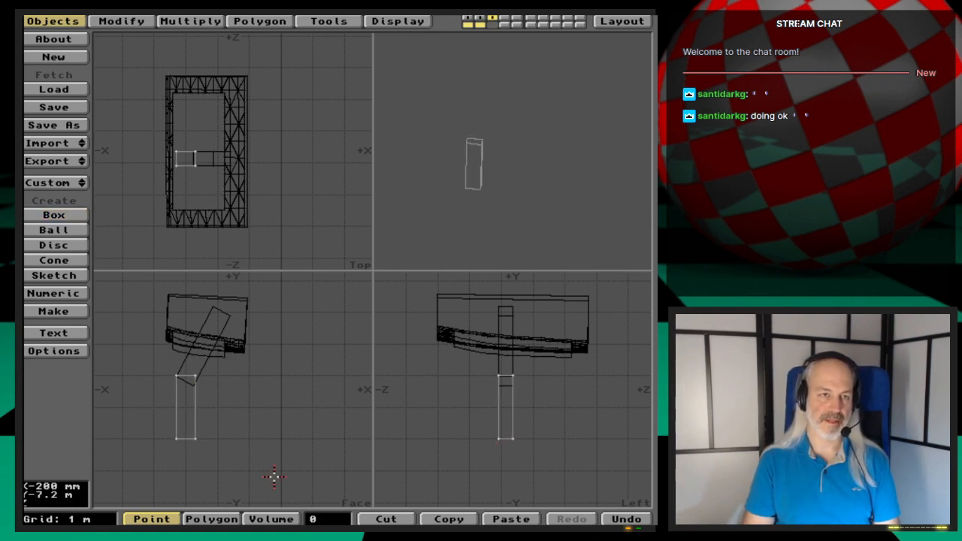
- Assign a new surface named RightGear-LowerLeg to the vertical box
{"action": "key", "text": "q"}
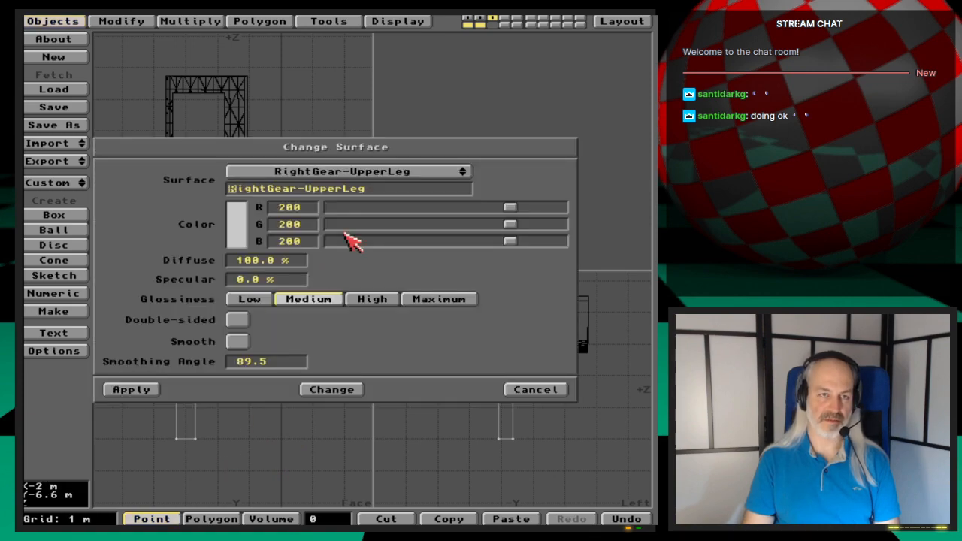
{"action": "left_click", "coordinate": [348, 190]}
{"action": "key", "text": "BackSpace"}
{"action": "key", "text": "BackSpace"}
{"action": "key", "text": "BackSpace"}
{"action": "key", "text": "BackSpace"}
{"action": "key", "text": "BackSpace"}
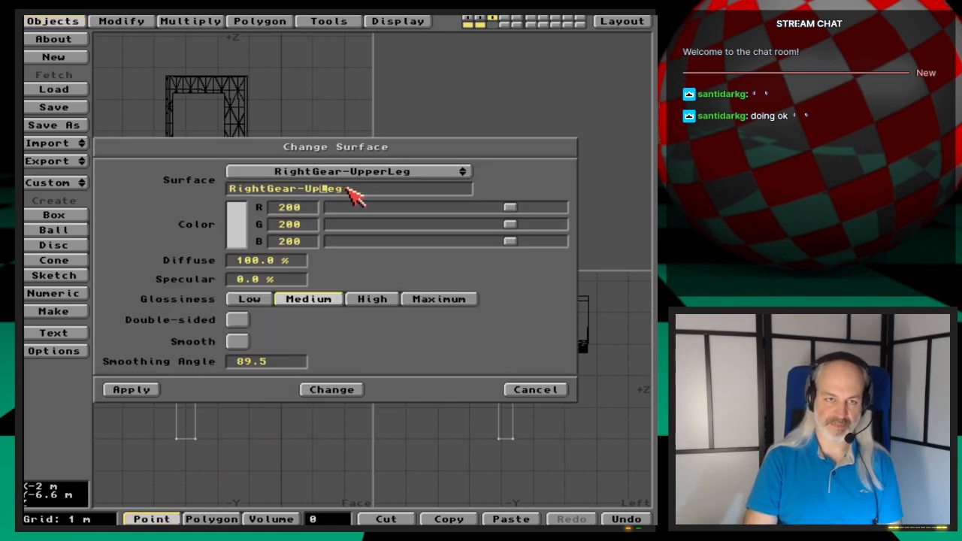
{"action": "type", "text": "Lower"}
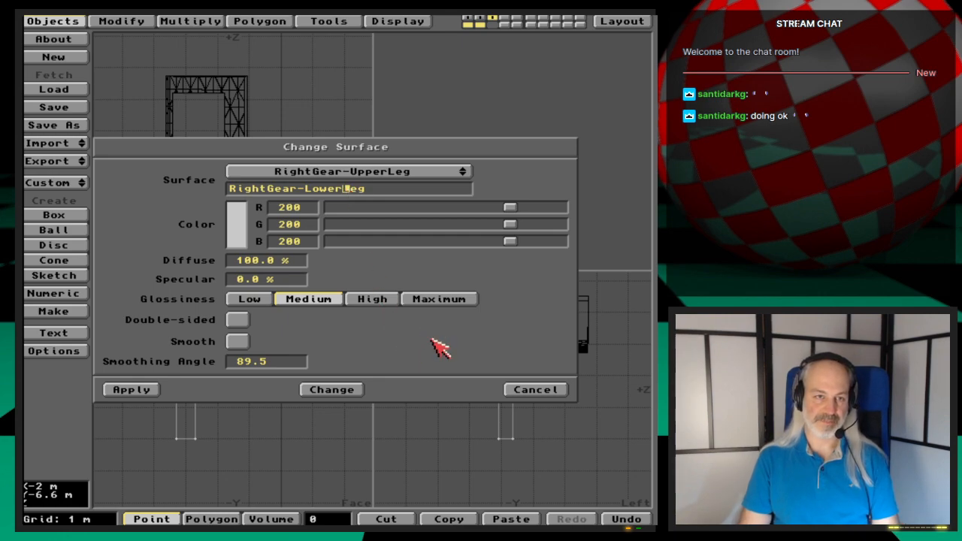
{"action": "left_click", "coordinate": [132, 390]}
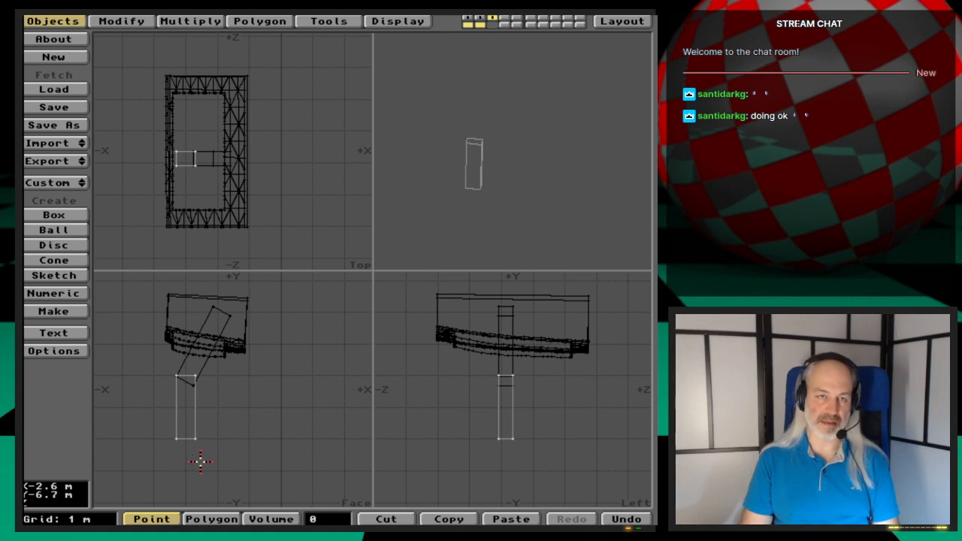
- Make layer 4 active with layers 1, 2 and 3 as the background
{"action": "key", "text": "4"}
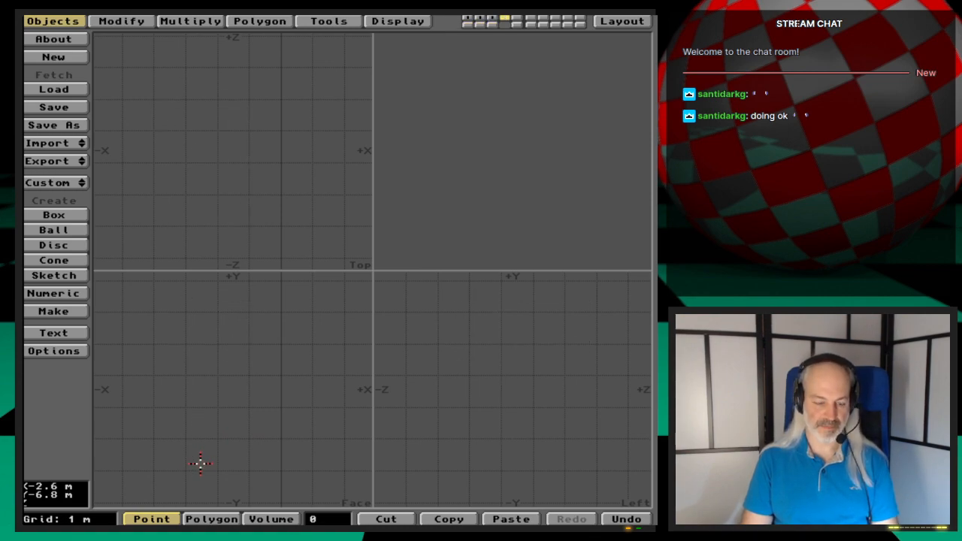
{"action": "left_click", "coordinate": [491, 25]}
{"action": "left_click", "coordinate": [483, 26], "text": "shift"}
{"action": "left_click", "coordinate": [469, 25], "text": "shift"}
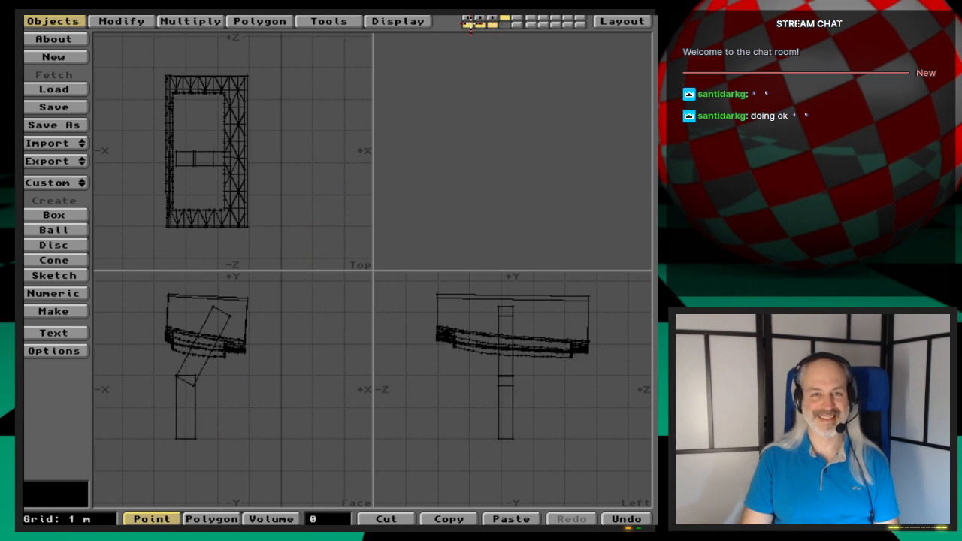
- Create a flat ankle box at the lower leg's bottom end, X -3.6 to -2.9 m, Y -6.3 to -5.9 m, slightly deeper than the leg
{"action": "left_click", "coordinate": [53, 215]}
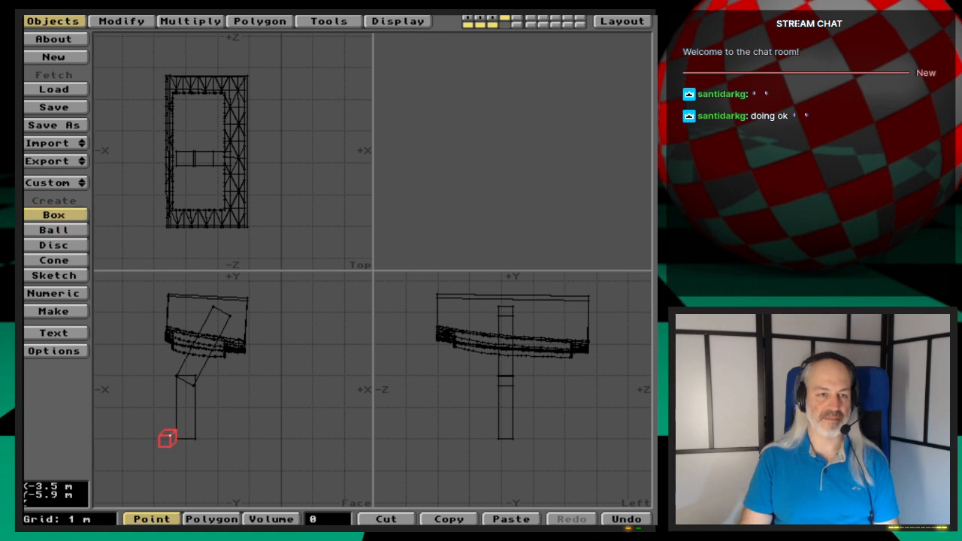
{"action": "left_click_drag", "start_coordinate": [167, 436], "coordinate": [187, 450]}
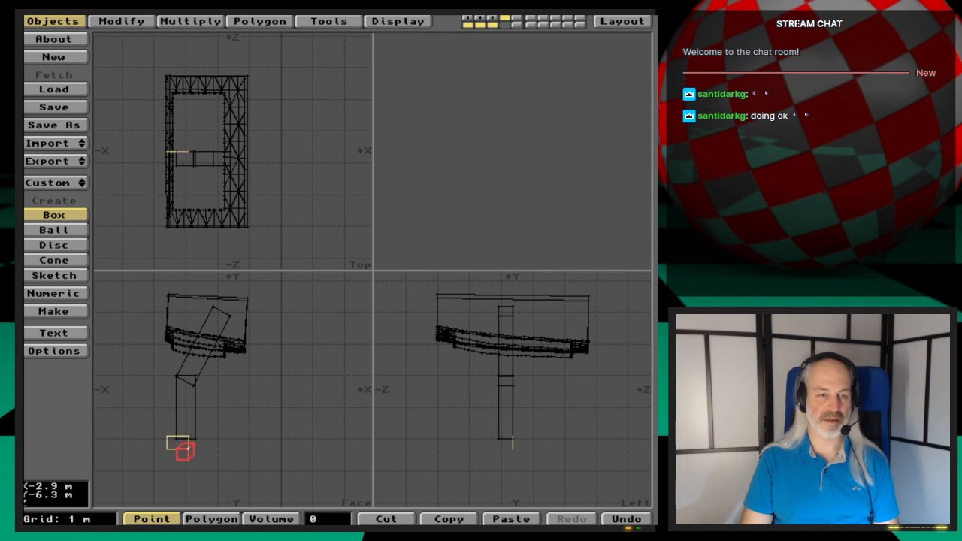
{"action": "key", "text": "space"}
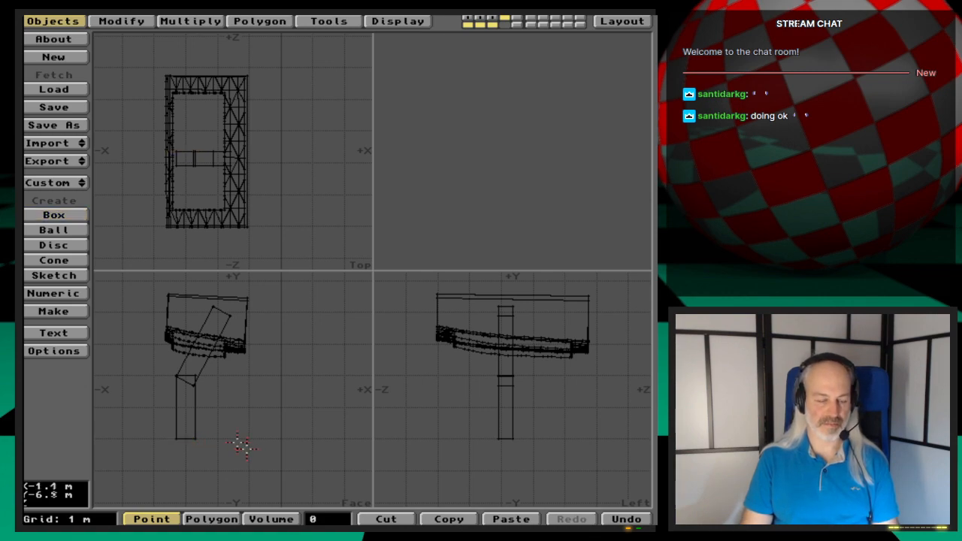
{"action": "left_click", "coordinate": [61, 215]}
{"action": "left_click", "coordinate": [61, 214]}
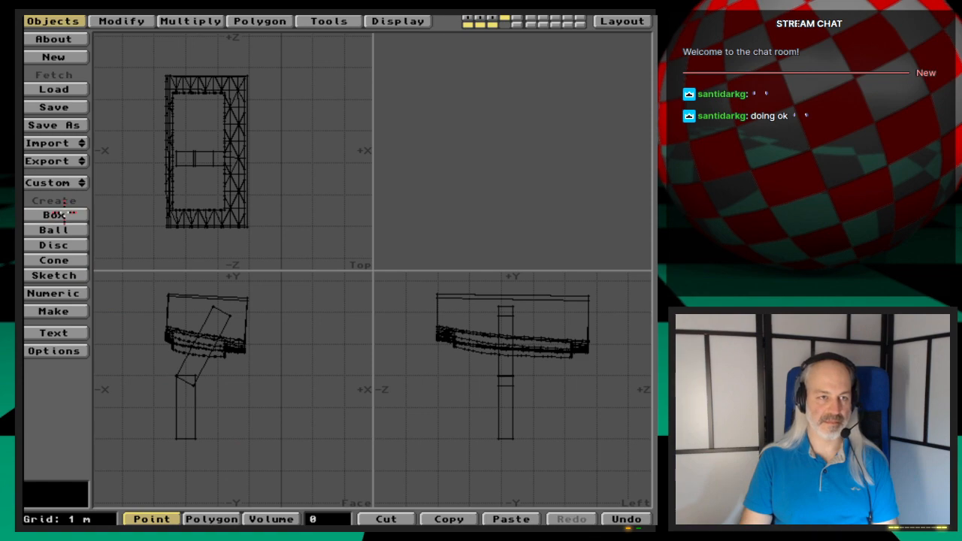
{"action": "left_click", "coordinate": [62, 216]}
{"action": "key", "text": "n"}
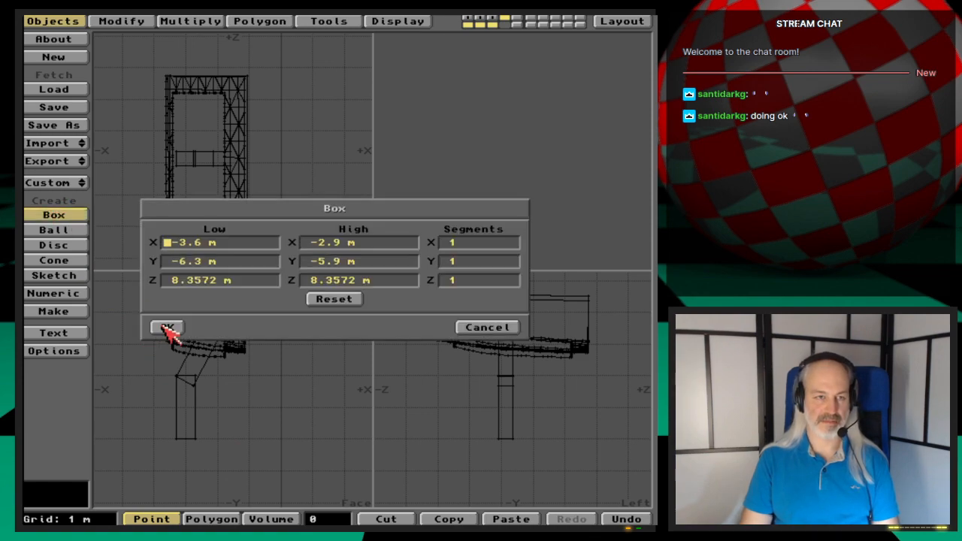
{"action": "left_click", "coordinate": [163, 326]}
{"action": "left_click_drag", "start_coordinate": [491, 447], "coordinate": [514, 447]}
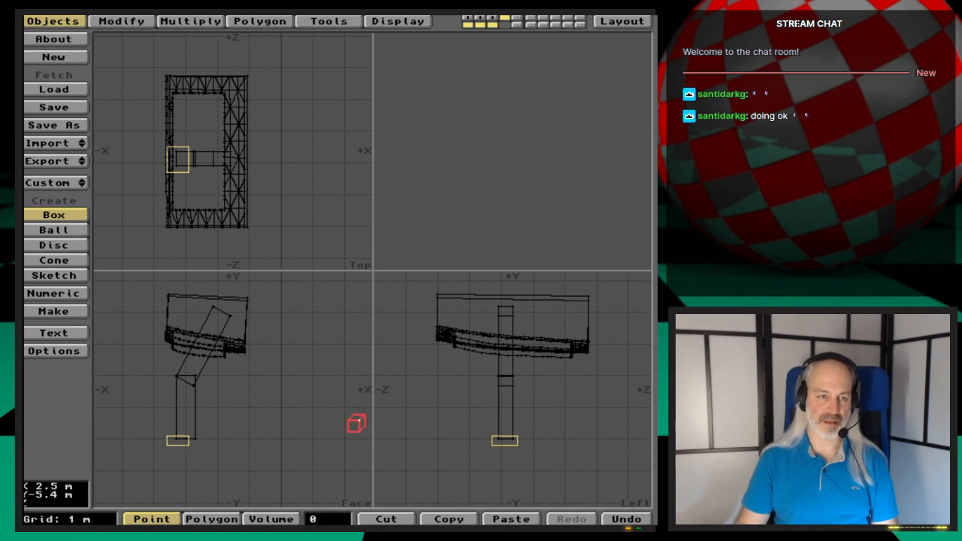
{"action": "key", "text": "Return"}
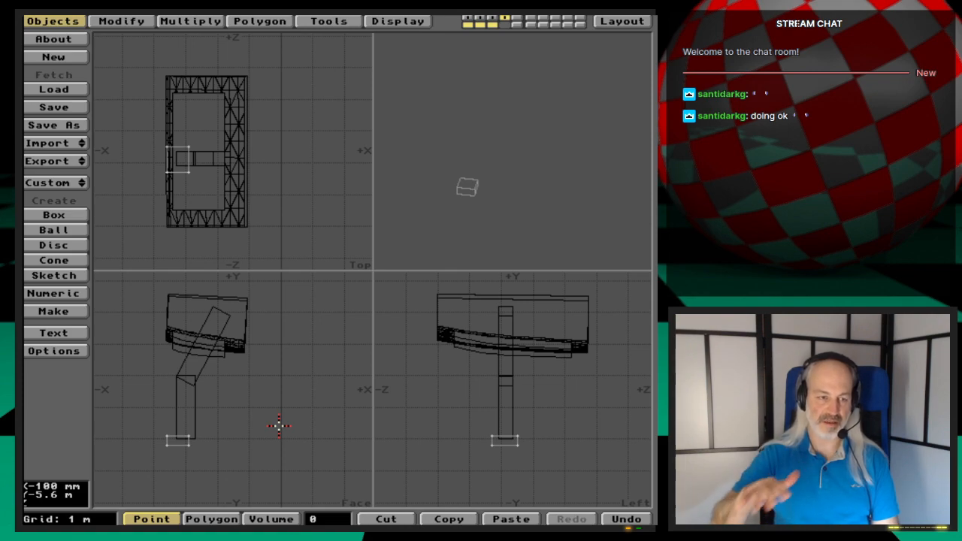
- Assign a new surface named RightGear-Ankle to the ankle box
{"action": "key", "text": "q"}
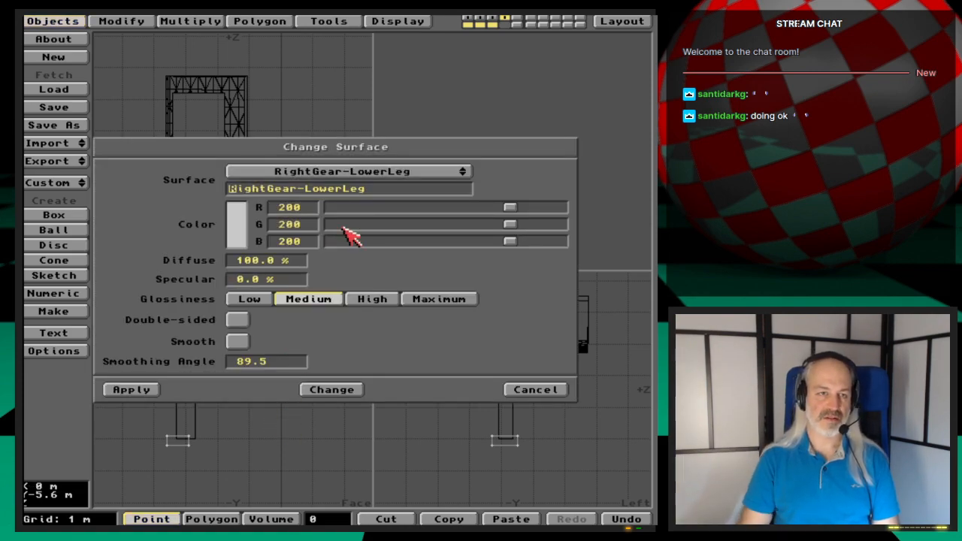
{"action": "key", "text": "shift+Right"}
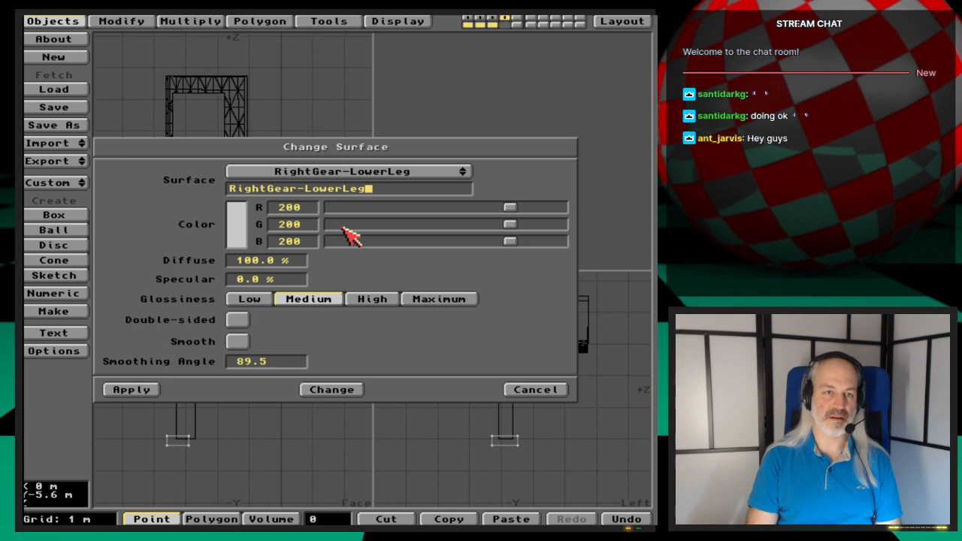
{"action": "key", "text": "BackSpace"}
{"action": "key", "text": "BackSpace"}
{"action": "key", "text": "BackSpace"}
{"action": "key", "text": "BackSpace"}
{"action": "key", "text": "BackSpace"}
{"action": "key", "text": "BackSpace"}
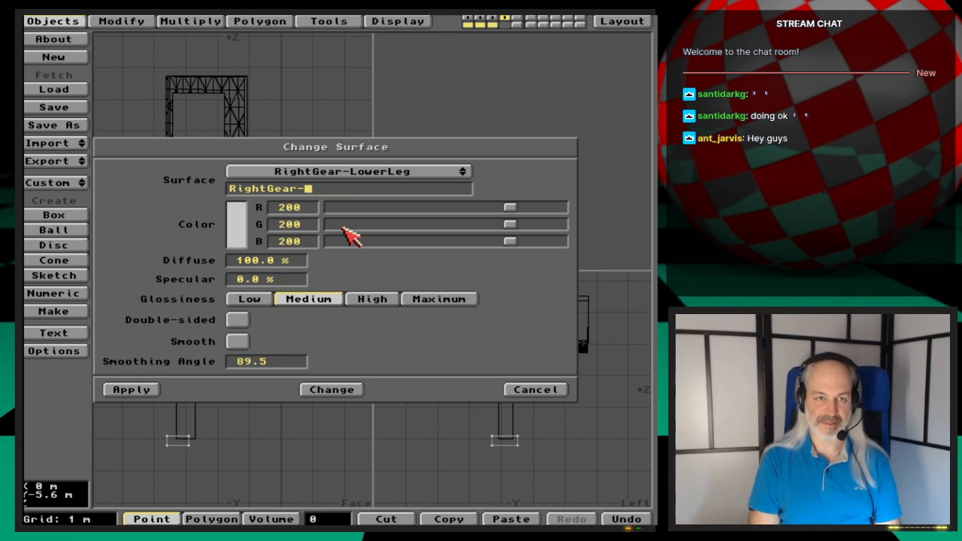
{"action": "type", "text": "Ankle"}
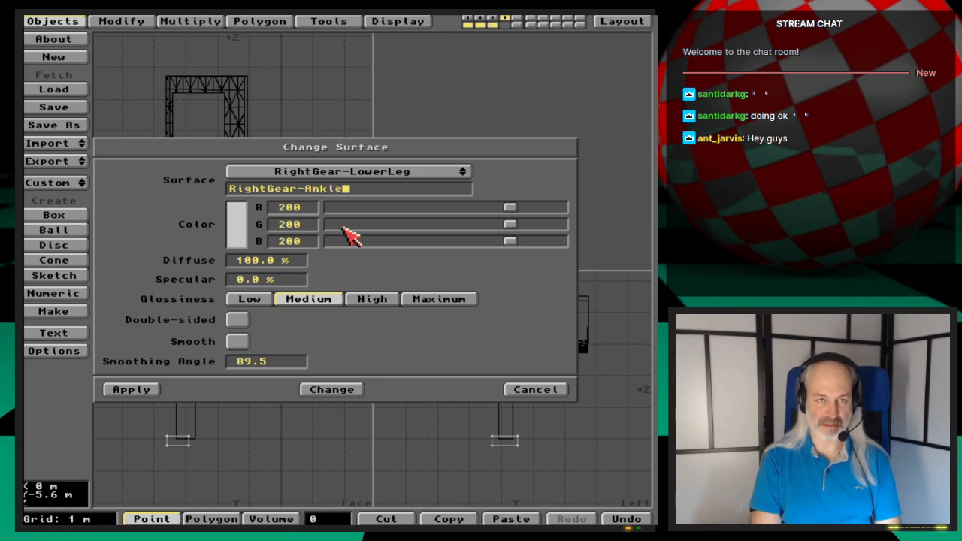
{"action": "left_click", "coordinate": [143, 389]}
- Move the ankle box about 0.2 m along +X to centre it under the lower leg
{"action": "key", "text": "t"}
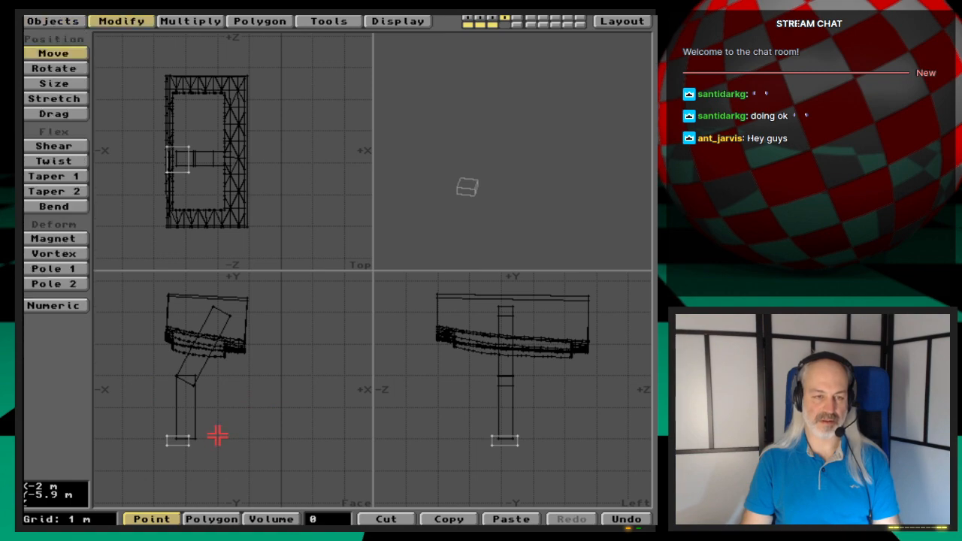
{"action": "left_click_drag", "start_coordinate": [179, 442], "coordinate": [184, 442]}
{"action": "key", "text": "space"}
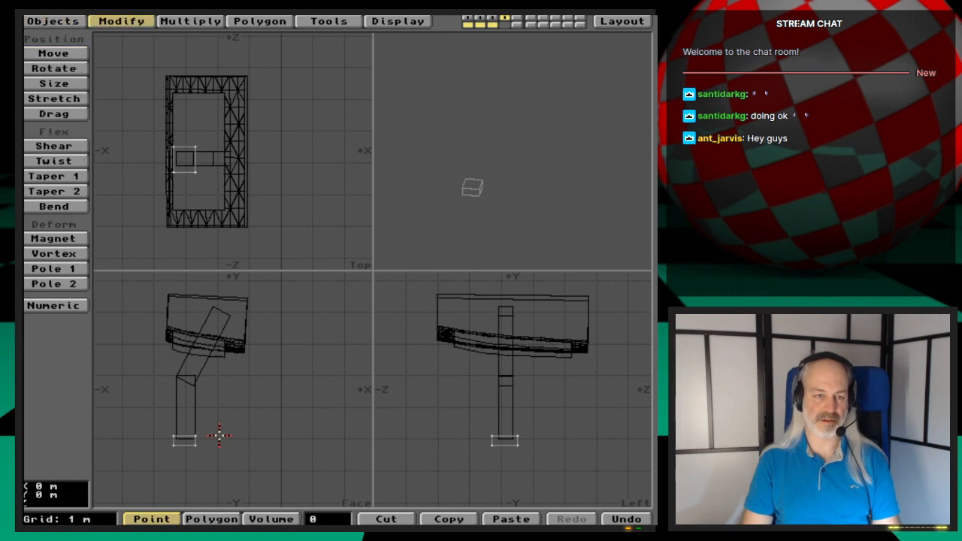
- Check which surface is assigned to the ankle box on layer 4
{"action": "key", "text": "5"}
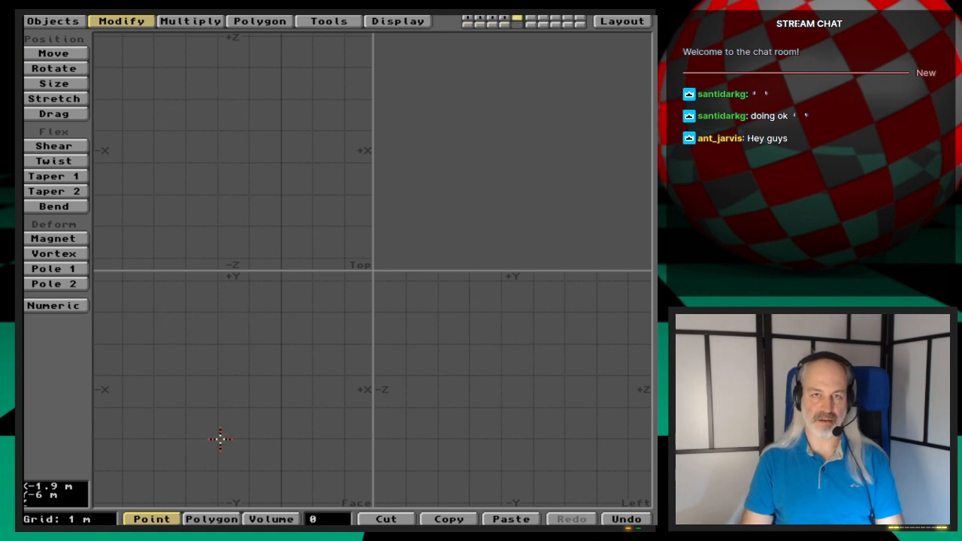
{"action": "key", "text": "4"}
{"action": "key", "text": "q"}
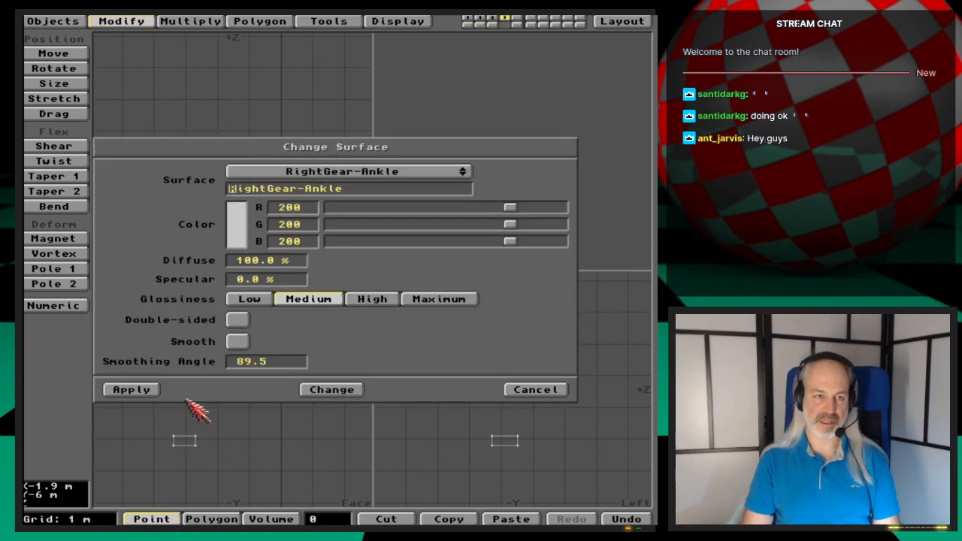
{"action": "key", "text": "Escape"}
- Make layer 5 active with layers 1, 2, 3 and 4 as the background
{"action": "key", "text": "5"}
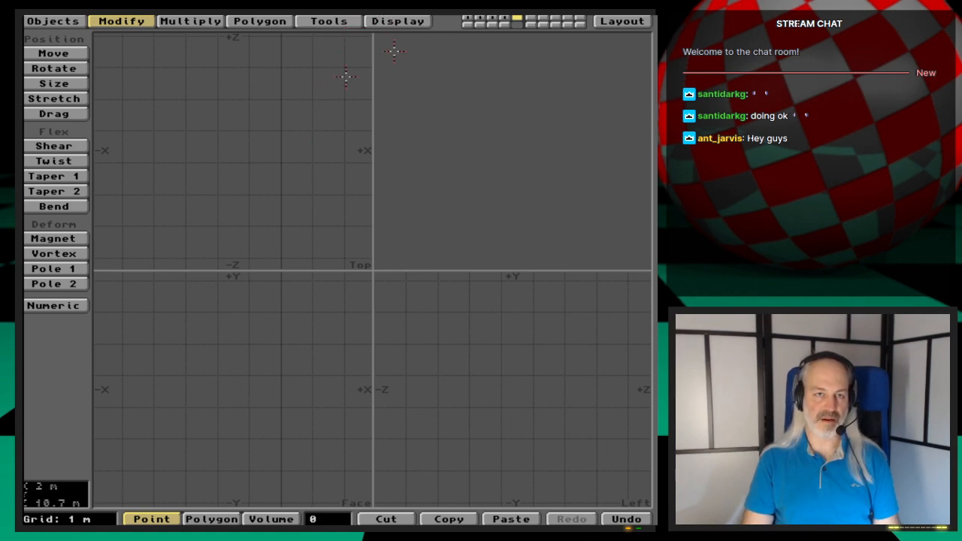
{"action": "left_click", "coordinate": [506, 26]}
{"action": "left_click", "coordinate": [493, 26], "text": "shift"}
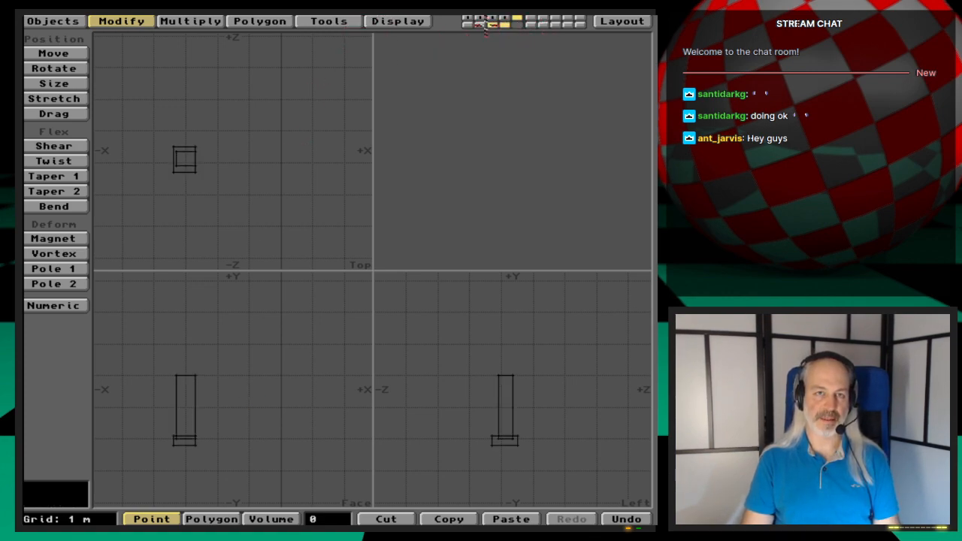
{"action": "left_click", "coordinate": [481, 26], "text": "shift"}
{"action": "left_click", "coordinate": [468, 26], "text": "shift"}
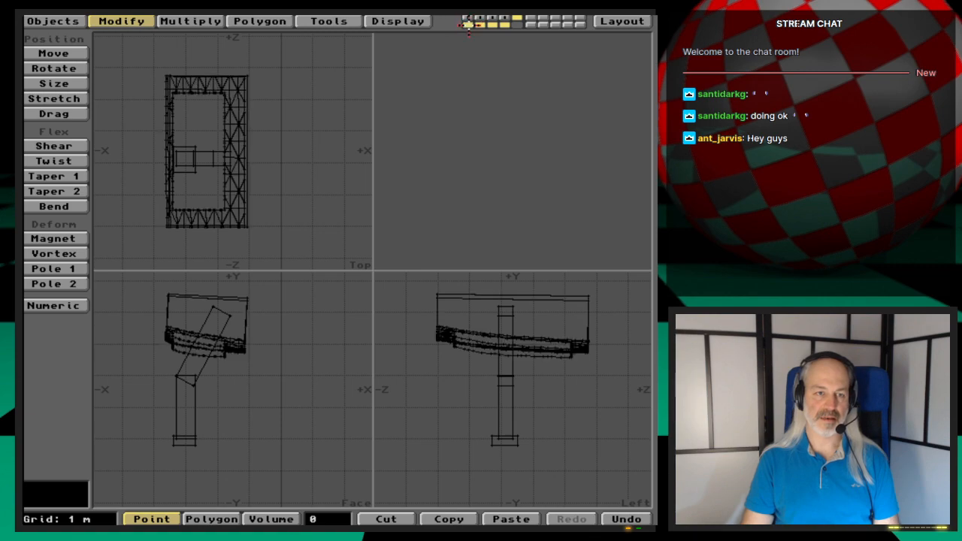
- Create a wide flat foot box beneath the ankle, X -4 to -2.2 m, Y -6.4 to -6.1 m, Z 7.4 to 8.8 m
{"action": "left_click", "coordinate": [52, 21]}
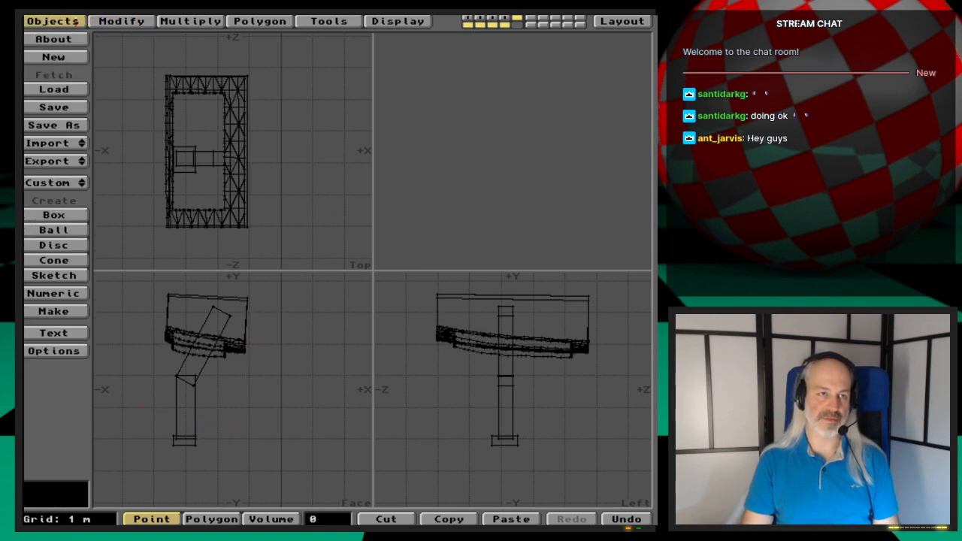
{"action": "left_click", "coordinate": [56, 216]}
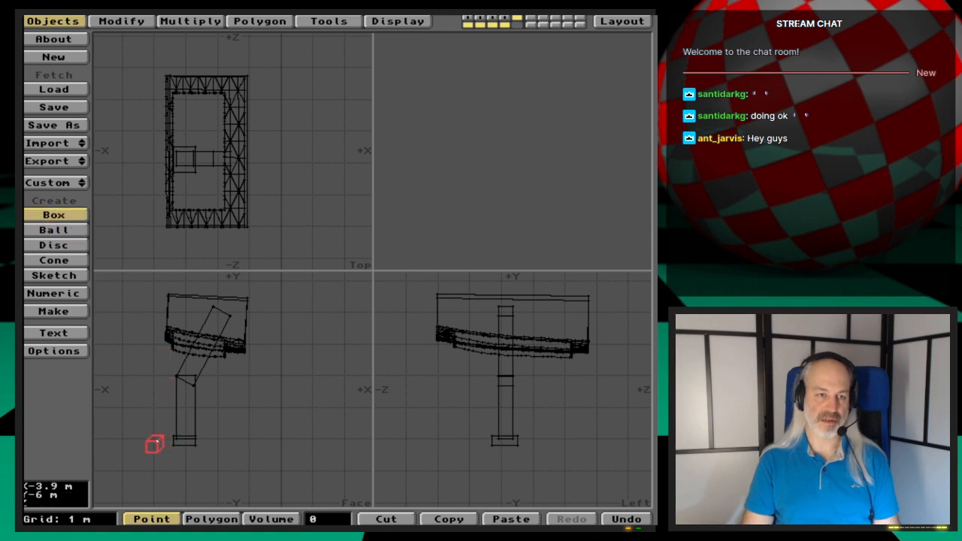
{"action": "left_click_drag", "start_coordinate": [153, 444], "coordinate": [209, 453]}
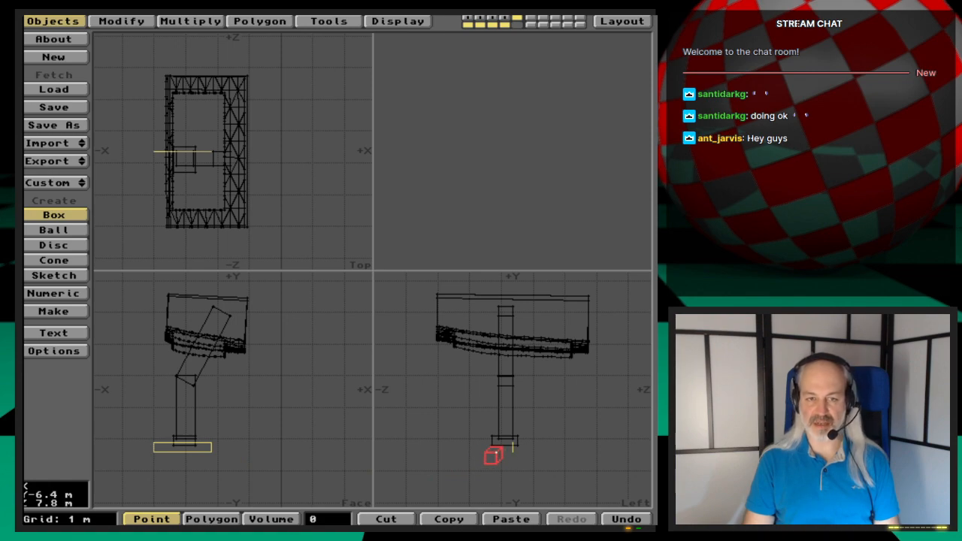
{"action": "left_click", "coordinate": [489, 451]}
{"action": "left_click_drag", "start_coordinate": [486, 453], "coordinate": [524, 453]}
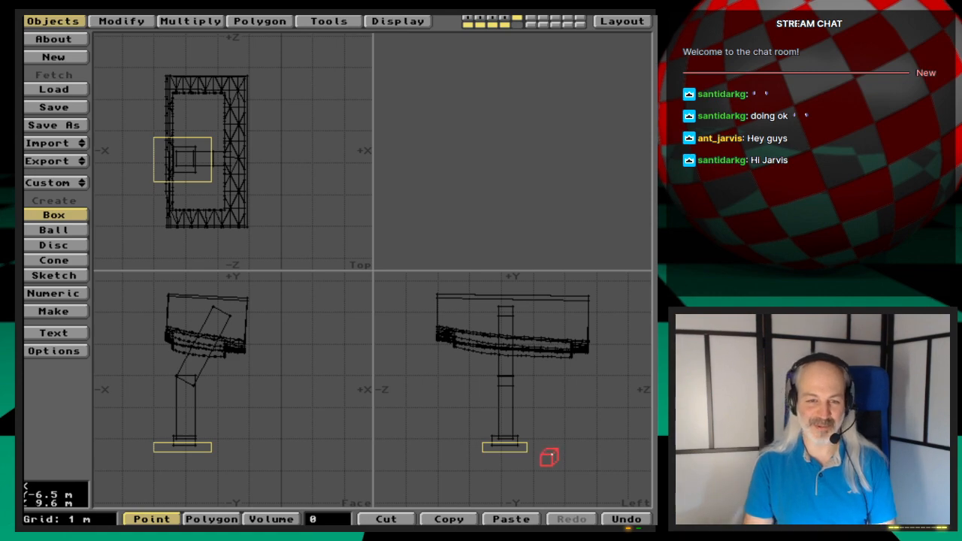
{"action": "key", "text": "Return"}
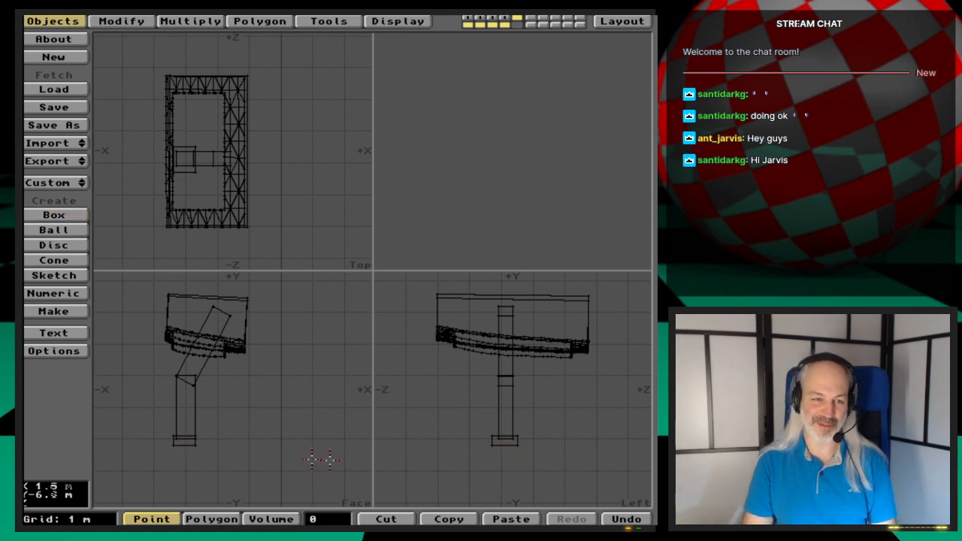
{"action": "left_click", "coordinate": [66, 217]}
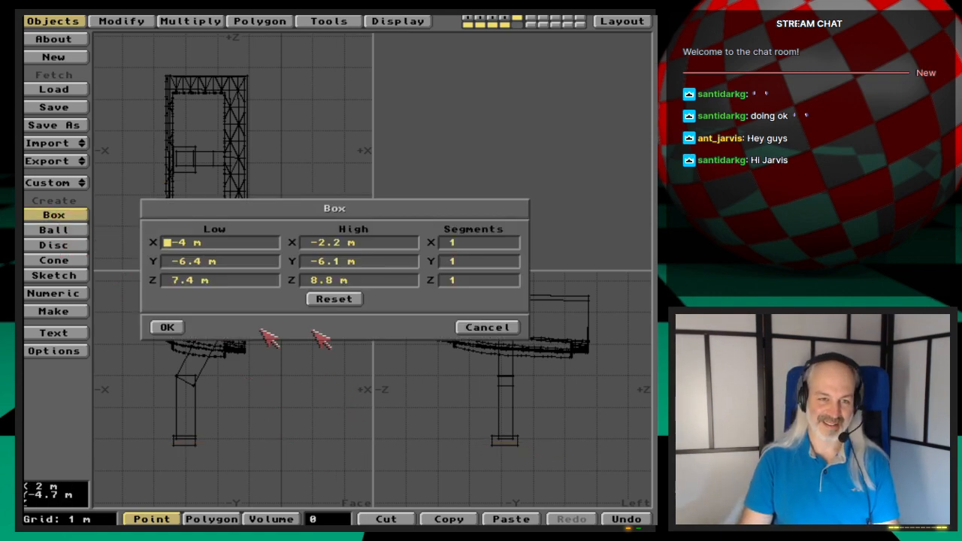
{"action": "left_click", "coordinate": [170, 327]}
{"action": "key", "text": "Return"}
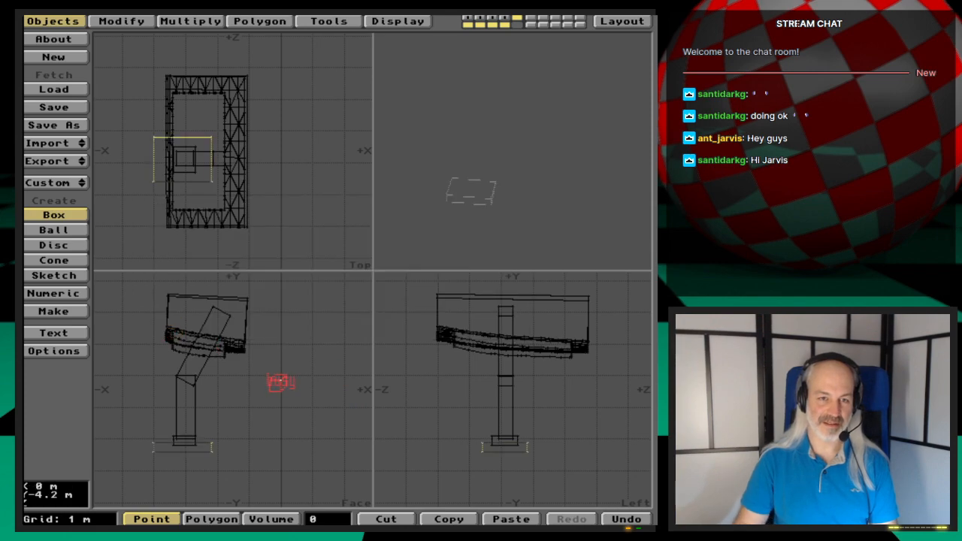
- Assign a new surface named RightGear-Foot to the foot box
{"action": "key", "text": "q"}
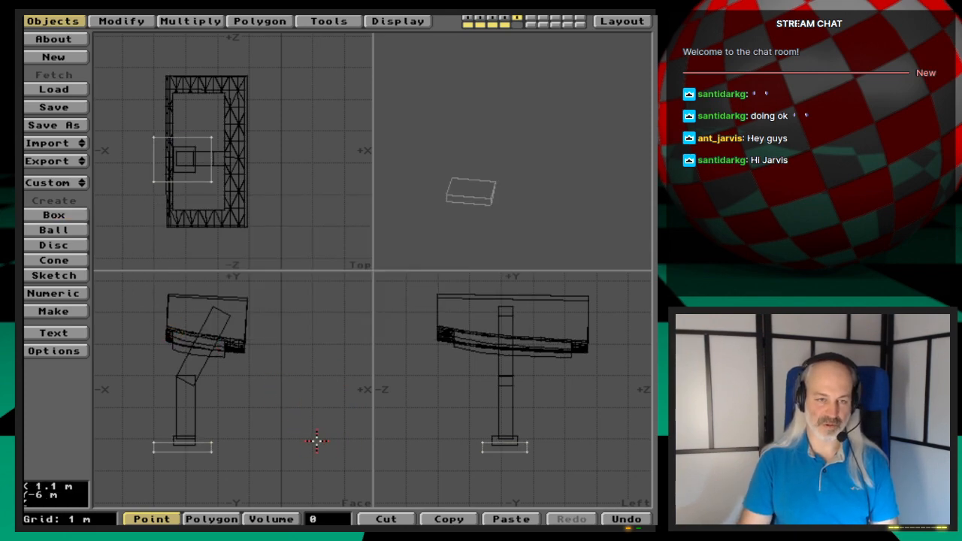
{"action": "key", "text": "BackSpace"}
{"action": "key", "text": "BackSpace"}
{"action": "key", "text": "BackSpace"}
{"action": "key", "text": "BackSpace"}
{"action": "key", "text": "BackSpace"}
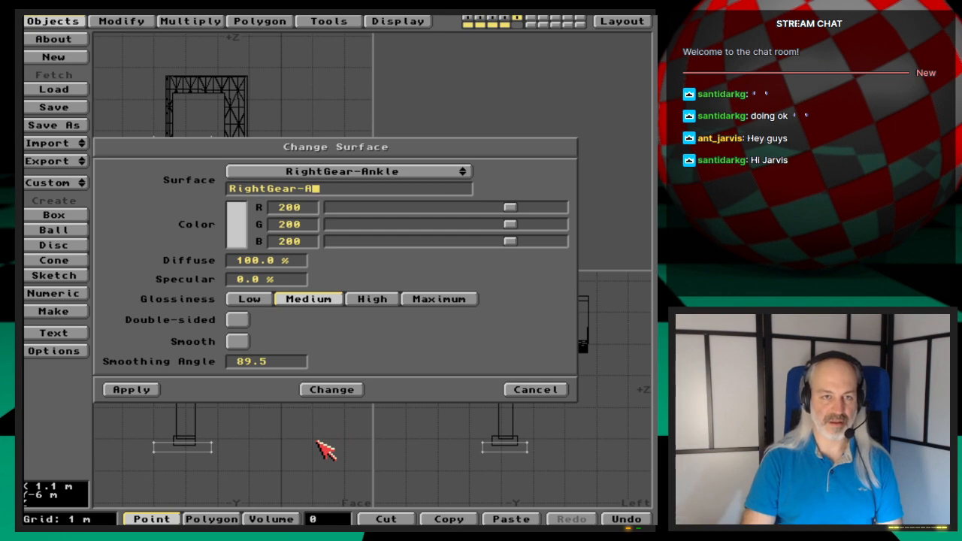
{"action": "type", "text": "Foot"}
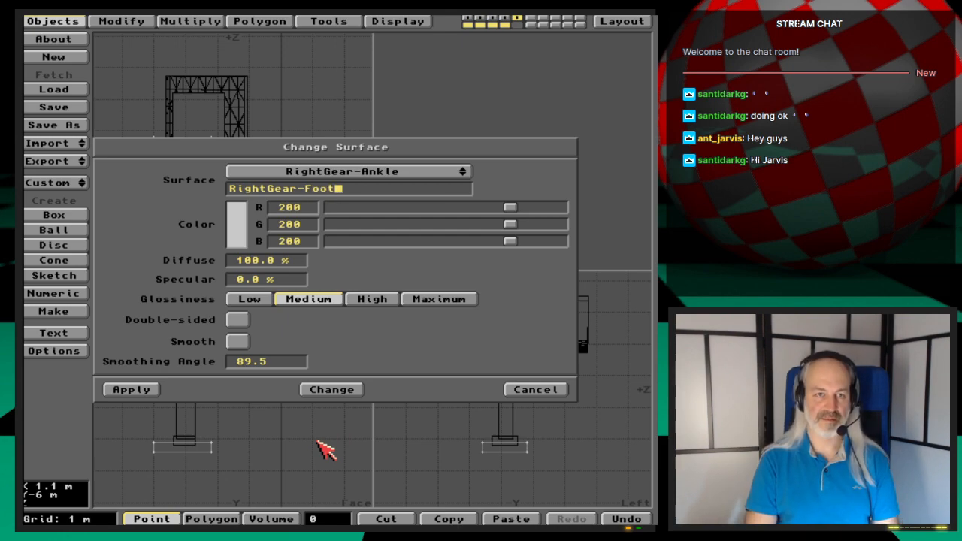
{"action": "left_click", "coordinate": [159, 392]}
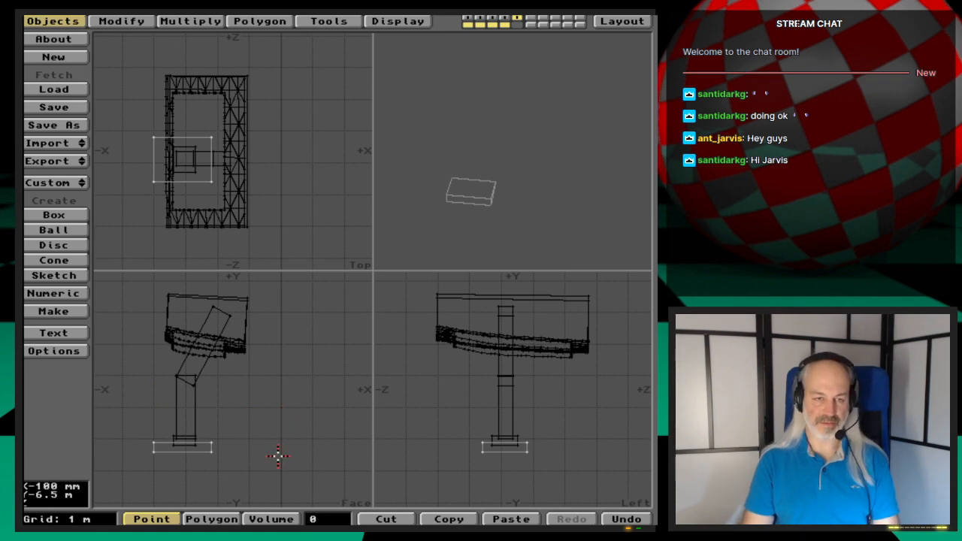
- Save the upper leg on layer 2 as RightGear-UpperLeg in the drawer 3D:webcast/Ep.38/Objects
{"action": "key", "text": "2"}
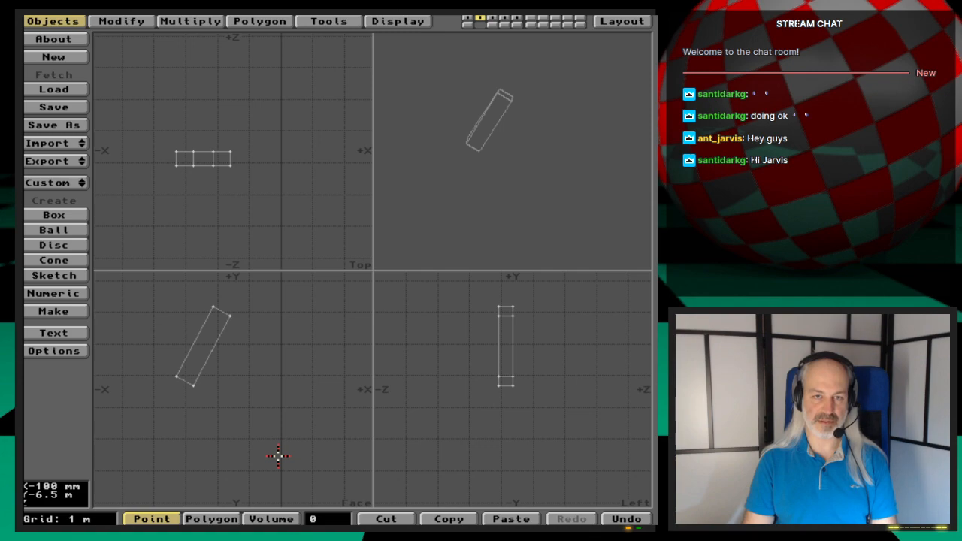
{"action": "key", "text": "shift+s"}
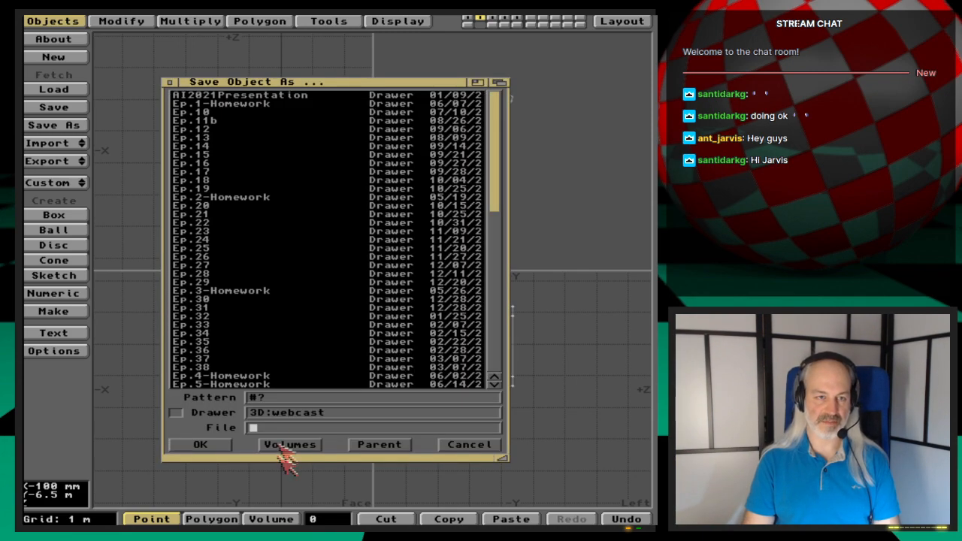
{"action": "left_click", "coordinate": [218, 367]}
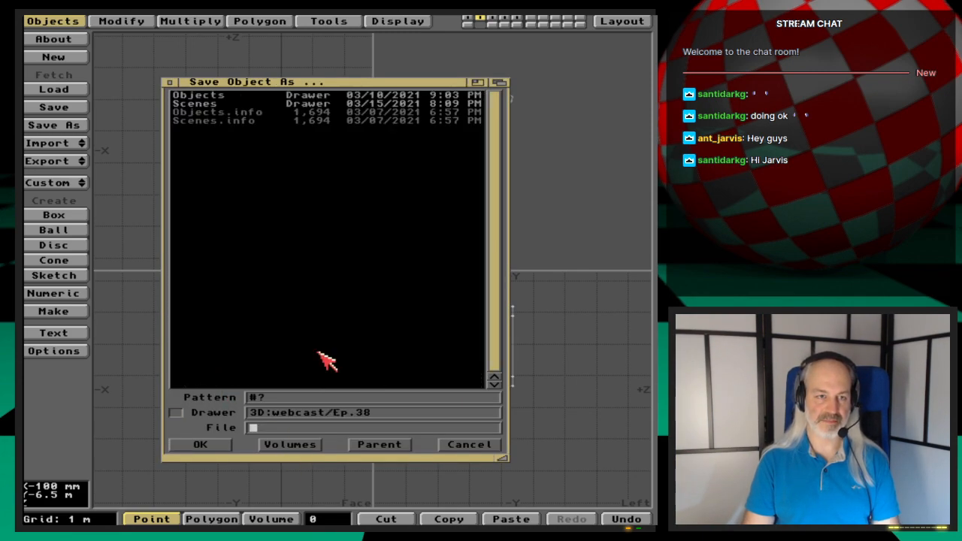
{"action": "left_click", "coordinate": [219, 97]}
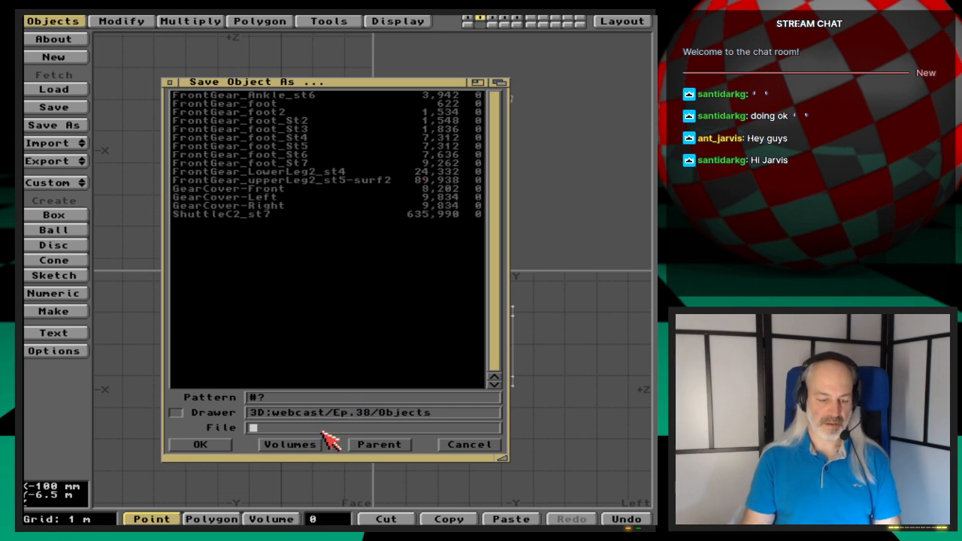
{"action": "type", "text": "Rig"}
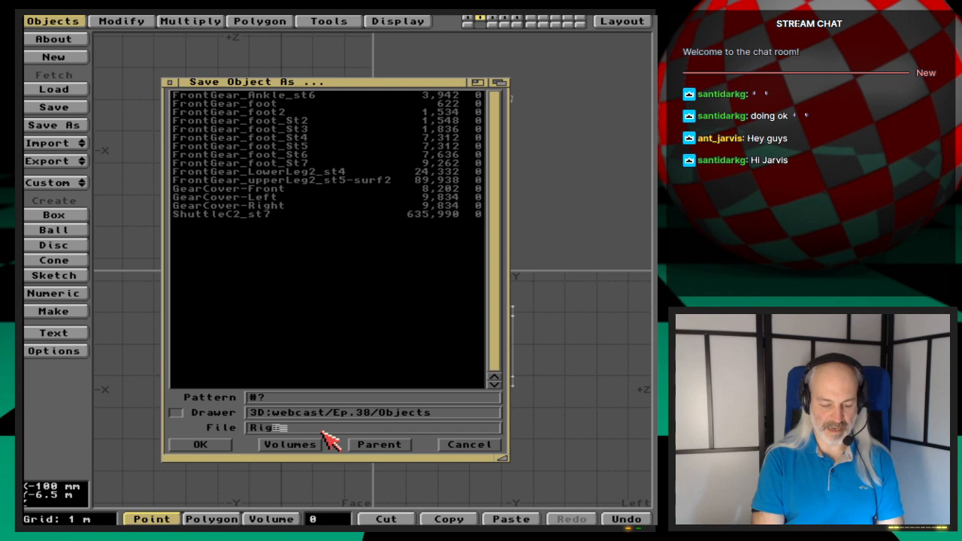
{"action": "type", "text": "htGear-"}
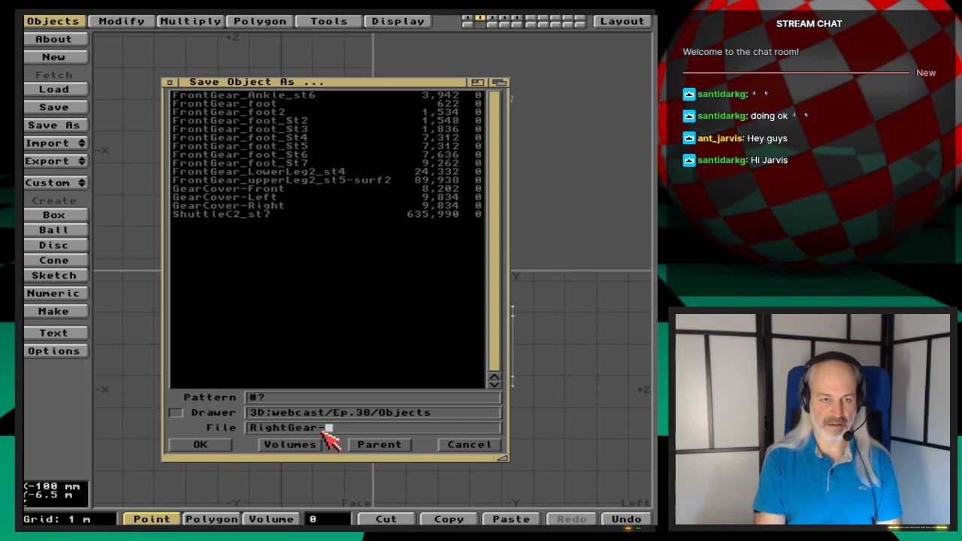
{"action": "type", "text": "UpperL"}
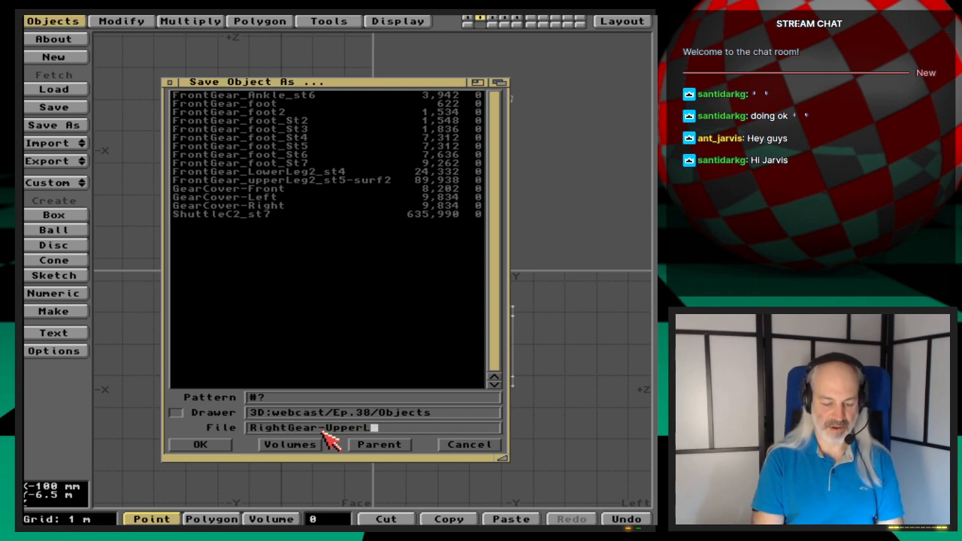
{"action": "type", "text": "oeg"}
{"action": "key", "text": "Left"}
{"action": "key", "text": "Left"}
{"action": "key", "text": "BackSpace"}
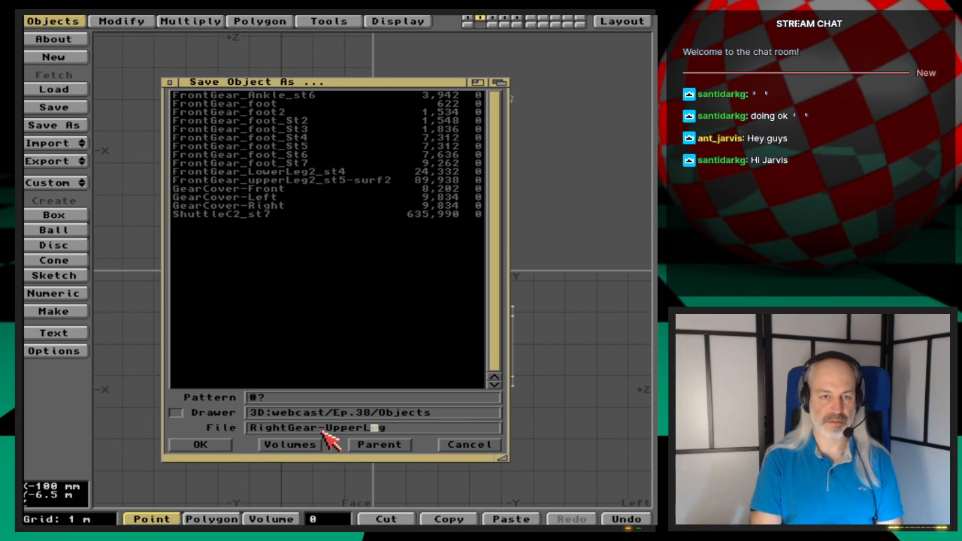
{"action": "key", "text": "Return"}
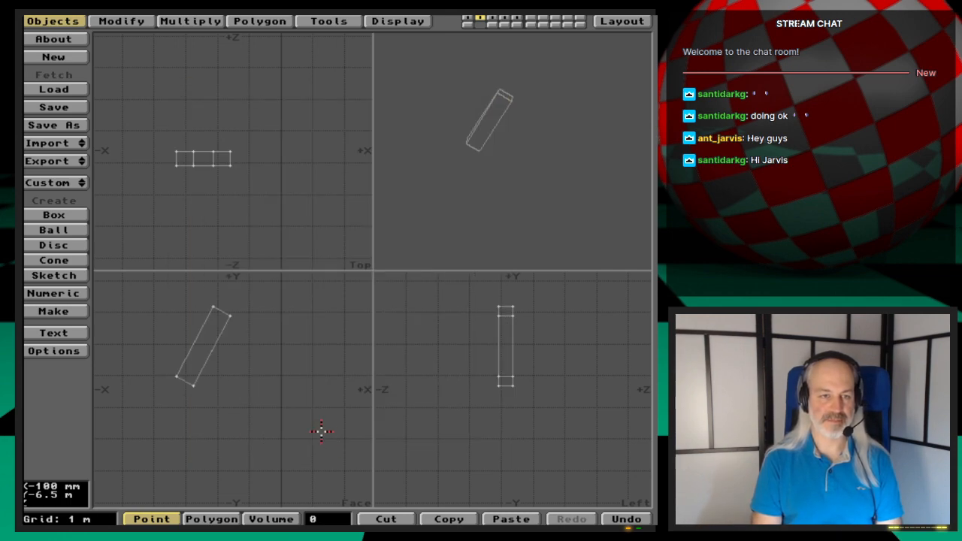
- Make layer 3, which holds the lower leg, the active layer
{"action": "key", "text": "3"}
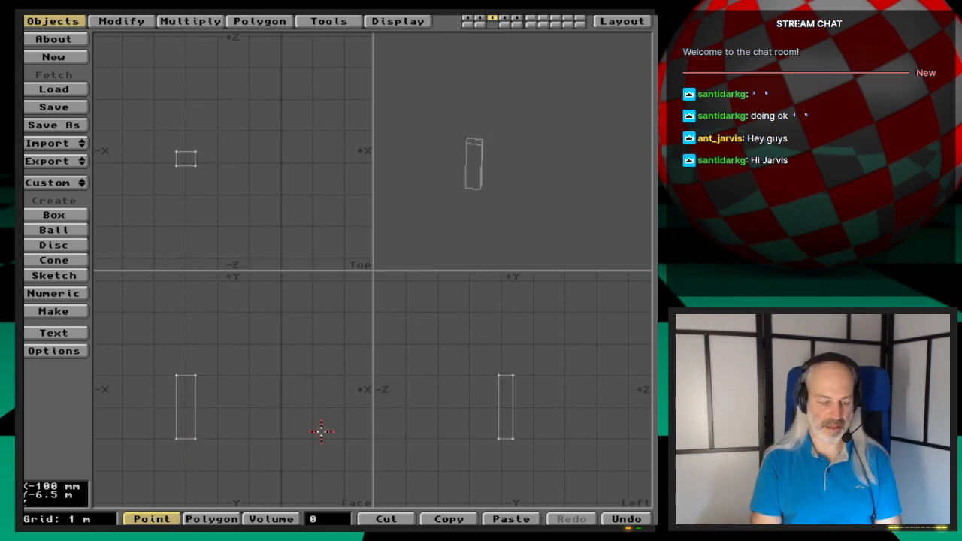
{"action": "key", "text": "s"}
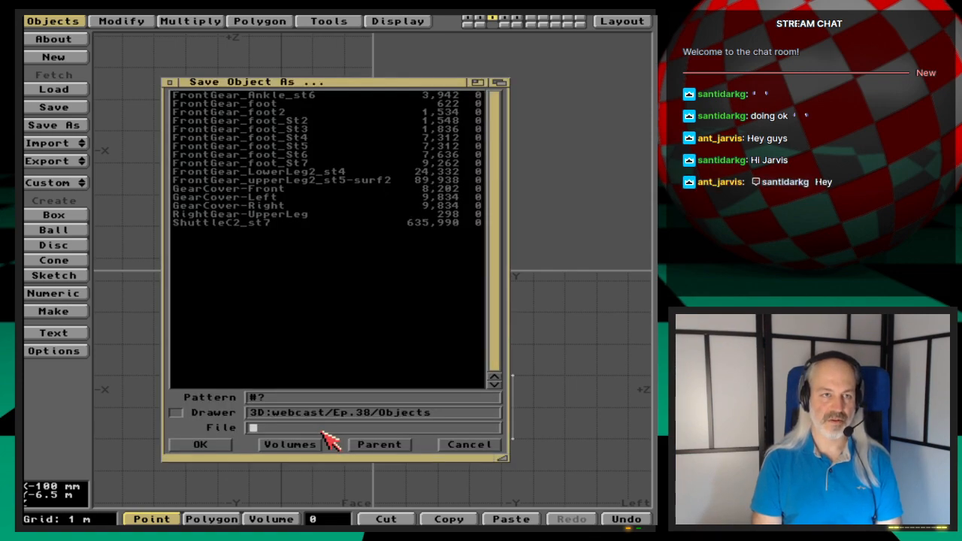
{"action": "key", "text": "Down"}
{"action": "key", "text": "shift+Down"}
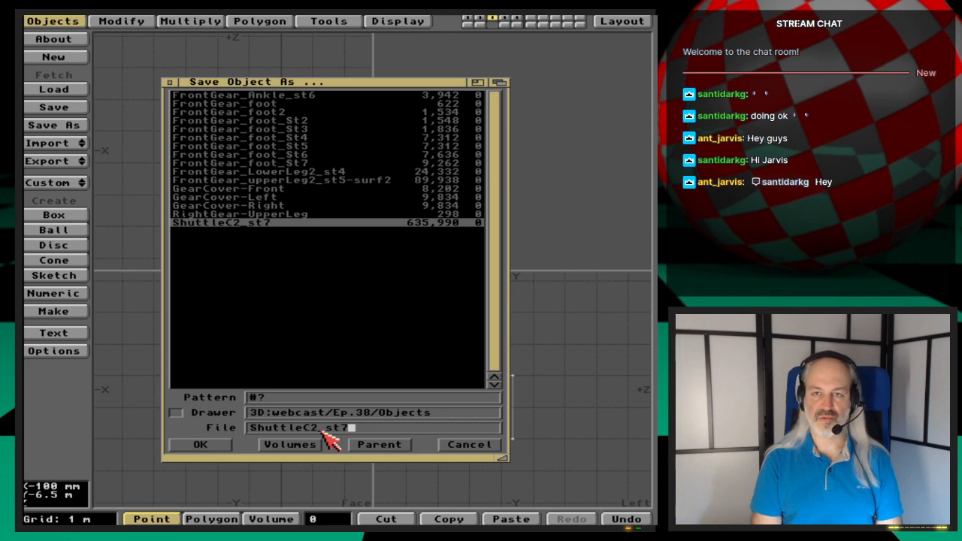
{"action": "key", "text": "Up"}
{"action": "key", "text": "Return"}
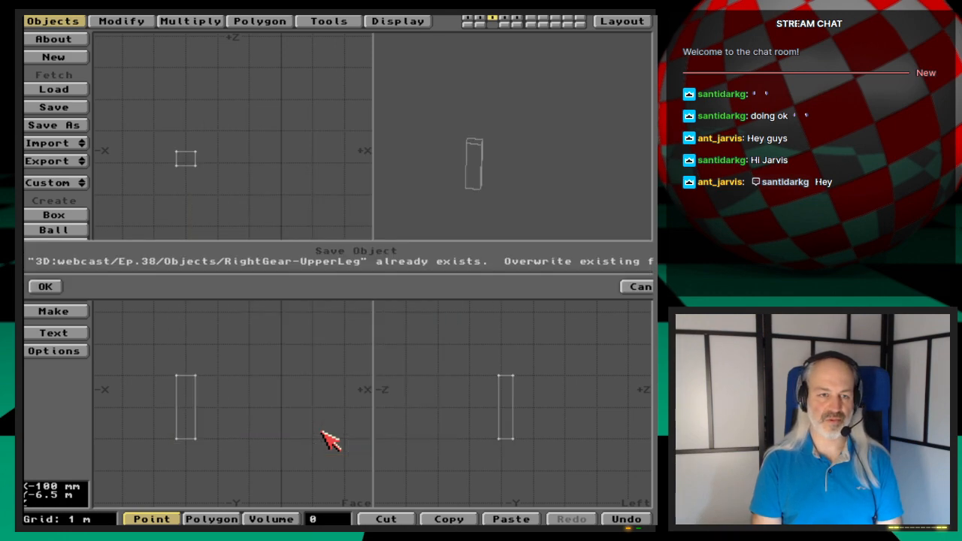
{"action": "key", "text": "Return"}
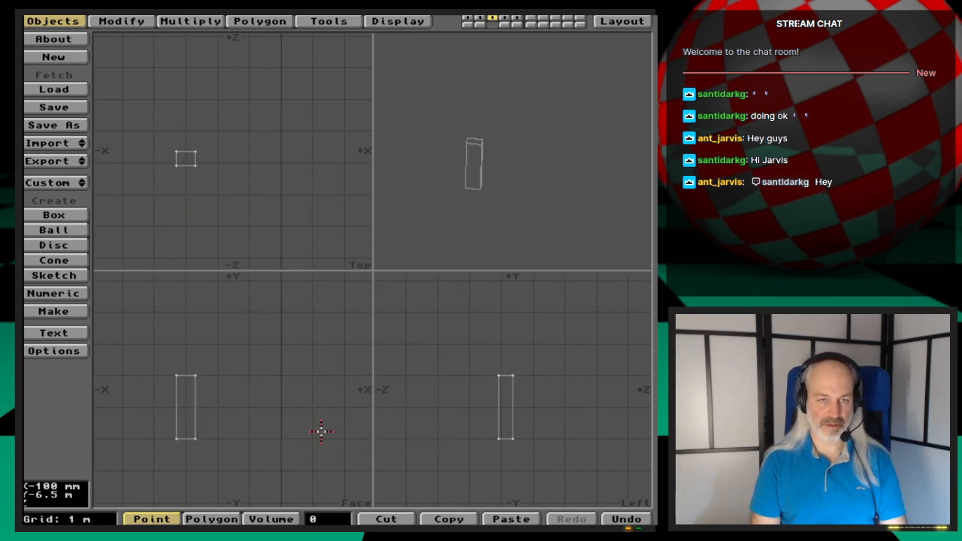
- Save the lower leg on layer 3 as RightGear-LowerLeg in the Ep.38 Objects drawer
{"action": "key", "text": "s"}
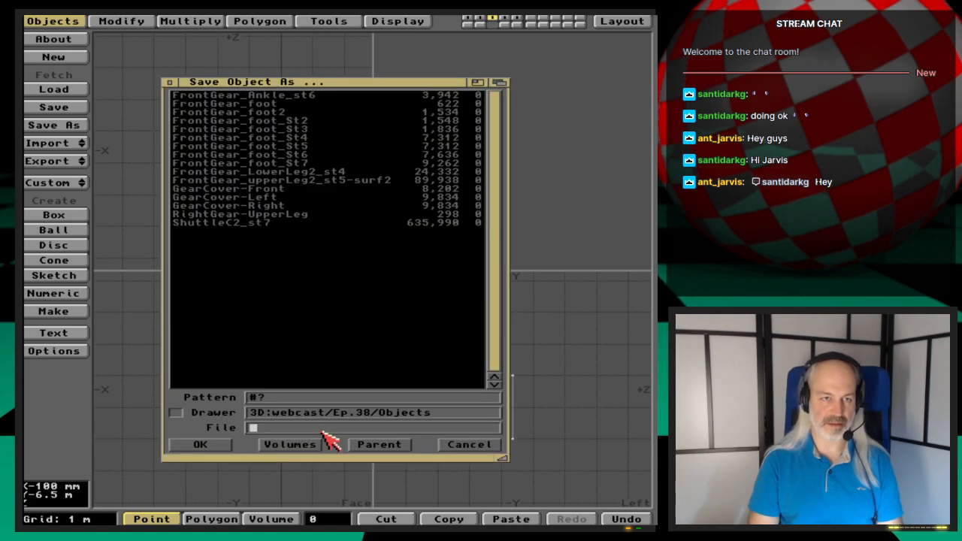
{"action": "key", "text": "Down"}
{"action": "key", "text": "Up"}
{"action": "key", "text": "Up"}
{"action": "key", "text": "BackSpace"}
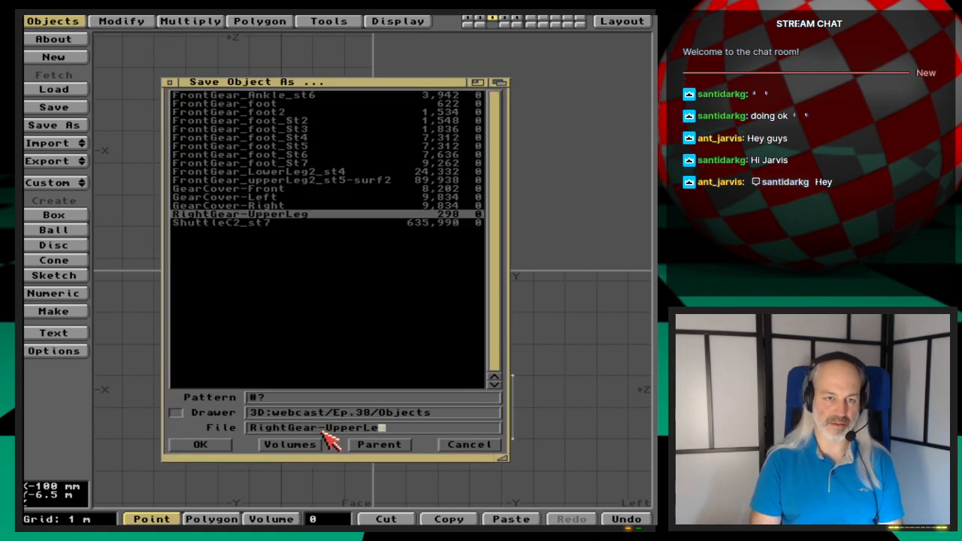
{"action": "key", "text": "Right"}
{"action": "key", "text": "BackSpace"}
{"action": "key", "text": "BackSpace"}
{"action": "key", "text": "BackSpace"}
{"action": "key", "text": "BackSpace"}
{"action": "key", "text": "BackSpace"}
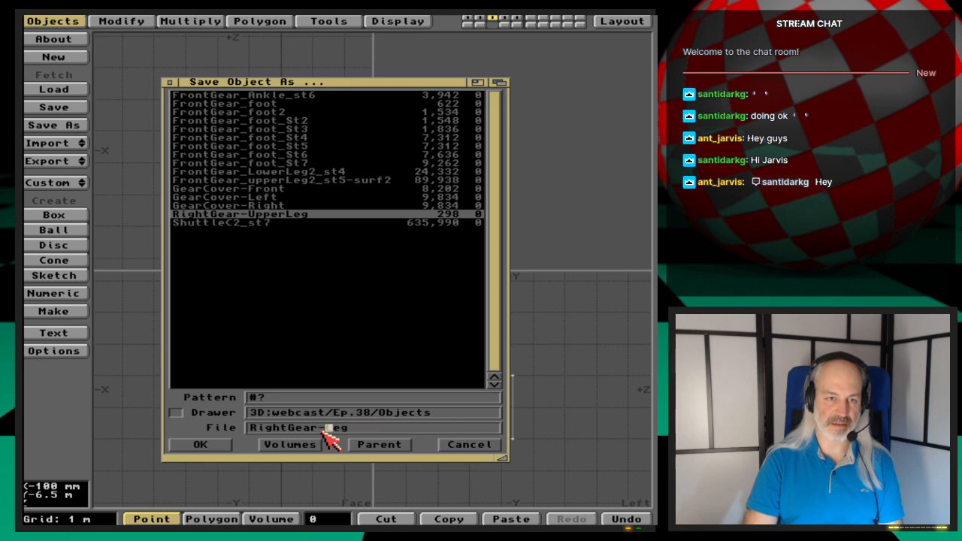
{"action": "type", "text": "Lower"}
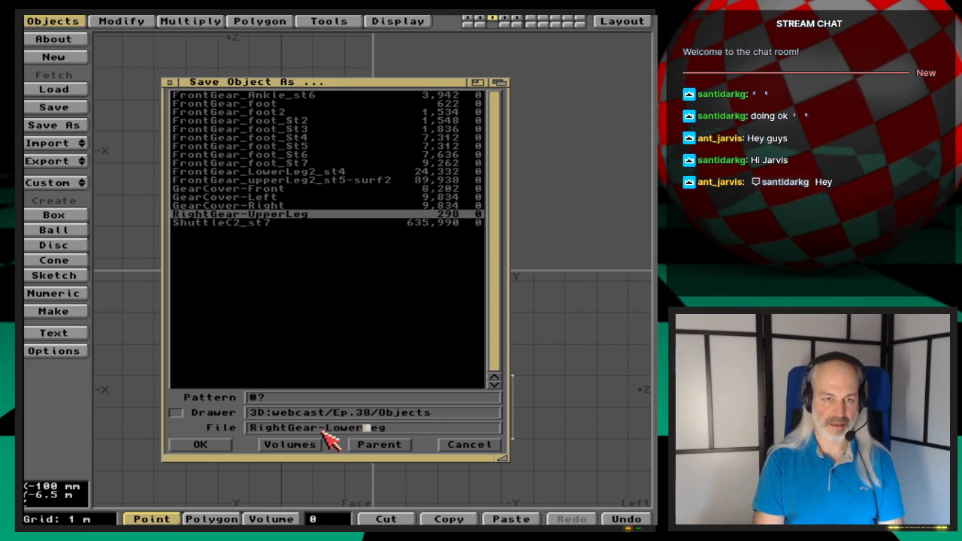
{"action": "key", "text": "Return"}
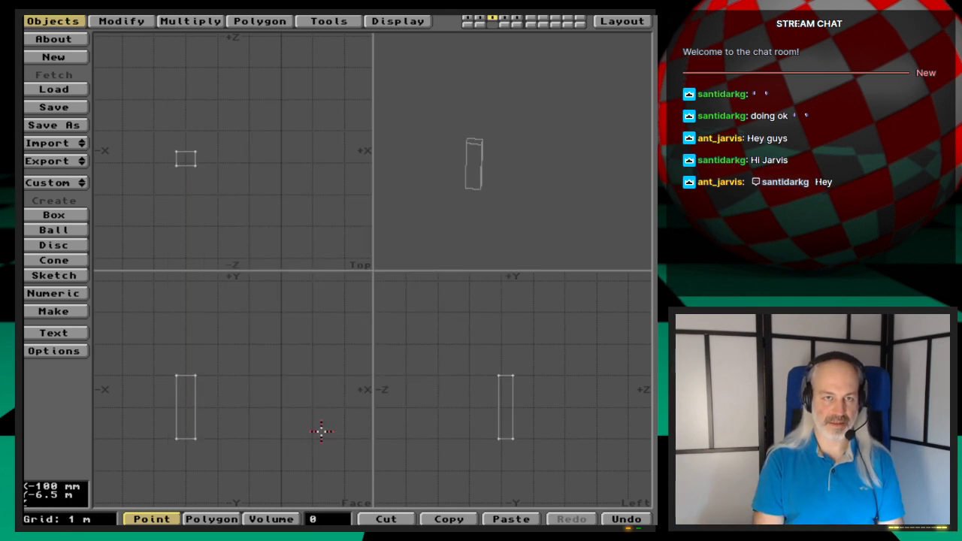
- Save the ankle box on layer 4 as RightGear-Ankle in the Ep.38 Objects drawer
{"action": "key", "text": "4"}
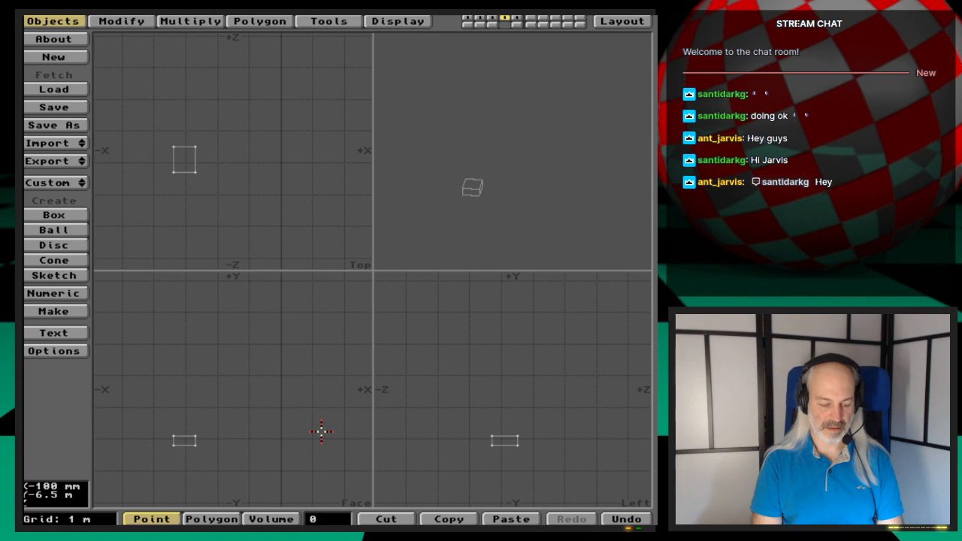
{"action": "key", "text": "s"}
{"action": "key", "text": "Up"}
{"action": "key", "text": "Up"}
{"action": "key", "text": "Up"}
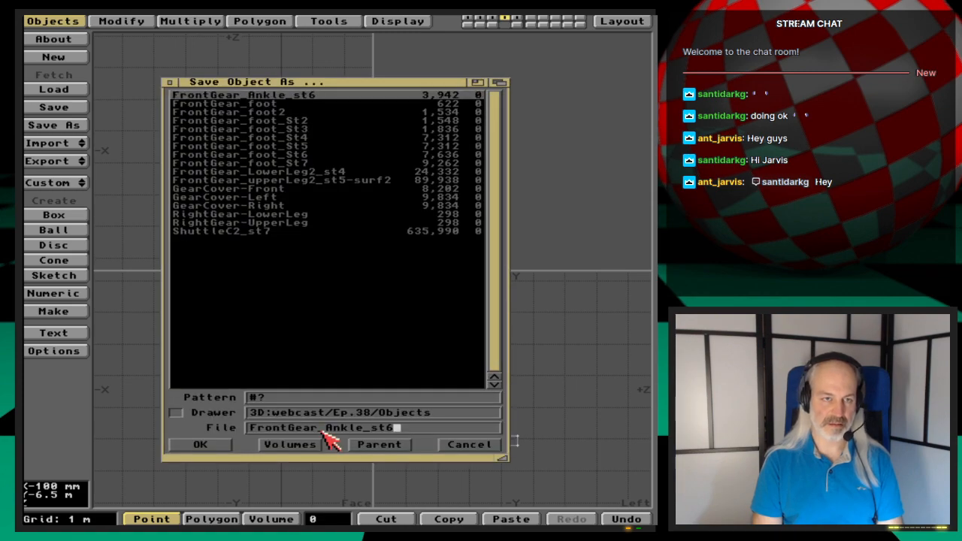
{"action": "key", "text": "BackSpace"}
{"action": "key", "text": "BackSpace"}
{"action": "key", "text": "BackSpace"}
{"action": "key", "text": "BackSpace"}
{"action": "key", "text": "BackSpace"}
{"action": "key", "text": "BackSpace"}
{"action": "key", "text": "BackSpace"}
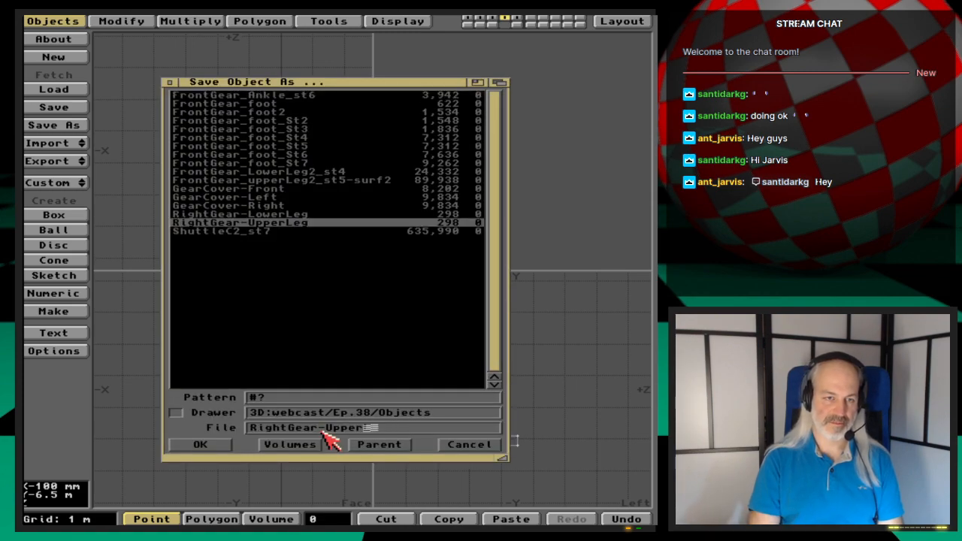
{"action": "type", "text": "Anlke"}
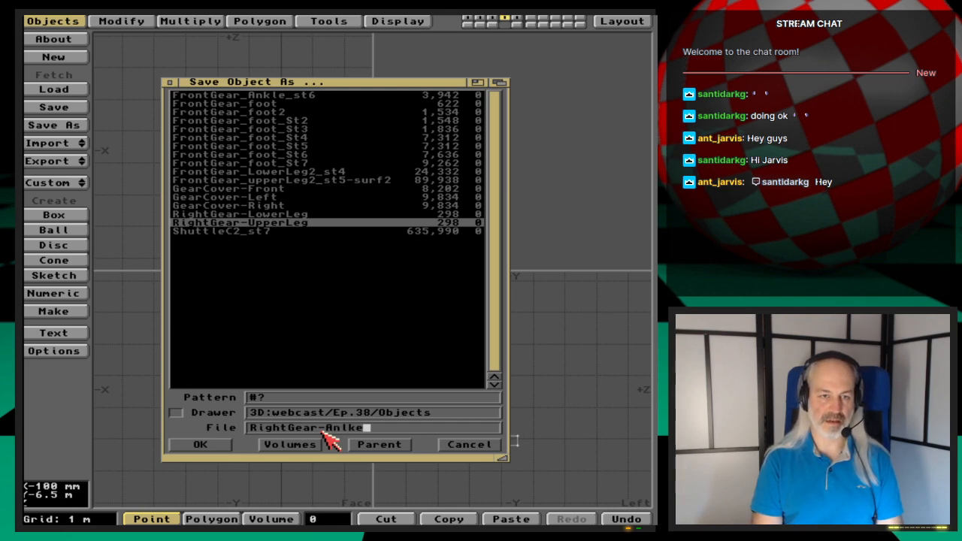
{"action": "key", "text": "BackSpace"}
{"action": "key", "text": "BackSpace"}
{"action": "key", "text": "BackSpace"}
{"action": "type", "text": "kl"}
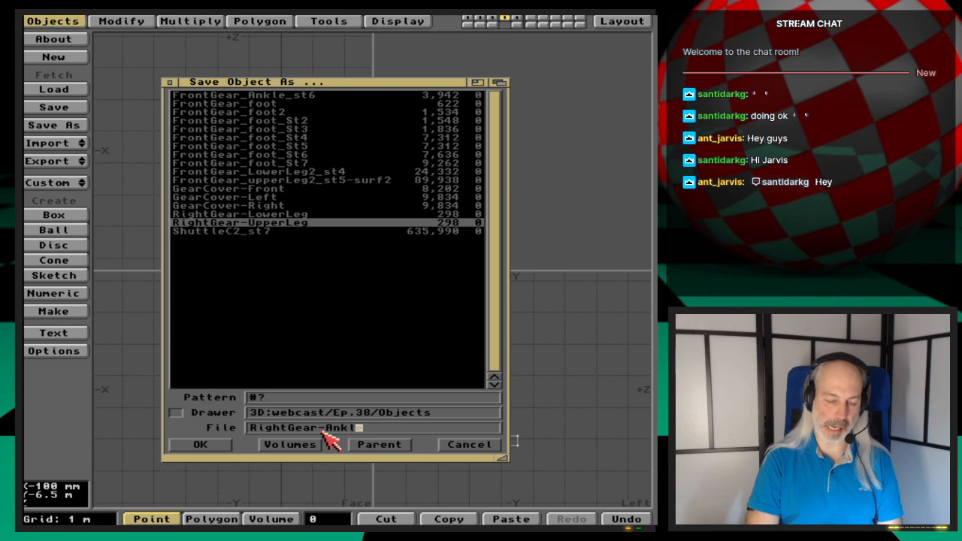
{"action": "type", "text": "e"}
{"action": "key", "text": "Return"}
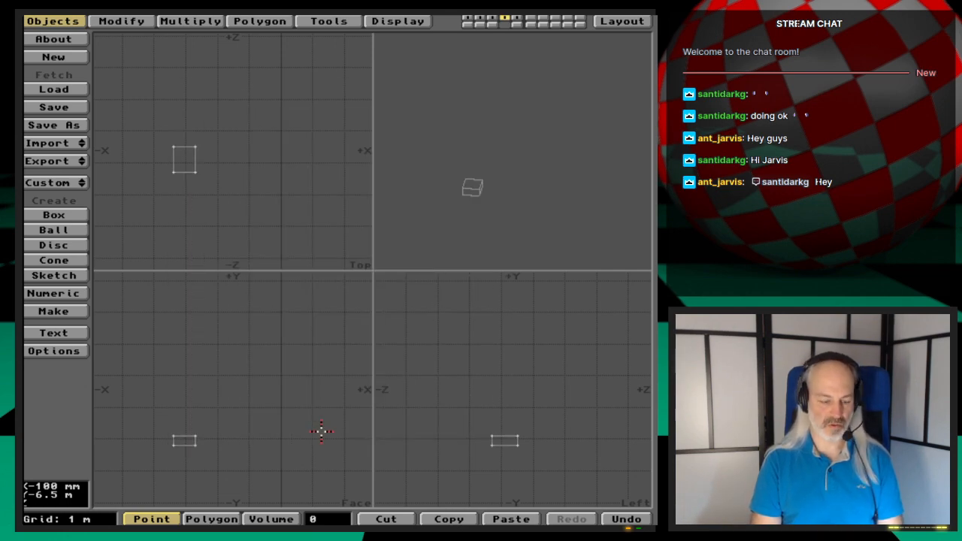
- Save the foot box on layer 5 as RightGear-Foot in the Ep.38 Objects drawer and make layer 1 active
{"action": "key", "text": "5"}
{"action": "key", "text": "s"}
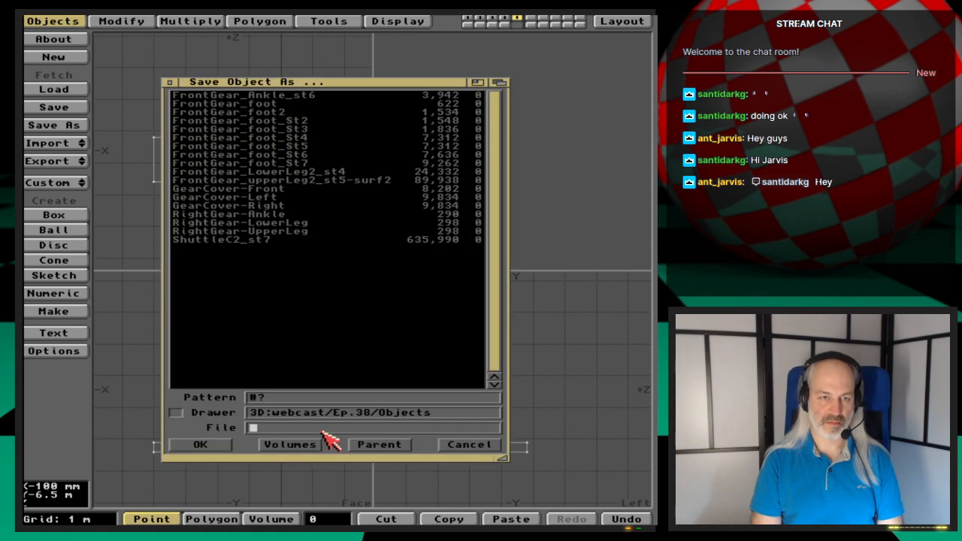
{"action": "key", "text": "Down"}
{"action": "key", "text": "Down"}
{"action": "key", "text": "shift+Down"}
{"action": "key", "text": "Up"}
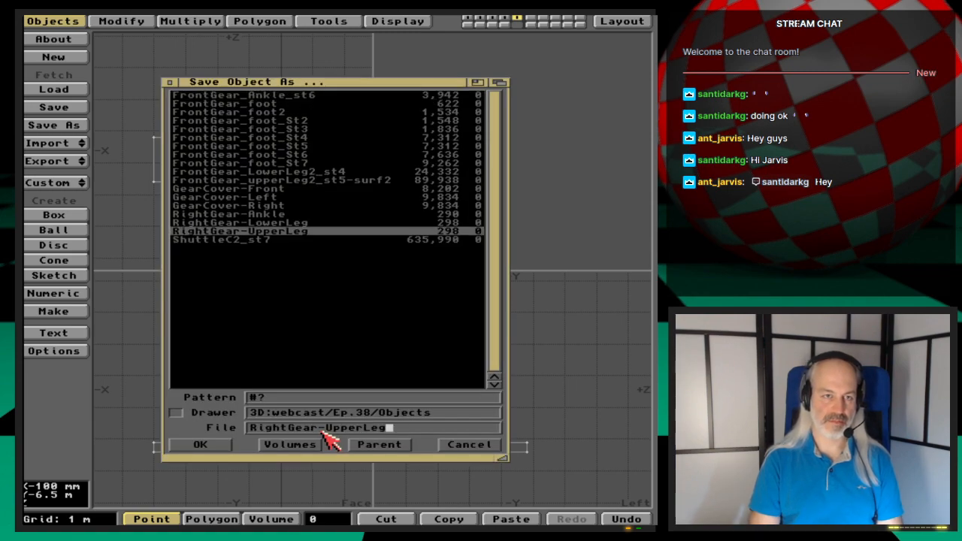
{"action": "key", "text": "BackSpace"}
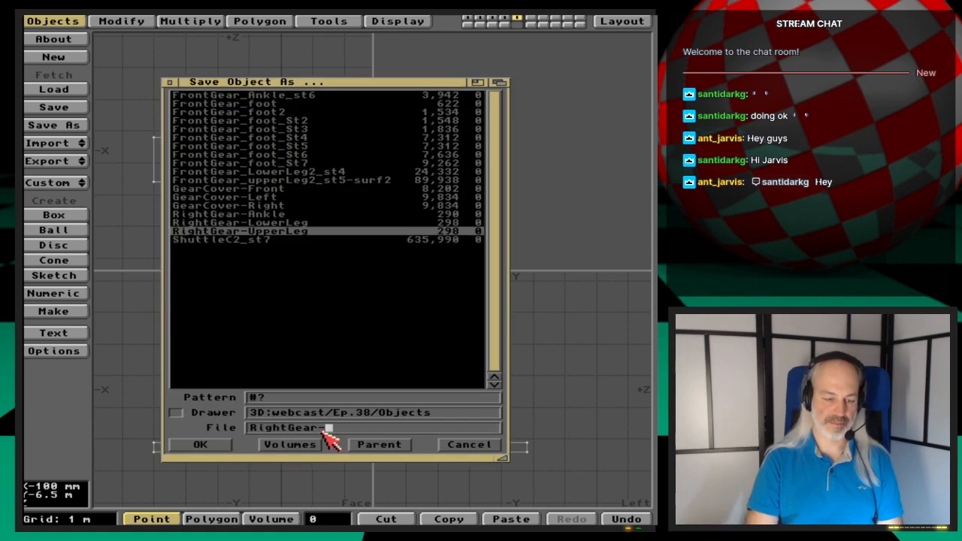
{"action": "type", "text": "Foot"}
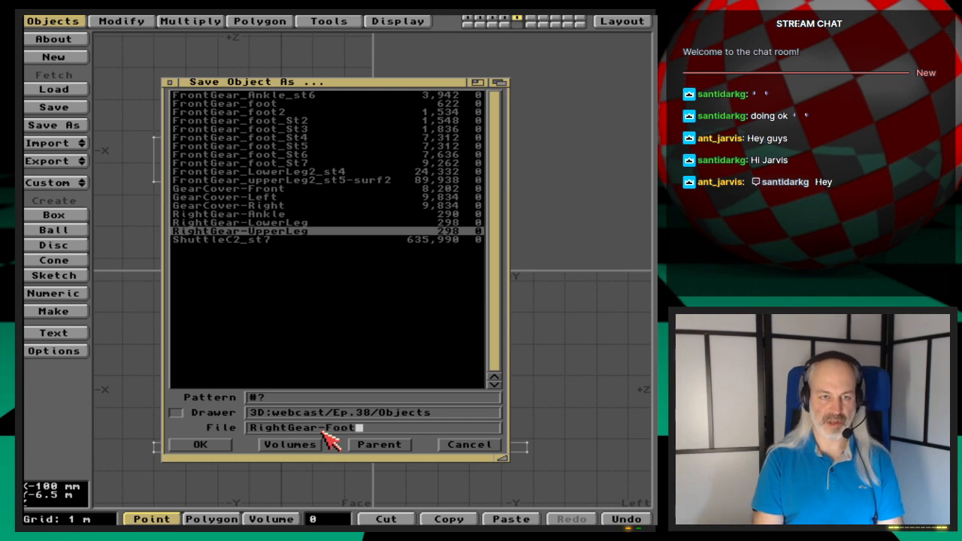
{"action": "key", "text": "Return"}
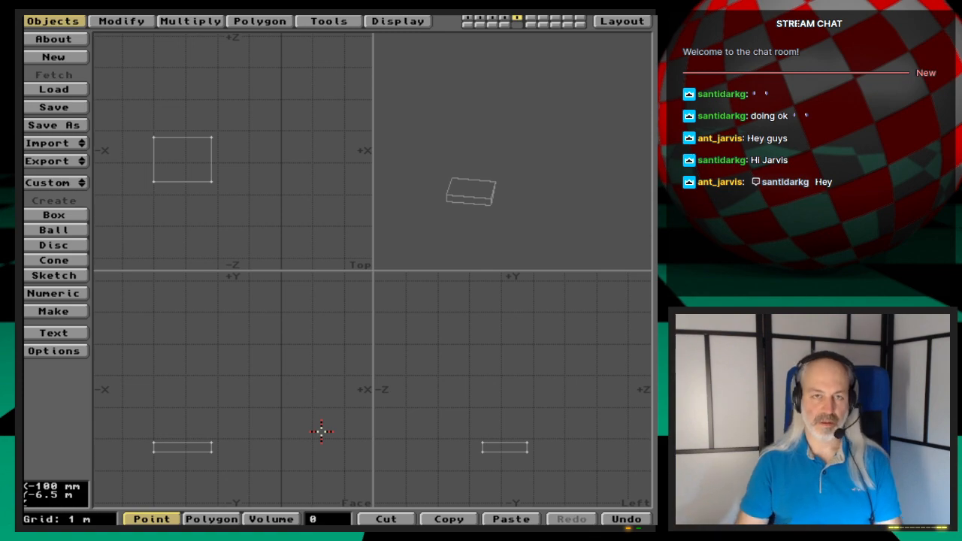
{"action": "key", "text": "1"}
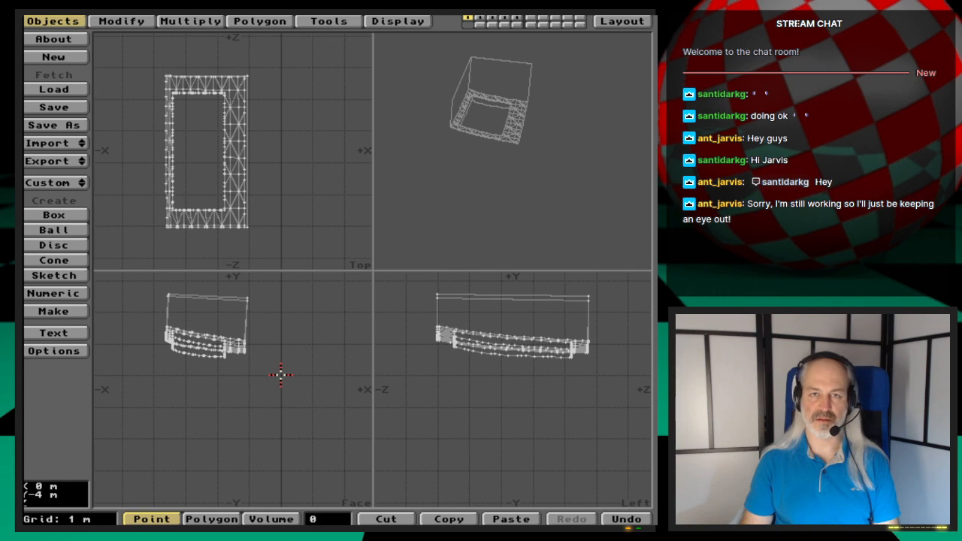
- Switch to Layout and set the ShuttleC2_st7 hull to display as points only in the scene overview
{"action": "left_click", "coordinate": [632, 23]}
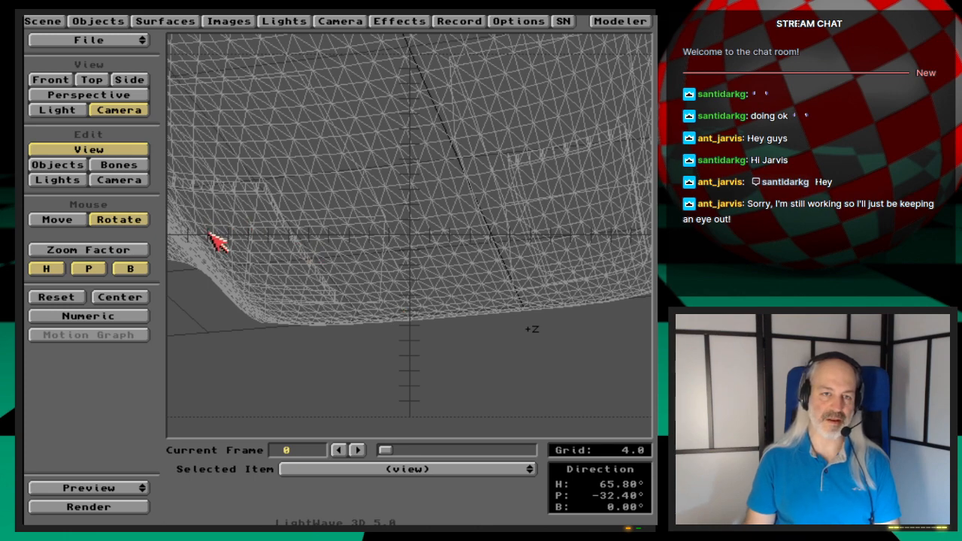
{"action": "left_click", "coordinate": [42, 21]}
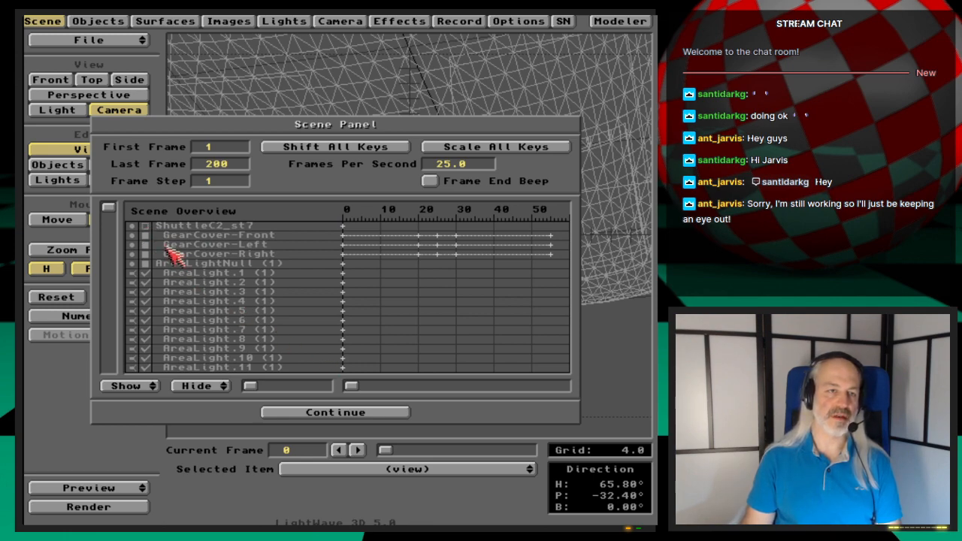
{"action": "left_click", "coordinate": [345, 414]}
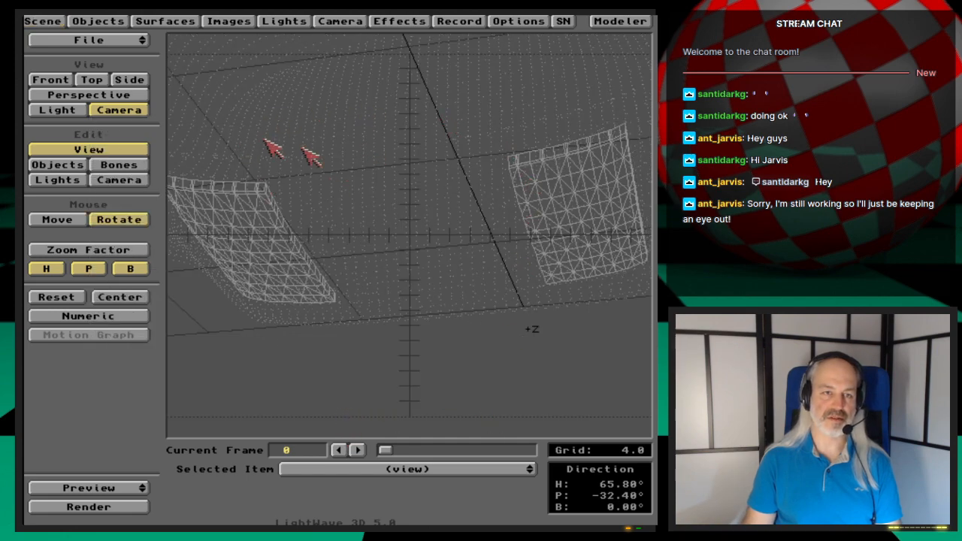
- Move the animation to frame 58 to view the positions of the gear covers
{"action": "left_click_drag", "start_coordinate": [383, 449], "coordinate": [426, 451]}
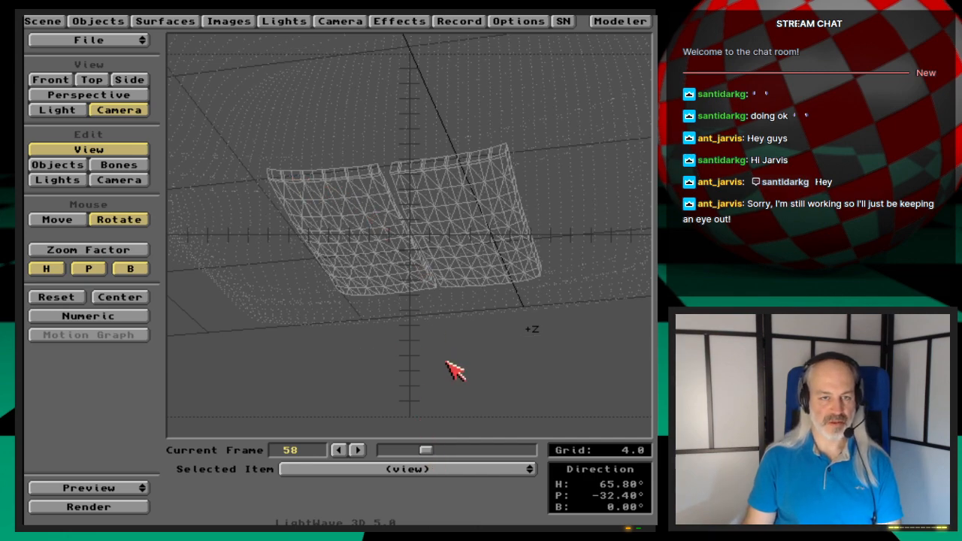
- Move and rotate the camera to face the gear covers from below, with heading about 1.6° and pitch about -10.8°
{"action": "left_click", "coordinate": [125, 182]}
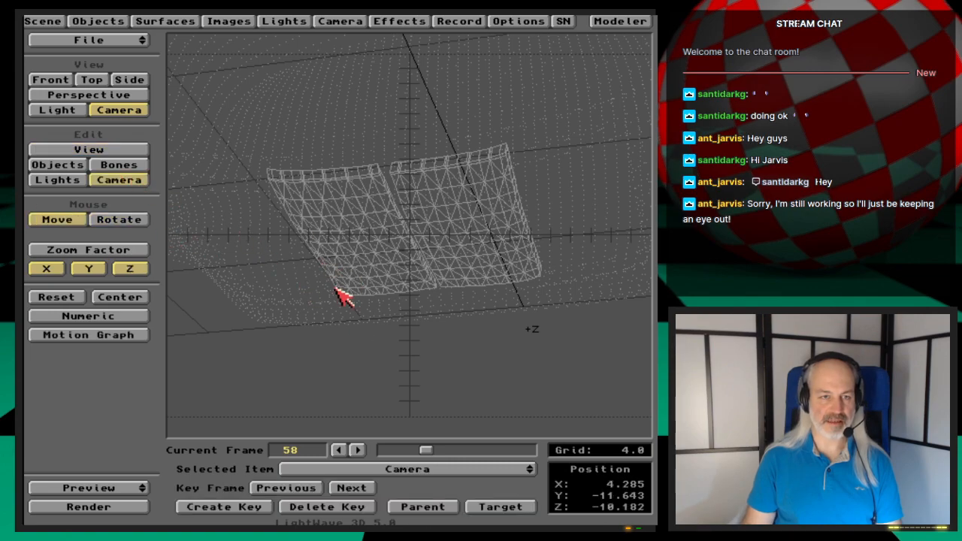
{"action": "left_click_drag", "start_coordinate": [342, 296], "coordinate": [376, 248]}
{"action": "key", "text": "y"}
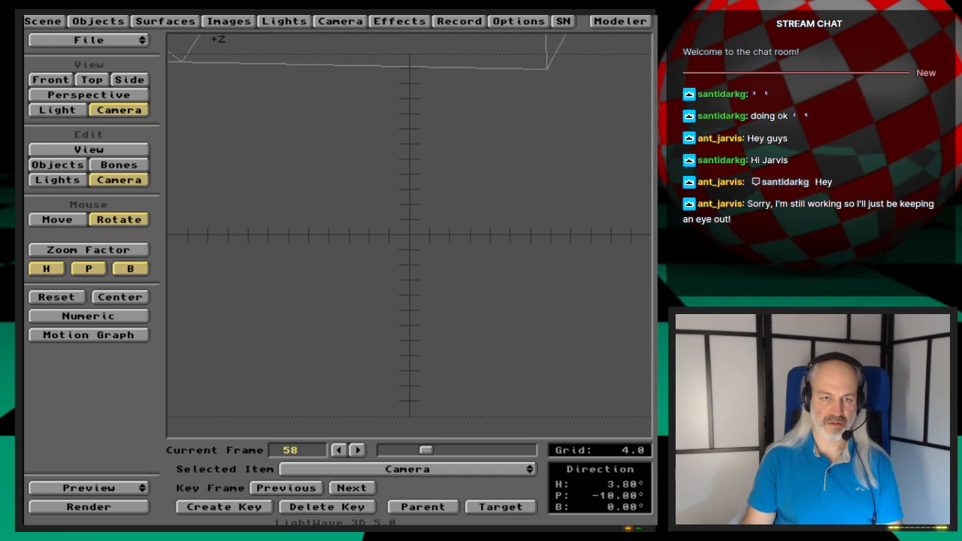
{"action": "key", "text": "space"}
{"action": "key", "text": "space"}
{"action": "right_click_drag", "start_coordinate": [410, 302], "coordinate": [449, 315]}
{"action": "mouse_move", "coordinate": [449, 316]}
{"action": "left_mouse_down"}
{"action": "mouse_move", "coordinate": [359, 319]}
{"action": "mouse_move", "coordinate": [439, 315]}
{"action": "mouse_move", "coordinate": [430, 303]}
{"action": "mouse_move", "coordinate": [461, 323]}
{"action": "left_mouse_up"}
{"action": "key", "text": "space"}
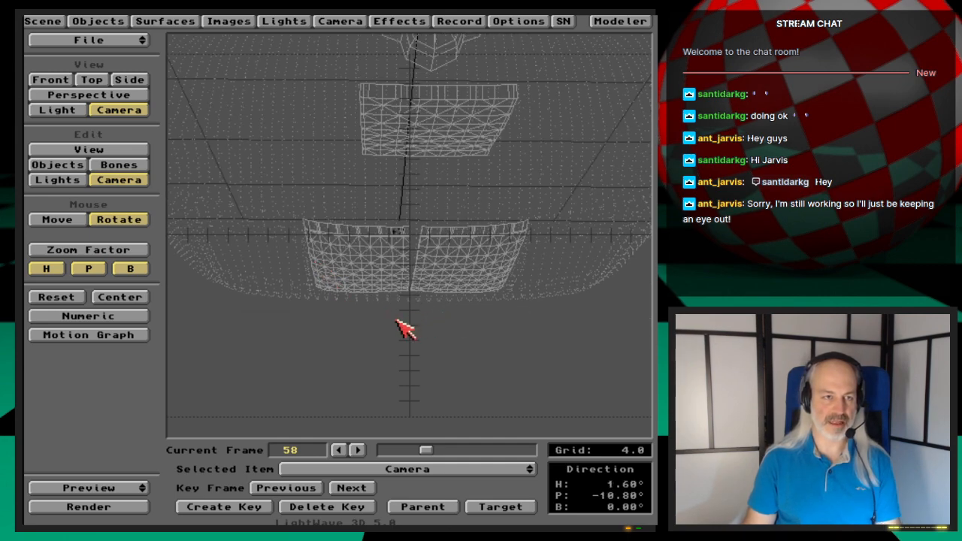
- Set the camera's zoom factor to about 6.145 and create a camera motion key at frame 0
{"action": "left_click", "coordinate": [133, 251]}
{"action": "left_click_drag", "start_coordinate": [440, 337], "coordinate": [401, 337]}
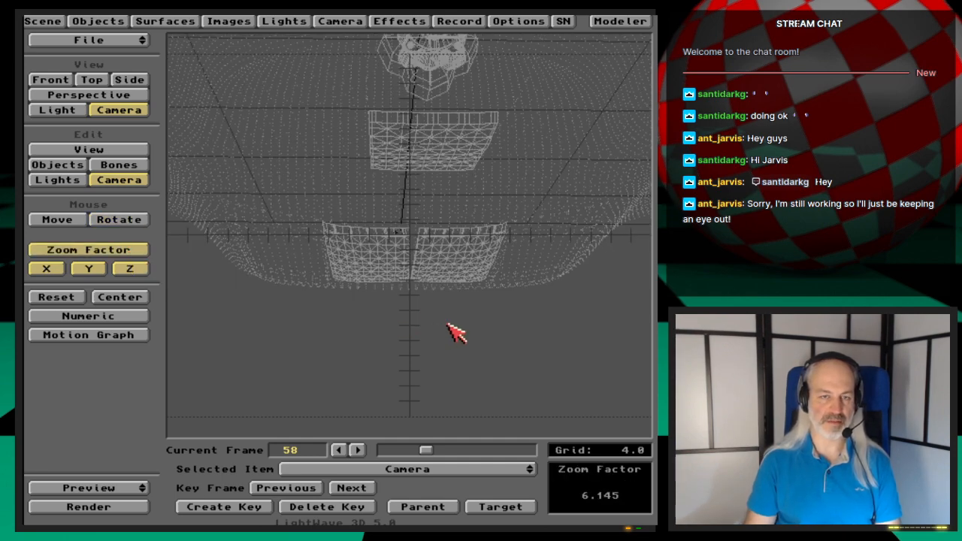
{"action": "key", "text": "t"}
{"action": "key", "text": "Return"}
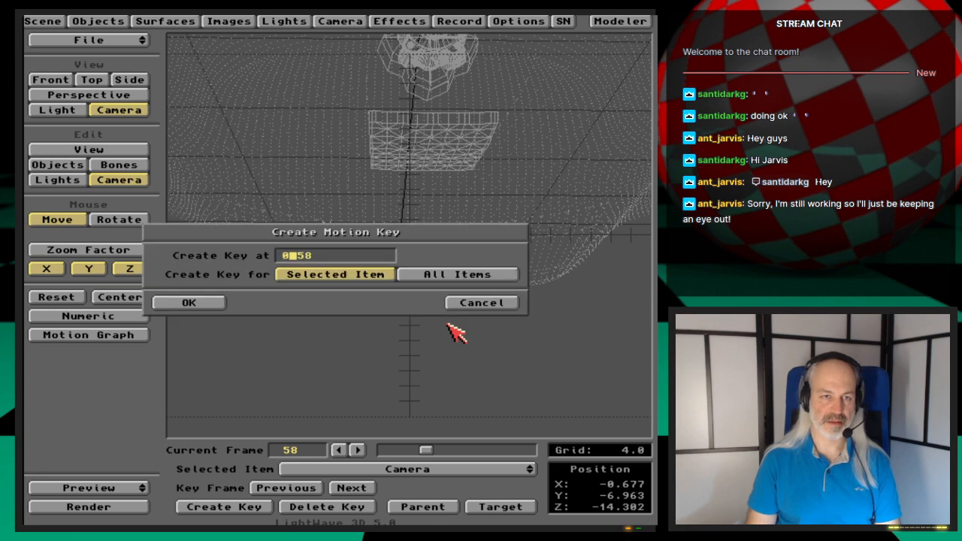
{"action": "key", "text": "Return"}
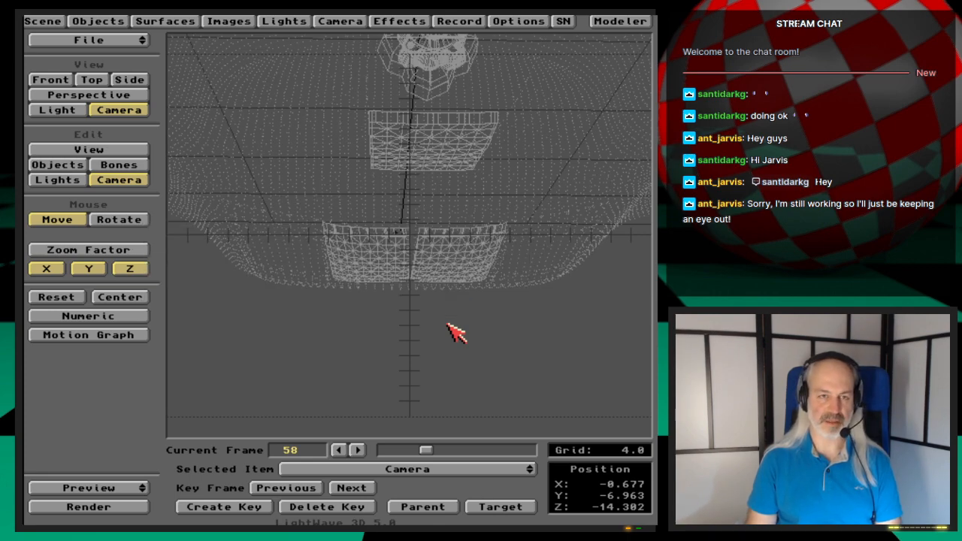
- Save the scene as Shuttle-RearGearIK in the Ep.38 Scenes drawer
{"action": "key", "text": "shift+s"}
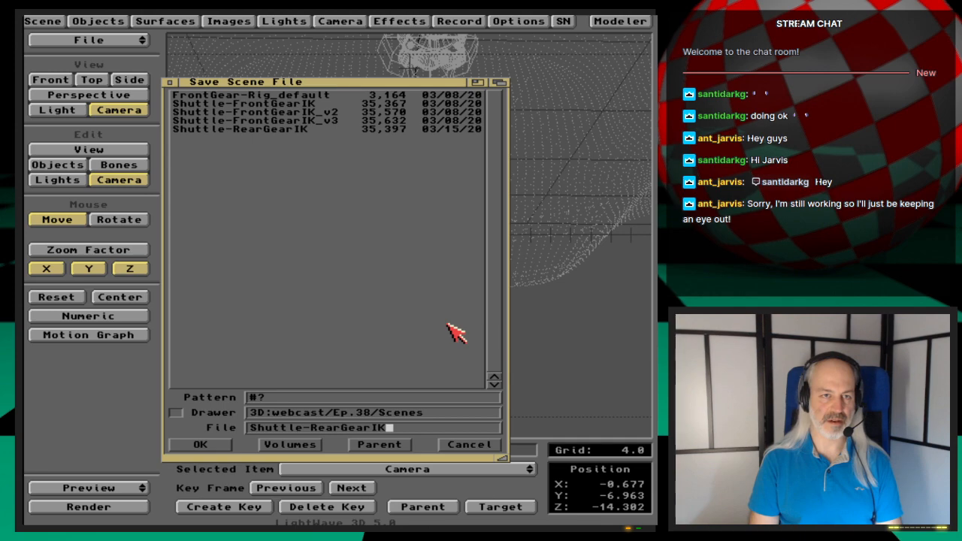
{"action": "key", "text": "Return"}
{"action": "key", "text": "Return"}
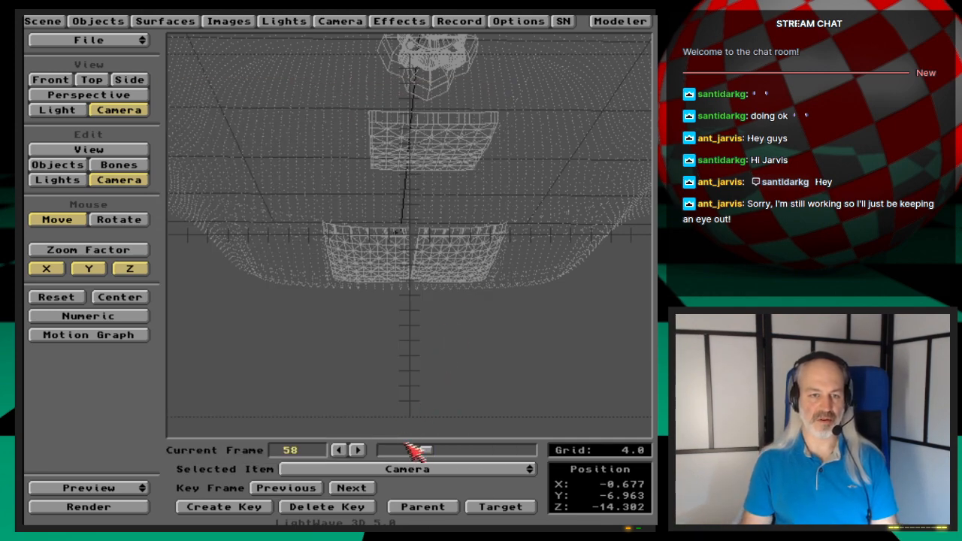
- Check the extended front gear at frame 167 and hide the front gear leg, ankle, foot and tip objects in the scene overview
{"action": "left_click_drag", "start_coordinate": [422, 450], "coordinate": [509, 442]}
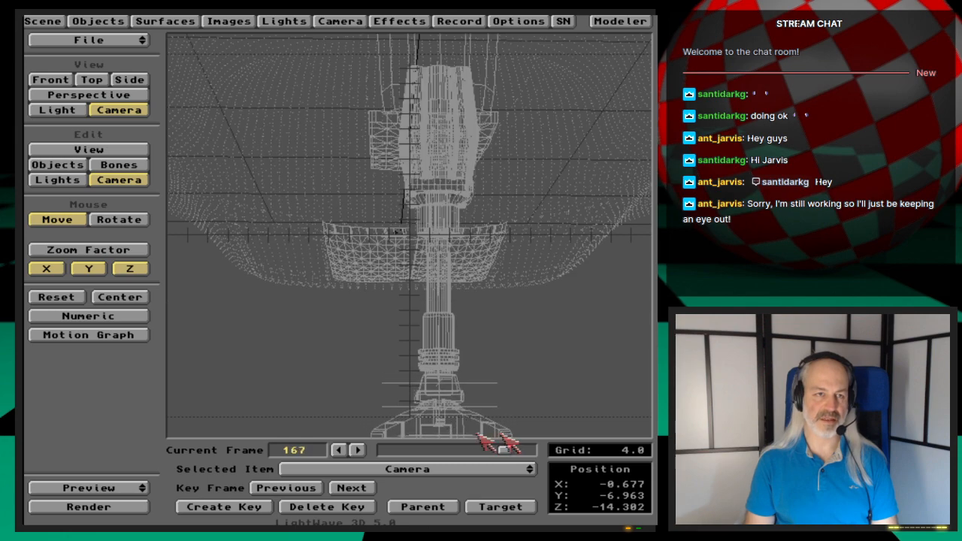
{"action": "left_click", "coordinate": [27, 19]}
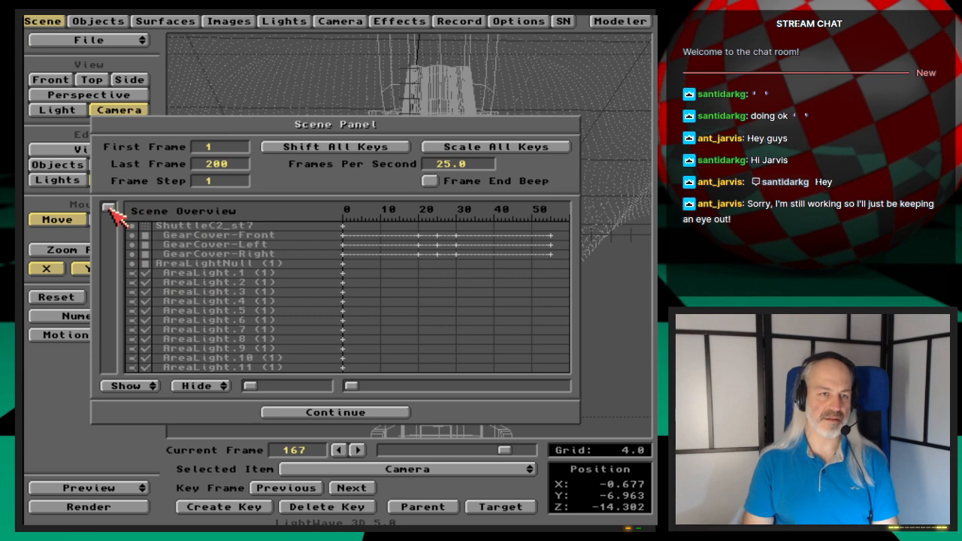
{"action": "left_click_drag", "start_coordinate": [109, 208], "coordinate": [125, 348]}
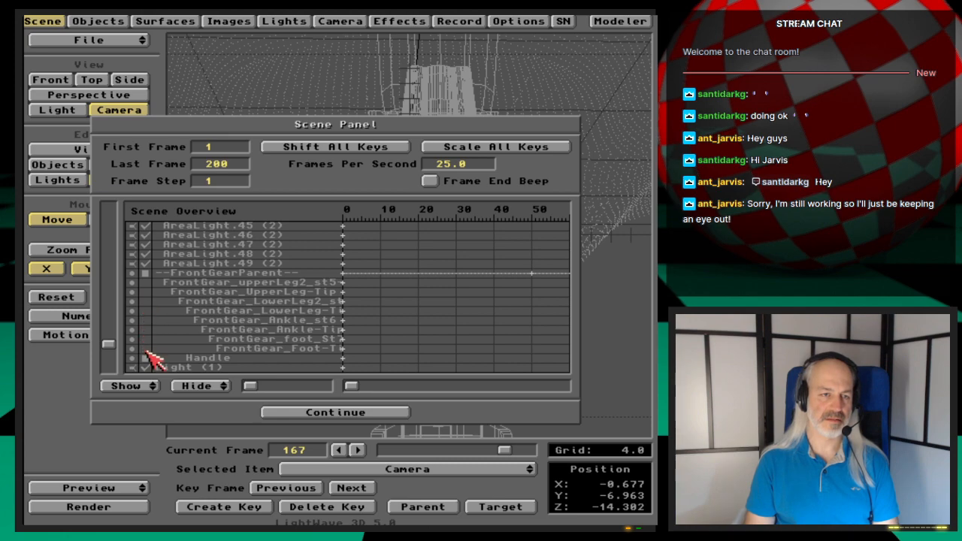
{"action": "left_click", "coordinate": [361, 415]}
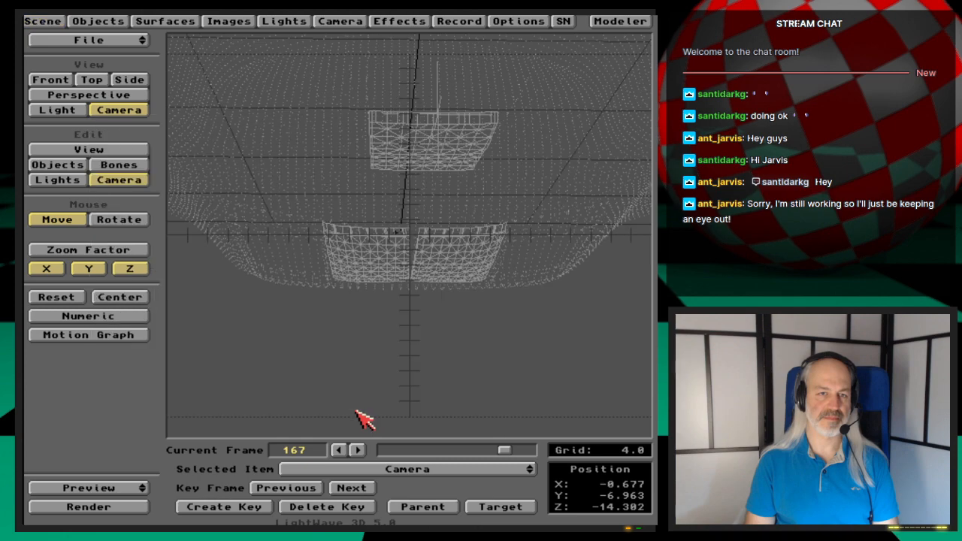
- Set the current animation frame to 60
{"action": "left_click_drag", "start_coordinate": [510, 450], "coordinate": [439, 462]}
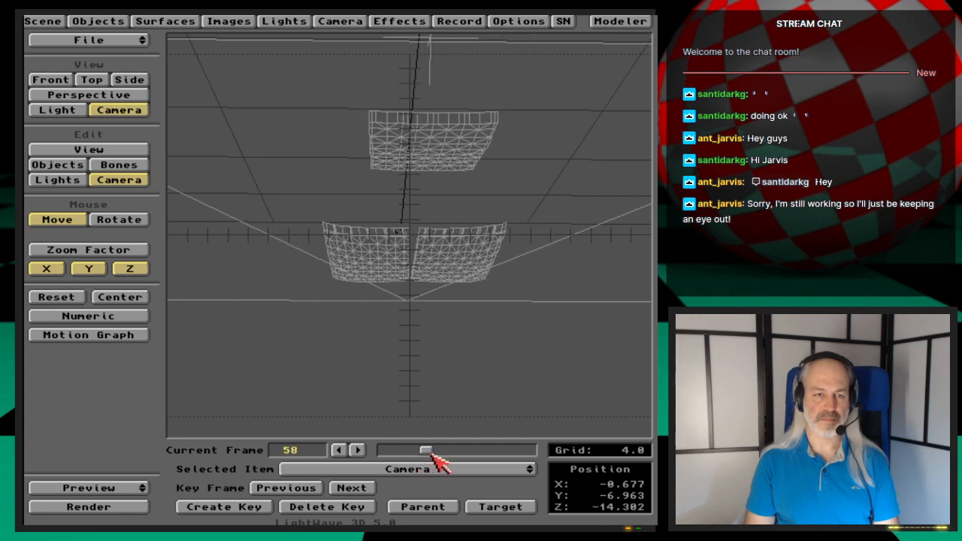
{"action": "type", "text": "f"}
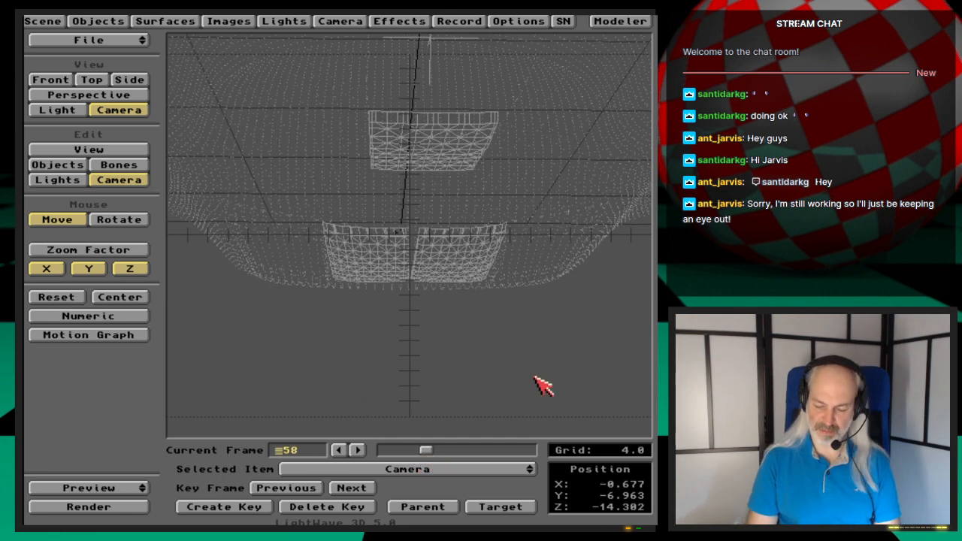
{"action": "type", "text": "60"}
{"action": "key", "text": "Return"}
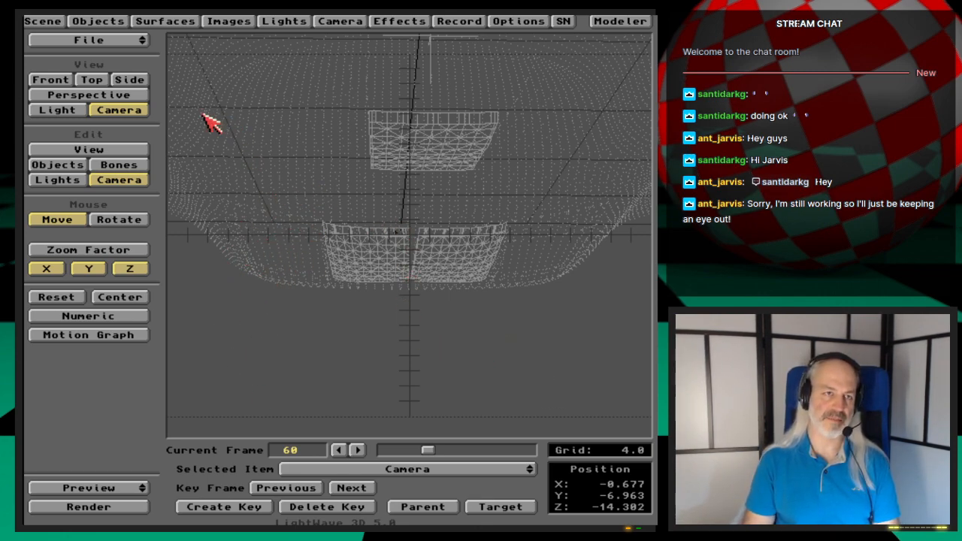
- Add a null object to the scene and name it --RightGear_Parent--
{"action": "left_click", "coordinate": [97, 23]}
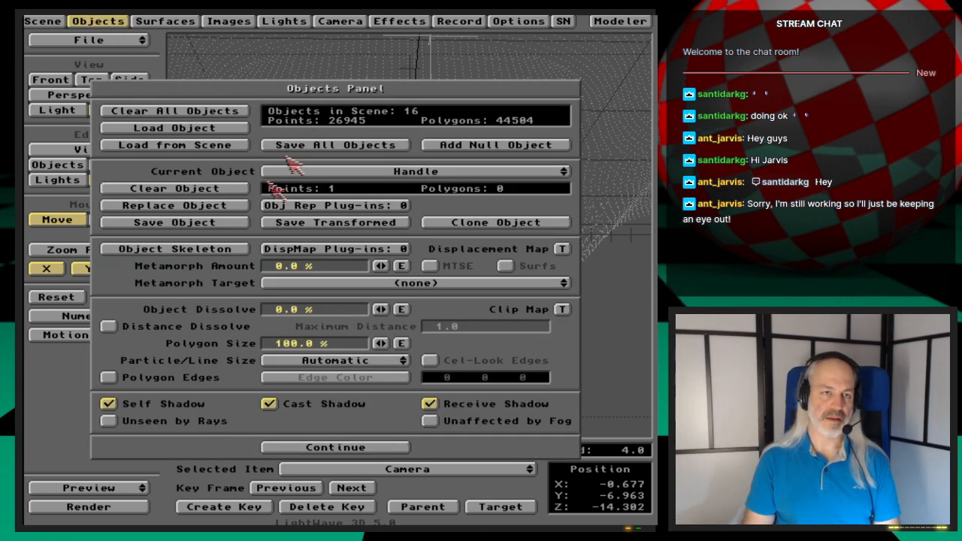
{"action": "left_click", "coordinate": [473, 145]}
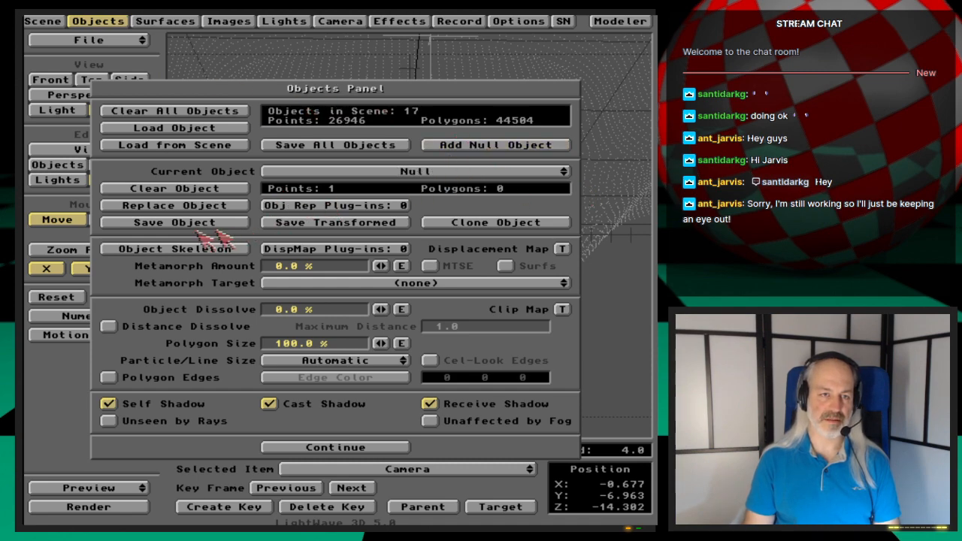
{"action": "left_click", "coordinate": [355, 173]}
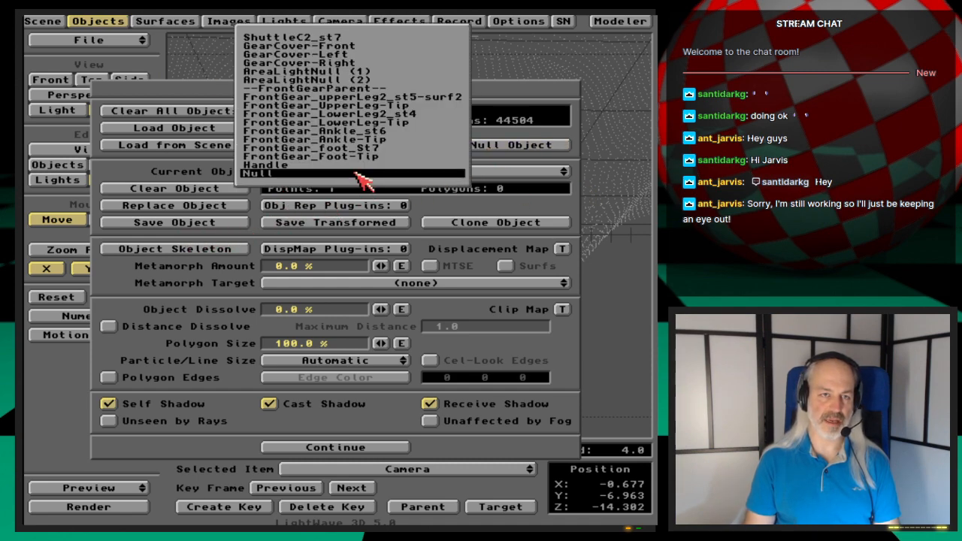
{"action": "left_click_drag", "start_coordinate": [355, 173], "coordinate": [345, 220]}
{"action": "left_click", "coordinate": [211, 224]}
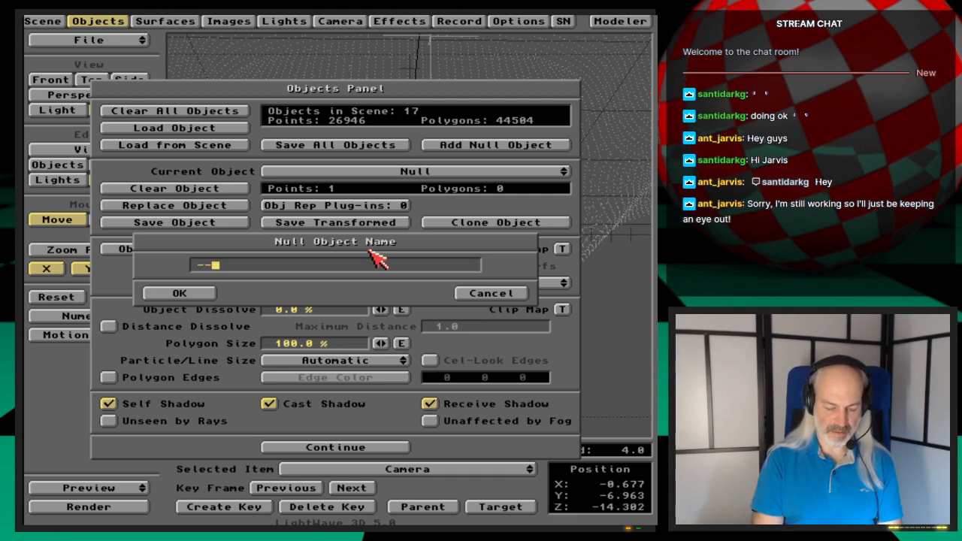
{"action": "type", "text": "RightGear_"}
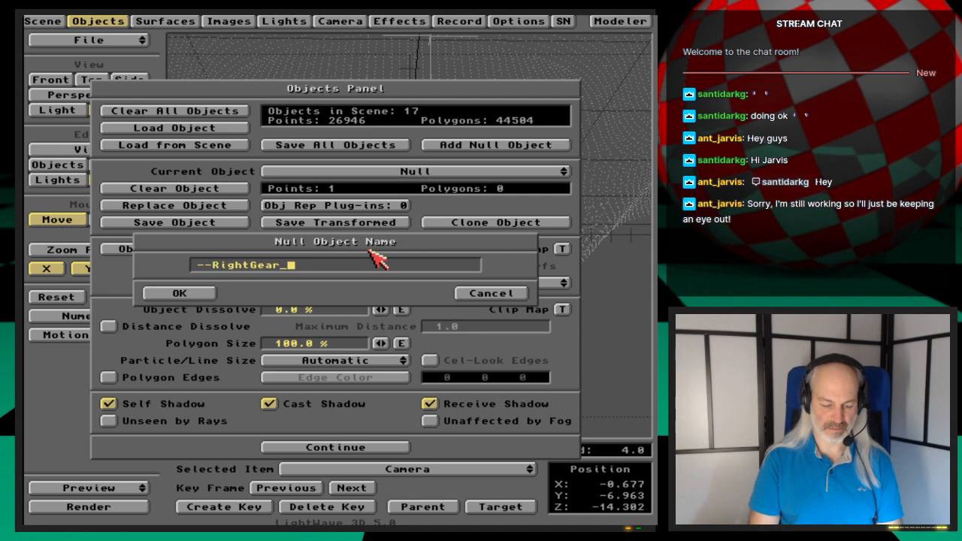
{"action": "type", "text": "rent--"}
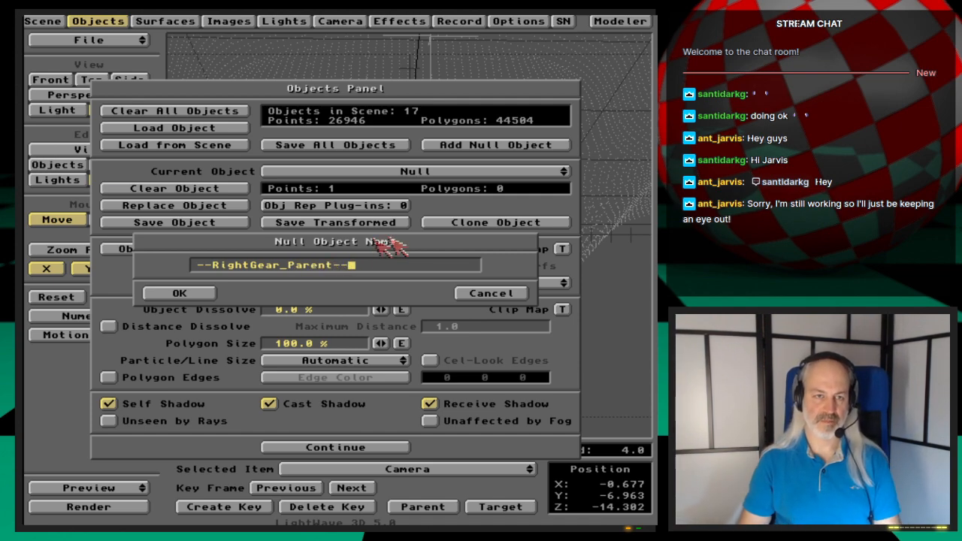
{"action": "left_click", "coordinate": [204, 294]}
- Rename the right gear's parent null to --RightGearParent--
{"action": "left_click", "coordinate": [475, 173]}
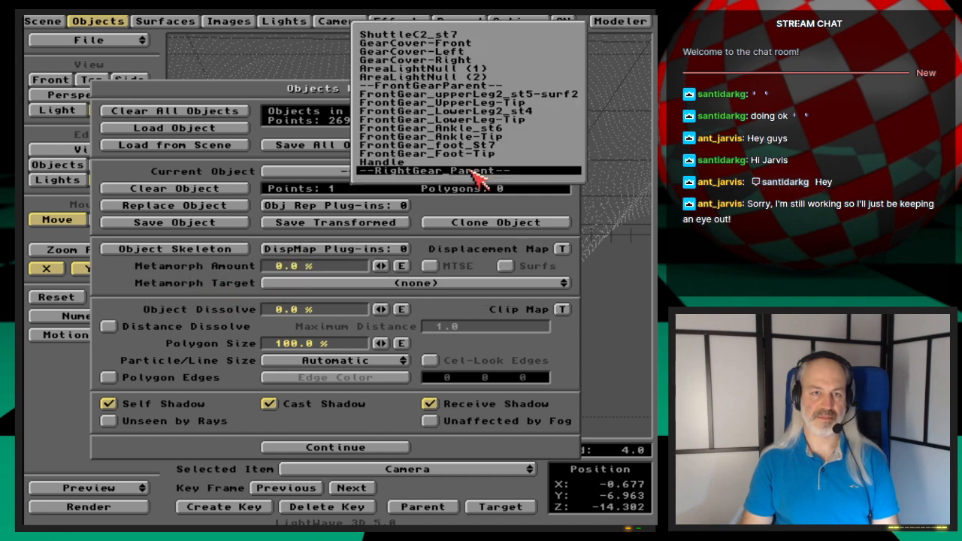
{"action": "left_click", "coordinate": [472, 172]}
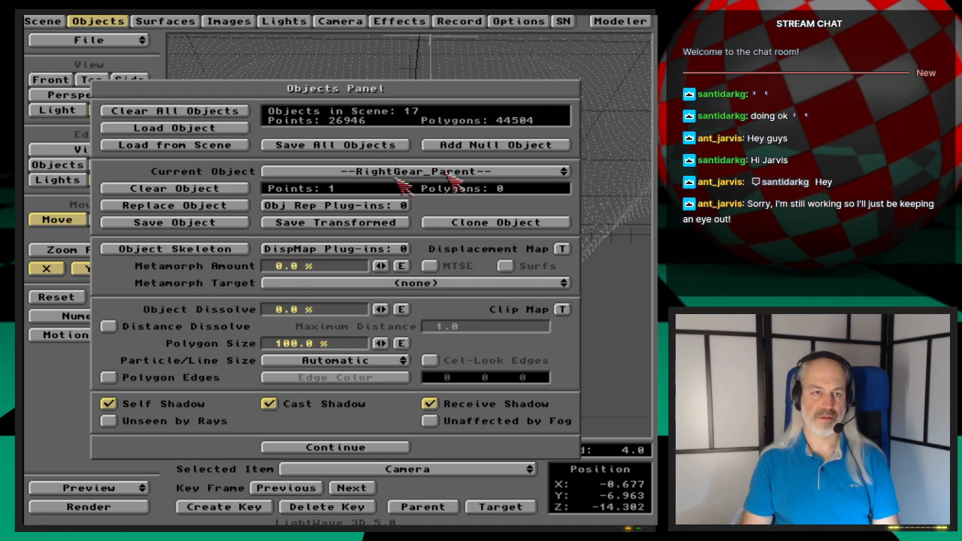
{"action": "left_click", "coordinate": [226, 222]}
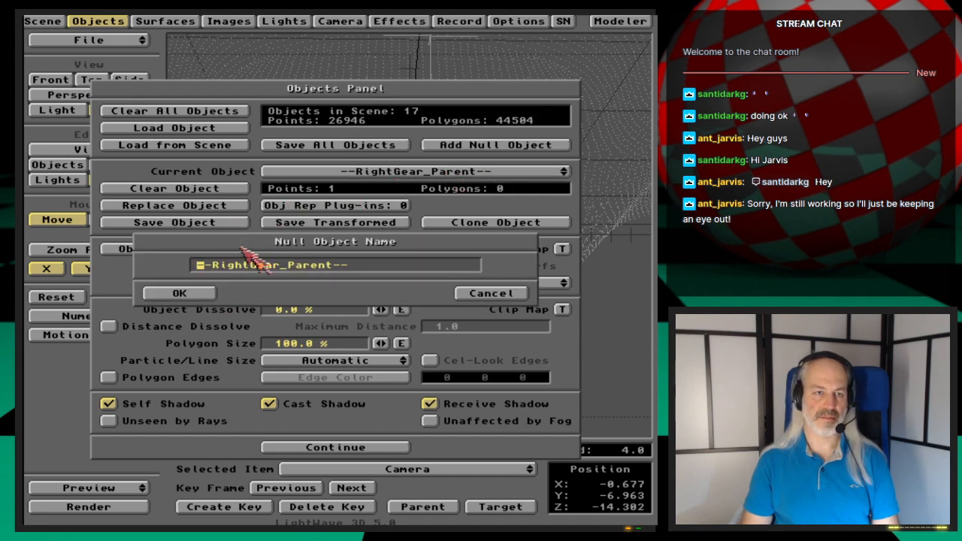
{"action": "left_click", "coordinate": [286, 265]}
{"action": "key", "text": "Return"}
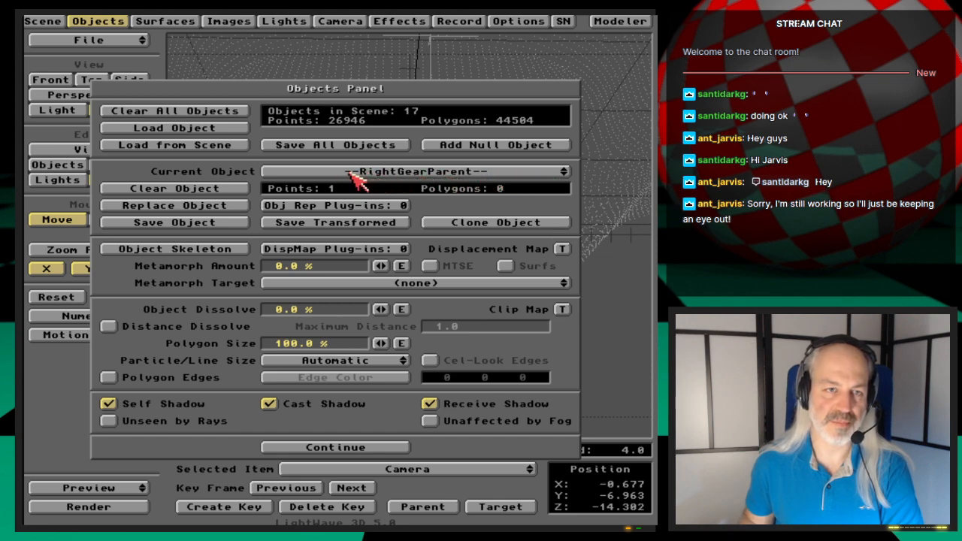
- Rename the front gear's Handle null to **Handle**
{"action": "left_click", "coordinate": [453, 173]}
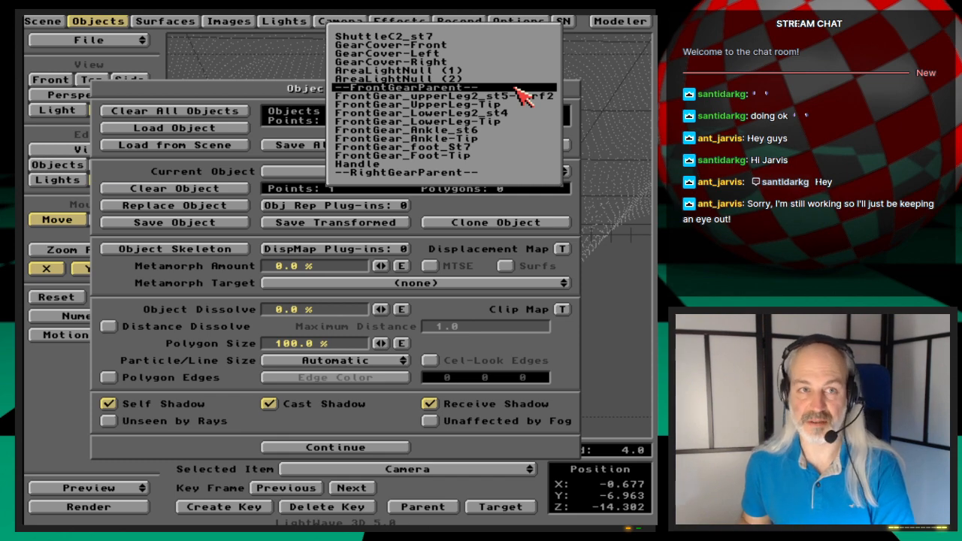
{"action": "left_click", "coordinate": [475, 165]}
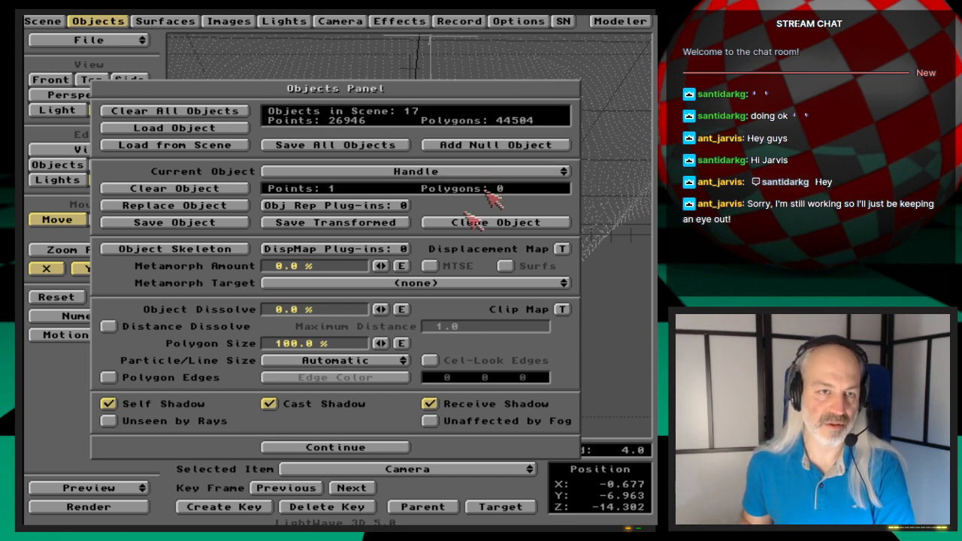
{"action": "left_click", "coordinate": [241, 223]}
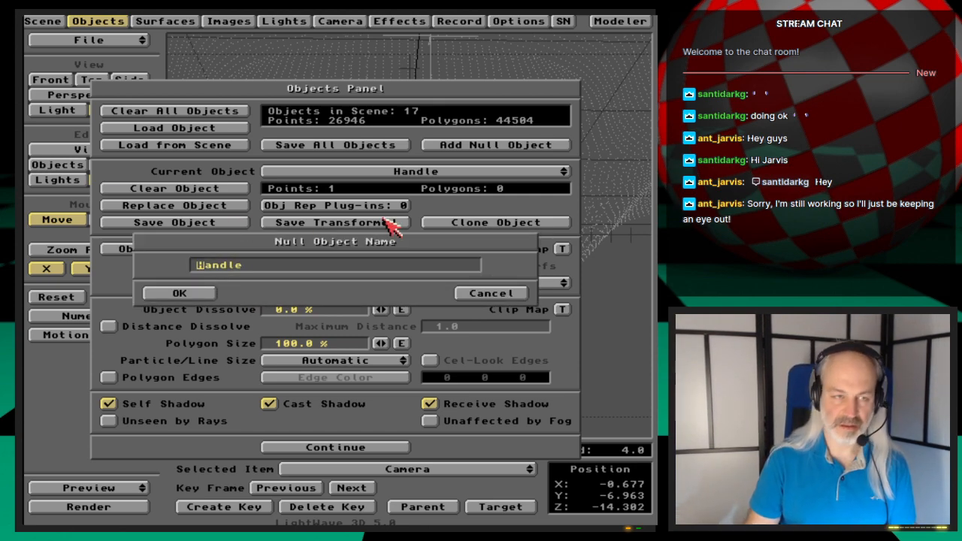
{"action": "key", "text": "End"}
{"action": "type", "text": "**"}
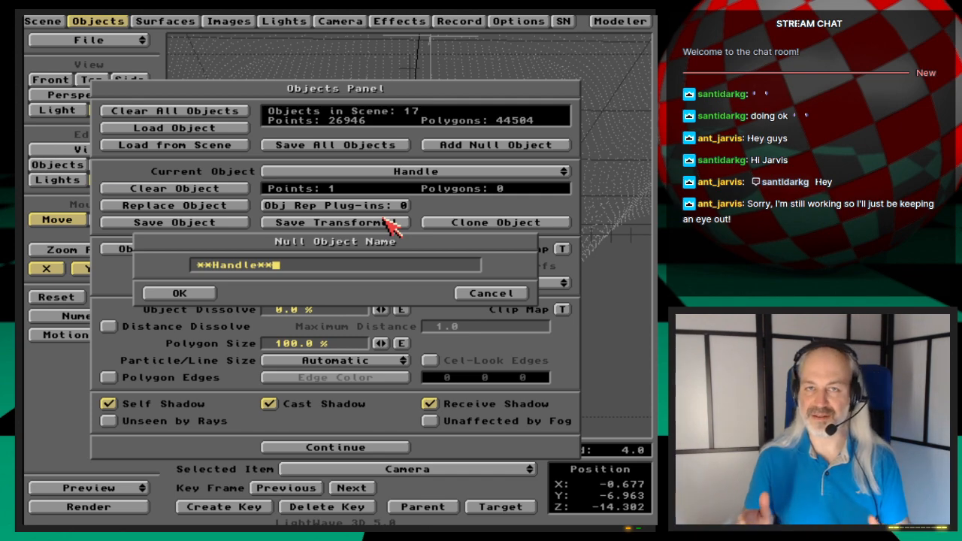
{"action": "key", "text": "Return"}
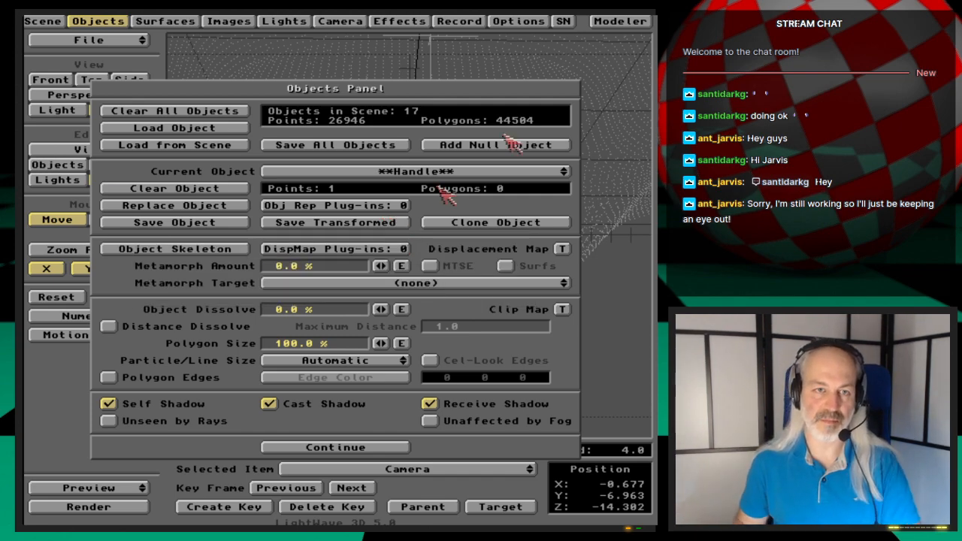
- Make --RightGearParent-- the current object and load the RightGear-UpperLeg object from 3D:webcast/Ep.38/Objects into the scene
{"action": "left_click", "coordinate": [541, 172]}
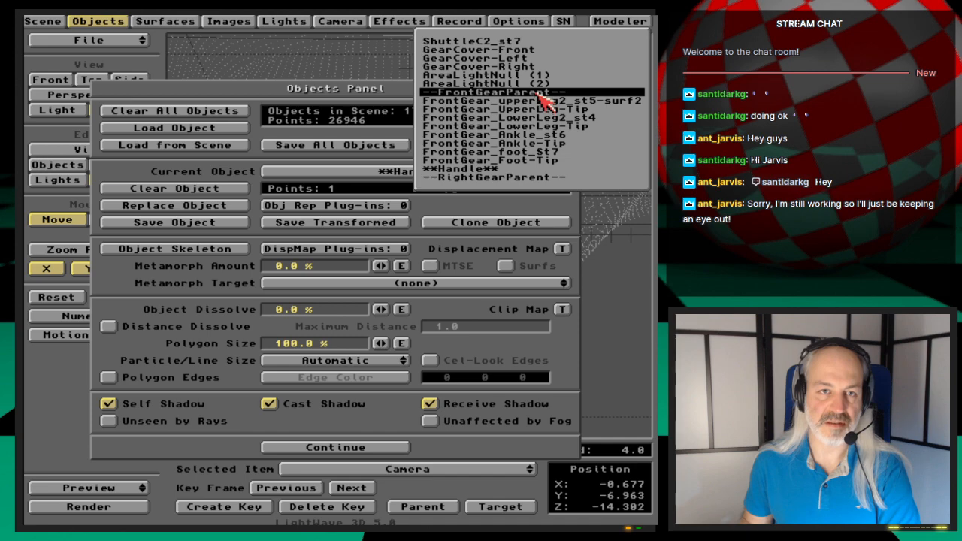
{"action": "left_click", "coordinate": [539, 178]}
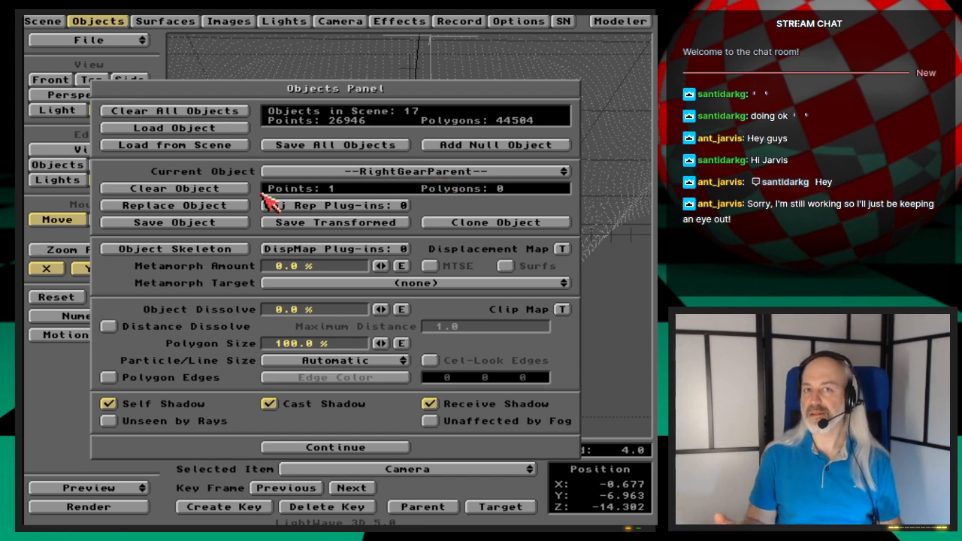
{"action": "left_click", "coordinate": [224, 130]}
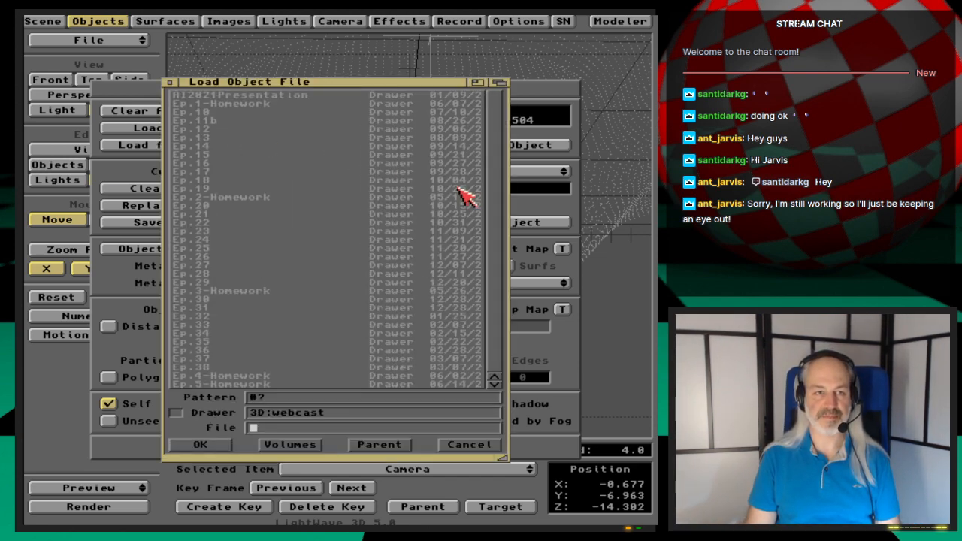
{"action": "left_click", "coordinate": [192, 367]}
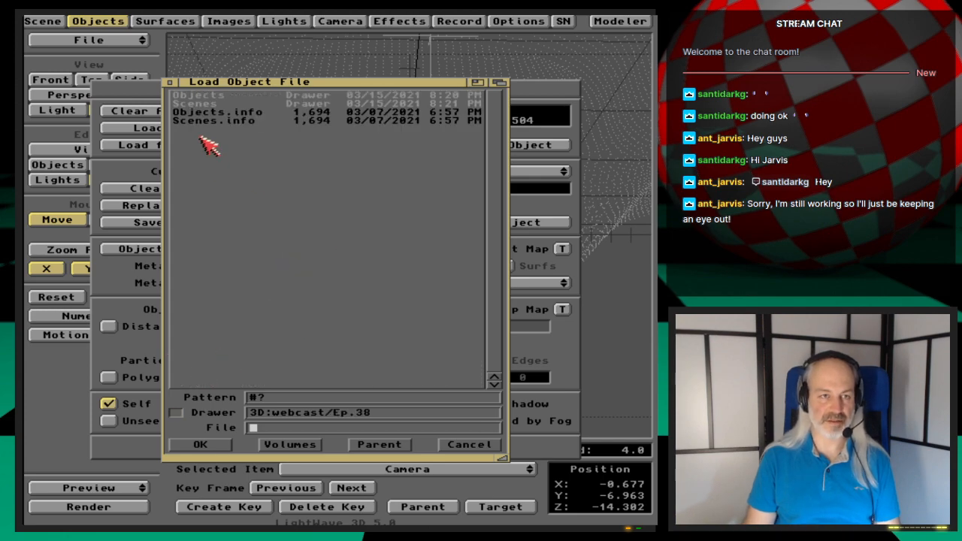
{"action": "left_click", "coordinate": [223, 96]}
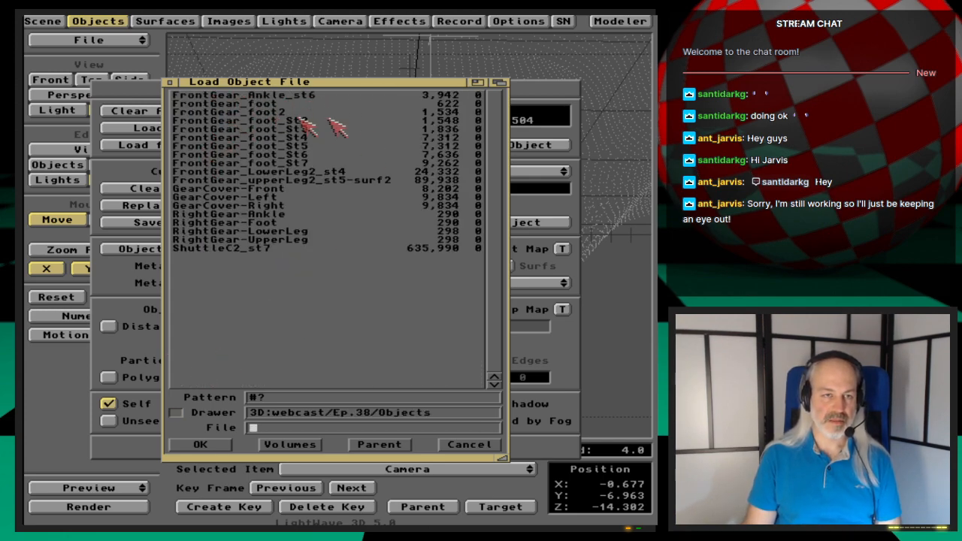
{"action": "double_click", "coordinate": [307, 240]}
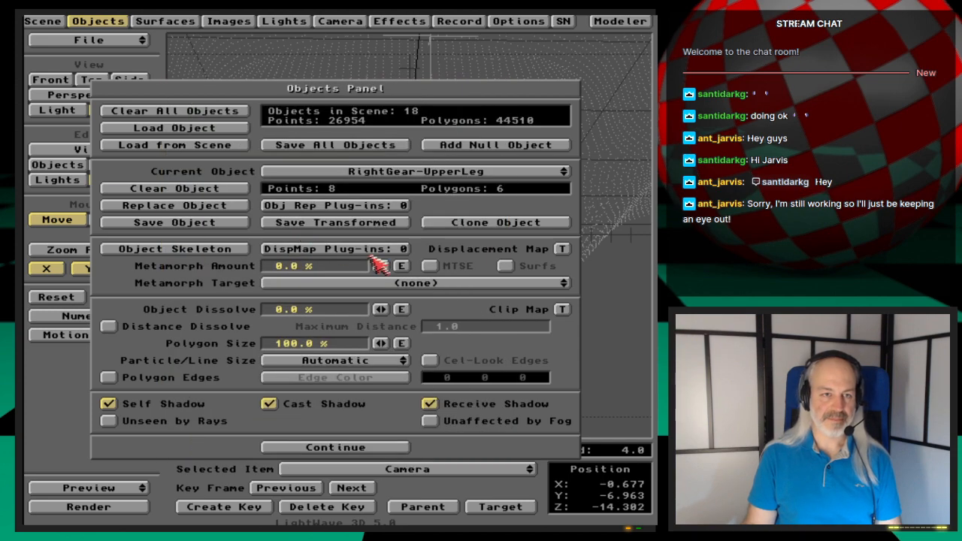
{"action": "left_click", "coordinate": [98, 21]}
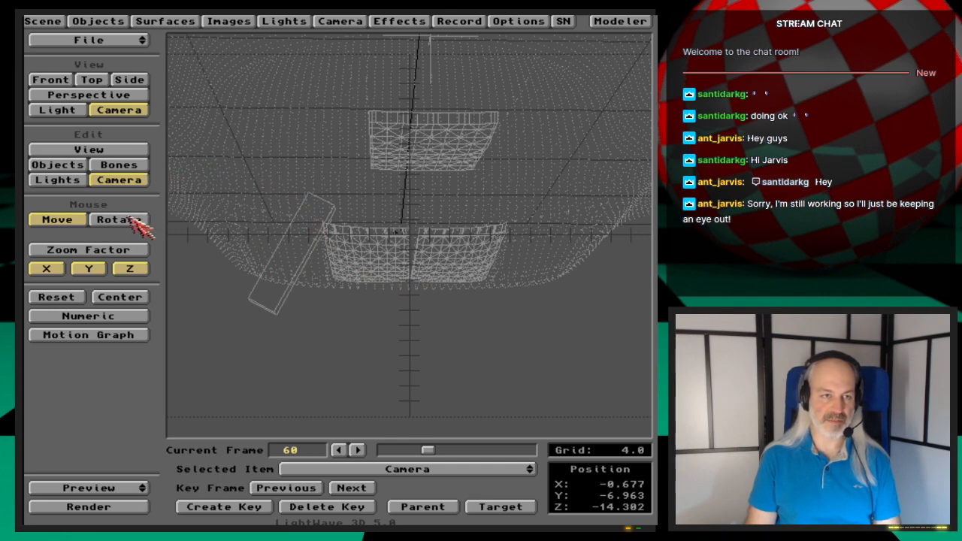
- Examine RightGear-UpperLeg and the surrounding shuttle from several angles in a perspective view centered on the selected object
{"action": "left_click", "coordinate": [76, 96]}
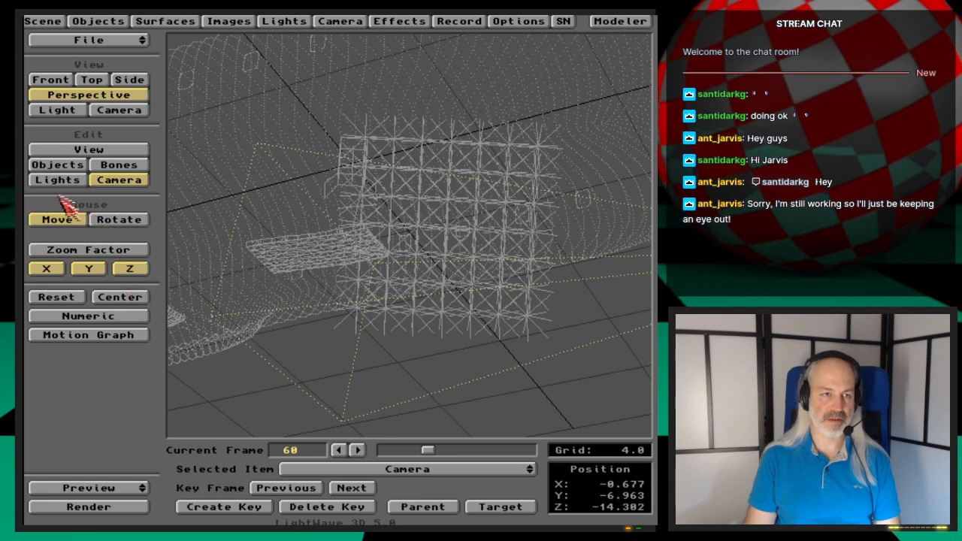
{"action": "left_click", "coordinate": [58, 164]}
{"action": "left_click", "coordinate": [145, 296]}
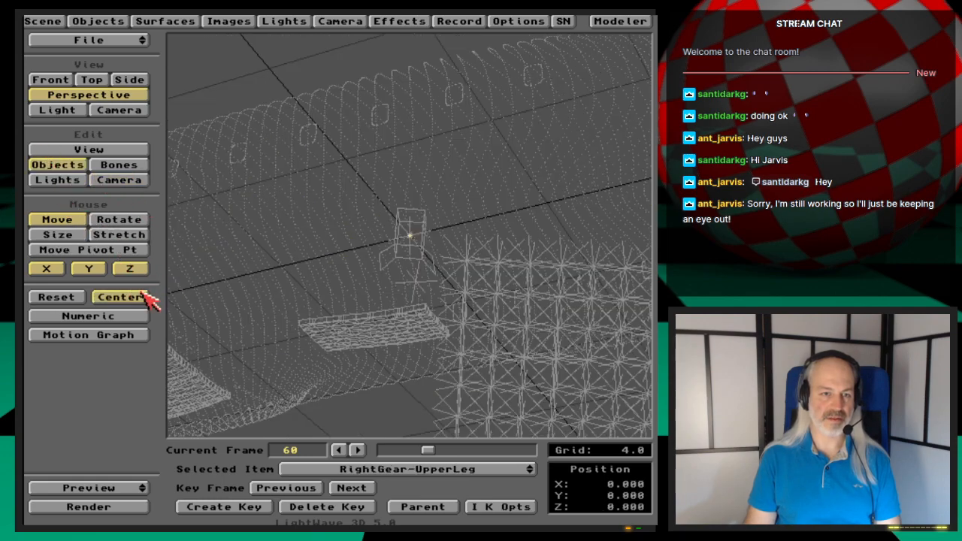
{"action": "mouse_move", "coordinate": [421, 279]}
{"action": "left_mouse_down"}
{"action": "mouse_move", "coordinate": [394, 207]}
{"action": "mouse_move", "coordinate": [421, 278]}
{"action": "left_mouse_up"}
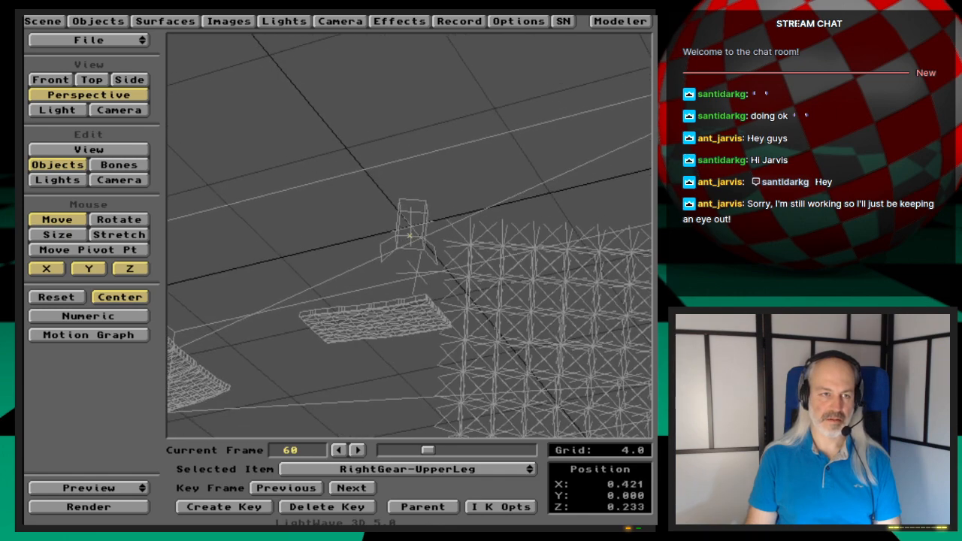
{"action": "key", "text": "u"}
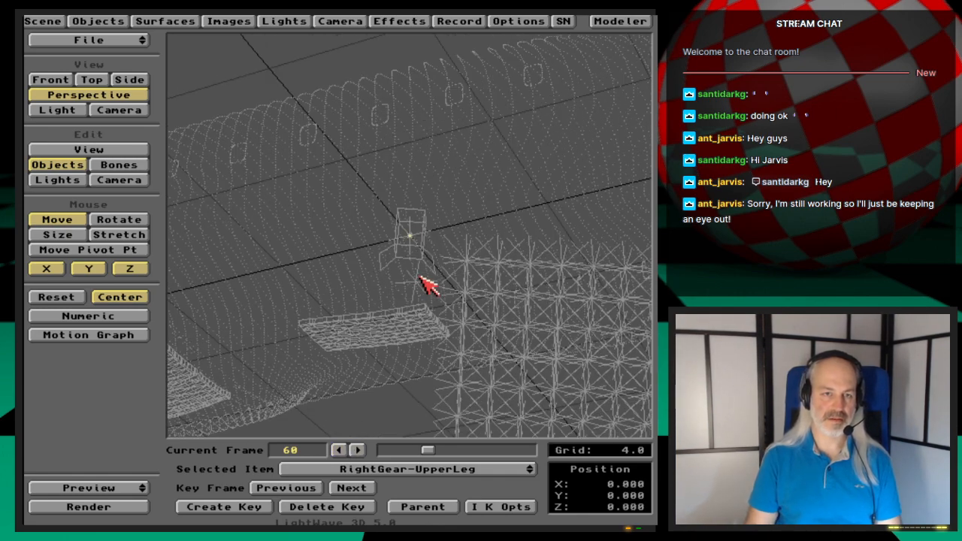
{"action": "key", "text": "v"}
{"action": "left_click_drag", "start_coordinate": [422, 303], "coordinate": [651, 303]}
{"action": "key", "text": "o"}
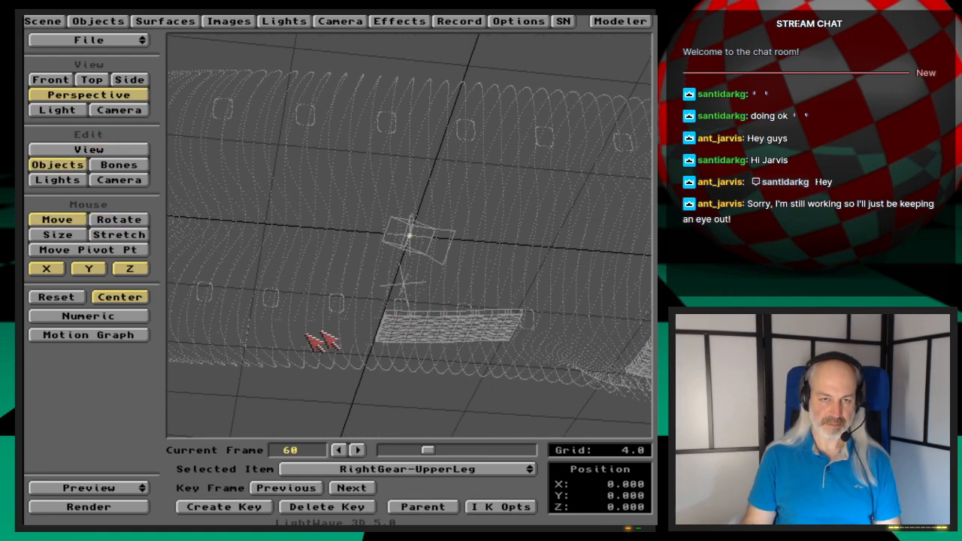
{"action": "key", "text": "v"}
{"action": "left_click_drag", "start_coordinate": [319, 337], "coordinate": [564, 327]}
{"action": "key", "text": "o"}
{"action": "key", "text": "v"}
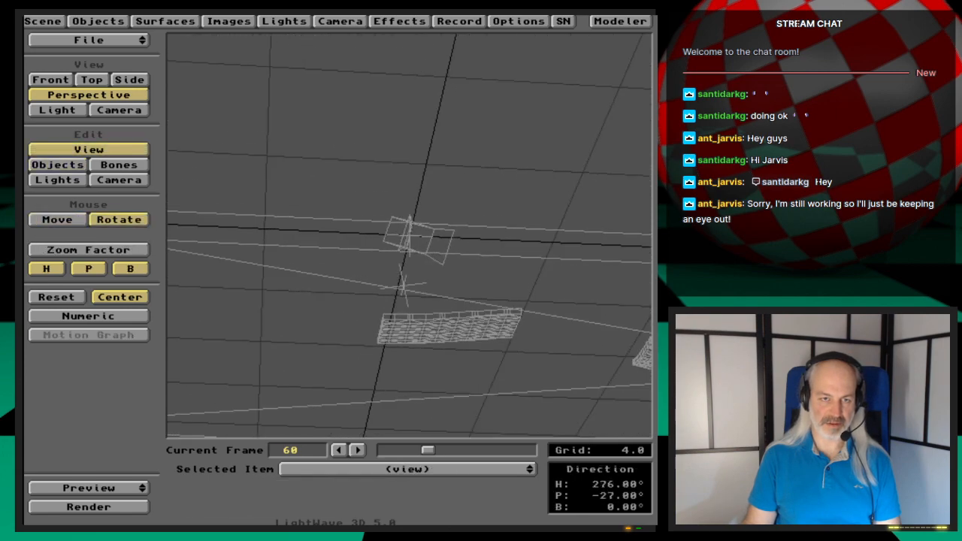
{"action": "key", "text": "o"}
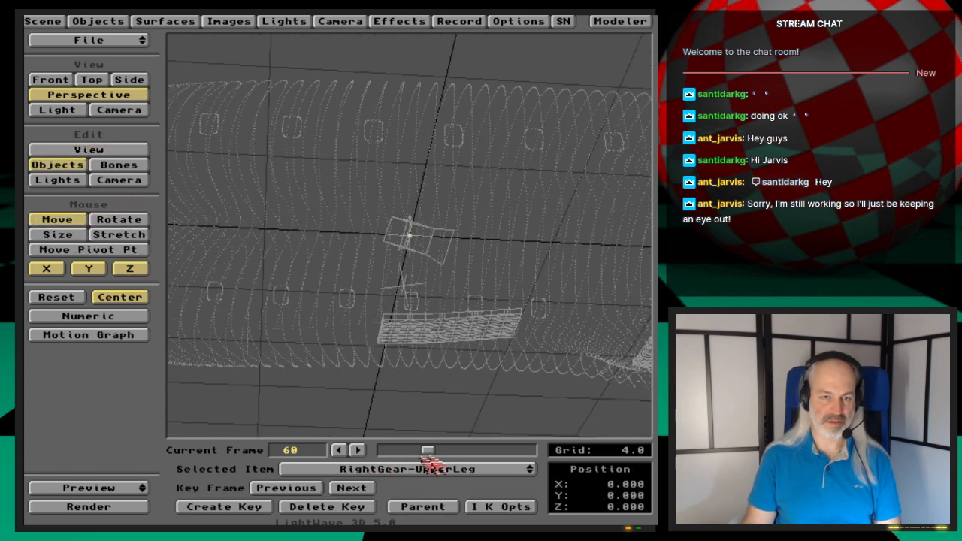
{"action": "key", "text": "v"}
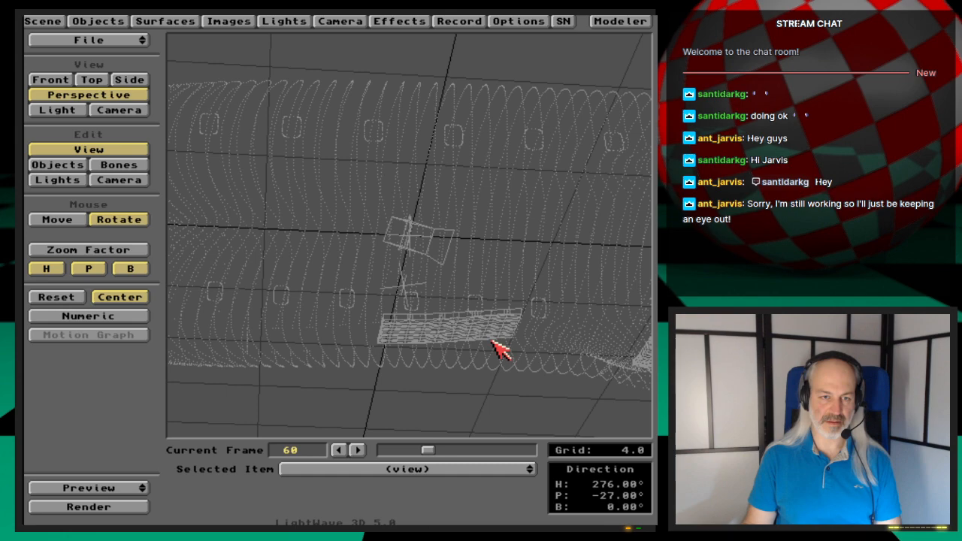
{"action": "key", "text": "o"}
- Move the --RightGearParent-- null to X -2.440 and Z 8.200 over the right upper leg and key it at frame 60
{"action": "left_click", "coordinate": [474, 468]}
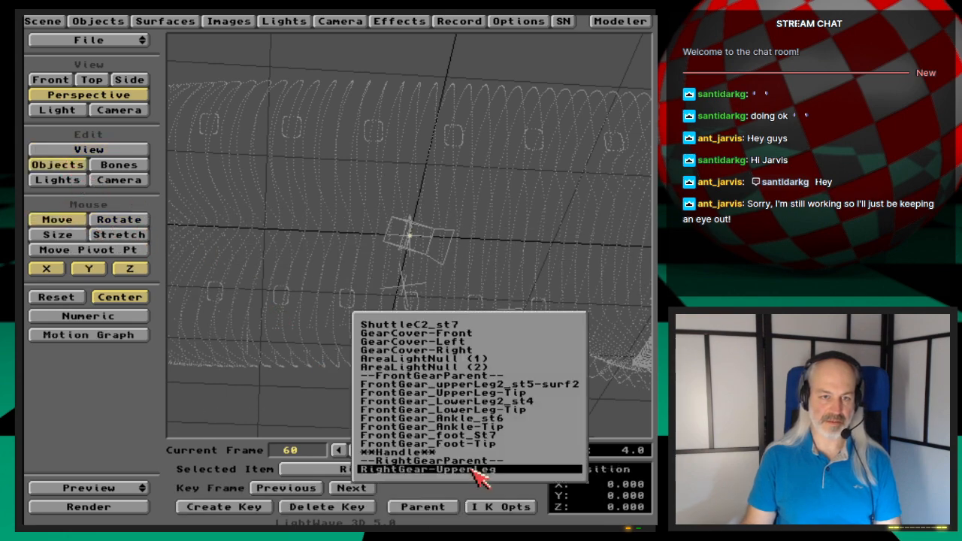
{"action": "left_click", "coordinate": [490, 469]}
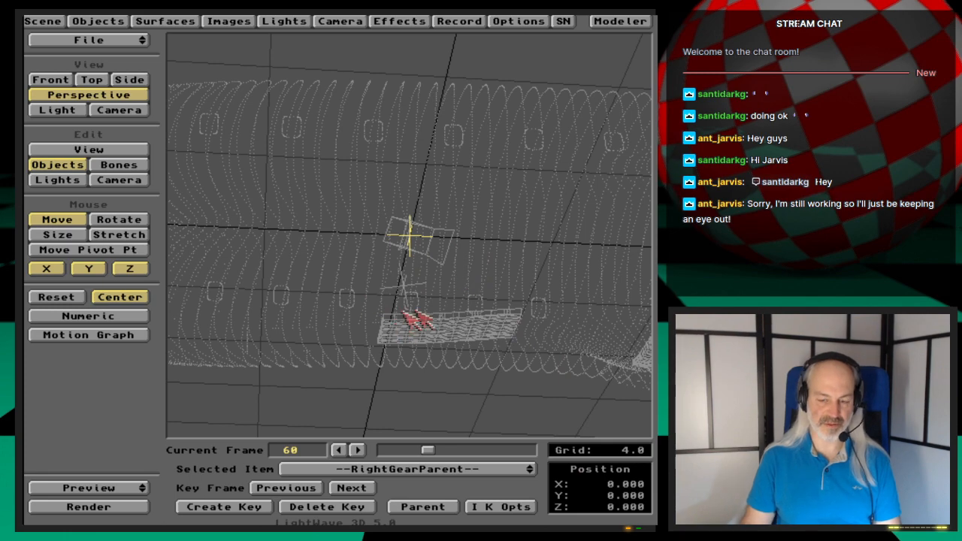
{"action": "key", "text": "2"}
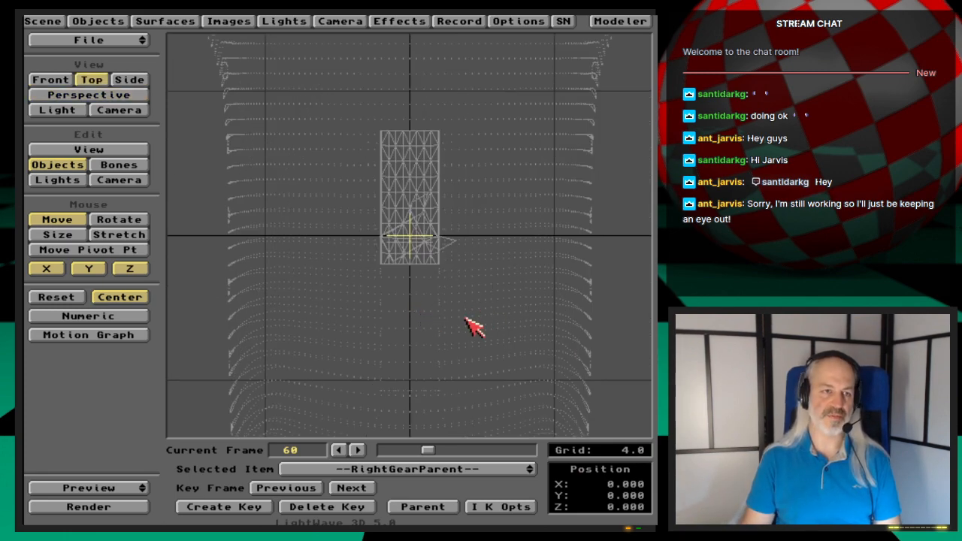
{"action": "left_click_drag", "start_coordinate": [344, 273], "coordinate": [350, 292]}
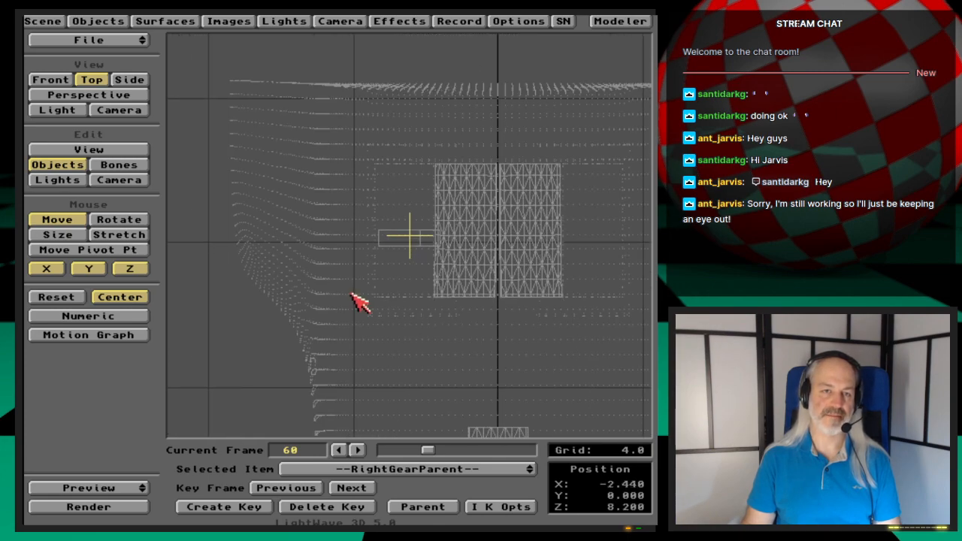
{"action": "key", "text": "Return"}
{"action": "key", "text": "Return"}
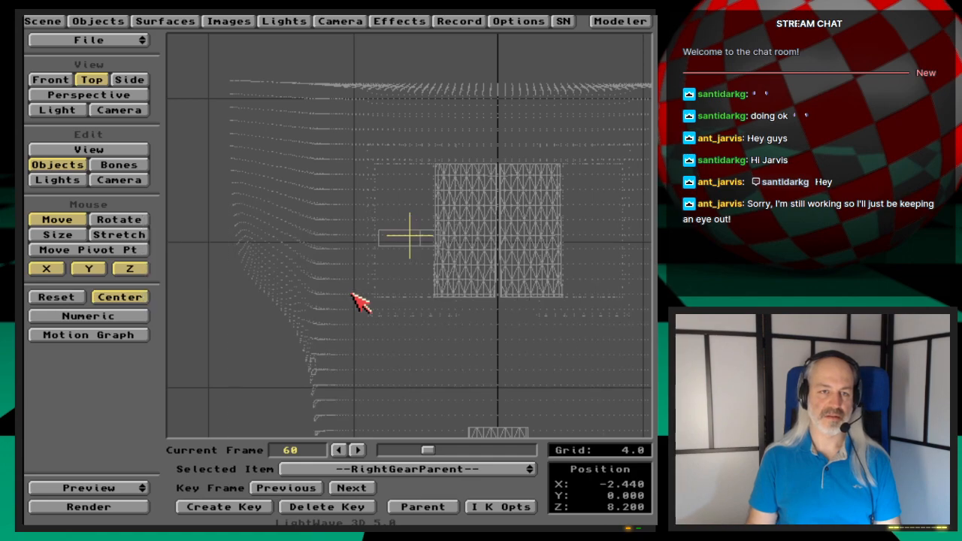
- Lower the --RightGearParent-- null to Y -2.240 at the upper leg's top end and key it at frame 60
{"action": "key", "text": "4"}
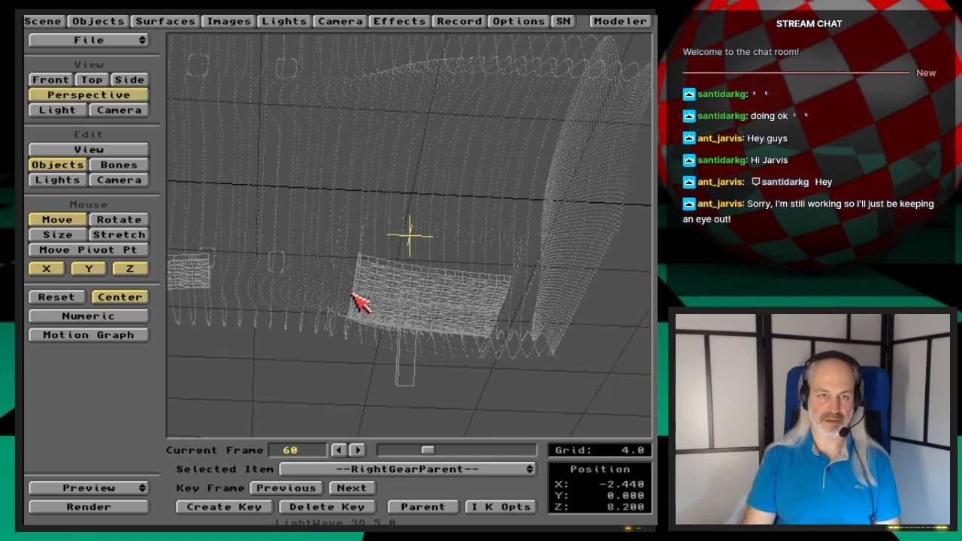
{"action": "key", "text": "v"}
{"action": "left_click_drag", "start_coordinate": [455, 187], "coordinate": [626, 131]}
{"action": "key", "text": "o"}
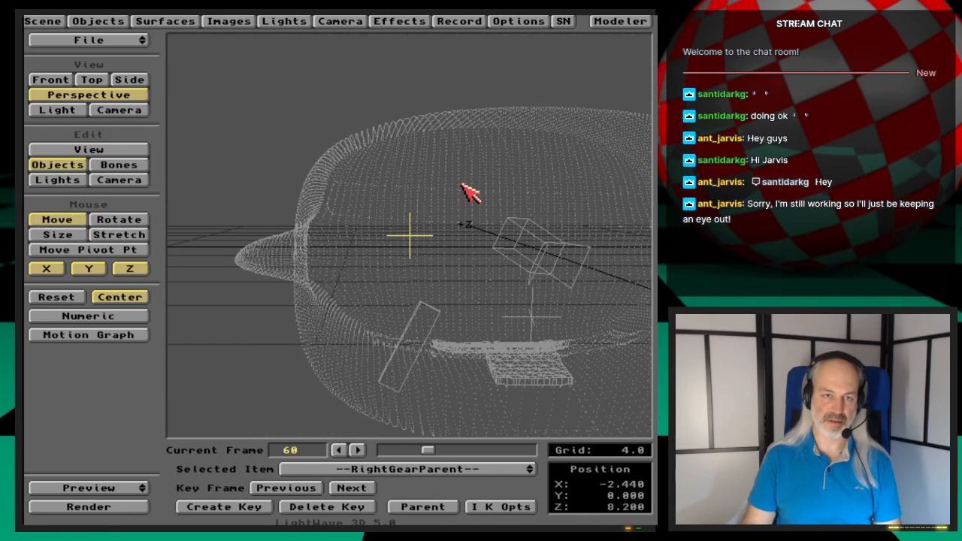
{"action": "key", "text": "v"}
{"action": "left_click_drag", "start_coordinate": [447, 216], "coordinate": [449, 223]}
{"action": "key", "text": "o"}
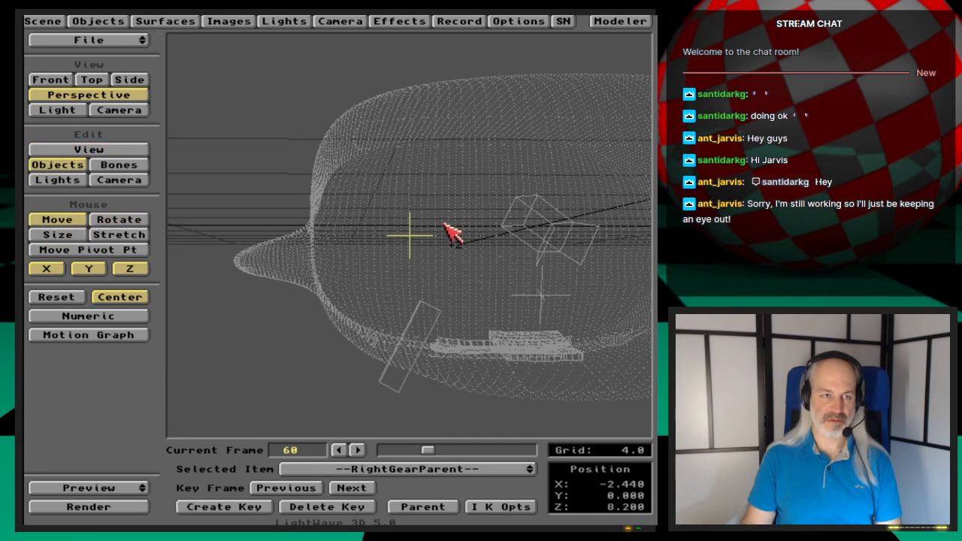
{"action": "right_click_drag", "start_coordinate": [444, 224], "coordinate": [443, 281]}
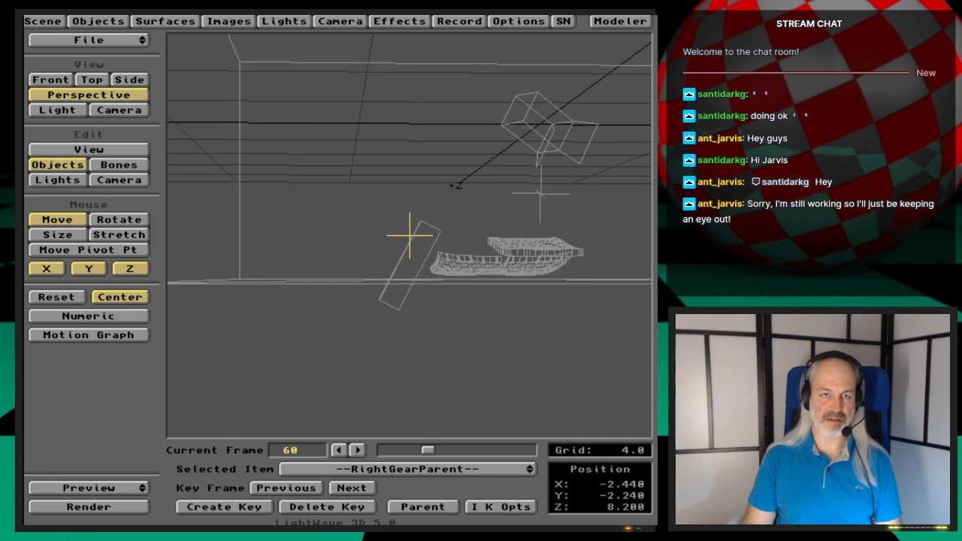
{"action": "key", "text": "Return"}
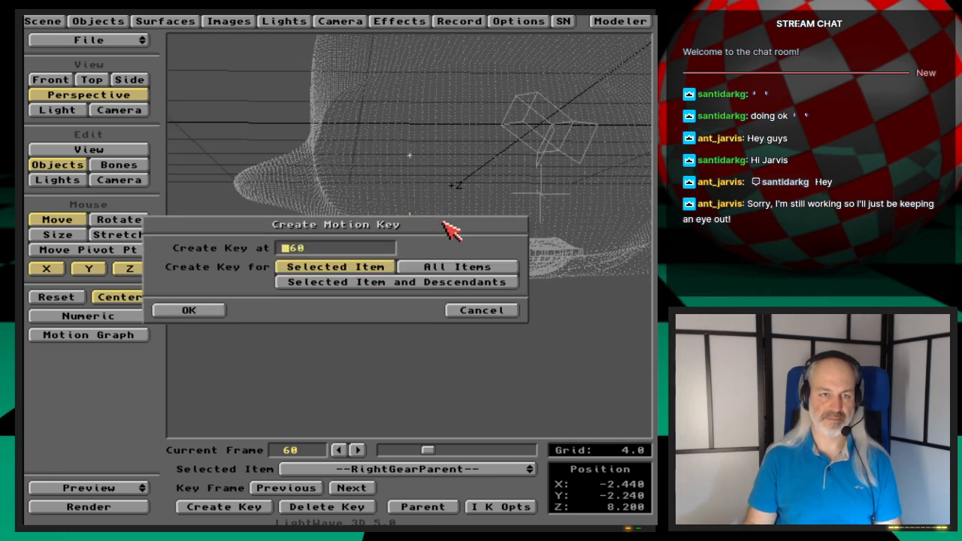
{"action": "key", "text": "Return"}
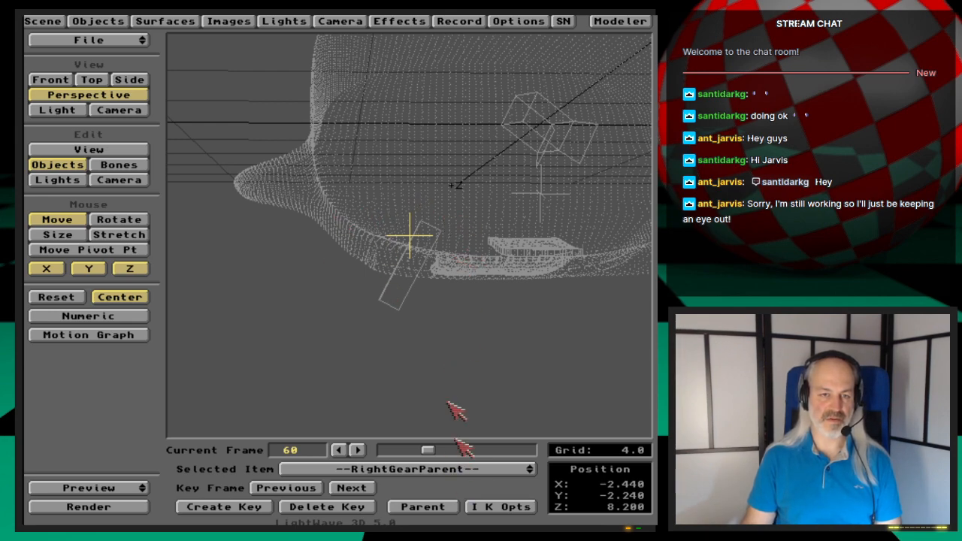
- Parent the RightGear-UpperLeg object to the --RightGearParent-- null
{"action": "mouse_move", "coordinate": [502, 470]}
{"action": "left_mouse_down"}
{"action": "mouse_move", "coordinate": [506, 481]}
{"action": "mouse_move", "coordinate": [508, 472]}
{"action": "left_mouse_up"}
{"action": "left_click", "coordinate": [451, 507]}
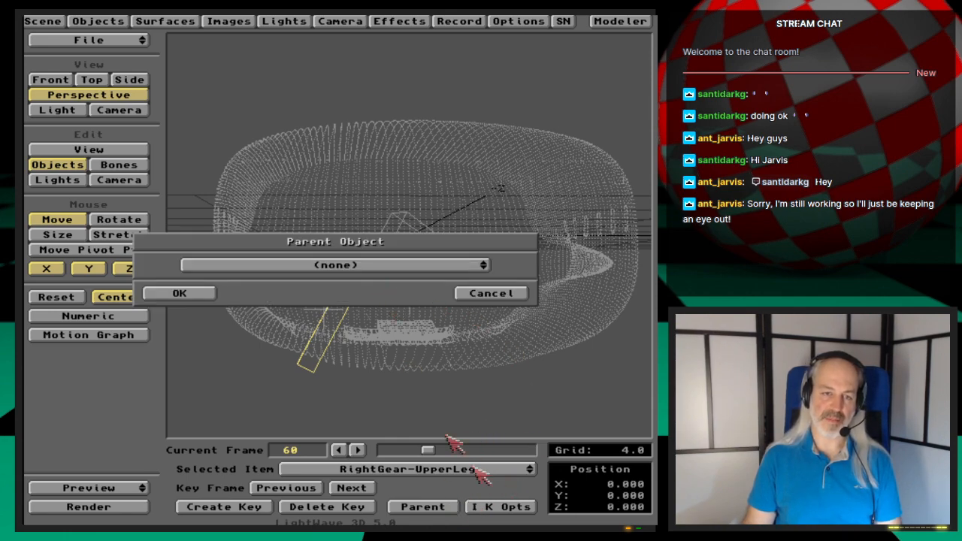
{"action": "left_click", "coordinate": [413, 266]}
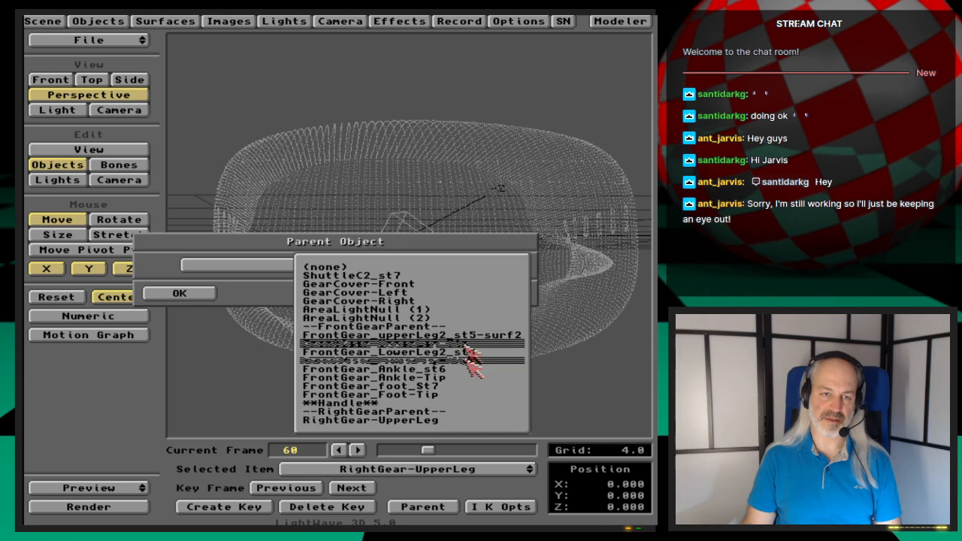
{"action": "left_click", "coordinate": [481, 418]}
{"action": "left_click", "coordinate": [190, 294]}
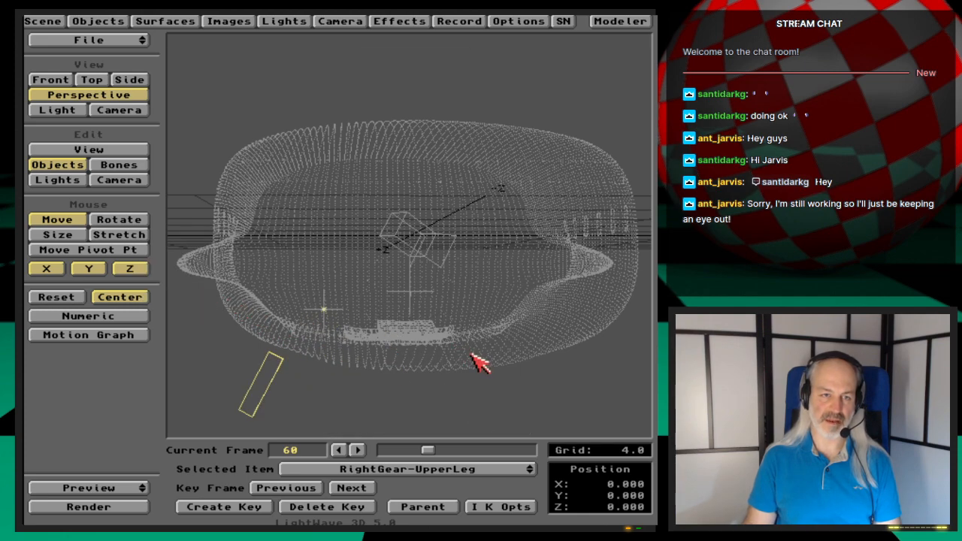
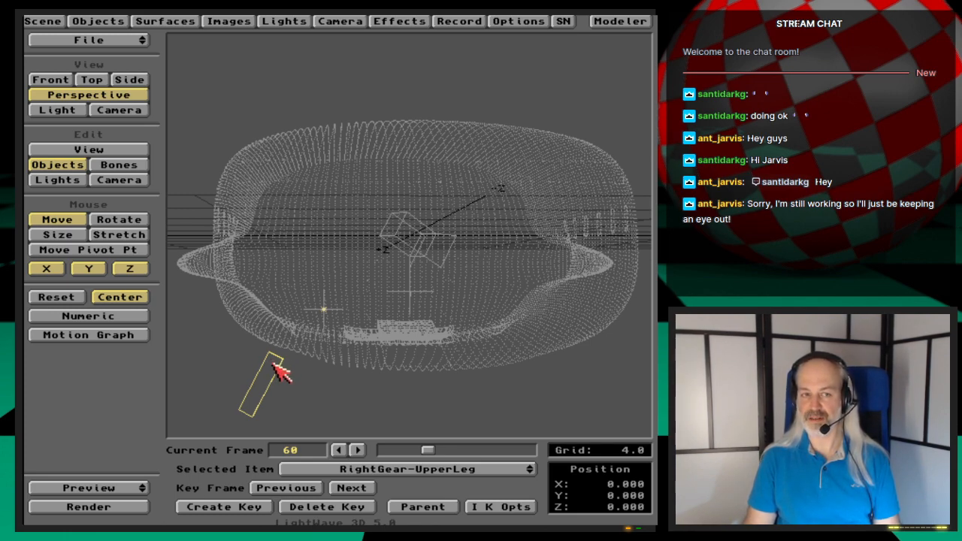
- In Modeler, center the upper leg box in layer 2 and move it so its upper end sits at the origin
{"action": "left_click", "coordinate": [621, 21]}
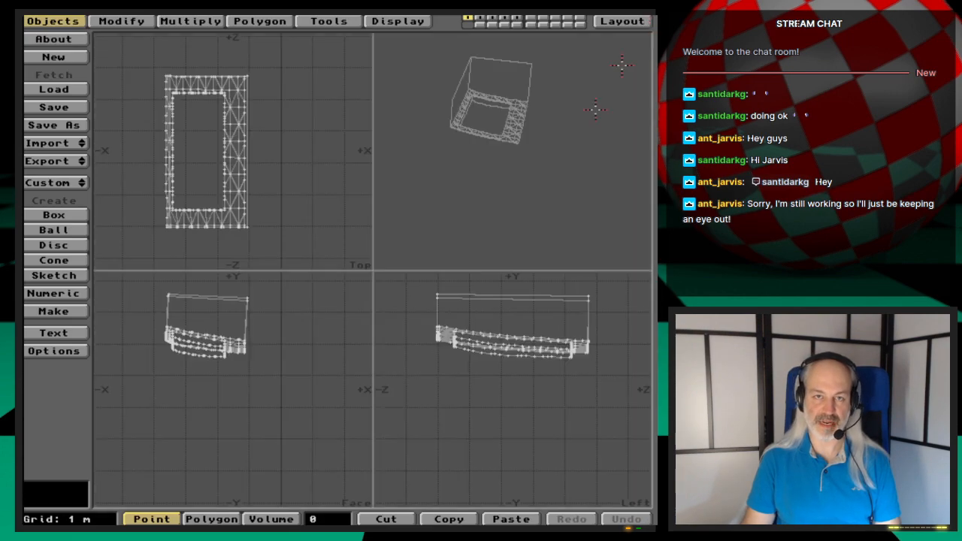
{"action": "key", "text": "2"}
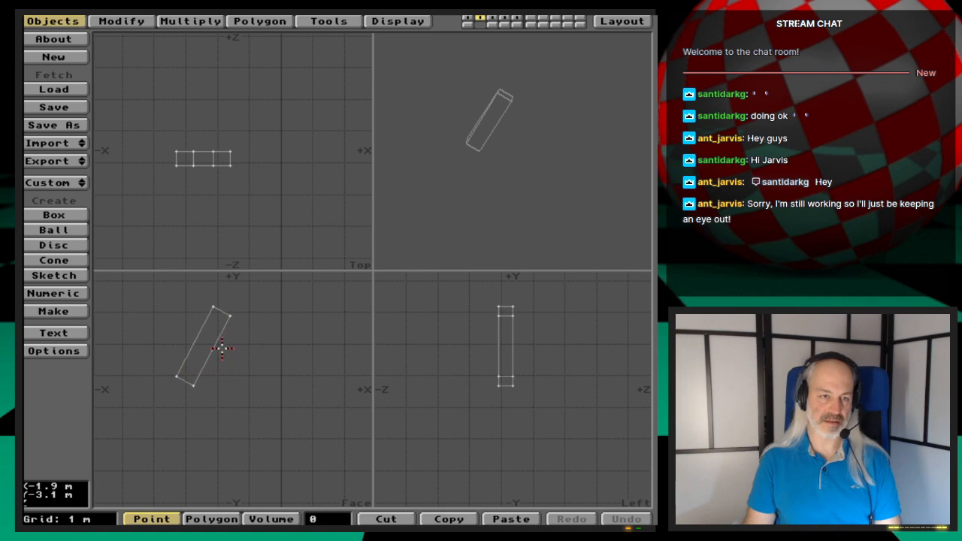
{"action": "key", "text": "F2"}
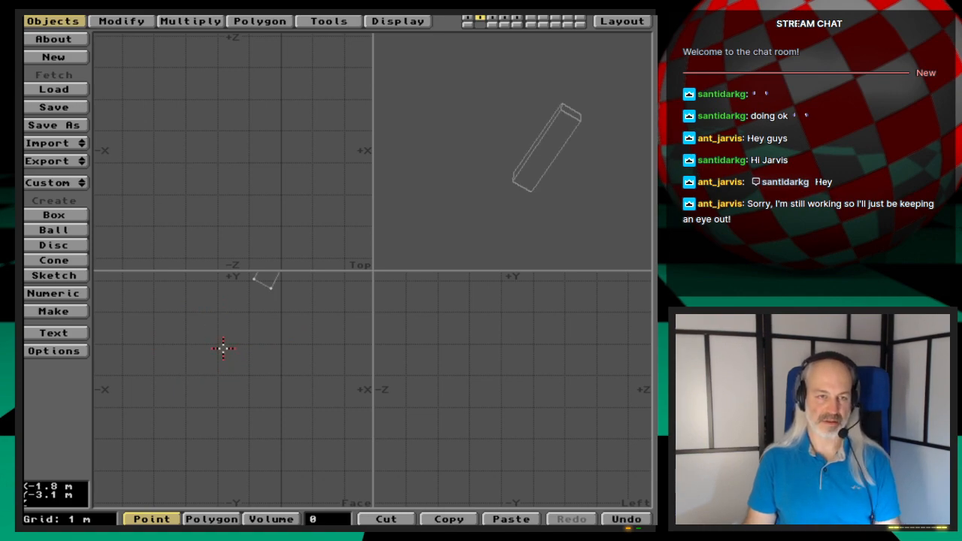
{"action": "key", "text": "a"}
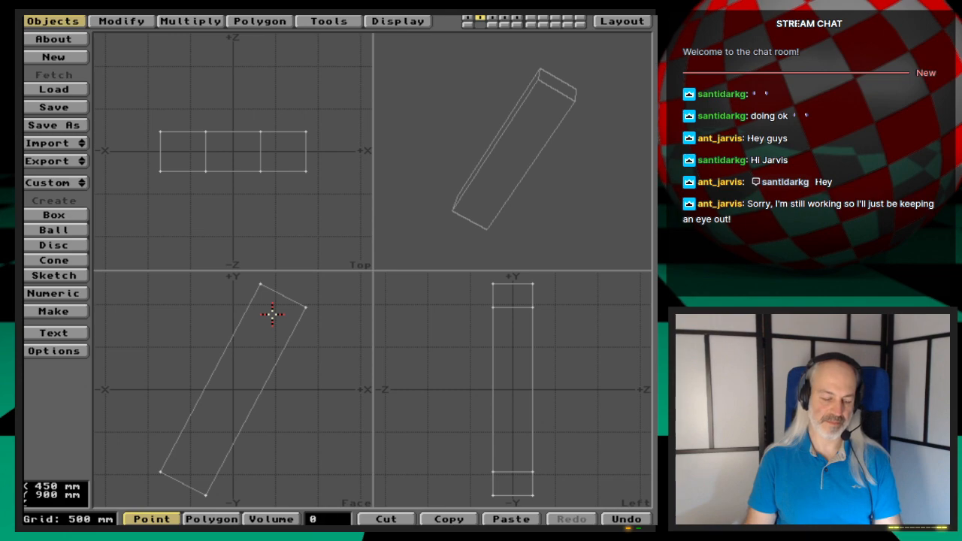
{"action": "key", "text": "t"}
{"action": "left_click_drag", "start_coordinate": [272, 314], "coordinate": [230, 391]}
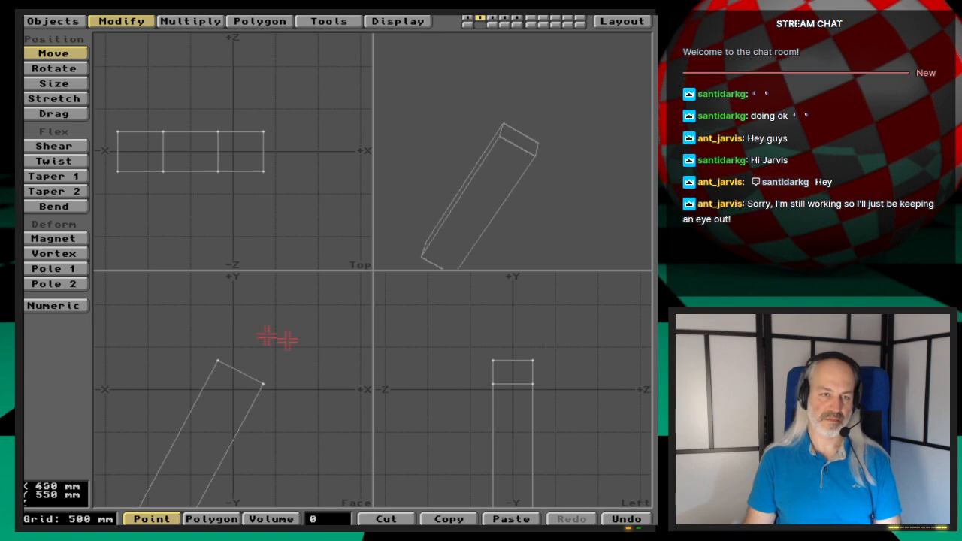
- Export the repositioned upper leg layer to Layout, replacing the RightGear-UpperLeg object
{"action": "key", "text": "space"}
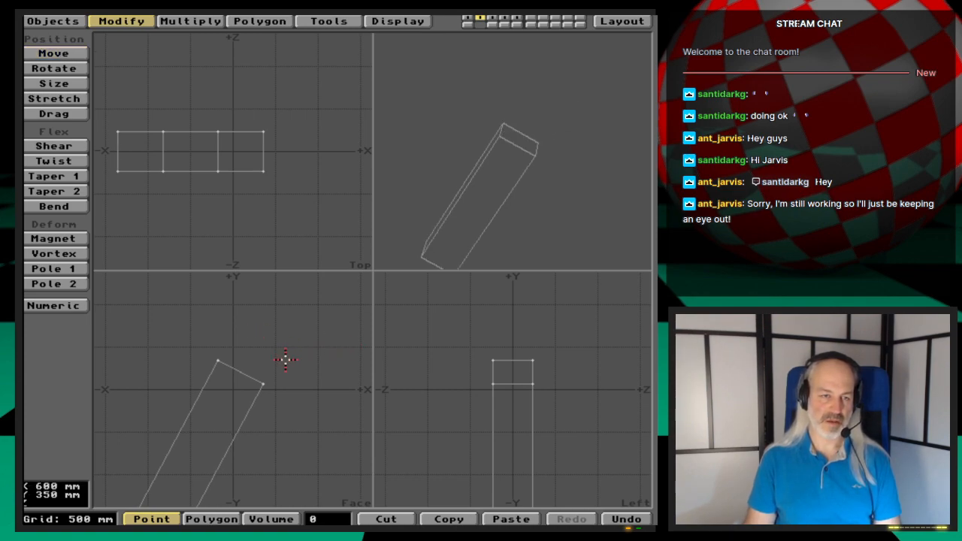
{"action": "key", "text": "u"}
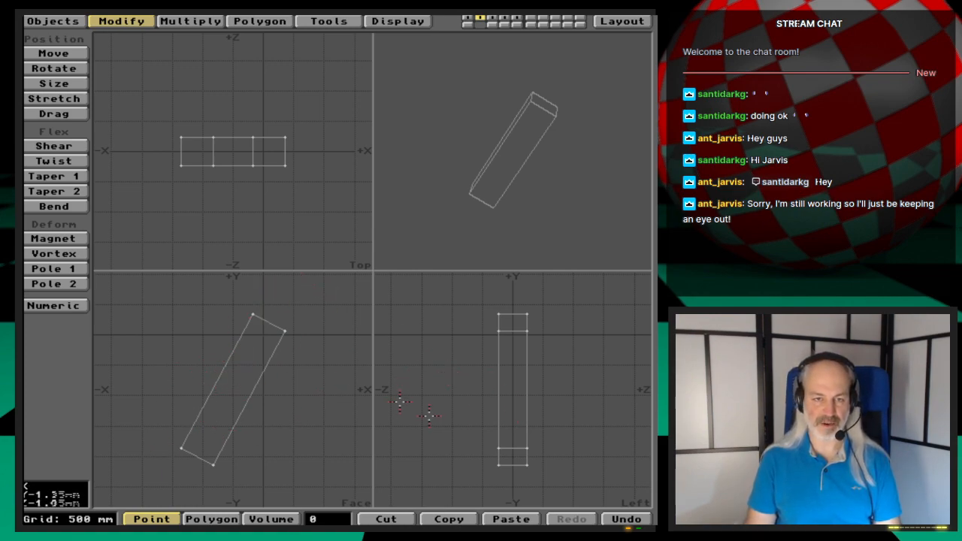
{"action": "left_click", "coordinate": [53, 21]}
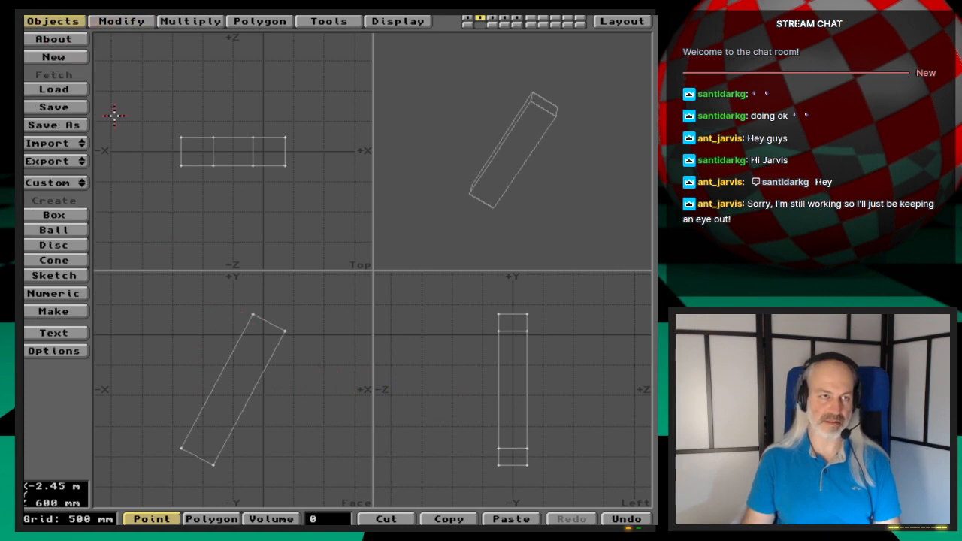
{"action": "left_click", "coordinate": [76, 161]}
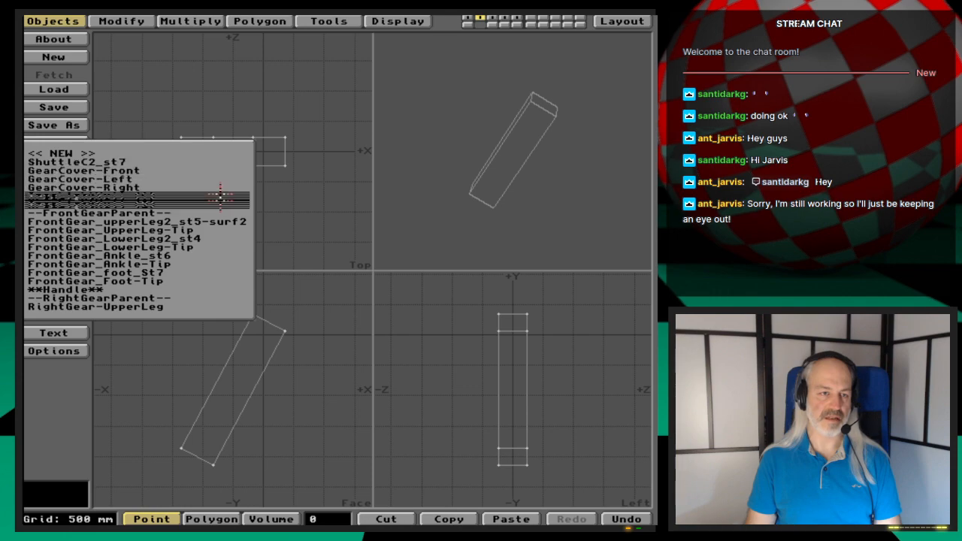
{"action": "left_click", "coordinate": [218, 306]}
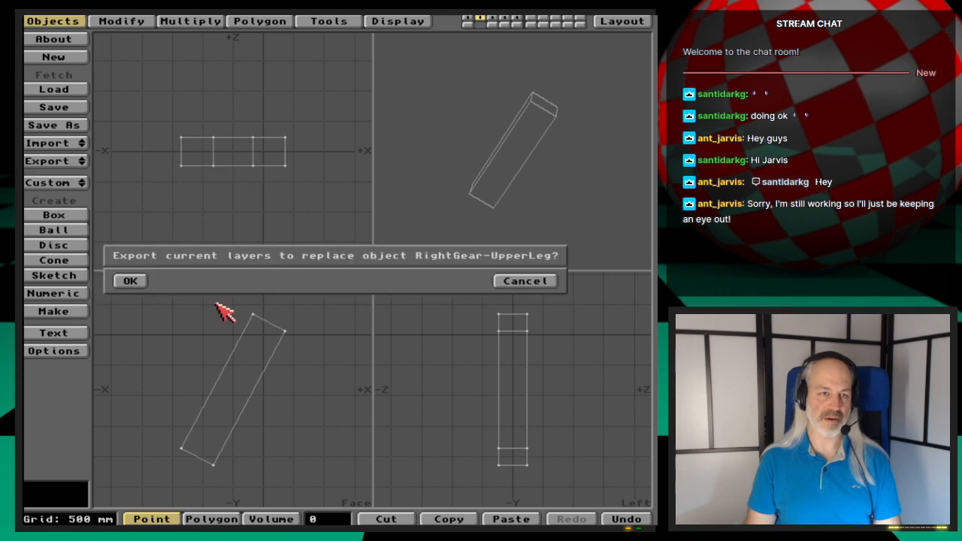
{"action": "left_click", "coordinate": [130, 281]}
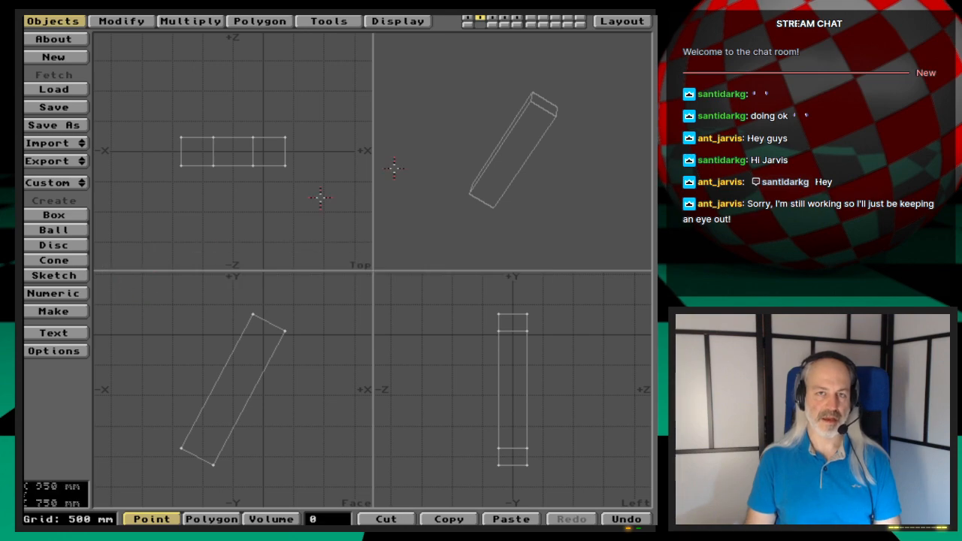
- Switch to Layout and save the RightGear-UpperLeg object, overwriting its existing file in 3D:webcast/Ep.38/Objects
{"action": "left_click", "coordinate": [629, 22]}
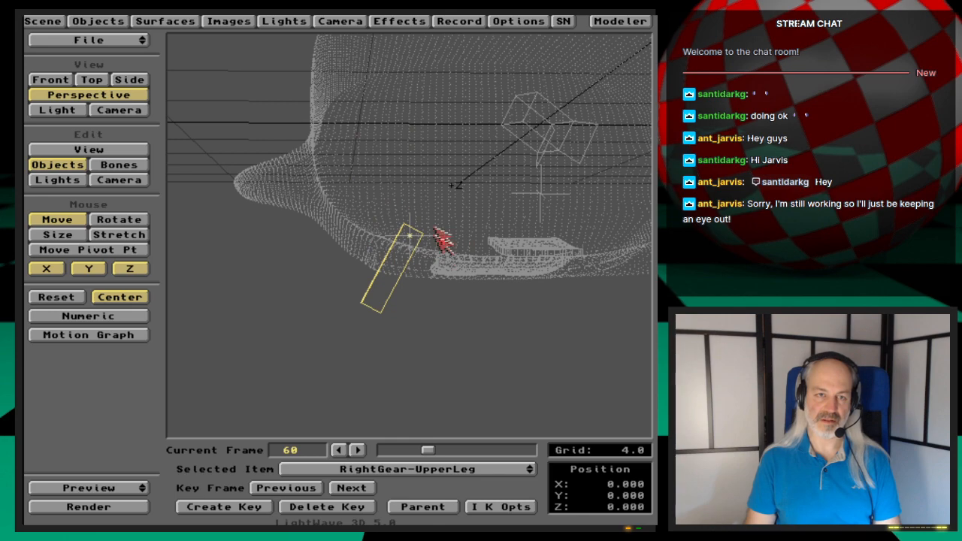
{"action": "left_click", "coordinate": [113, 22]}
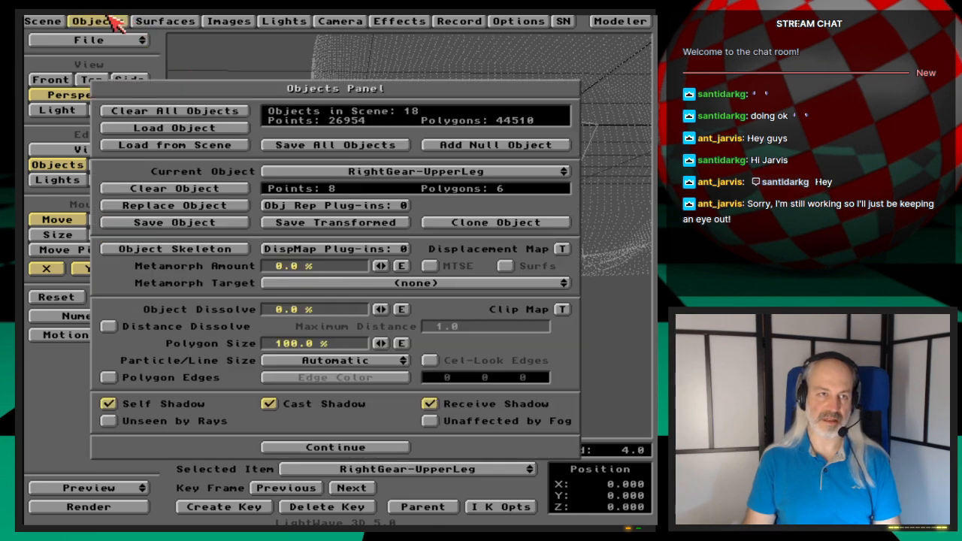
{"action": "left_click", "coordinate": [458, 172]}
{"action": "left_click", "coordinate": [454, 173]}
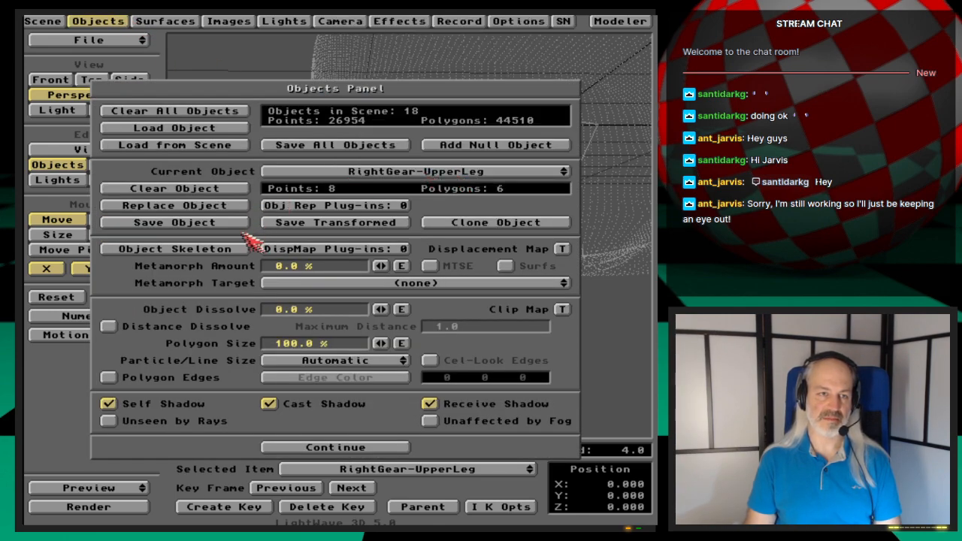
{"action": "left_click", "coordinate": [239, 224]}
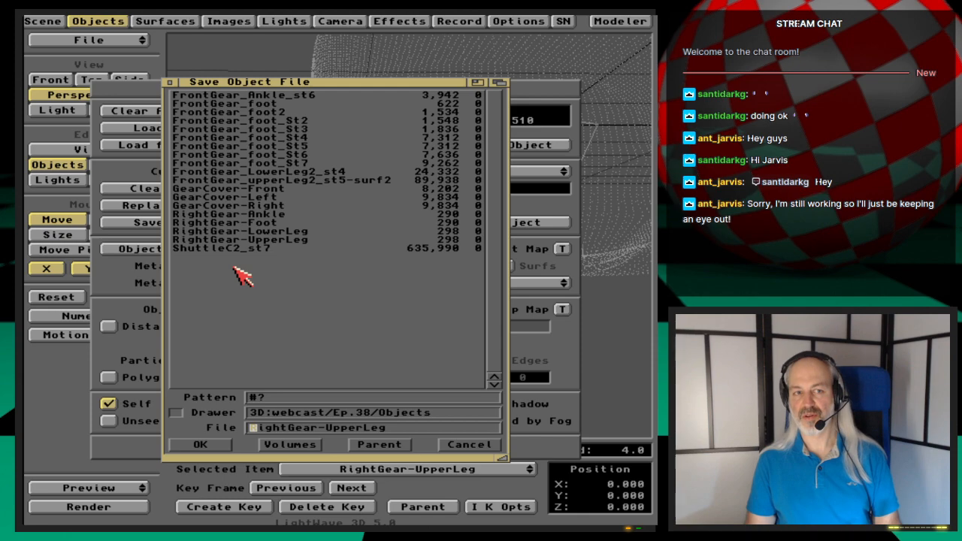
{"action": "left_click", "coordinate": [217, 445]}
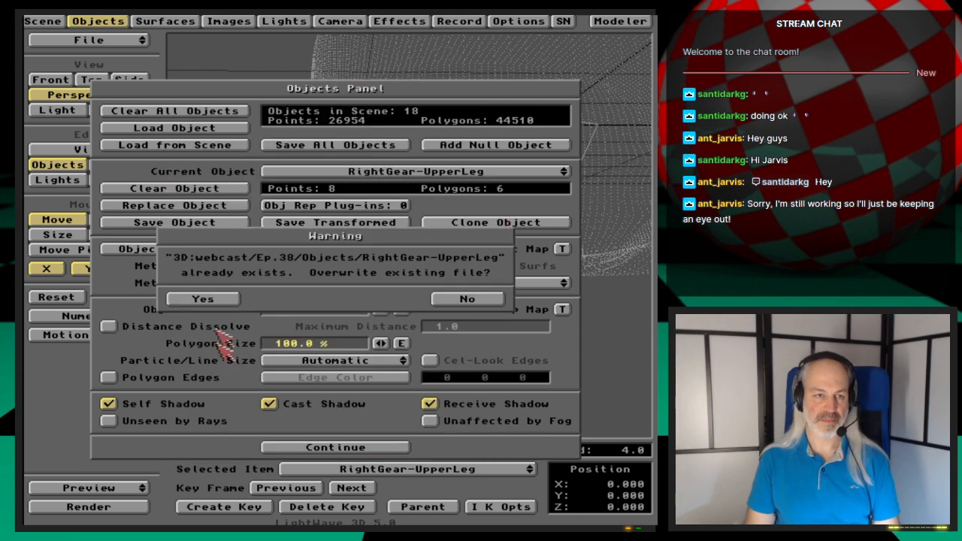
{"action": "left_click", "coordinate": [219, 300]}
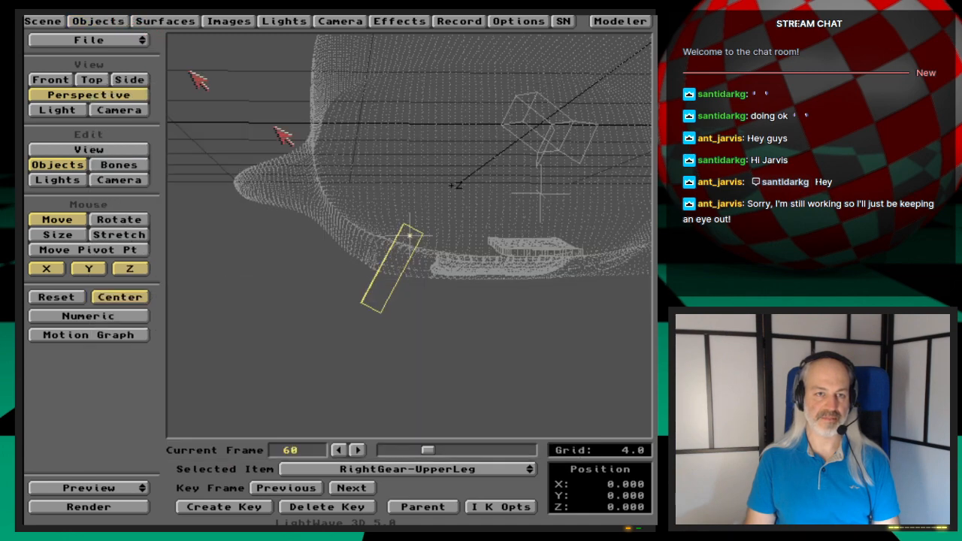
{"action": "left_click", "coordinate": [117, 22]}
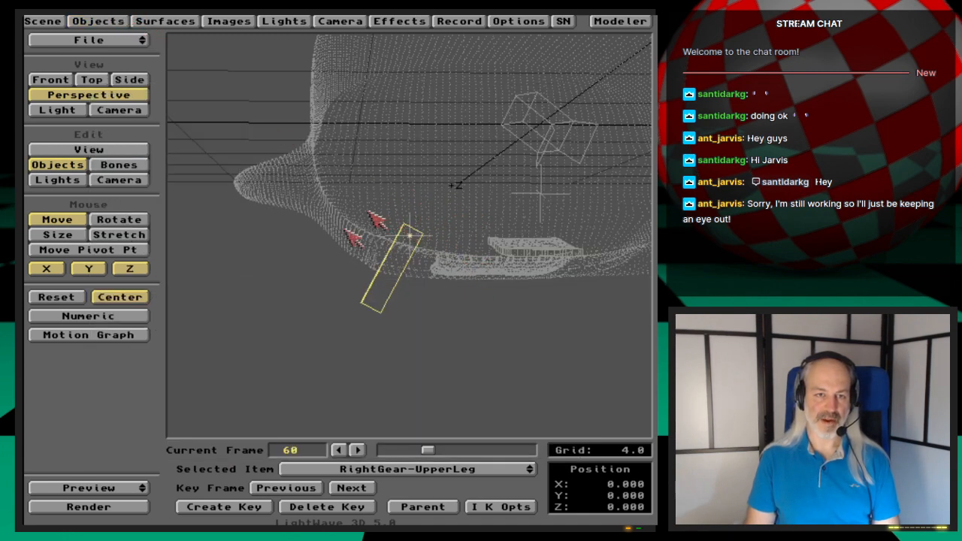
- Add a null object to the scene and name it RightGear-Knee
{"action": "left_click", "coordinate": [115, 21]}
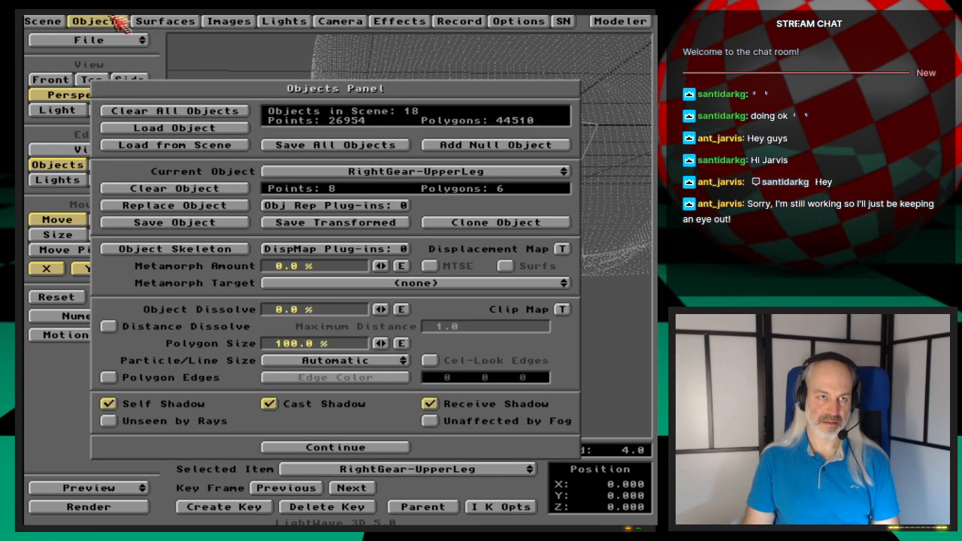
{"action": "left_click", "coordinate": [514, 148]}
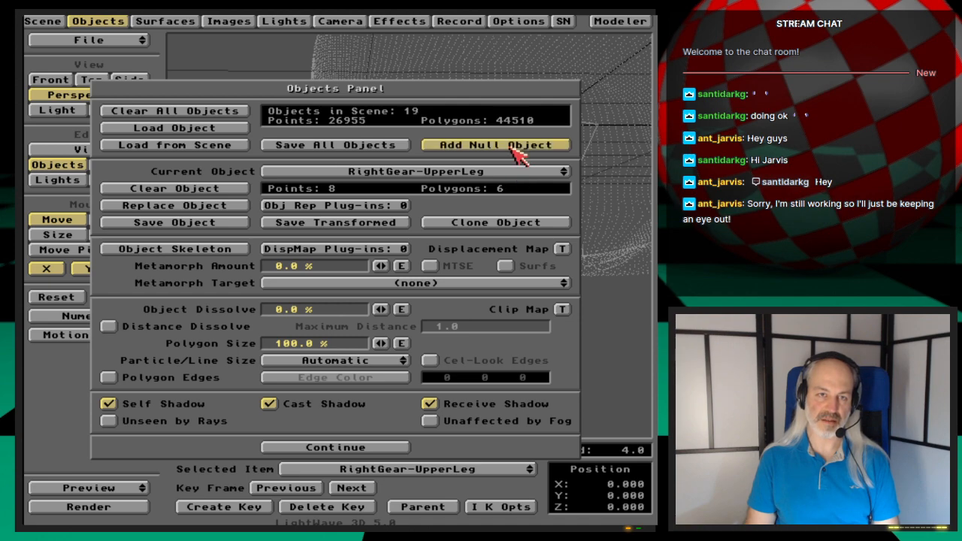
{"action": "left_click", "coordinate": [200, 224]}
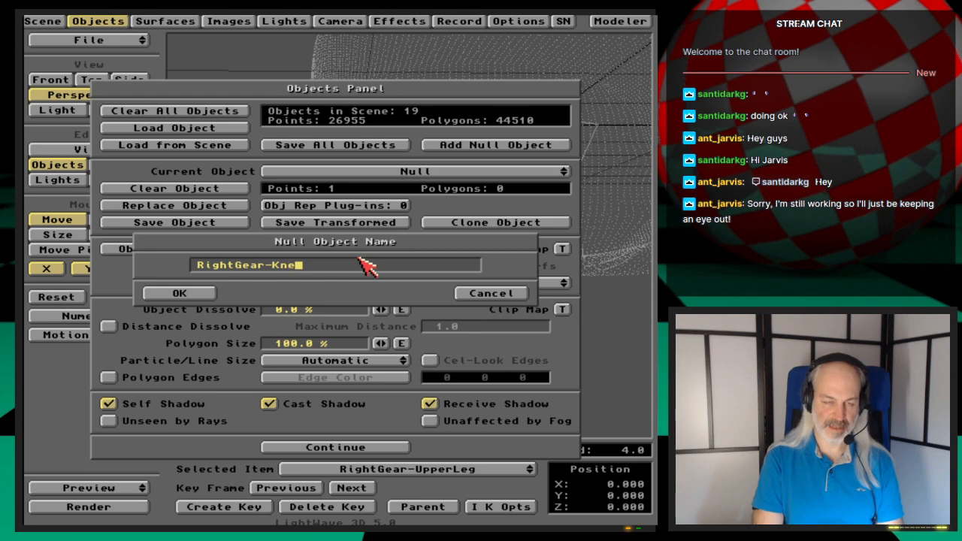
{"action": "key", "text": "Return"}
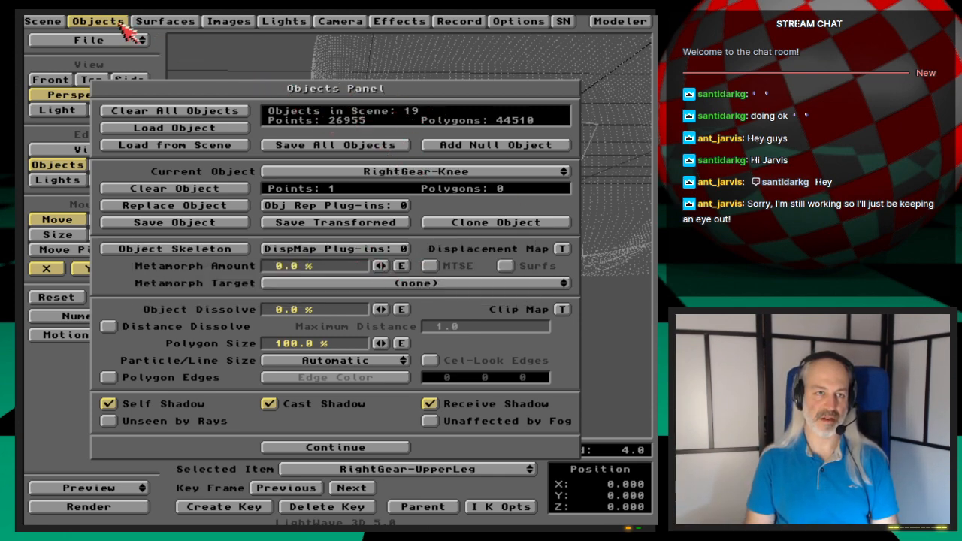
{"action": "left_click", "coordinate": [119, 23]}
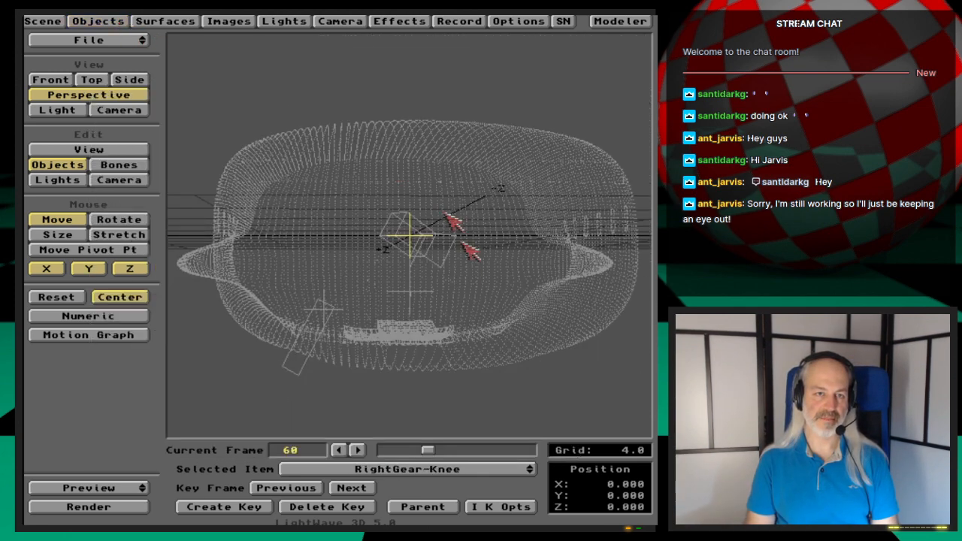
- Parent the RightGear-Knee null to the RightGear-UpperLeg object
{"action": "left_click", "coordinate": [419, 506]}
{"action": "left_click_drag", "start_coordinate": [387, 259], "coordinate": [453, 423]}
{"action": "left_click", "coordinate": [190, 294]}
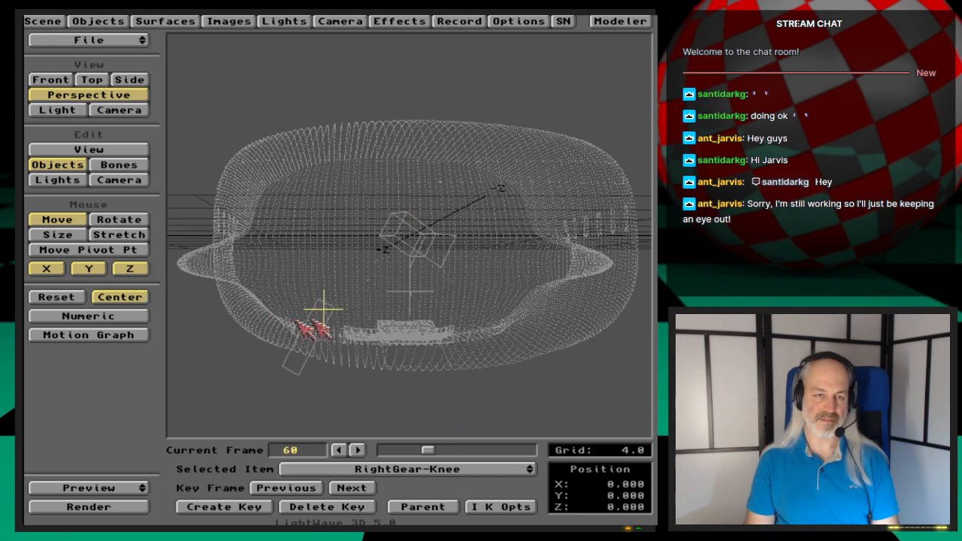
- Move the RightGear-Knee null to X -1.120 and Y -2.040 at the upper leg's lower end and key it at frame 60
{"action": "key", "text": "2"}
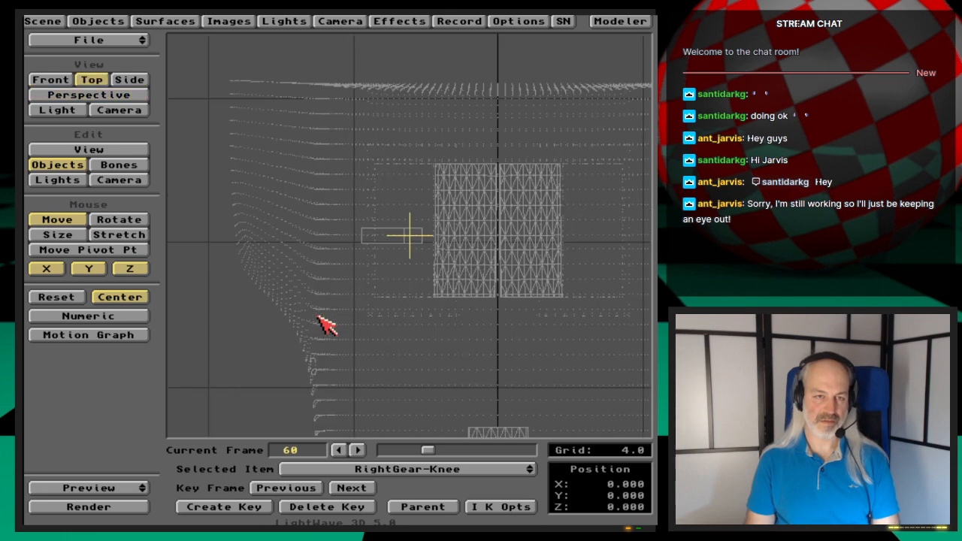
{"action": "key", "text": "1"}
{"action": "key", "text": "period"}
{"action": "key", "text": "period"}
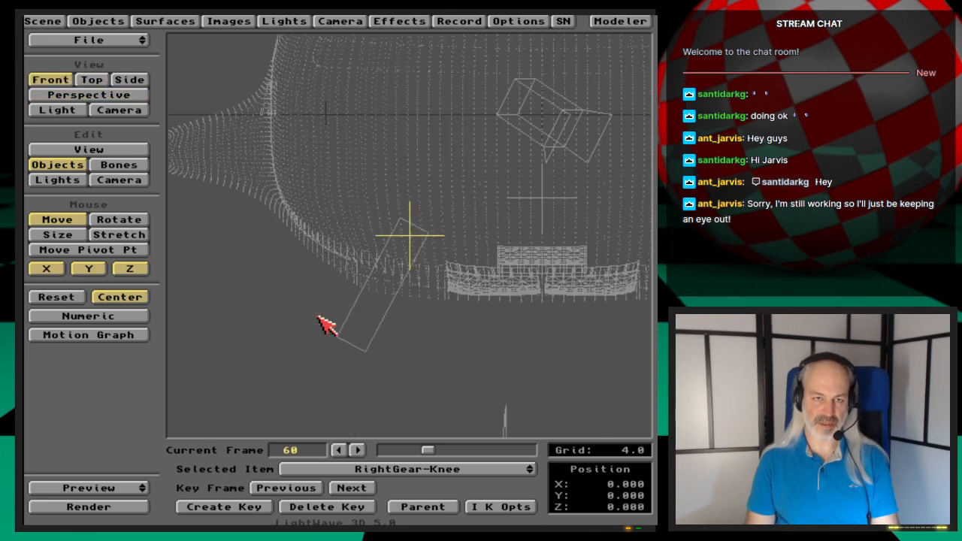
{"action": "left_click_drag", "start_coordinate": [369, 266], "coordinate": [327, 391]}
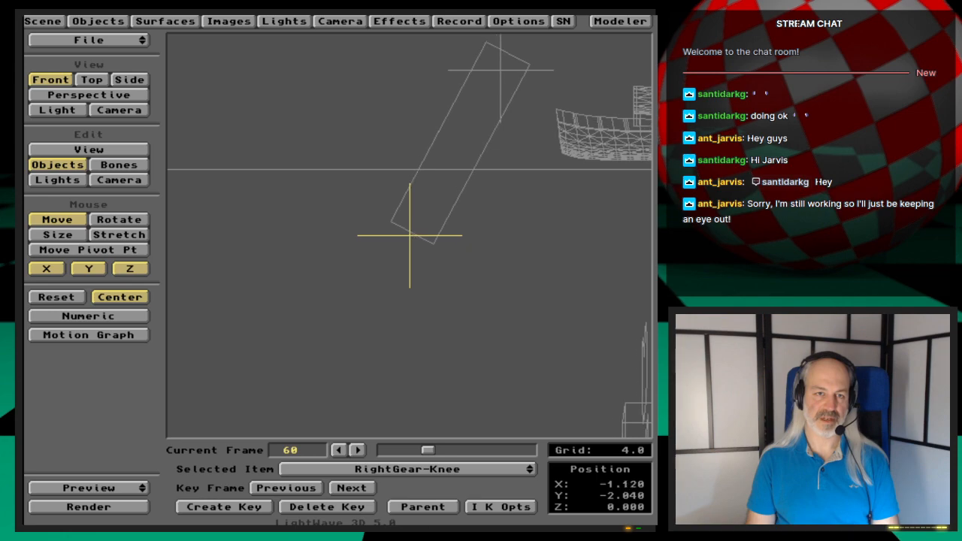
{"action": "key", "text": "Return"}
{"action": "key", "text": "Return"}
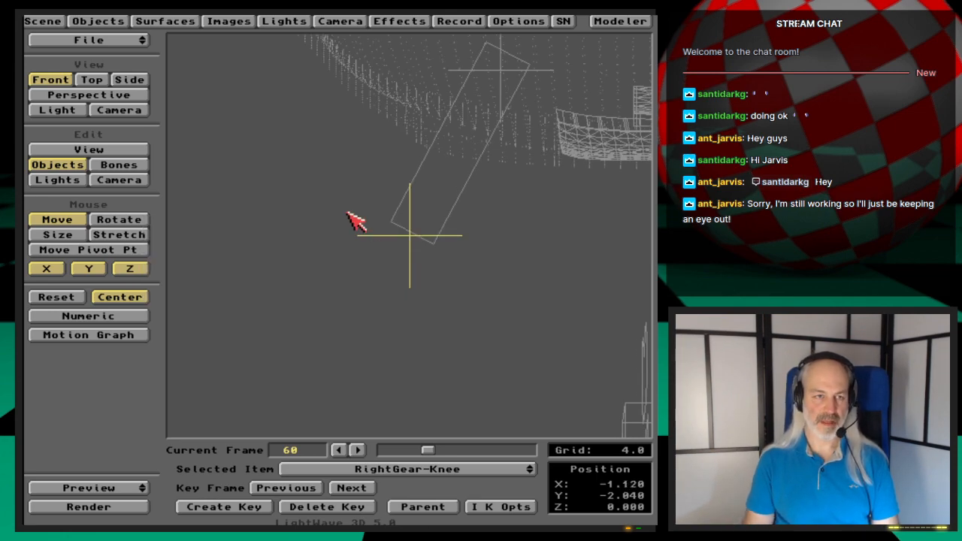
- Examine the knee null's placement on the upper leg from the side, front and perspective views
{"action": "key", "text": "3"}
{"action": "key", "text": "1"}
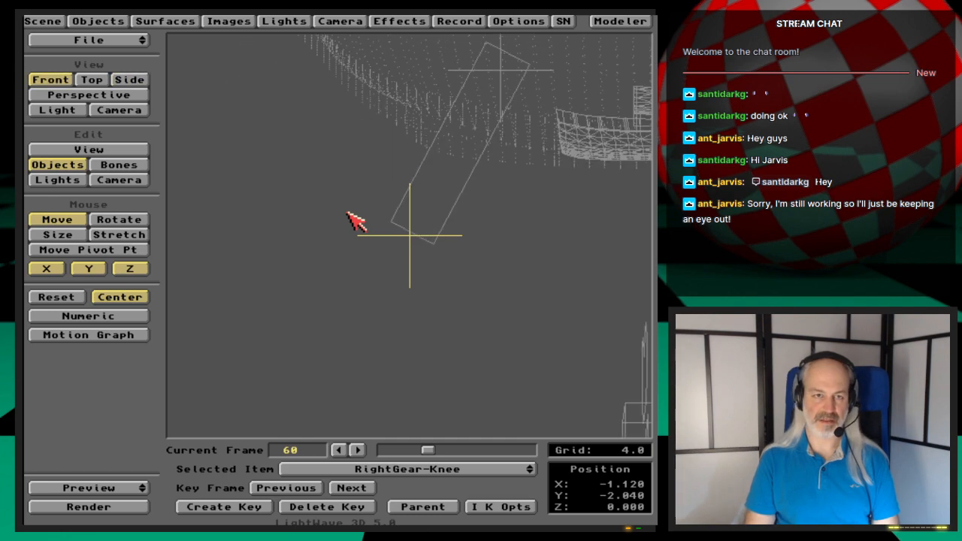
{"action": "key", "text": "3"}
{"action": "key", "text": "1"}
{"action": "key", "text": "3"}
{"action": "key", "text": "4"}
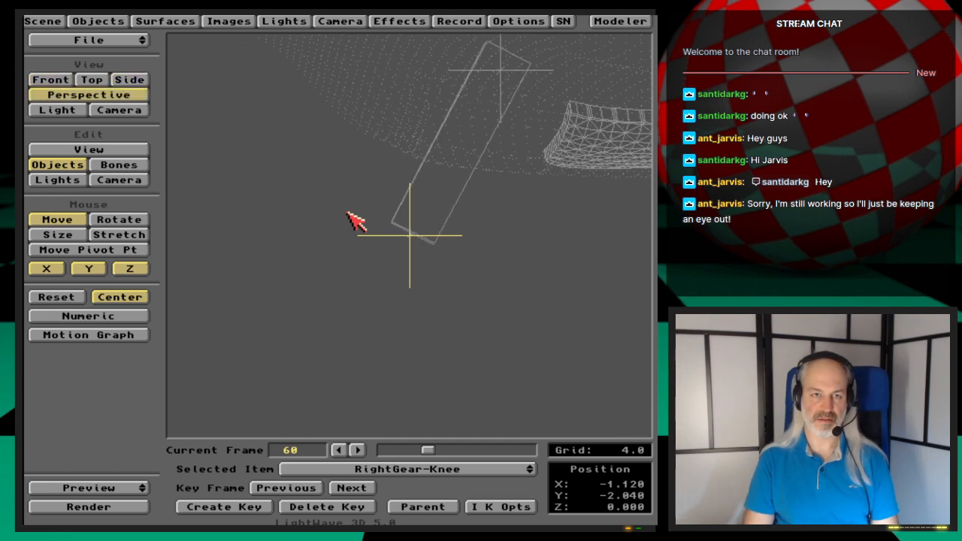
{"action": "key", "text": "v"}
{"action": "left_click_drag", "start_coordinate": [399, 201], "coordinate": [310, 218]}
{"action": "key", "text": "o"}
{"action": "key", "text": "v"}
{"action": "key", "text": "o"}
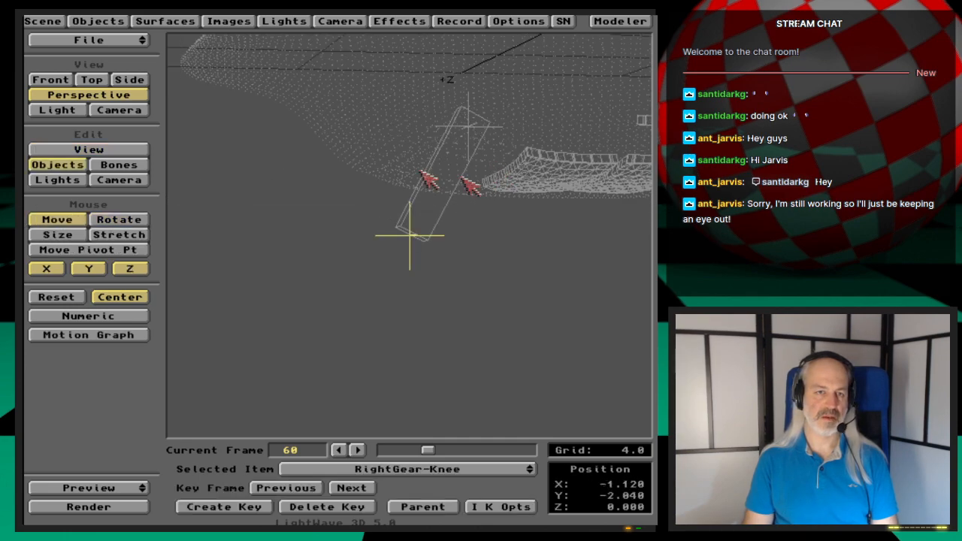
- Load the RightGear-LowerLeg object into the scene
{"action": "left_click", "coordinate": [119, 23]}
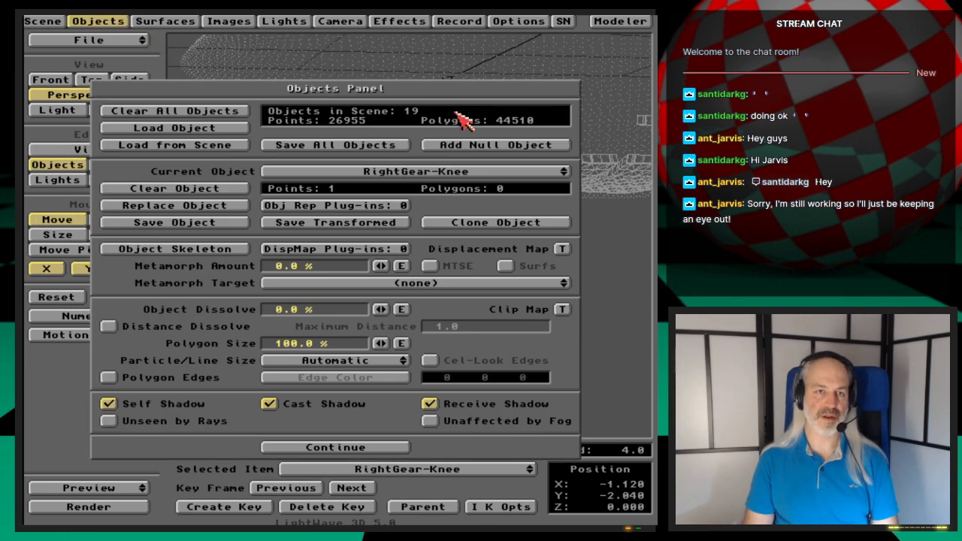
{"action": "left_click", "coordinate": [205, 129]}
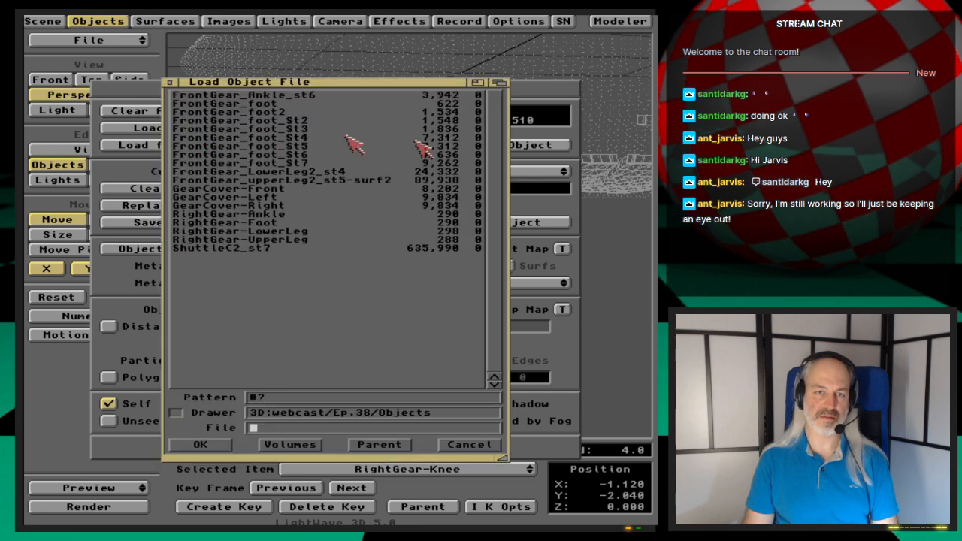
{"action": "double_click", "coordinate": [293, 231]}
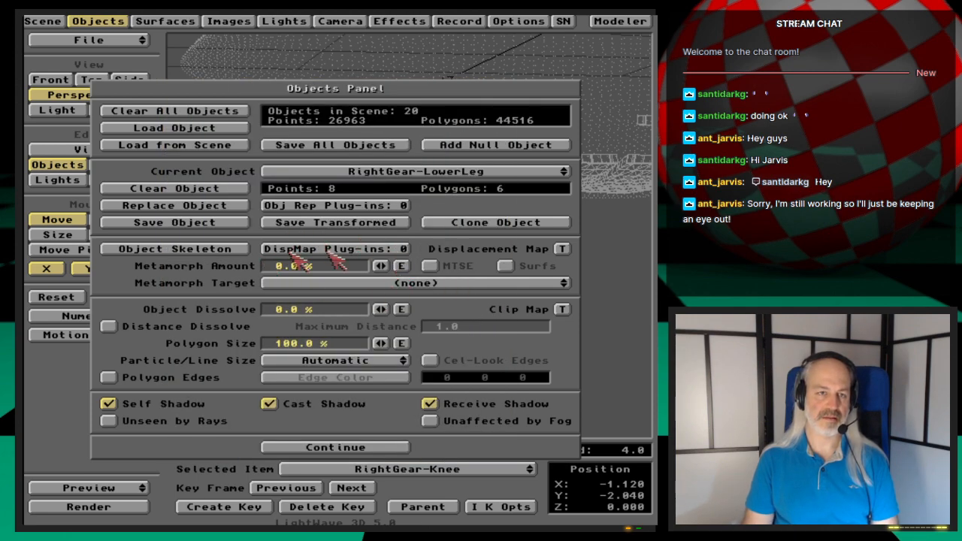
{"action": "left_click", "coordinate": [96, 21]}
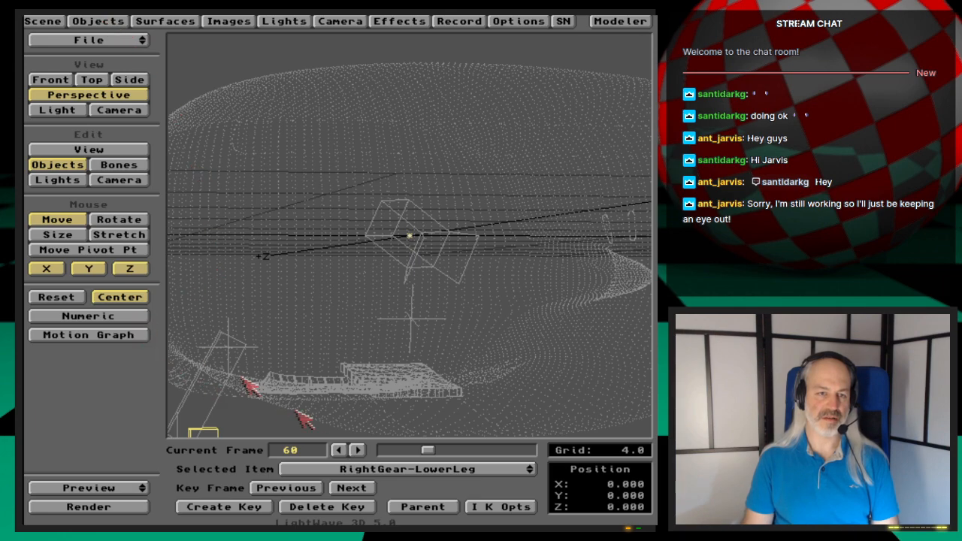
- Parent the RightGear-LowerLeg object to the RightGear-Knee null and turn off view centering
{"action": "left_click", "coordinate": [426, 507]}
{"action": "left_click_drag", "start_coordinate": [398, 268], "coordinate": [418, 432]}
{"action": "left_click", "coordinate": [202, 295]}
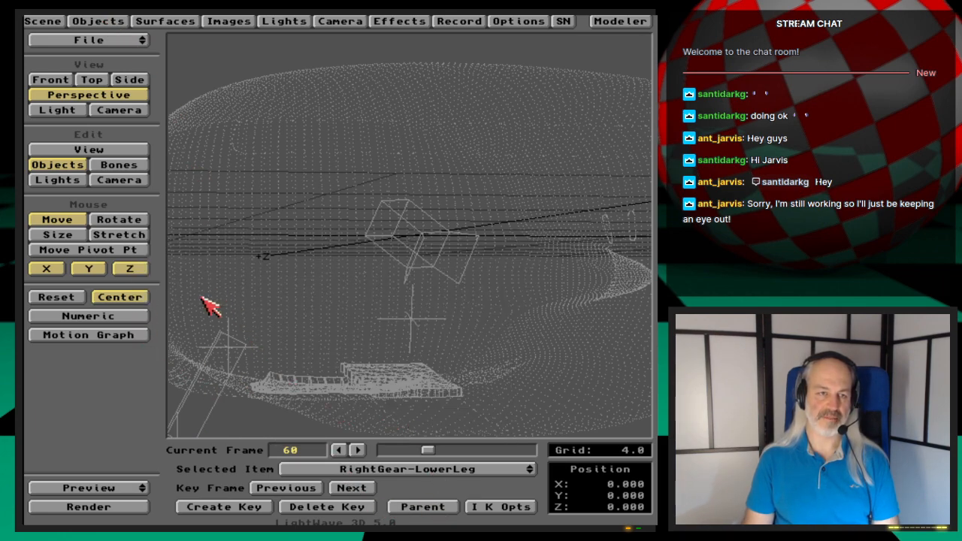
{"action": "left_click", "coordinate": [134, 297]}
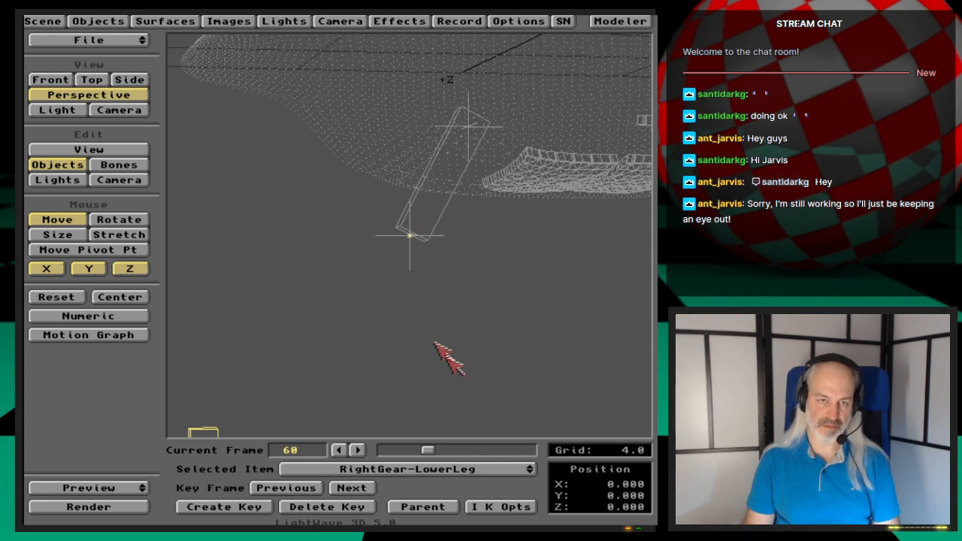
- Switch to Modeler and center the lower leg box in layer 3 at the origin
{"action": "left_click", "coordinate": [624, 22]}
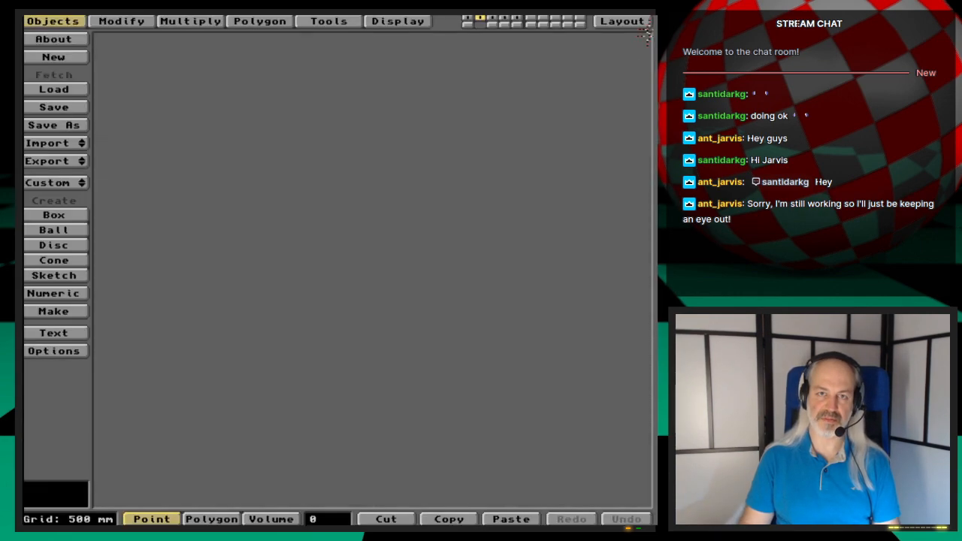
{"action": "key", "text": "3"}
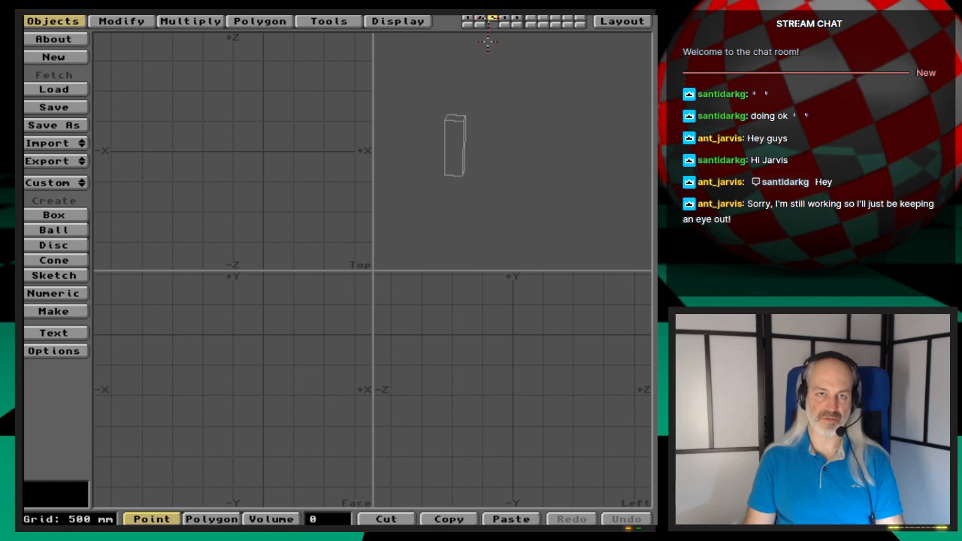
{"action": "key", "text": "v"}
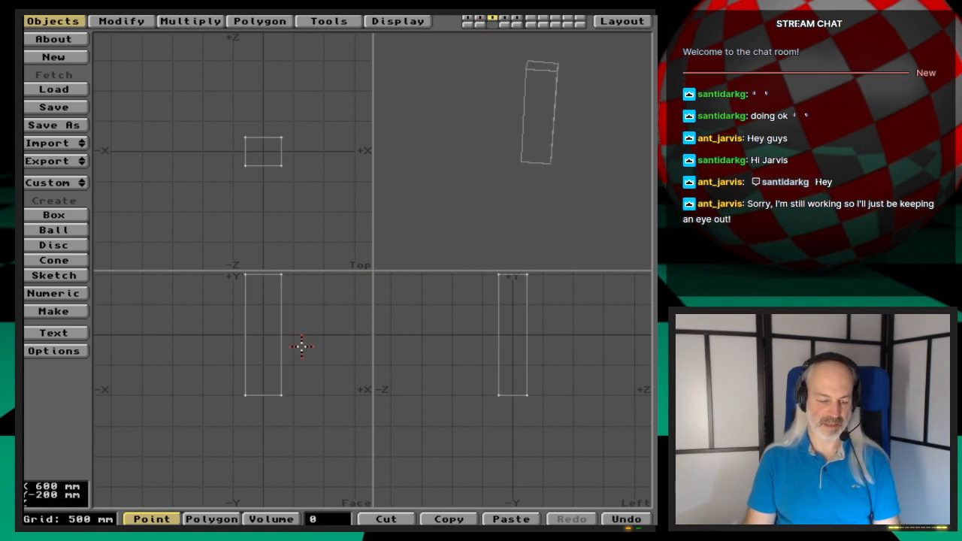
- Move the lower leg box down 900 mm in Y so its upper end sits just above the origin
{"action": "key", "text": "a"}
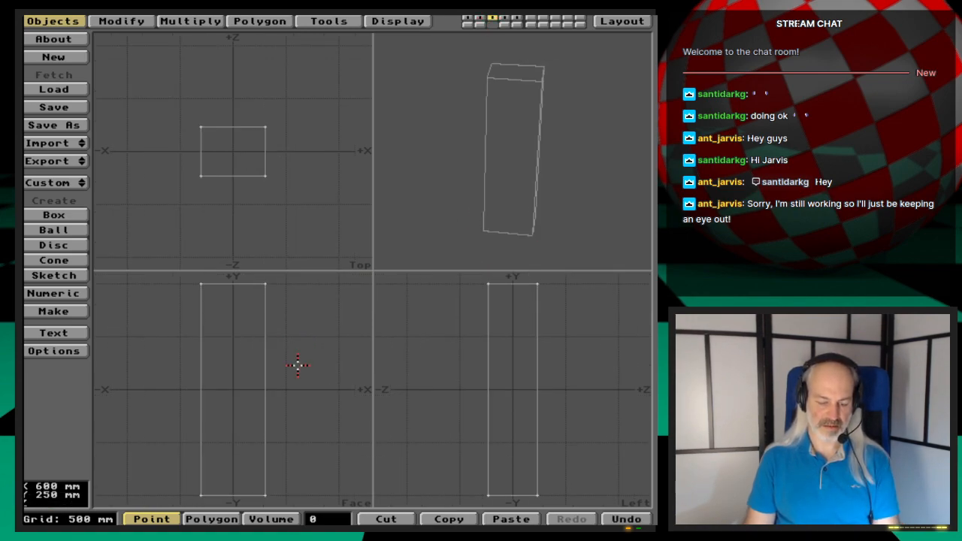
{"action": "key", "text": "comma"}
{"action": "key", "text": "t"}
{"action": "left_click_drag", "start_coordinate": [285, 367], "coordinate": [285, 416]}
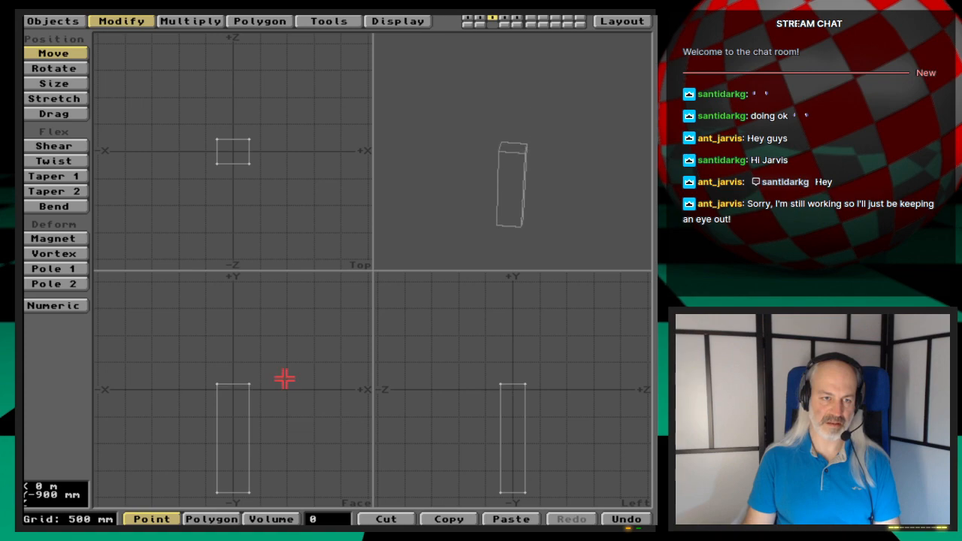
{"action": "key", "text": "space"}
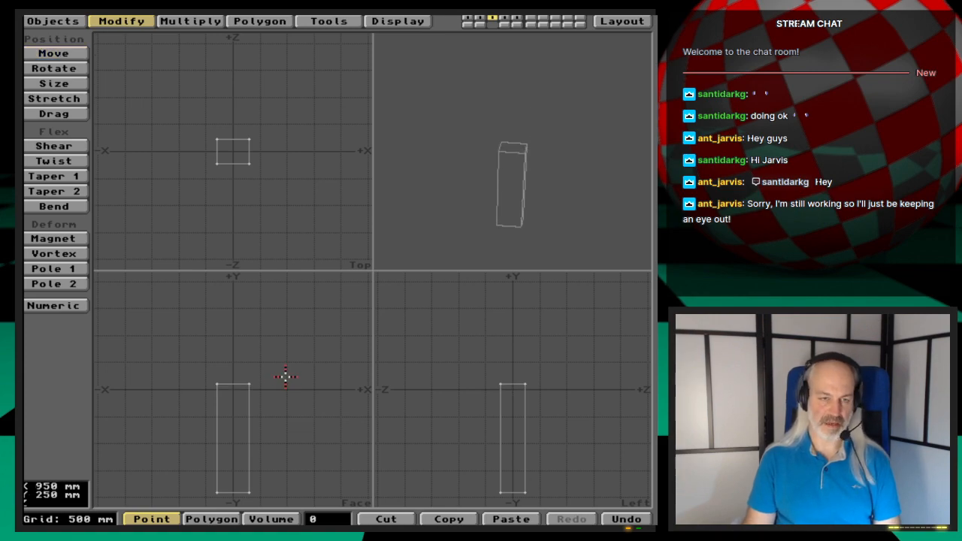
- Export the current layer to Layout to replace the RightGear-LowerLeg object
{"action": "left_click", "coordinate": [54, 22]}
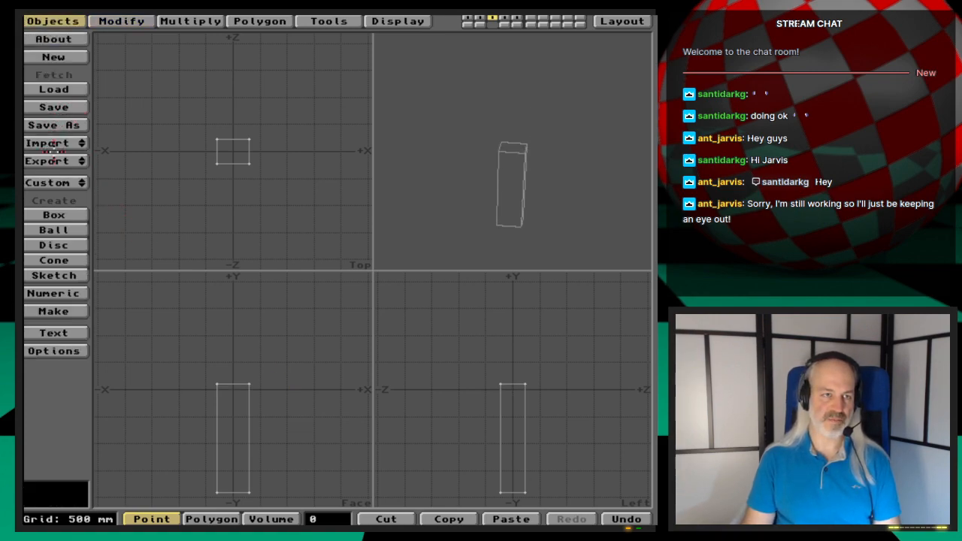
{"action": "left_click", "coordinate": [54, 160]}
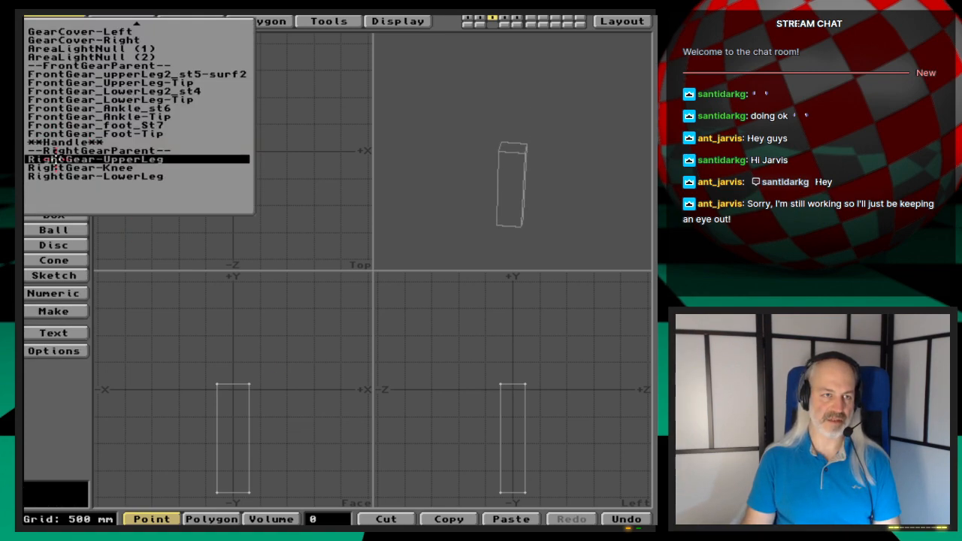
{"action": "left_click", "coordinate": [150, 177]}
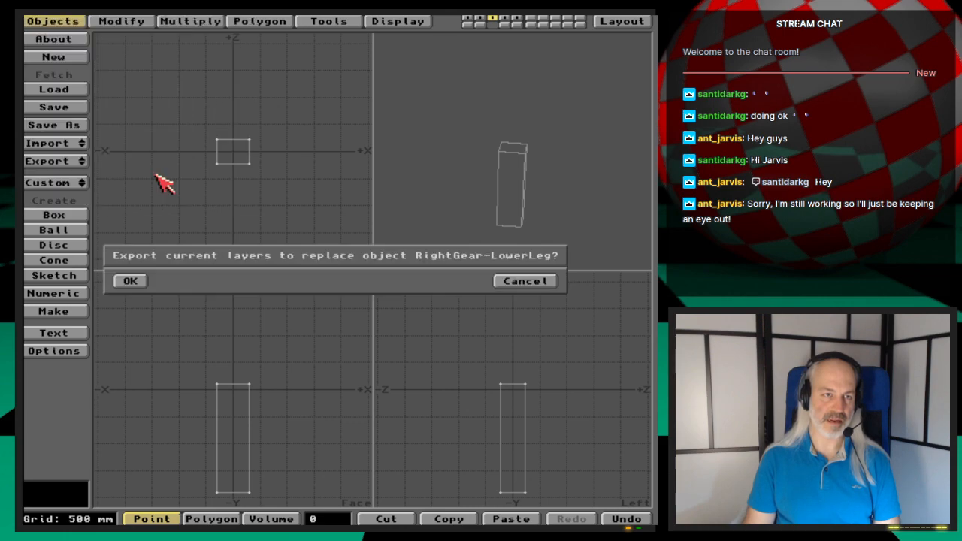
- Export the lower leg to replace RightGear-LowerLeg in Layout, then save the object there, overwriting its existing file
{"action": "left_click", "coordinate": [130, 281]}
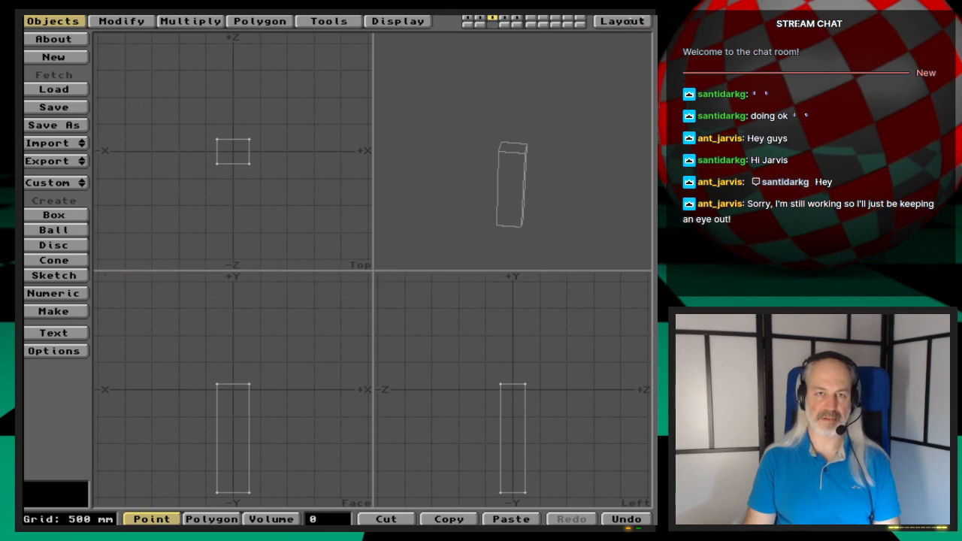
{"action": "left_click", "coordinate": [636, 22]}
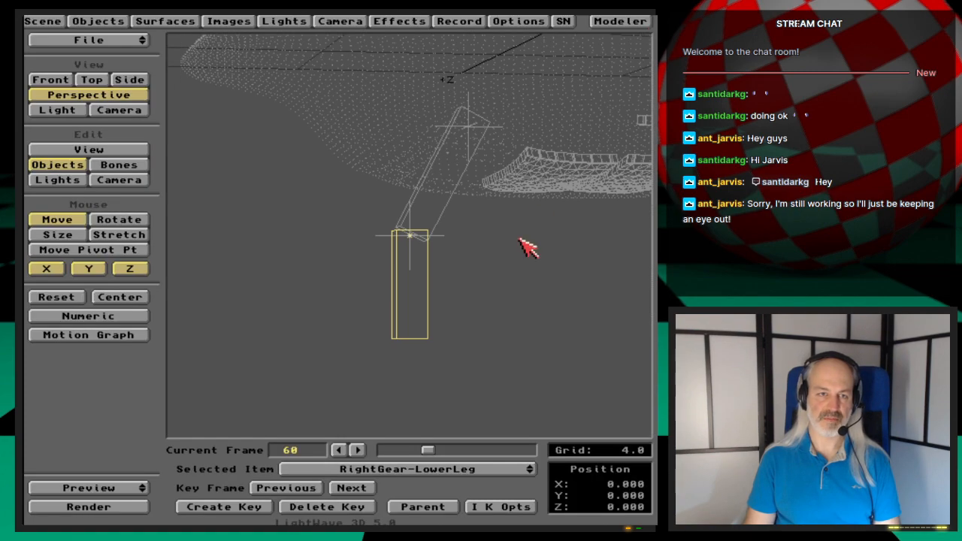
{"action": "left_click", "coordinate": [104, 23]}
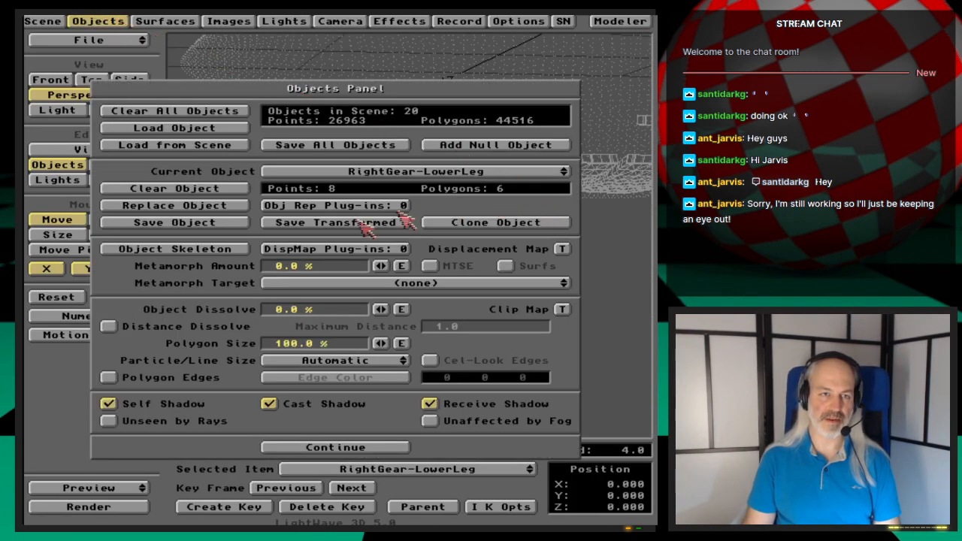
{"action": "left_click", "coordinate": [216, 224]}
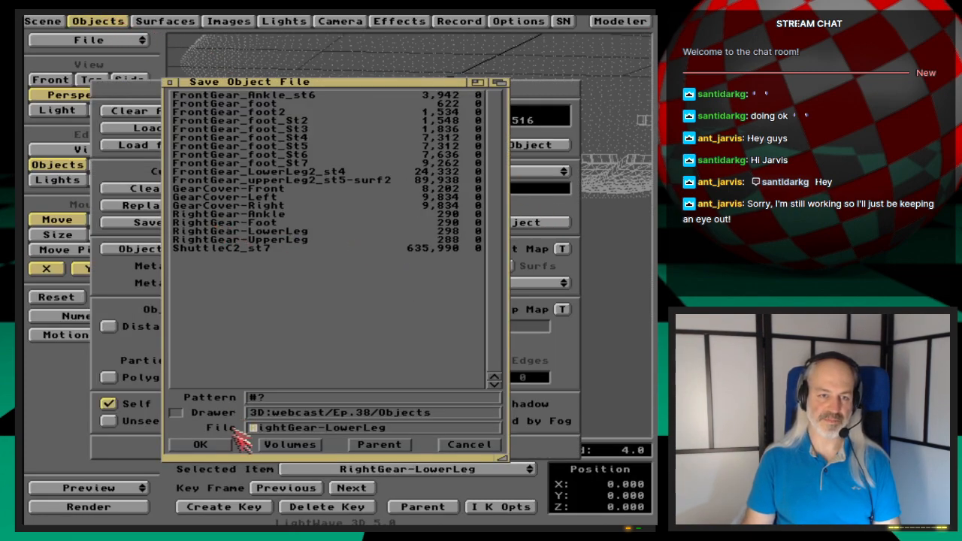
{"action": "left_click", "coordinate": [215, 446]}
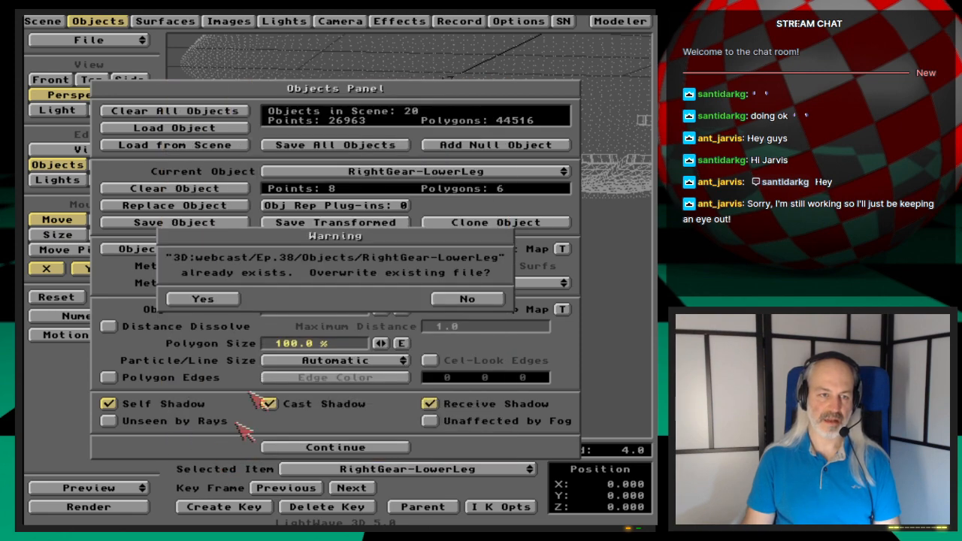
{"action": "left_click", "coordinate": [212, 303]}
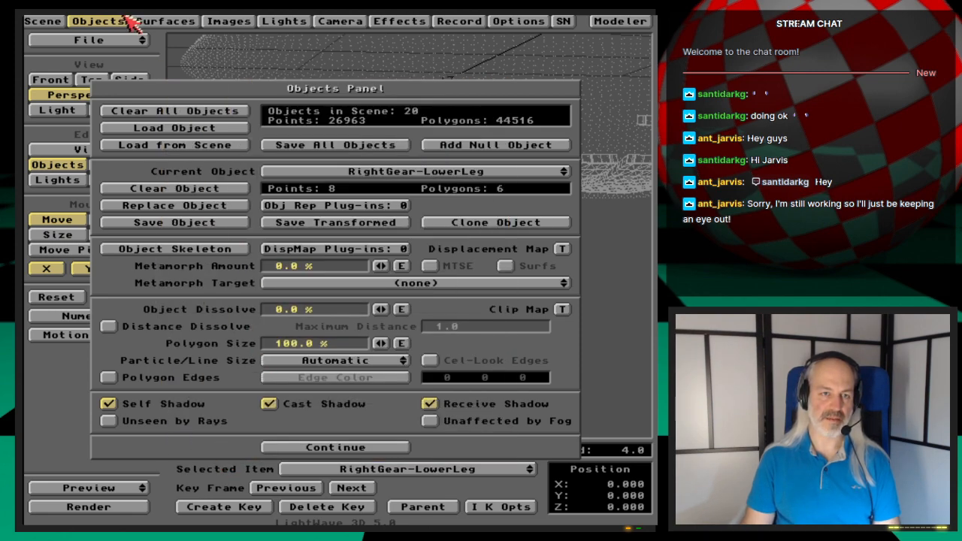
- Add a null object to the scene and name it LowerLegTip
{"action": "left_click", "coordinate": [530, 172]}
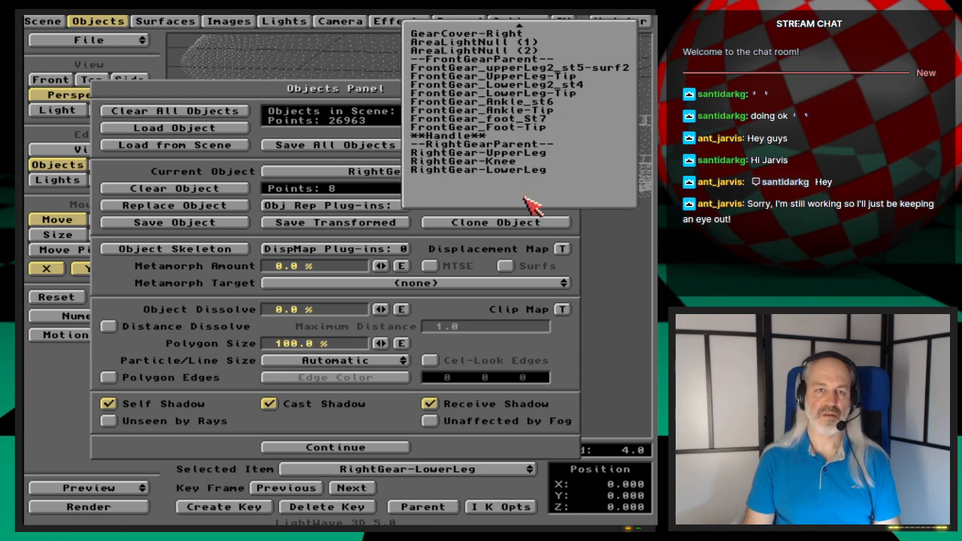
{"action": "left_click", "coordinate": [530, 203]}
{"action": "left_click", "coordinate": [530, 146]}
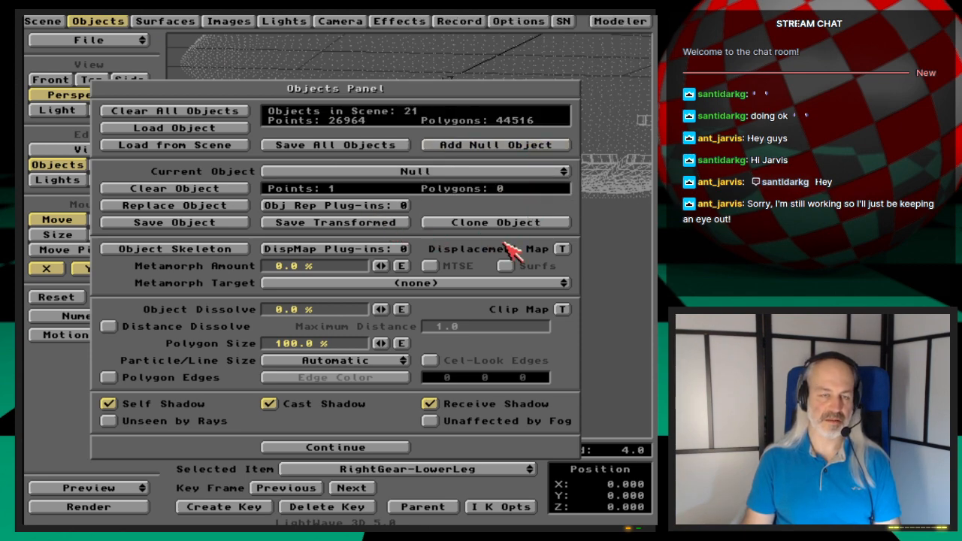
{"action": "left_click", "coordinate": [206, 224]}
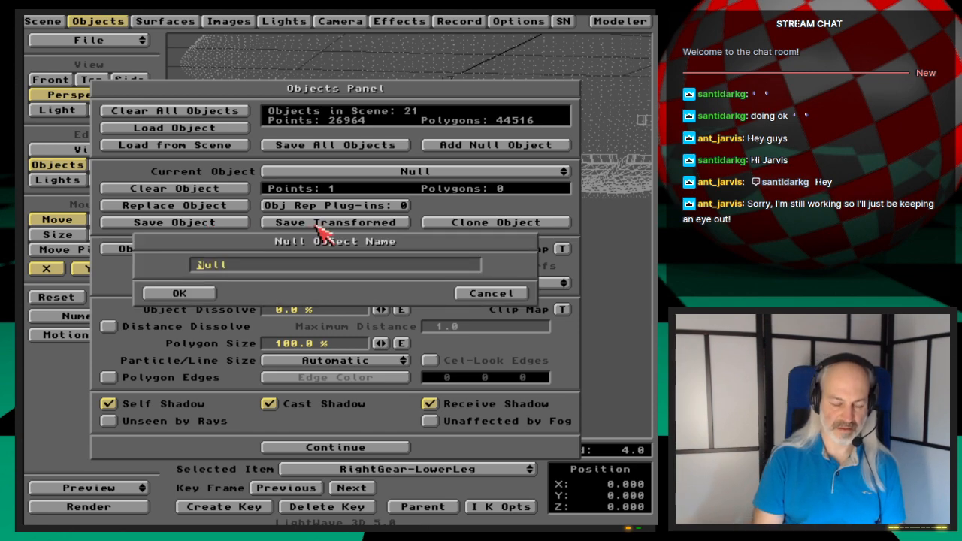
{"action": "key", "text": "Delete"}
{"action": "key", "text": "Delete"}
{"action": "key", "text": "Delete"}
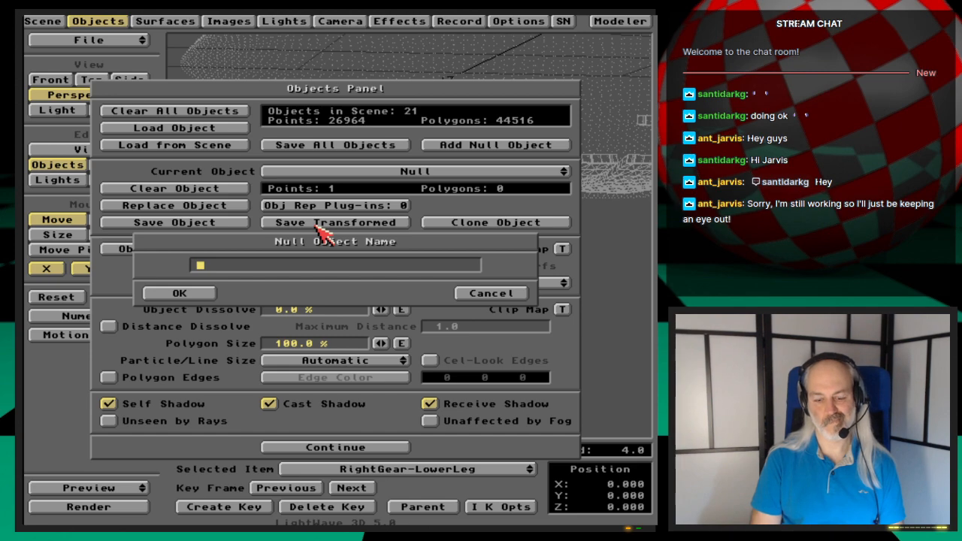
{"action": "type", "text": "LowerLegTip"}
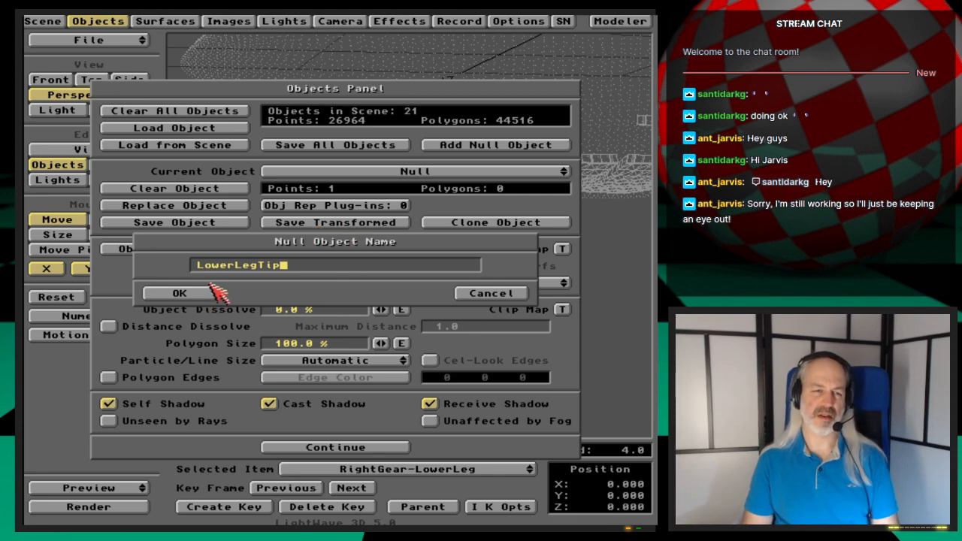
{"action": "left_click", "coordinate": [180, 293]}
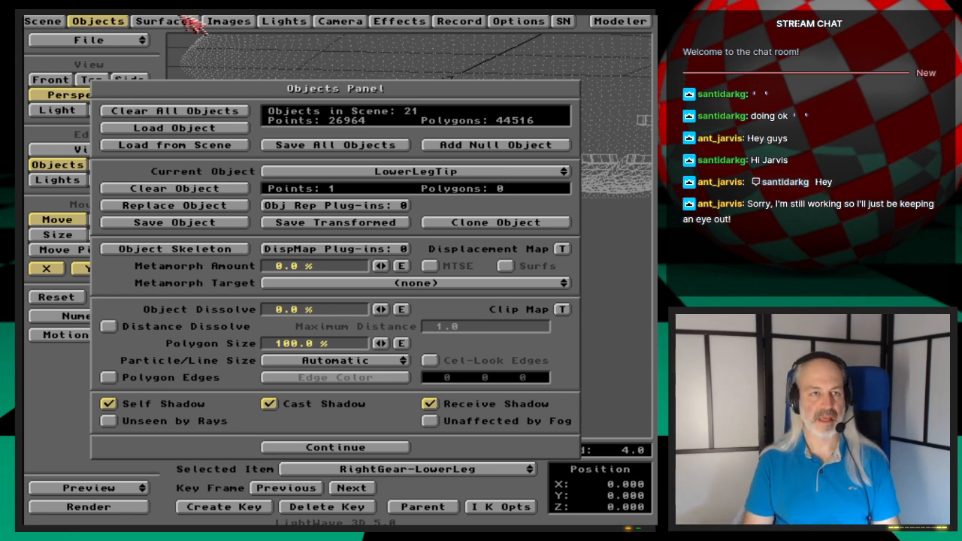
{"action": "left_click", "coordinate": [115, 21]}
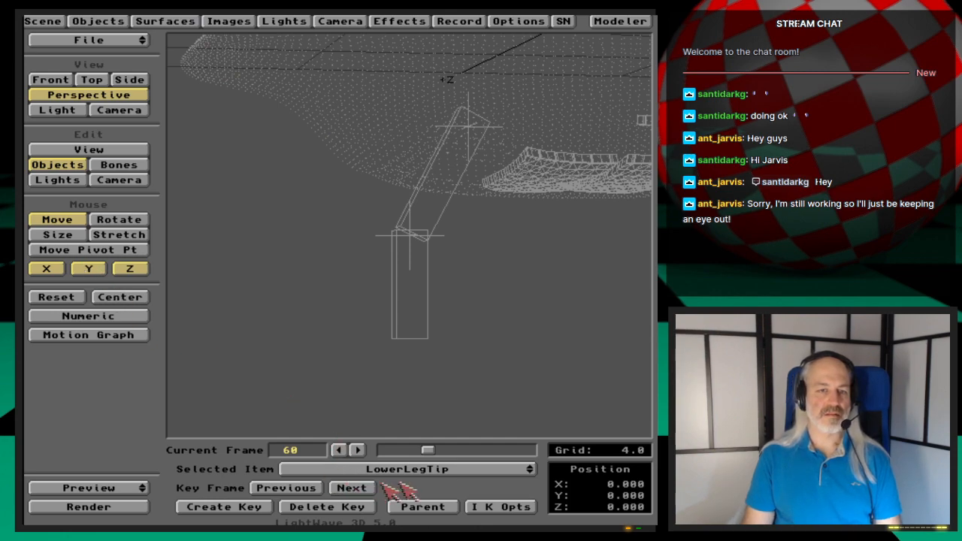
- Parent the LowerLegTip null to RightGear-LowerLeg
{"action": "left_click", "coordinate": [433, 470]}
{"action": "left_click", "coordinate": [422, 506]}
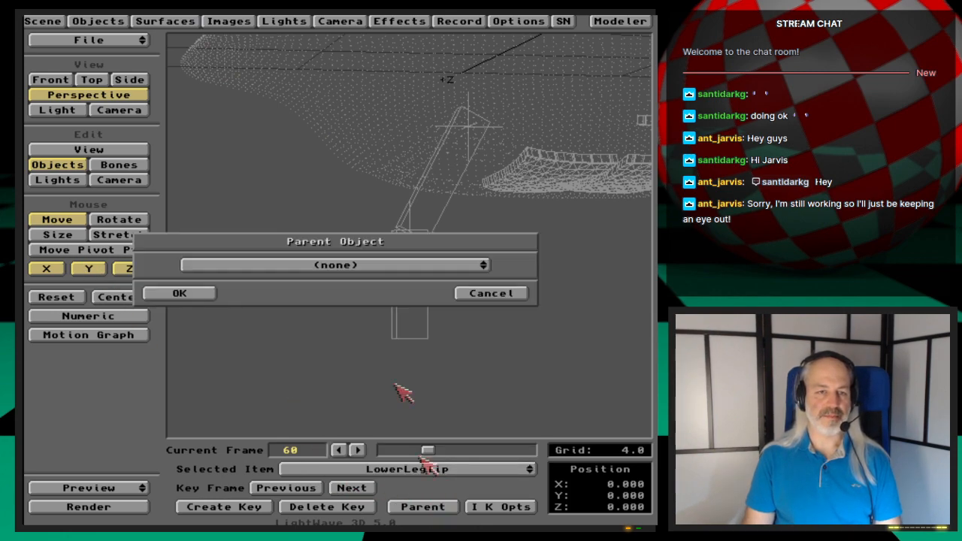
{"action": "left_click_drag", "start_coordinate": [369, 267], "coordinate": [411, 431]}
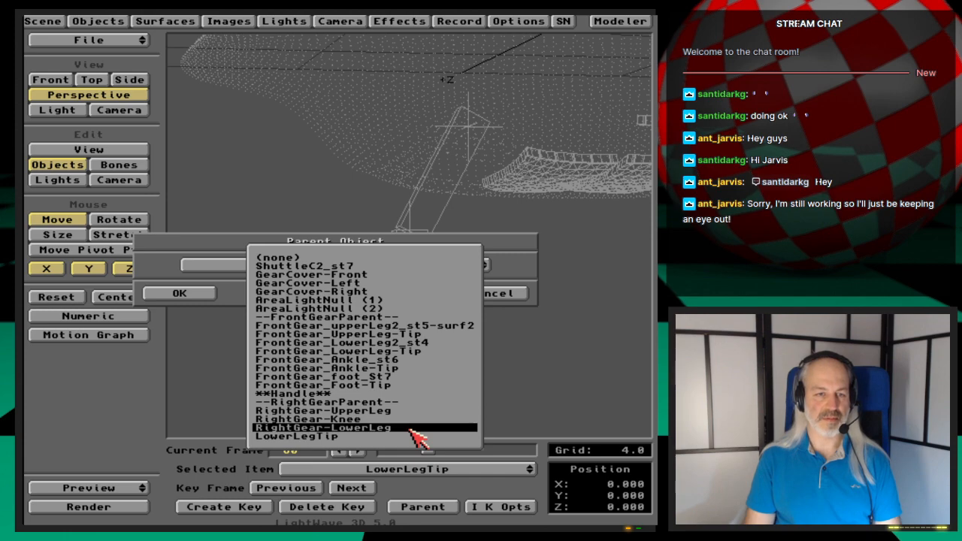
{"action": "left_click_drag", "start_coordinate": [410, 432], "coordinate": [412, 429]}
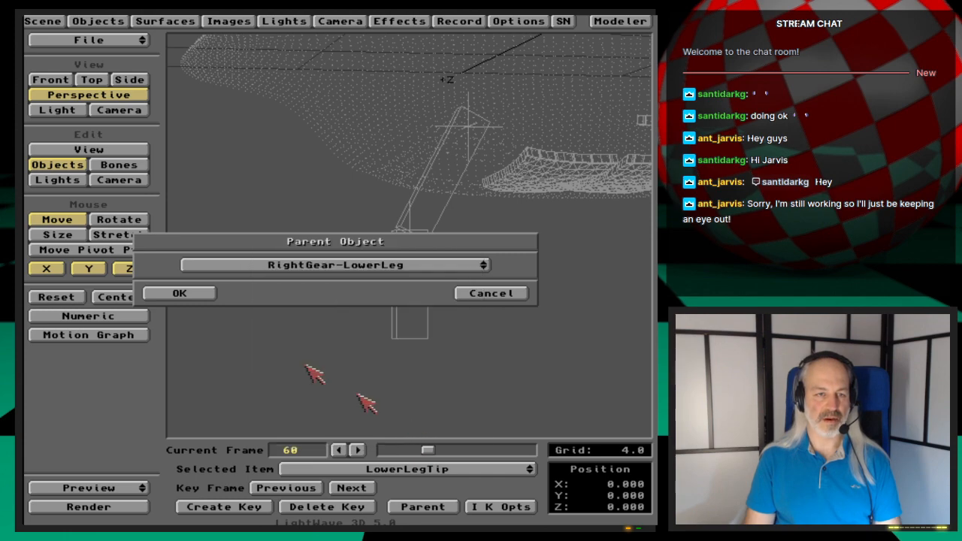
{"action": "left_click", "coordinate": [179, 294]}
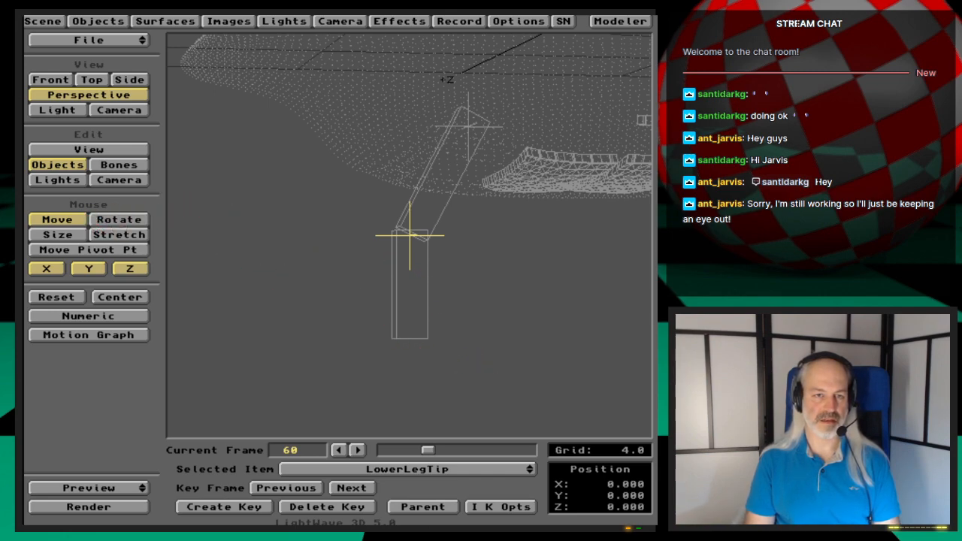
- Move LowerLegTip down to Y -1.880 at the lower end of the leg and create a key for it at frame 60
{"action": "right_click_drag", "start_coordinate": [409, 236], "coordinate": [409, 325]}
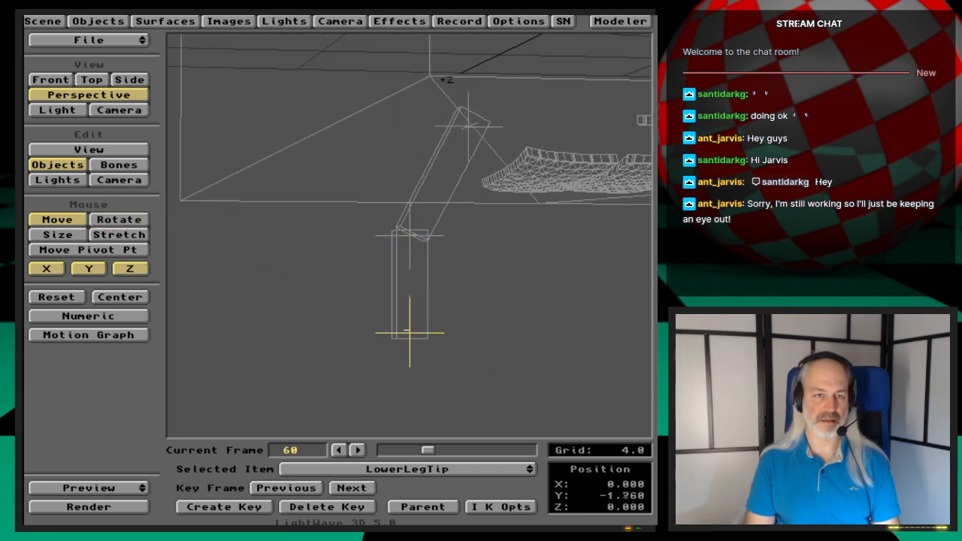
{"action": "key", "text": "Return"}
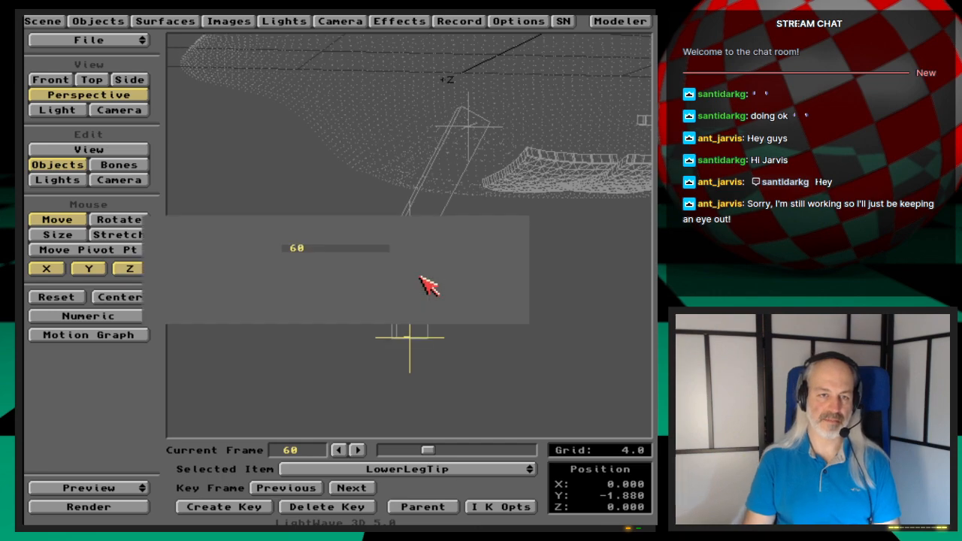
{"action": "key", "text": "Return"}
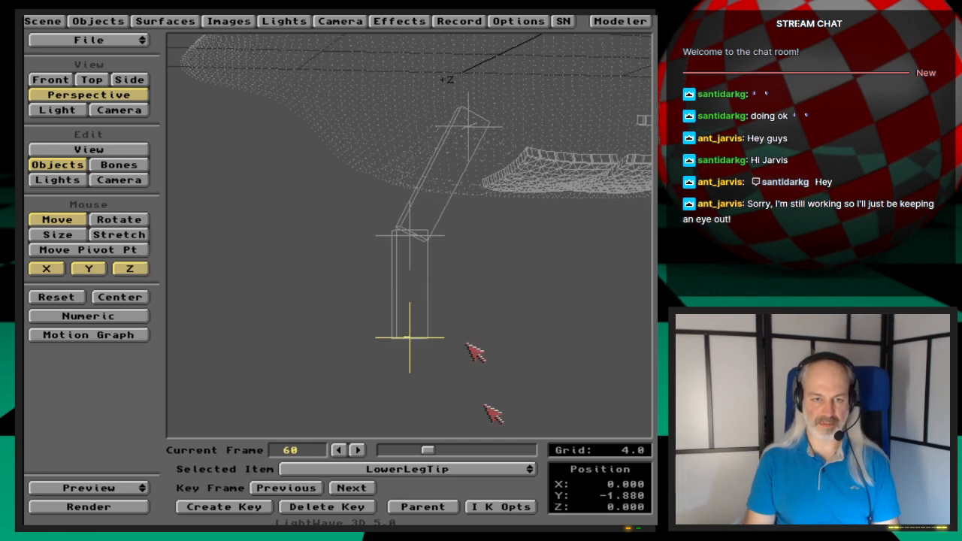
{"action": "left_click", "coordinate": [487, 470]}
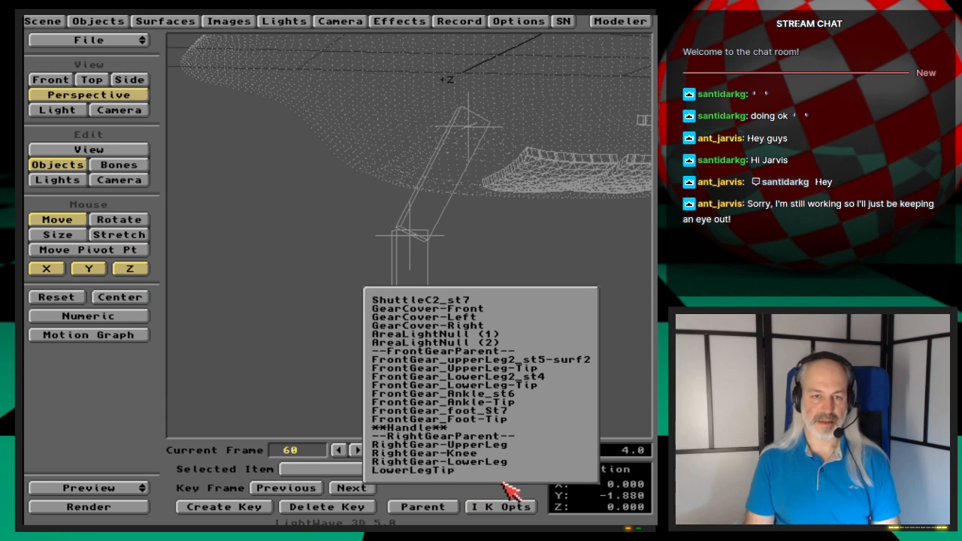
{"action": "left_click", "coordinate": [511, 490]}
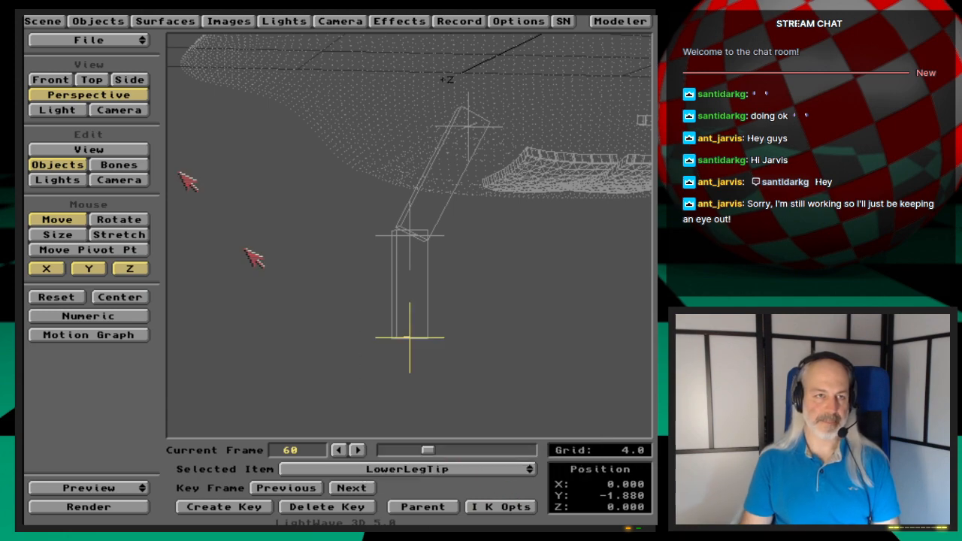
- Load the RightGear-Ankle object from the Ep.38 Objects drawer into the scene
{"action": "left_click", "coordinate": [98, 21]}
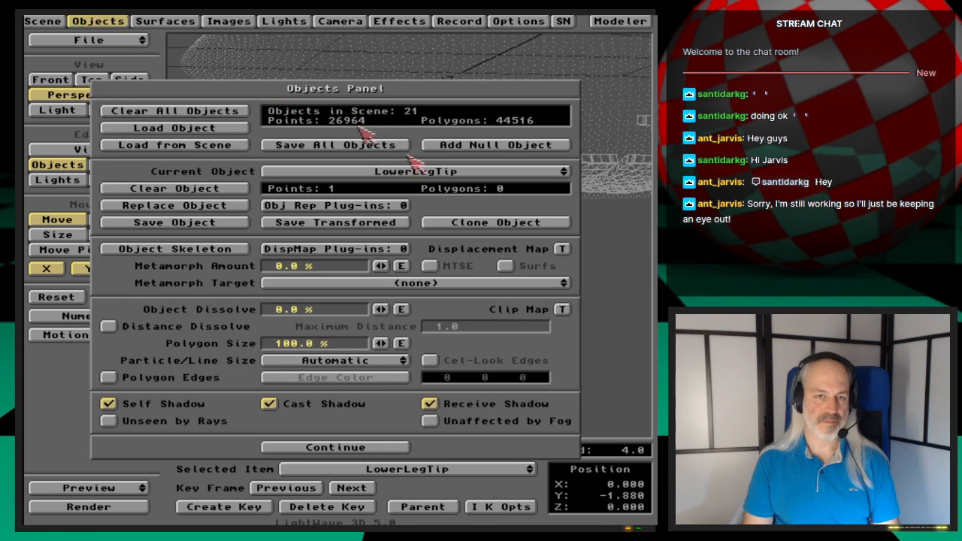
{"action": "left_click", "coordinate": [210, 130]}
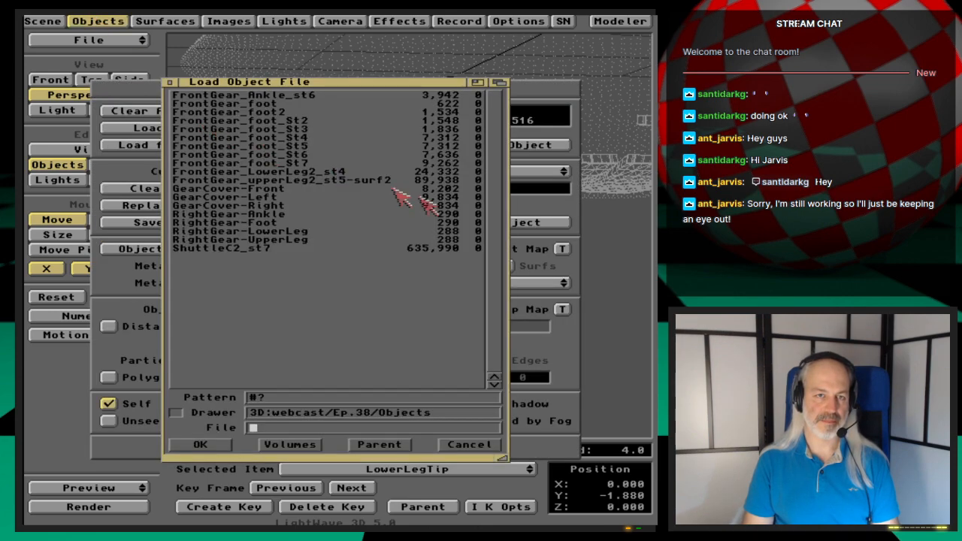
{"action": "double_click", "coordinate": [280, 215]}
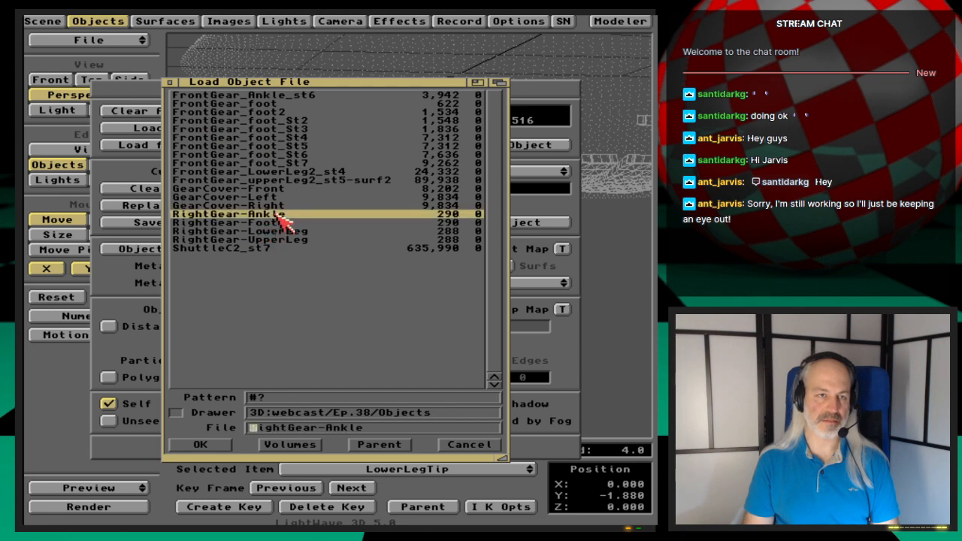
{"action": "left_click", "coordinate": [119, 20]}
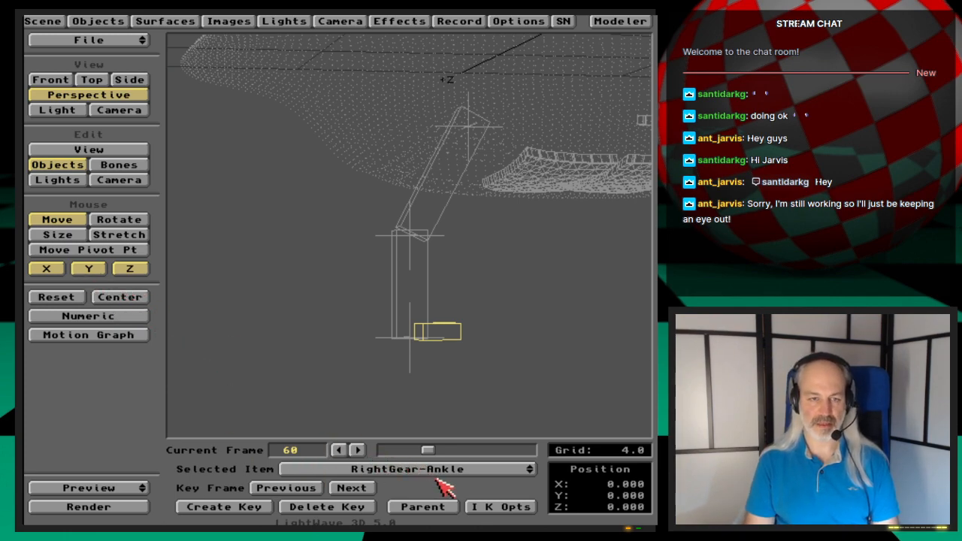
- Parent RightGear-Ankle to the LowerLegTip null
{"action": "left_click", "coordinate": [409, 505]}
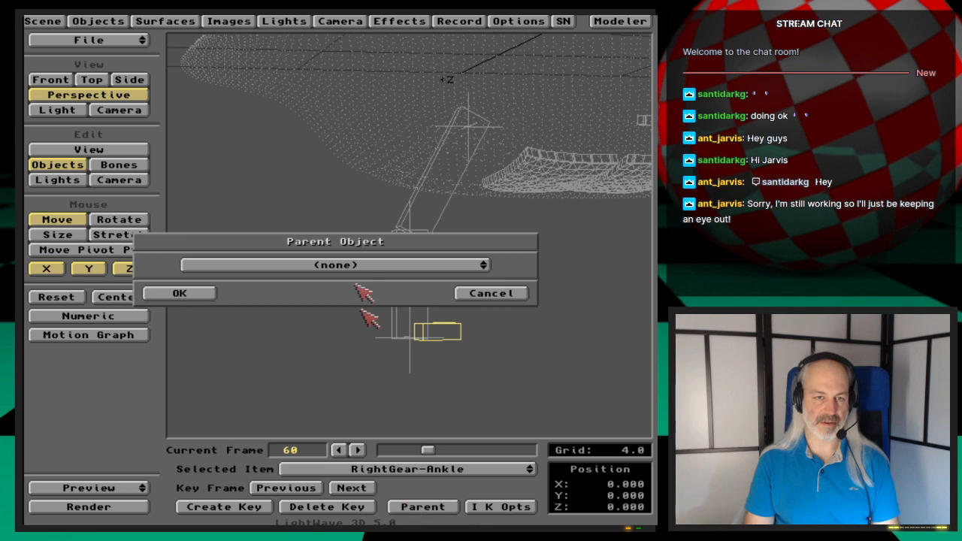
{"action": "left_click", "coordinate": [364, 268]}
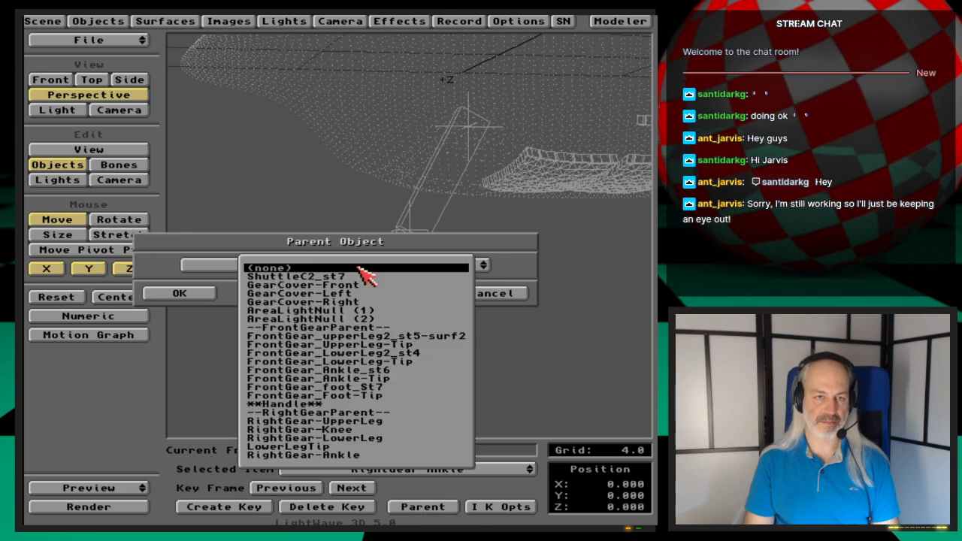
{"action": "left_click", "coordinate": [389, 447]}
{"action": "left_click", "coordinate": [207, 293]}
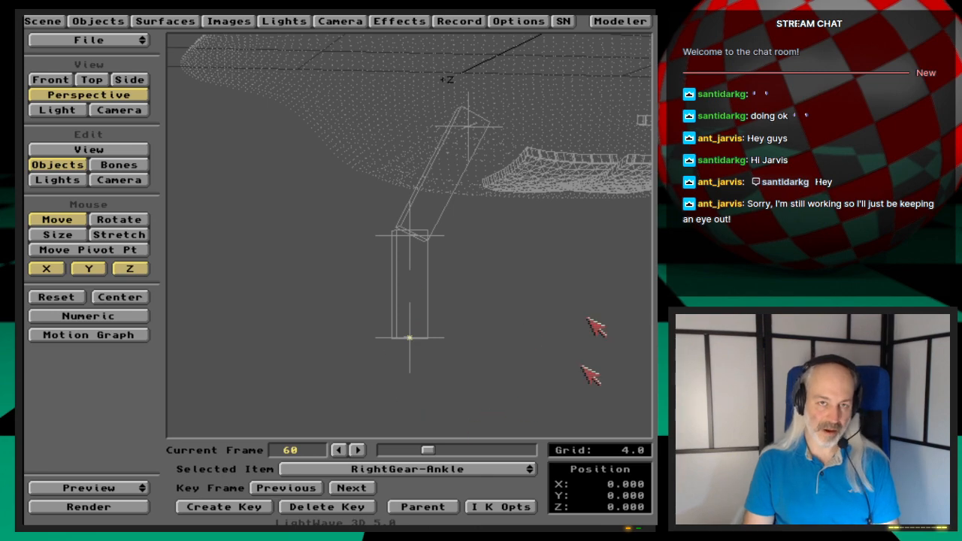
- Switch to Modeler and center the ankle box in layer 4 on the origin
{"action": "key", "text": "super+m"}
{"action": "key", "text": "super+m"}
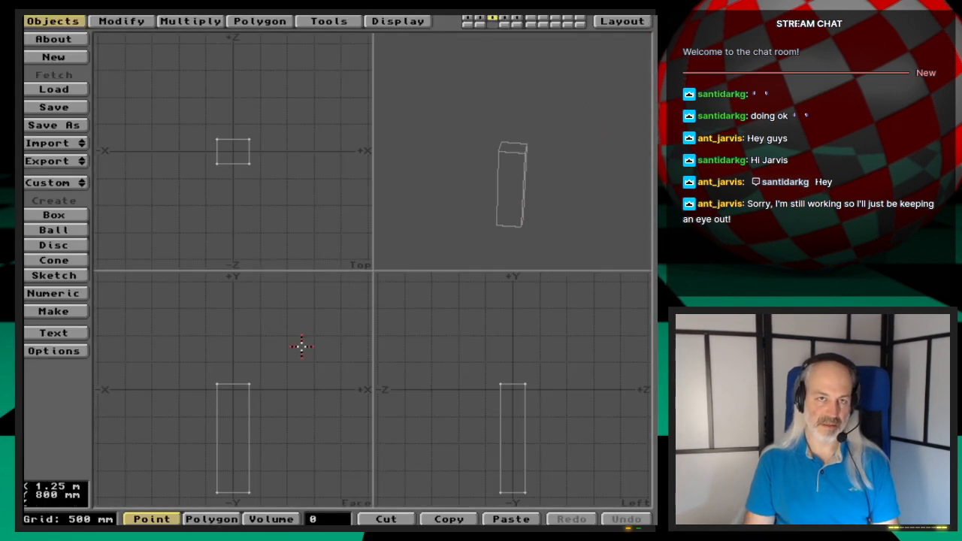
{"action": "key", "text": "4"}
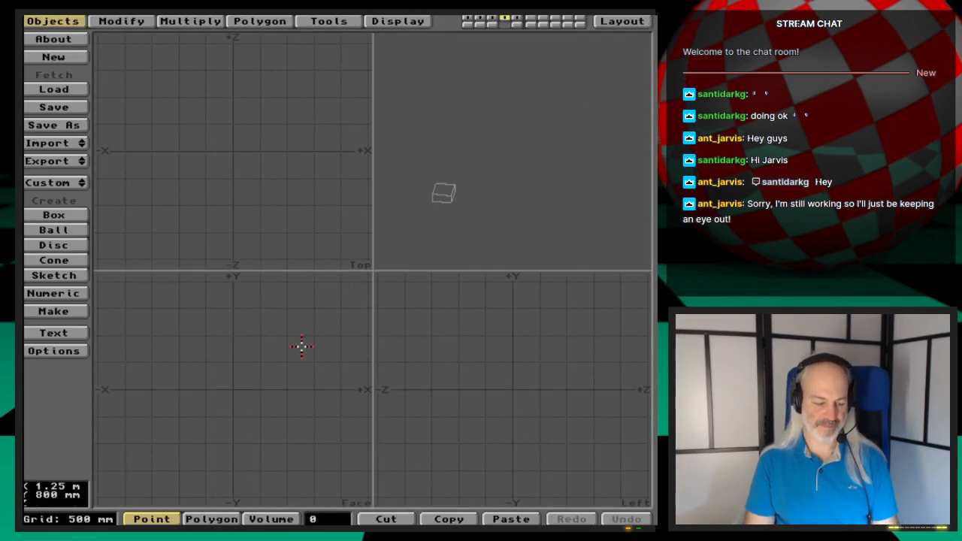
{"action": "key", "text": "F2"}
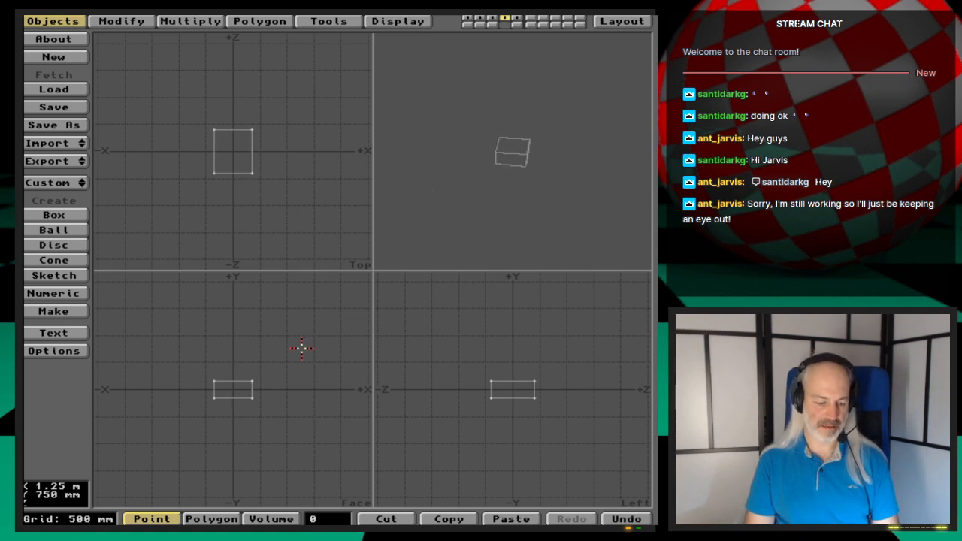
- Move the ankle box down about 140 mm in Y so its top face lies on the origin plane
{"action": "key", "text": "a"}
{"action": "key", "text": "comma"}
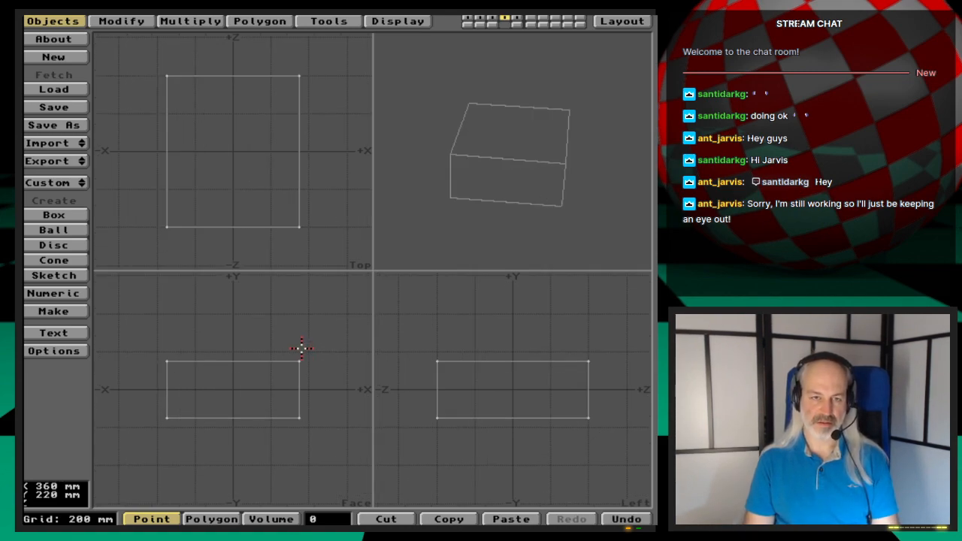
{"action": "key", "text": "comma"}
{"action": "key", "text": "t"}
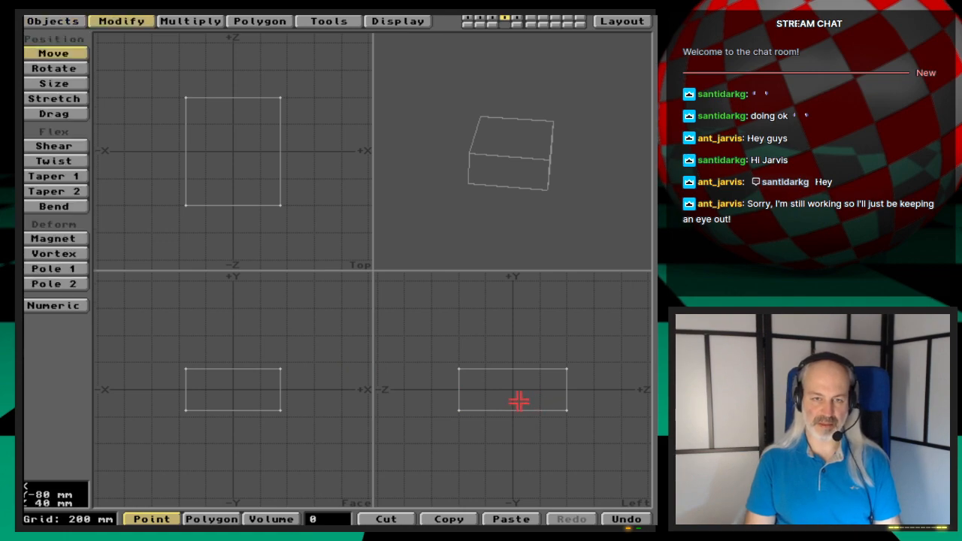
{"action": "left_click_drag", "start_coordinate": [519, 402], "coordinate": [518, 423]}
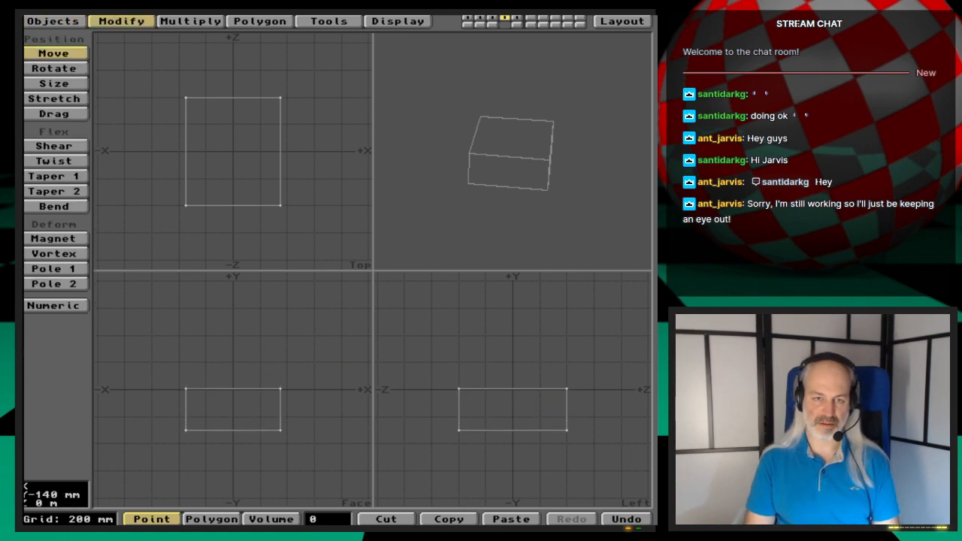
- Export the repositioned ankle box to Layout, replacing the RightGear-Ankle object
{"action": "key", "text": "space"}
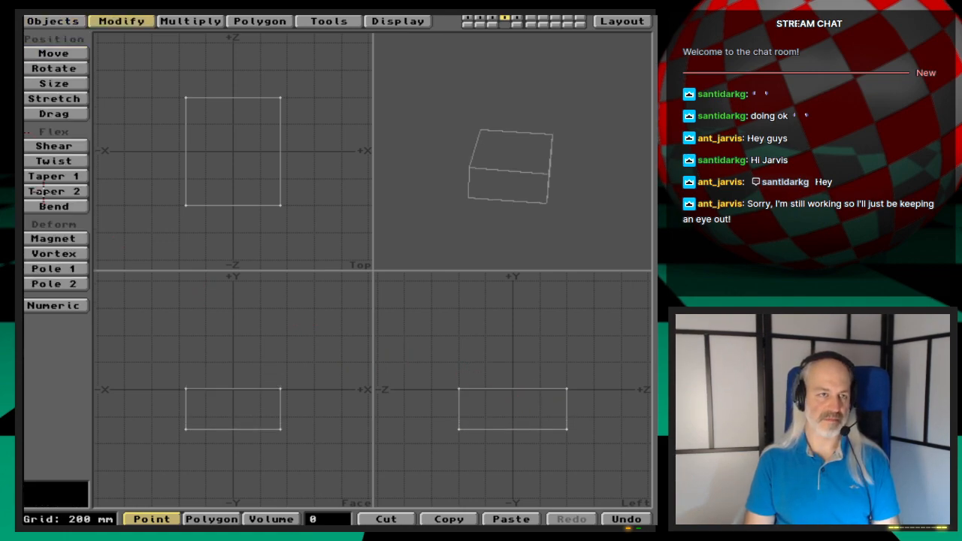
{"action": "left_click", "coordinate": [53, 21]}
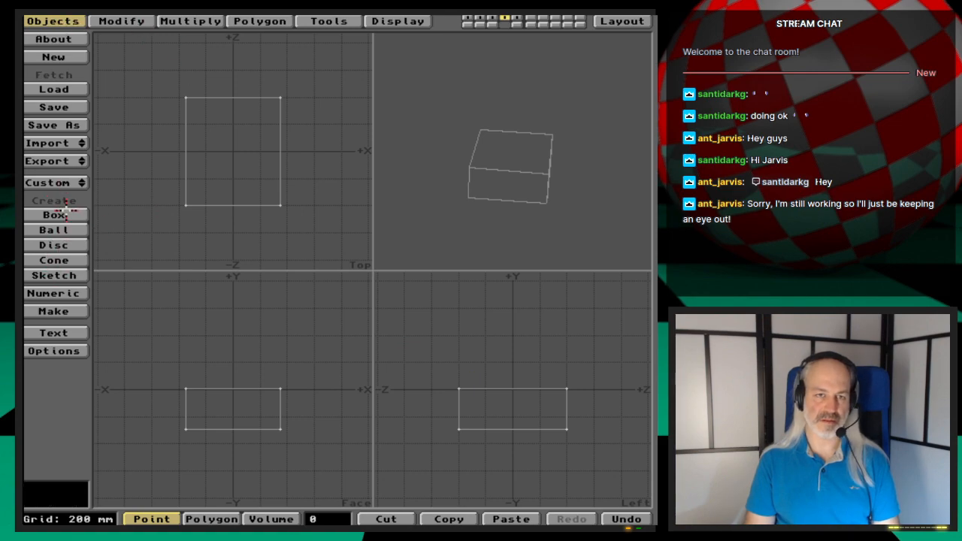
{"action": "left_click", "coordinate": [57, 162]}
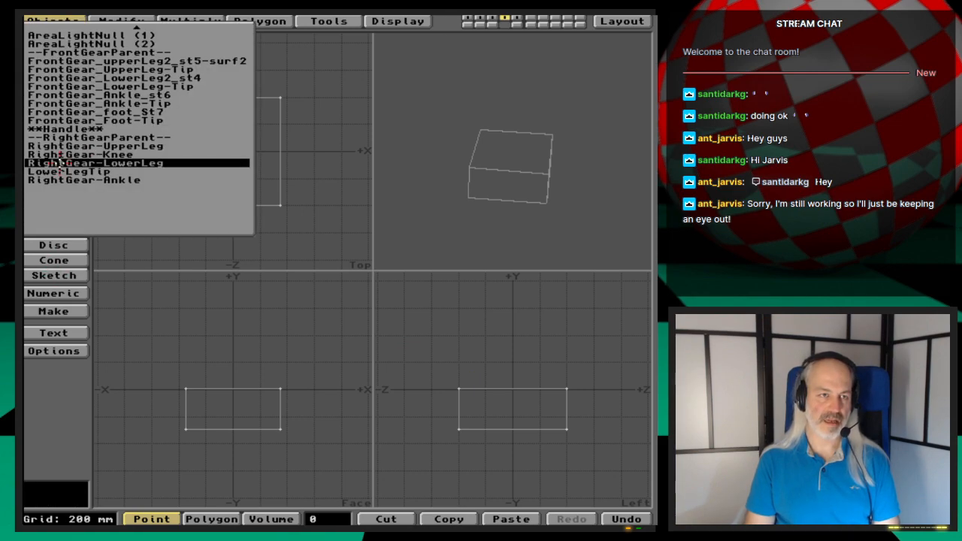
{"action": "left_click", "coordinate": [157, 181]}
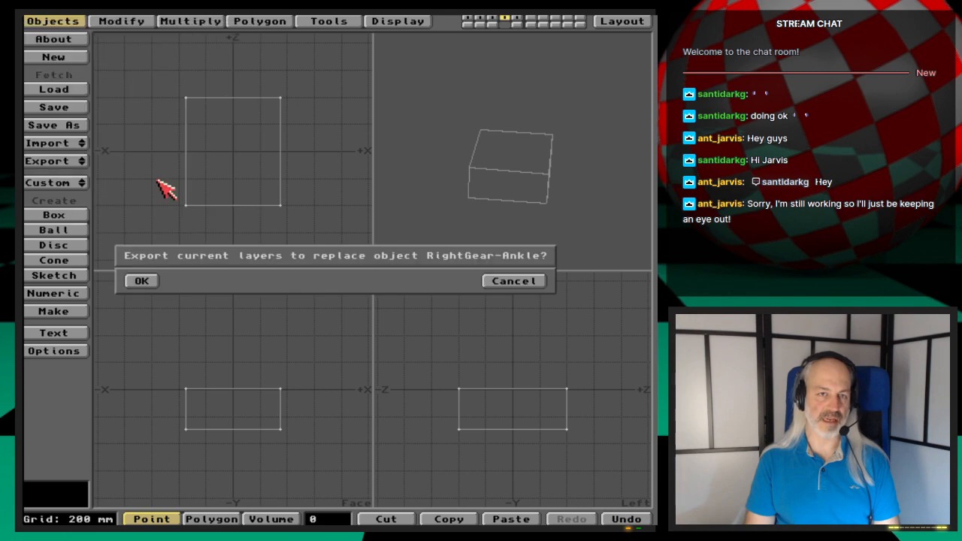
{"action": "left_click", "coordinate": [155, 279]}
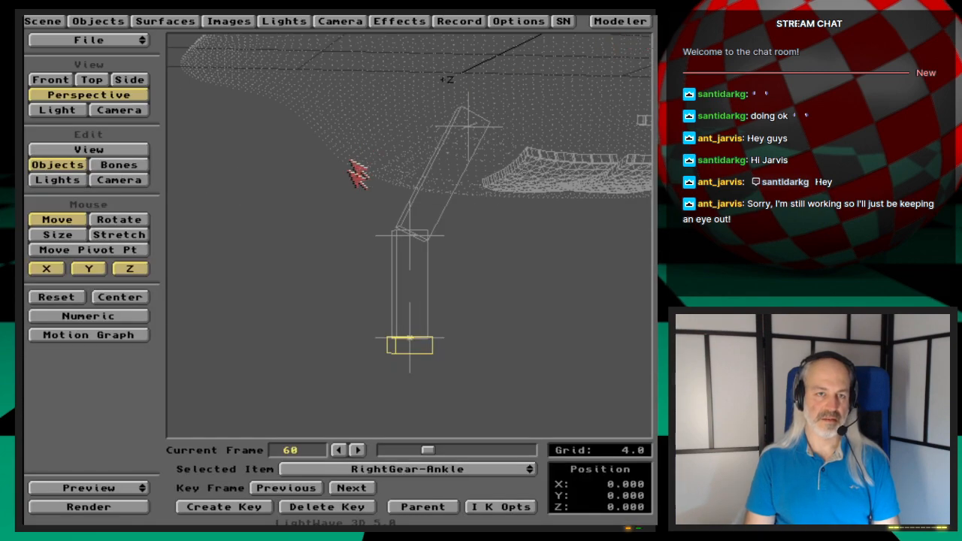
- Save the RightGear-Ankle object in the Ep.38 Objects drawer in Layout, overwriting the existing file
{"action": "left_click", "coordinate": [121, 21]}
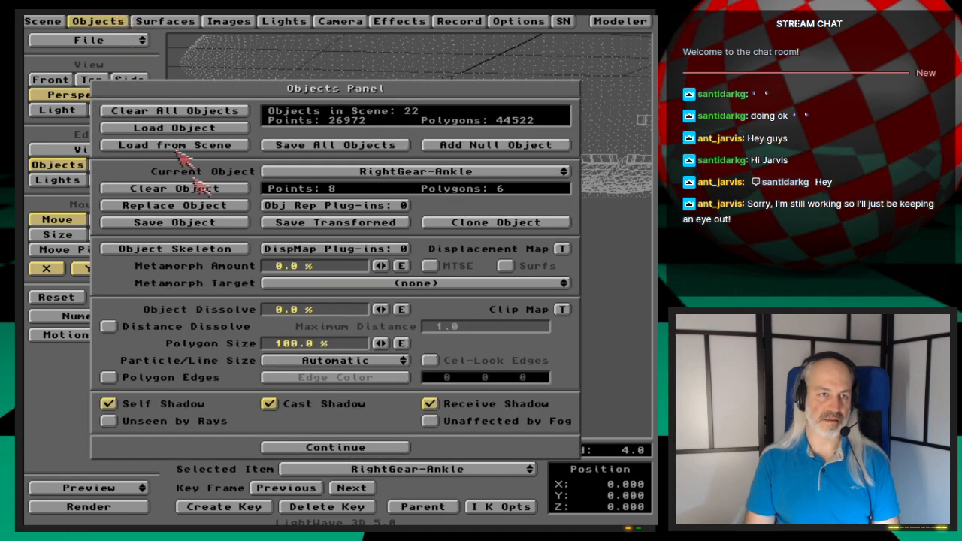
{"action": "left_click", "coordinate": [220, 221]}
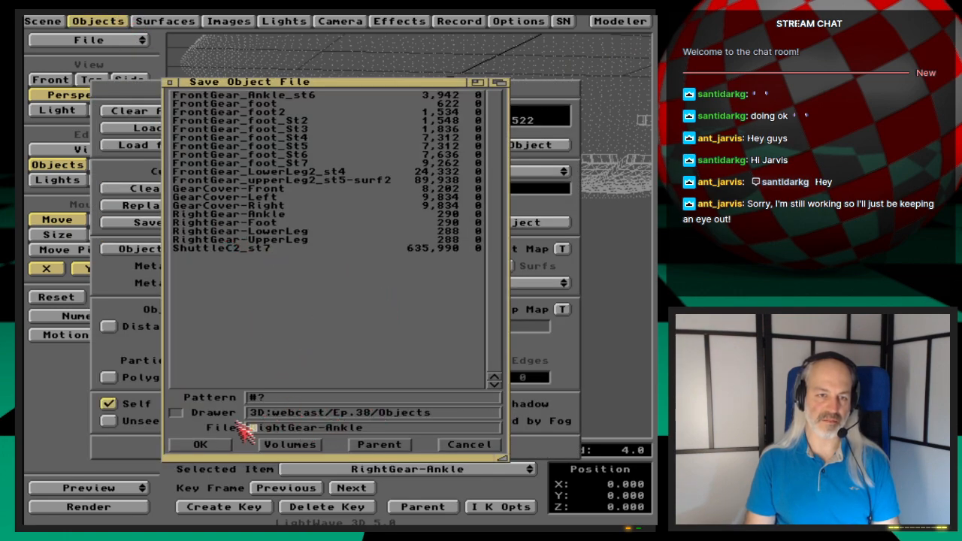
{"action": "left_click", "coordinate": [219, 445]}
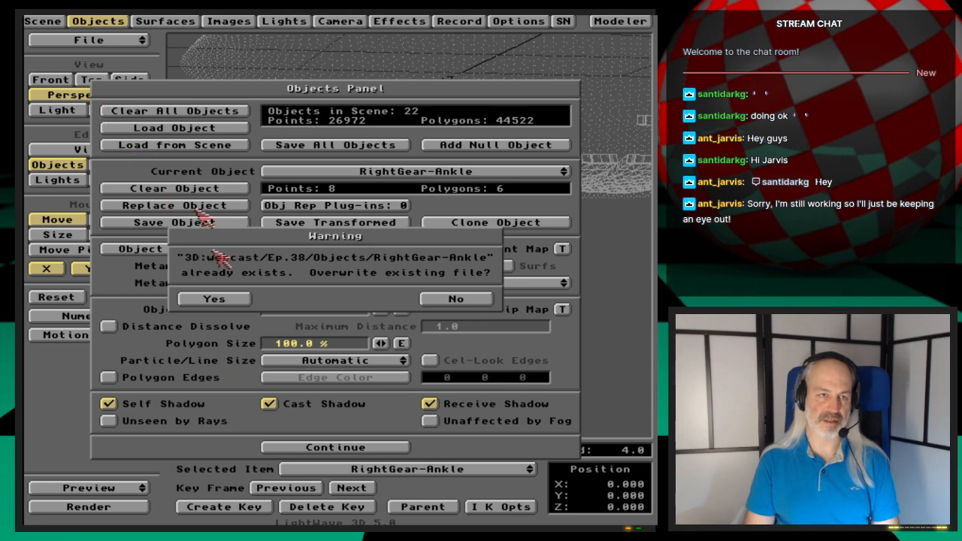
{"action": "left_click", "coordinate": [219, 299]}
{"action": "left_click", "coordinate": [102, 21]}
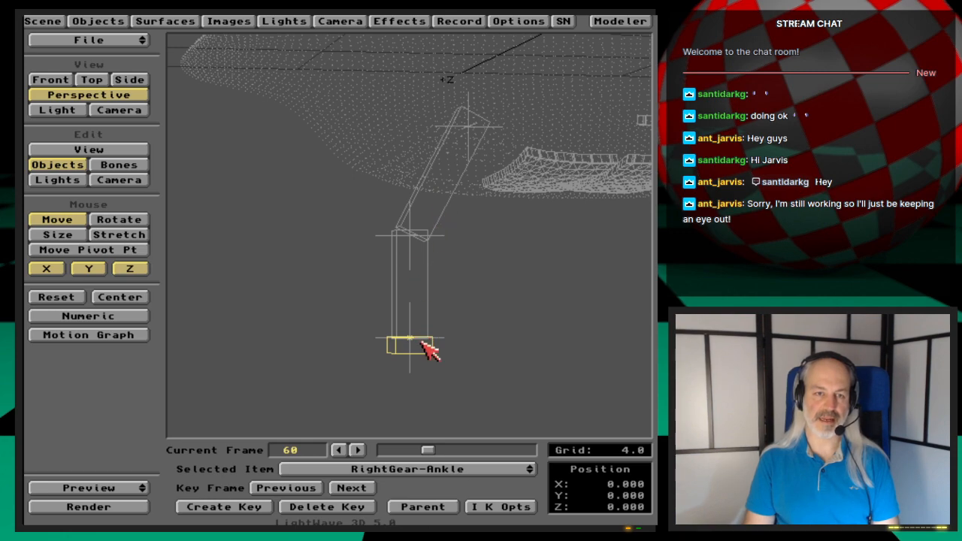
- Add a null object to the scene and name it RightGear_AnkleTip
{"action": "left_click", "coordinate": [98, 21]}
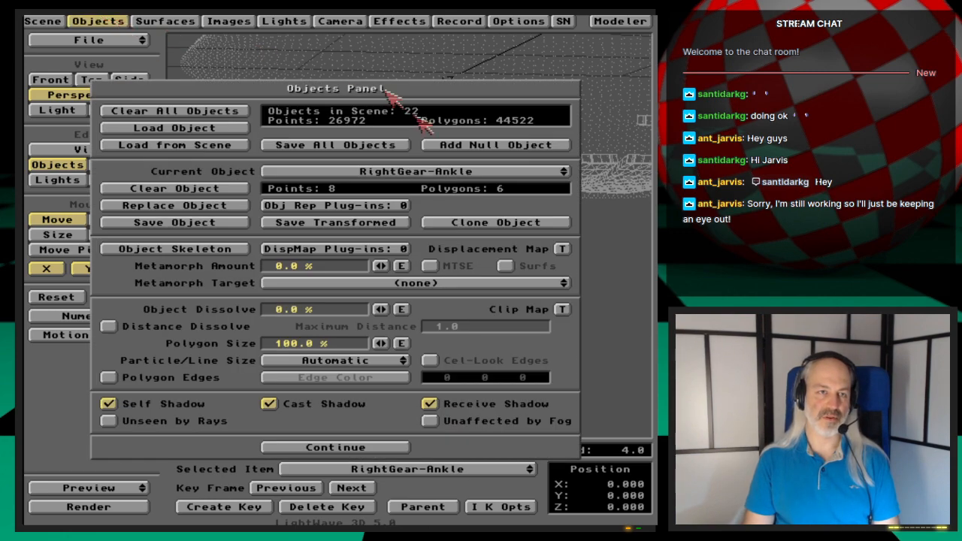
{"action": "left_click", "coordinate": [498, 145]}
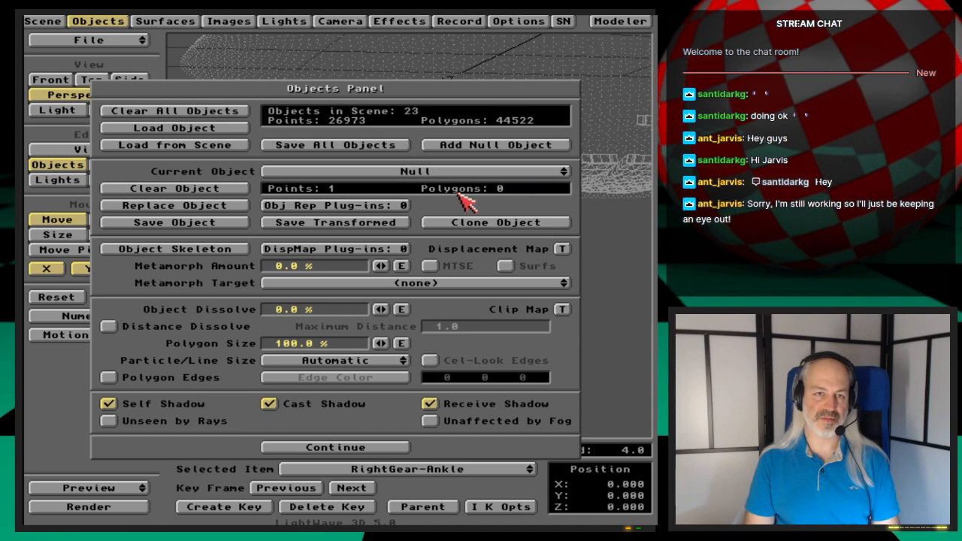
{"action": "left_click", "coordinate": [187, 223]}
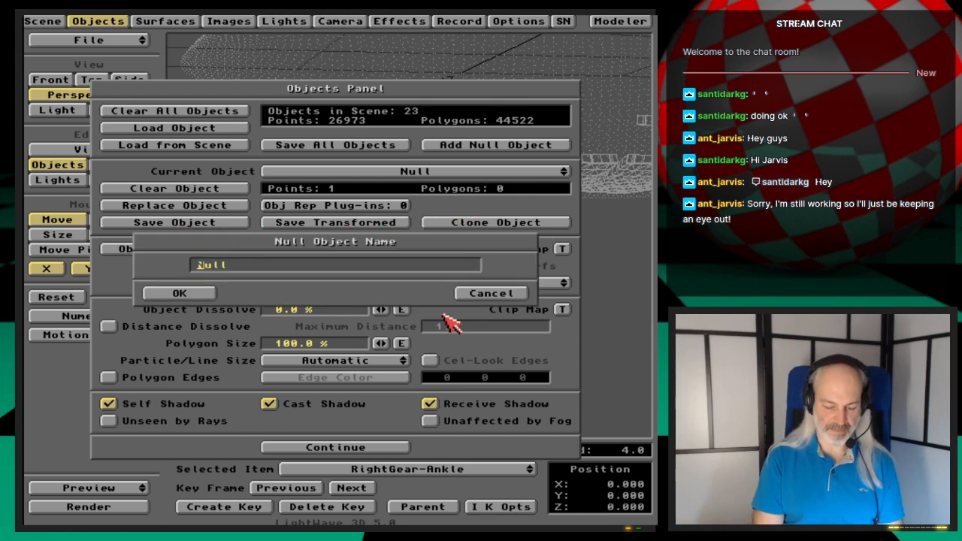
{"action": "type", "text": "RightGear_Ankle"}
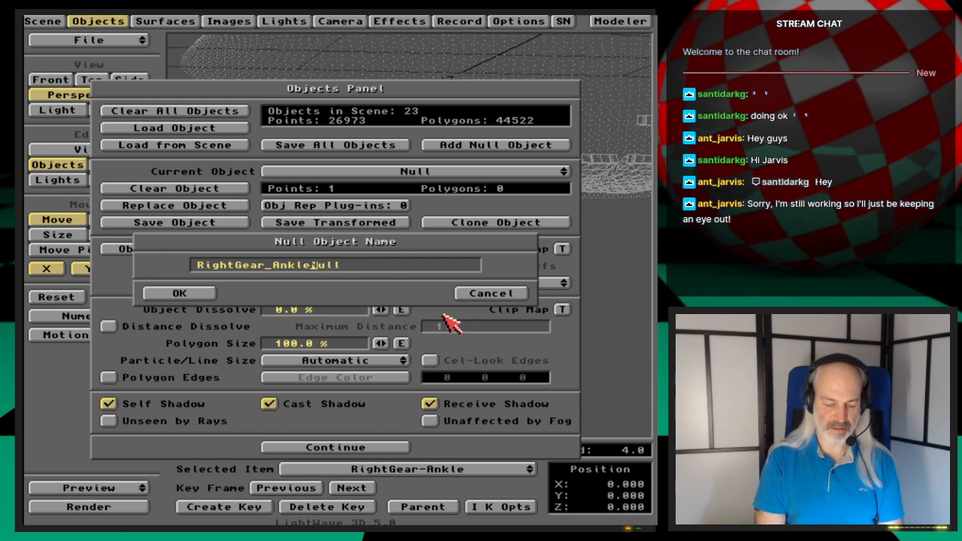
{"action": "type", "text": "Tip"}
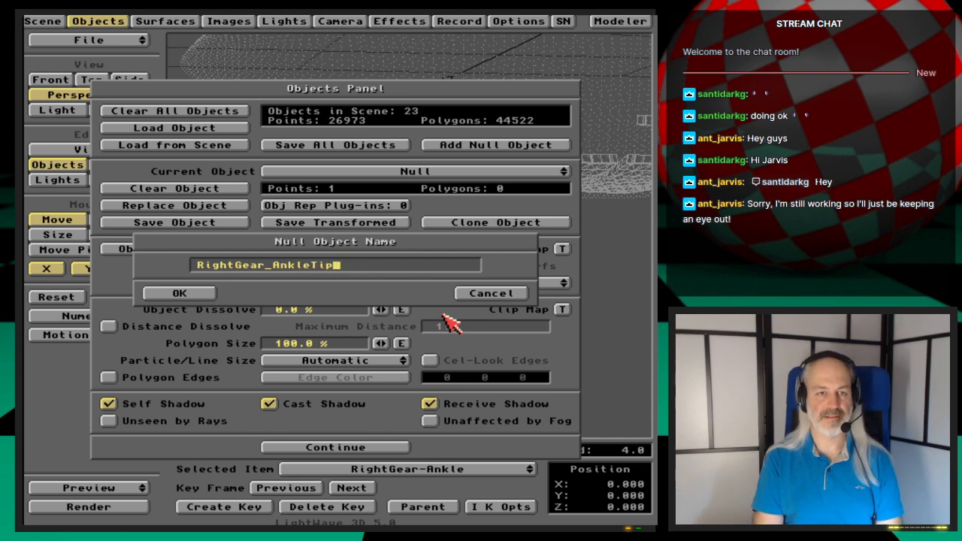
{"action": "key", "text": "Return"}
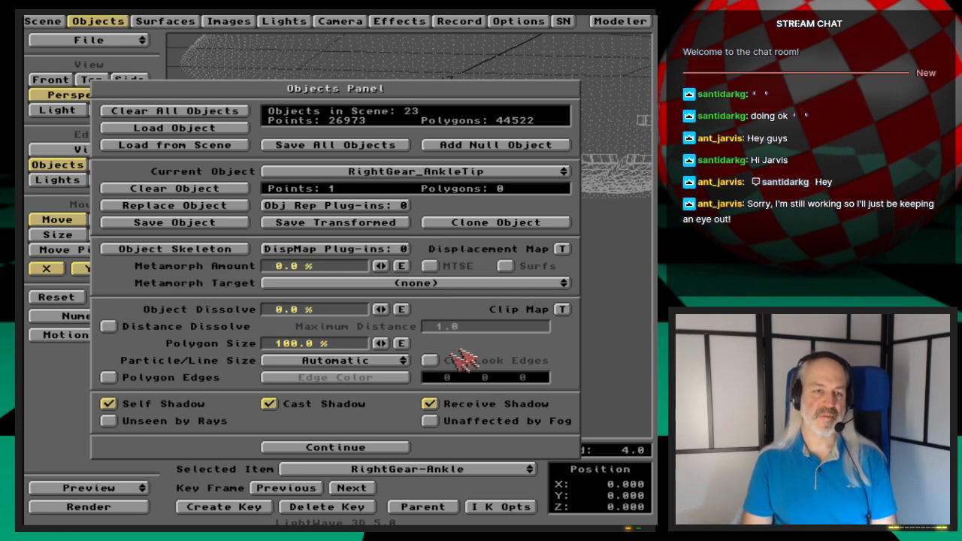
{"action": "left_click", "coordinate": [371, 448]}
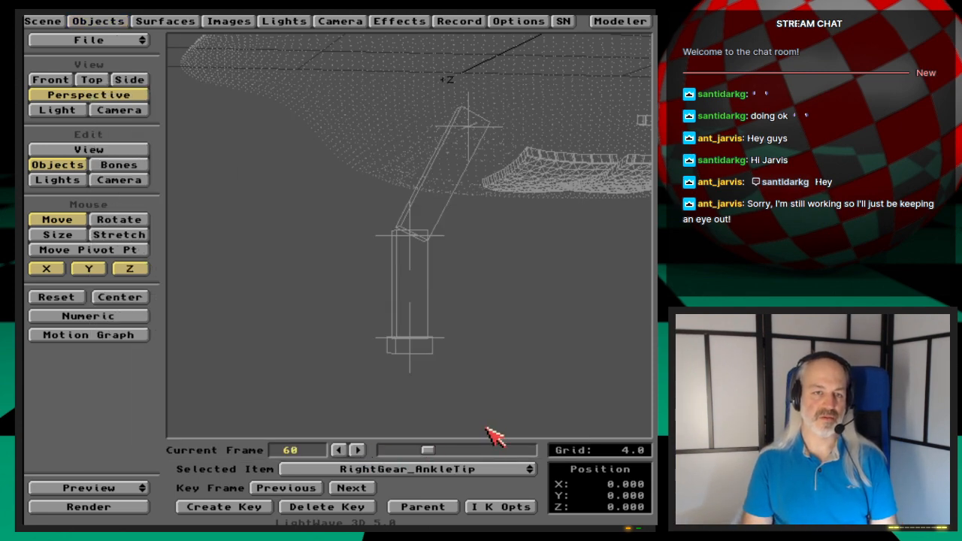
- Parent the RightGear_AnkleTip null to RightGear-Ankle
{"action": "left_click", "coordinate": [427, 508]}
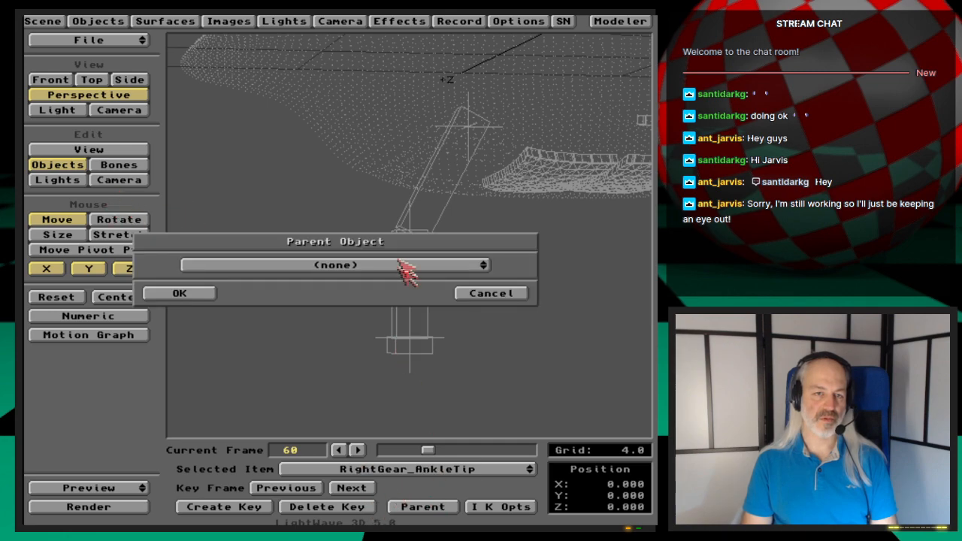
{"action": "left_click", "coordinate": [408, 266]}
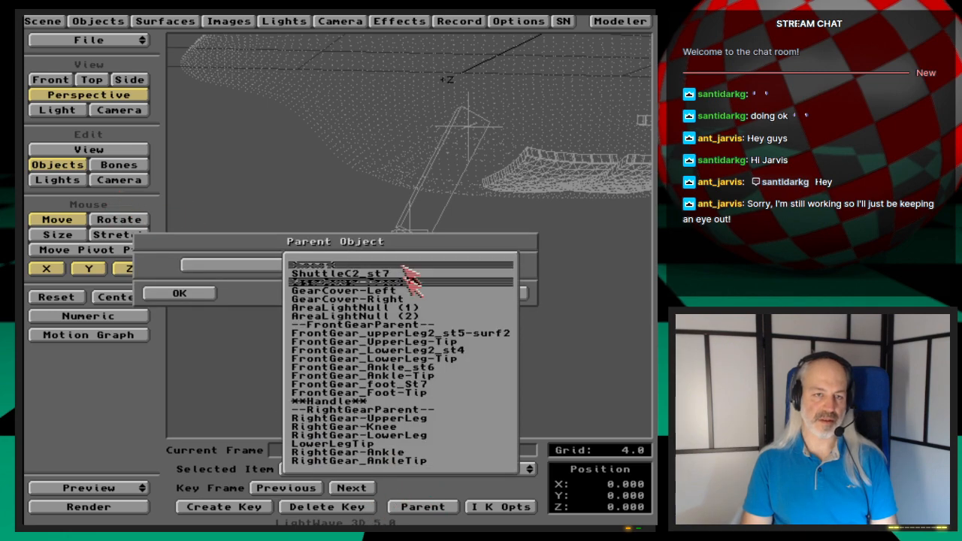
{"action": "left_click", "coordinate": [438, 452]}
{"action": "left_click", "coordinate": [213, 295]}
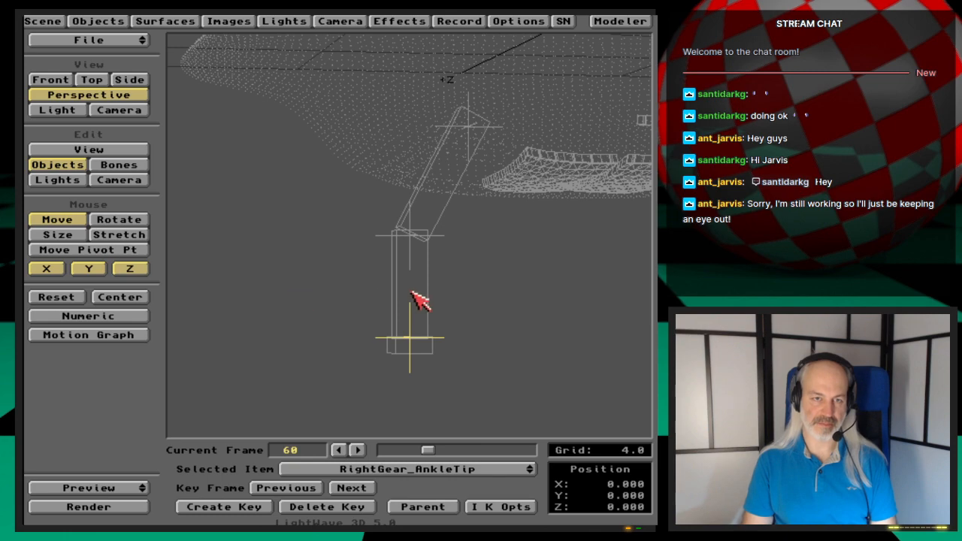
- In the front view, move the RightGear_AnkleTip null down to Y -0.320 beneath the ankle box and create a keyframe
{"action": "key", "text": "2"}
{"action": "key", "text": "1"}
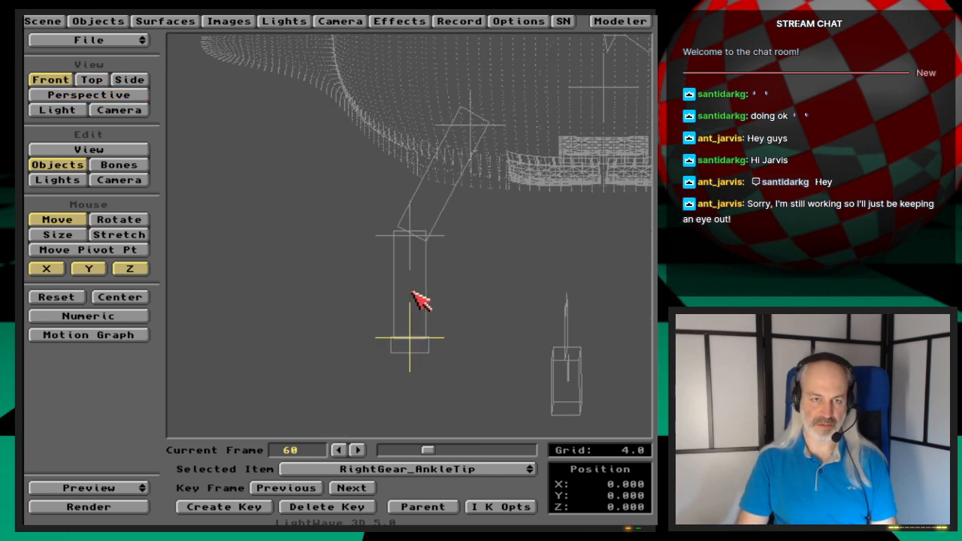
{"action": "key", "text": "period"}
{"action": "key", "text": "period"}
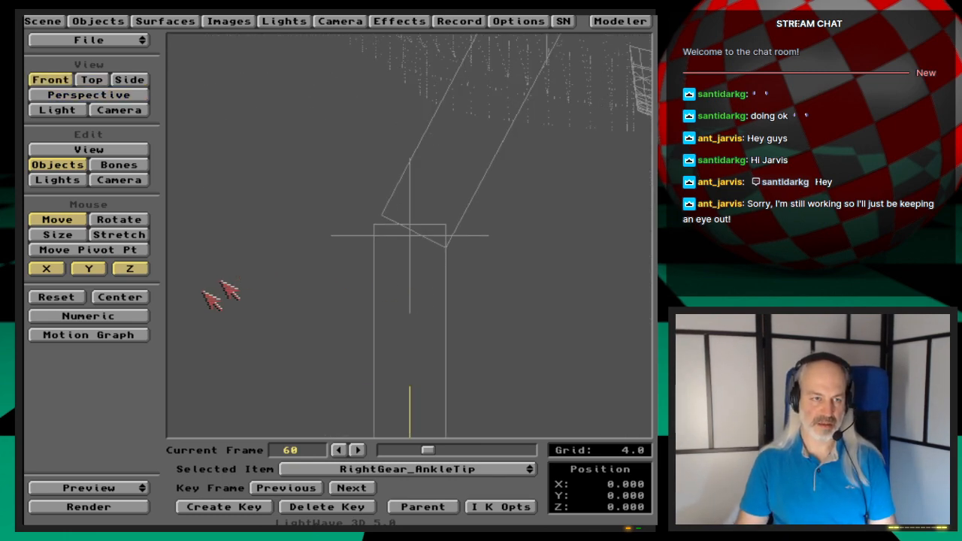
{"action": "left_click", "coordinate": [121, 297]}
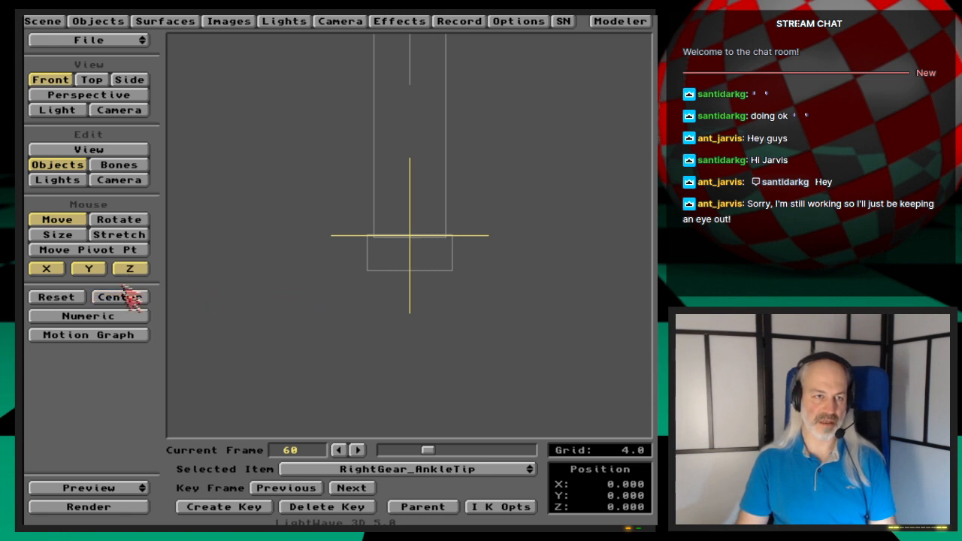
{"action": "left_click_drag", "start_coordinate": [376, 279], "coordinate": [371, 317]}
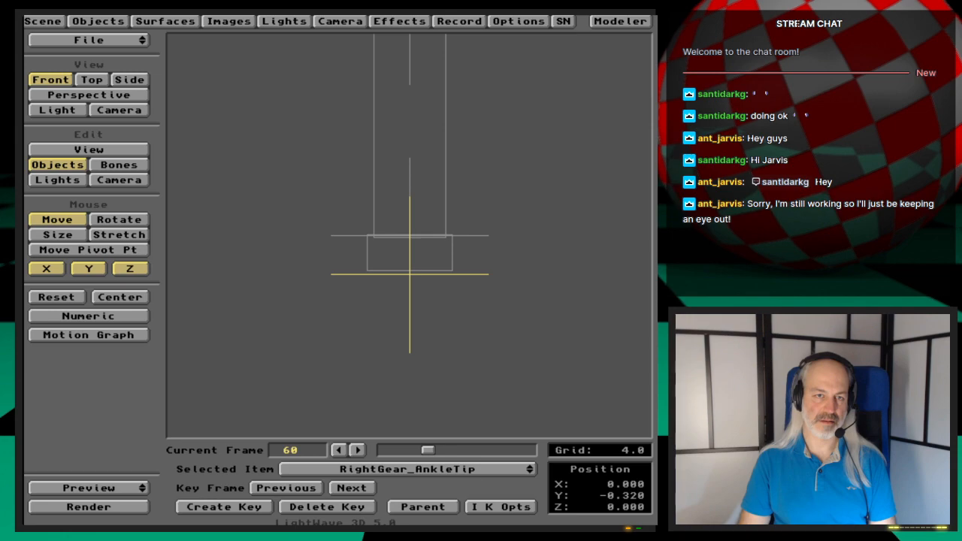
{"action": "key", "text": "Return"}
{"action": "key", "text": "Return"}
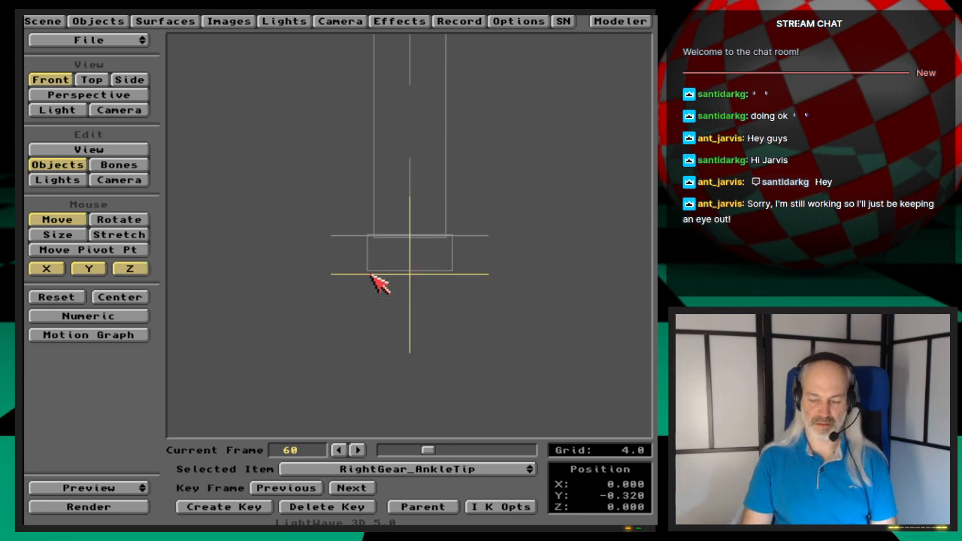
- Examine the RightGear_AnkleTip null's placement under the ankle from several perspective angles
{"action": "key", "text": "6"}
{"action": "key", "text": "4"}
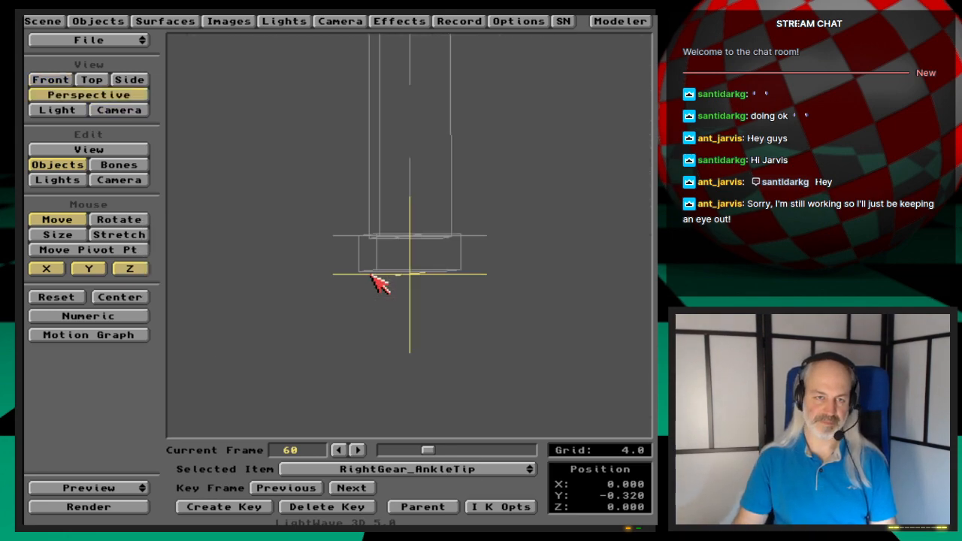
{"action": "key", "text": "v"}
{"action": "left_click_drag", "start_coordinate": [442, 292], "coordinate": [342, 357]}
{"action": "key", "text": "o"}
{"action": "key", "text": "comma"}
{"action": "key", "text": "comma"}
{"action": "key", "text": "comma"}
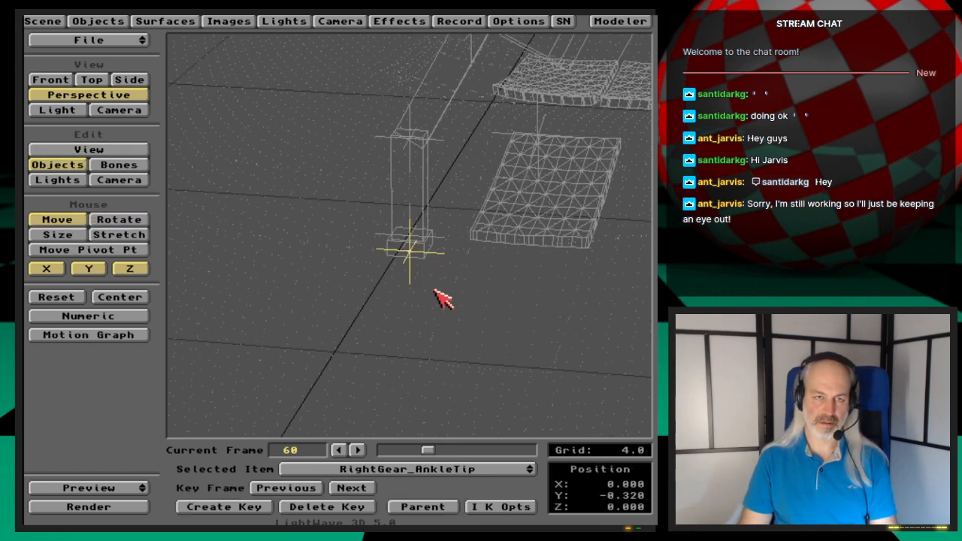
{"action": "key", "text": "v"}
{"action": "left_click_drag", "start_coordinate": [438, 290], "coordinate": [430, 258]}
{"action": "key", "text": "o"}
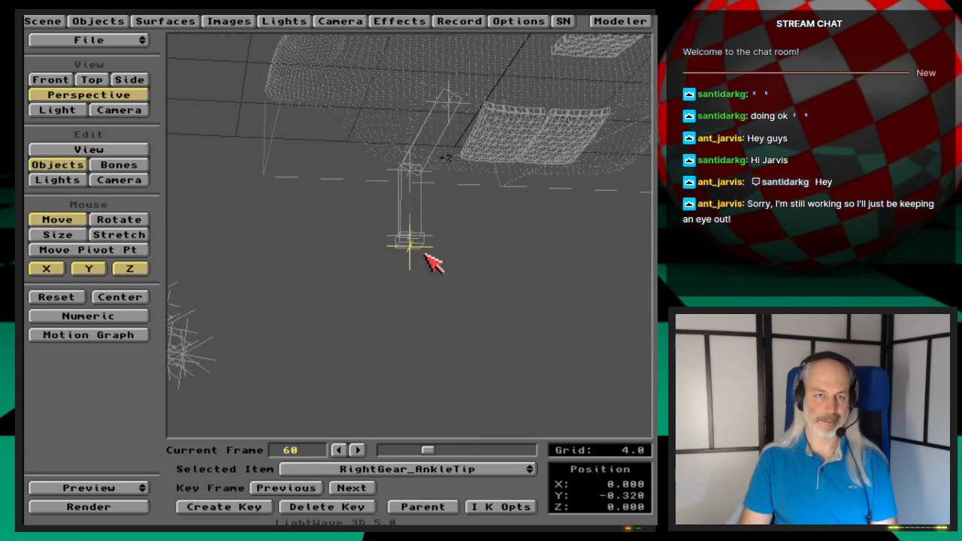
- Hide the starburst light markers and dashed guide lines around the shuttle through the scene's item visibility
{"action": "left_click", "coordinate": [30, 21]}
{"action": "left_click_drag", "start_coordinate": [184, 385], "coordinate": [206, 402]}
{"action": "left_click", "coordinate": [329, 412]}
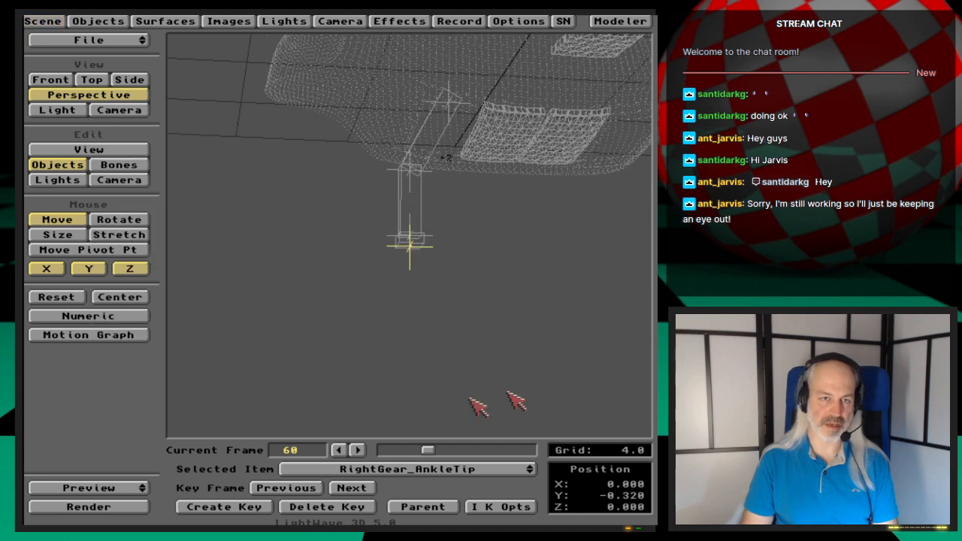
{"action": "left_click_drag", "start_coordinate": [500, 242], "coordinate": [333, 188], "text": "alt"}
- Load the RightGear-Foot object from the Ep.38 Objects drawer into the scene
{"action": "left_click", "coordinate": [112, 23]}
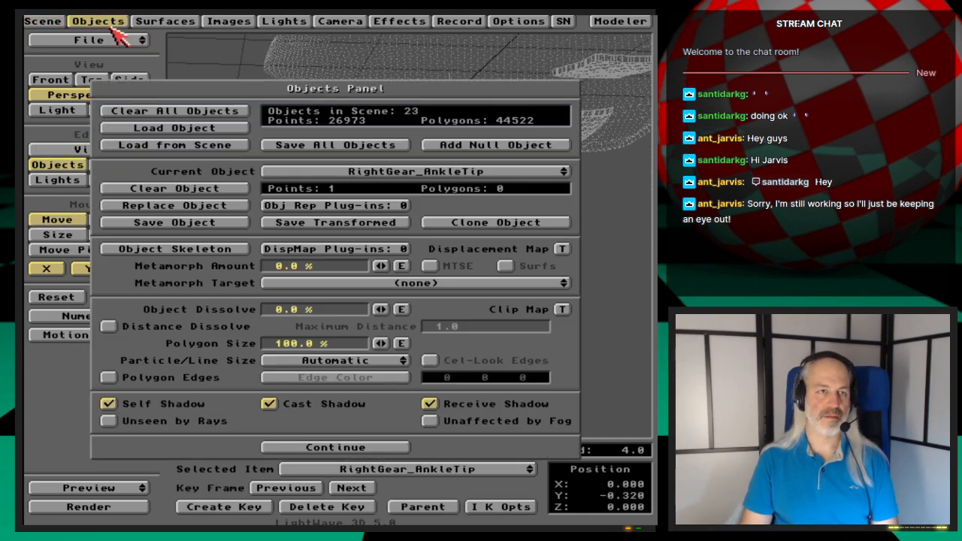
{"action": "left_click_drag", "start_coordinate": [489, 176], "coordinate": [315, 197]}
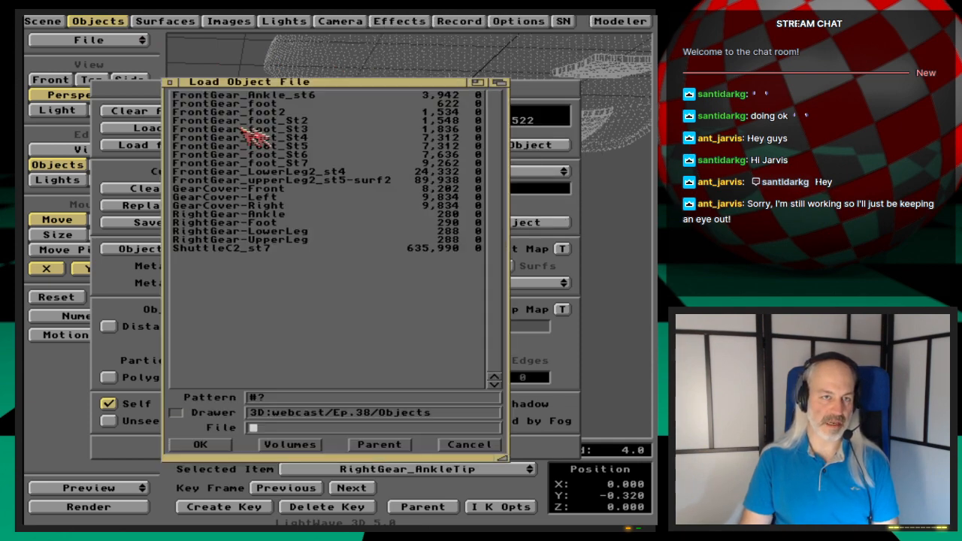
{"action": "left_click", "coordinate": [245, 129]}
{"action": "left_click", "coordinate": [298, 223]}
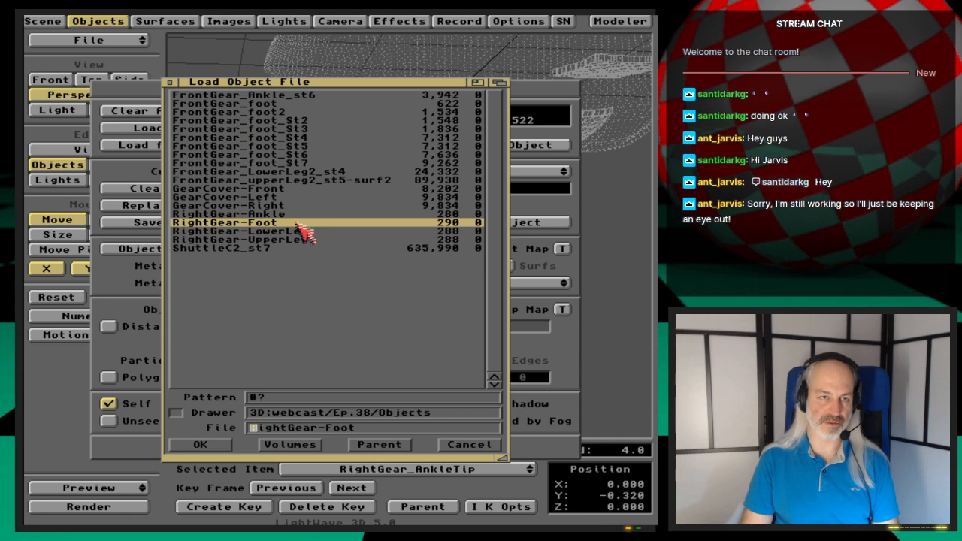
{"action": "left_click", "coordinate": [202, 445]}
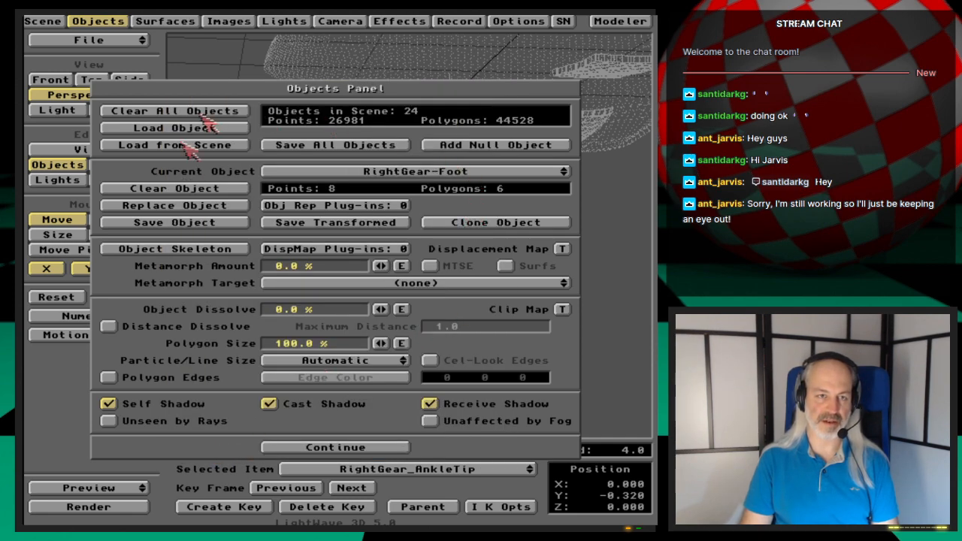
{"action": "left_click", "coordinate": [122, 21]}
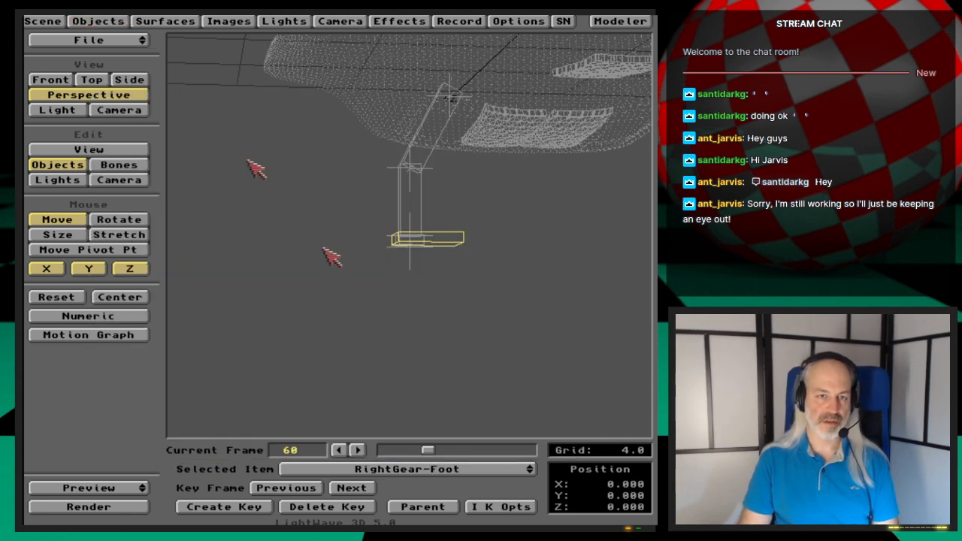
- Parent RightGear-Foot to the RightGear_AnkleTip null
{"action": "left_click", "coordinate": [425, 508]}
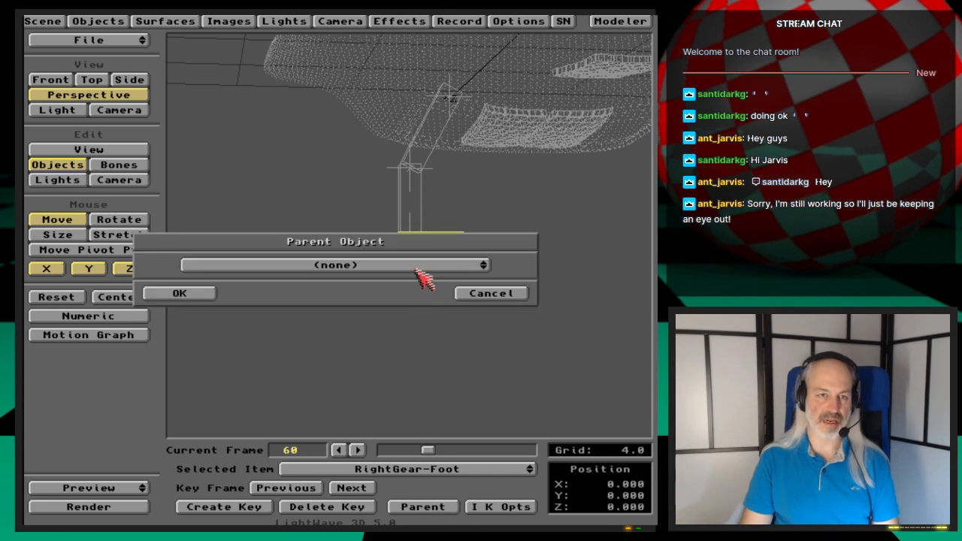
{"action": "left_click_drag", "start_coordinate": [421, 278], "coordinate": [444, 464]}
{"action": "left_click", "coordinate": [211, 294]}
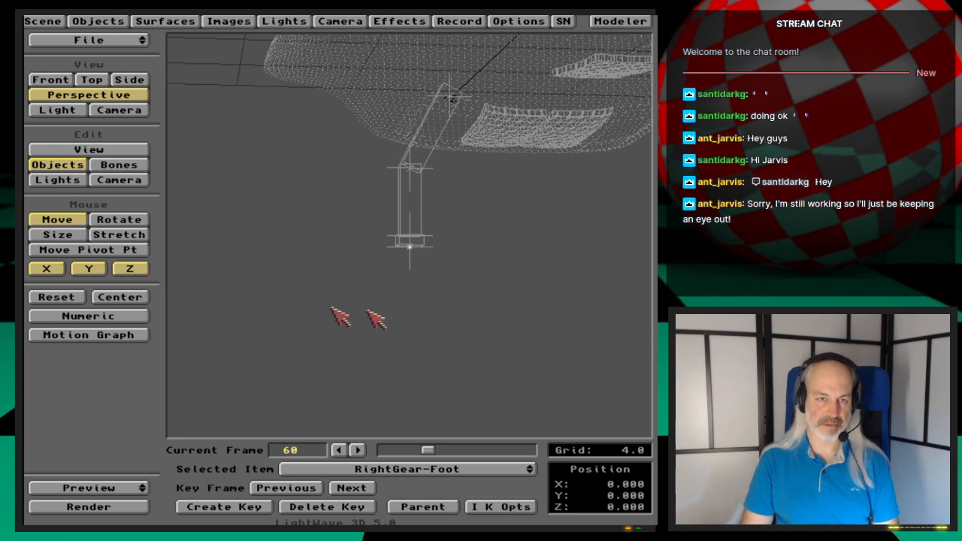
- In Modeler, centre the foot box on the origin and move it down about 160 mm so its top face meets the origin
{"action": "left_click", "coordinate": [618, 22]}
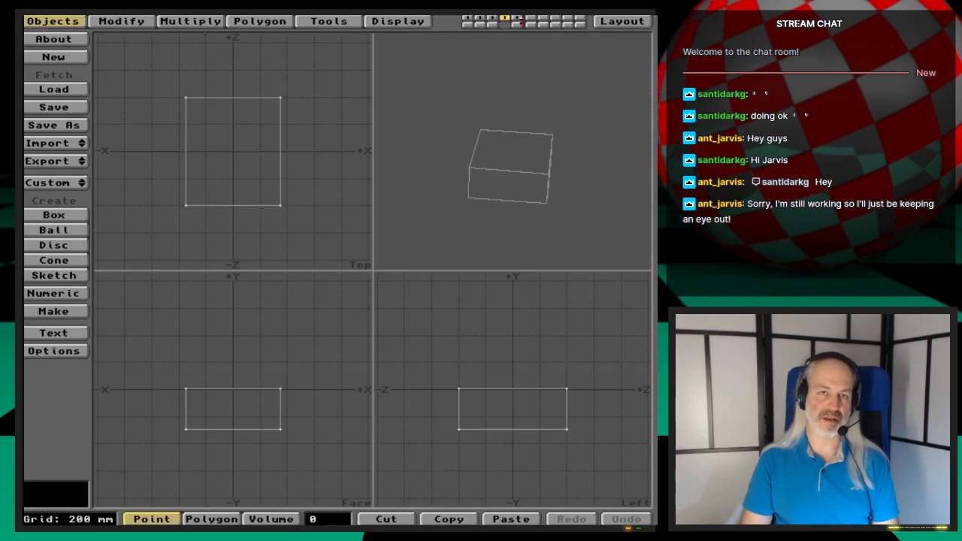
{"action": "left_click", "coordinate": [517, 19]}
{"action": "key", "text": "F2"}
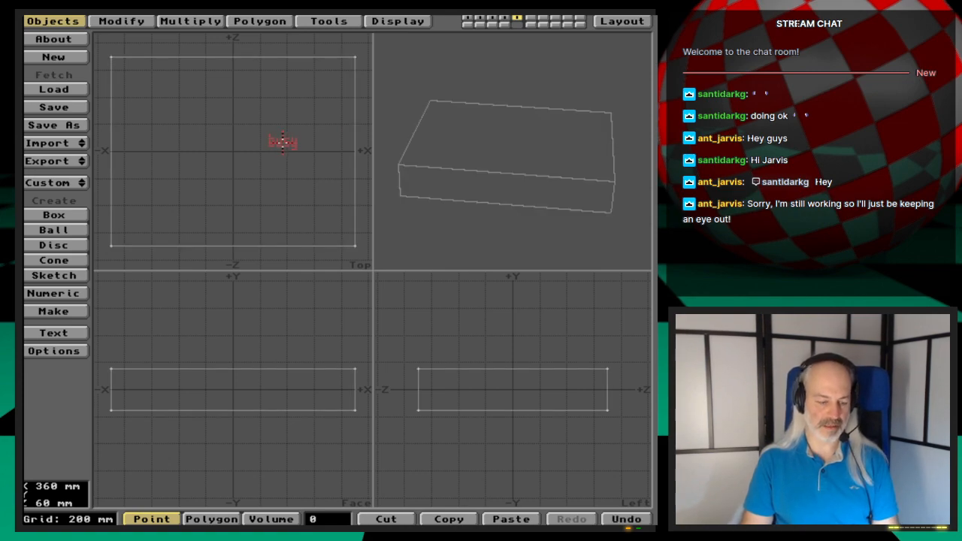
{"action": "key", "text": "a"}
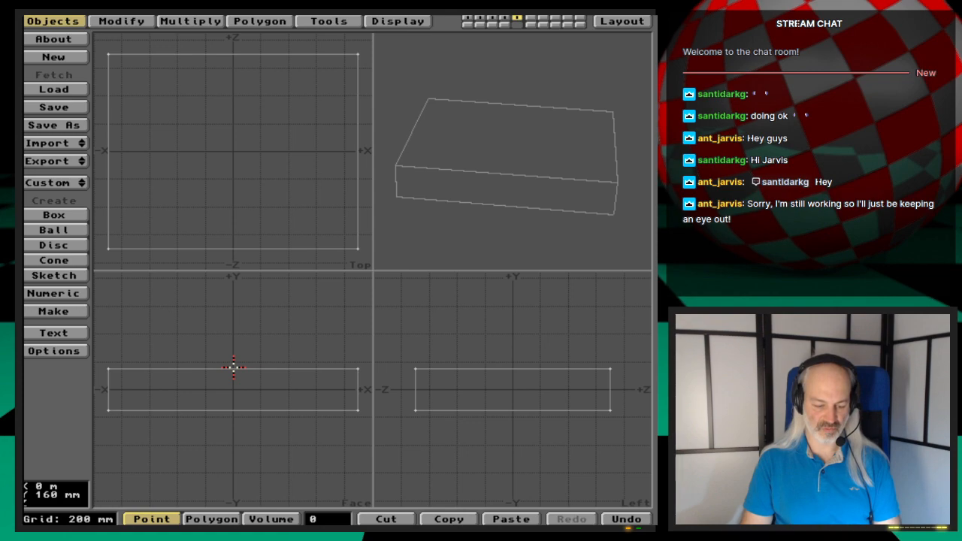
{"action": "key", "text": "t"}
{"action": "left_click_drag", "start_coordinate": [233, 367], "coordinate": [233, 390]}
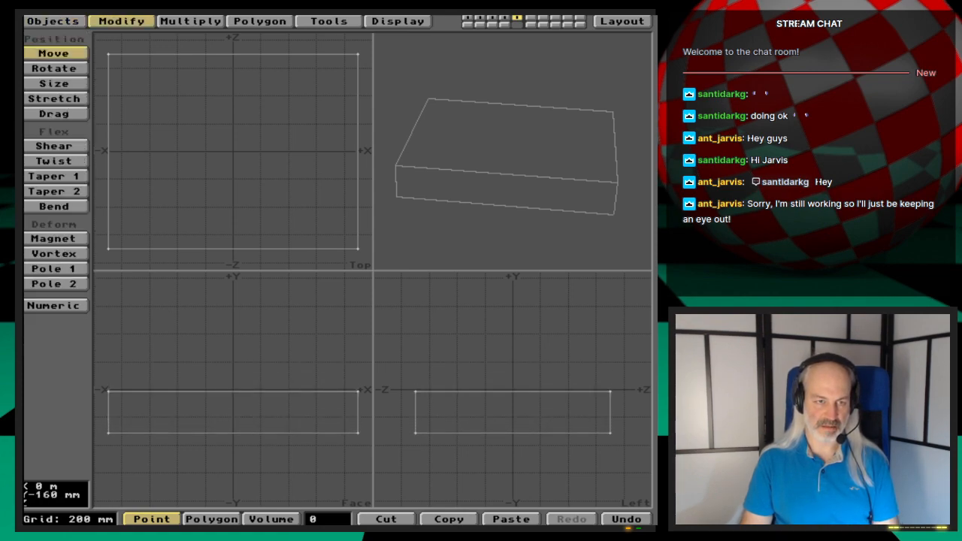
{"action": "key", "text": "space"}
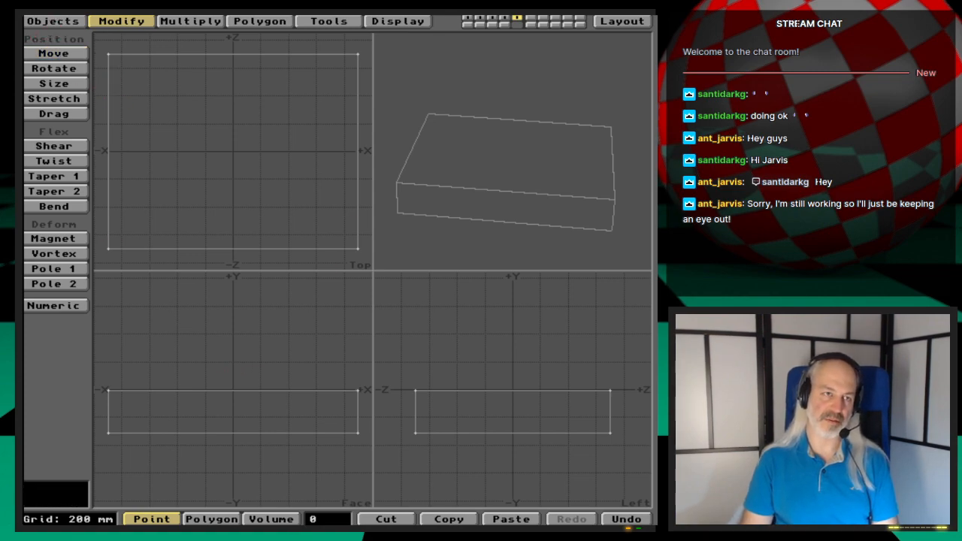
- Export the repositioned foot to Layout, replacing the RightGear-Foot object
{"action": "left_click", "coordinate": [44, 22]}
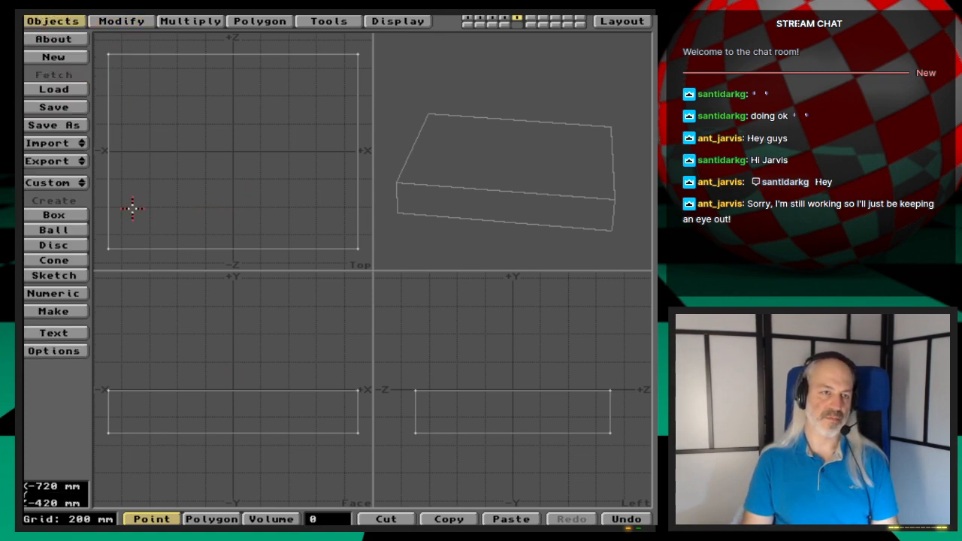
{"action": "left_click", "coordinate": [82, 161]}
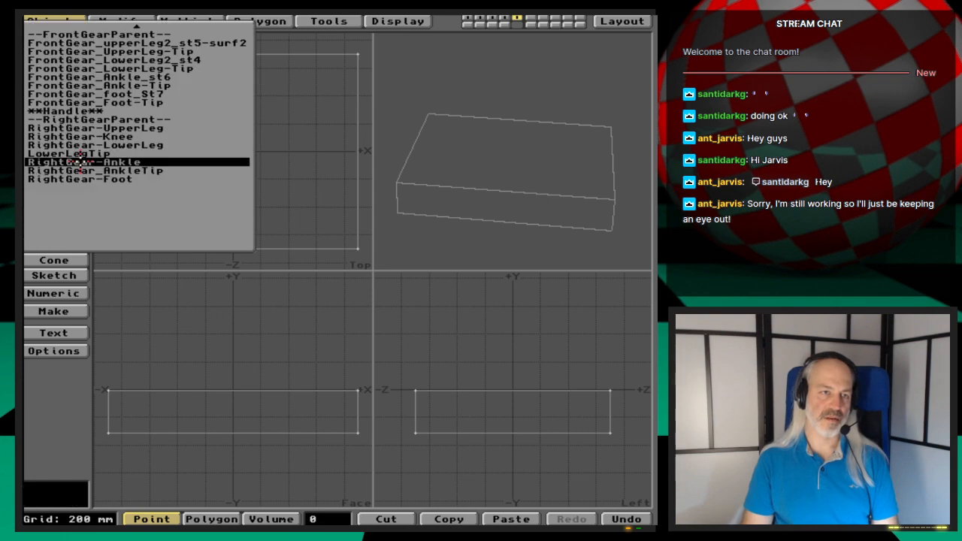
{"action": "left_click", "coordinate": [174, 180]}
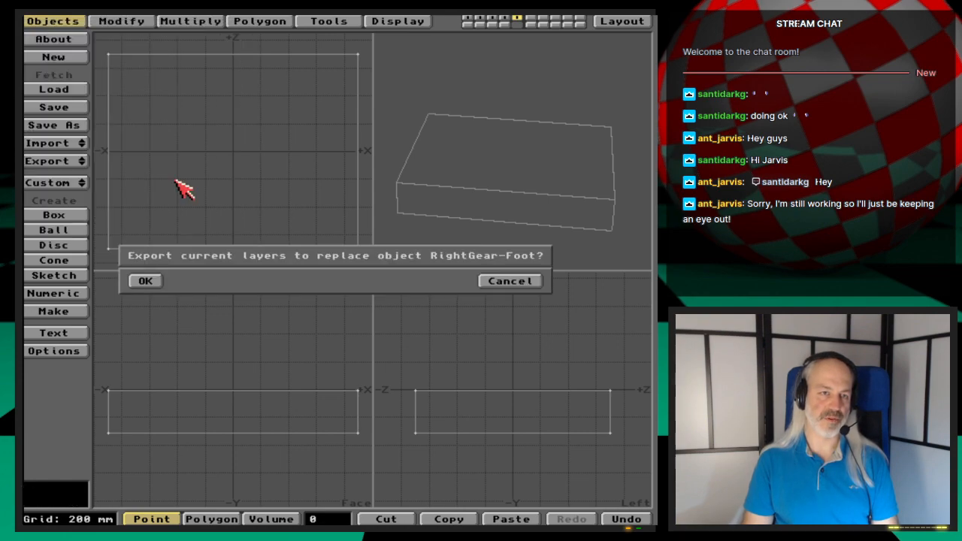
{"action": "left_click", "coordinate": [157, 279]}
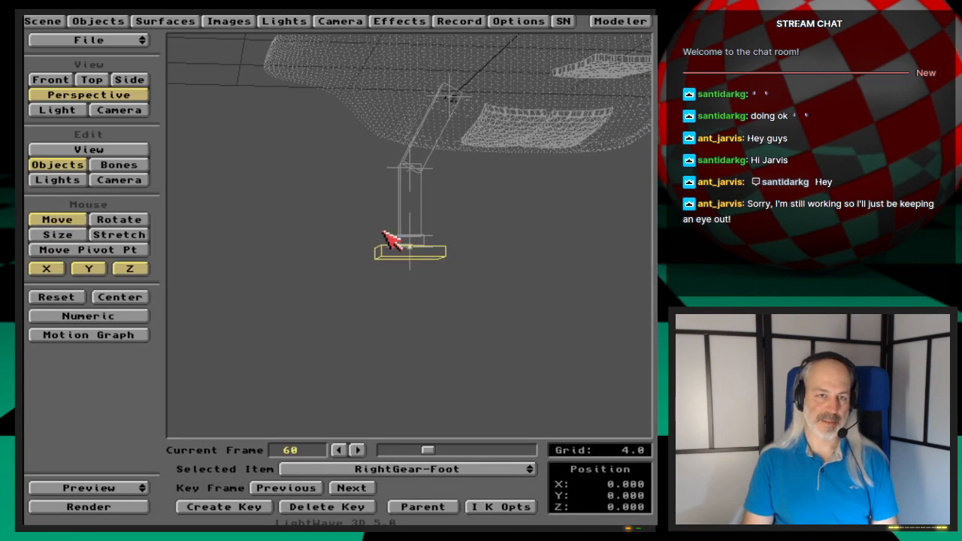
- Examine how the foot sits beneath the ankle from several perspective angles, and return to editing RightGear-Foot
{"action": "left_click_drag", "start_coordinate": [496, 207], "coordinate": [509, 192], "text": "alt"}
{"action": "key", "text": "period"}
{"action": "key", "text": "period"}
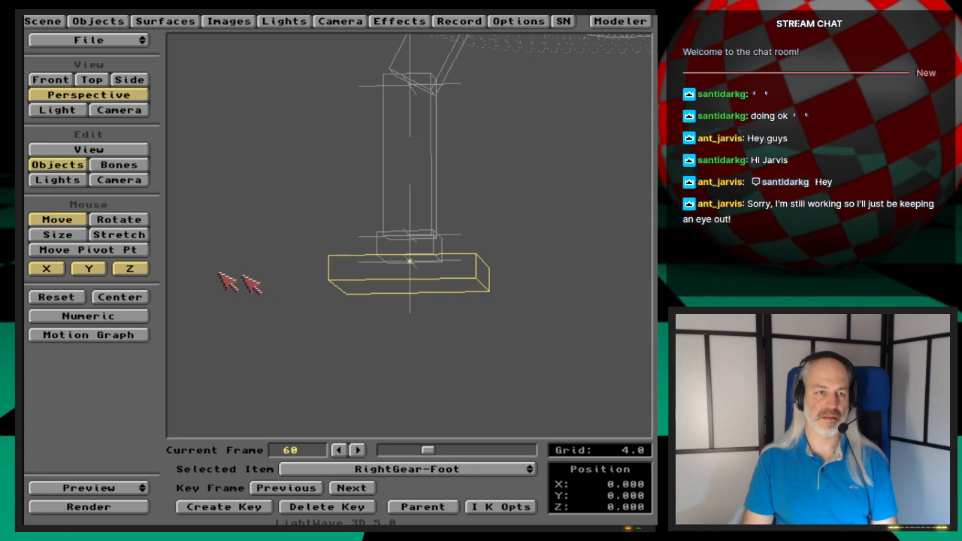
{"action": "left_click", "coordinate": [73, 219], "text": "alt"}
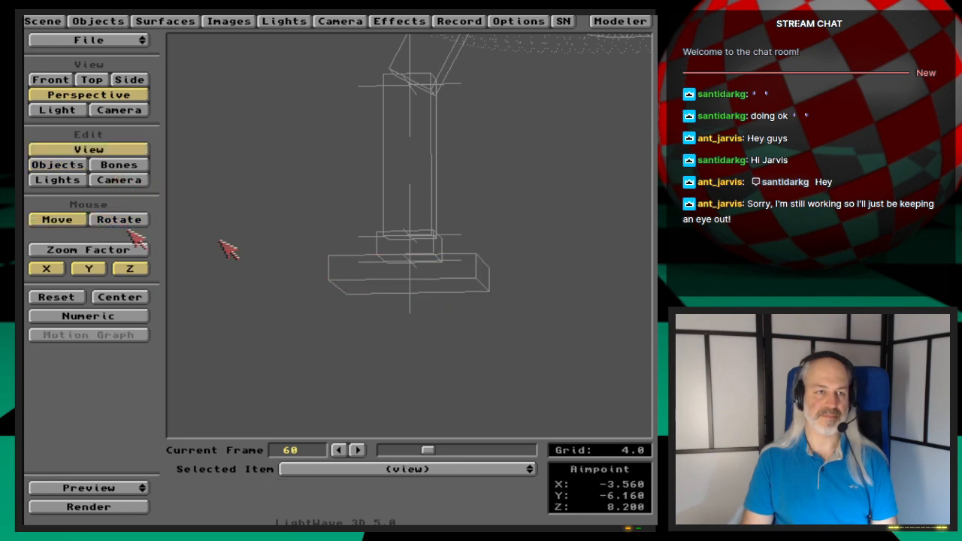
{"action": "right_click_drag", "start_coordinate": [406, 268], "coordinate": [347, 243], "text": "alt"}
{"action": "key", "text": "alt"}
{"action": "left_click_drag", "start_coordinate": [410, 226], "coordinate": [544, 235], "text": "alt"}
{"action": "left_click", "coordinate": [139, 223], "text": "alt"}
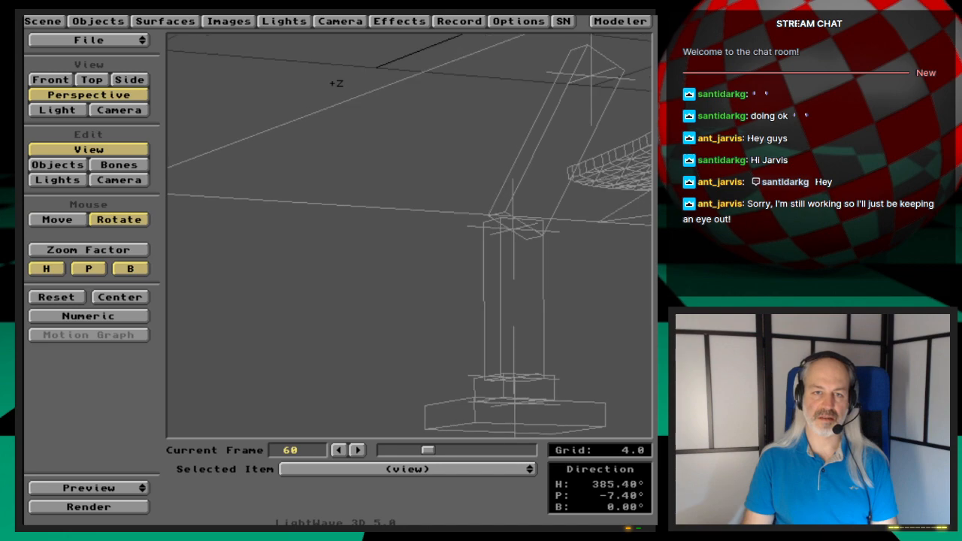
{"action": "left_click", "coordinate": [68, 223], "text": "alt"}
{"action": "left_click_drag", "start_coordinate": [361, 244], "coordinate": [416, 253]}
{"action": "mouse_move", "coordinate": [229, 237]}
{"action": "left_mouse_down"}
{"action": "mouse_move", "coordinate": [258, 224]}
{"action": "mouse_move", "coordinate": [240, 246]}
{"action": "left_mouse_up"}
{"action": "key", "text": "shift+o"}
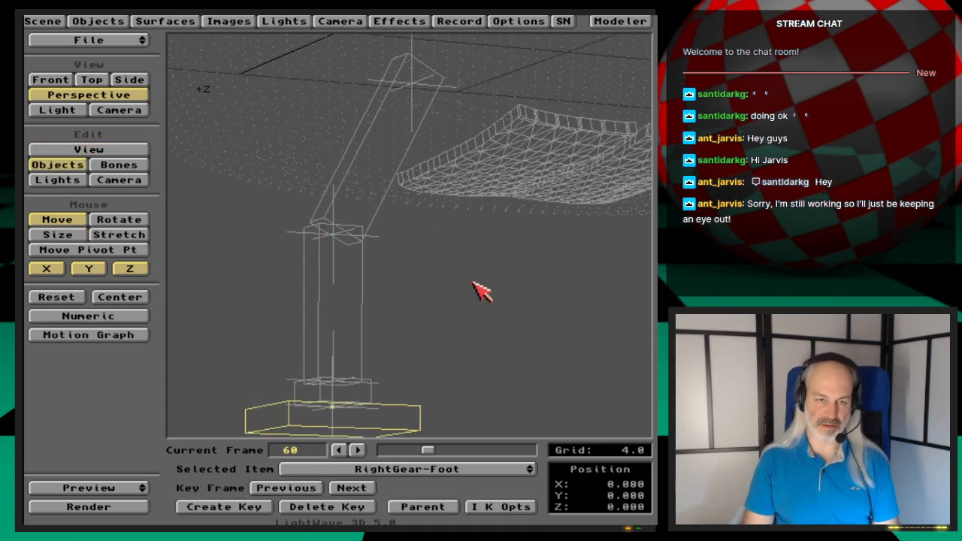
- Save RightGear-Foot in the Ep.38 Objects drawer, overwriting the existing file
{"action": "left_click", "coordinate": [97, 21]}
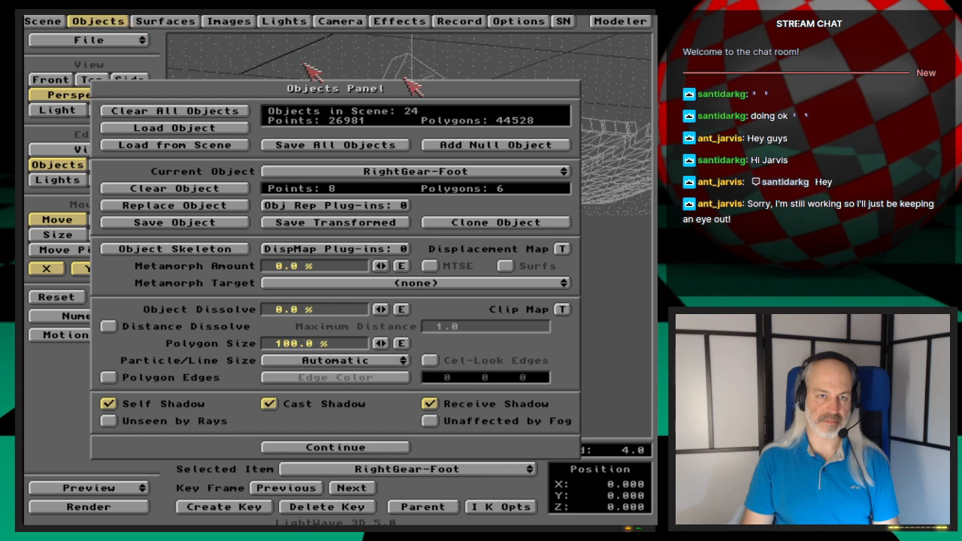
{"action": "left_click", "coordinate": [234, 224]}
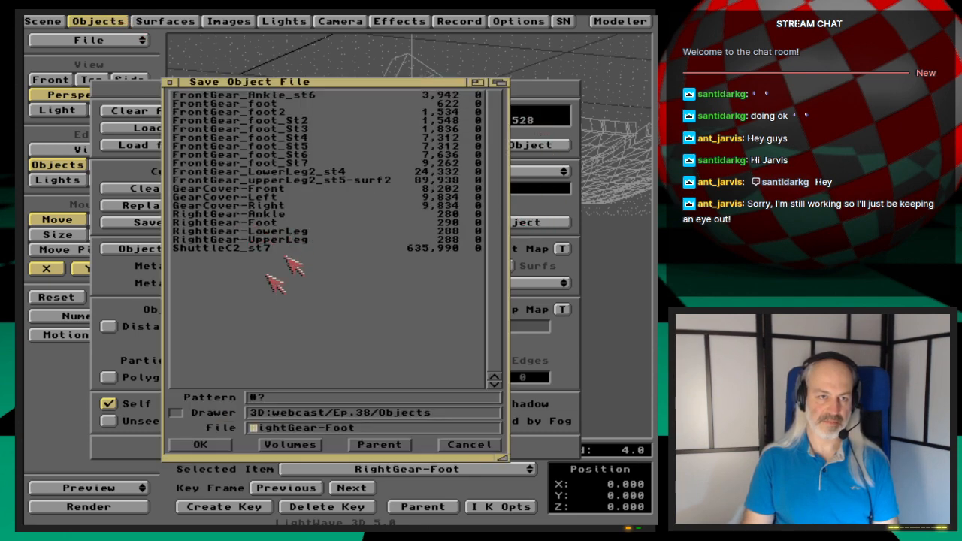
{"action": "left_click", "coordinate": [215, 447]}
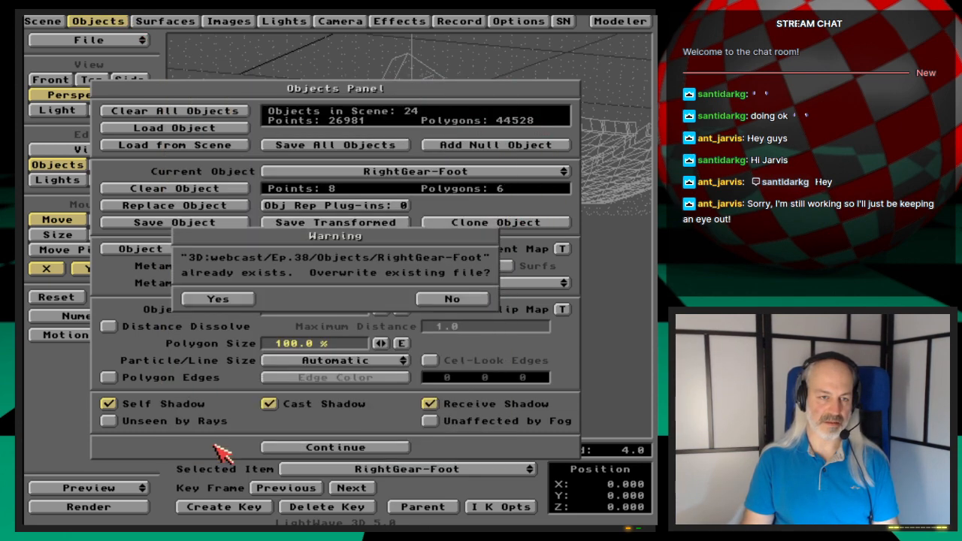
{"action": "left_click", "coordinate": [242, 303]}
{"action": "left_click", "coordinate": [325, 447]}
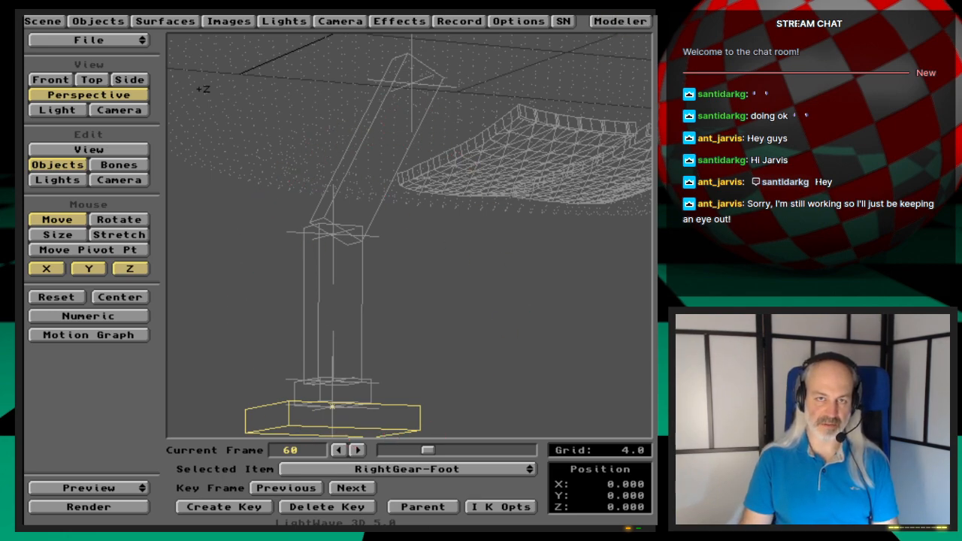
- Clear Modeler by starting a new project without keeping the current data, and go back to Layout
{"action": "left_click", "coordinate": [620, 21]}
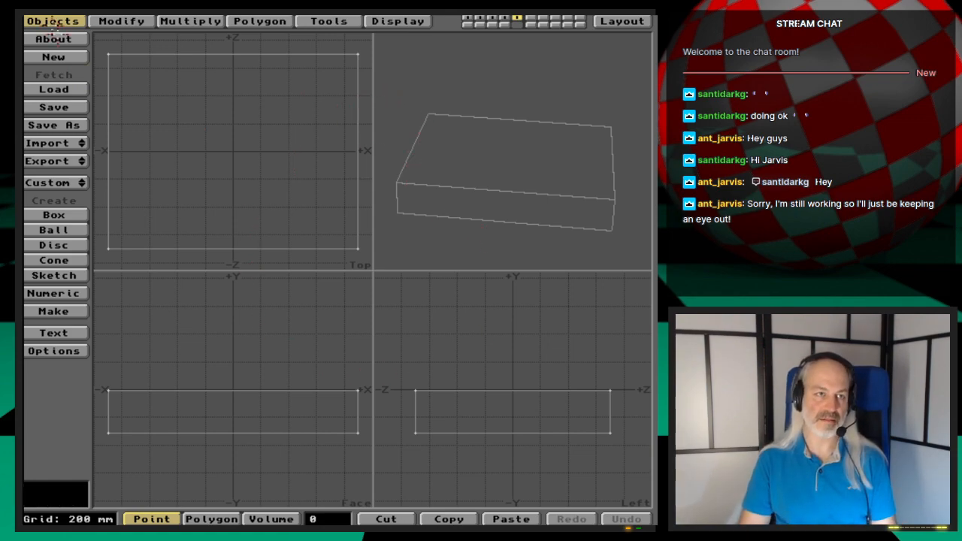
{"action": "left_click", "coordinate": [60, 56]}
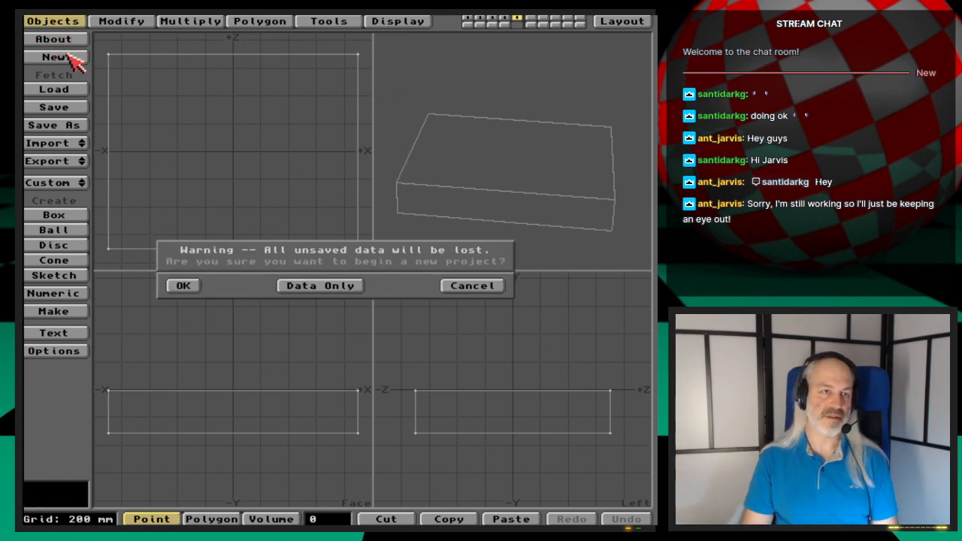
{"action": "left_click", "coordinate": [181, 281]}
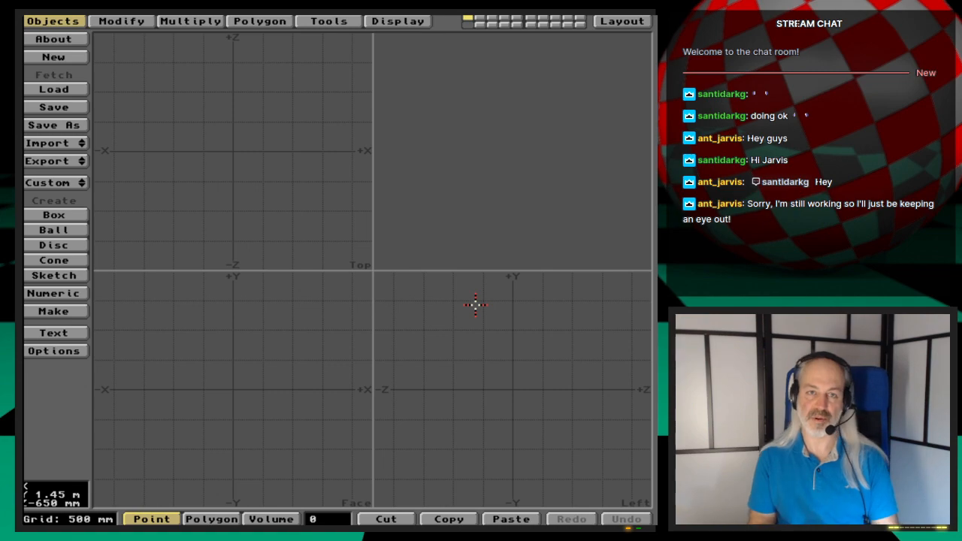
{"action": "key", "text": "super+m"}
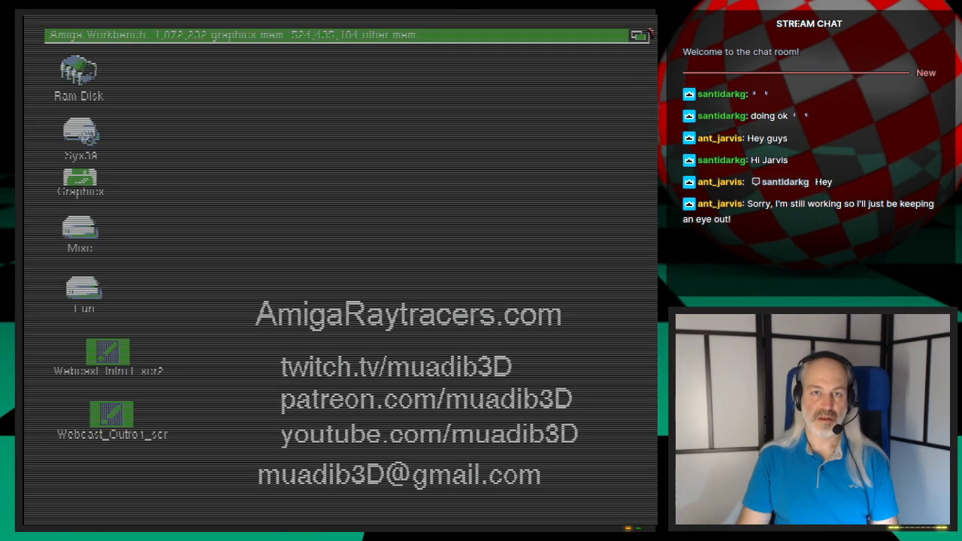
{"action": "key", "text": "super+m"}
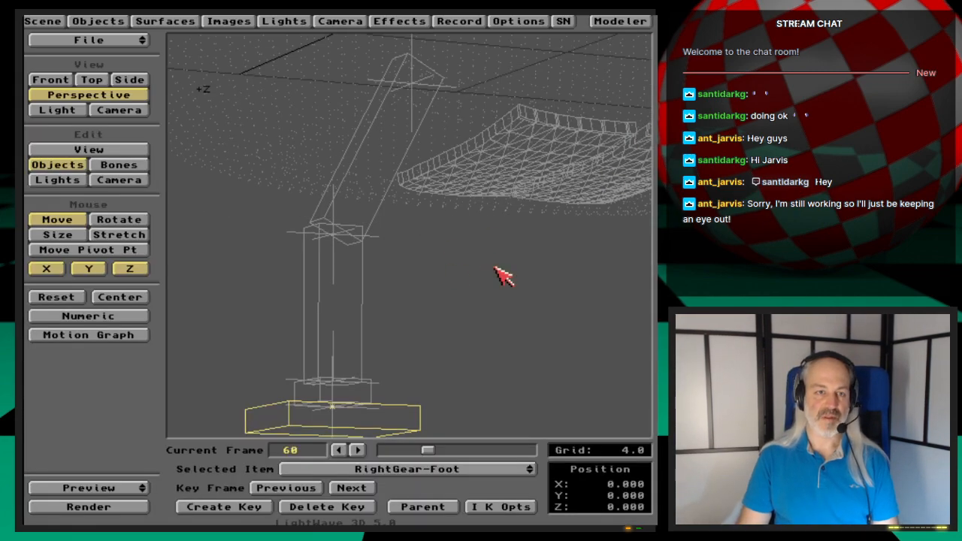
- Examine the right landing gear and gear covers under the shuttle through the scene camera
{"action": "left_click", "coordinate": [132, 109]}
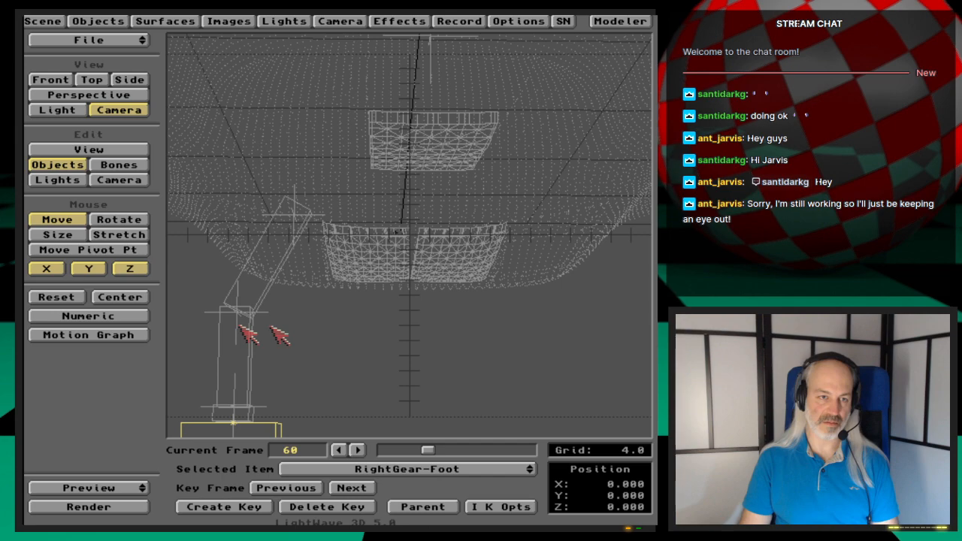
{"action": "left_click", "coordinate": [129, 181]}
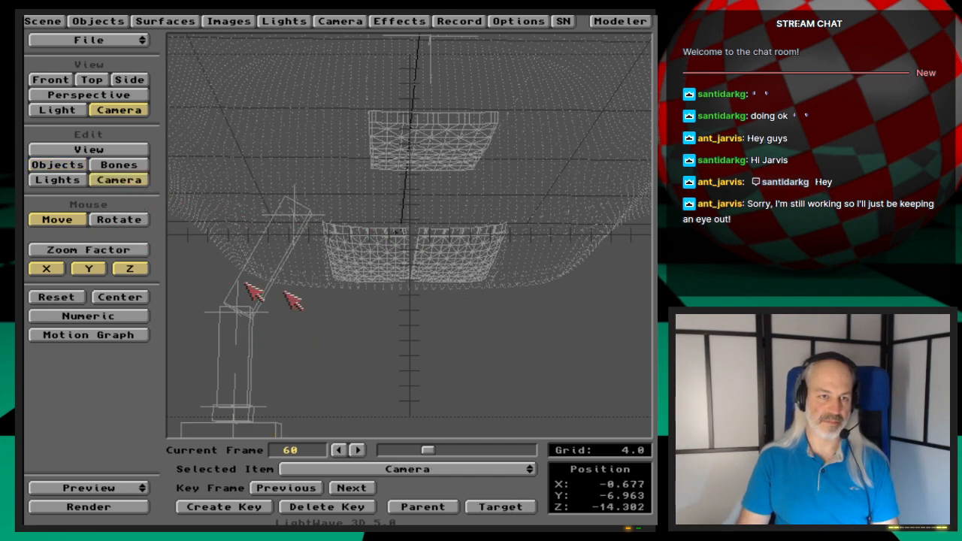
{"action": "left_click", "coordinate": [101, 153]}
{"action": "left_click_drag", "start_coordinate": [328, 301], "coordinate": [338, 322]}
{"action": "left_click", "coordinate": [123, 179]}
{"action": "left_click", "coordinate": [75, 165]}
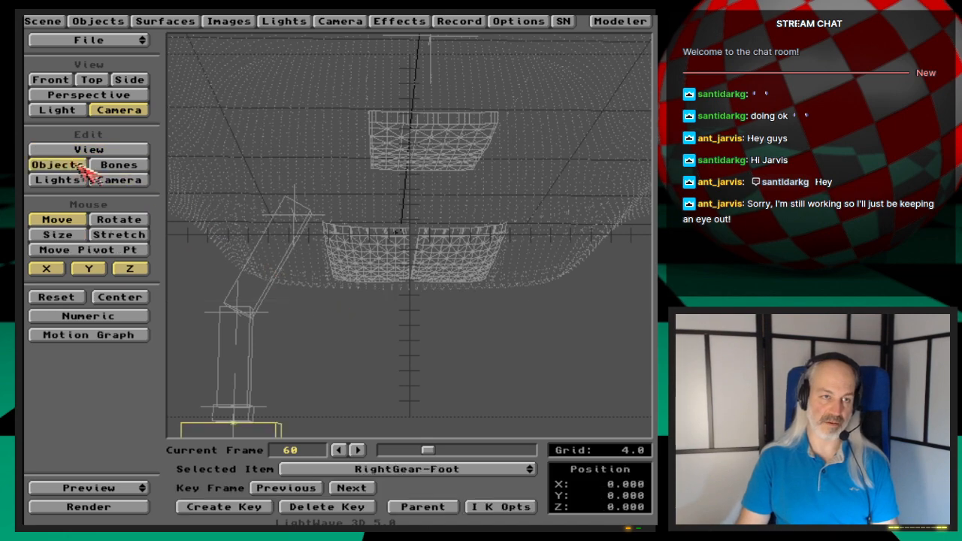
{"action": "left_click", "coordinate": [89, 149]}
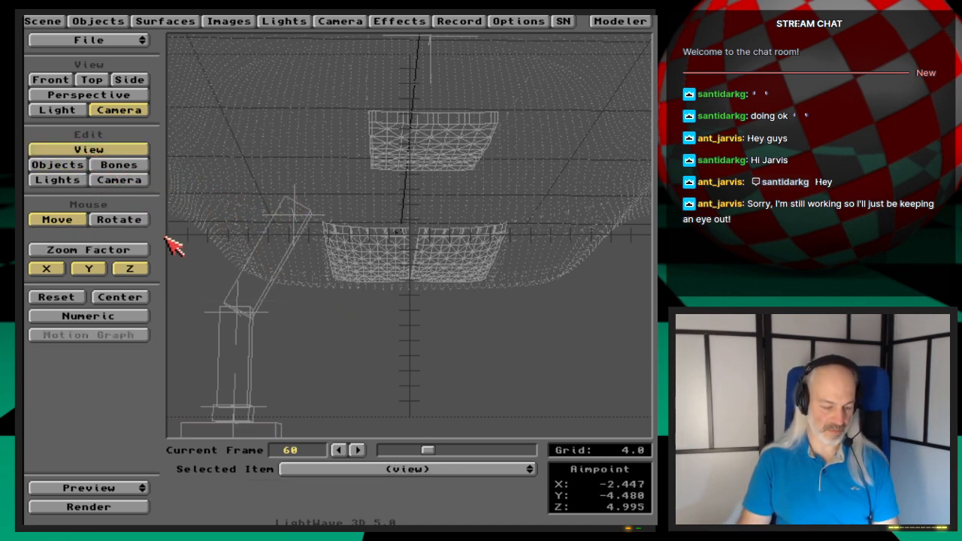
{"action": "mouse_move", "coordinate": [273, 303]}
{"action": "left_mouse_down"}
{"action": "mouse_move", "coordinate": [268, 311]}
{"action": "mouse_move", "coordinate": [290, 302]}
{"action": "left_mouse_up"}
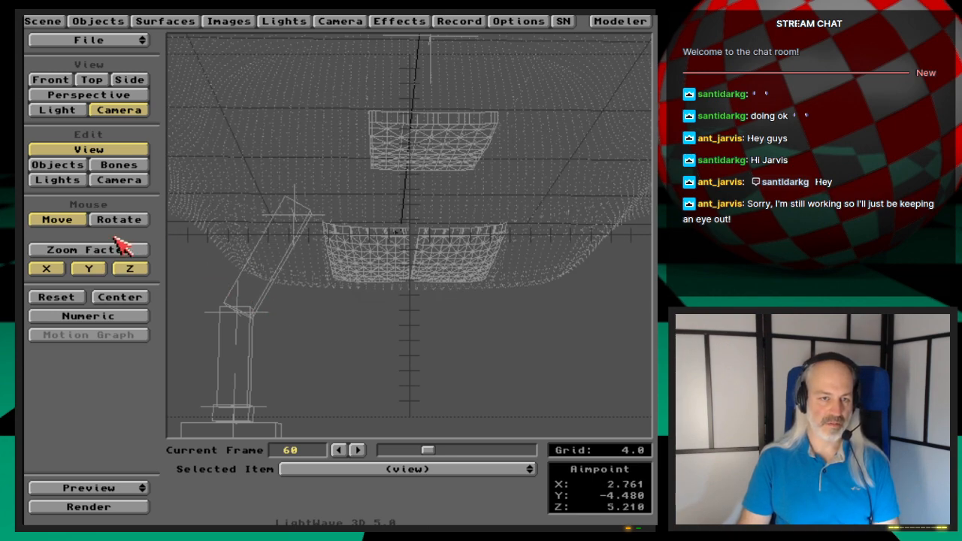
{"action": "left_click_drag", "start_coordinate": [301, 339], "coordinate": [345, 362]}
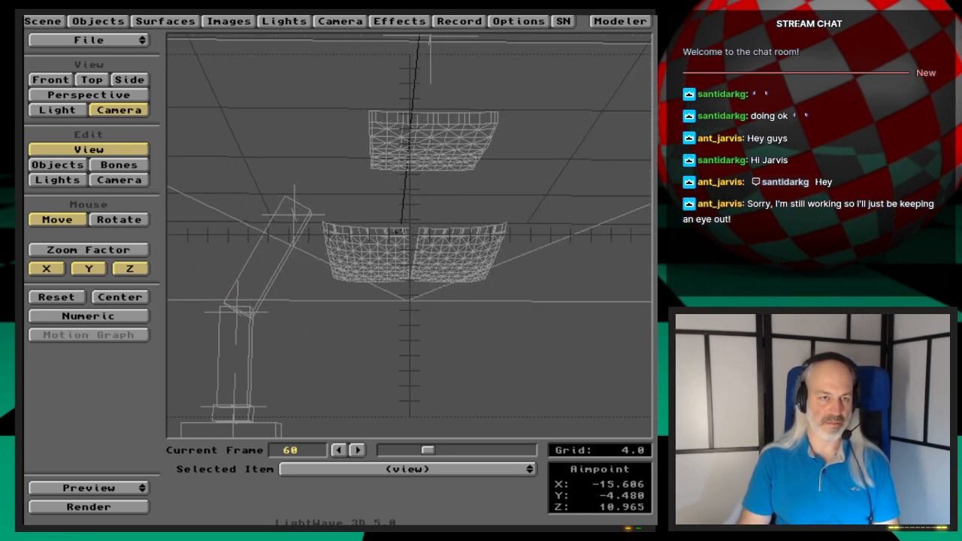
- Examine the right landing gear and the gear covers beneath the shuttle from several perspective angles
{"action": "left_click", "coordinate": [98, 94]}
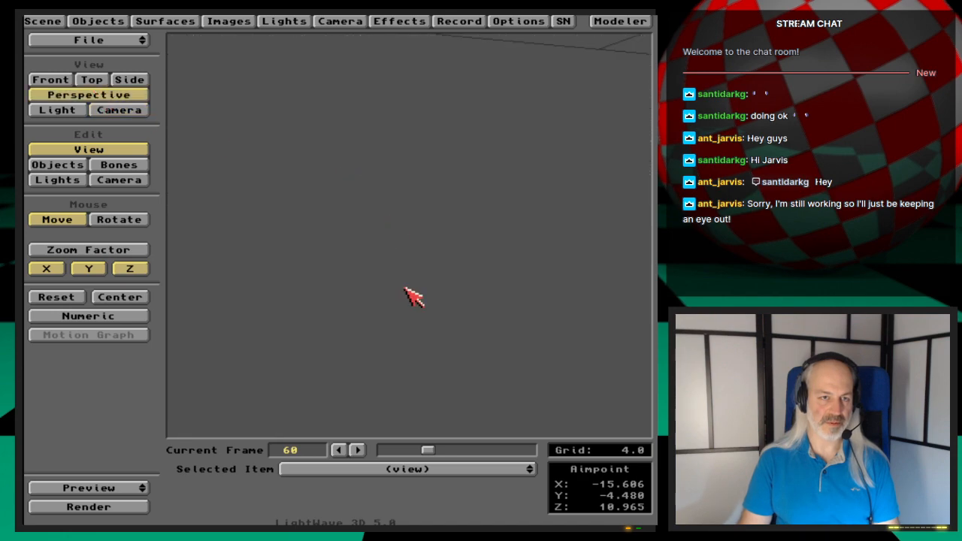
{"action": "left_click", "coordinate": [120, 298]}
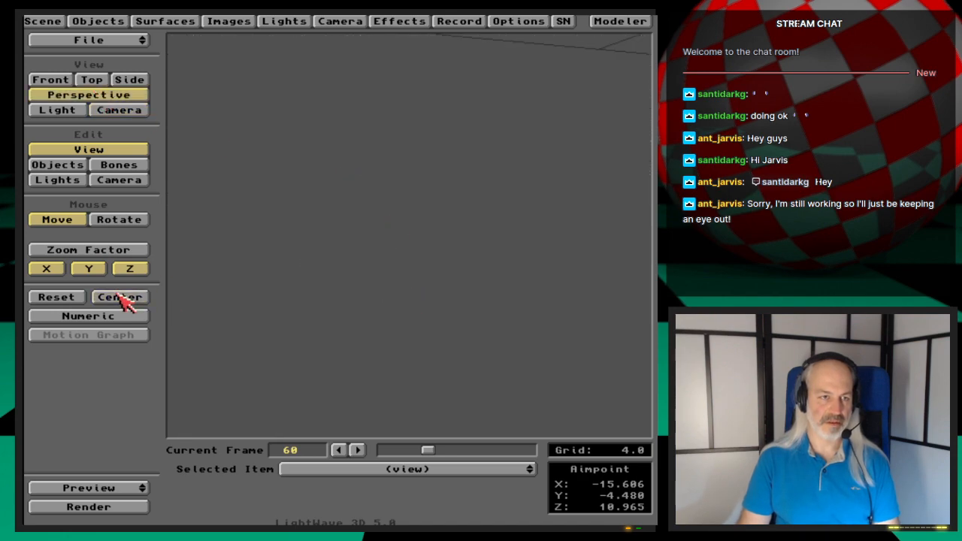
{"action": "left_click_drag", "start_coordinate": [339, 275], "coordinate": [417, 259]}
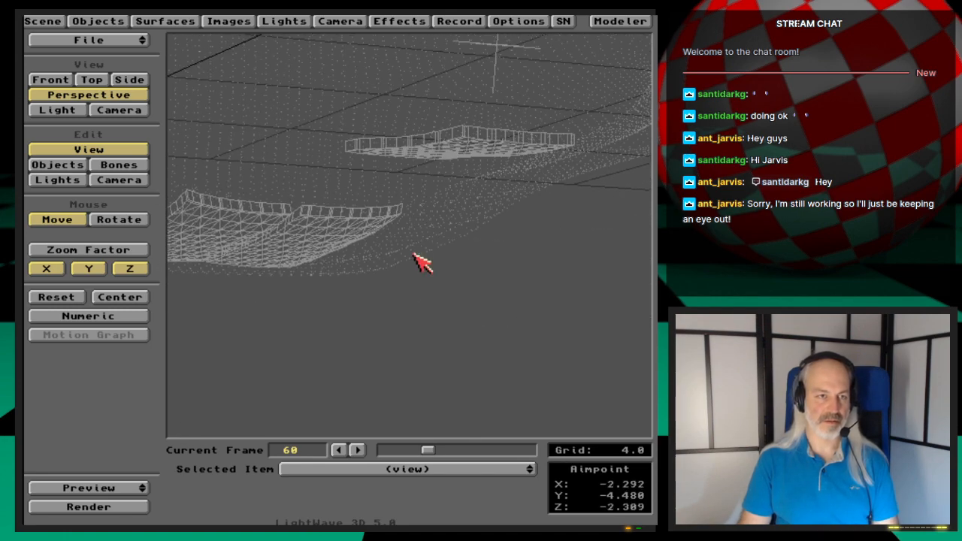
{"action": "key", "text": "y"}
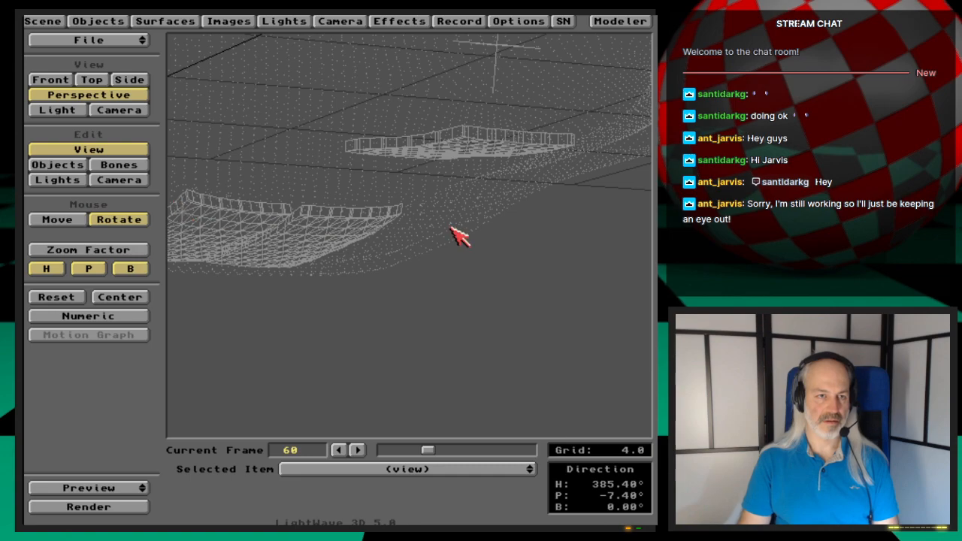
{"action": "left_click_drag", "start_coordinate": [458, 234], "coordinate": [383, 250]}
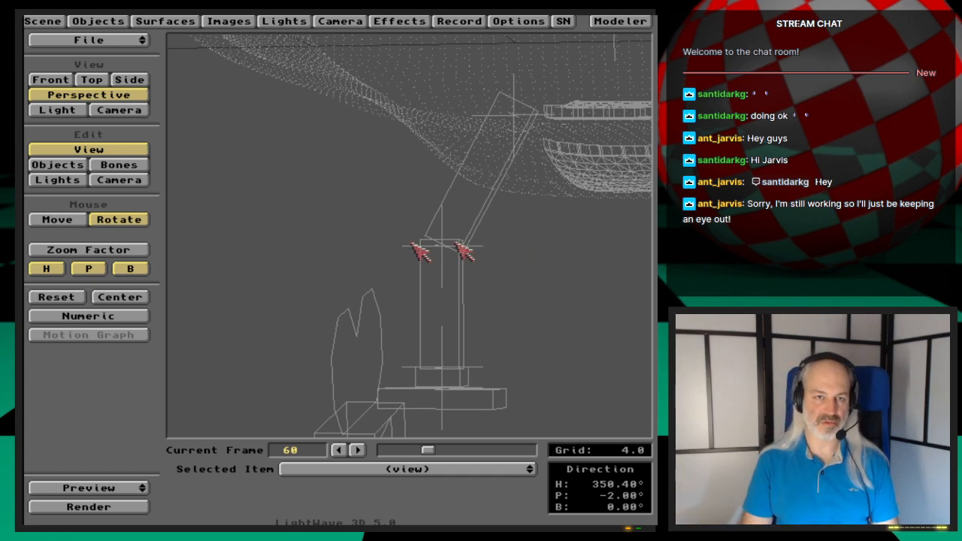
{"action": "key", "text": "2"}
{"action": "key", "text": "4"}
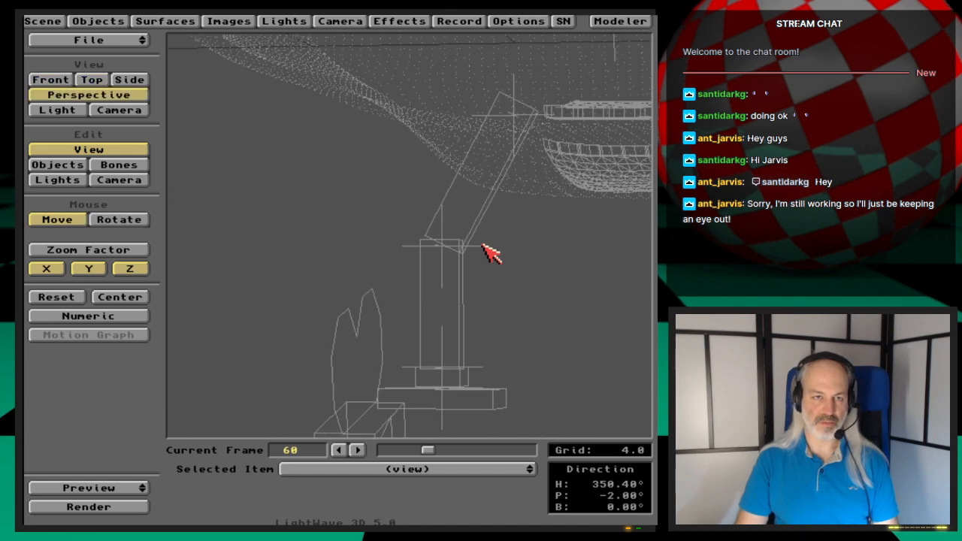
{"action": "left_click_drag", "start_coordinate": [578, 290], "coordinate": [624, 251]}
{"action": "key", "text": "y"}
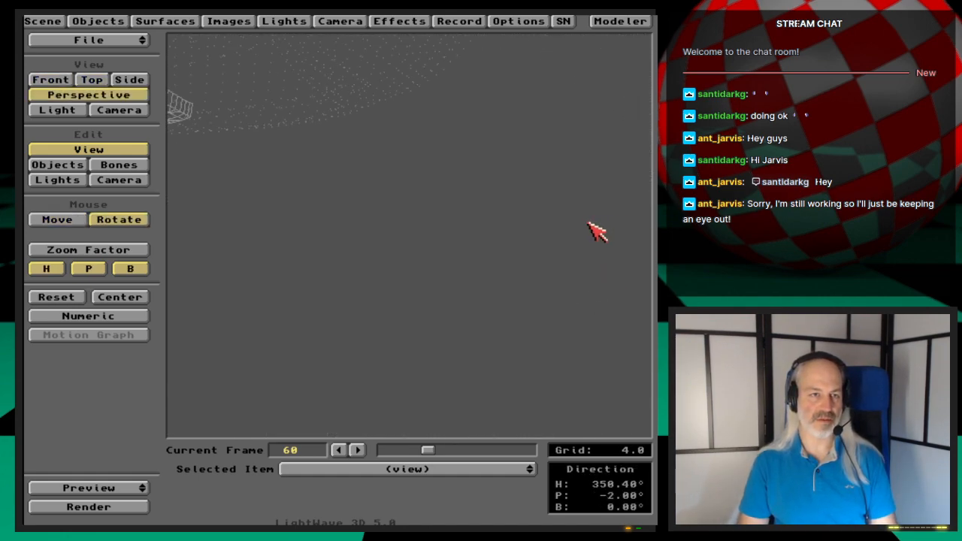
{"action": "left_click_drag", "start_coordinate": [549, 244], "coordinate": [489, 243]}
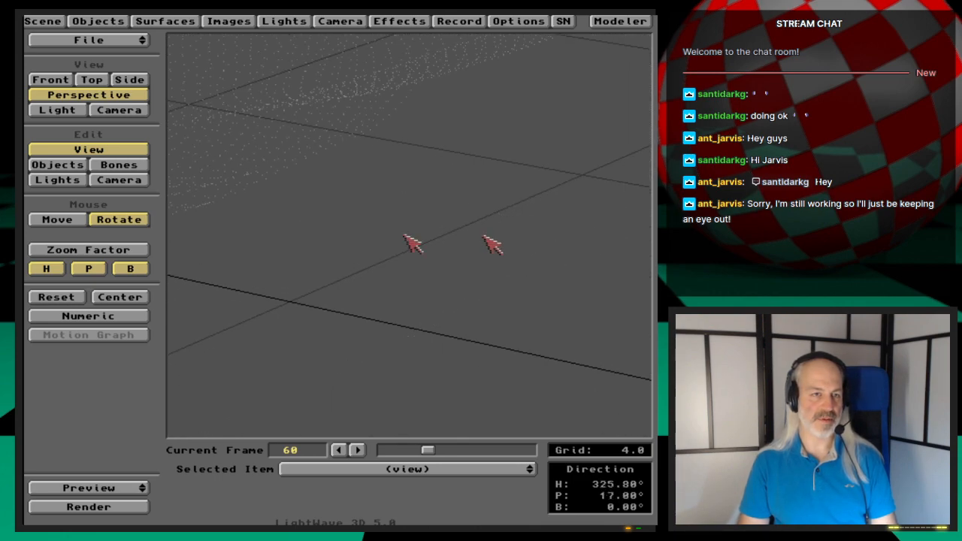
- Center the perspective view on RightGear-UpperLeg and examine the upper leg's placement relative to the gear covers from below
{"action": "left_click", "coordinate": [146, 298]}
{"action": "left_click", "coordinate": [78, 166]}
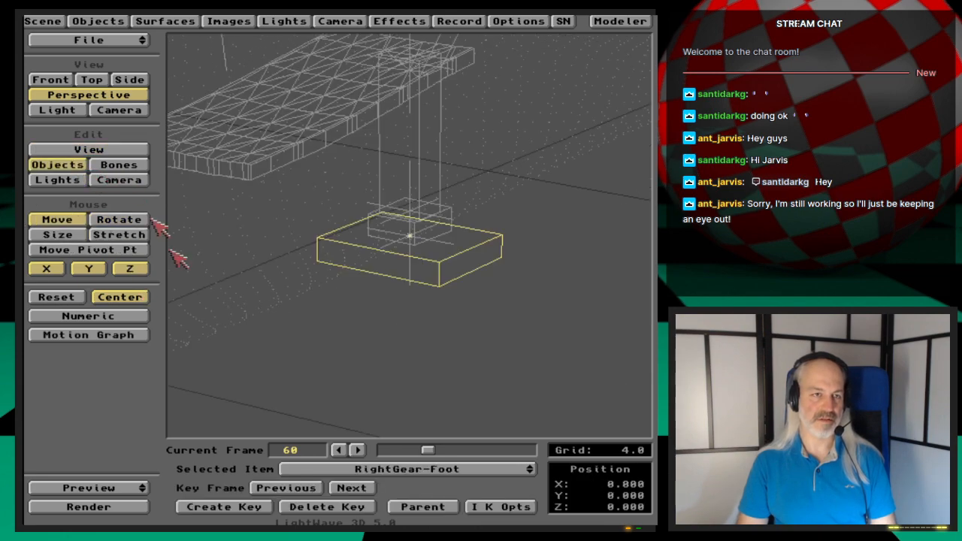
{"action": "left_click", "coordinate": [462, 467]}
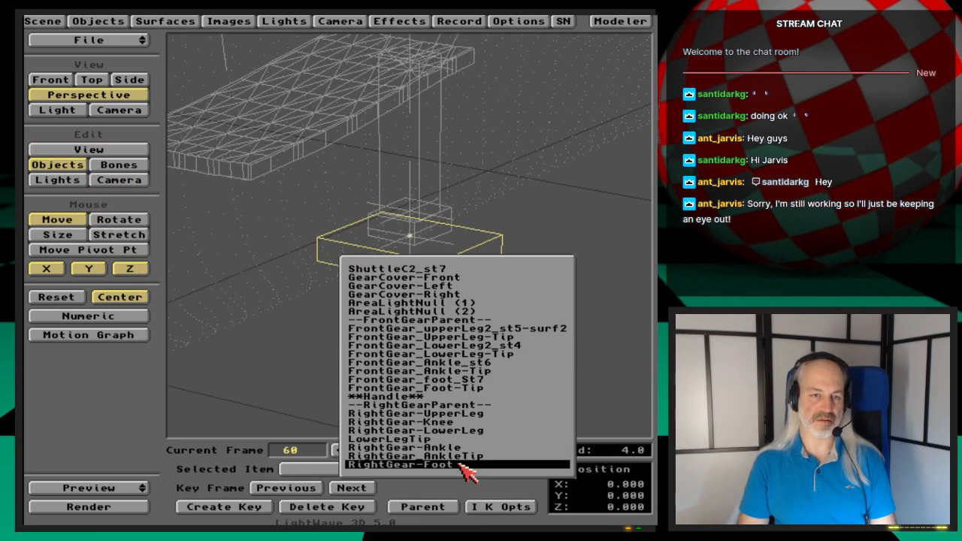
{"action": "left_click", "coordinate": [489, 413]}
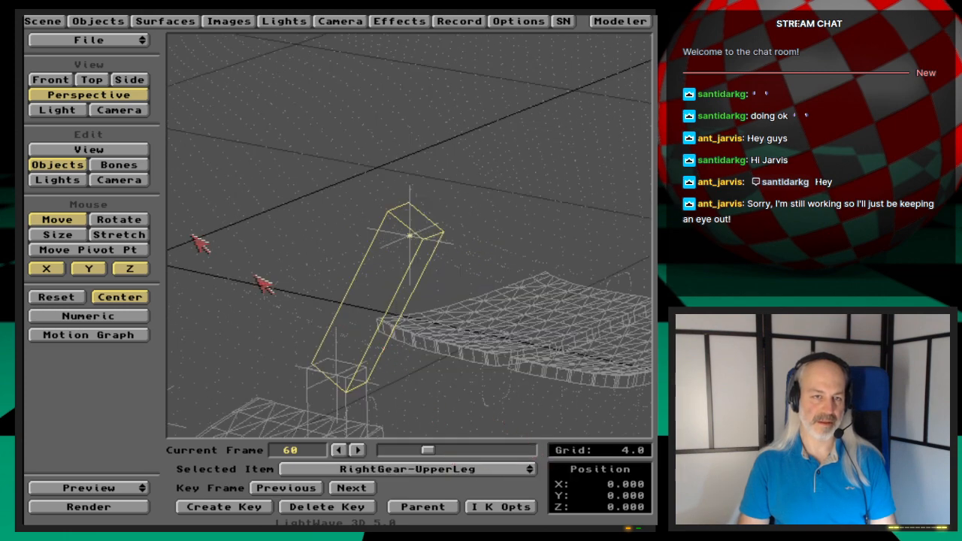
{"action": "left_click", "coordinate": [133, 297]}
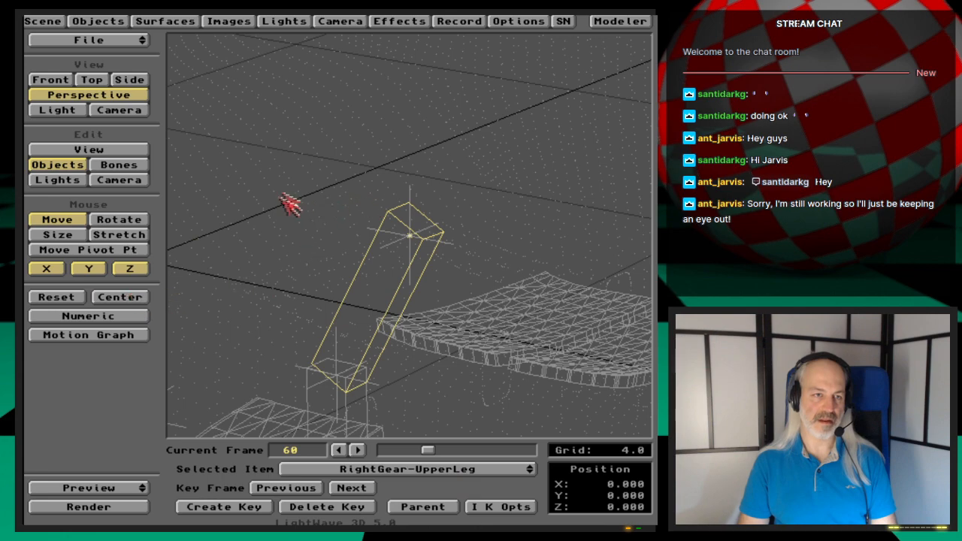
{"action": "left_click", "coordinate": [108, 151]}
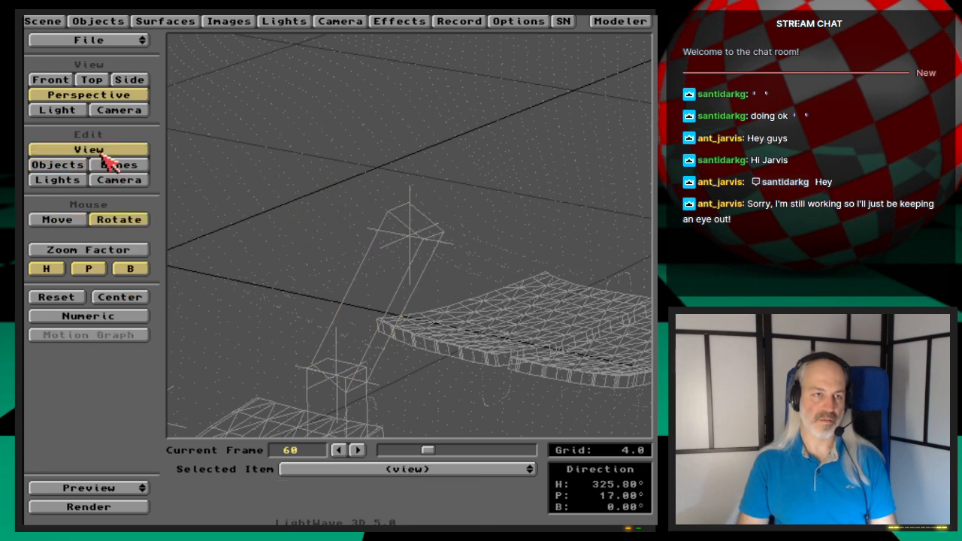
{"action": "left_click_drag", "start_coordinate": [305, 213], "coordinate": [245, 173]}
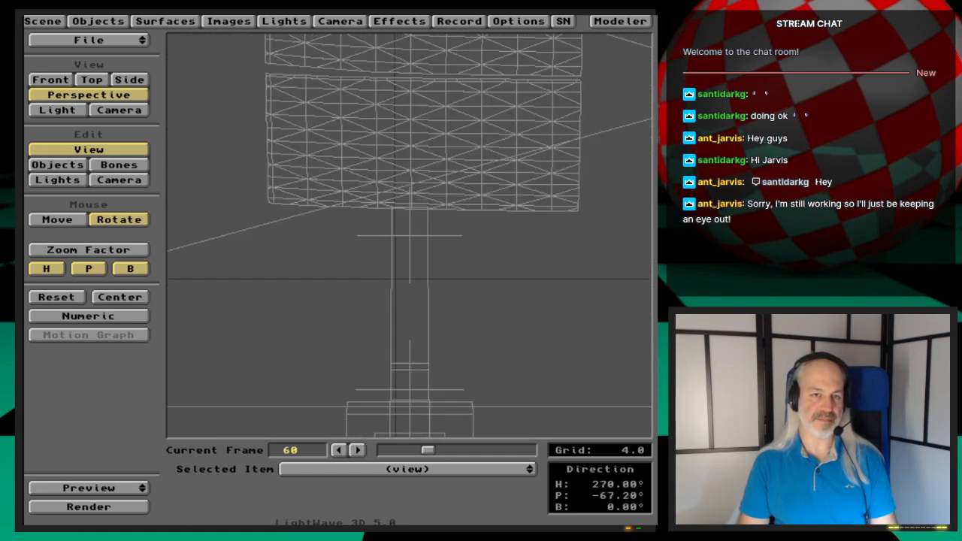
- Check the ShuttleC2_st7 and gear cover entries in the scene overview, and return to the layout view
{"action": "left_click", "coordinate": [32, 20]}
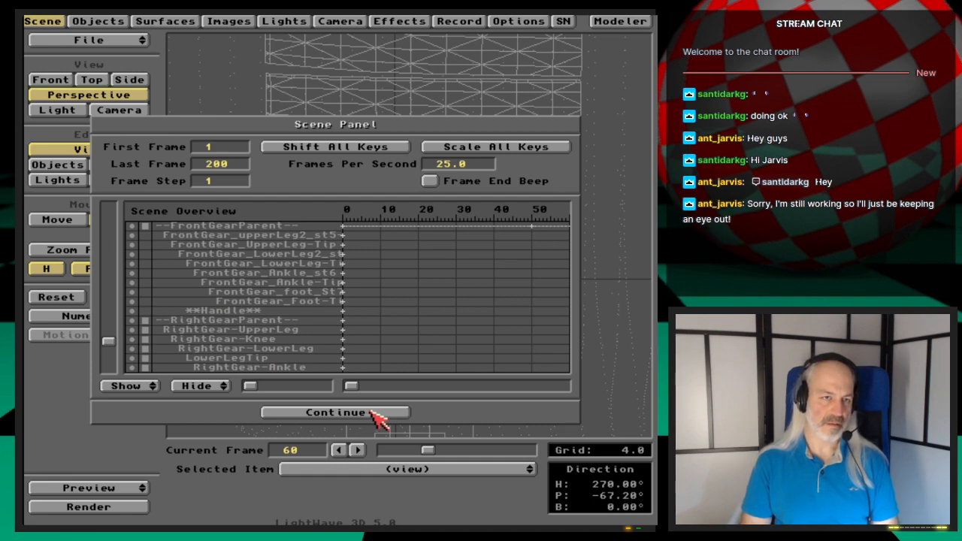
{"action": "scroll", "coordinate": [258, 336], "scroll_direction": "up", "scroll_amount": 9}
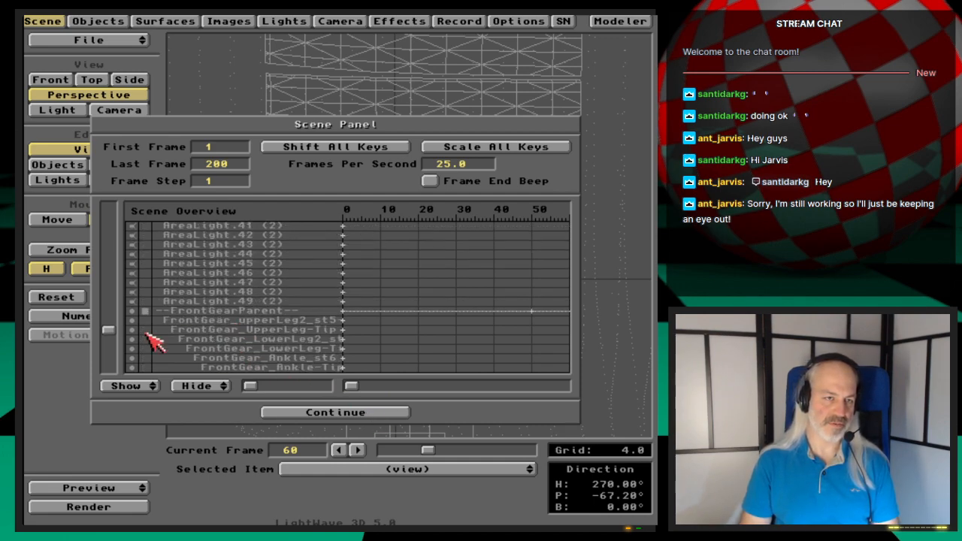
{"action": "left_click_drag", "start_coordinate": [105, 333], "coordinate": [109, 204]}
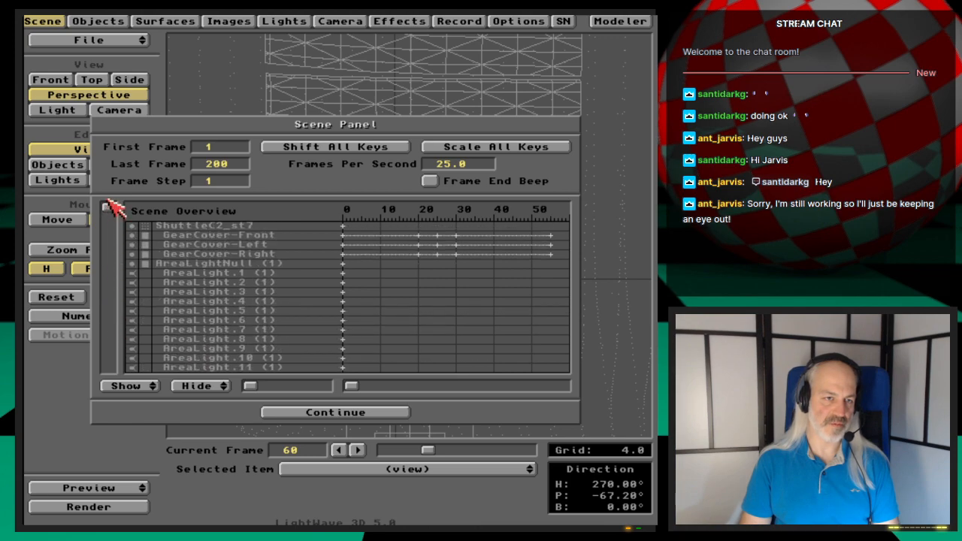
{"action": "left_click", "coordinate": [346, 412]}
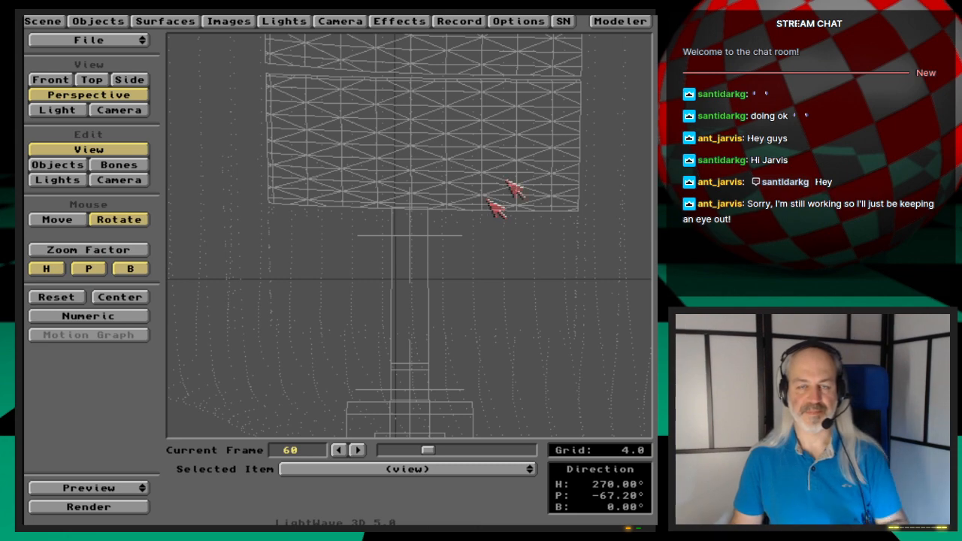
- Switch to Modeler, import ShuttleC2_st7, and isolate the polygons that use the Shuttle-GearInside surface
{"action": "left_click", "coordinate": [621, 21]}
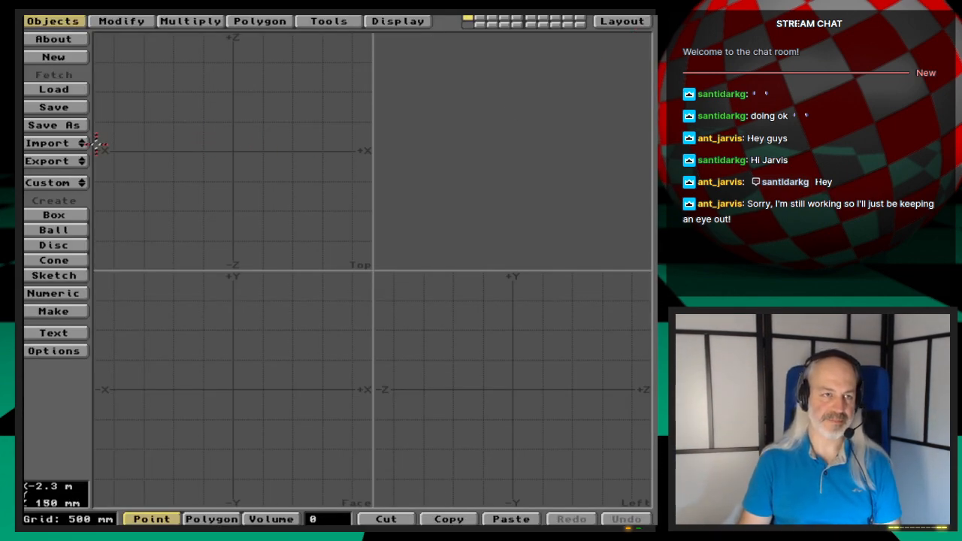
{"action": "left_click_drag", "start_coordinate": [80, 143], "coordinate": [155, 33]}
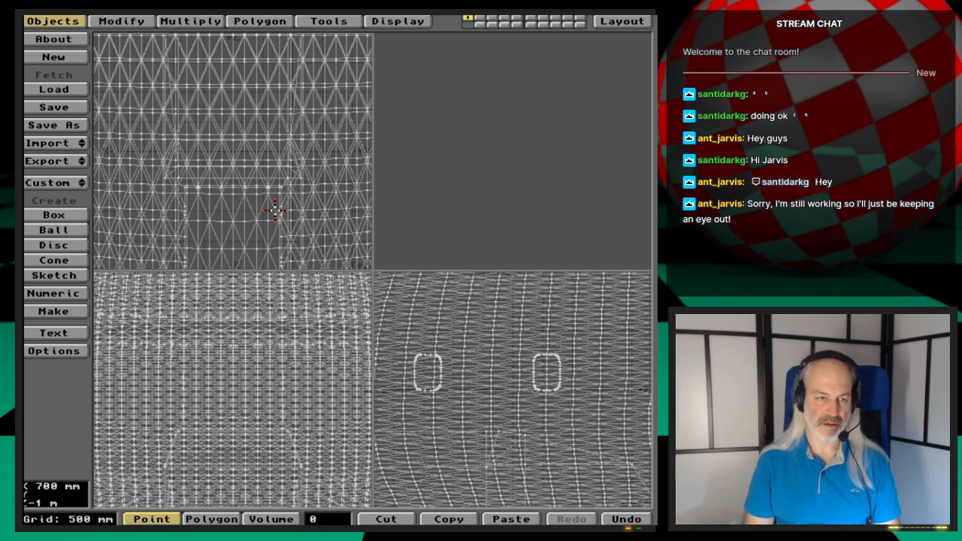
{"action": "key", "text": "space"}
{"action": "key", "text": "w"}
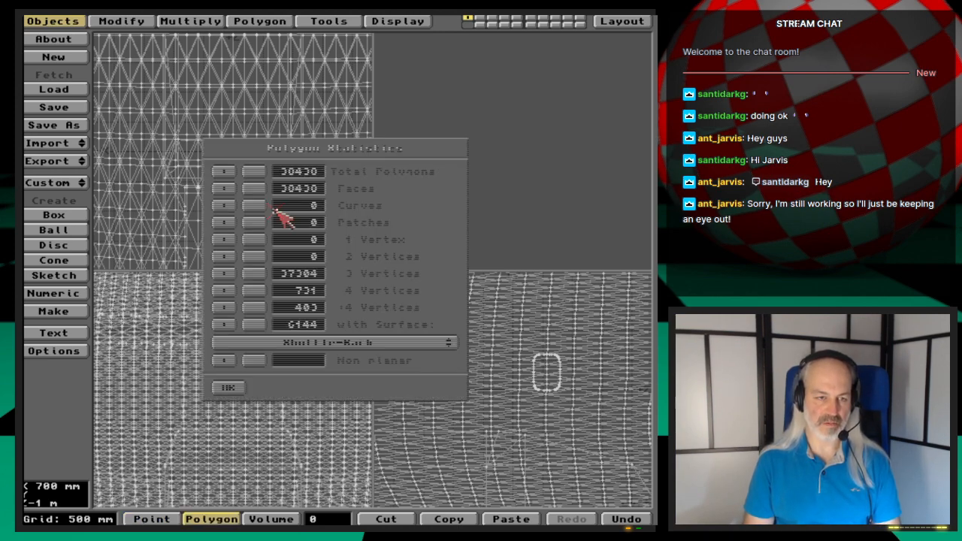
{"action": "left_click_drag", "start_coordinate": [367, 340], "coordinate": [418, 370]}
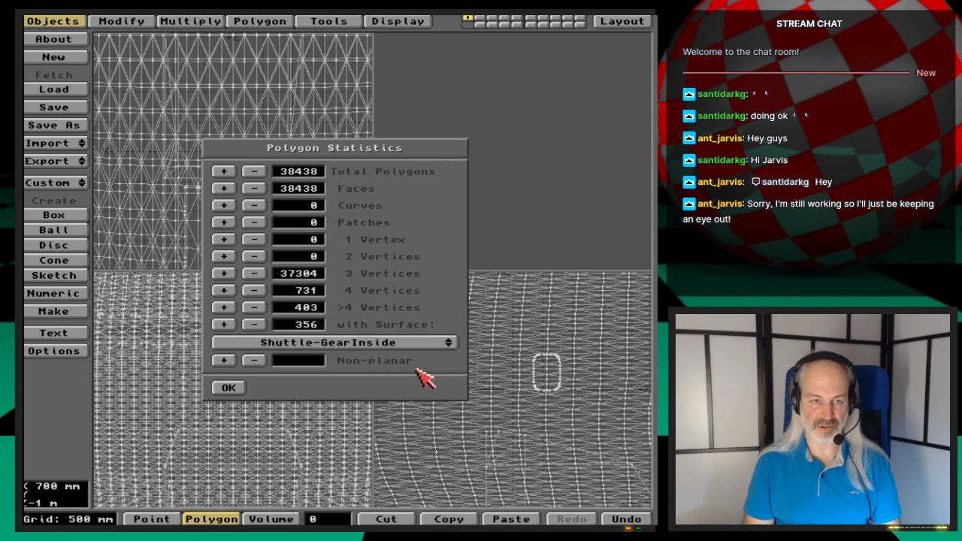
{"action": "left_click", "coordinate": [224, 324]}
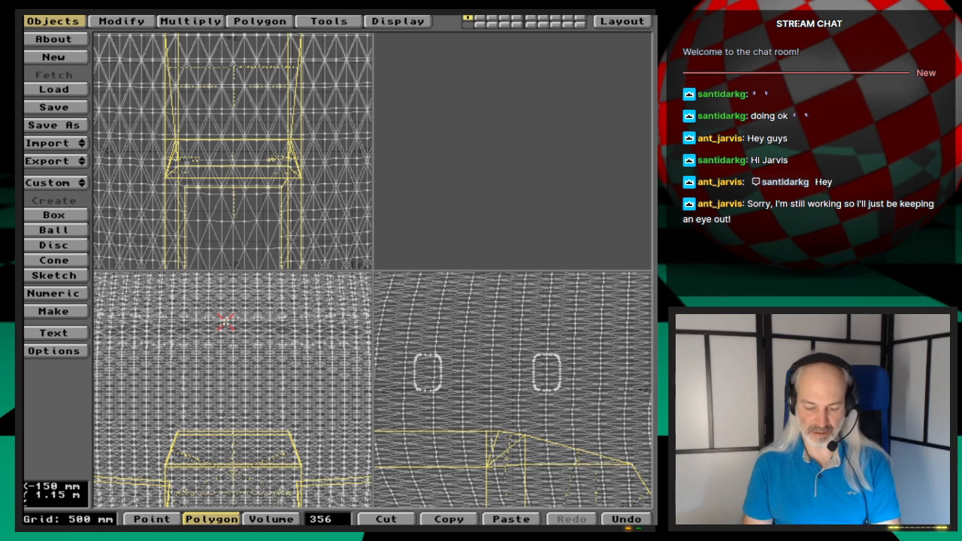
{"action": "key", "text": "="}
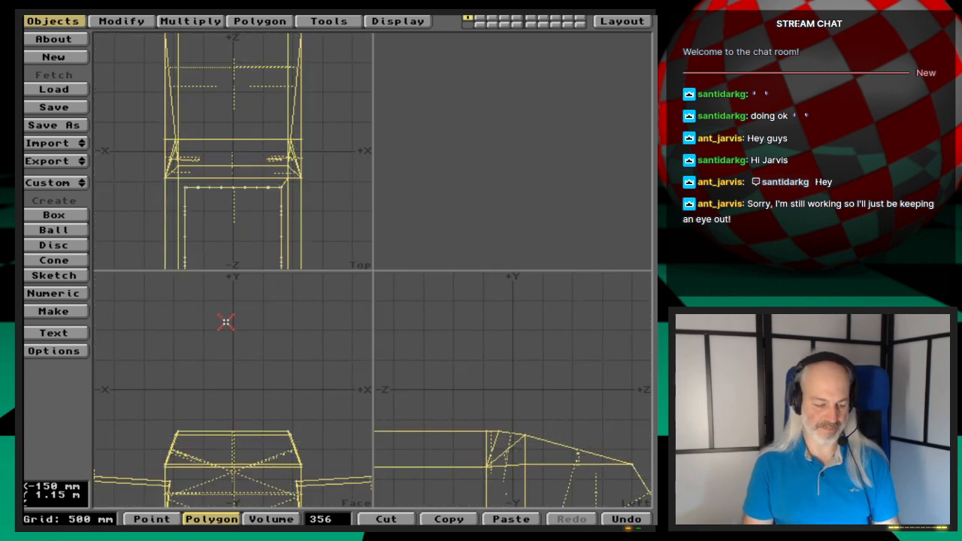
- Delete the polygons of the front gear bay, leaving only the two rear gear bays
{"action": "key", "text": "space"}
{"action": "key", "text": "space"}
{"action": "key", "text": "space"}
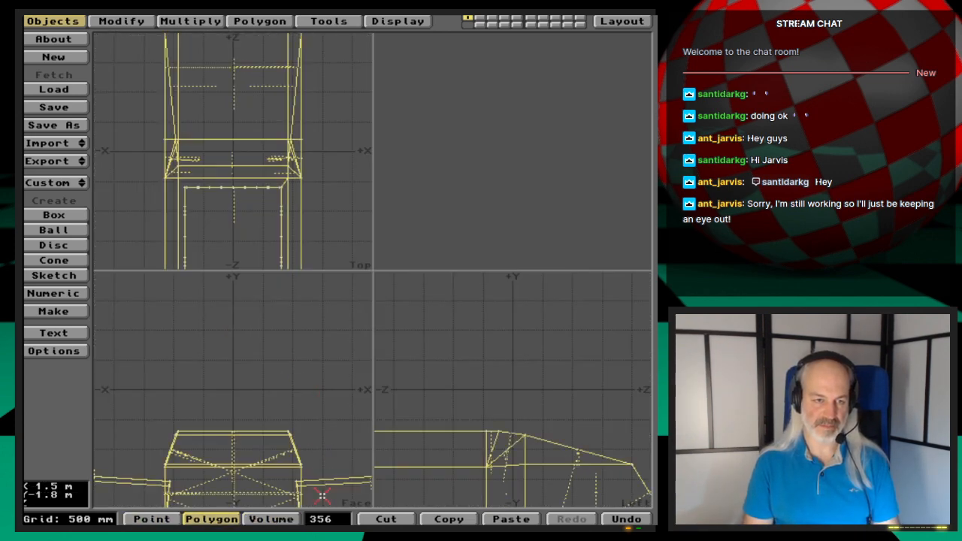
{"action": "left_click", "coordinate": [324, 519]}
{"action": "key", "text": "a"}
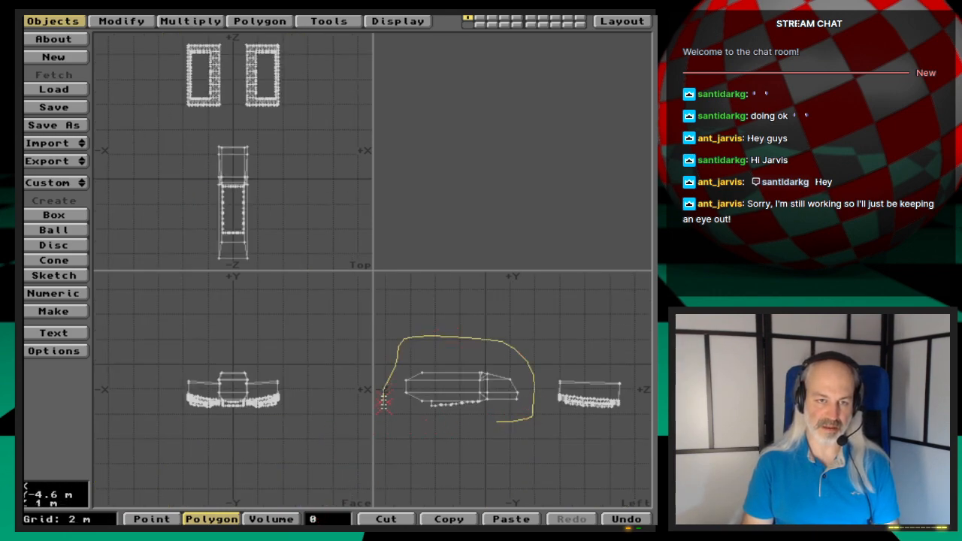
{"action": "right_click_drag", "start_coordinate": [522, 406], "coordinate": [523, 406]}
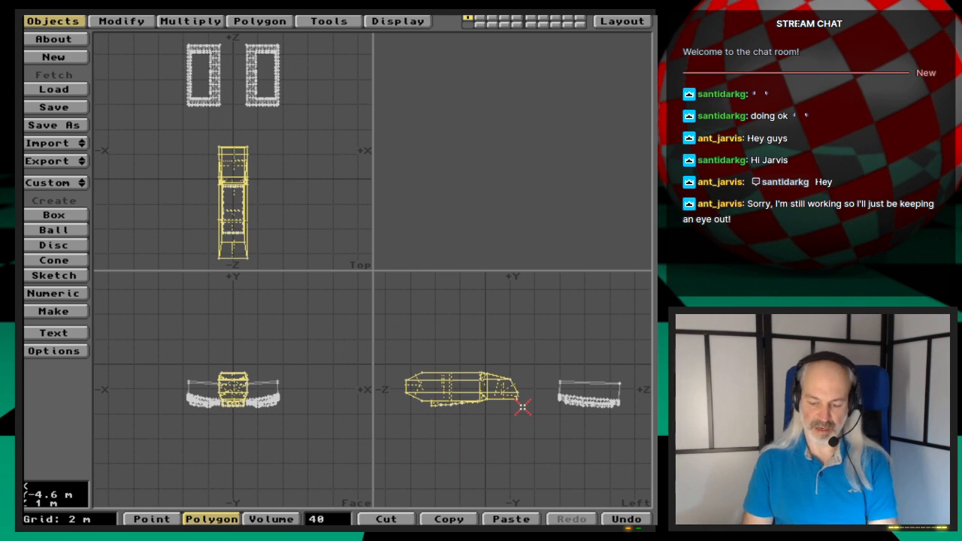
{"action": "key", "text": "Delete"}
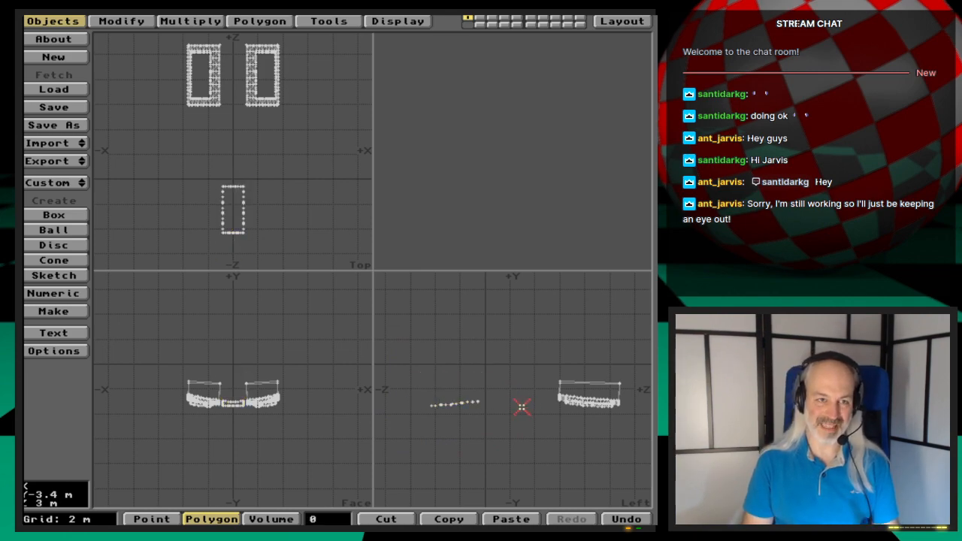
- Select the polygons of the two rear gear bays and place them on layer 2
{"action": "mouse_move", "coordinate": [282, 164]}
{"action": "right_mouse_down"}
{"action": "mouse_move", "coordinate": [189, 156]}
{"action": "mouse_move", "coordinate": [275, 251]}
{"action": "right_mouse_up"}
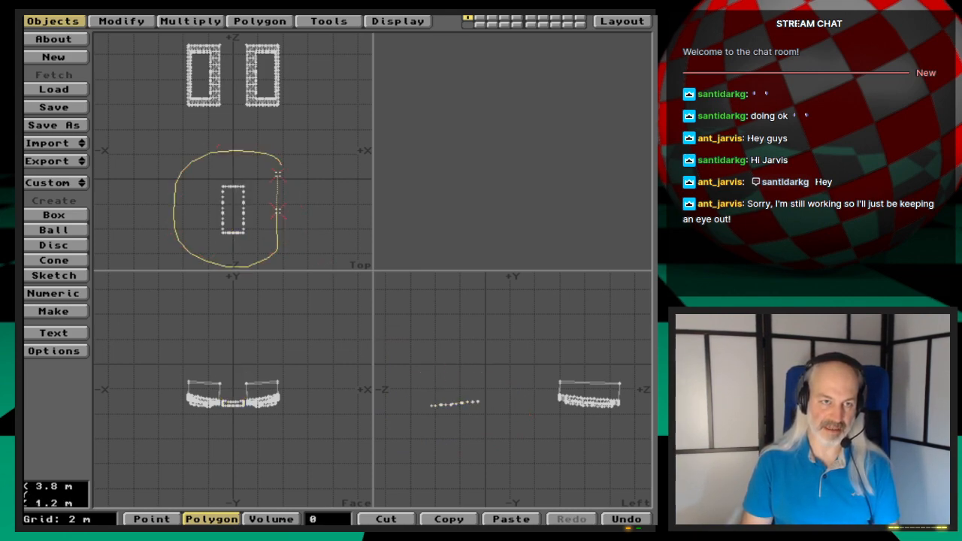
{"action": "right_click_drag", "start_coordinate": [277, 175], "coordinate": [269, 143]}
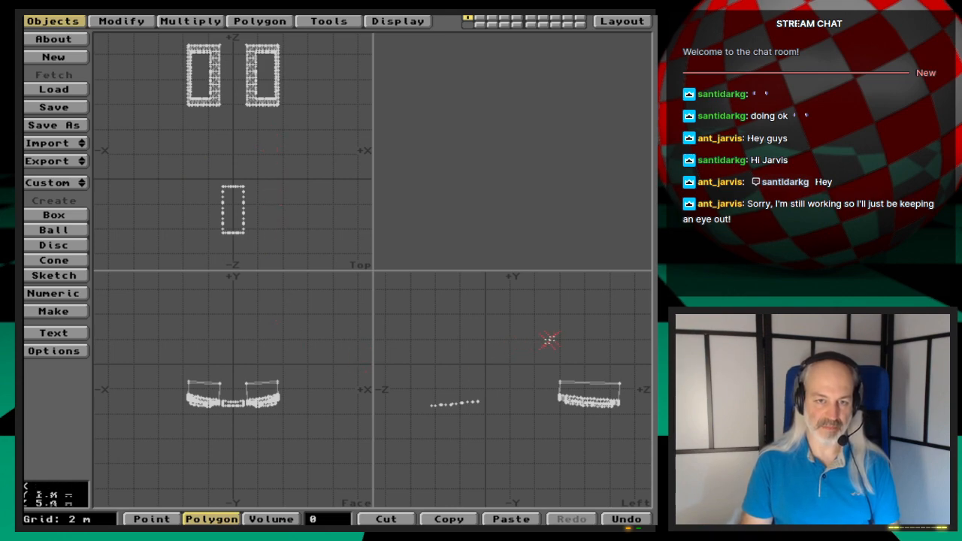
{"action": "right_click_drag", "start_coordinate": [549, 339], "coordinate": [527, 416]}
{"action": "right_click_drag", "start_coordinate": [510, 346], "coordinate": [510, 348]}
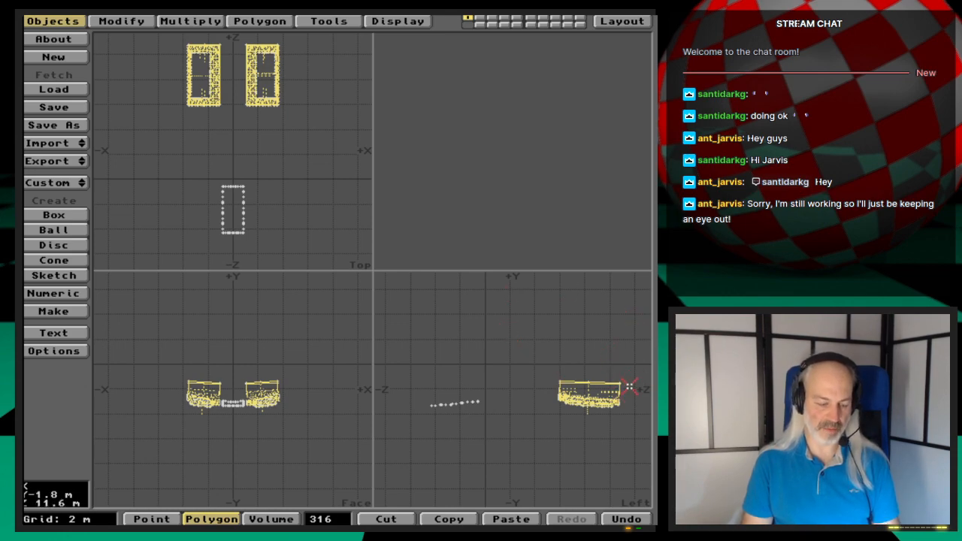
{"action": "key", "text": "2"}
{"action": "key", "text": "v"}
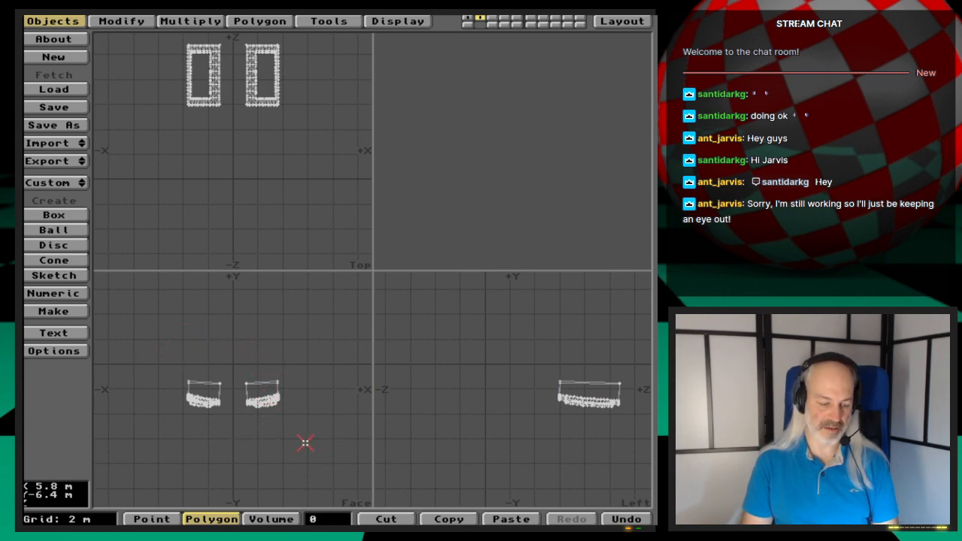
- Save the two rear gear bays as a new object named ShuttleC2_st7_RearGearBays in 3D:webcast/Ep.38/Objects
{"action": "key", "text": "s"}
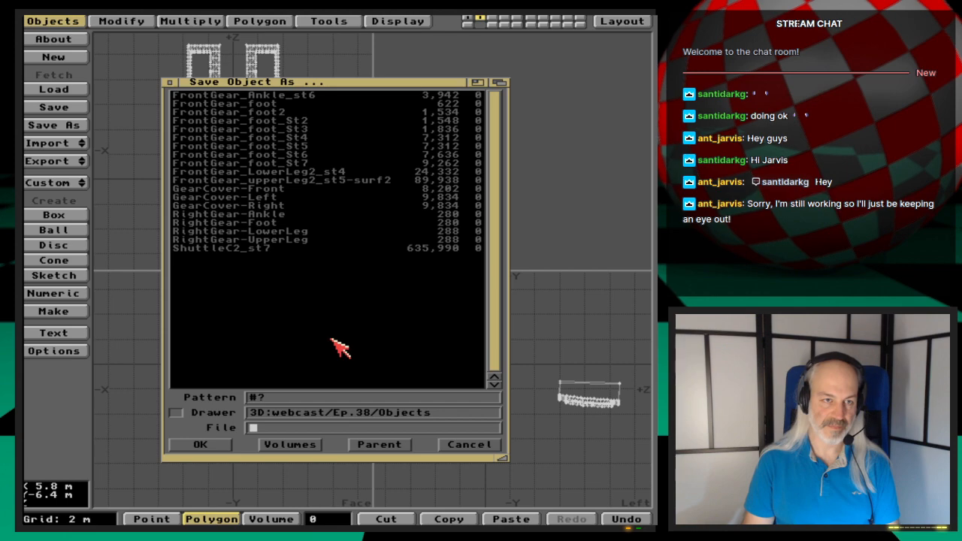
{"action": "left_click", "coordinate": [266, 249]}
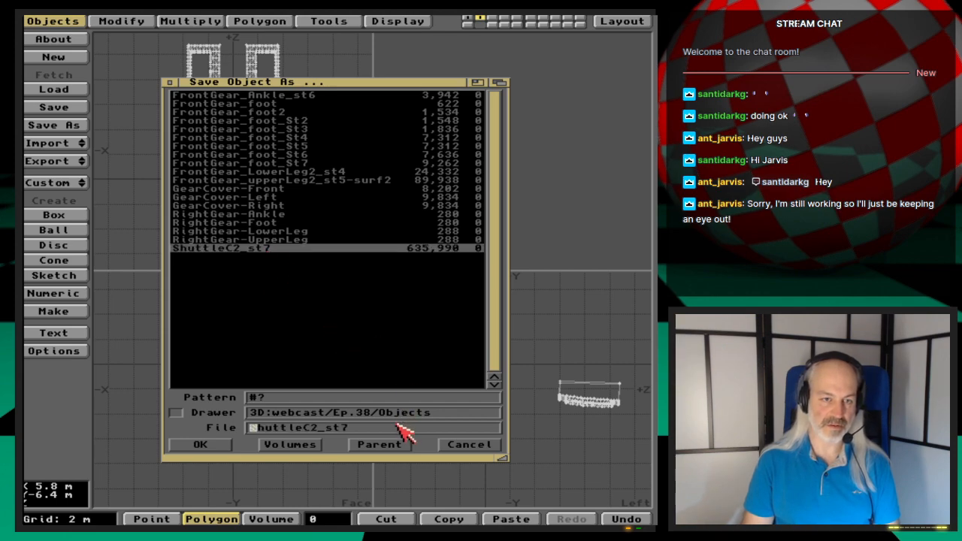
{"action": "type", "text": "_Rear"}
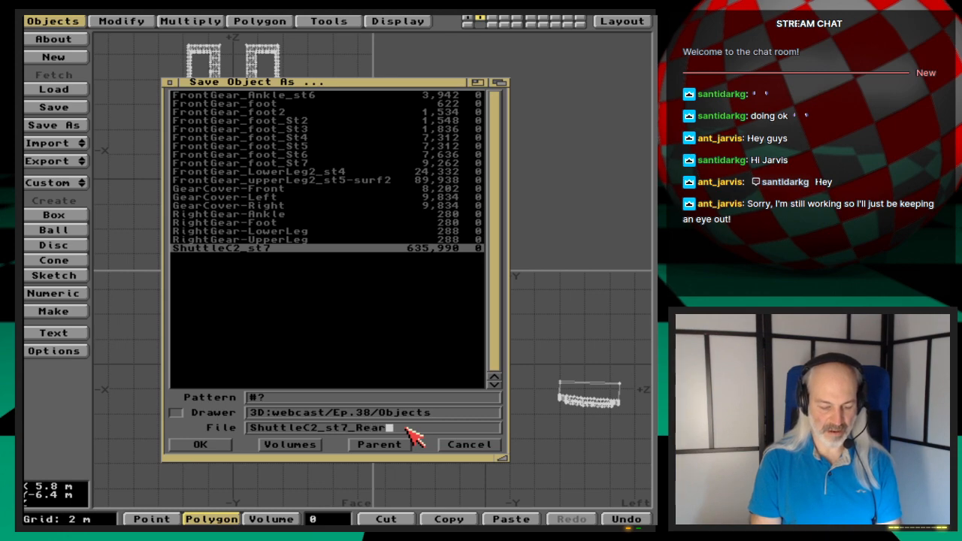
{"action": "type", "text": "Bays"}
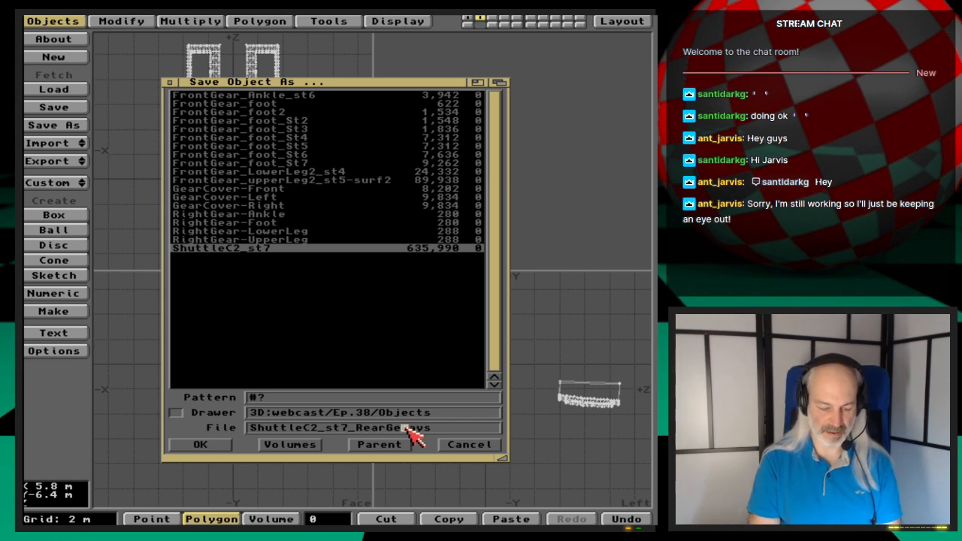
{"action": "key", "text": "Return"}
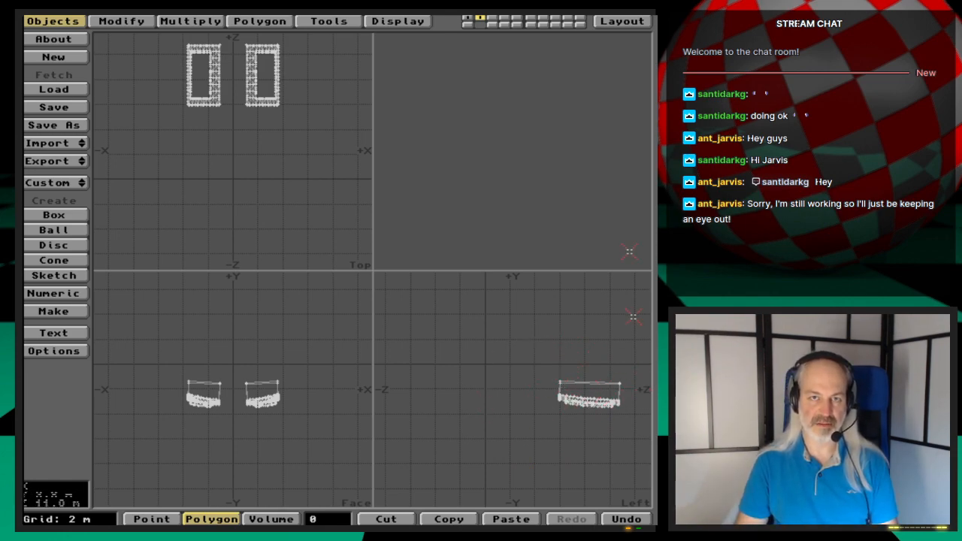
- Switch to Layout and replace the ShuttleC2_st7 object with ShuttleC2_st7_RearGearBays from 3D:webcast/Ep.38/Objects
{"action": "left_click", "coordinate": [623, 20]}
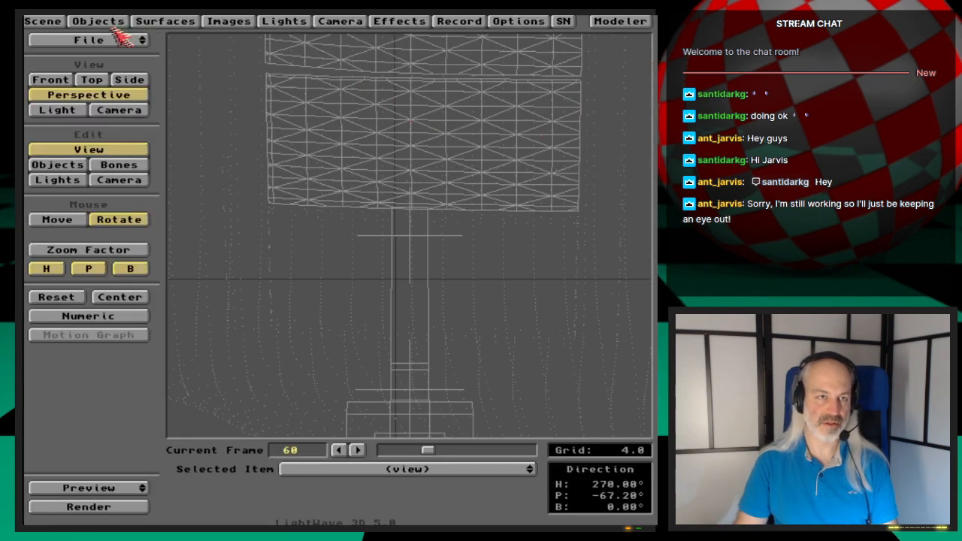
{"action": "left_click", "coordinate": [43, 21]}
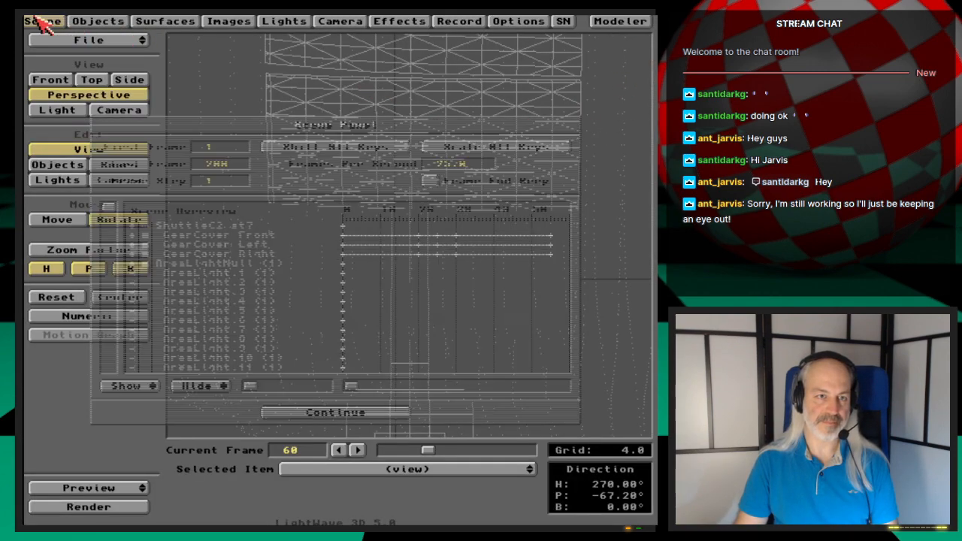
{"action": "left_click", "coordinate": [98, 21]}
{"action": "left_click", "coordinate": [408, 169]}
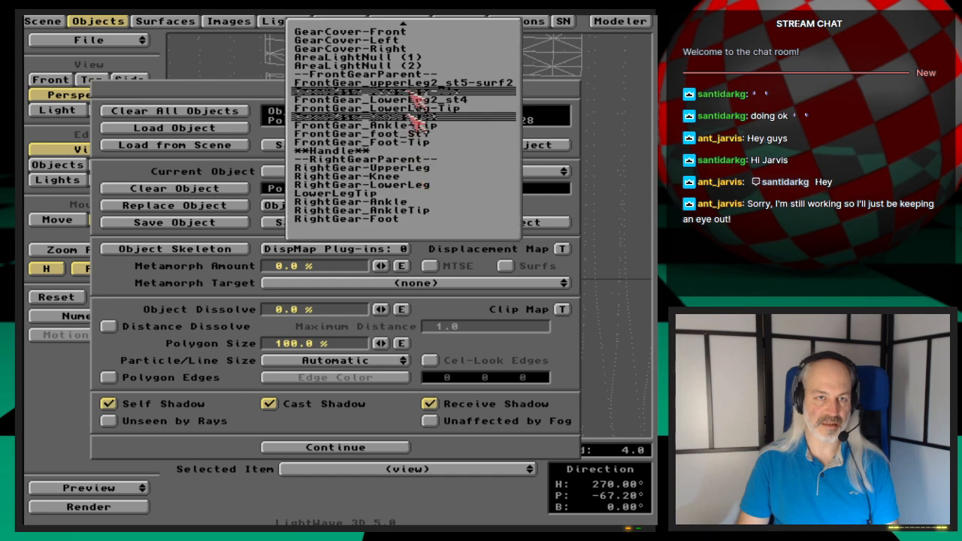
{"action": "left_click", "coordinate": [418, 31]}
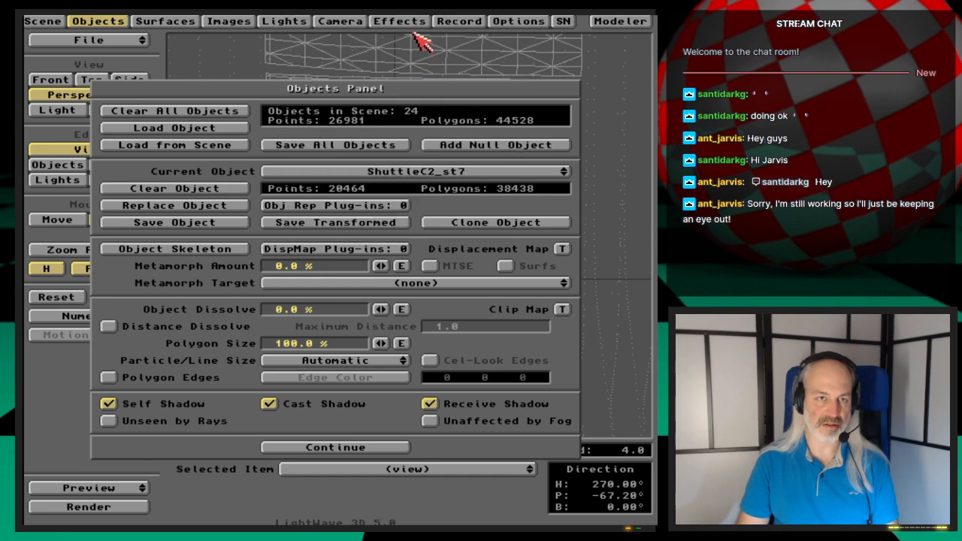
{"action": "left_click", "coordinate": [197, 207]}
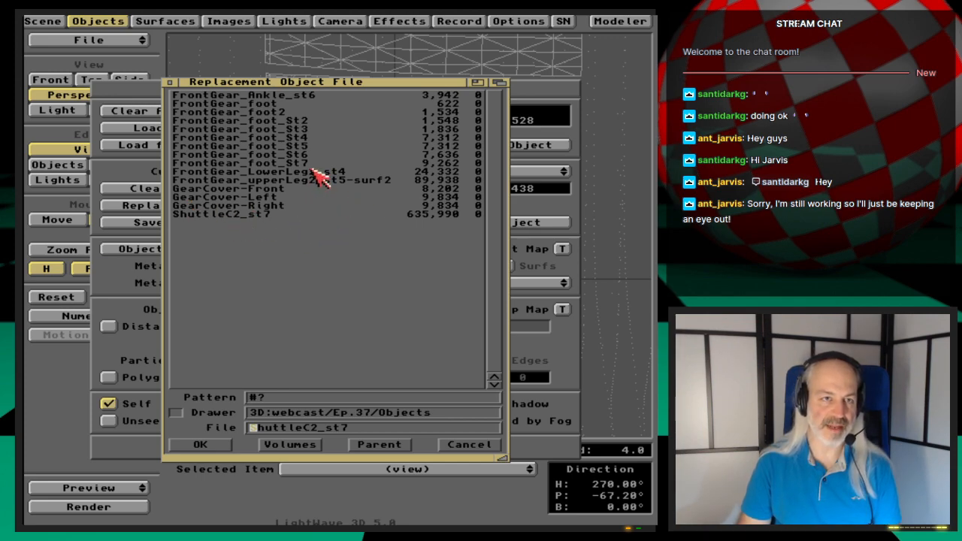
{"action": "left_click", "coordinate": [369, 413]}
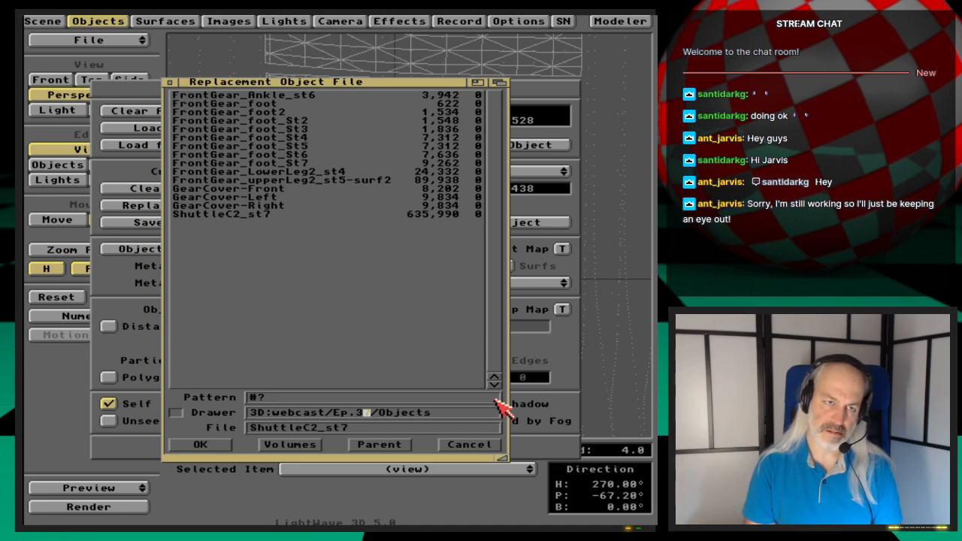
{"action": "type", "text": "8"}
{"action": "key", "text": "Return"}
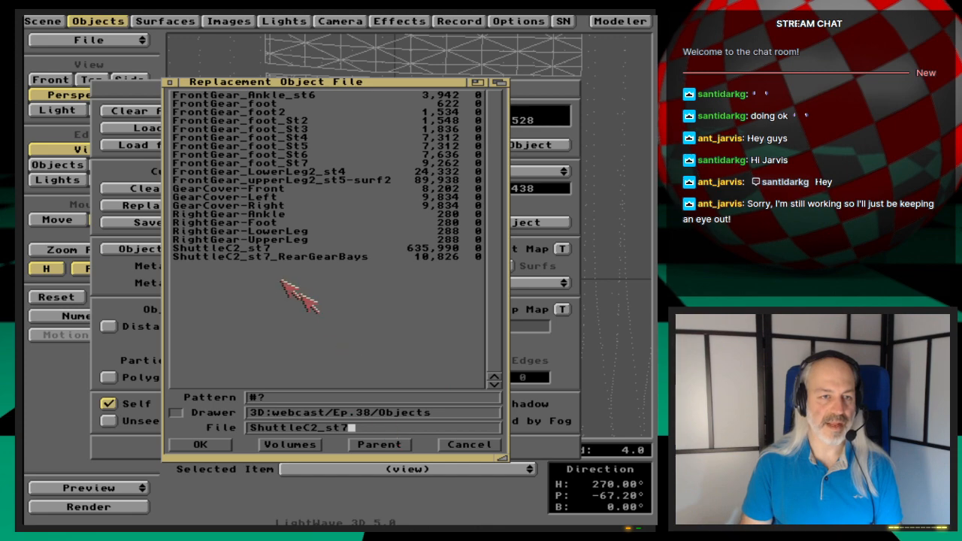
{"action": "left_click", "coordinate": [308, 257]}
{"action": "left_click", "coordinate": [200, 445]}
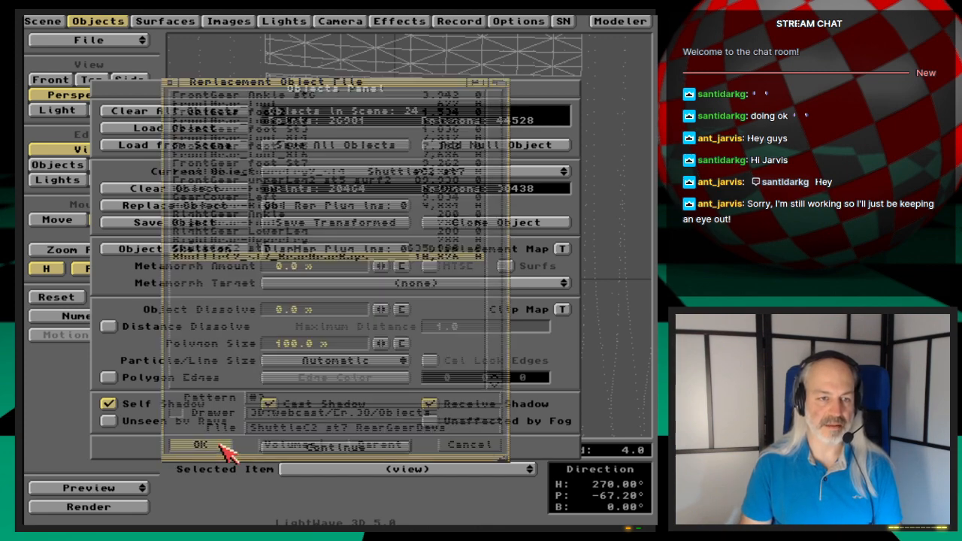
- Change the display mode of the rear gear bays object in the scene overview and examine it from the camera and perspective views
{"action": "left_click", "coordinate": [100, 21]}
{"action": "left_click", "coordinate": [57, 21]}
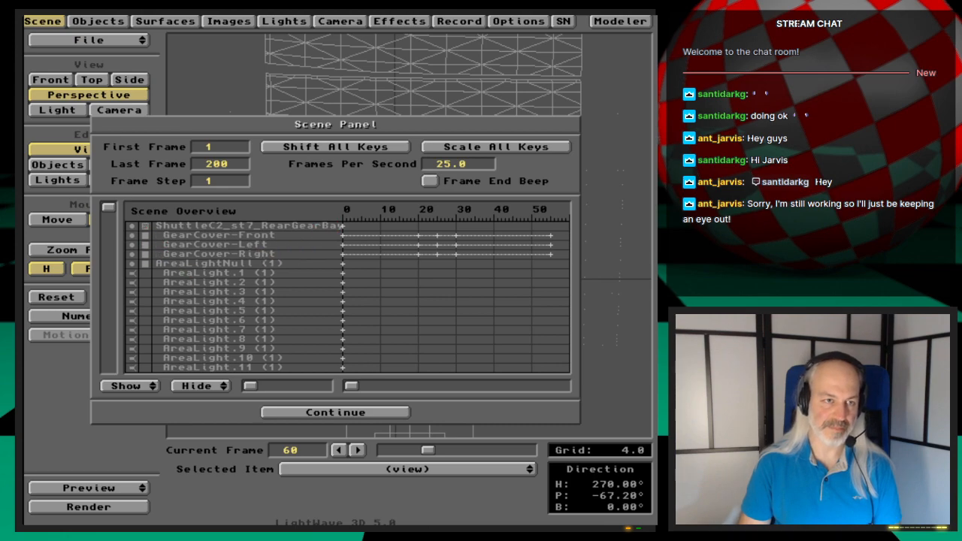
{"action": "left_click", "coordinate": [360, 417]}
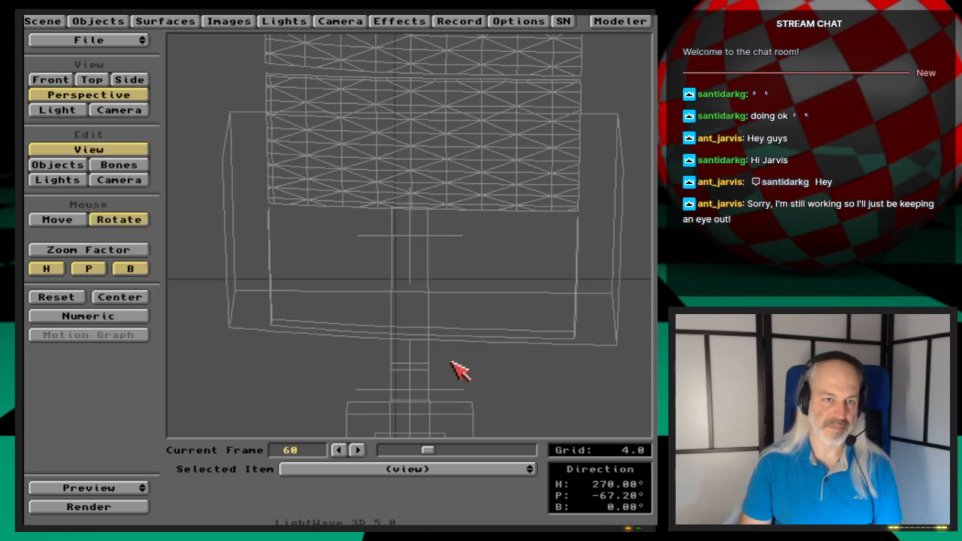
{"action": "key", "text": "6"}
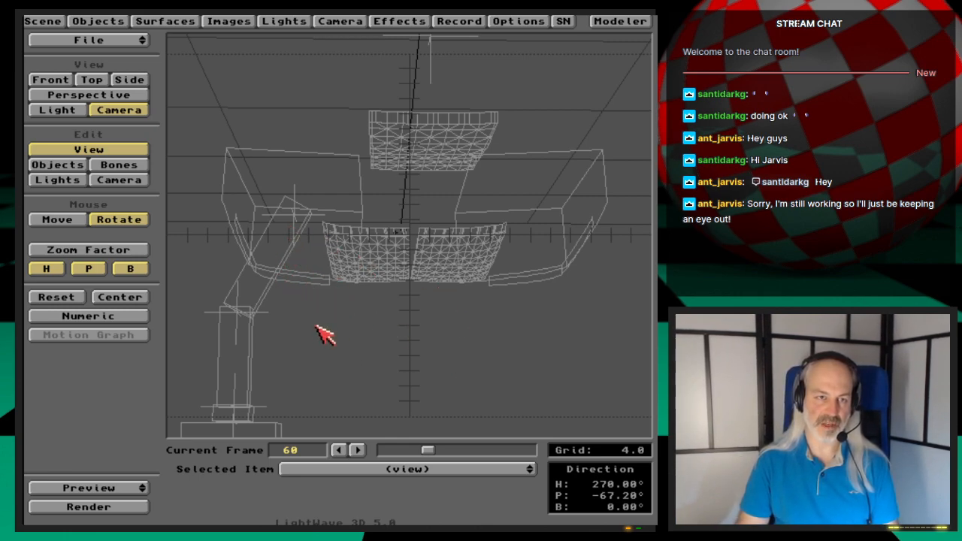
{"action": "left_click", "coordinate": [81, 95]}
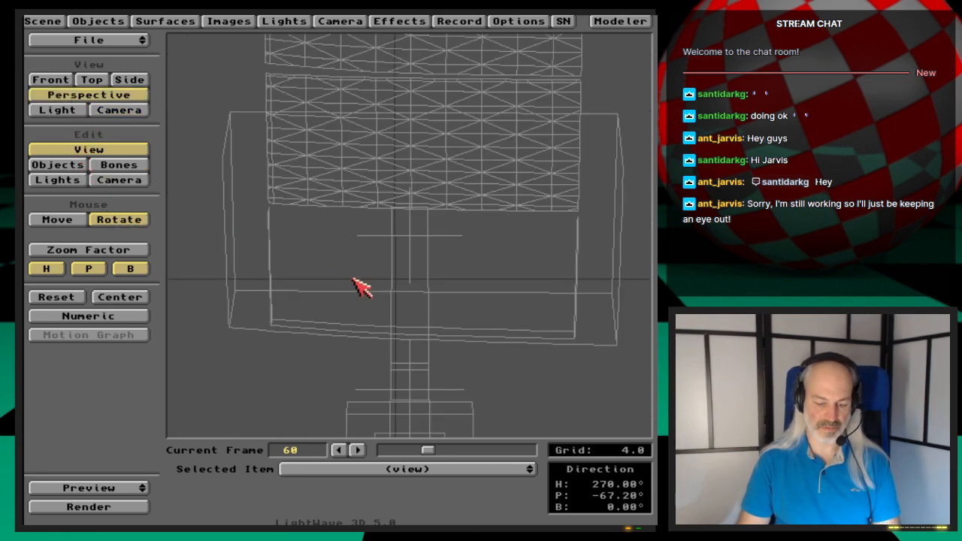
{"action": "key", "text": "comma"}
{"action": "key", "text": "comma"}
{"action": "left_click_drag", "start_coordinate": [351, 281], "coordinate": [194, 267]}
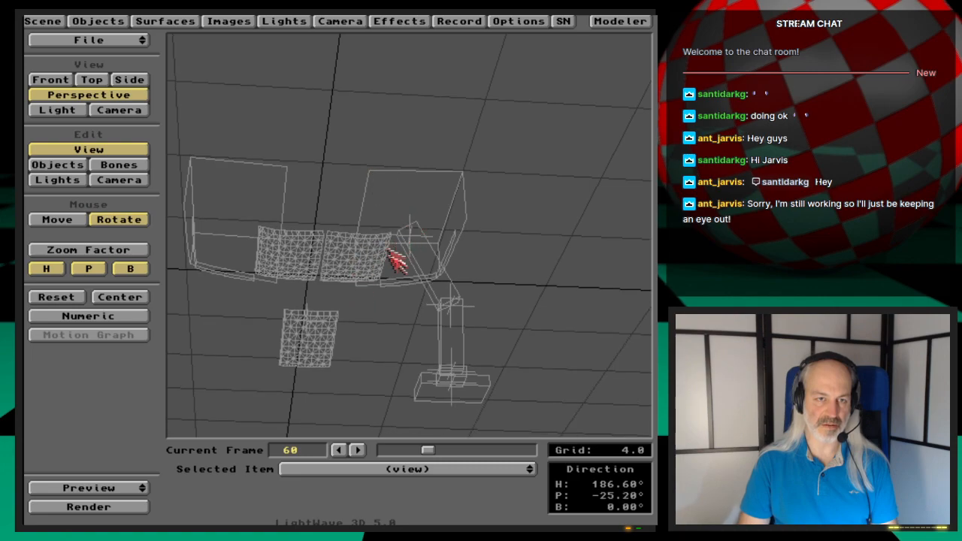
{"action": "left_click_drag", "start_coordinate": [409, 292], "coordinate": [646, 287]}
{"action": "mouse_move", "coordinate": [460, 288]}
{"action": "left_mouse_down"}
{"action": "mouse_move", "coordinate": [421, 286]}
{"action": "mouse_move", "coordinate": [465, 289]}
{"action": "left_mouse_up"}
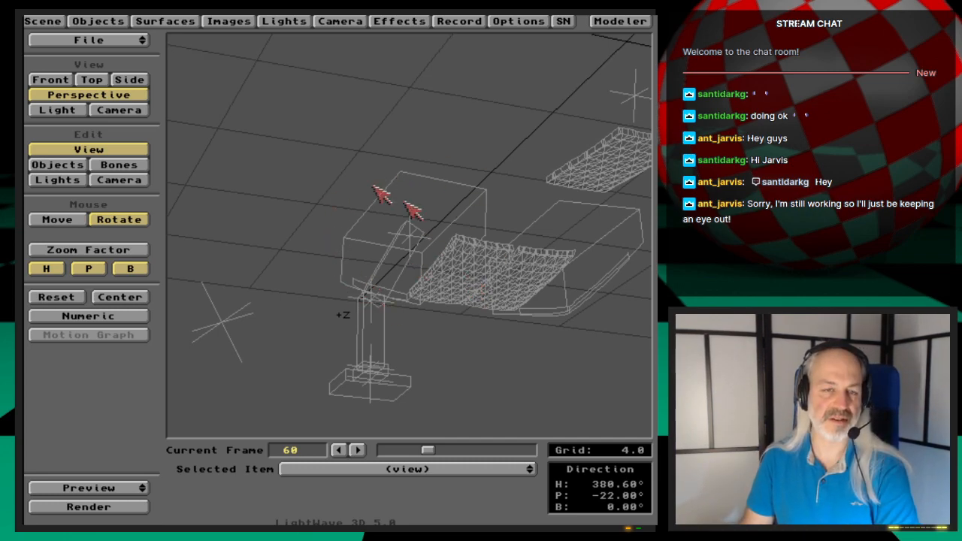
- Display the rear gear bays object as full wireframe and inspect how the right gear sits in its bay
{"action": "left_click", "coordinate": [43, 21]}
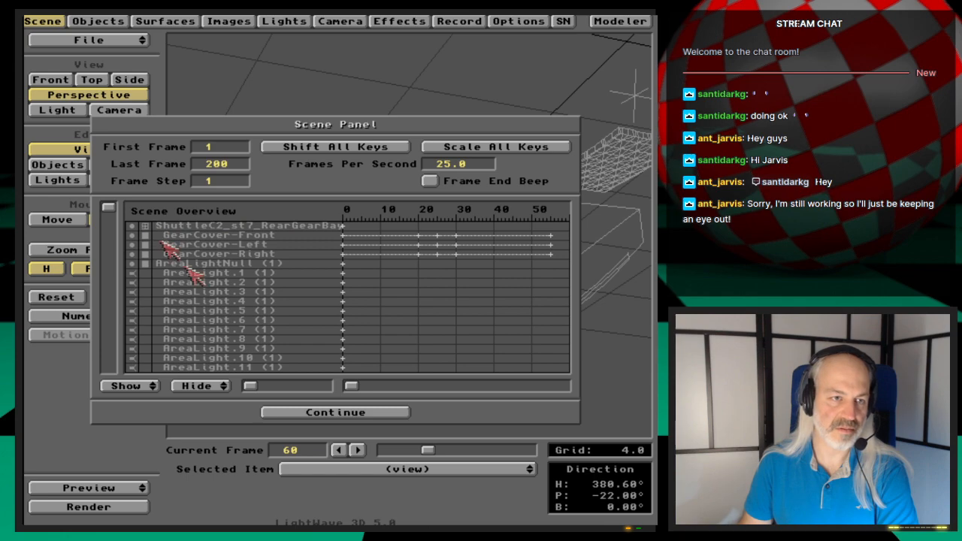
{"action": "left_click", "coordinate": [335, 413]}
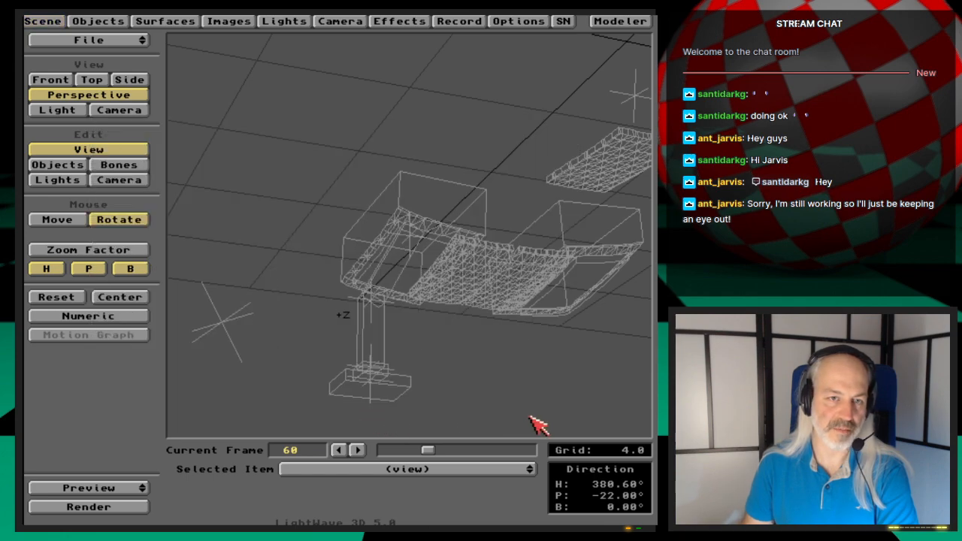
{"action": "key", "text": "period"}
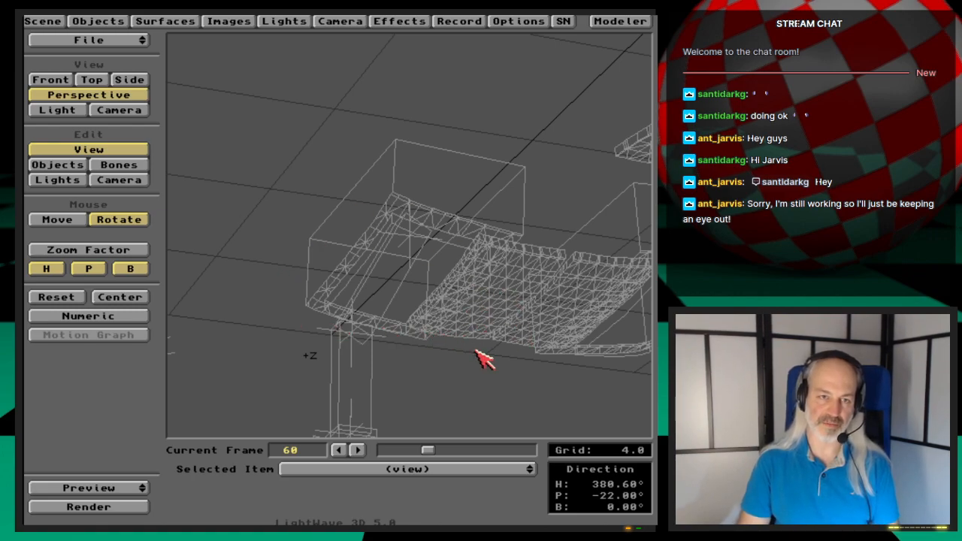
{"action": "mouse_move", "coordinate": [484, 360]}
{"action": "left_mouse_down"}
{"action": "mouse_move", "coordinate": [636, 354]}
{"action": "mouse_move", "coordinate": [560, 355]}
{"action": "mouse_move", "coordinate": [628, 371]}
{"action": "mouse_move", "coordinate": [485, 367]}
{"action": "left_mouse_up"}
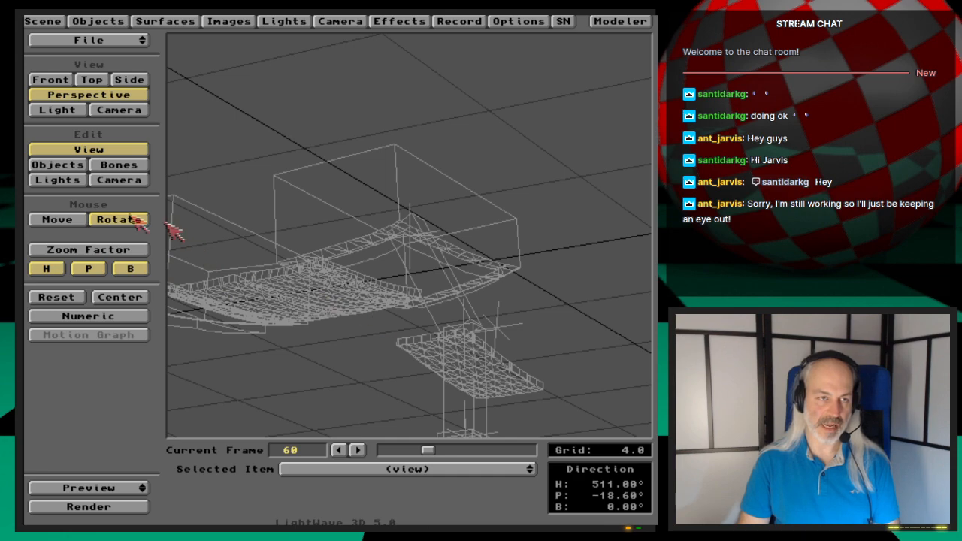
{"action": "left_click", "coordinate": [61, 220]}
{"action": "right_click_drag", "start_coordinate": [385, 279], "coordinate": [385, 330]}
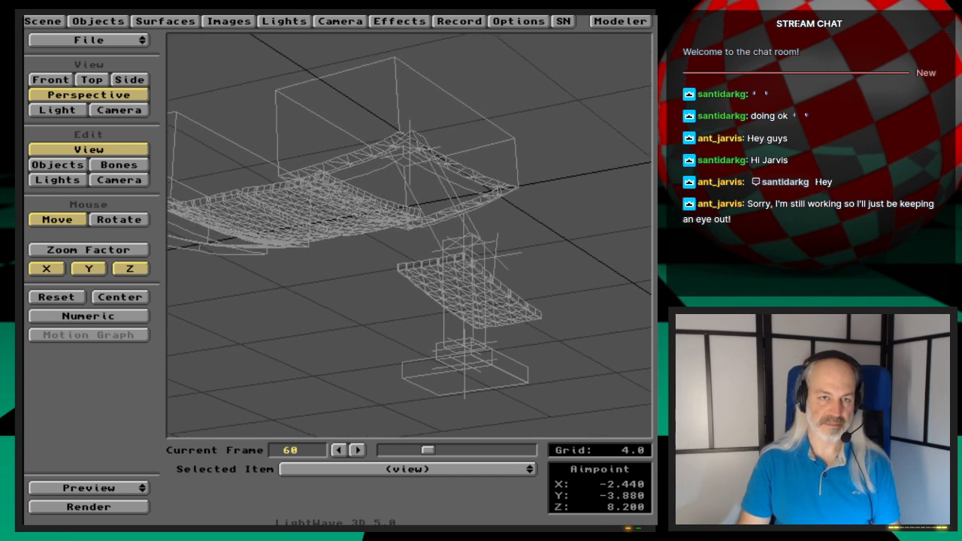
- Show the front gear objects as wireframe in the scene overview and go to frame 152 to compare them with the right gear
{"action": "left_click", "coordinate": [45, 22]}
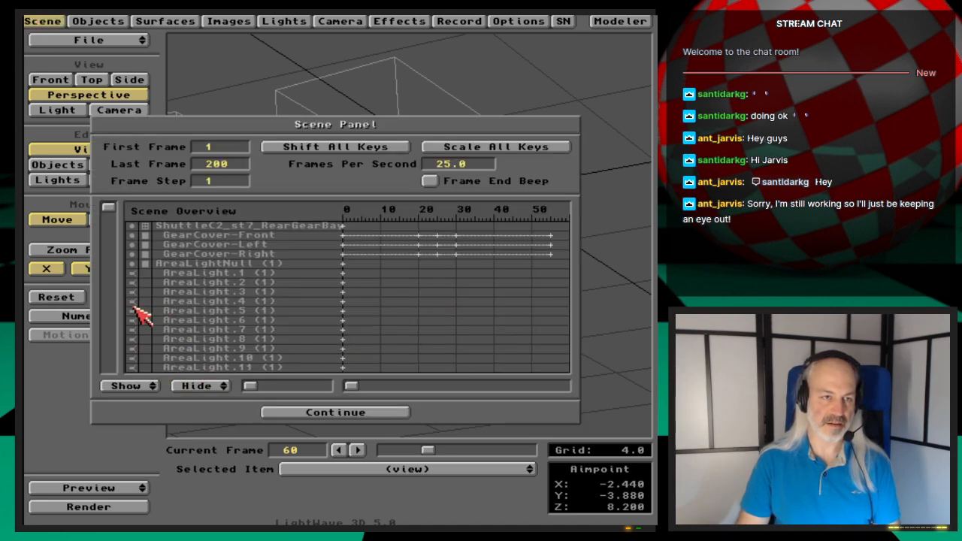
{"action": "left_click_drag", "start_coordinate": [114, 213], "coordinate": [113, 339]}
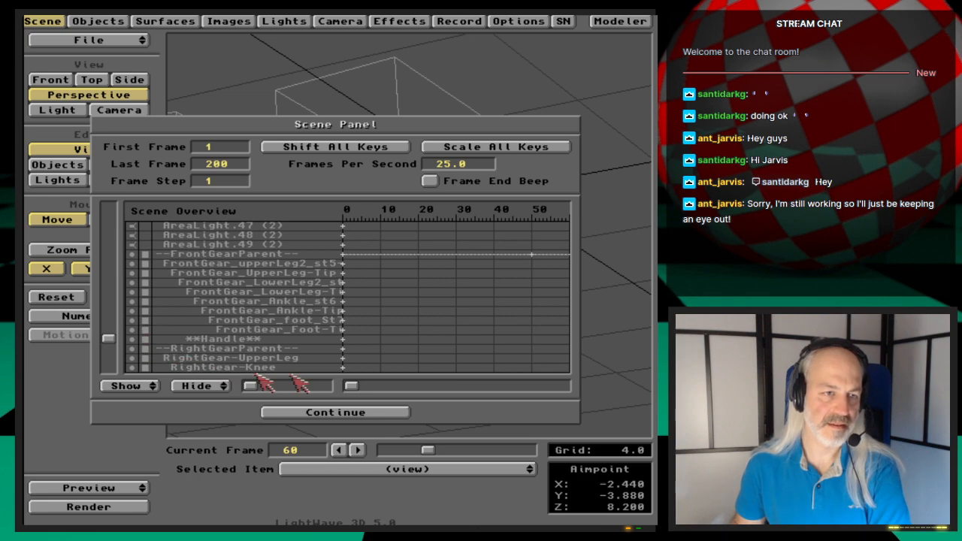
{"action": "left_click", "coordinate": [340, 412]}
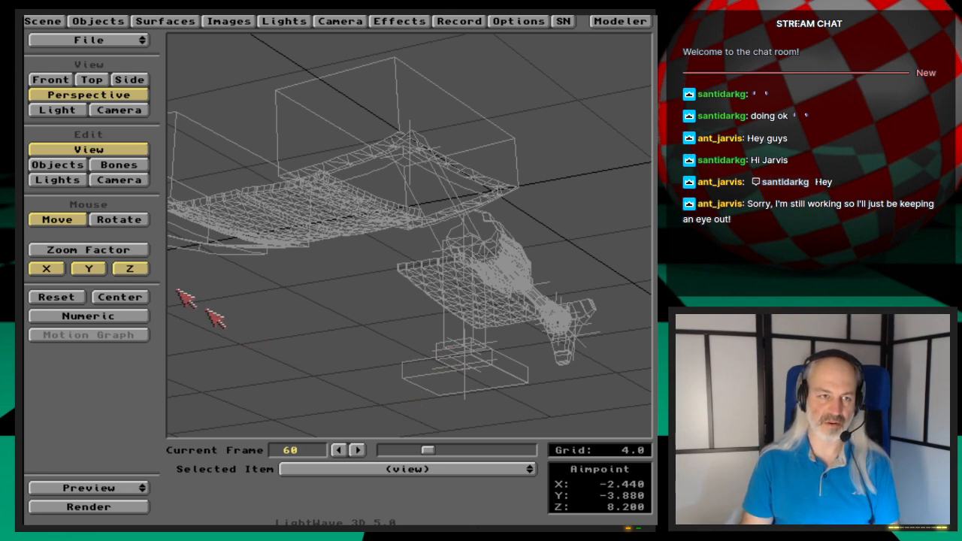
{"action": "left_click_drag", "start_coordinate": [432, 451], "coordinate": [494, 456]}
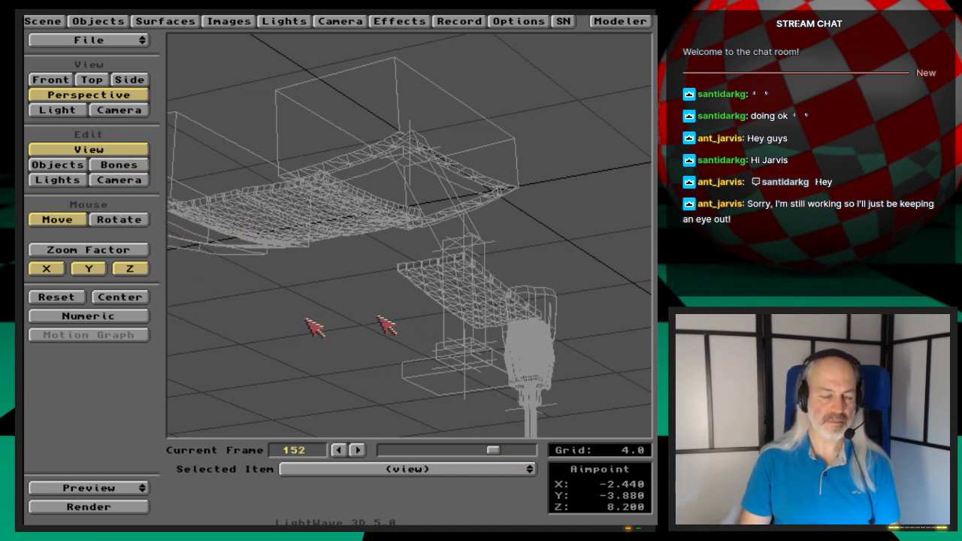
{"action": "key", "text": "y"}
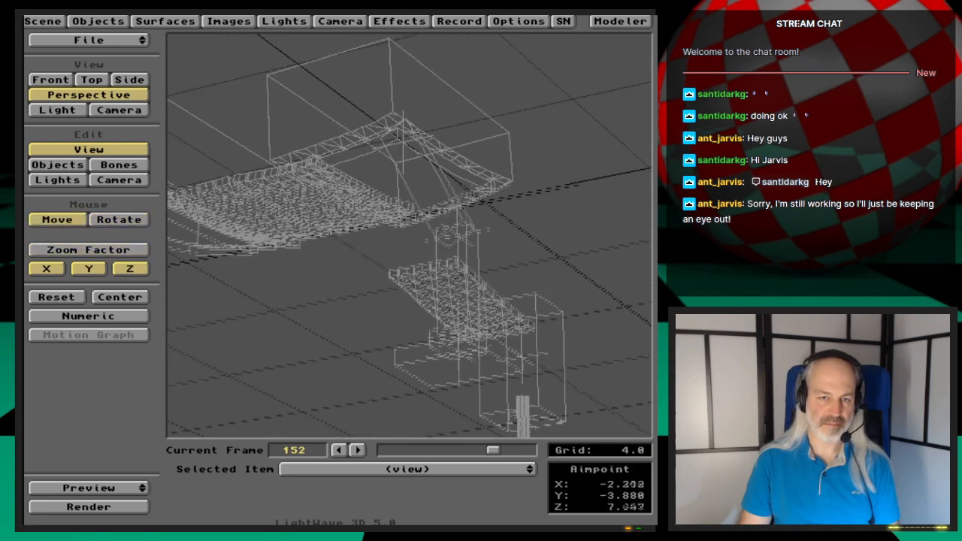
{"action": "key", "text": "t"}
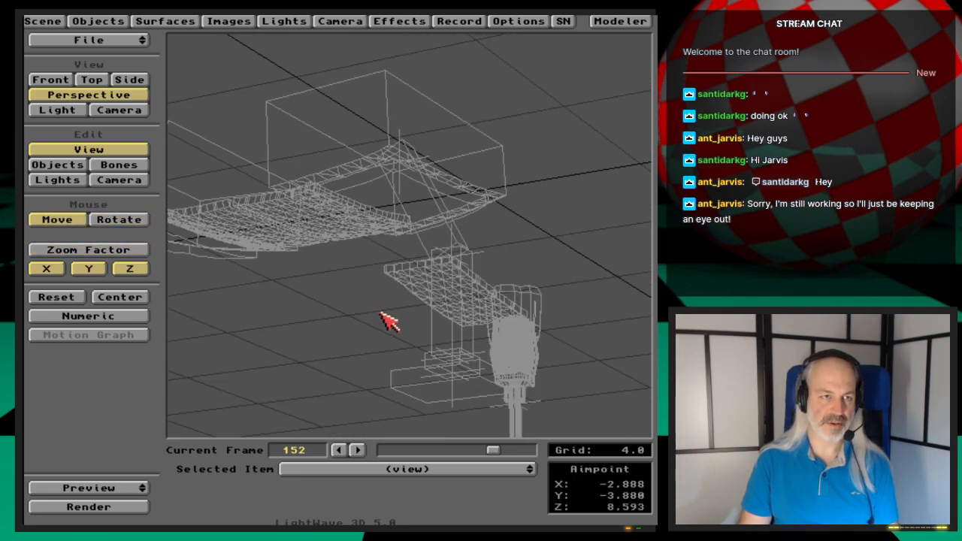
{"action": "mouse_move", "coordinate": [387, 330]}
{"action": "left_mouse_down"}
{"action": "mouse_move", "coordinate": [375, 284]}
{"action": "mouse_move", "coordinate": [367, 330]}
{"action": "mouse_move", "coordinate": [387, 319]}
{"action": "mouse_move", "coordinate": [386, 328]}
{"action": "mouse_move", "coordinate": [385, 285]}
{"action": "mouse_move", "coordinate": [409, 421]}
{"action": "mouse_move", "coordinate": [413, 368]}
{"action": "mouse_move", "coordinate": [381, 322]}
{"action": "left_mouse_up"}
{"action": "key", "text": "y"}
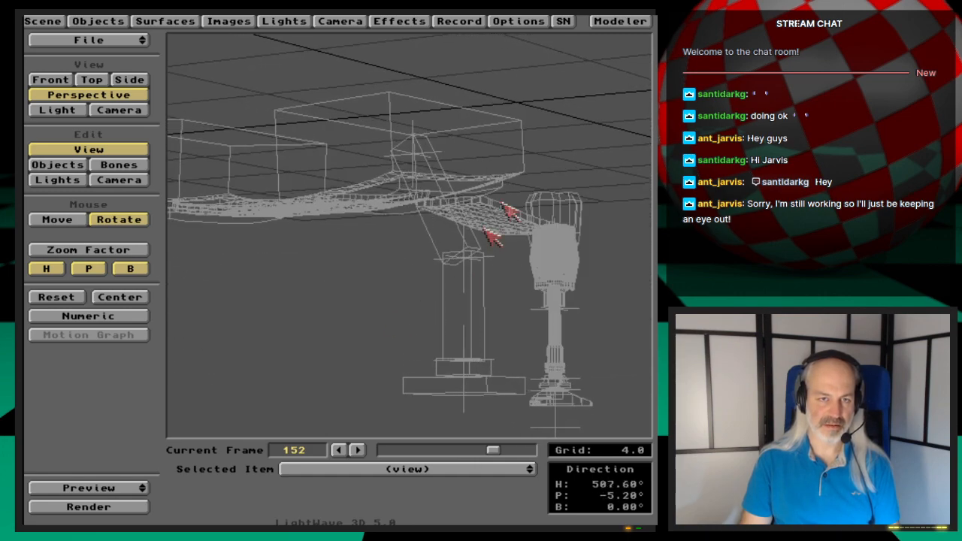
{"action": "left_click_drag", "start_coordinate": [412, 276], "coordinate": [418, 282]}
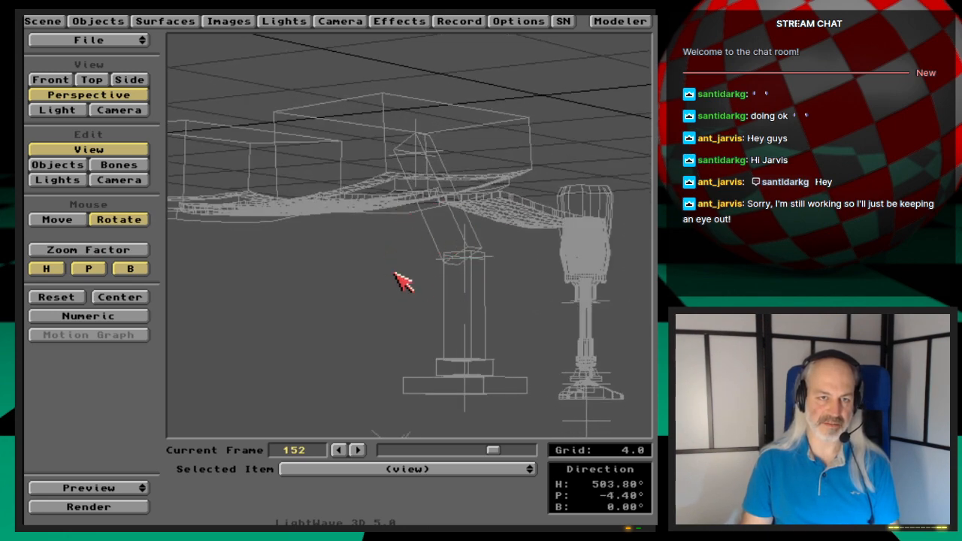
{"action": "left_click_drag", "start_coordinate": [391, 246], "coordinate": [412, 221]}
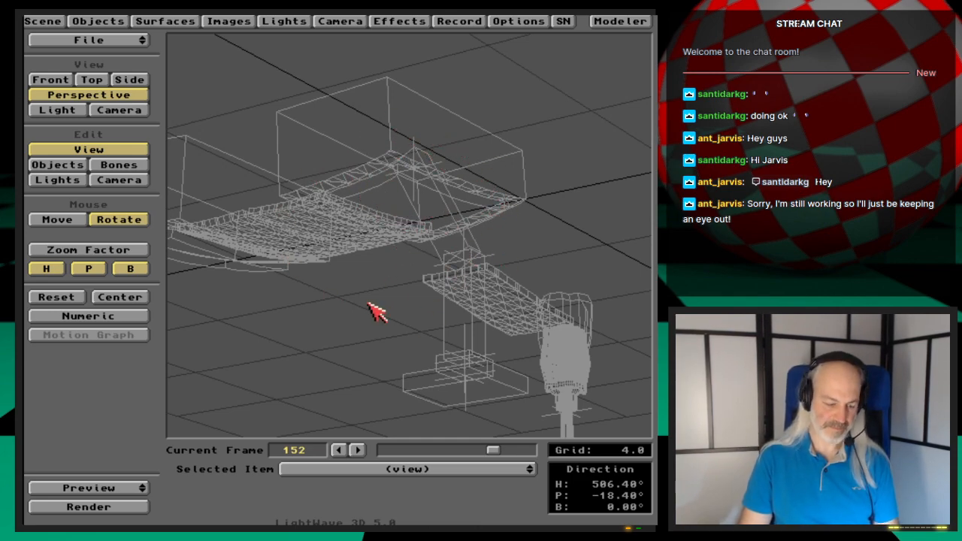
- Save the scene as Shuttle-RearGearIK in 3D:webcast/Ep.38/Scenes, overwriting the existing file
{"action": "key", "text": "s"}
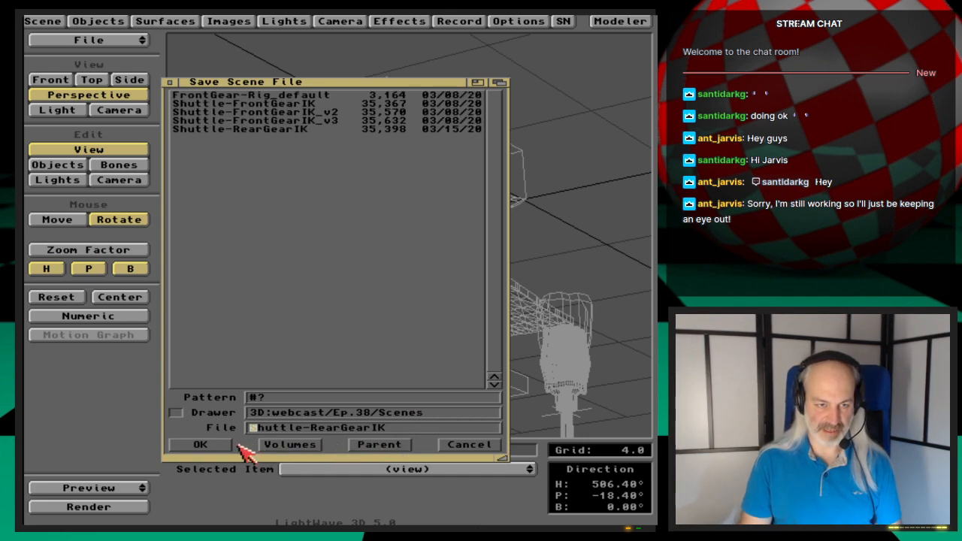
{"action": "left_click", "coordinate": [211, 444]}
{"action": "left_click", "coordinate": [207, 299]}
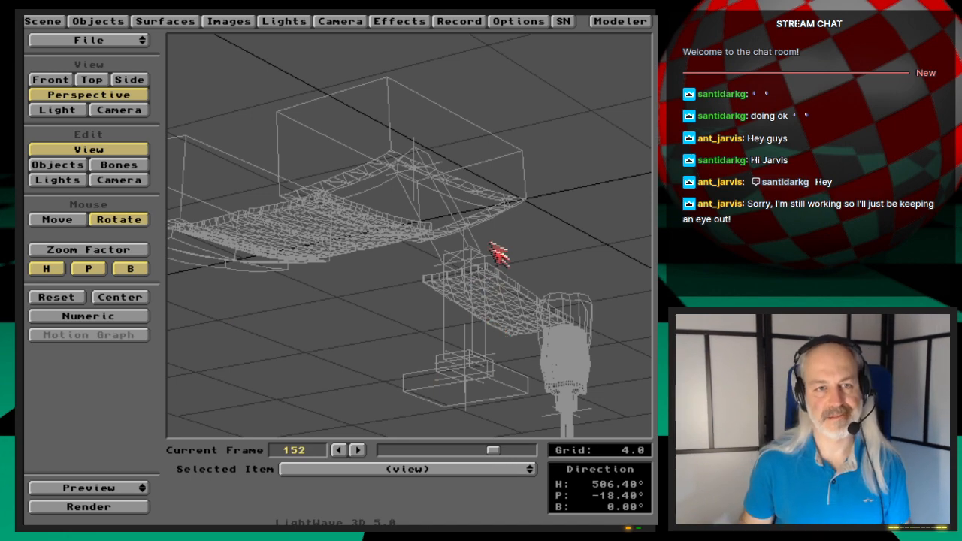
- Make --RightGearParent-- the current object, telling it apart from RightGear-UpperLeg
{"action": "left_click_drag", "start_coordinate": [500, 235], "coordinate": [532, 373]}
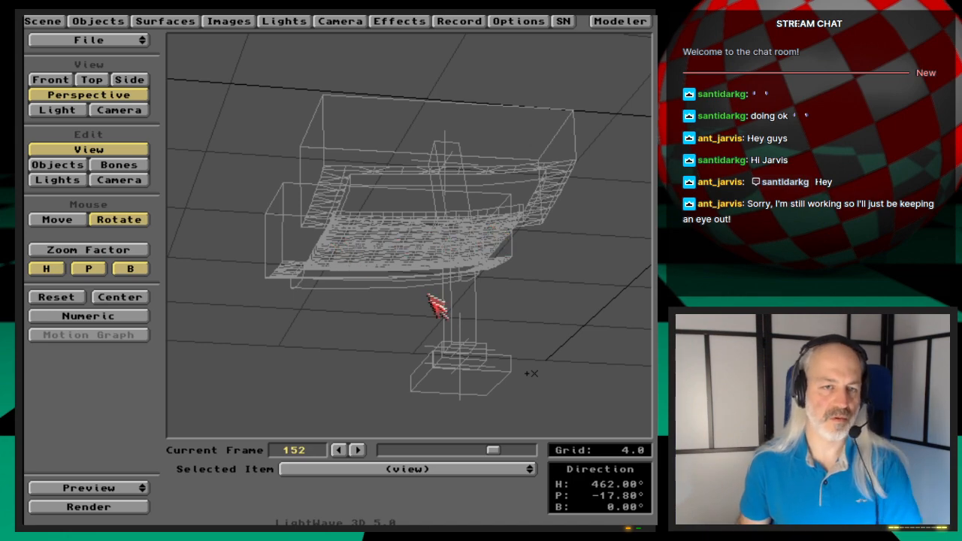
{"action": "left_click", "coordinate": [83, 167]}
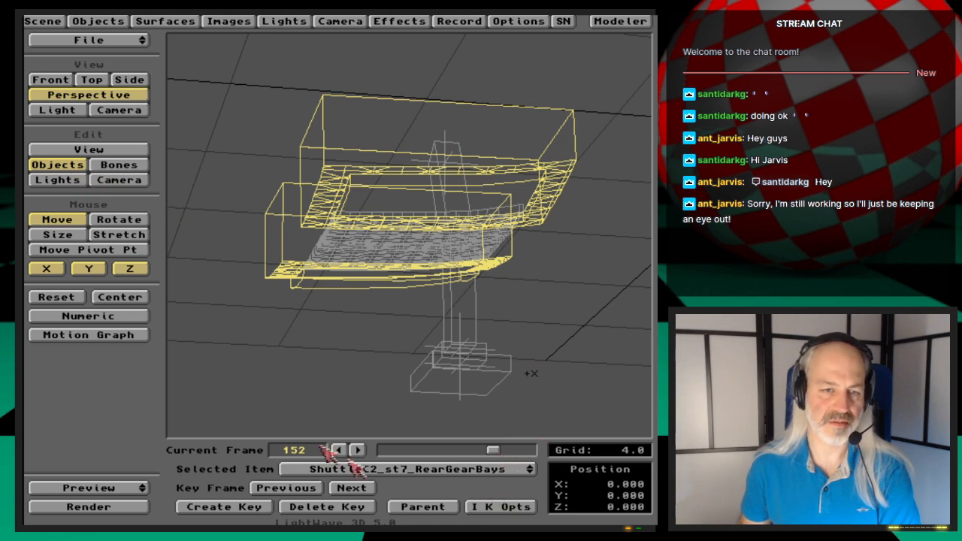
{"action": "left_click_drag", "start_coordinate": [426, 472], "coordinate": [455, 457]}
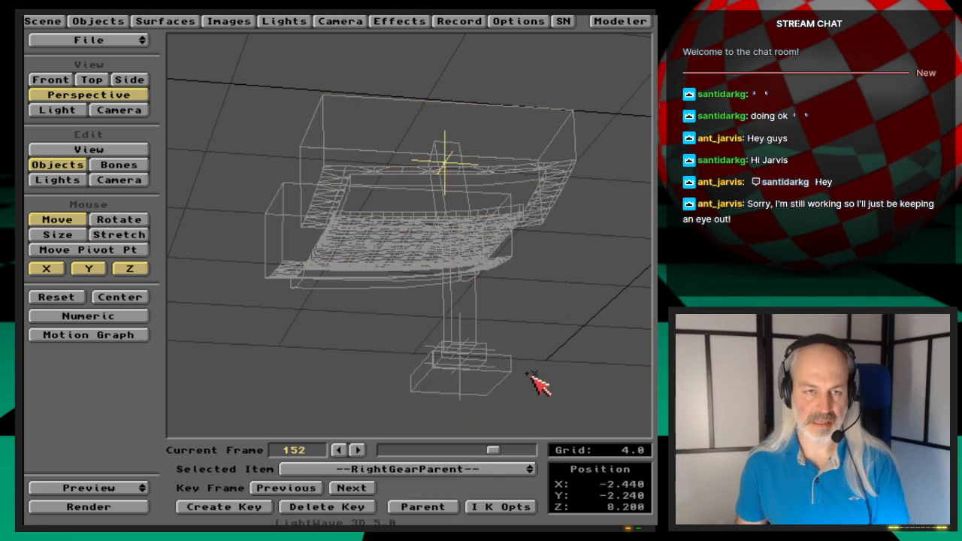
{"action": "key", "text": "Down"}
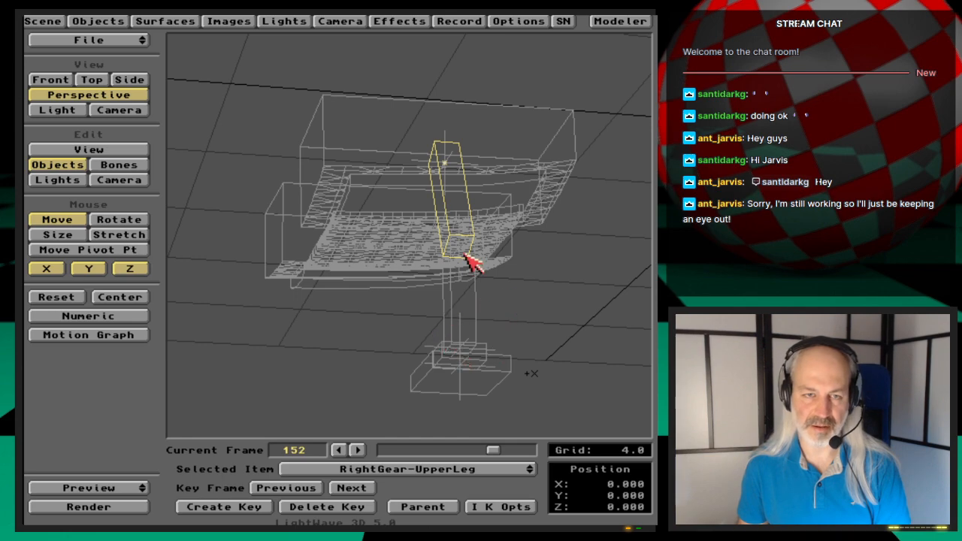
{"action": "key", "text": "Up"}
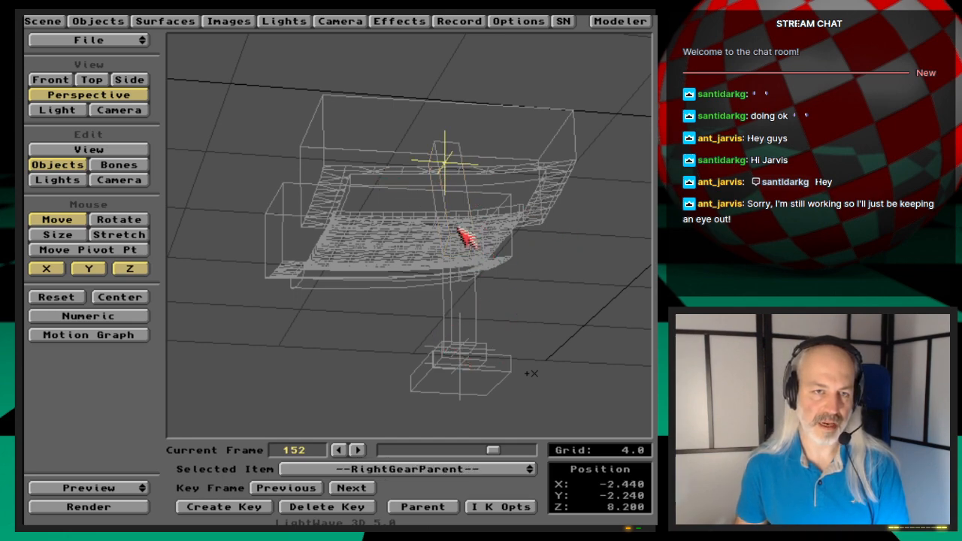
- Hide the GearCover-Right object in the scene overview and return to the layout
{"action": "left_click", "coordinate": [45, 21]}
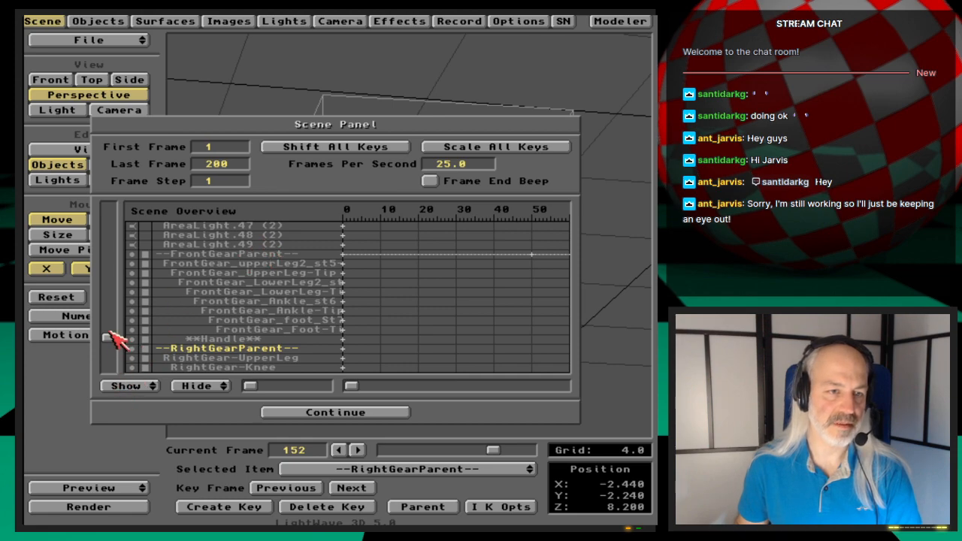
{"action": "left_click_drag", "start_coordinate": [108, 333], "coordinate": [110, 205]}
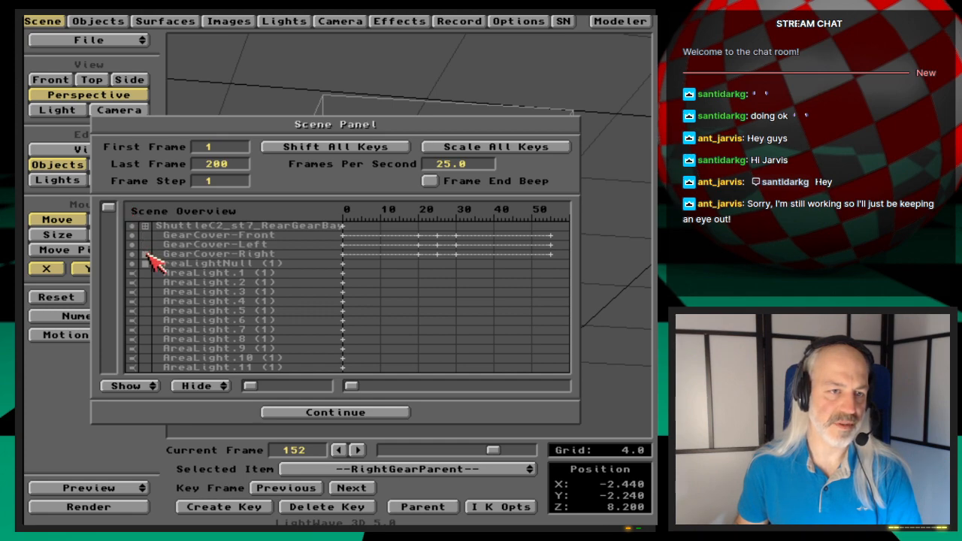
{"action": "left_click", "coordinate": [60, 21]}
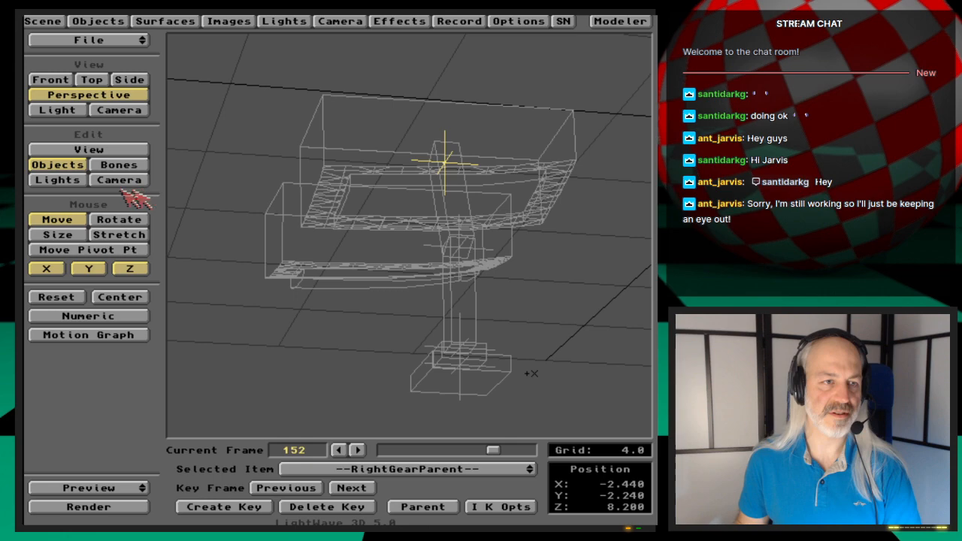
- Rotate --RightGearParent-- freehand on the heading axis only, to about 66 degrees, and check the leg's alignment with its bay
{"action": "left_click", "coordinate": [116, 220]}
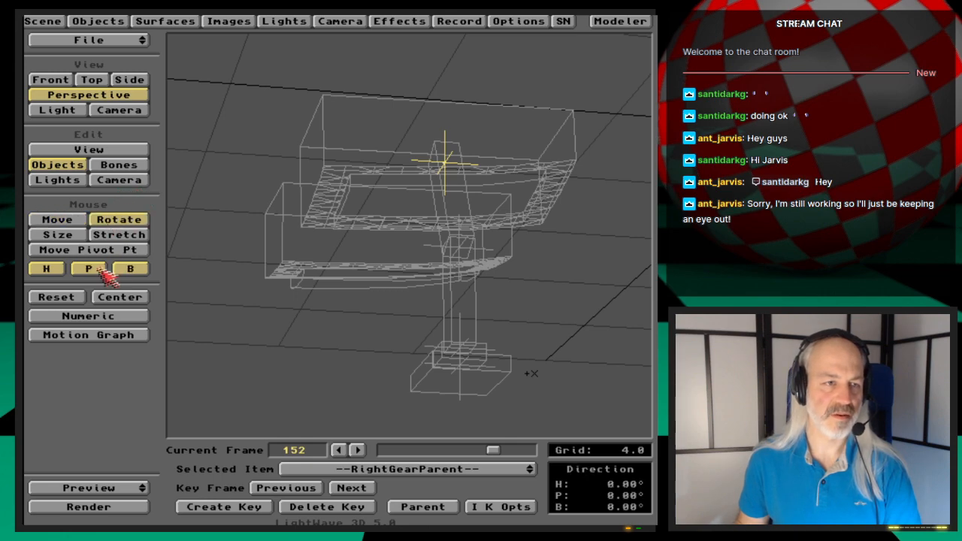
{"action": "left_click", "coordinate": [131, 269]}
{"action": "left_click_drag", "start_coordinate": [376, 240], "coordinate": [540, 240]}
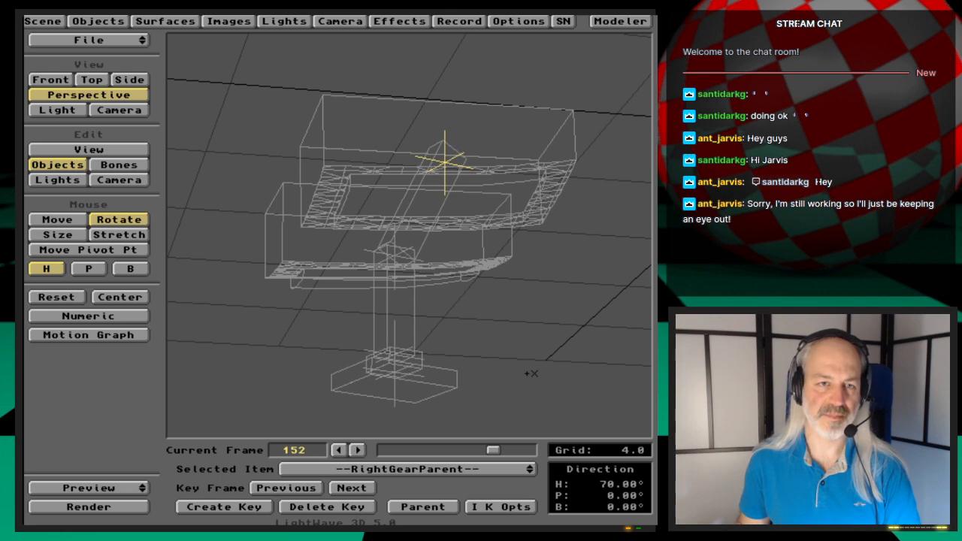
{"action": "left_click_drag", "start_coordinate": [540, 241], "coordinate": [531, 241]}
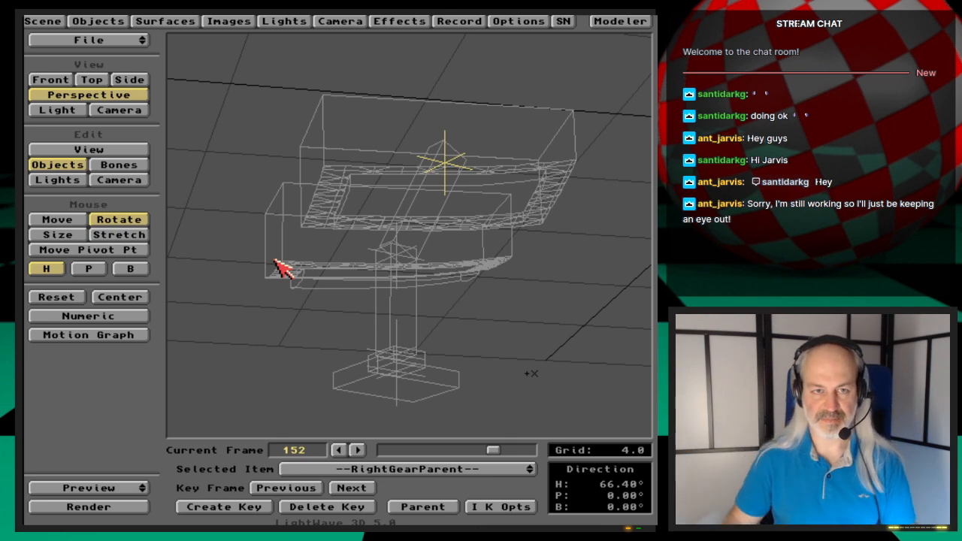
{"action": "key", "text": "v"}
{"action": "left_click_drag", "start_coordinate": [438, 245], "coordinate": [639, 224]}
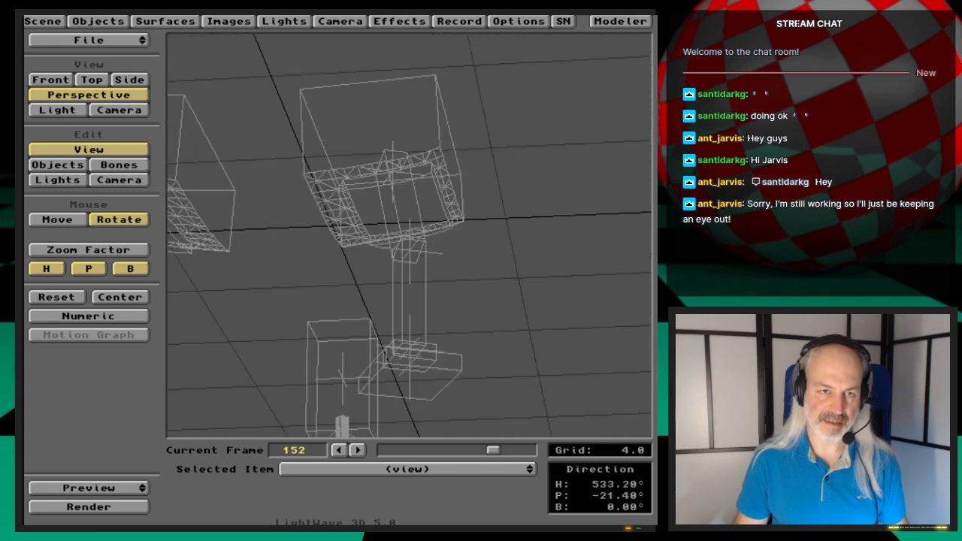
{"action": "left_click_drag", "start_coordinate": [438, 243], "coordinate": [432, 243]}
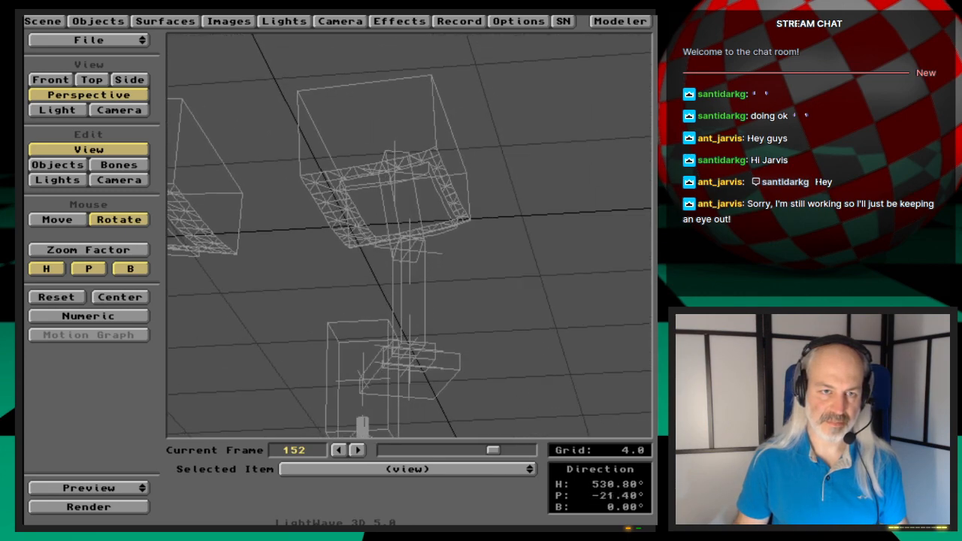
- Enter an exact heading of 90 degrees for --RightGearParent--
{"action": "key", "text": "o"}
{"action": "key", "text": "n"}
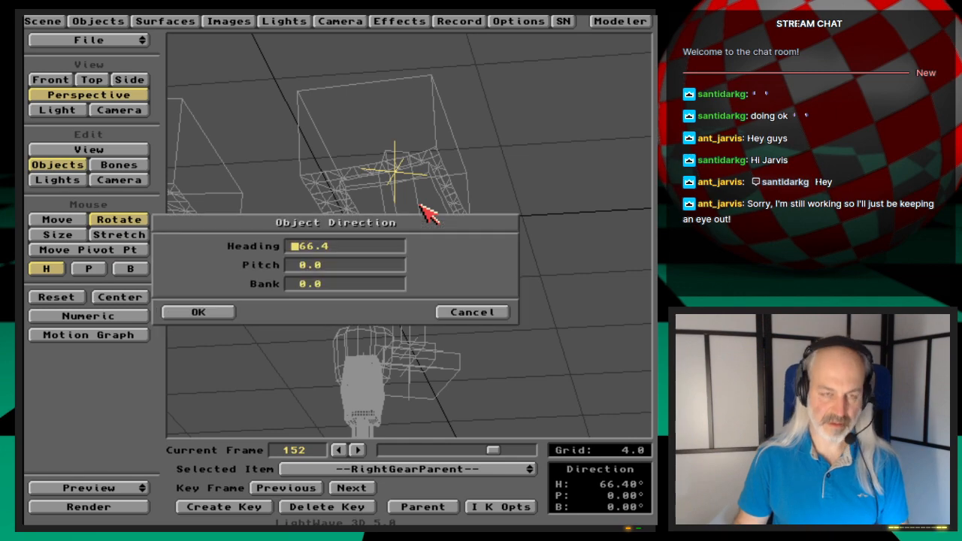
{"action": "type", "text": "90"}
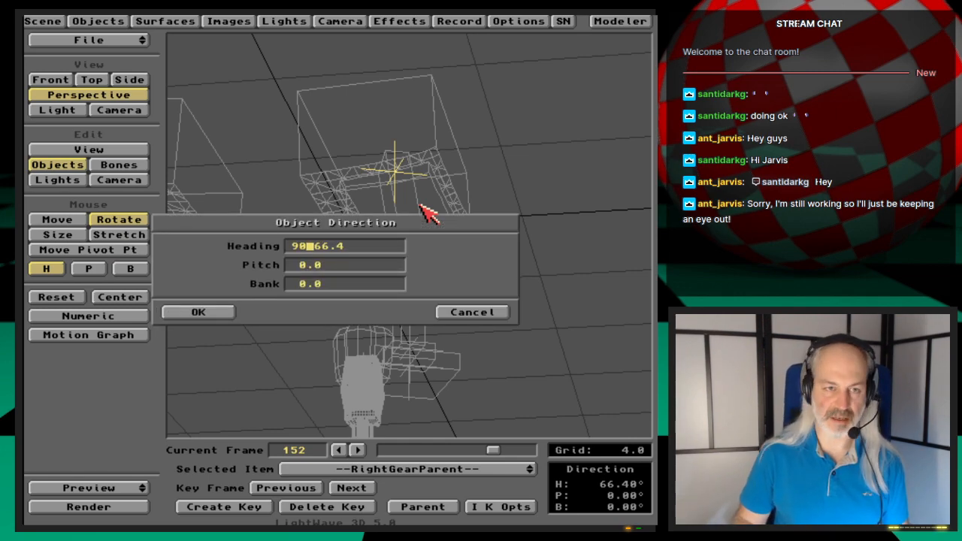
{"action": "key", "text": "Tab"}
{"action": "key", "text": "Return"}
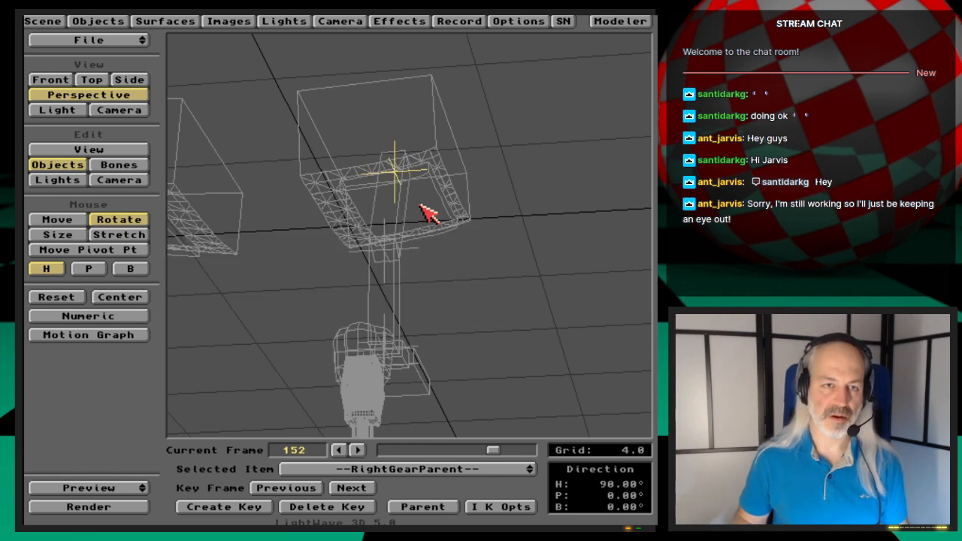
- Move --RightGearParent-- lengthwise within the bay to about X -2.284, Y -2.240, Z 7.079
{"action": "key", "text": "v"}
{"action": "left_click_drag", "start_coordinate": [419, 204], "coordinate": [243, 277]}
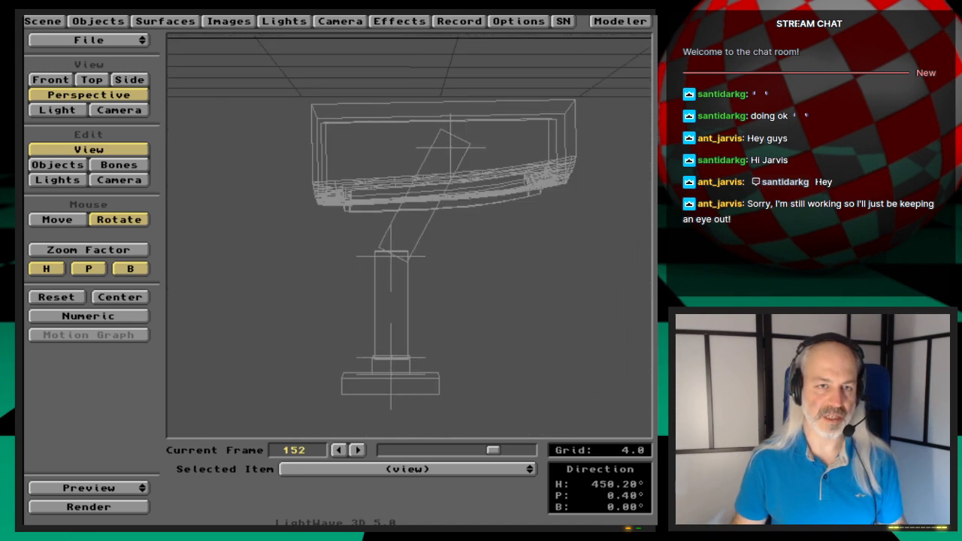
{"action": "key", "text": "o"}
{"action": "key", "text": "t"}
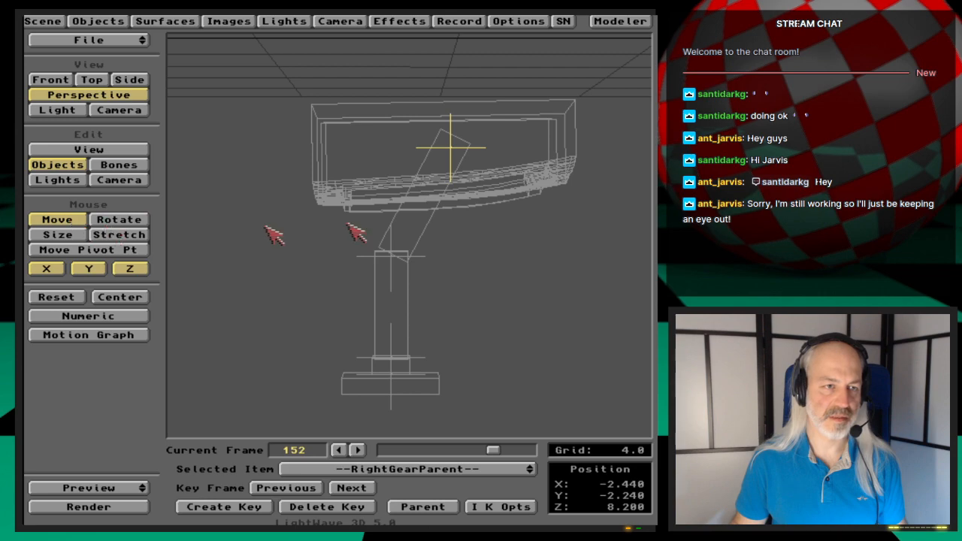
{"action": "left_click_drag", "start_coordinate": [371, 220], "coordinate": [451, 218]}
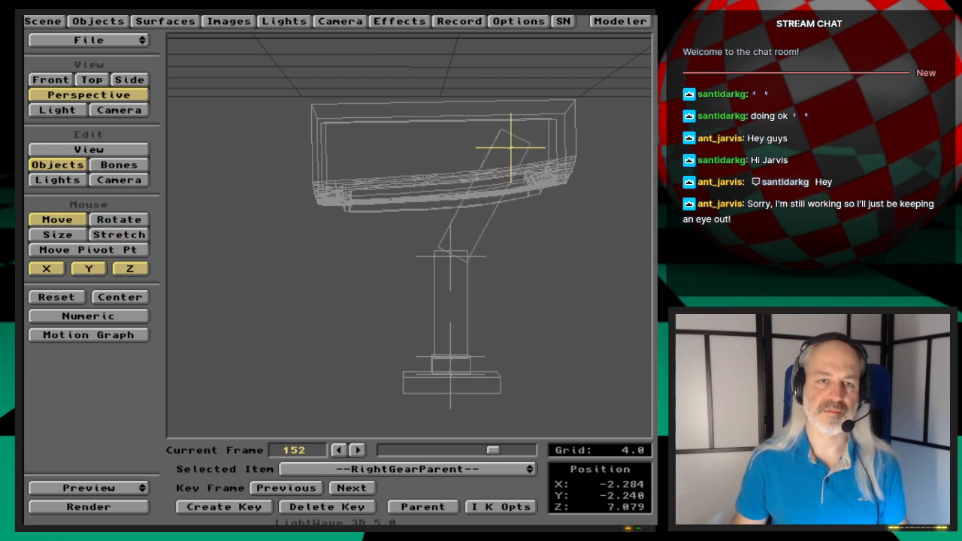
- Try rotating --RightGearParent-- on the bank axis only, and step one frame forward and back to discard the unkeyed changes
{"action": "key", "text": "v"}
{"action": "left_click_drag", "start_coordinate": [366, 216], "coordinate": [526, 161]}
{"action": "key", "text": "o"}
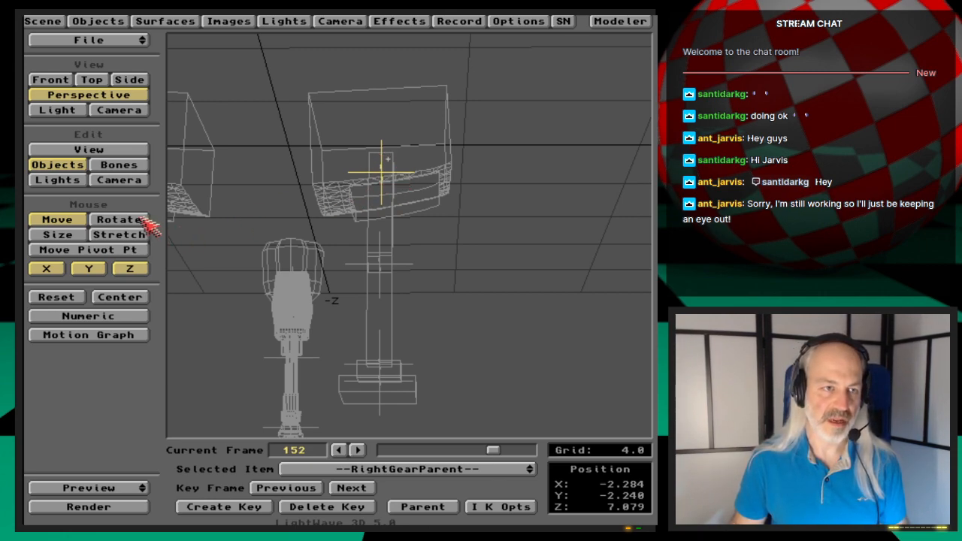
{"action": "left_click", "coordinate": [120, 219]}
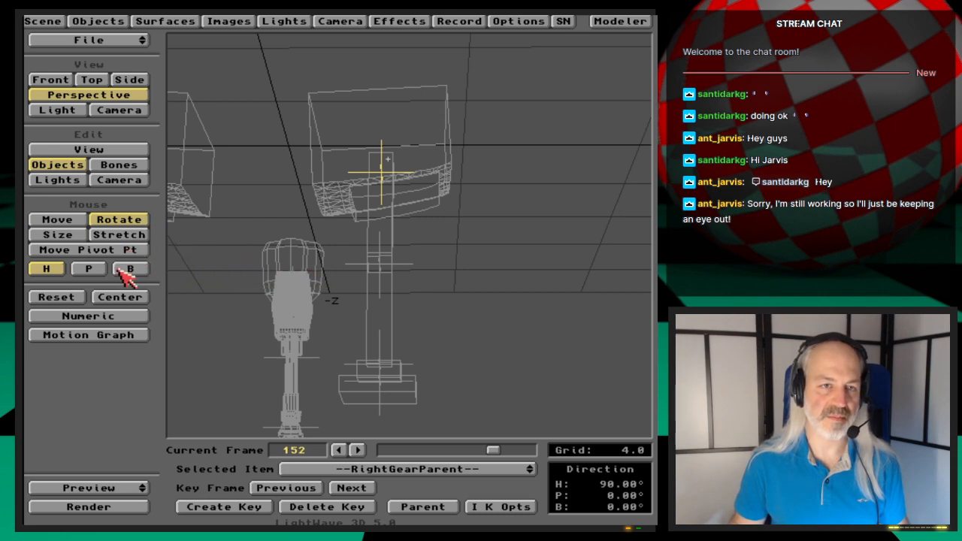
{"action": "left_click", "coordinate": [57, 272]}
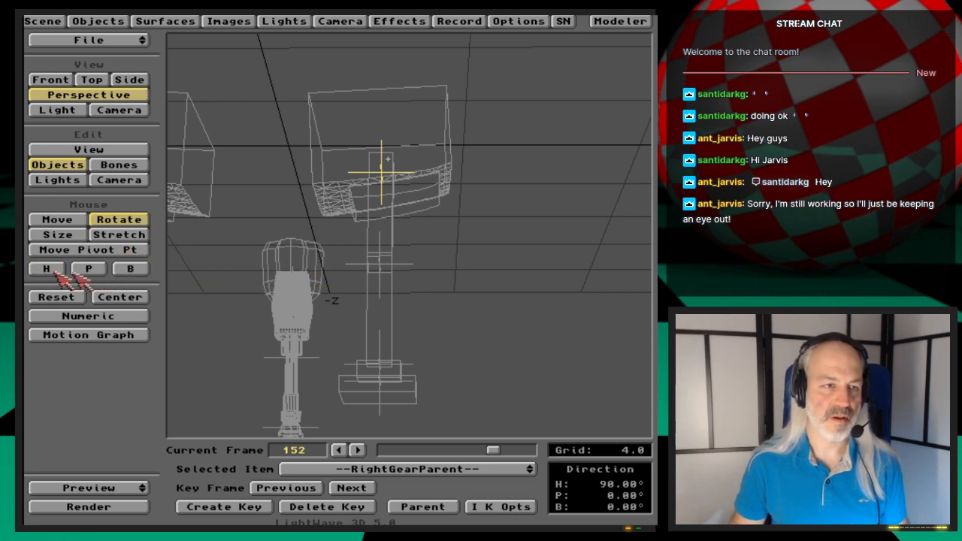
{"action": "left_click", "coordinate": [132, 270]}
{"action": "right_click_drag", "start_coordinate": [363, 268], "coordinate": [366, 268]}
{"action": "key", "text": "Right"}
{"action": "key", "text": "Left"}
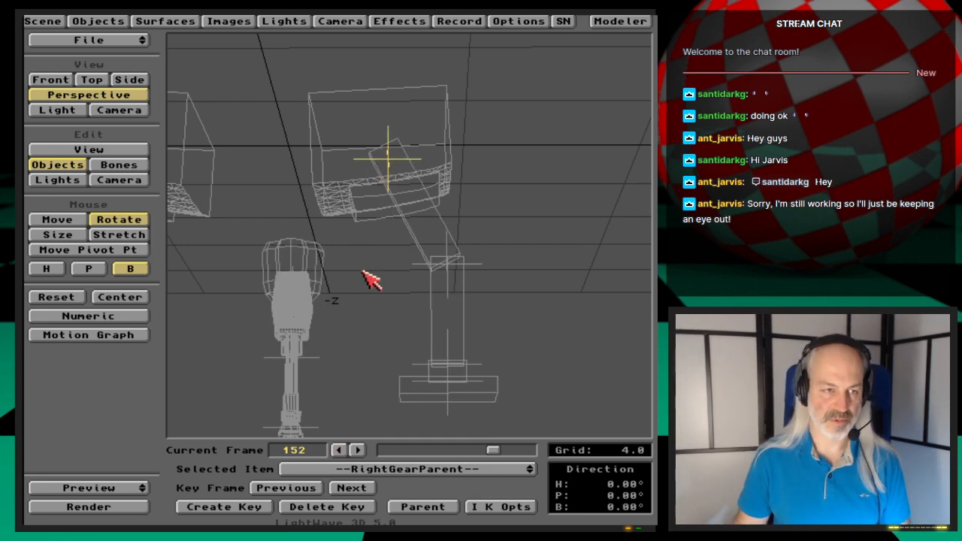
- Set the heading of --RightGearParent-- to 90 degrees again, leaving pitch and bank at 0
{"action": "type", "text": "n90.0"}
{"action": "key", "text": "Tab"}
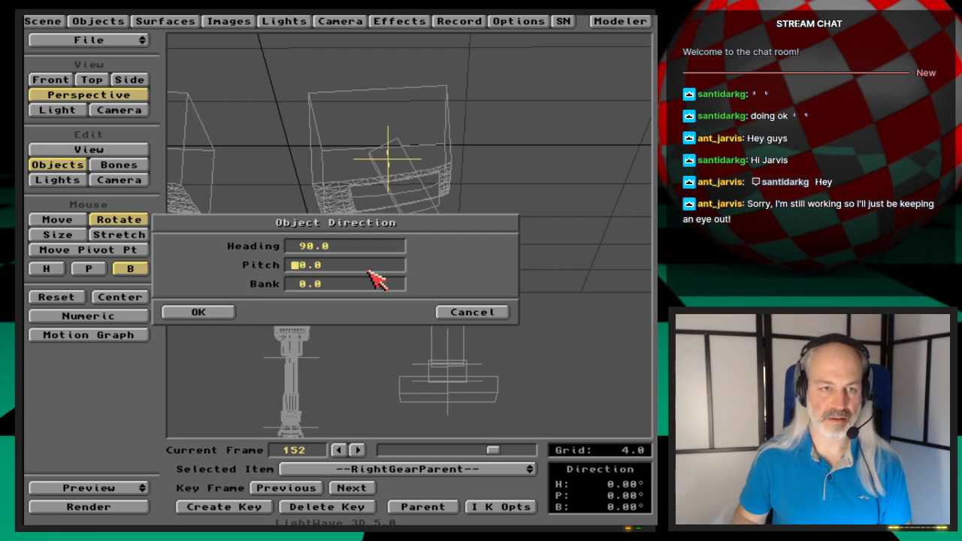
{"action": "key", "text": "Tab"}
{"action": "key", "text": "Return"}
{"action": "key", "text": "Return"}
{"action": "key", "text": "Return"}
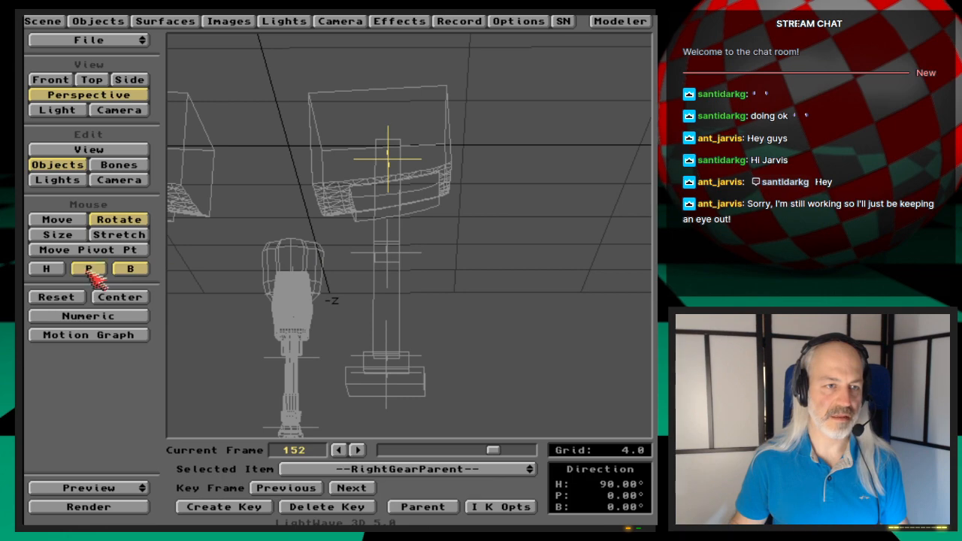
- Pitch --RightGearParent-- to about 11.4 degrees with only the pitch axis active, and create a key for it at frame 0
{"action": "left_click", "coordinate": [134, 269]}
{"action": "left_click_drag", "start_coordinate": [282, 266], "coordinate": [282, 294]}
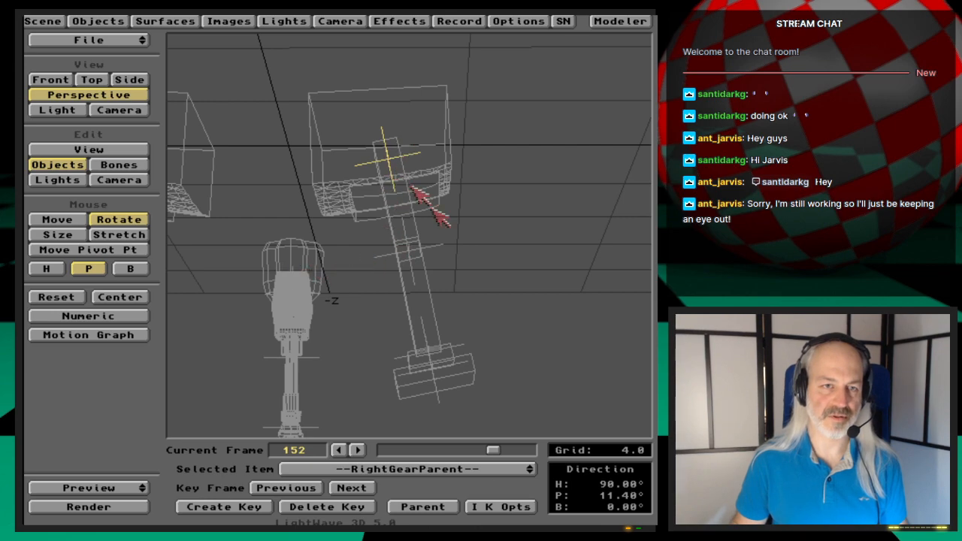
{"action": "key", "text": "Return"}
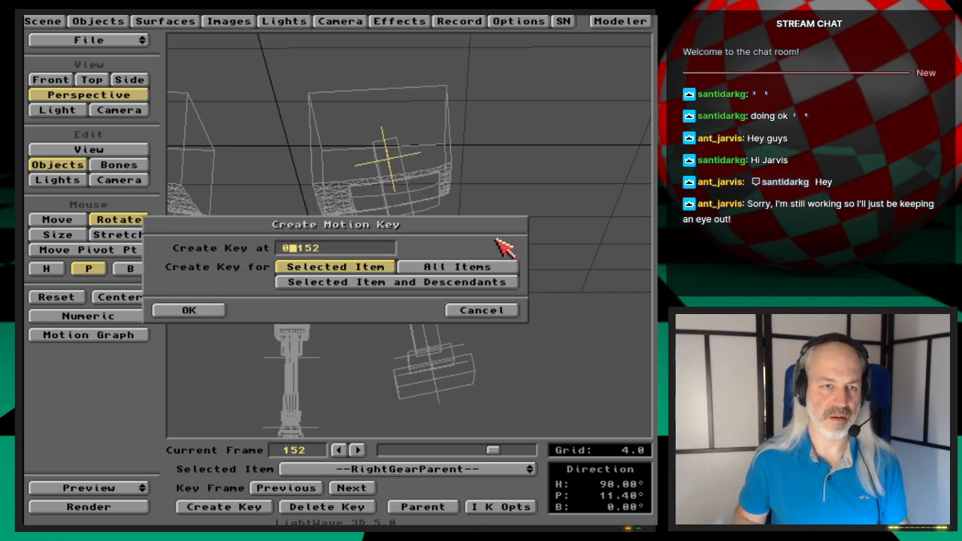
{"action": "key", "text": "Return"}
- Examine the tilted right gear leg against its bay opening from several perspective angles
{"action": "key", "text": "v"}
{"action": "left_click_drag", "start_coordinate": [489, 240], "coordinate": [308, 239]}
{"action": "key", "text": "o"}
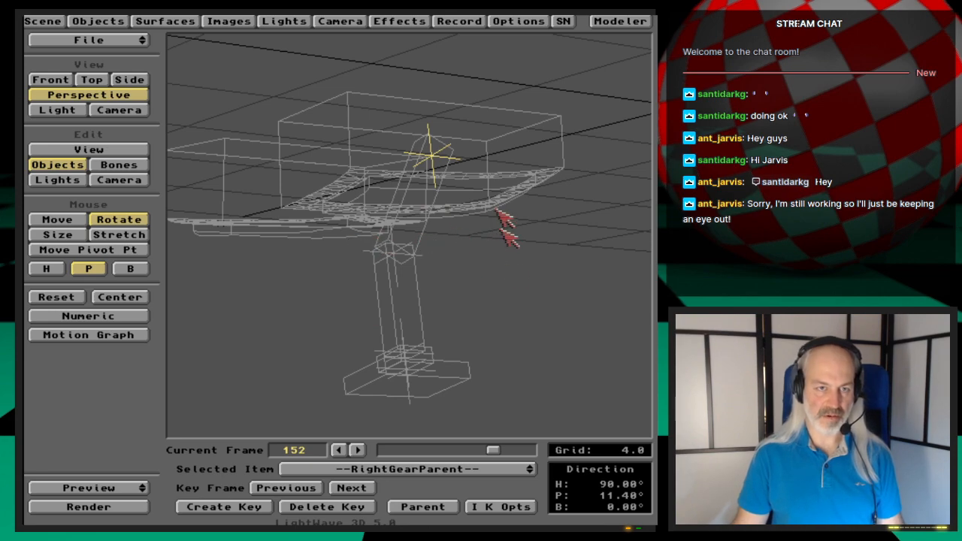
{"action": "key", "text": "v"}
{"action": "left_click_drag", "start_coordinate": [505, 220], "coordinate": [503, 260]}
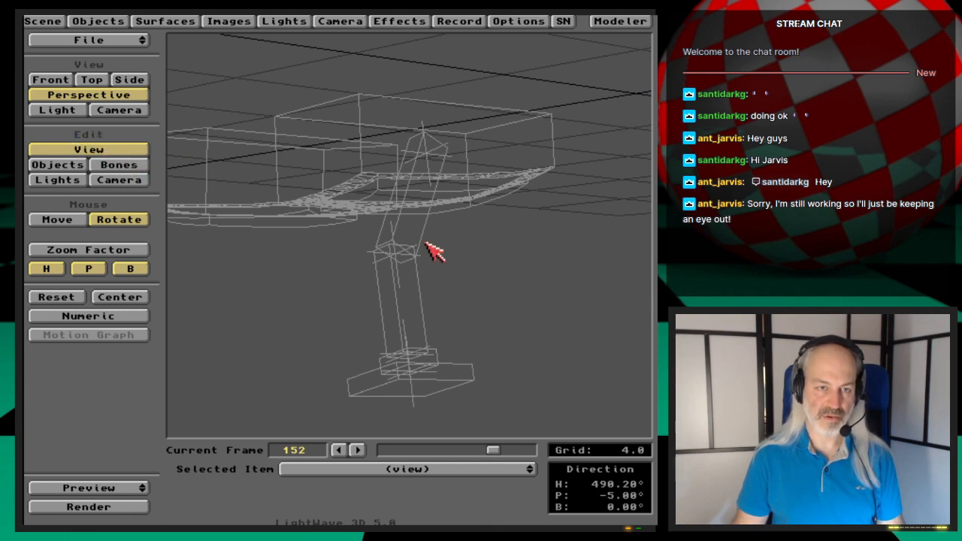
{"action": "key", "text": "o"}
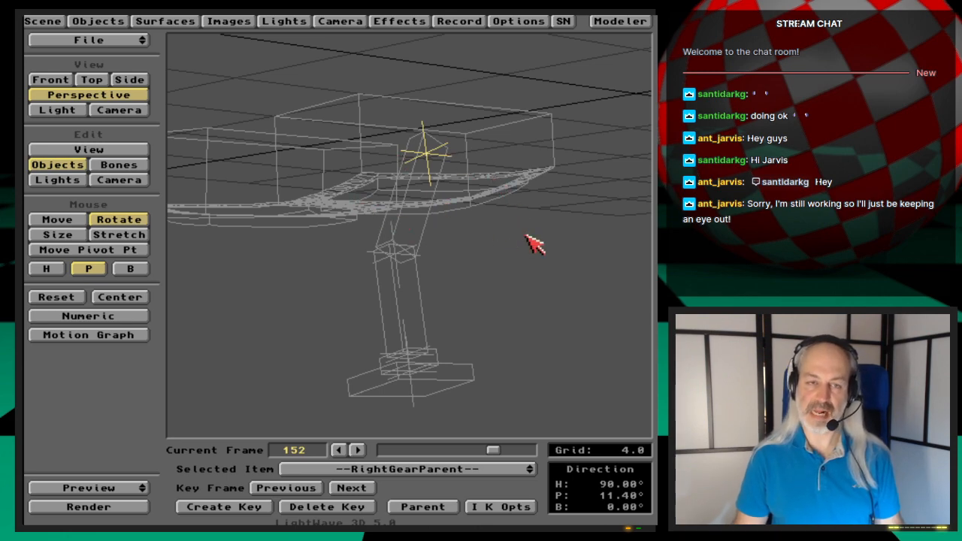
{"action": "key", "text": "v"}
{"action": "mouse_move", "coordinate": [535, 230]}
{"action": "left_mouse_down"}
{"action": "mouse_move", "coordinate": [590, 231]}
{"action": "mouse_move", "coordinate": [640, 215]}
{"action": "mouse_move", "coordinate": [519, 225]}
{"action": "left_mouse_up"}
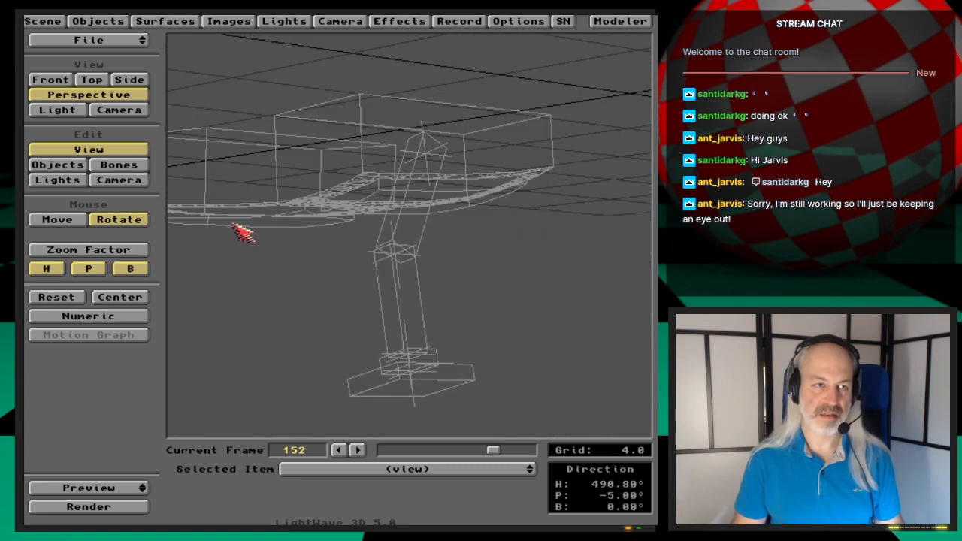
{"action": "left_click", "coordinate": [71, 221]}
{"action": "left_click_drag", "start_coordinate": [409, 233], "coordinate": [449, 264]}
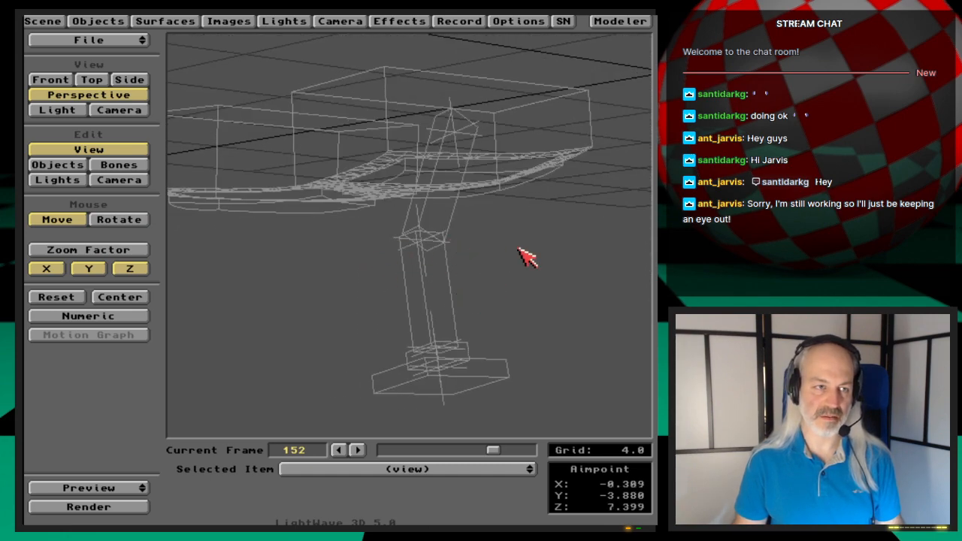
{"action": "key", "text": "o"}
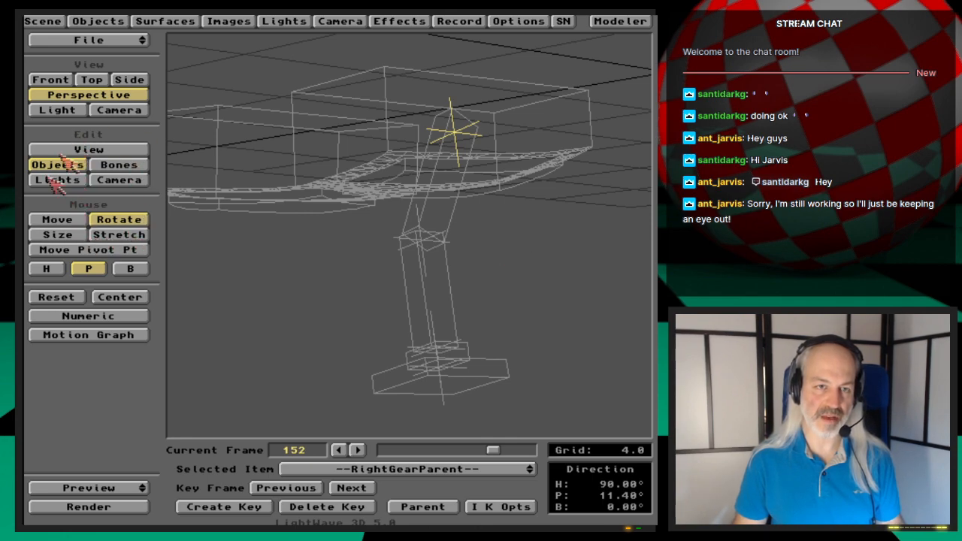
{"action": "key", "text": "v"}
{"action": "key", "text": "o"}
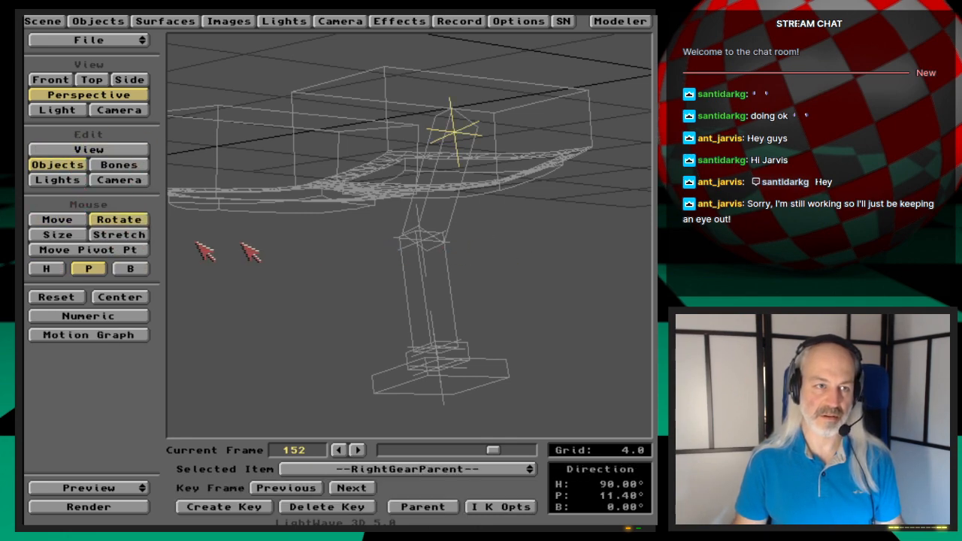
{"action": "key", "text": "v"}
{"action": "left_click", "coordinate": [128, 218]}
{"action": "left_click_drag", "start_coordinate": [465, 263], "coordinate": [420, 249]}
{"action": "key", "text": "o"}
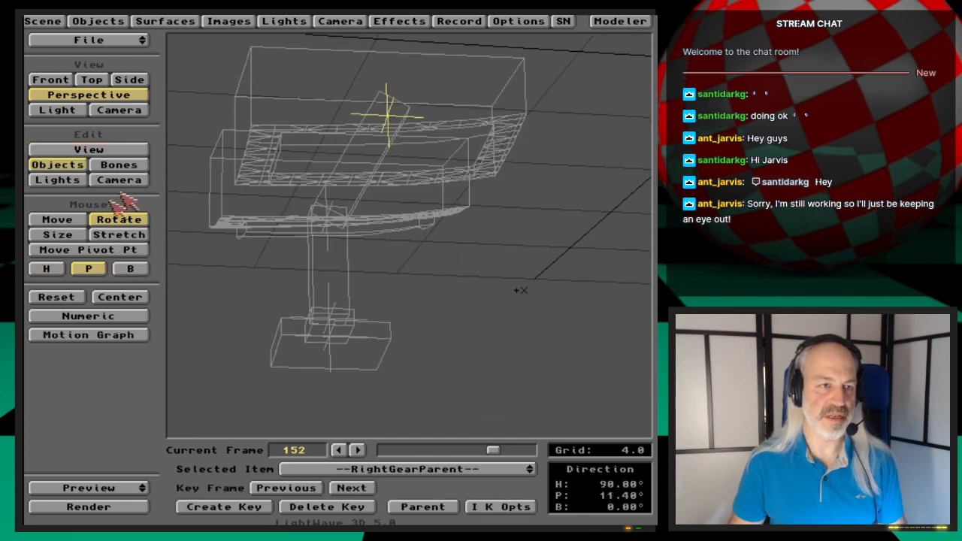
- Move --RightGearParent-- in the side view to about Y -2.08 and Z 6.84, and create a key for it
{"action": "left_click", "coordinate": [75, 221]}
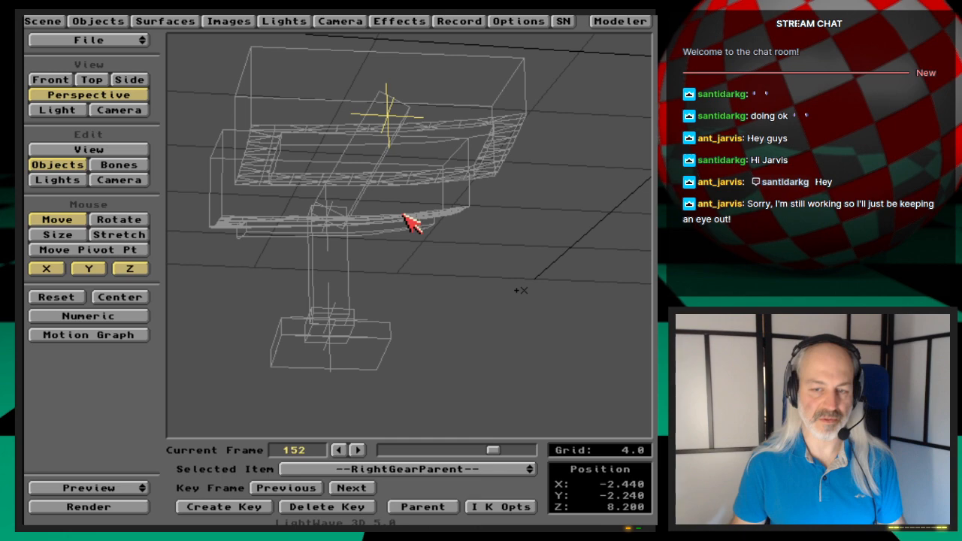
{"action": "key", "text": "1"}
{"action": "key", "text": "3"}
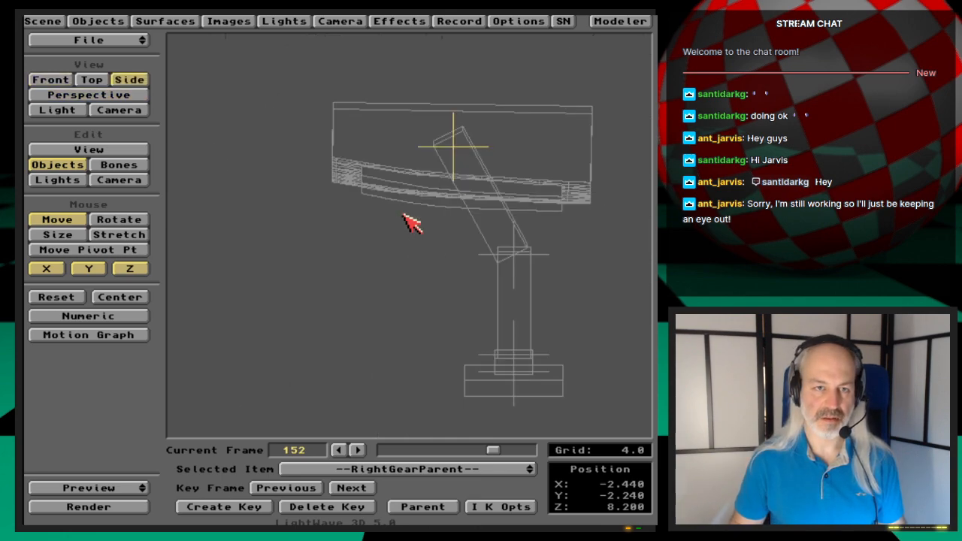
{"action": "left_click_drag", "start_coordinate": [445, 218], "coordinate": [372, 210]}
{"action": "key", "text": "Return"}
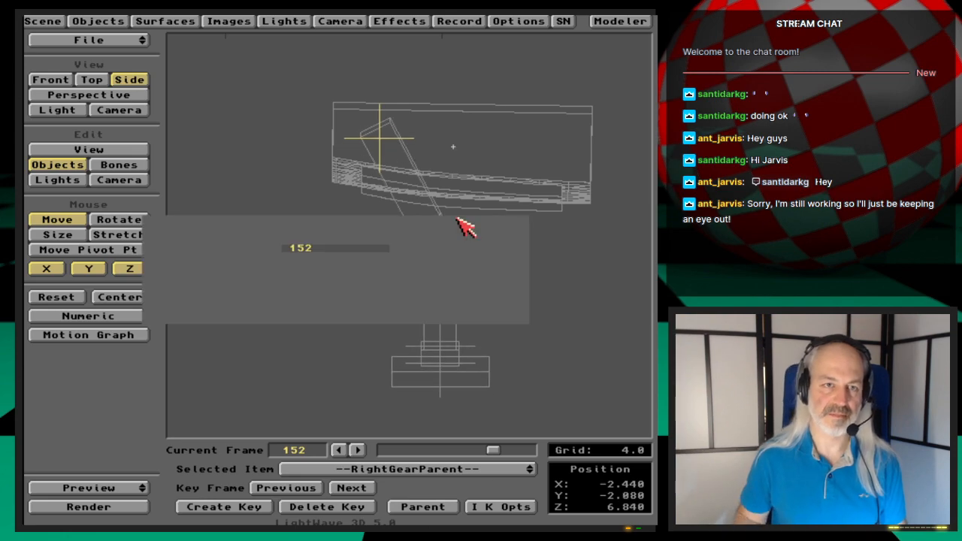
{"action": "key", "text": "Return"}
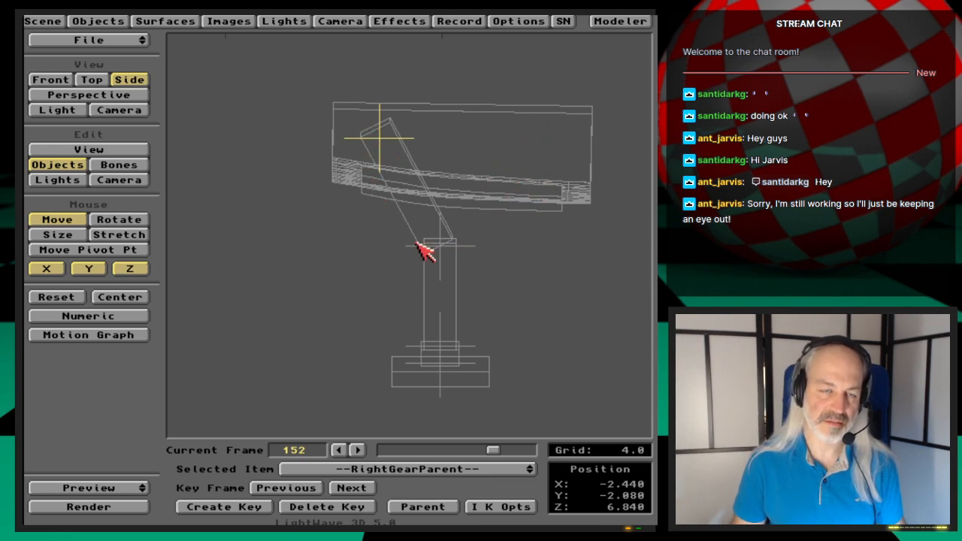
- Try a smaller pitch of about 8.6 degrees on --RightGearParent-- in the perspective view
{"action": "key", "text": "1"}
{"action": "key", "text": "4"}
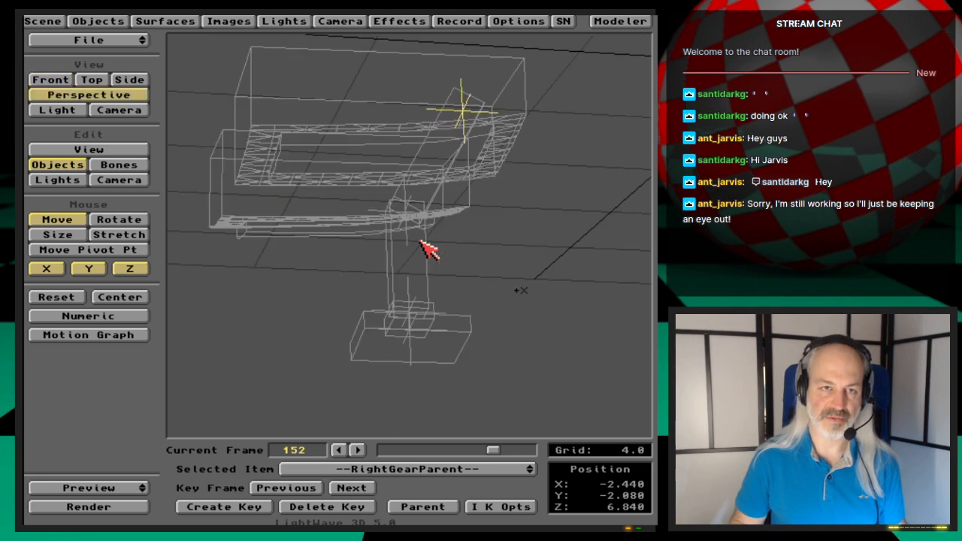
{"action": "left_click", "coordinate": [137, 221]}
{"action": "left_click_drag", "start_coordinate": [336, 278], "coordinate": [336, 272]}
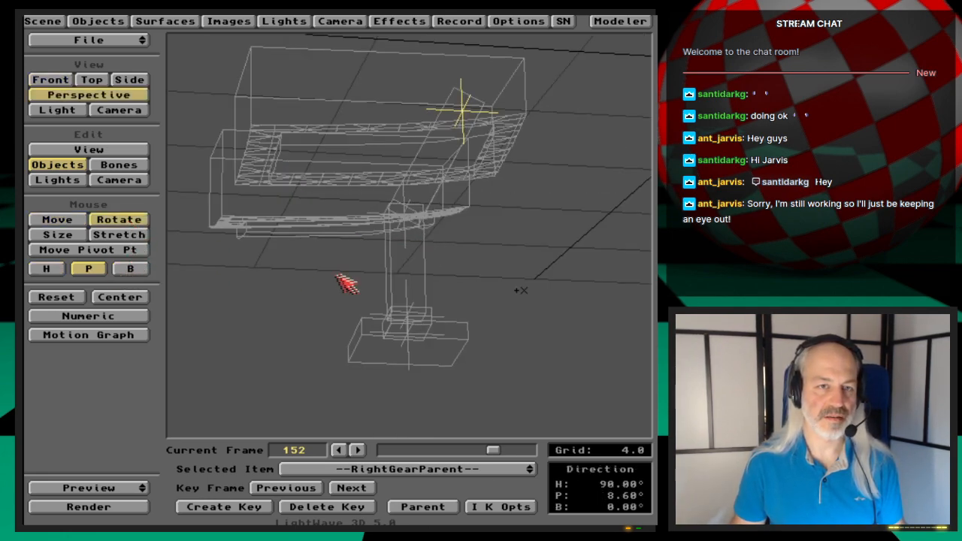
- Try swinging --RightGearParent-- to about -65 degrees on the bank axis only, and step one frame back and forward to discard the unkeyed rotation
{"action": "left_click", "coordinate": [132, 273]}
{"action": "left_click", "coordinate": [103, 270]}
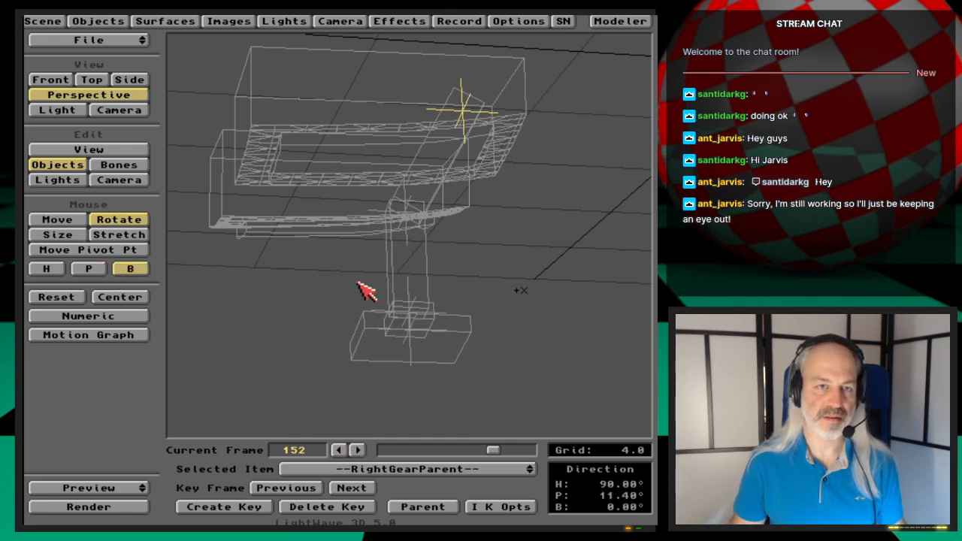
{"action": "left_click_drag", "start_coordinate": [359, 286], "coordinate": [230, 285]}
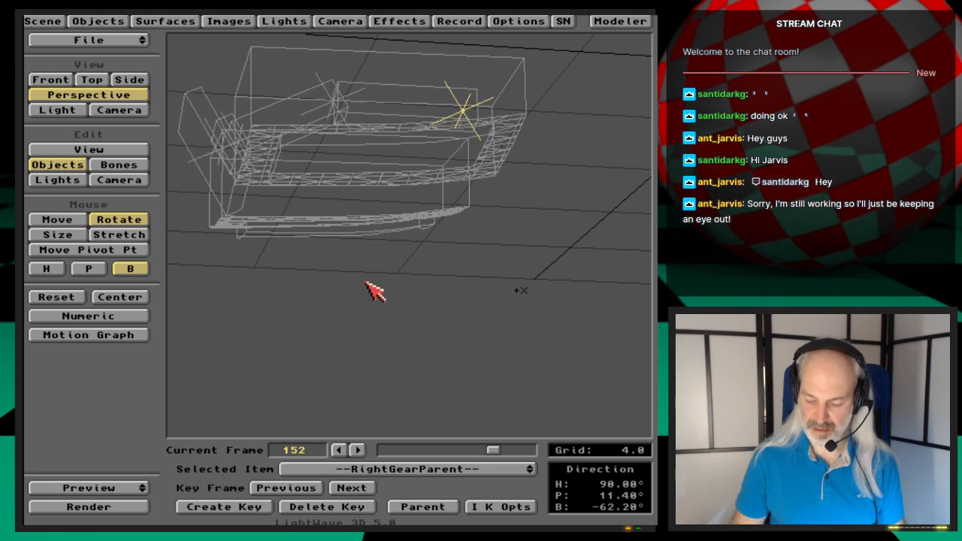
{"action": "key", "text": "1"}
{"action": "key", "text": "3"}
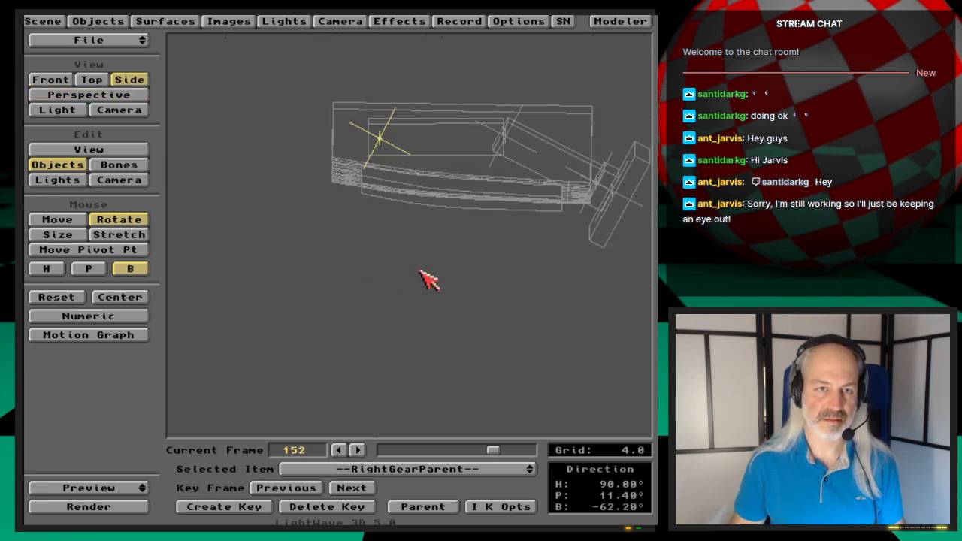
{"action": "left_click_drag", "start_coordinate": [429, 279], "coordinate": [422, 279]}
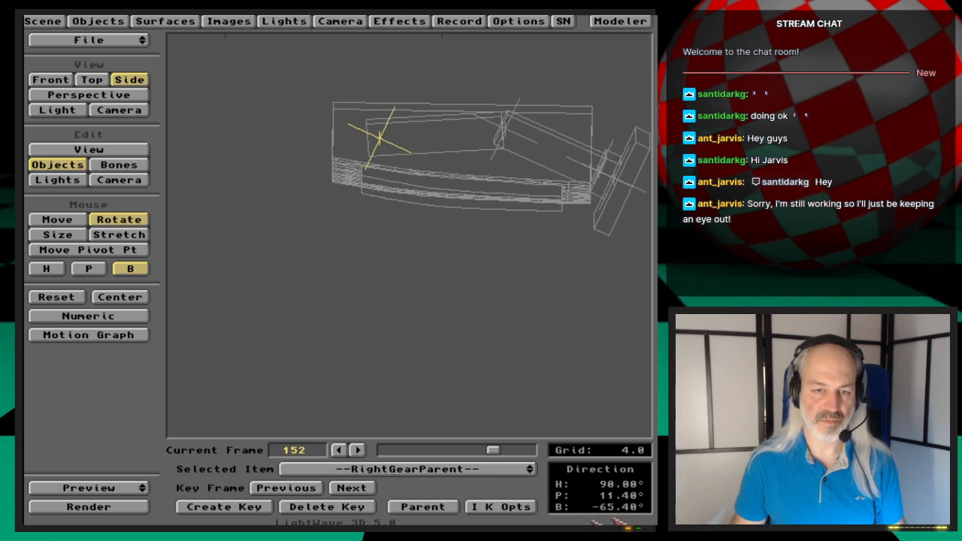
{"action": "left_click_drag", "start_coordinate": [476, 328], "coordinate": [675, 329]}
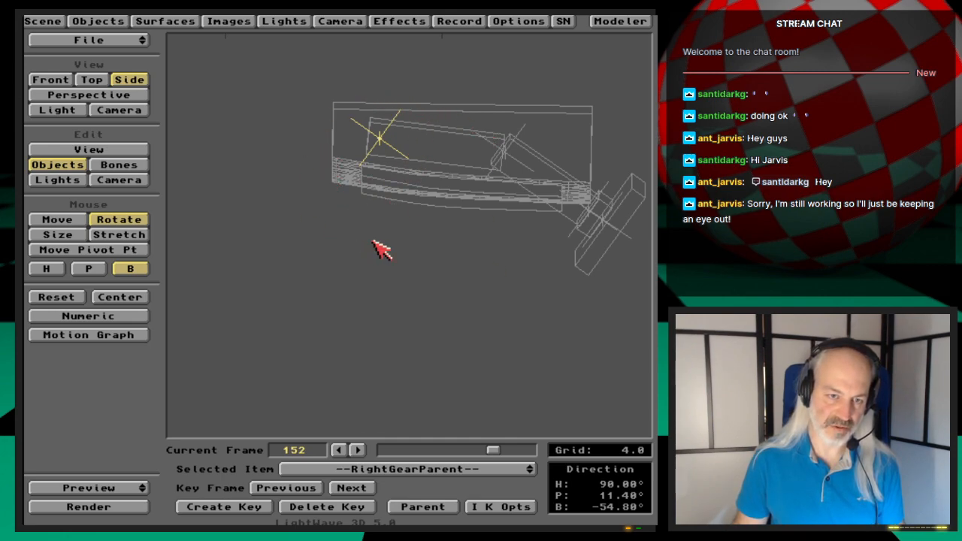
{"action": "key", "text": "Left"}
{"action": "key", "text": "Right"}
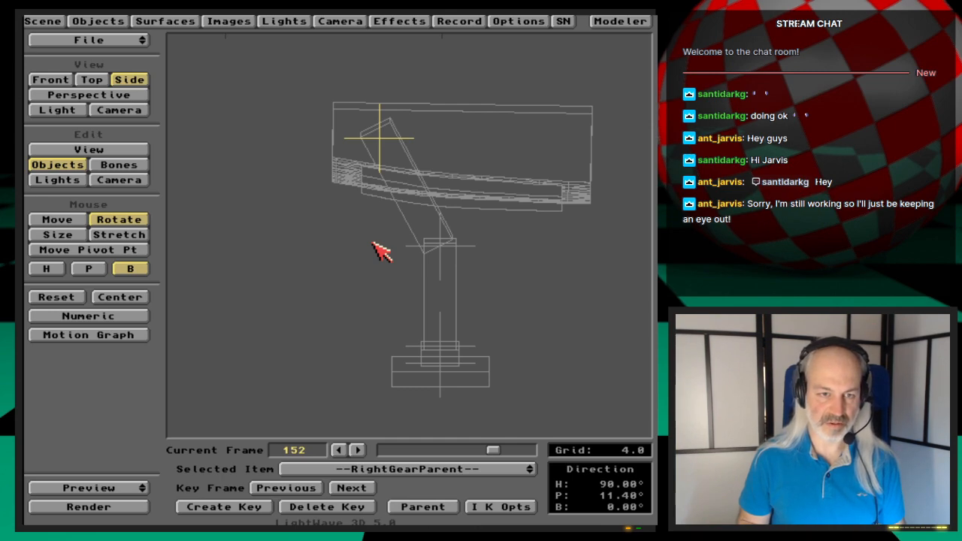
- Deactivate the bank axis of --RightGearParent-- so that none of its rotation axes is active
{"action": "key", "text": "Down"}
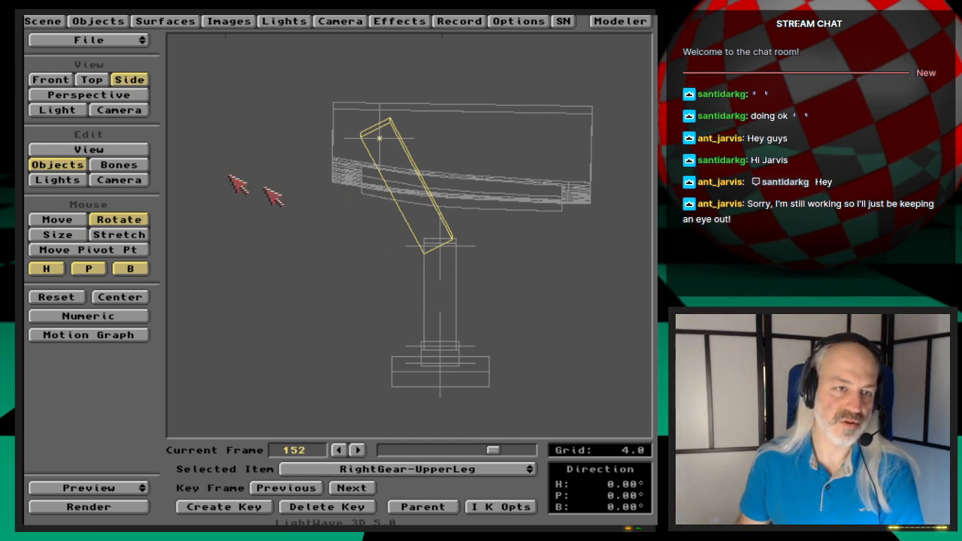
{"action": "key", "text": "Up"}
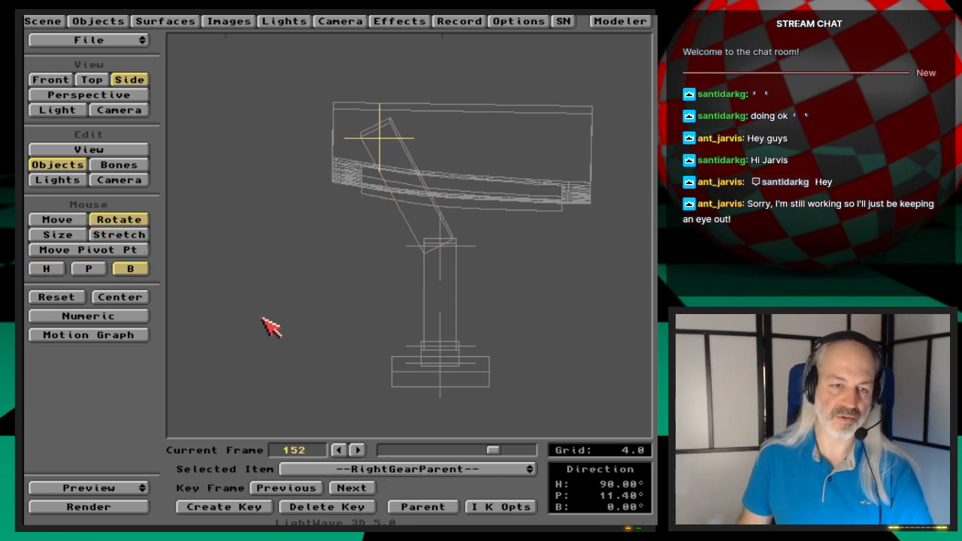
{"action": "left_click", "coordinate": [131, 269]}
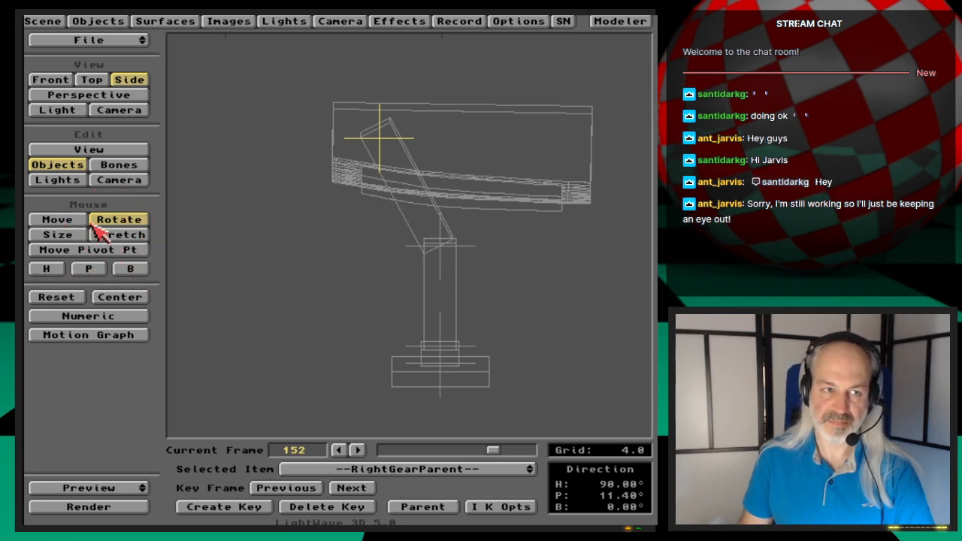
- Restrict rotation of RightGear-UpperLeg to the bank axis by deactivating heading and pitch
{"action": "key", "text": "Down"}
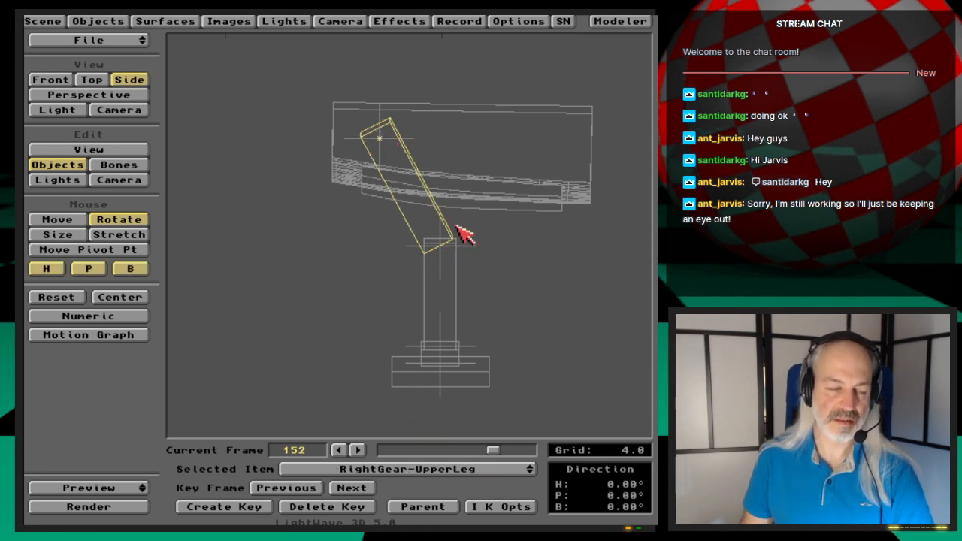
{"action": "left_click", "coordinate": [95, 267]}
{"action": "left_click", "coordinate": [47, 268]}
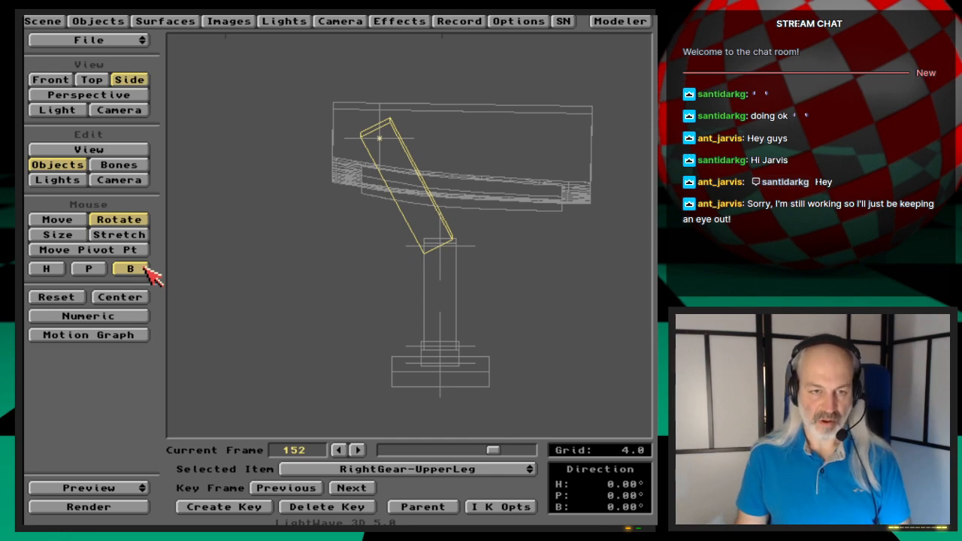
- Enable bank limits for RightGear-UpperLeg in its inverse kinematics options, with a minimum of -65 degrees and a maximum of 0
{"action": "key", "text": "k"}
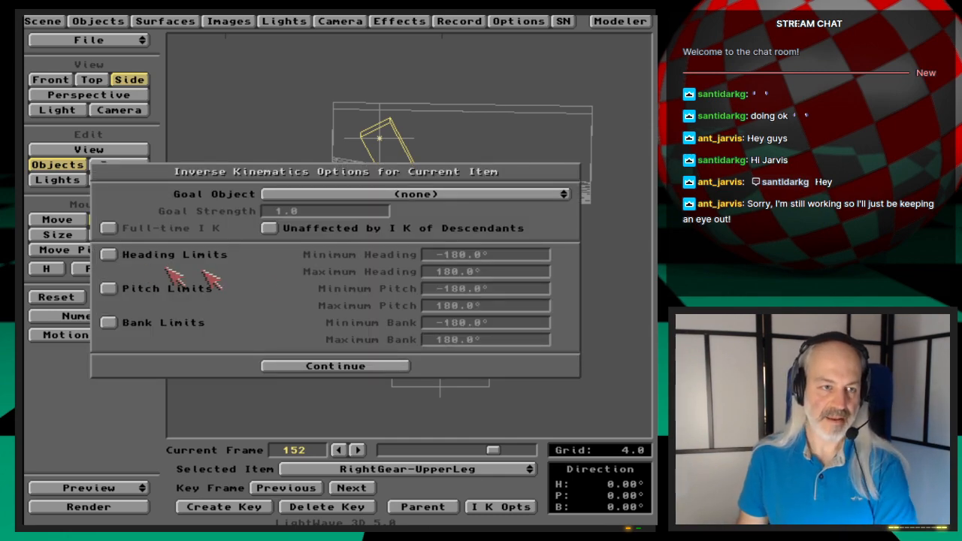
{"action": "left_click", "coordinate": [109, 323]}
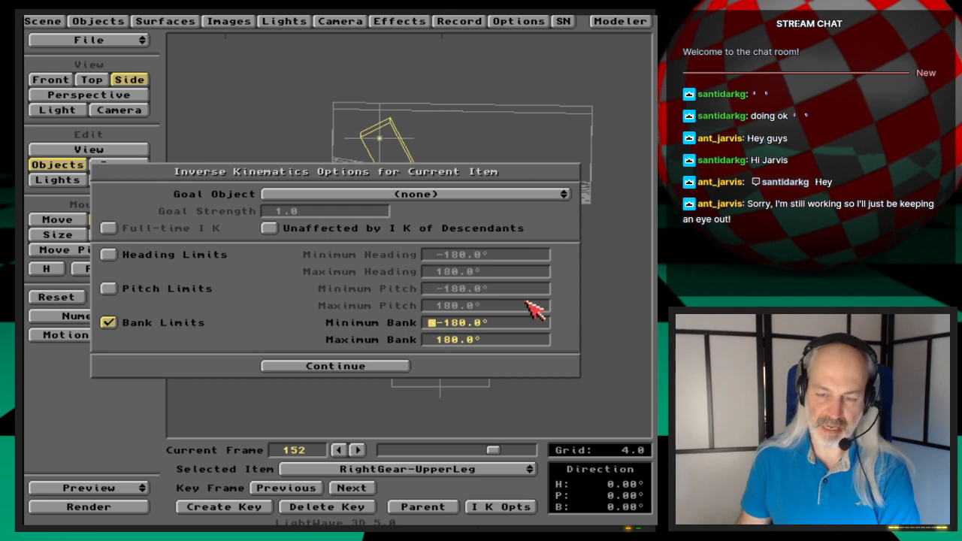
{"action": "type", "text": "-65"}
{"action": "key", "text": "Tab"}
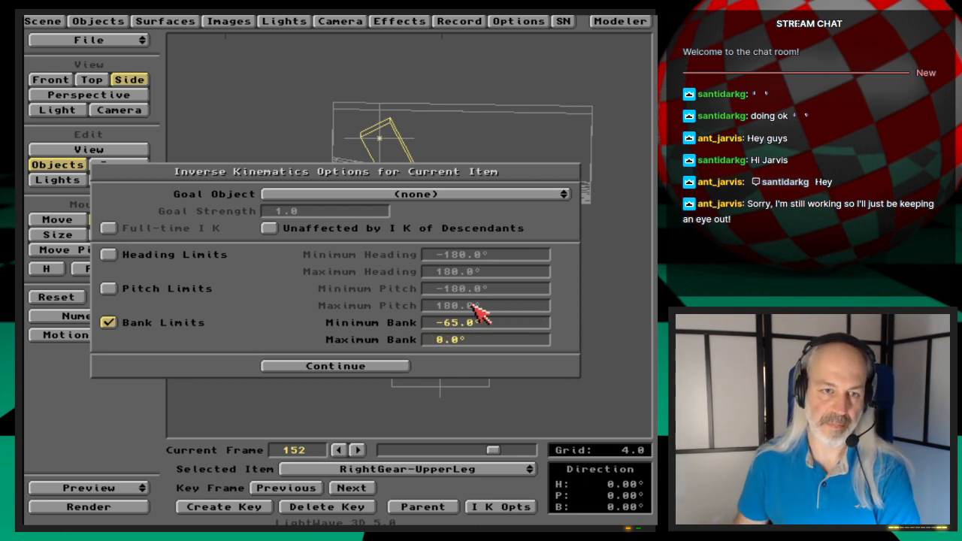
{"action": "left_click", "coordinate": [400, 368]}
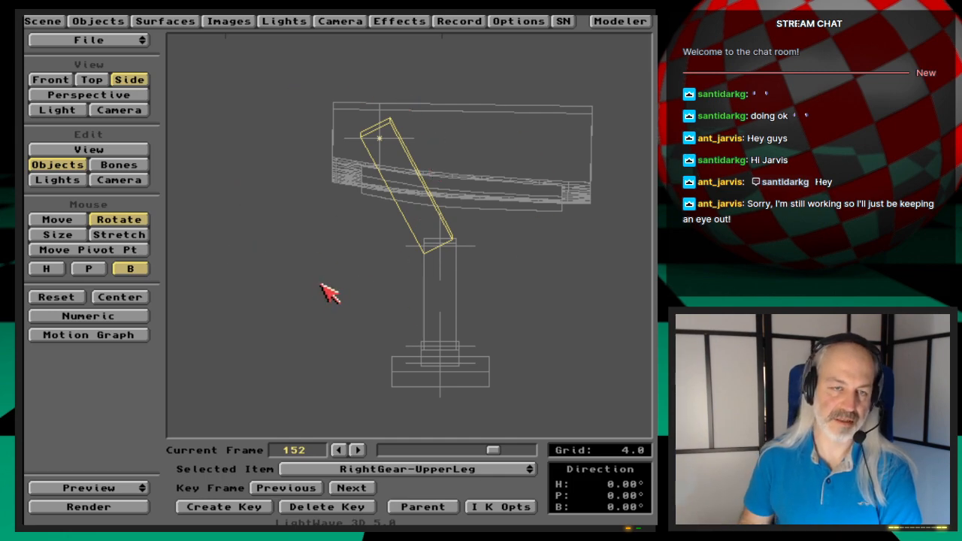
- Set RightGear-Knee as the goal object in the inverse kinematics options of --RightGearParent--
{"action": "key", "text": "Up"}
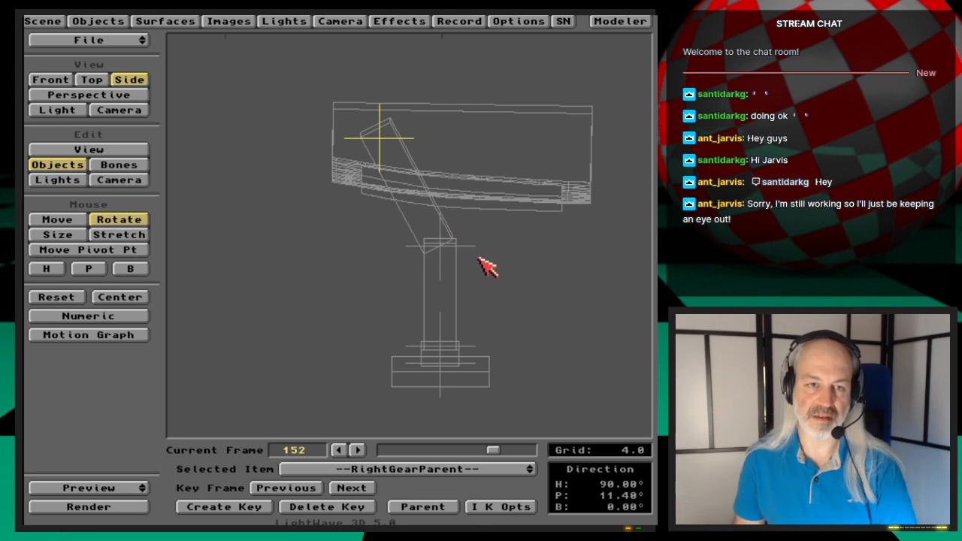
{"action": "key", "text": "Down"}
{"action": "key", "text": "Down"}
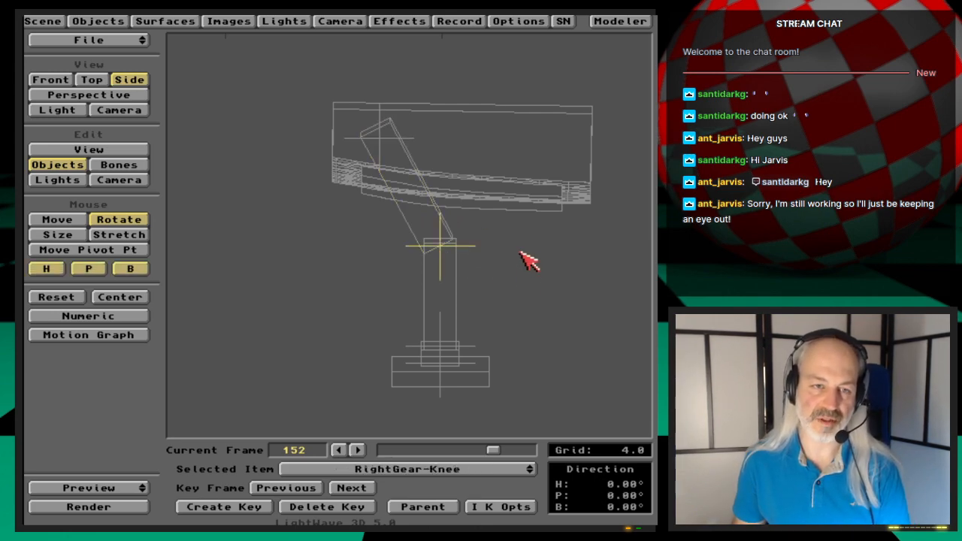
{"action": "key", "text": "Up"}
{"action": "key", "text": "Up"}
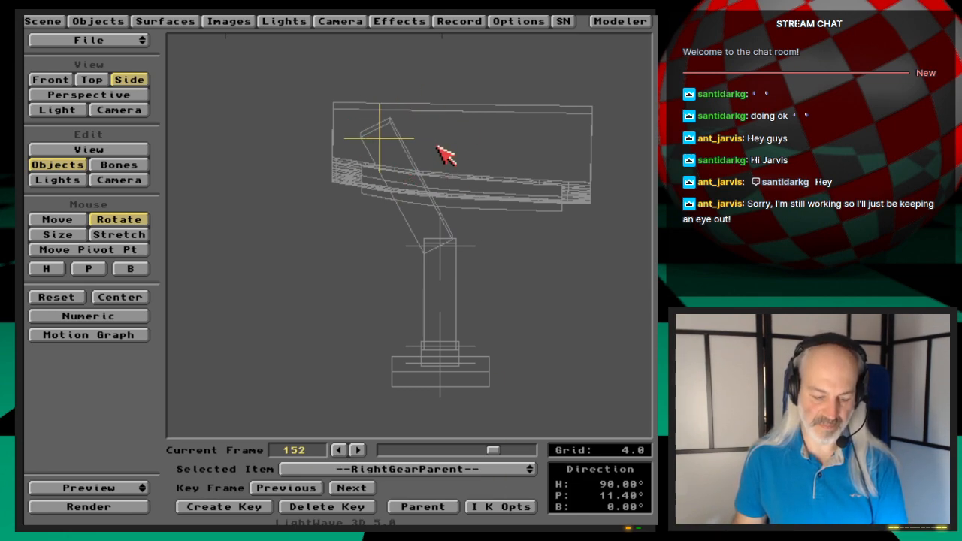
{"action": "key", "text": "k"}
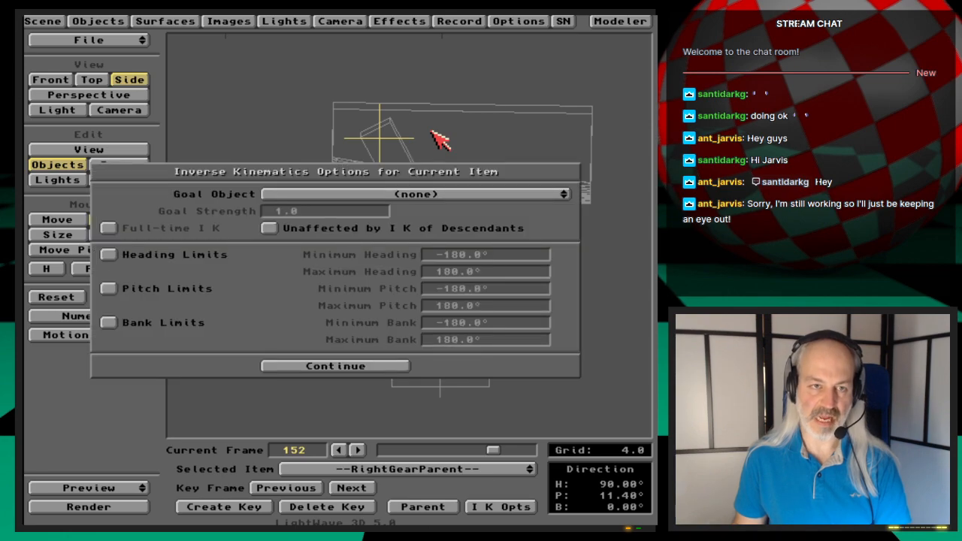
{"action": "left_click", "coordinate": [526, 194]}
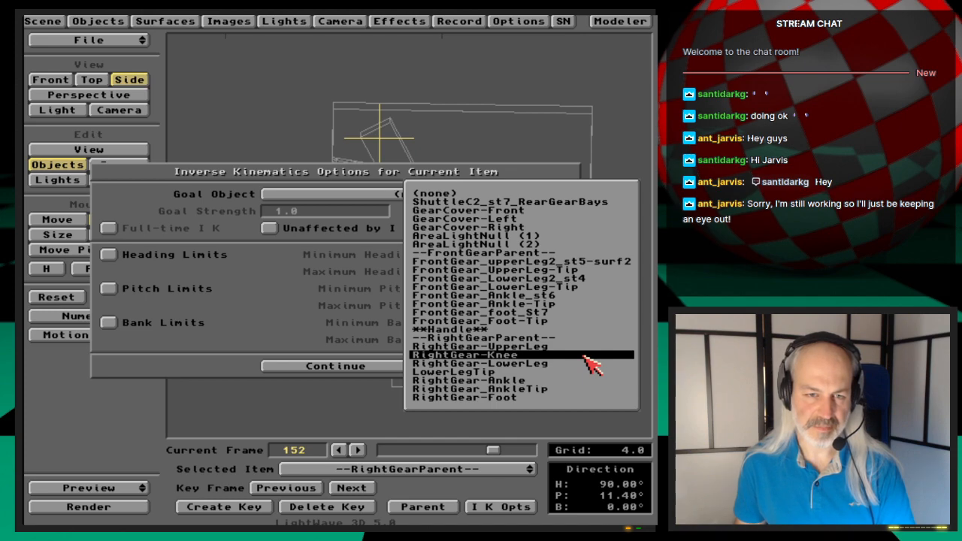
{"action": "left_click", "coordinate": [585, 357]}
{"action": "left_click", "coordinate": [396, 366]}
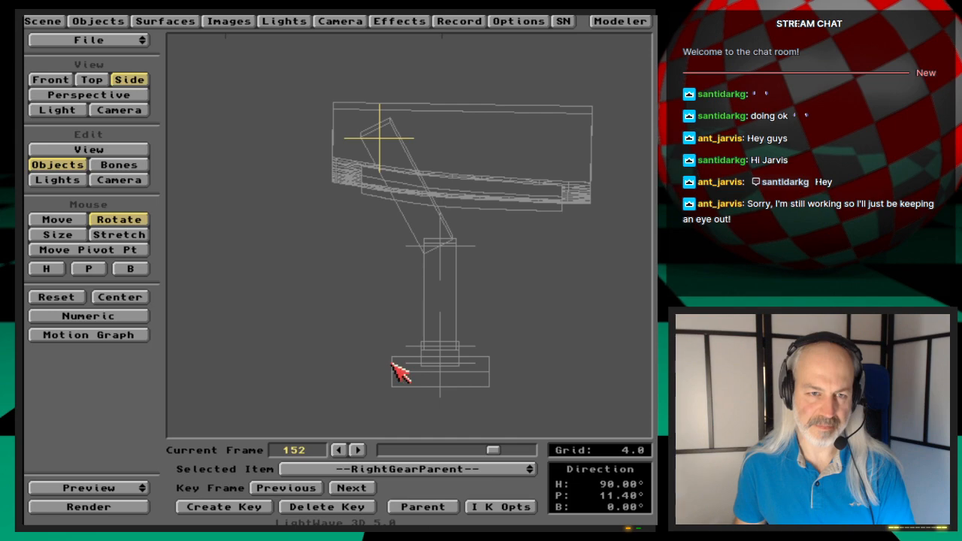
- Rename the null object RightGear-Knee as RightGear-KneeTip
{"action": "left_click", "coordinate": [82, 21]}
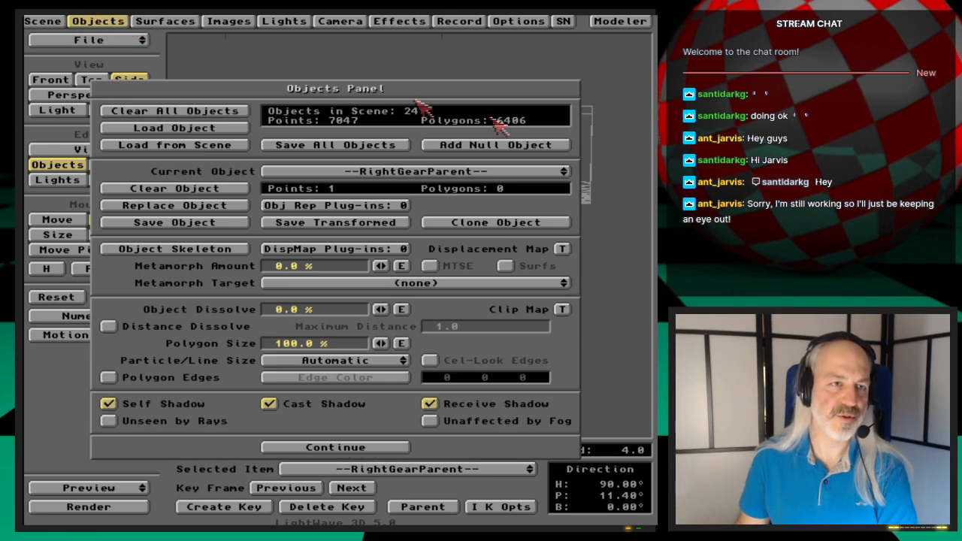
{"action": "left_click_drag", "start_coordinate": [478, 172], "coordinate": [561, 185]}
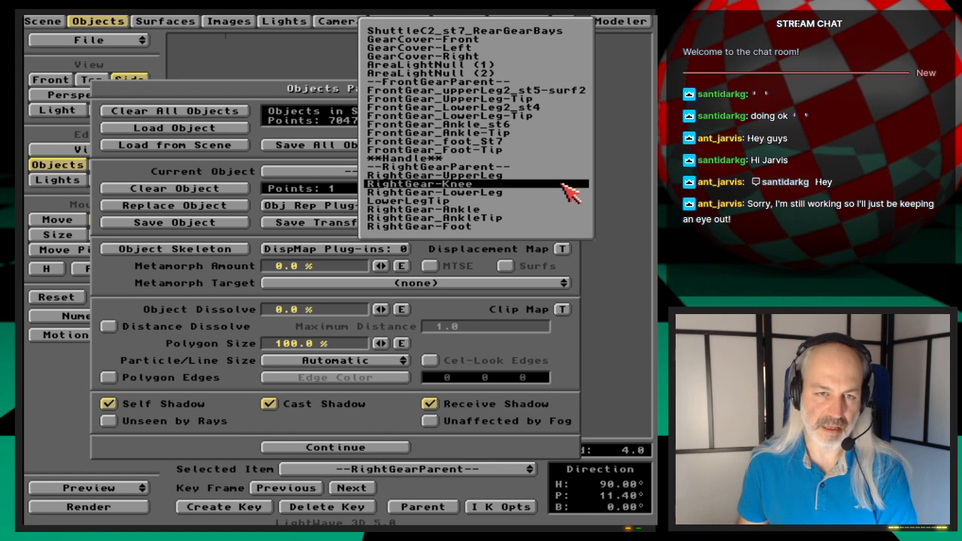
{"action": "left_click_drag", "start_coordinate": [572, 192], "coordinate": [537, 189]}
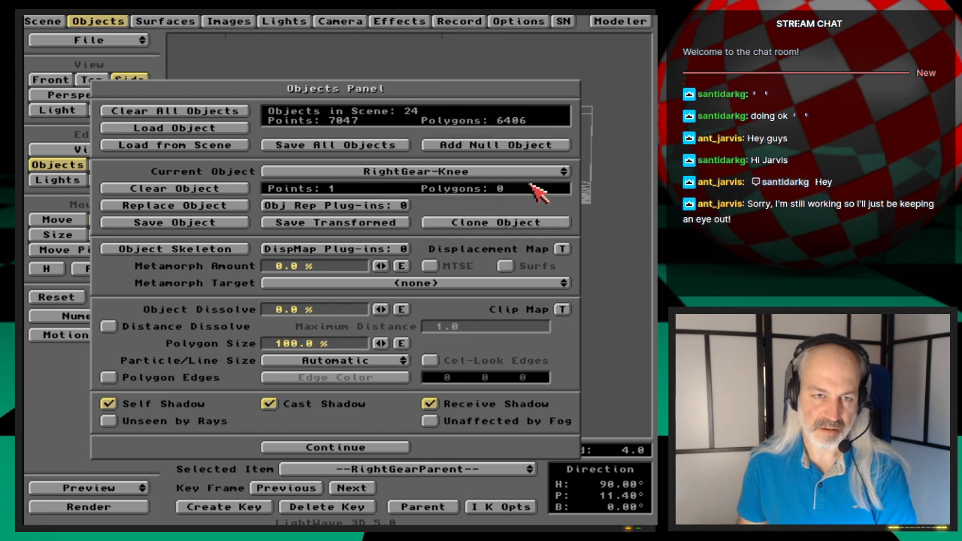
{"action": "left_click", "coordinate": [228, 223]}
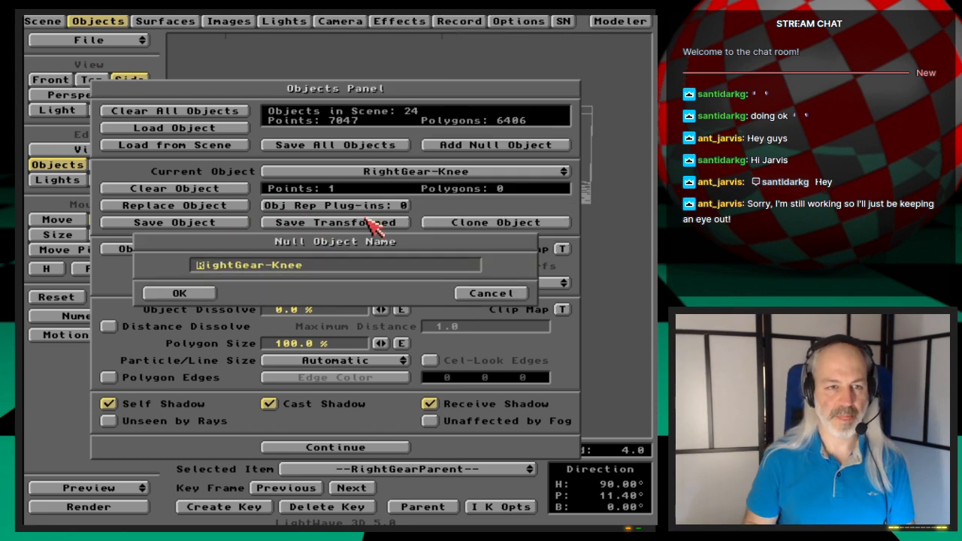
{"action": "key", "text": "shift+Right"}
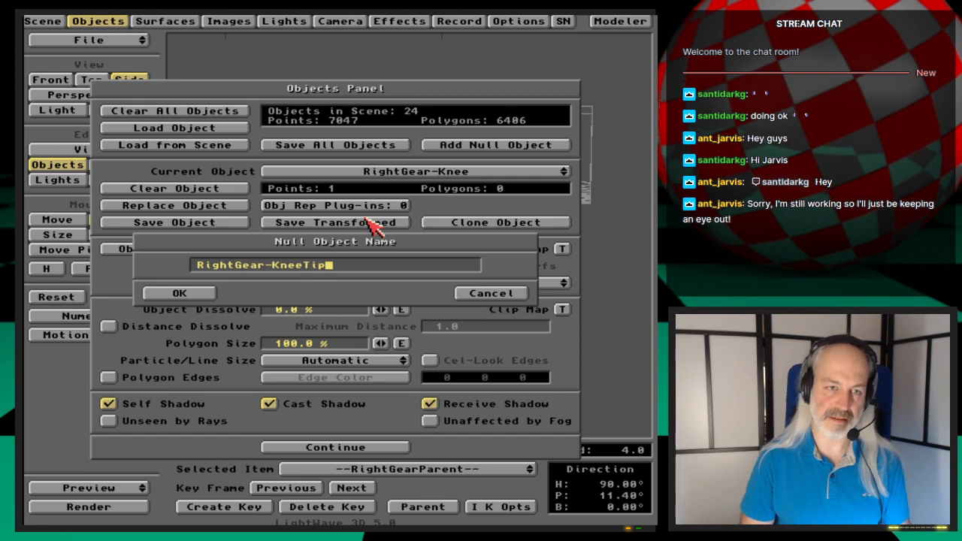
{"action": "key", "text": "Return"}
- Rename the null object LowerLegTip as RightGear-LowerLegTip and check the names in the current object list
{"action": "left_click_drag", "start_coordinate": [470, 172], "coordinate": [533, 190]}
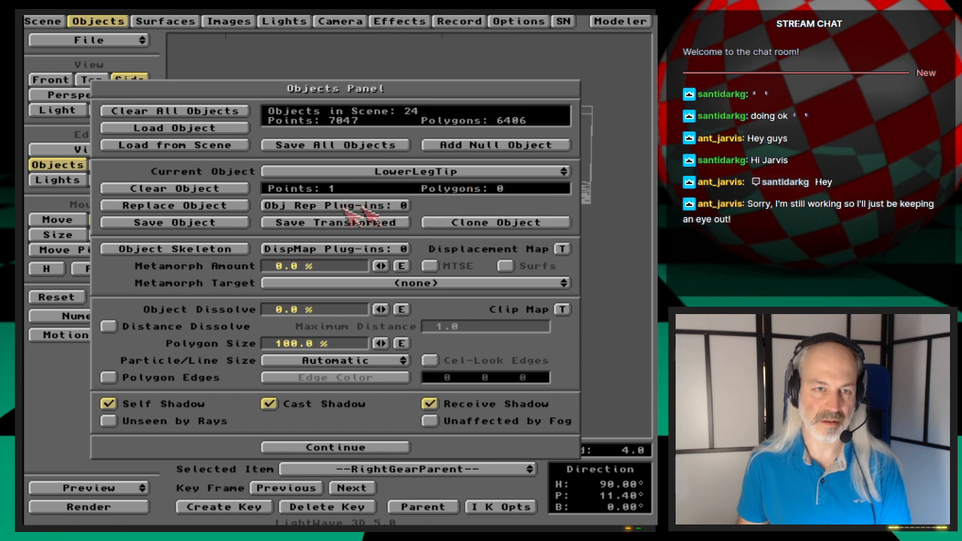
{"action": "left_click", "coordinate": [229, 224]}
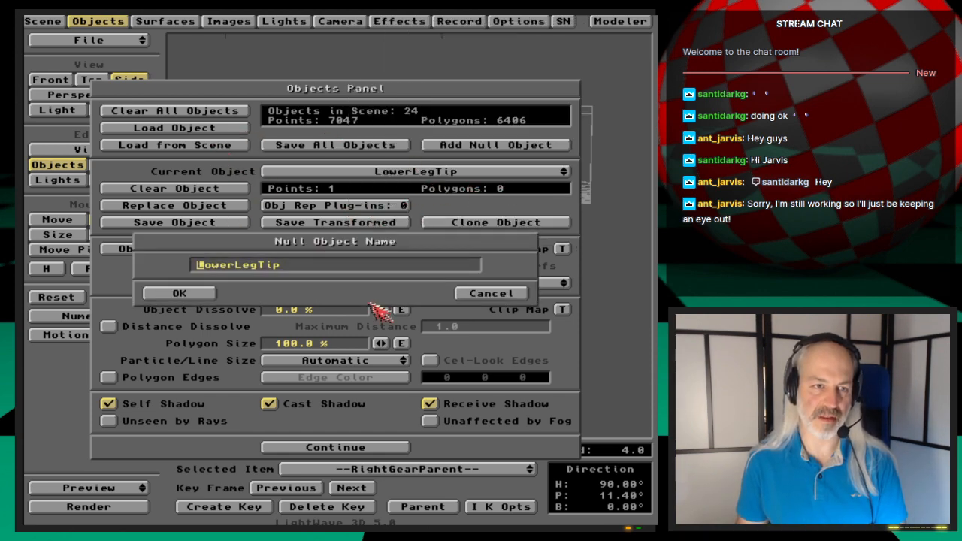
{"action": "left_click", "coordinate": [476, 292]}
{"action": "left_click_drag", "start_coordinate": [463, 173], "coordinate": [464, 176]}
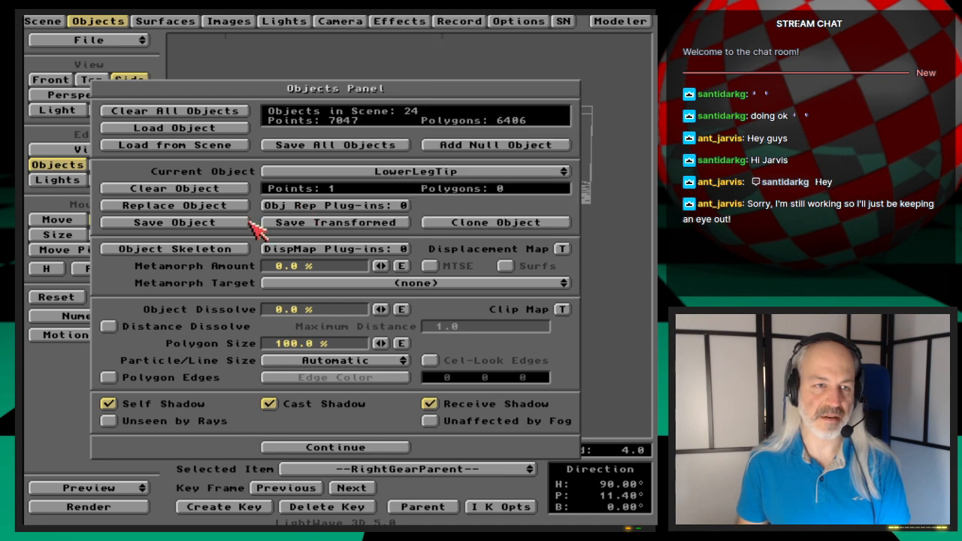
{"action": "left_click", "coordinate": [243, 223]}
{"action": "type", "text": "R"}
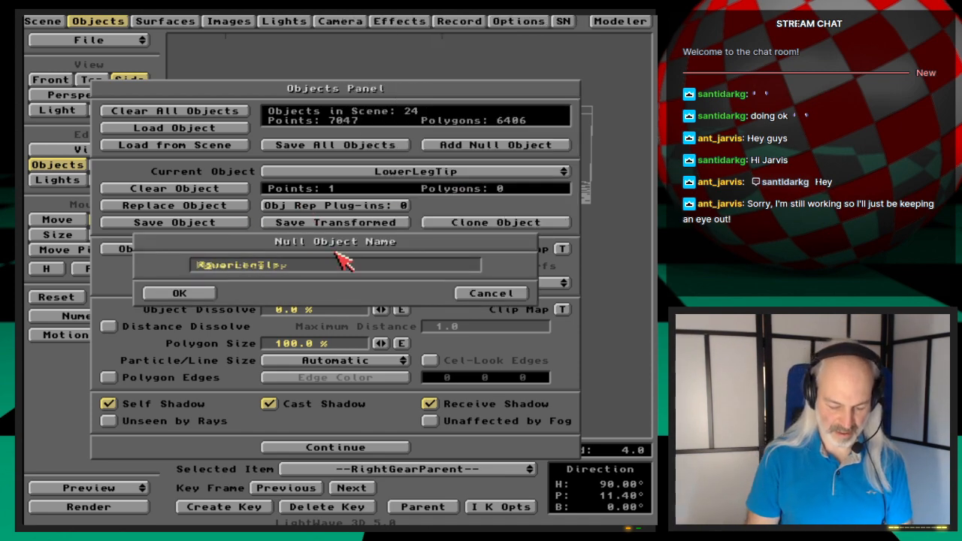
{"action": "type", "text": "gi"}
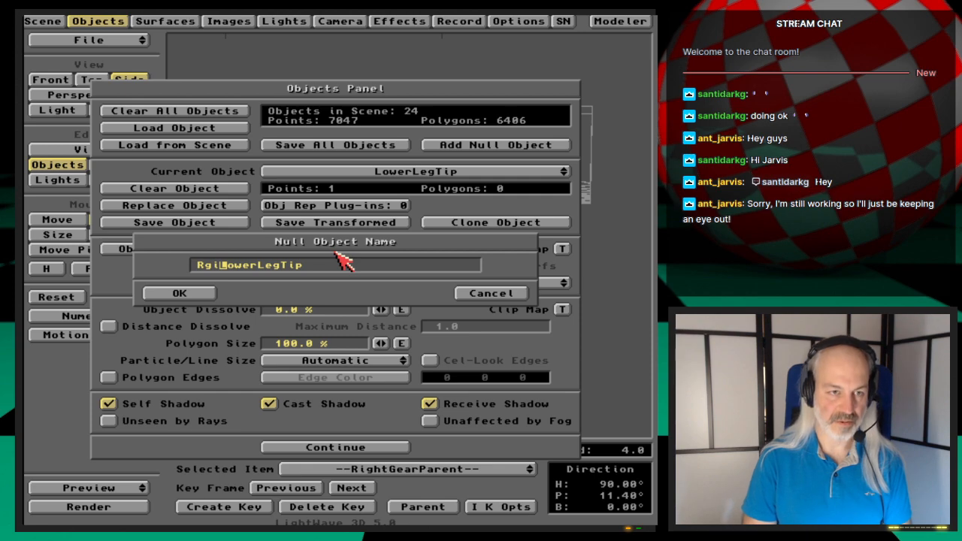
{"action": "type", "text": "ightGear-"}
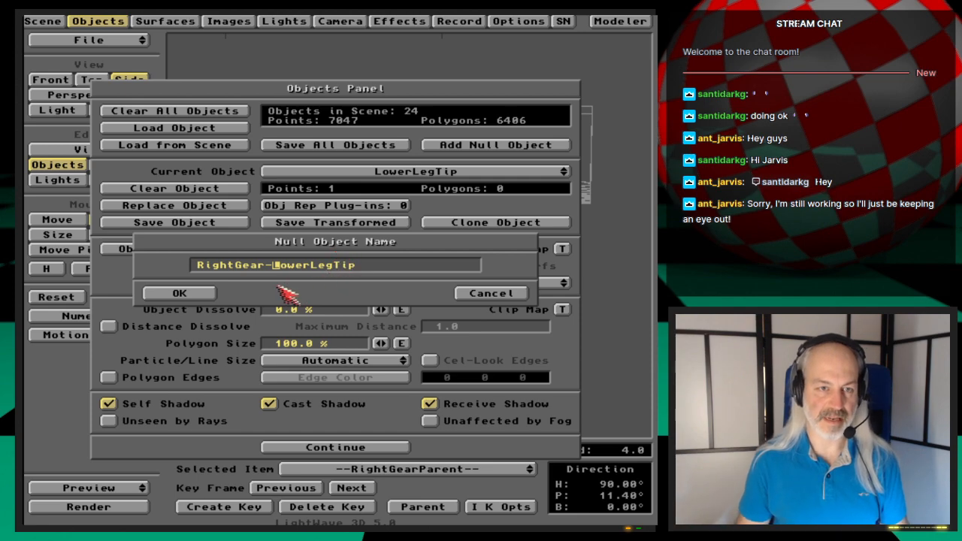
{"action": "left_click", "coordinate": [206, 293]}
{"action": "left_click", "coordinate": [456, 177]}
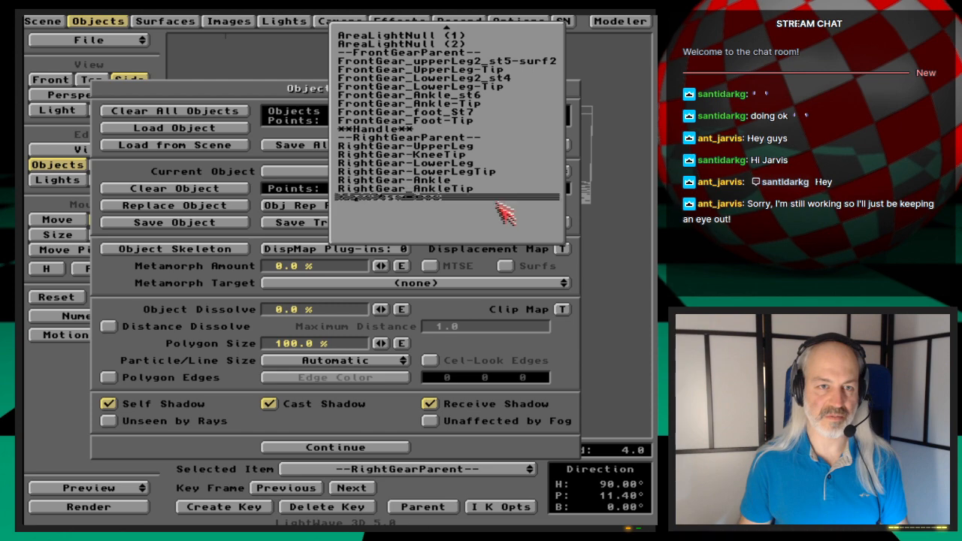
{"action": "left_click", "coordinate": [491, 238]}
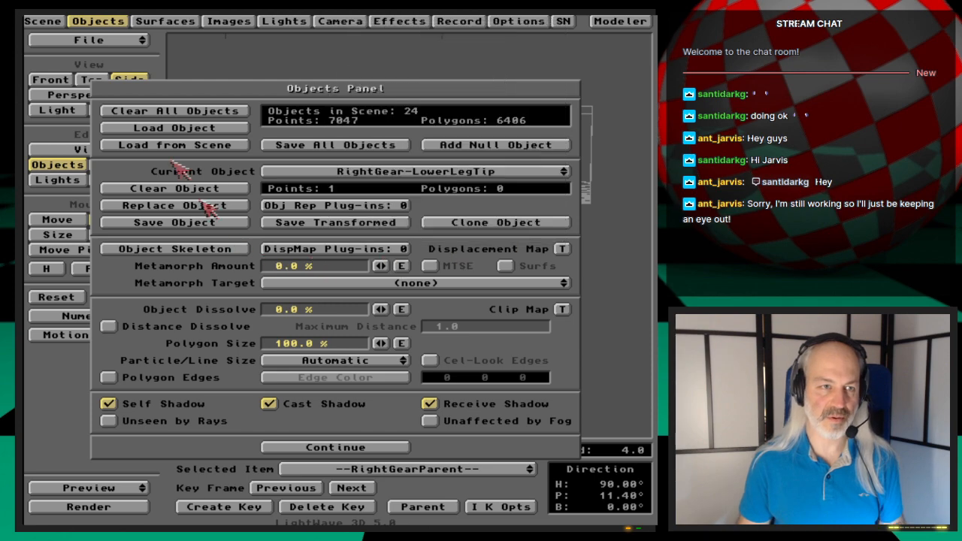
- Save the scene over the existing file Shuttle-RearGearIK
{"action": "left_click", "coordinate": [111, 22]}
{"action": "key", "text": "s"}
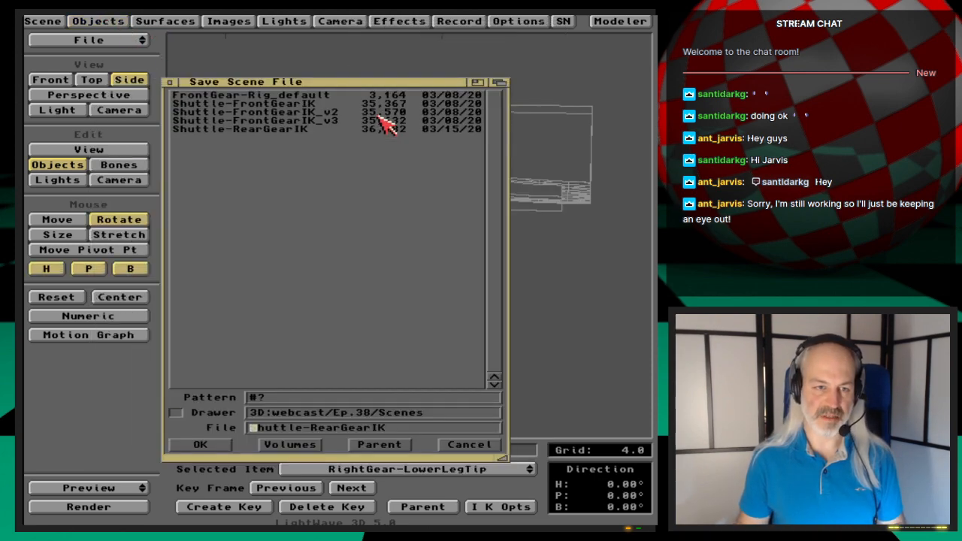
{"action": "key", "text": "Return"}
{"action": "key", "text": "Return"}
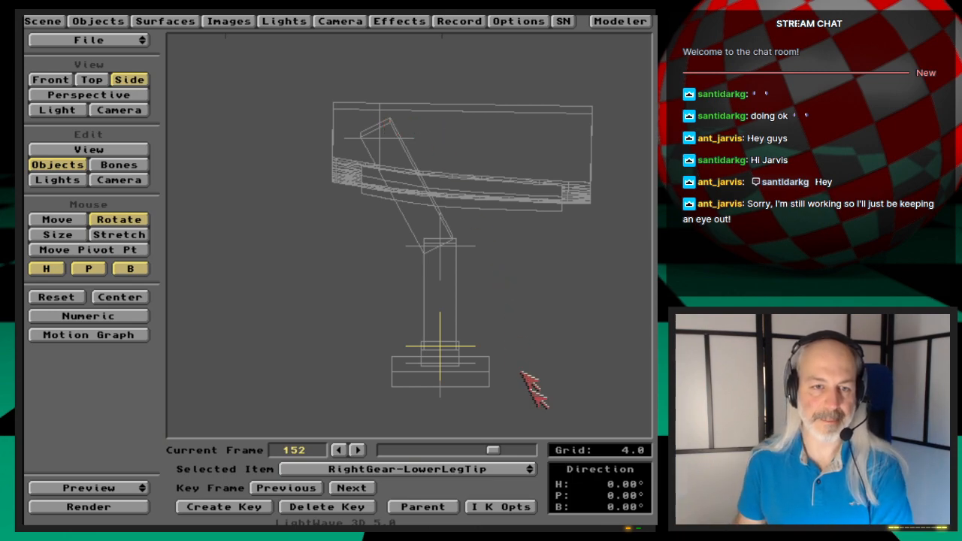
- Restrict rotation of RightGear-KneeTip to the bank axis by deactivating heading and pitch
{"action": "key", "text": "Up"}
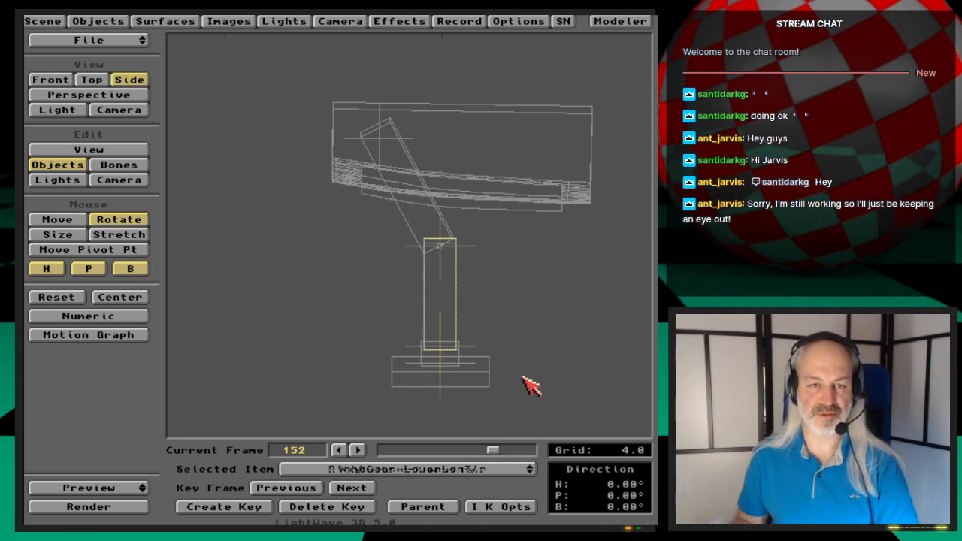
{"action": "key", "text": "Up"}
{"action": "key", "text": "Up"}
{"action": "key", "text": "Down"}
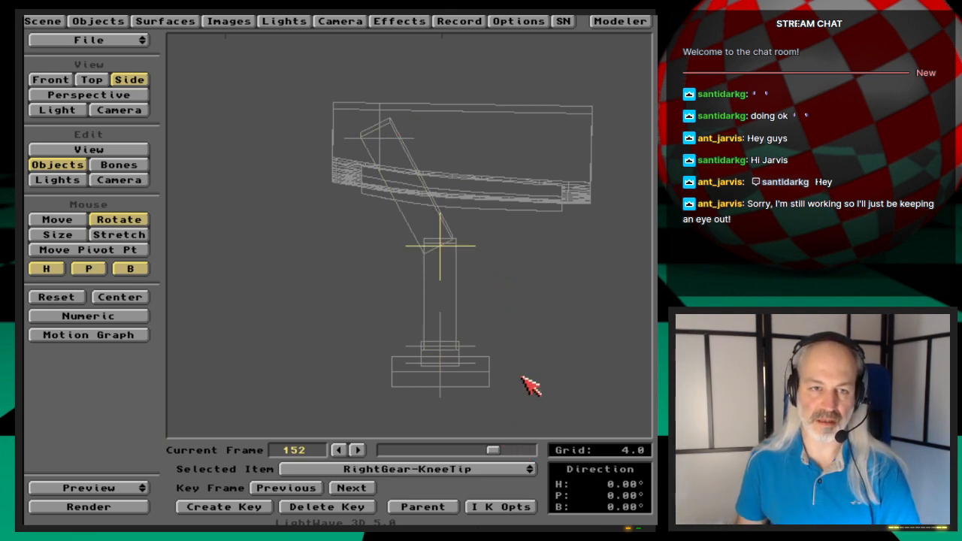
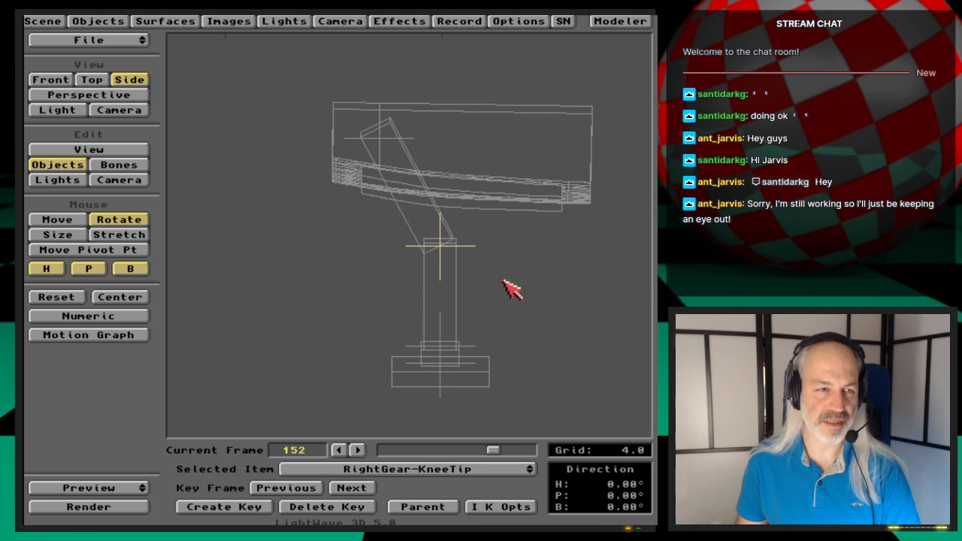
{"action": "left_click_drag", "start_coordinate": [508, 283], "coordinate": [488, 284]}
{"action": "right_click_drag", "start_coordinate": [488, 284], "coordinate": [635, 285]}
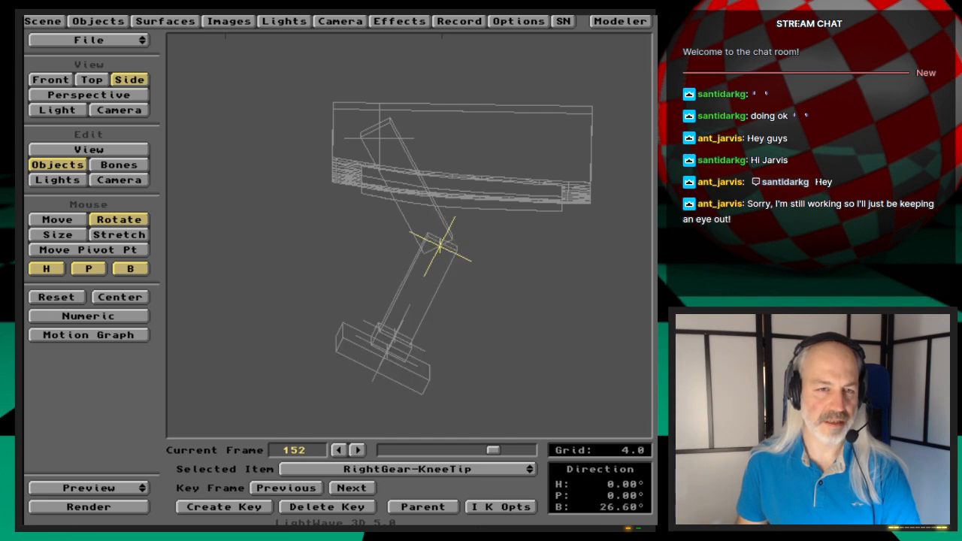
{"action": "left_click", "coordinate": [87, 271]}
{"action": "left_click", "coordinate": [60, 271]}
- Try swinging the lower leg around the bank axis of RightGear-KneeTip, checking the fold in perspective and side views
{"action": "right_click_drag", "start_coordinate": [325, 296], "coordinate": [394, 295]}
{"action": "key", "text": "4"}
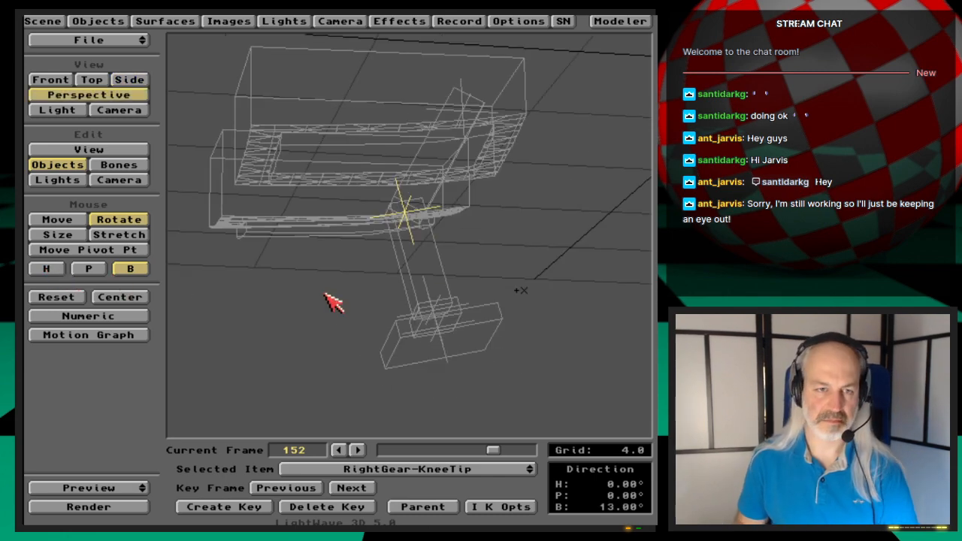
{"action": "key", "text": "v"}
{"action": "mouse_move", "coordinate": [408, 269]}
{"action": "left_mouse_down"}
{"action": "mouse_move", "coordinate": [646, 277]}
{"action": "mouse_move", "coordinate": [638, 299]}
{"action": "mouse_move", "coordinate": [341, 304]}
{"action": "mouse_move", "coordinate": [380, 307]}
{"action": "mouse_move", "coordinate": [387, 277]}
{"action": "mouse_move", "coordinate": [347, 277]}
{"action": "mouse_move", "coordinate": [540, 277]}
{"action": "mouse_move", "coordinate": [414, 277]}
{"action": "left_mouse_up"}
{"action": "key", "text": "o"}
{"action": "right_click_drag", "start_coordinate": [409, 236], "coordinate": [398, 275]}
{"action": "key", "text": "1"}
{"action": "key", "text": "3"}
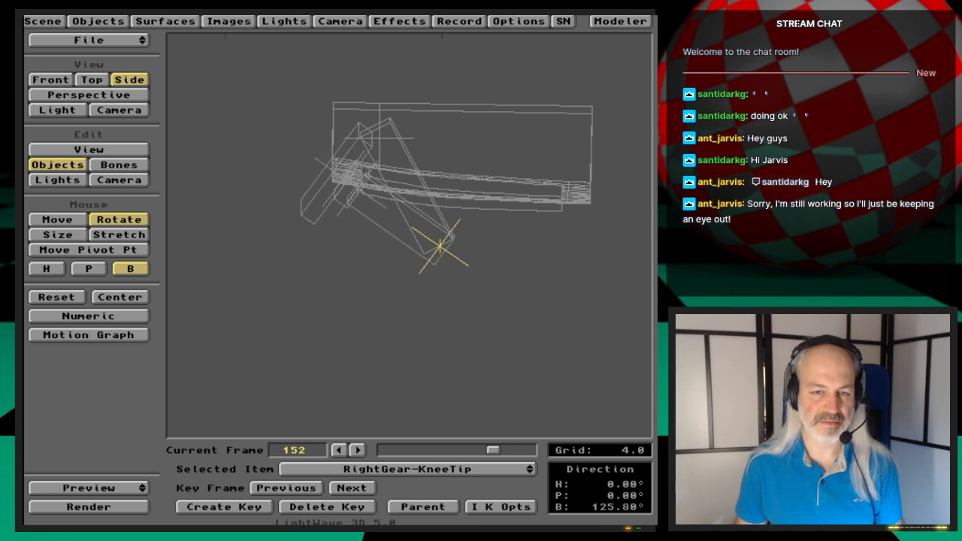
{"action": "right_click_drag", "start_coordinate": [399, 275], "coordinate": [329, 275]}
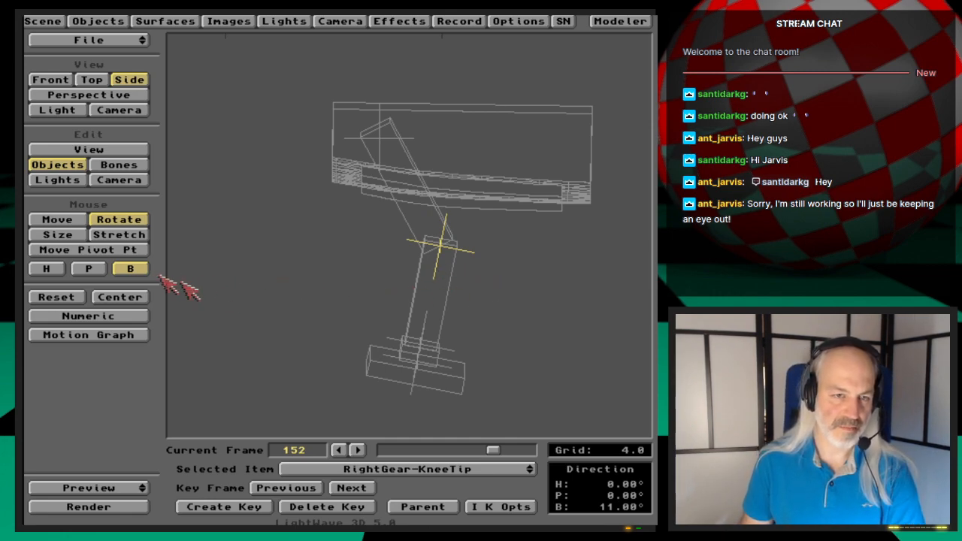
- Discard the trial rotation of RightGear-KneeTip and deactivate its bank axis as well
{"action": "key", "text": "Left"}
{"action": "key", "text": "Right"}
{"action": "left_click", "coordinate": [139, 269]}
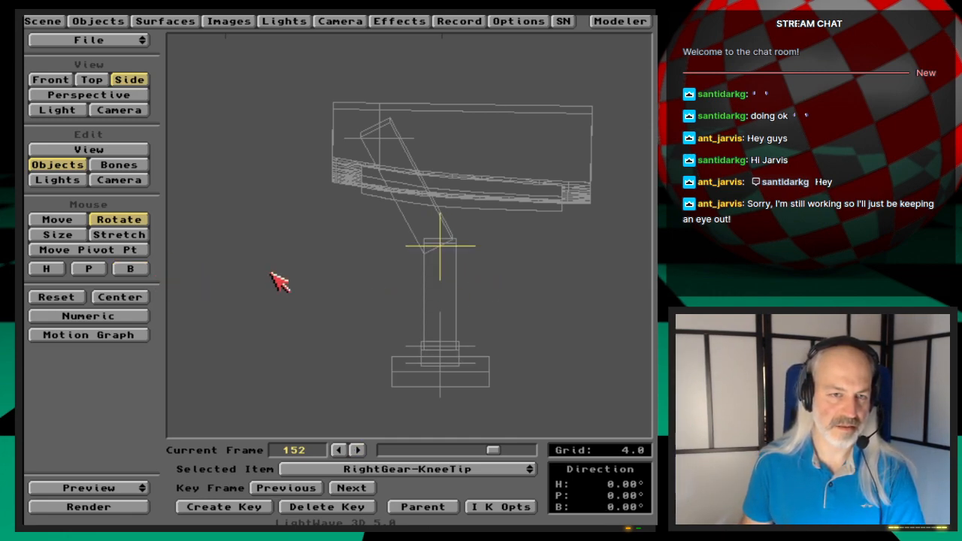
- Enable bank limits for RightGear-LowerLeg in its inverse kinematics options, with a minimum of 5 degrees and a maximum of 135
{"action": "key", "text": "Up"}
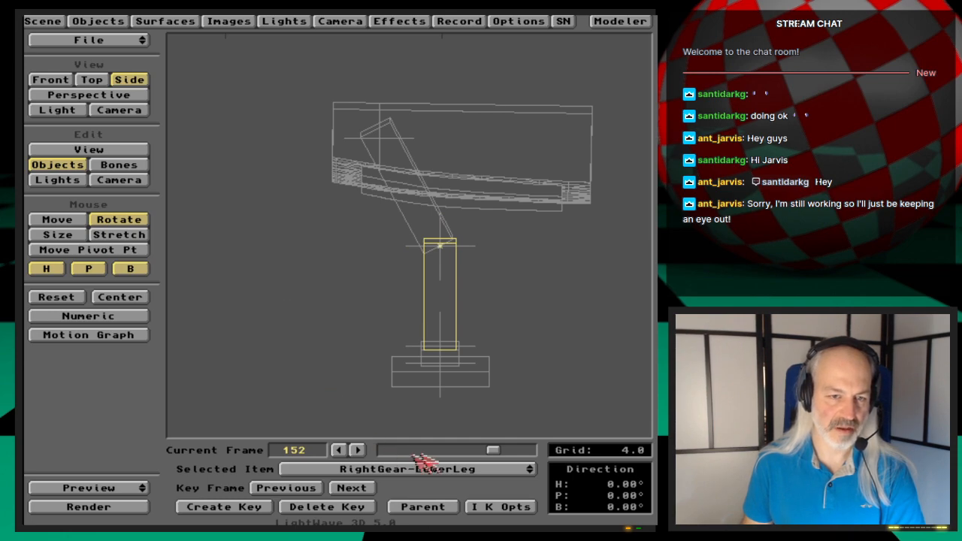
{"action": "left_click", "coordinate": [489, 505]}
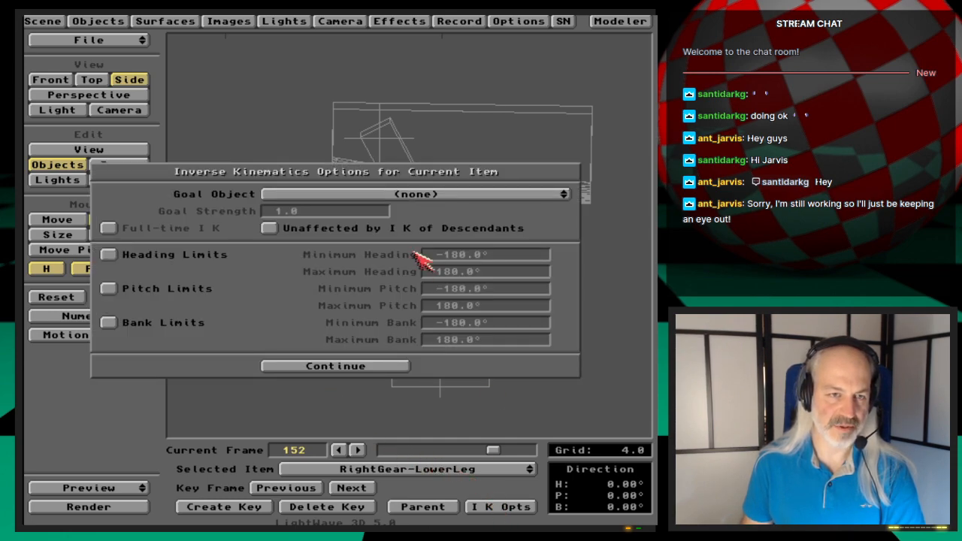
{"action": "left_click", "coordinate": [176, 324]}
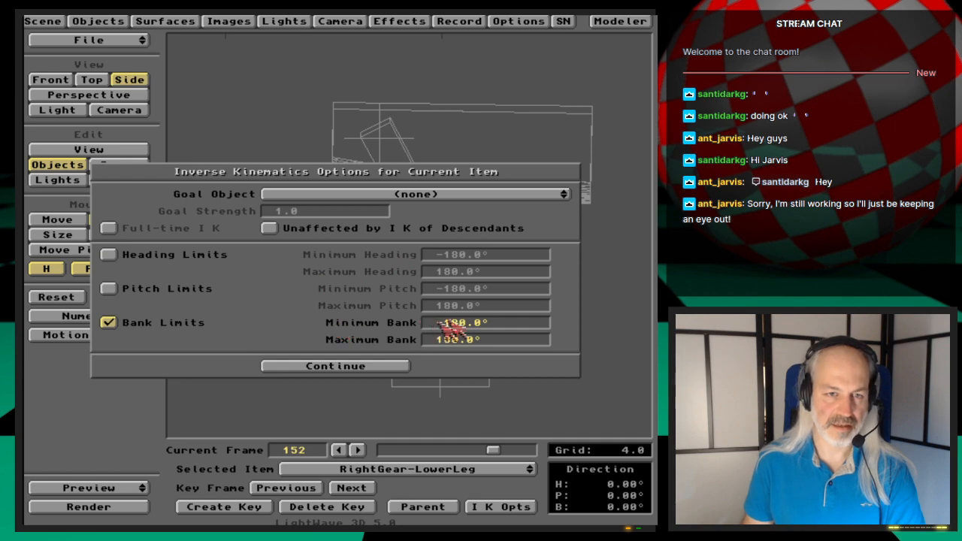
{"action": "left_click", "coordinate": [434, 323]}
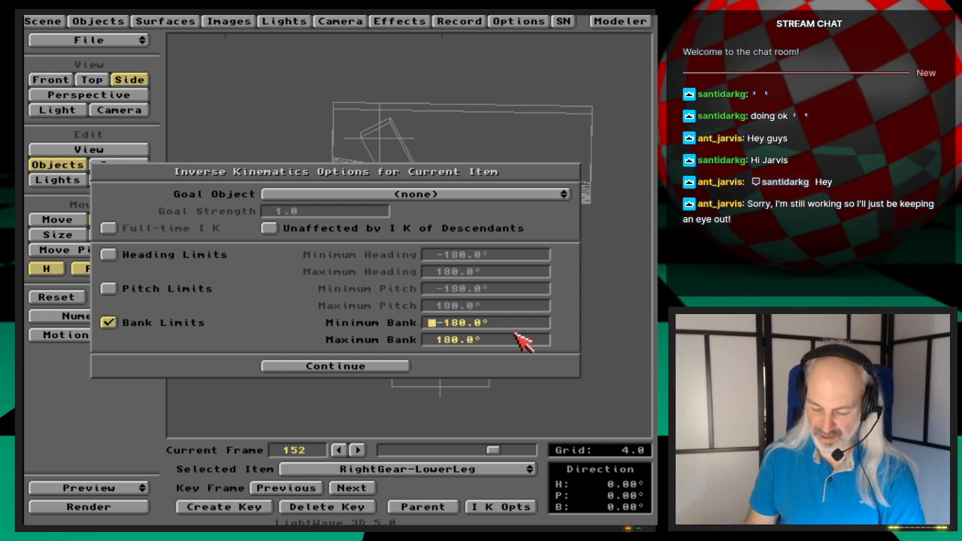
{"action": "type", "text": "3"}
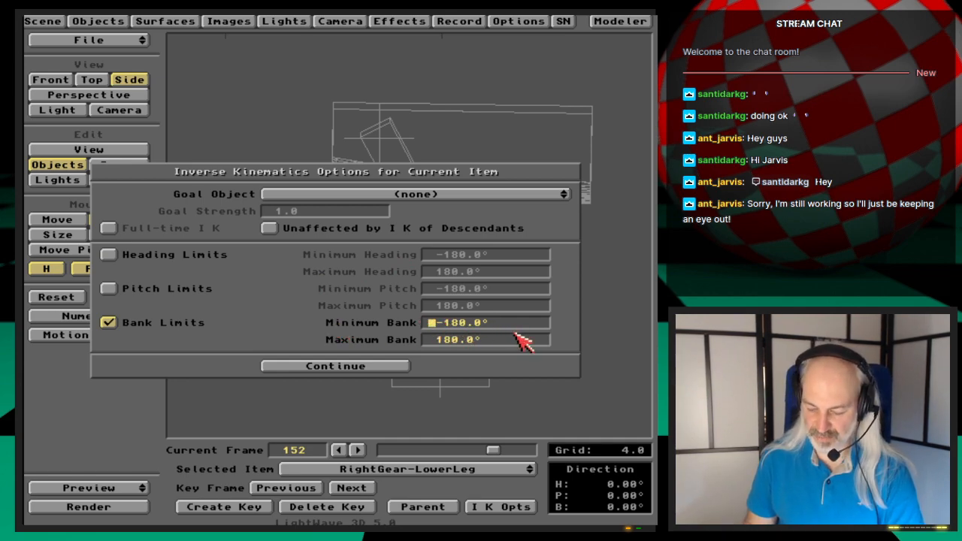
{"action": "type", "text": "5"}
{"action": "key", "text": "Tab"}
{"action": "type", "text": "135"}
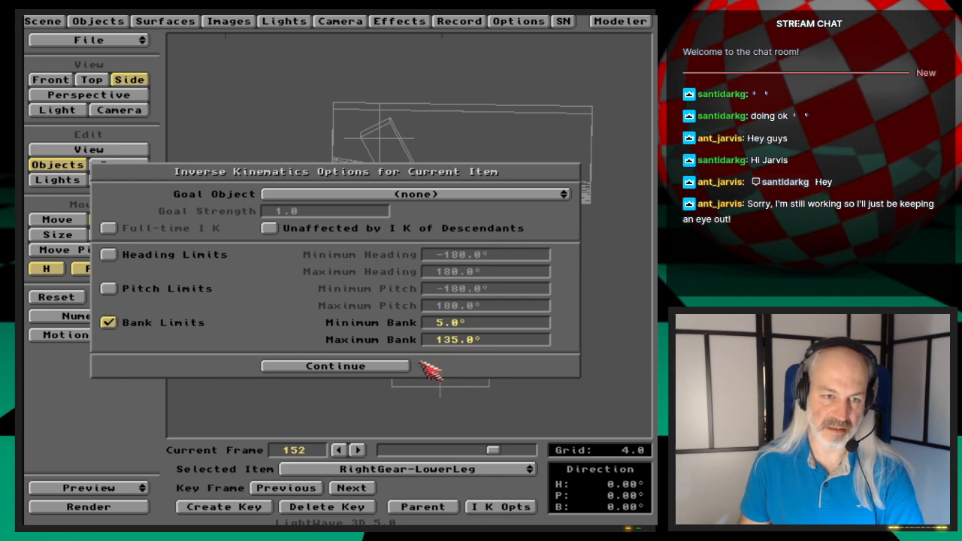
{"action": "left_click", "coordinate": [392, 369]}
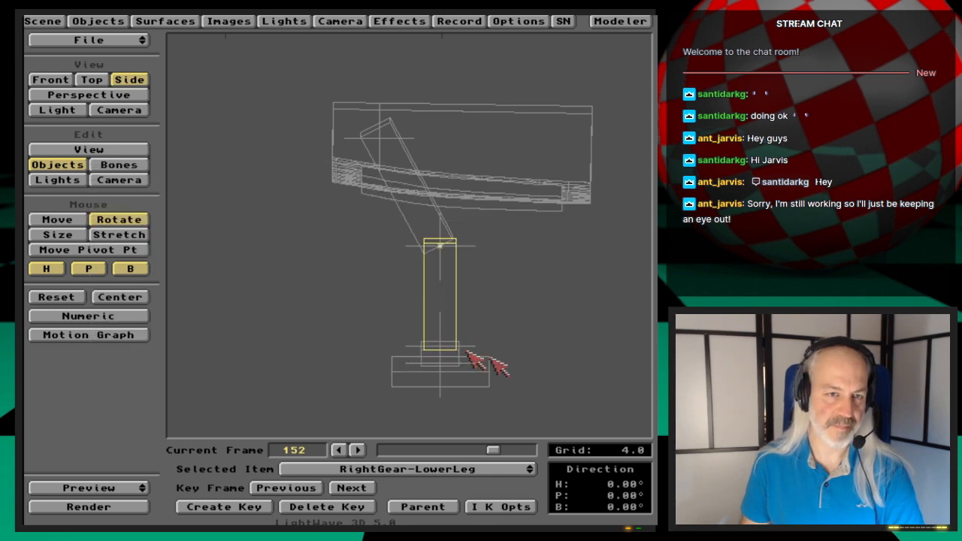
- Set RightGear-LowerLegTip as the goal object in the inverse kinematics options of RightGear-KneeTip
{"action": "key", "text": "Down"}
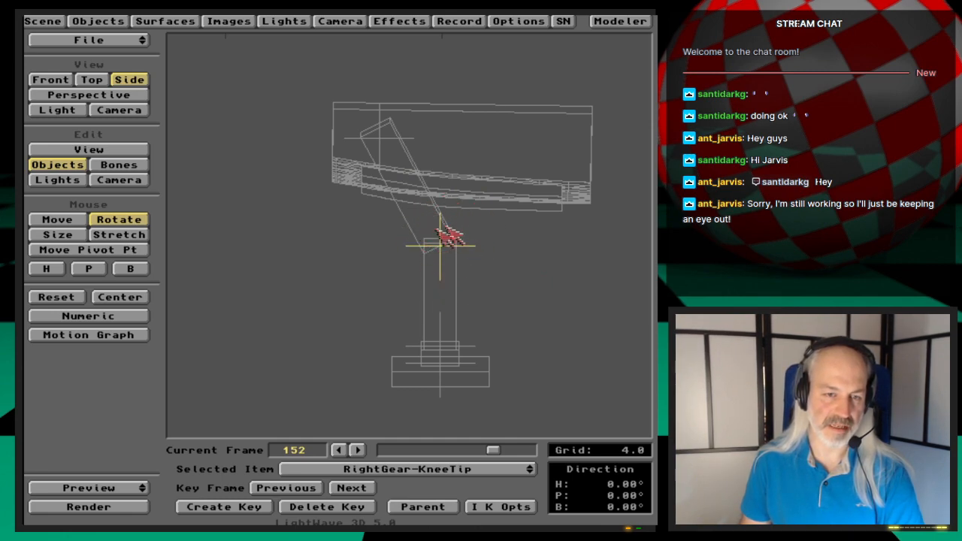
{"action": "left_click", "coordinate": [451, 352]}
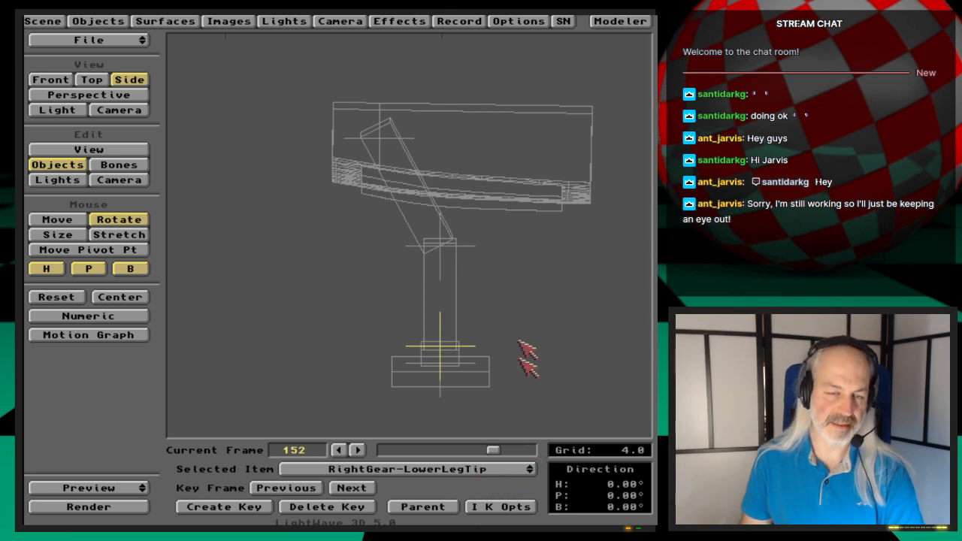
{"action": "key", "text": "Up"}
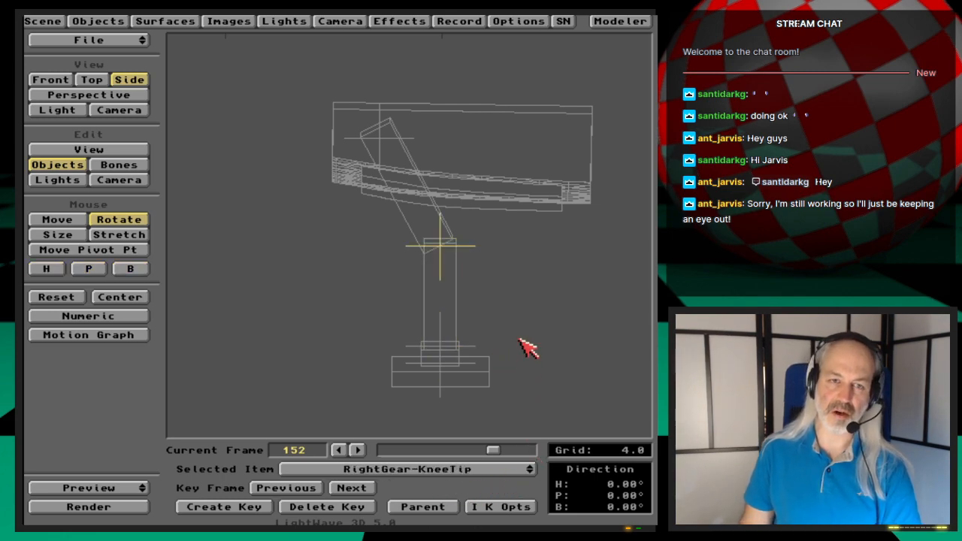
{"action": "left_click", "coordinate": [513, 506]}
{"action": "left_click_drag", "start_coordinate": [466, 204], "coordinate": [499, 378]}
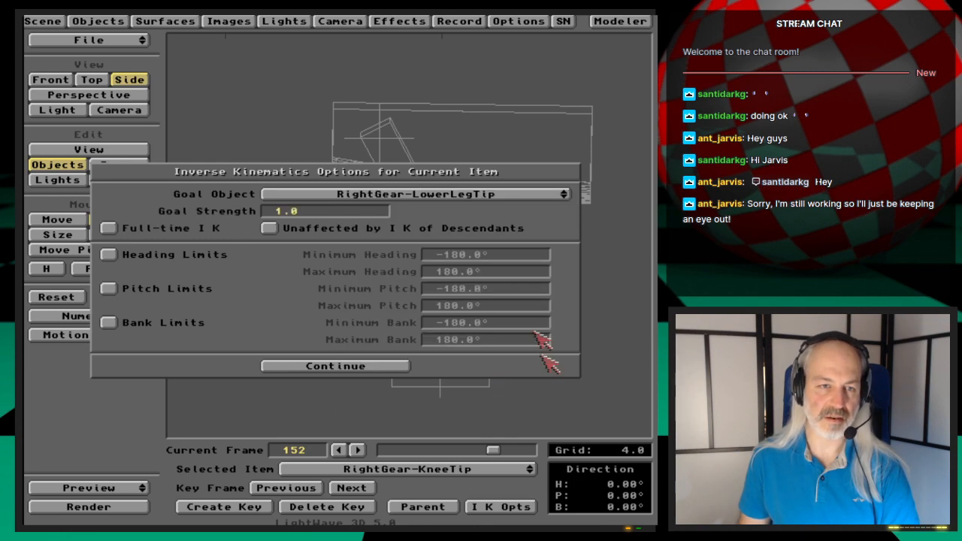
{"action": "left_click", "coordinate": [344, 369]}
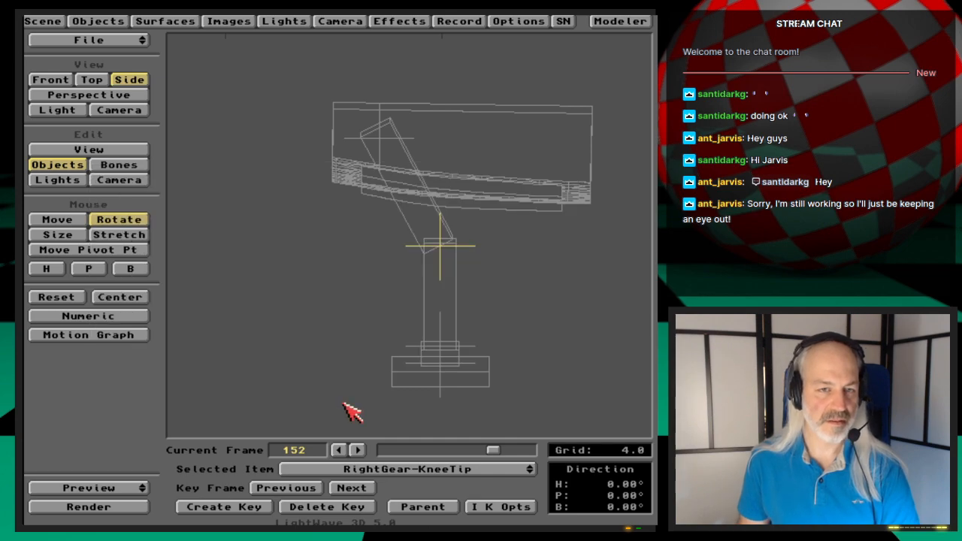
- Lock RightGear-LowerLegTip against rotation by deactivating its heading, pitch and bank axes
{"action": "key", "text": "Down"}
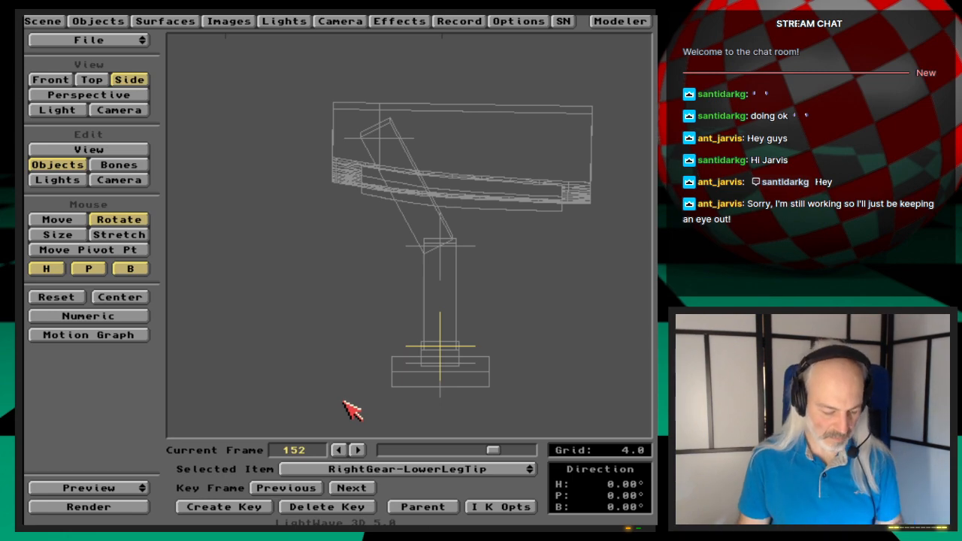
{"action": "key", "text": "4"}
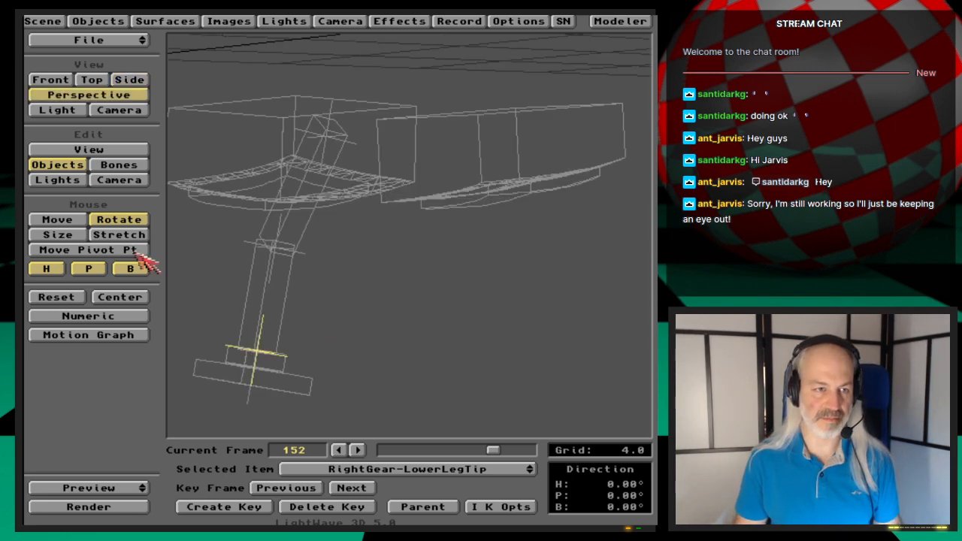
{"action": "left_click", "coordinate": [131, 297]}
{"action": "key", "text": "v"}
{"action": "left_click_drag", "start_coordinate": [226, 264], "coordinate": [354, 333]}
{"action": "key", "text": "o"}
{"action": "key", "text": "period"}
{"action": "key", "text": "period"}
{"action": "key", "text": "v"}
{"action": "key", "text": "o"}
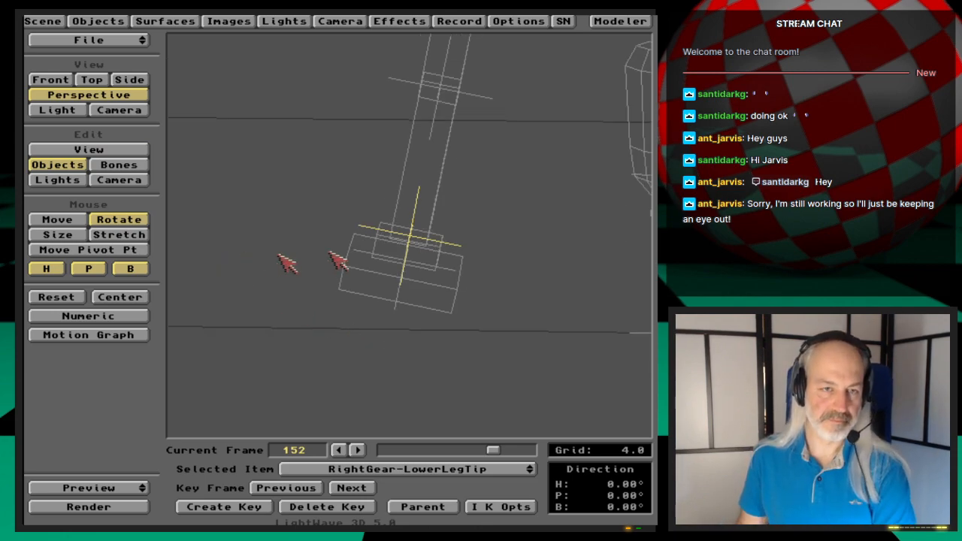
{"action": "left_click", "coordinate": [88, 268]}
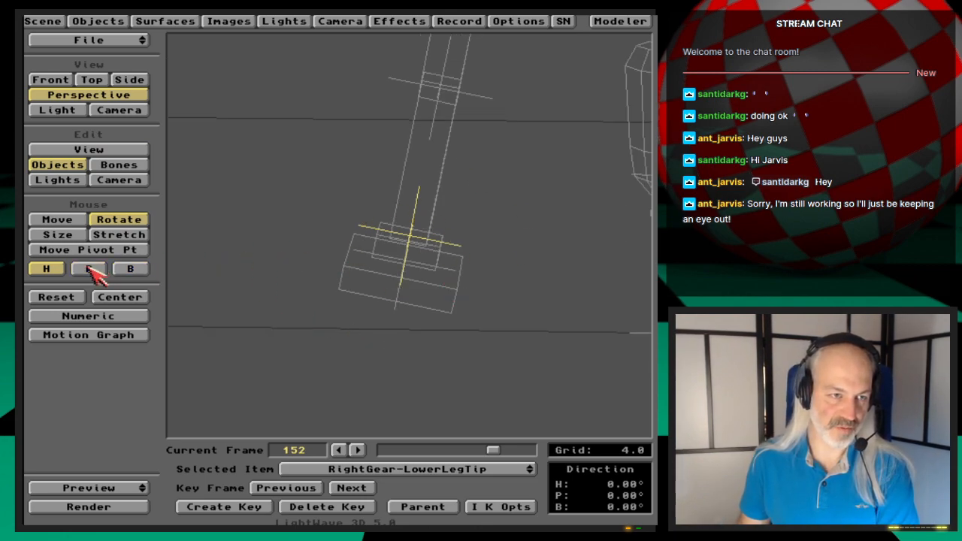
{"action": "left_click", "coordinate": [47, 269]}
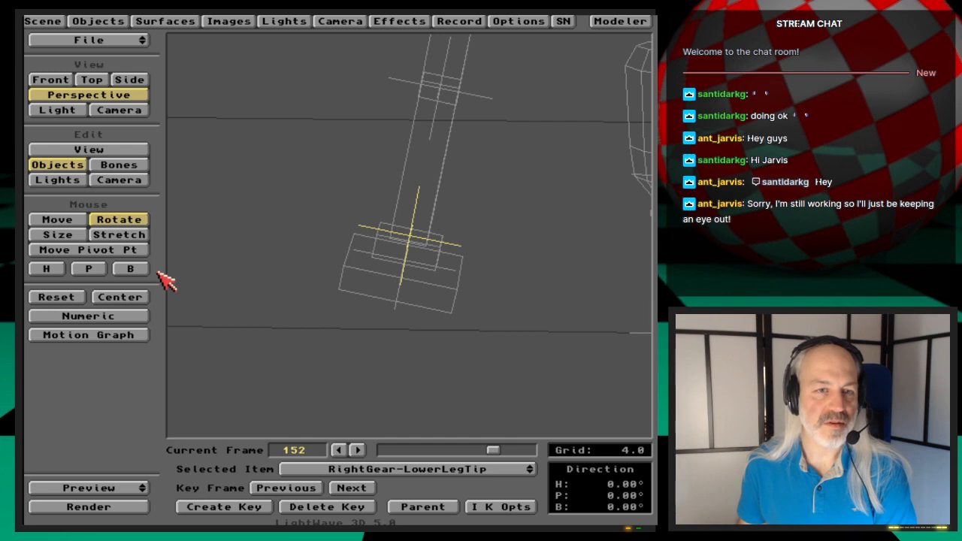
- Examine the right gear's ankle and foot from several perspective angles and select RightGear-Ankle
{"action": "key", "text": "v"}
{"action": "left_click_drag", "start_coordinate": [479, 233], "coordinate": [573, 239]}
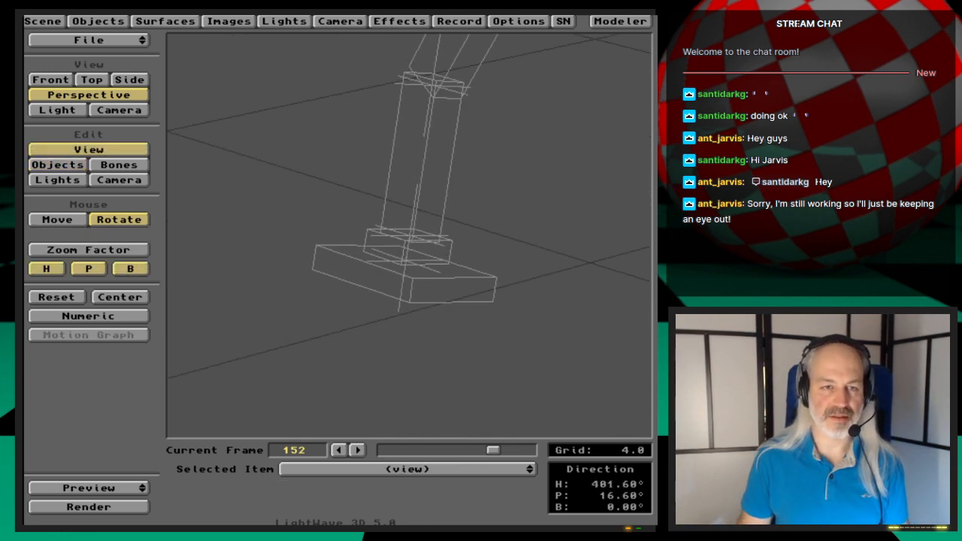
{"action": "key", "text": "o"}
{"action": "key", "text": "v"}
{"action": "left_click_drag", "start_coordinate": [472, 217], "coordinate": [470, 208]}
{"action": "key", "text": "o"}
{"action": "key", "text": "v"}
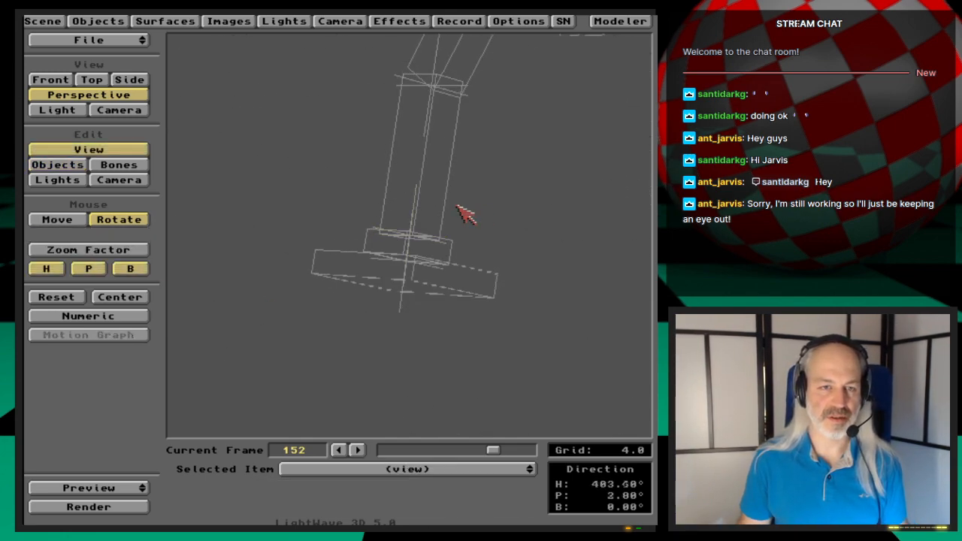
{"action": "key", "text": "o"}
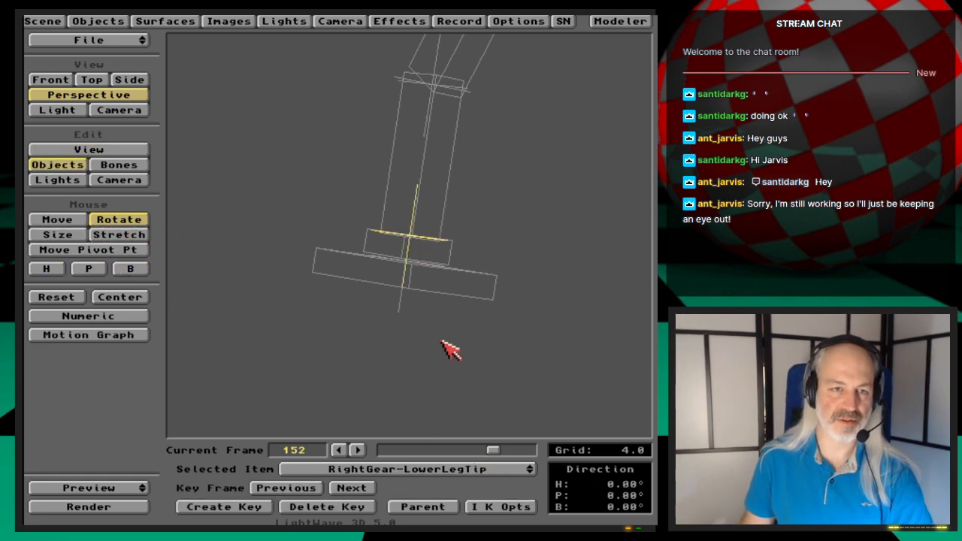
{"action": "left_click", "coordinate": [447, 266]}
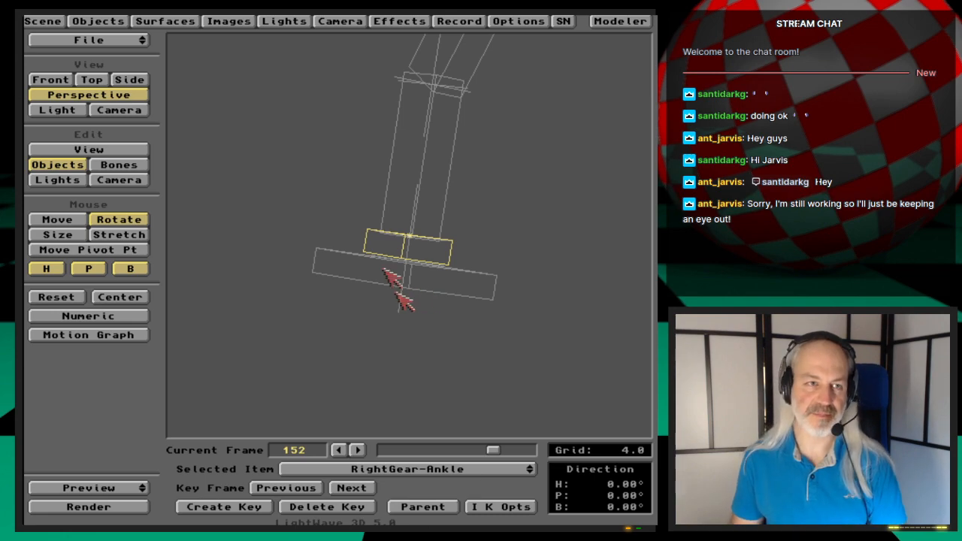
- Check the inverse kinematics options of FrontGear_Ankle_st6 and FrontGear_LowerLeg-Tip as a reference for the right gear
{"action": "left_click", "coordinate": [97, 21]}
{"action": "left_click", "coordinate": [493, 171]}
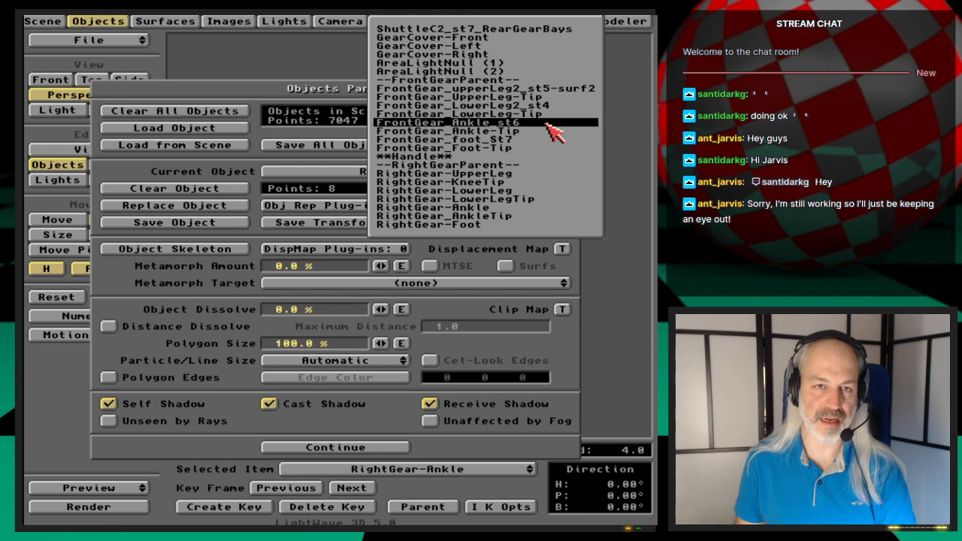
{"action": "left_click", "coordinate": [555, 133]}
{"action": "left_click", "coordinate": [109, 23]}
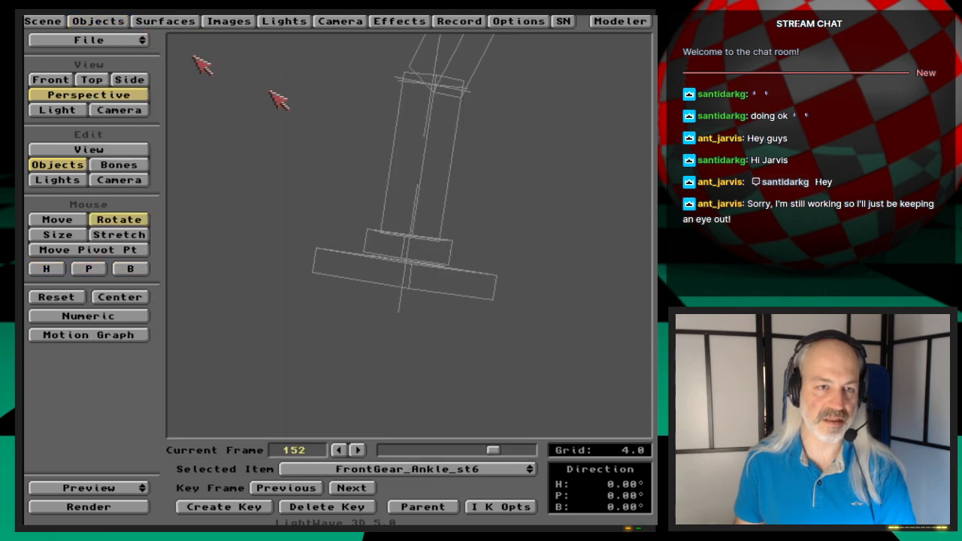
{"action": "left_click", "coordinate": [496, 507]}
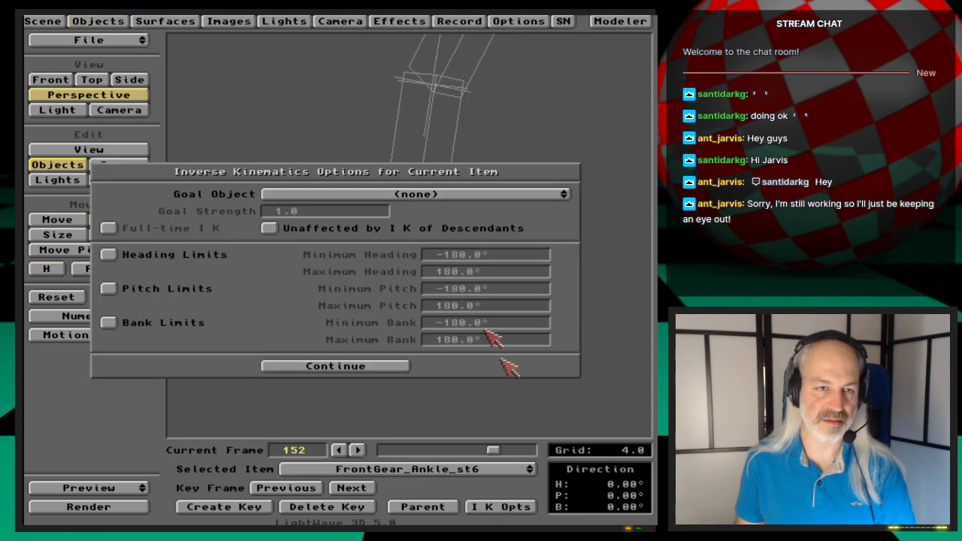
{"action": "left_click", "coordinate": [382, 368]}
{"action": "key", "text": "Down"}
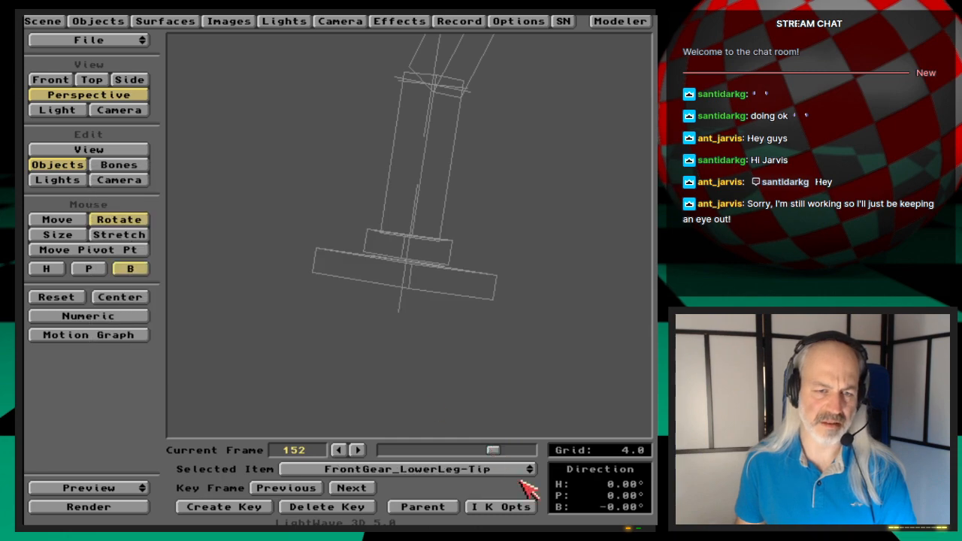
{"action": "left_click", "coordinate": [492, 507]}
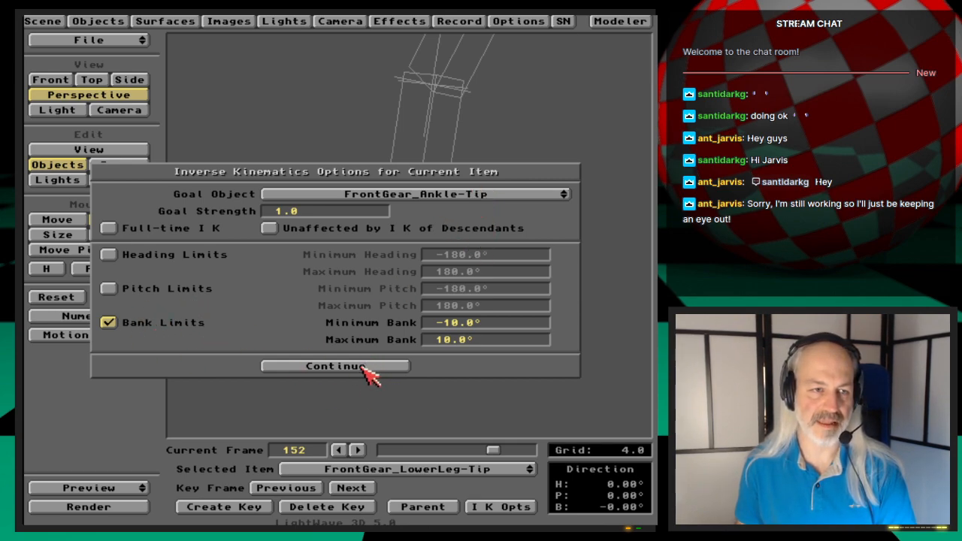
{"action": "left_click", "coordinate": [335, 366]}
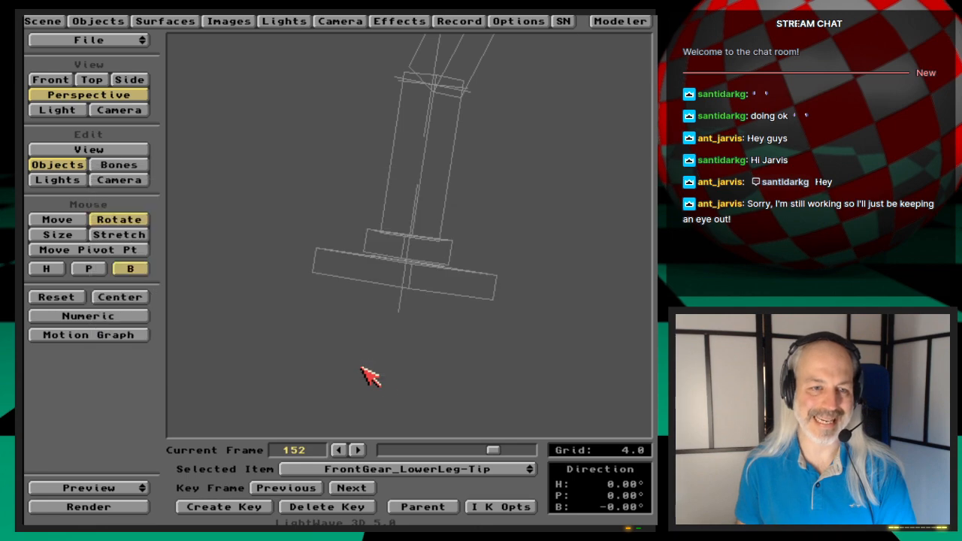
- Restrict RightGear-Ankle to bank rotation by deactivating its heading and pitch axes
{"action": "left_click", "coordinate": [485, 474]}
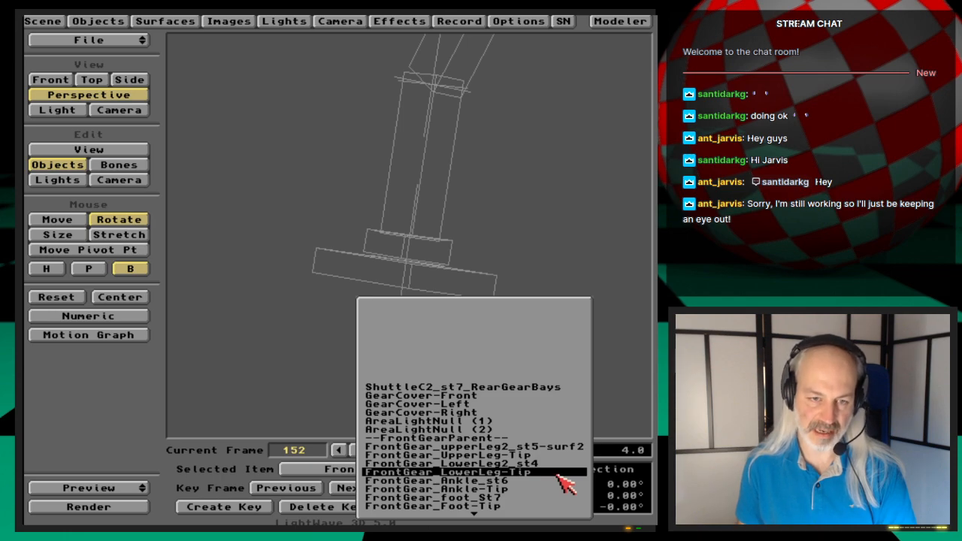
{"action": "mouse_move", "coordinate": [558, 475]}
{"action": "left_mouse_down"}
{"action": "mouse_move", "coordinate": [558, 516]}
{"action": "mouse_move", "coordinate": [545, 490]}
{"action": "left_mouse_up"}
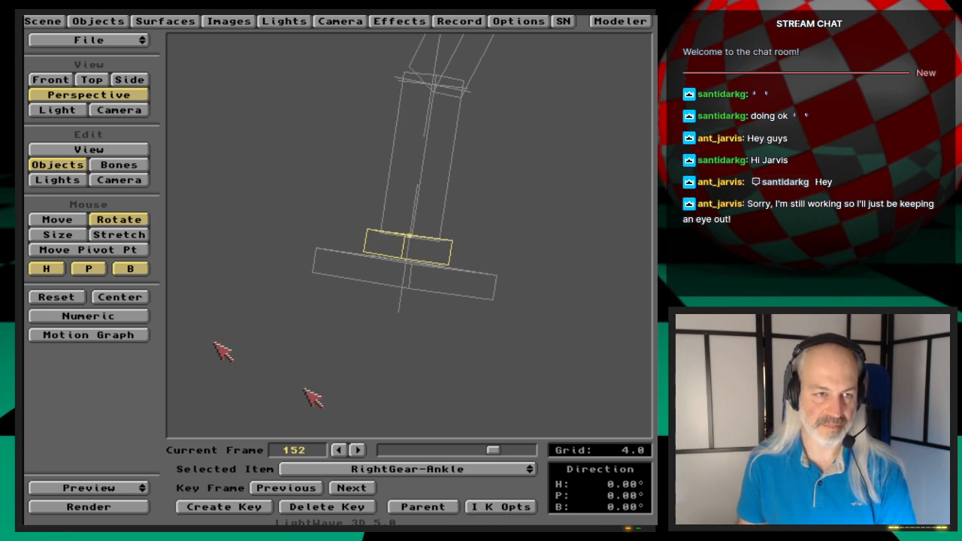
{"action": "left_click", "coordinate": [87, 269]}
{"action": "left_click", "coordinate": [47, 270]}
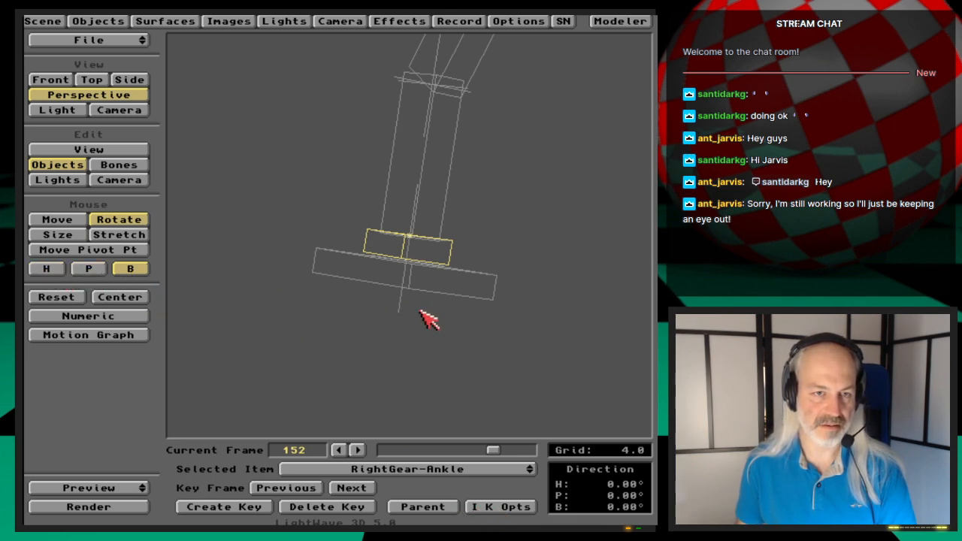
- Try rotating RightGear-Ankle about its bank axis by about 16 degrees and judge its range in the side view
{"action": "left_click_drag", "start_coordinate": [429, 320], "coordinate": [466, 319]}
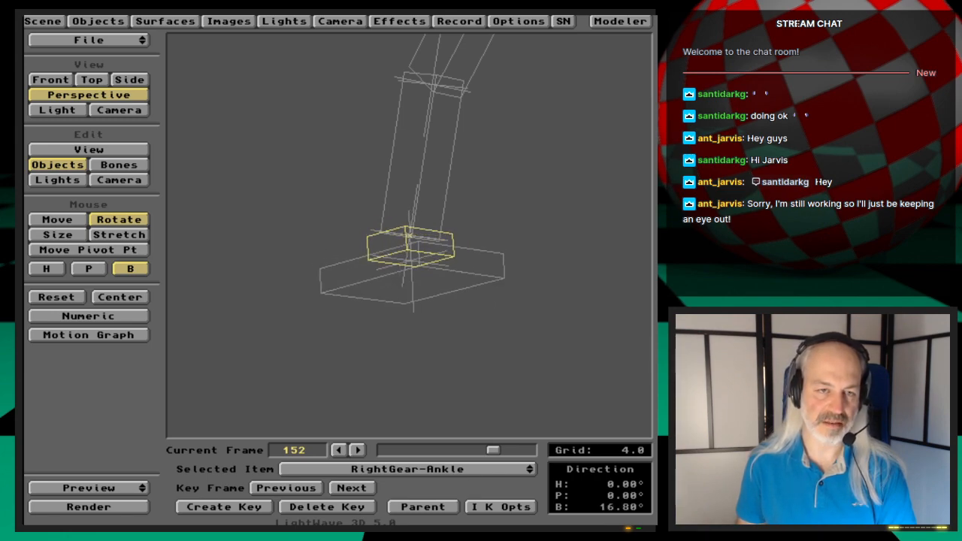
{"action": "key", "text": "1"}
{"action": "key", "text": "3"}
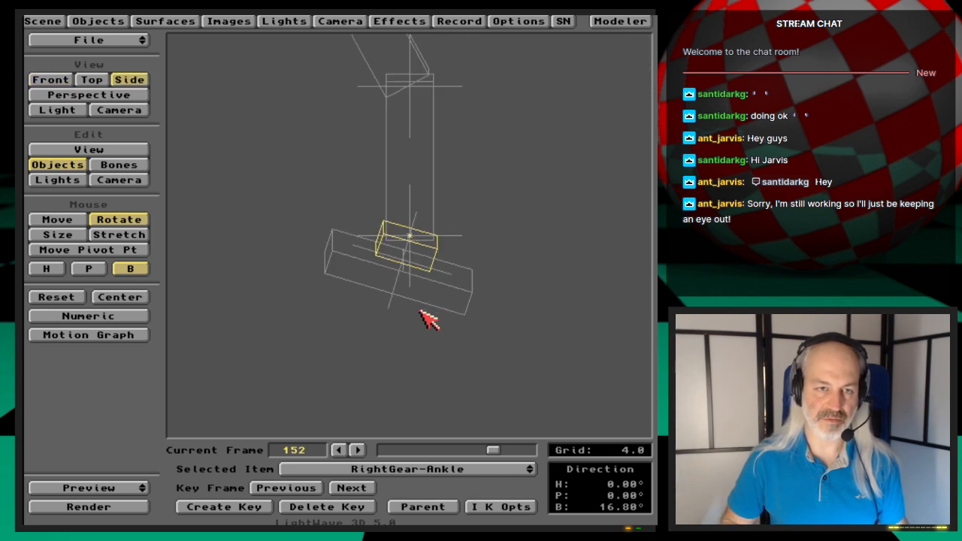
{"action": "left_click_drag", "start_coordinate": [445, 321], "coordinate": [385, 321]}
{"action": "mouse_move", "coordinate": [410, 236]}
{"action": "right_mouse_down"}
{"action": "mouse_move", "coordinate": [424, 236]}
{"action": "mouse_move", "coordinate": [409, 236]}
{"action": "right_mouse_up"}
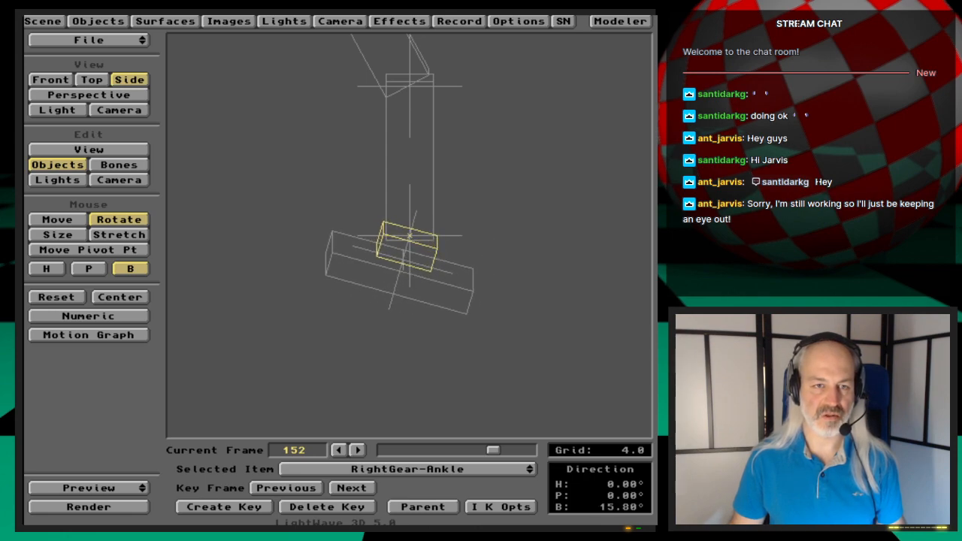
- Enable bank limits for RightGear-Ankle in its inverse kinematics options, with a minimum of -15 degrees and a maximum of 15
{"action": "left_click", "coordinate": [516, 511]}
{"action": "left_click", "coordinate": [164, 323]}
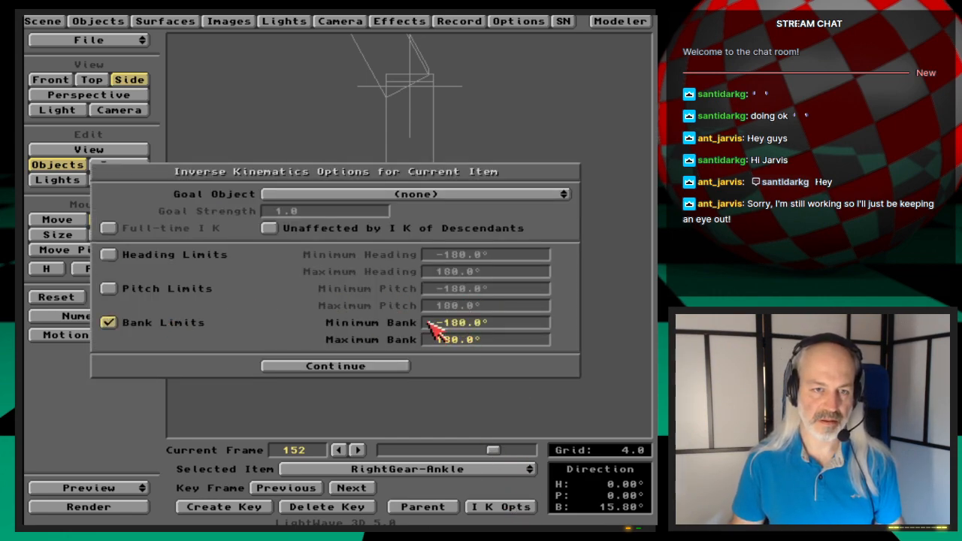
{"action": "type", "text": "-15"}
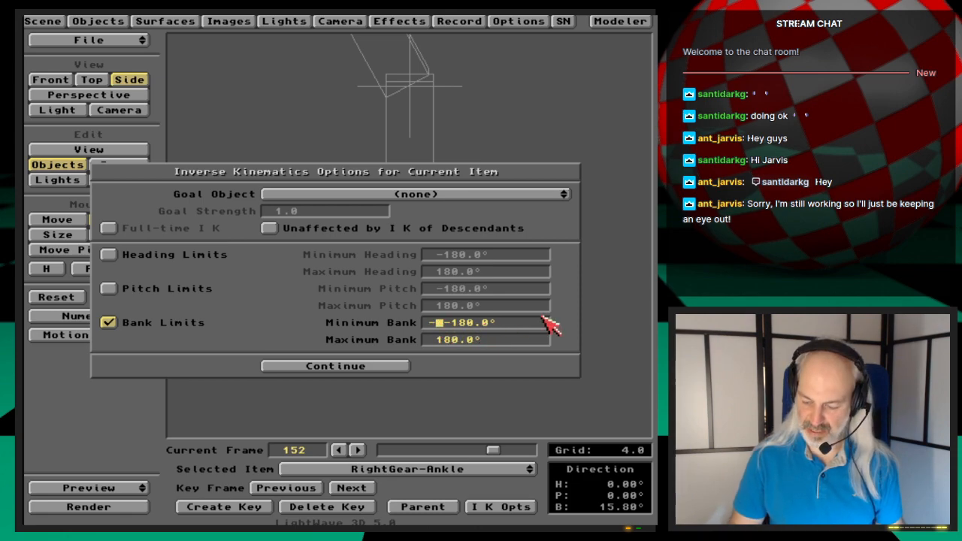
{"action": "type", "text": "15"}
{"action": "key", "text": "Return"}
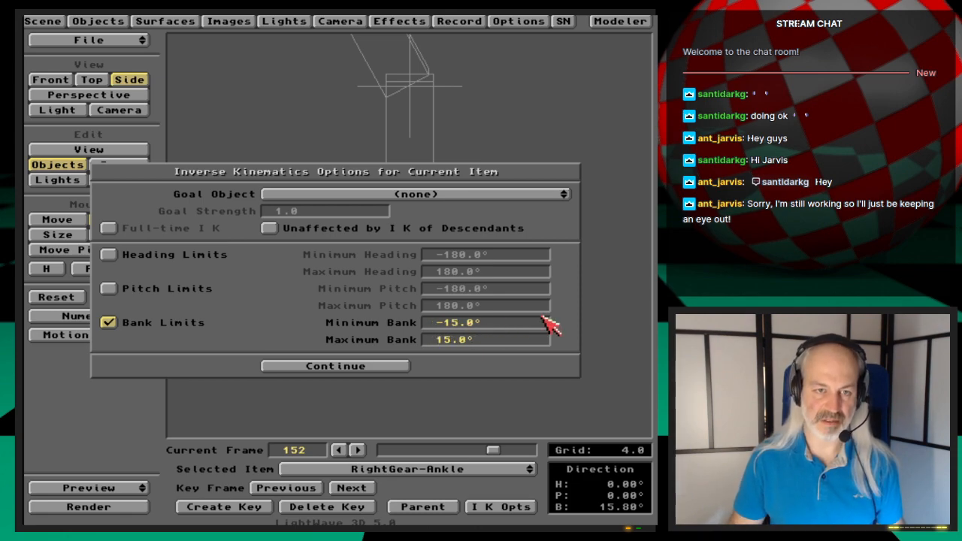
{"action": "left_click", "coordinate": [405, 366]}
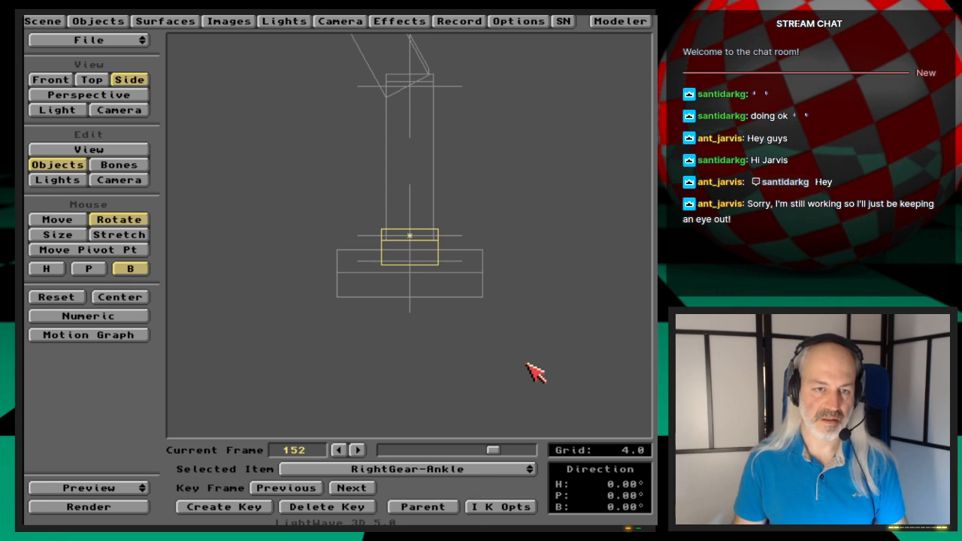
- Set RightGear_AnkleTip as the goal object in the inverse kinematics options of RightGear-LowerLegTip
{"action": "key", "text": "Up"}
{"action": "left_click", "coordinate": [498, 507]}
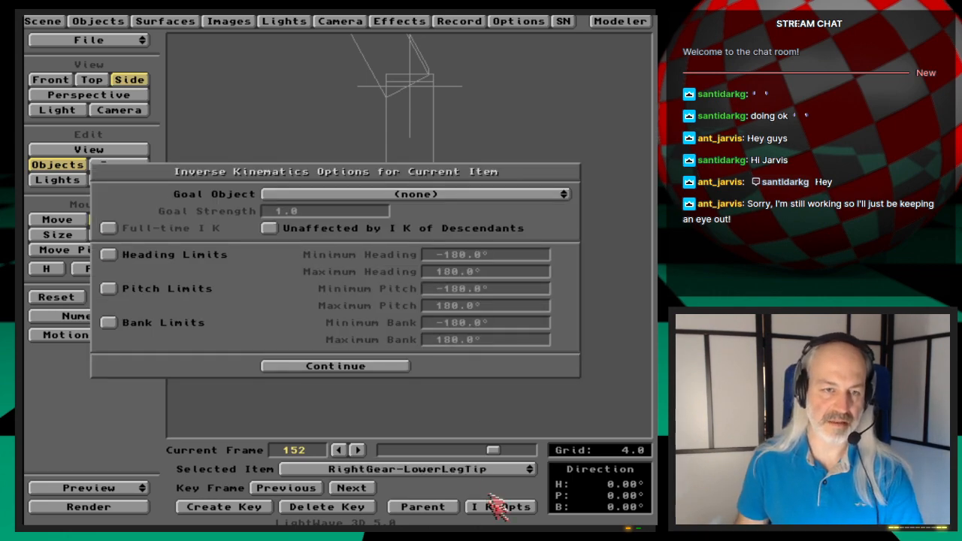
{"action": "left_click_drag", "start_coordinate": [442, 199], "coordinate": [489, 393]}
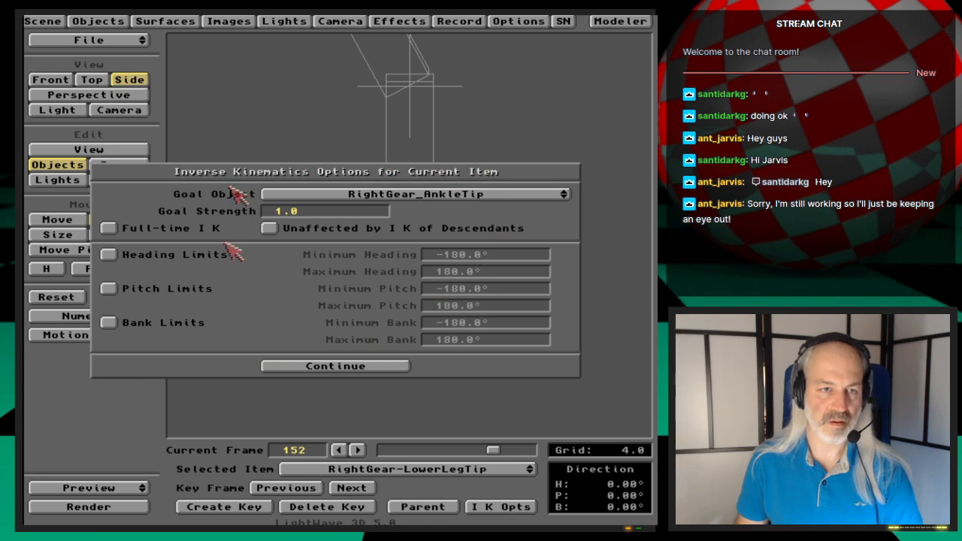
{"action": "left_click", "coordinate": [395, 374]}
- Select RightGear_AnkleTip and review the scene's object list for the nulls the right gear has
{"action": "key", "text": "Down"}
{"action": "key", "text": "Down"}
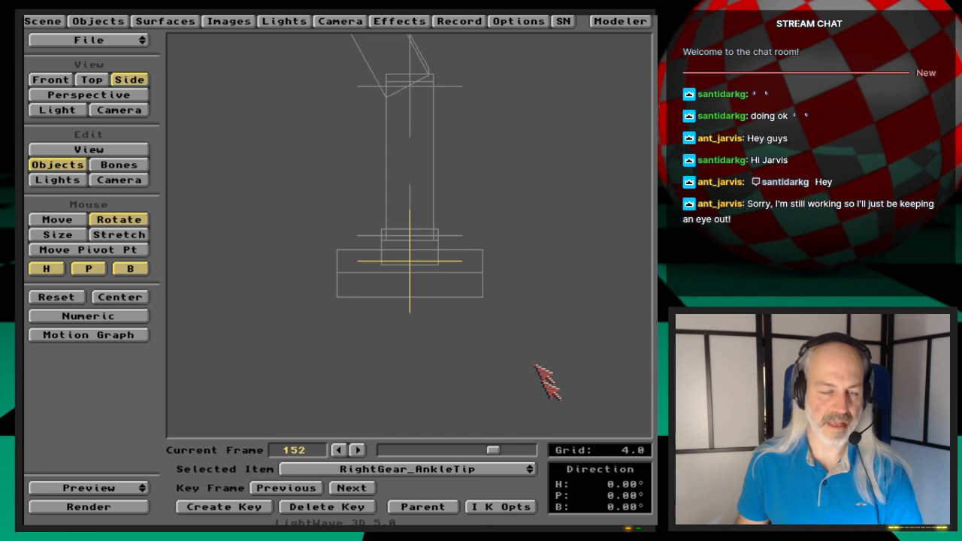
{"action": "left_click", "coordinate": [109, 21]}
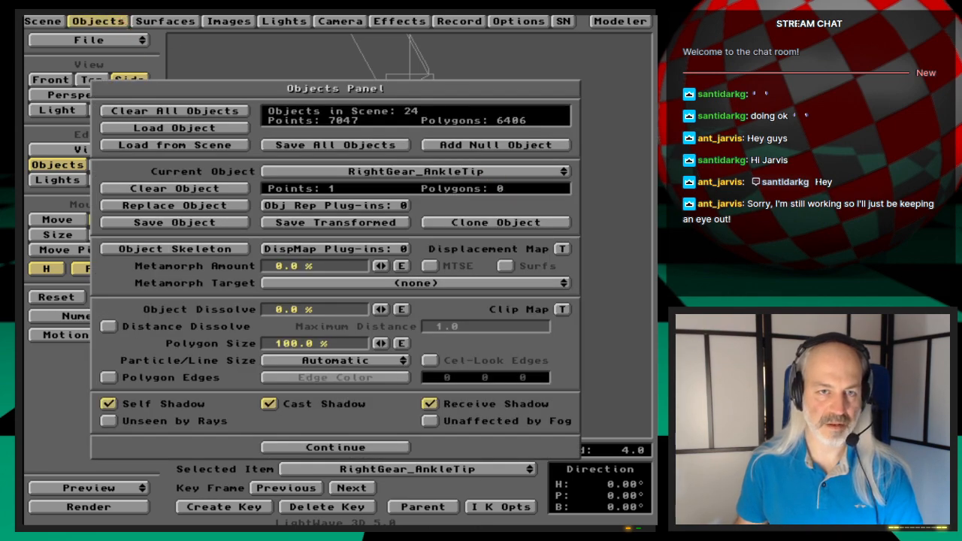
{"action": "left_click_drag", "start_coordinate": [490, 175], "coordinate": [328, 249]}
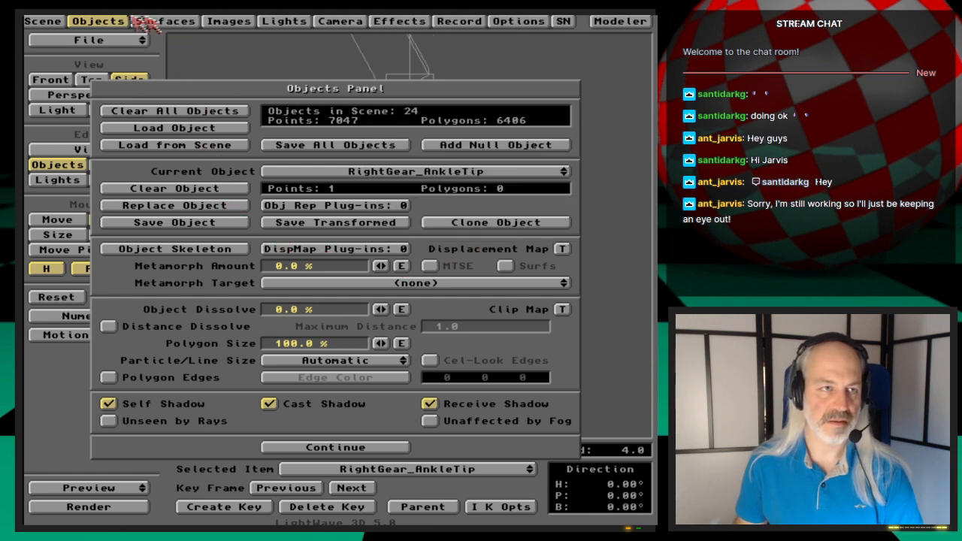
{"action": "left_click", "coordinate": [111, 21]}
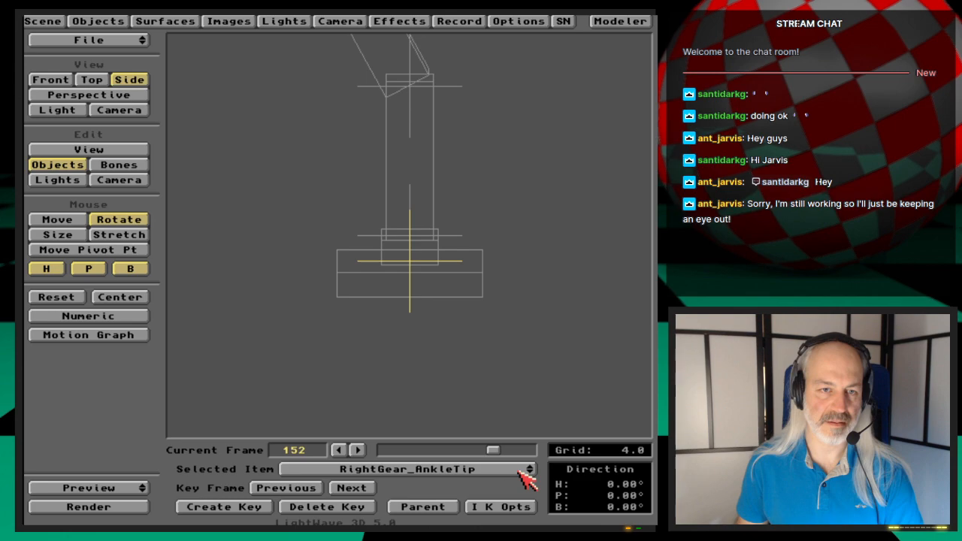
{"action": "left_click", "coordinate": [98, 21]}
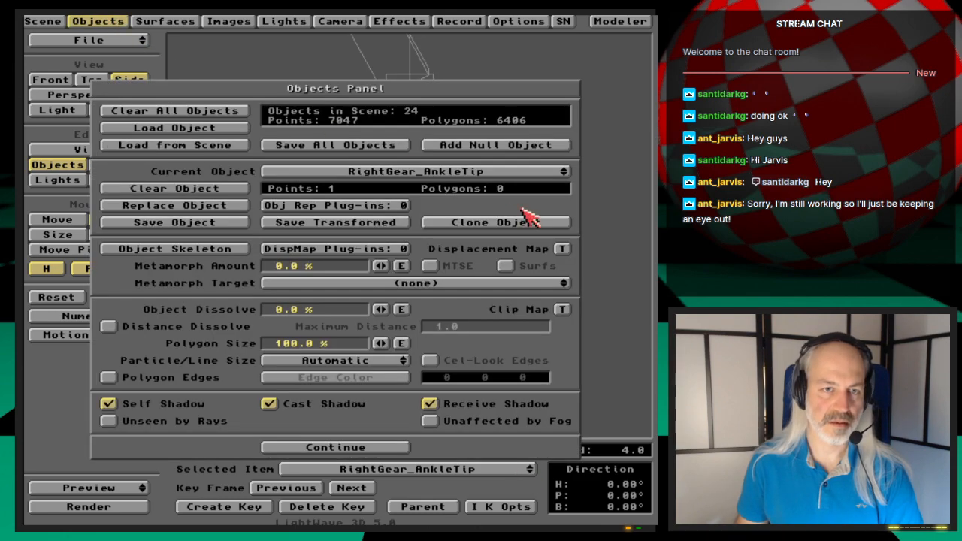
{"action": "left_click_drag", "start_coordinate": [537, 173], "coordinate": [566, 213]}
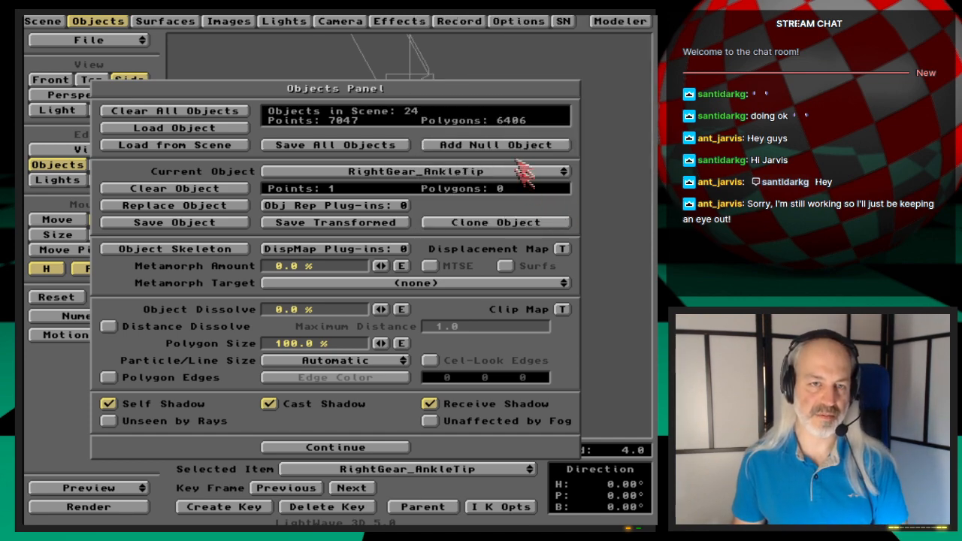
- Add a null object to the scene and name it RightGear-FootTip
{"action": "left_click", "coordinate": [519, 145]}
{"action": "left_click", "coordinate": [210, 222]}
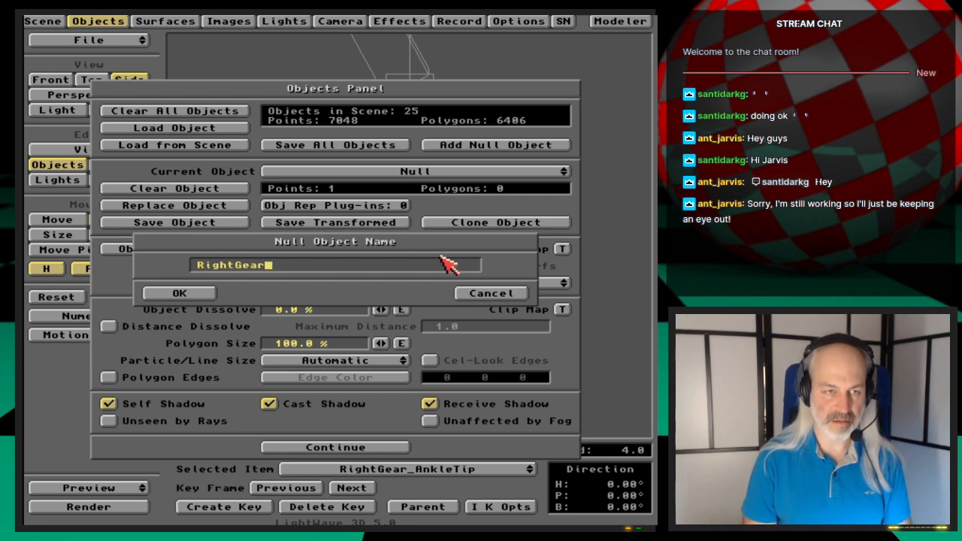
{"action": "type", "text": "RightGear-"}
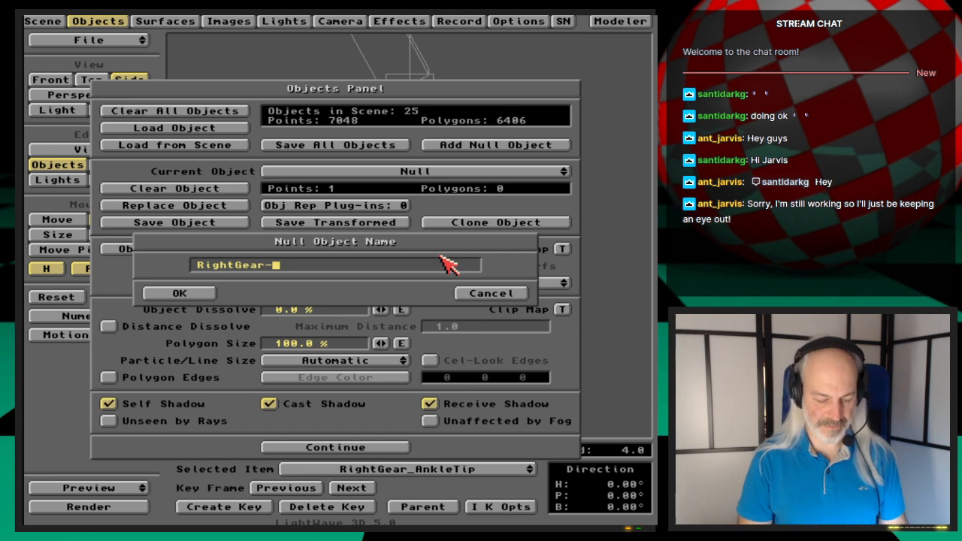
{"action": "type", "text": "FootTip"}
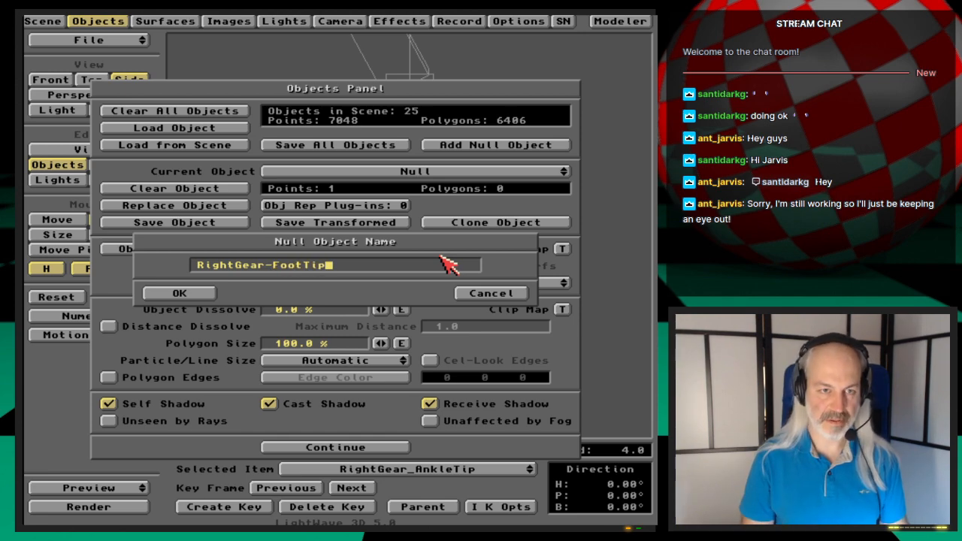
{"action": "key", "text": "Return"}
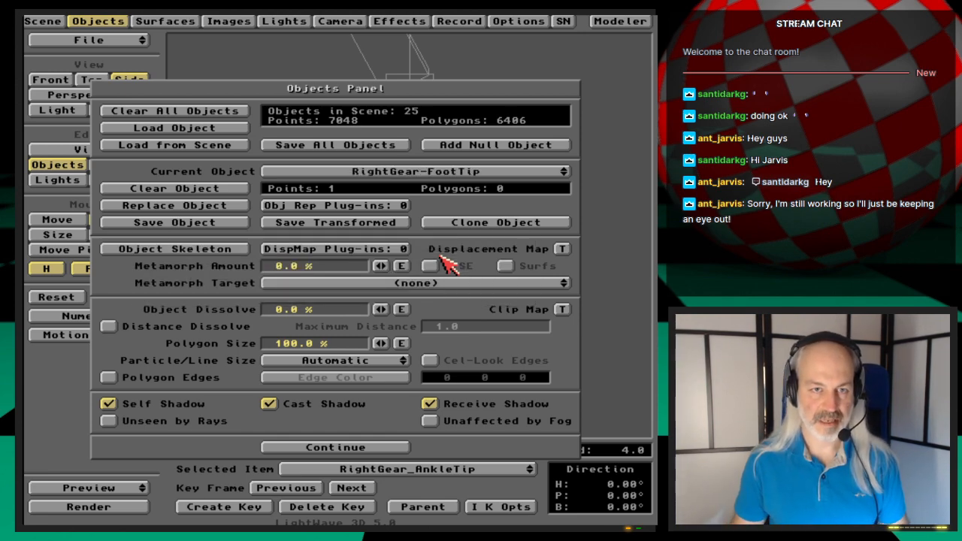
{"action": "left_click", "coordinate": [129, 20]}
- Parent RightGear-FootTip to RightGear-Foot
{"action": "left_click", "coordinate": [434, 508]}
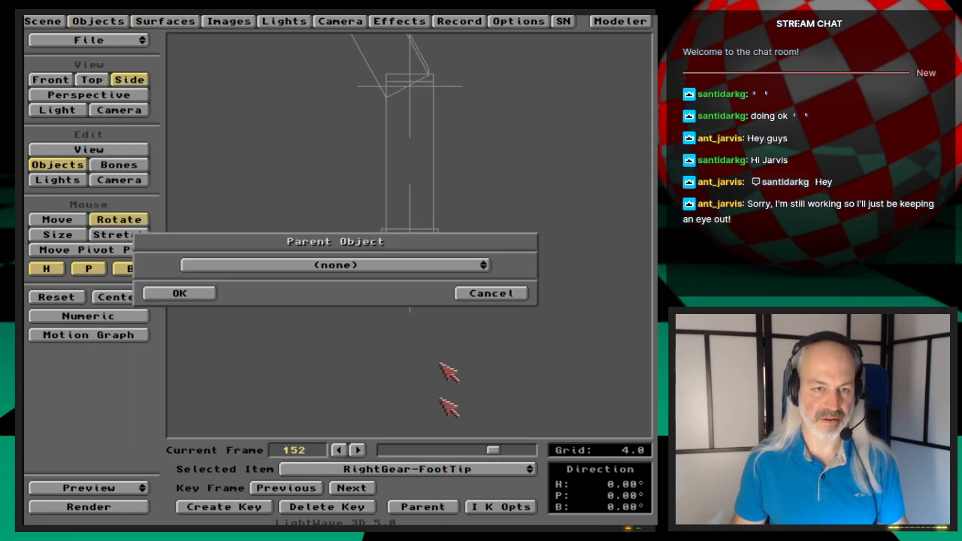
{"action": "left_click", "coordinate": [434, 266]}
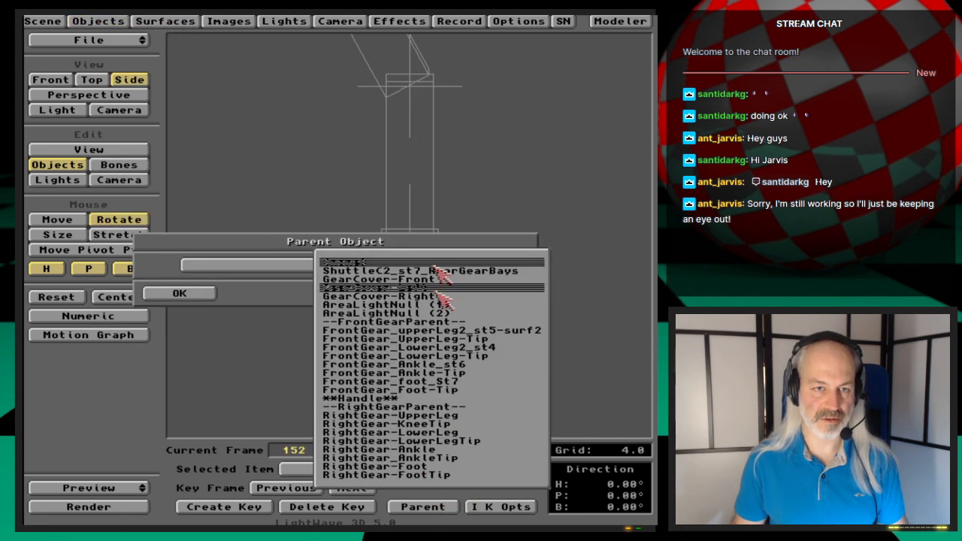
{"action": "left_click", "coordinate": [451, 467]}
{"action": "left_click", "coordinate": [212, 293]}
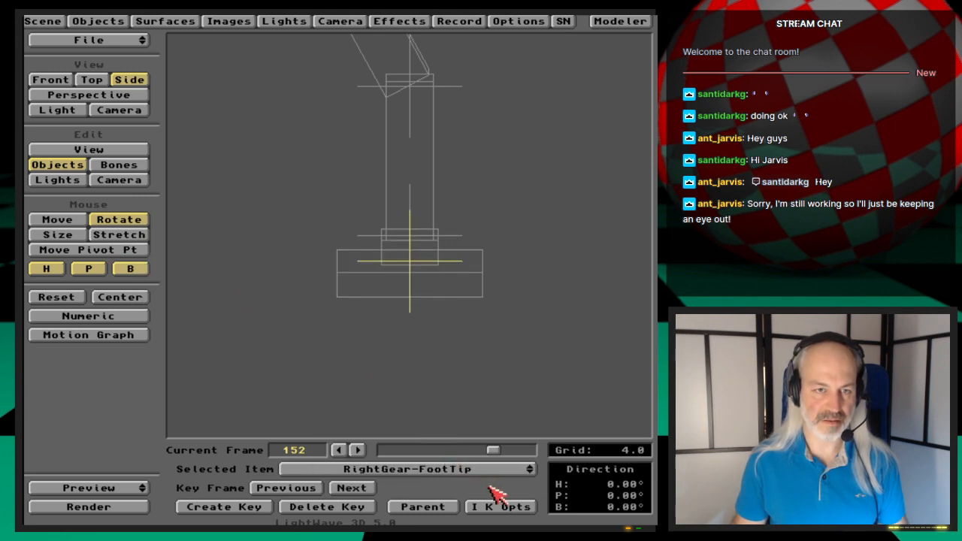
- Move RightGear-FootTip down along the Y axis only to -0.360, key the position and lock its movement on all axes
{"action": "key", "text": "1"}
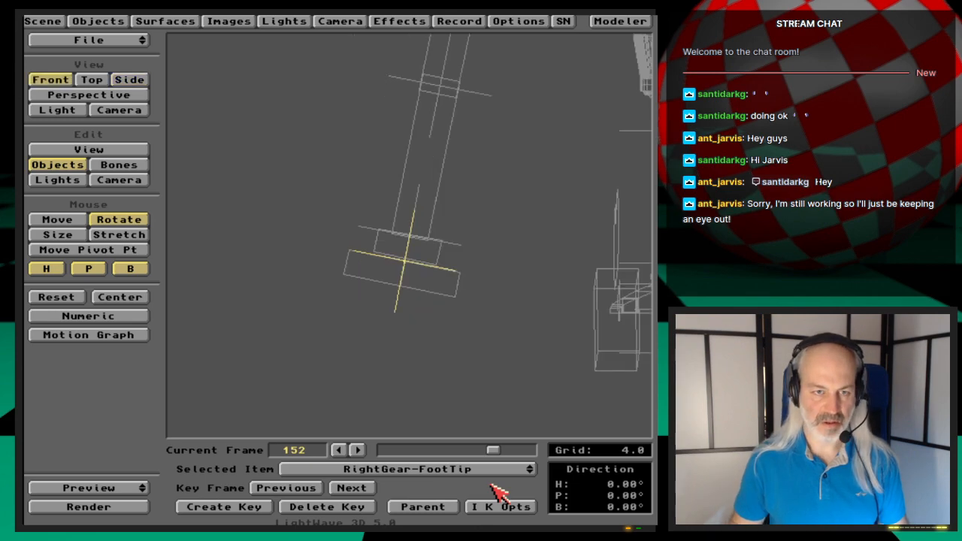
{"action": "left_click", "coordinate": [74, 221]}
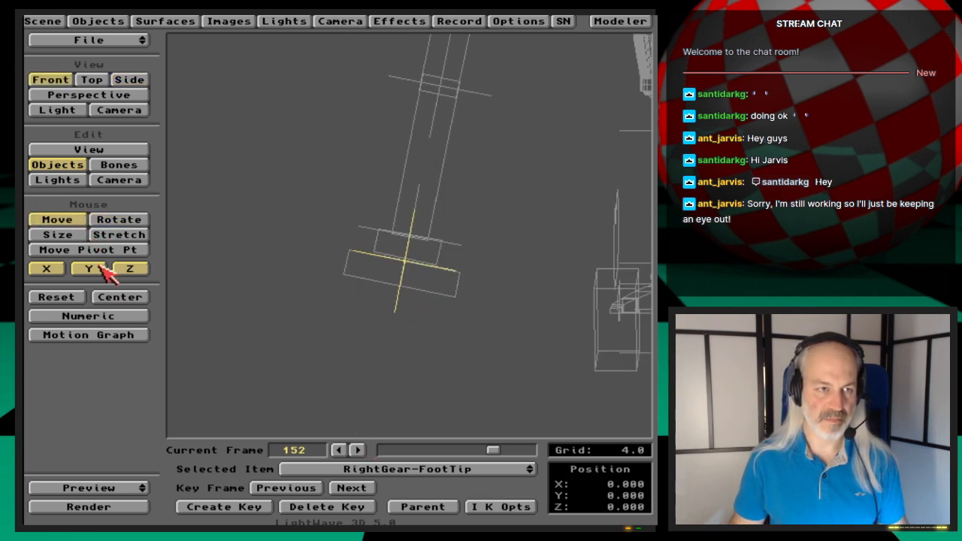
{"action": "left_click", "coordinate": [47, 269]}
{"action": "left_click", "coordinate": [130, 269]}
{"action": "left_click_drag", "start_coordinate": [356, 298], "coordinate": [357, 315]}
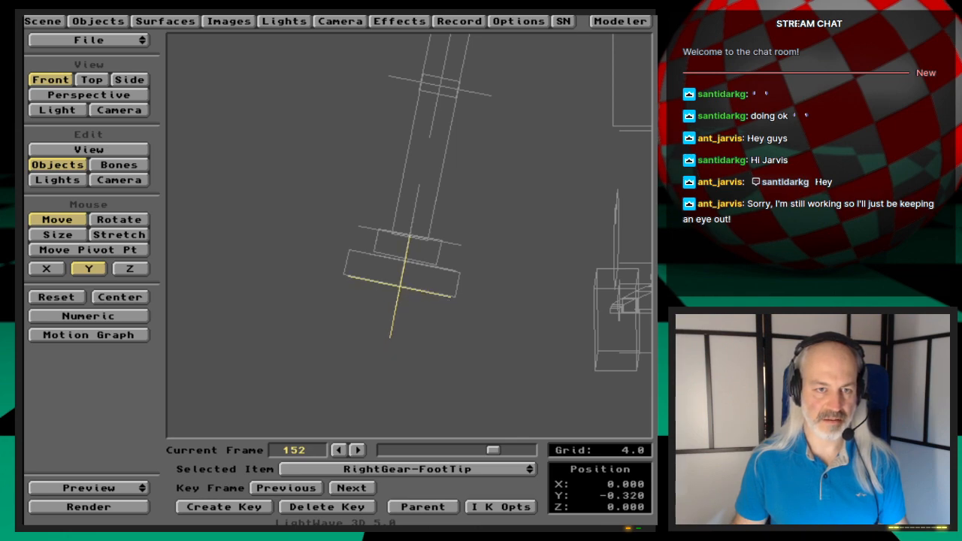
{"action": "left_click_drag", "start_coordinate": [349, 285], "coordinate": [349, 291]}
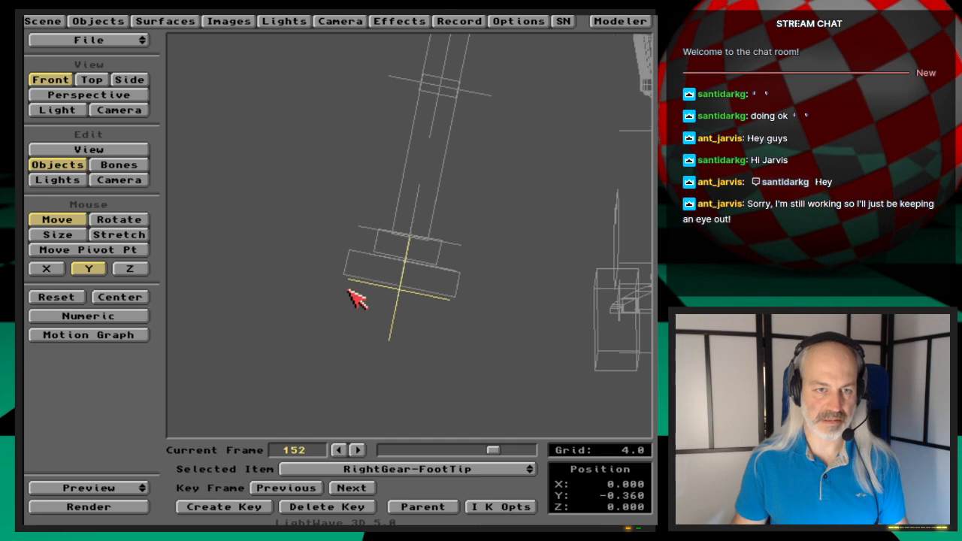
{"action": "key", "text": "Return"}
{"action": "key", "text": "Return"}
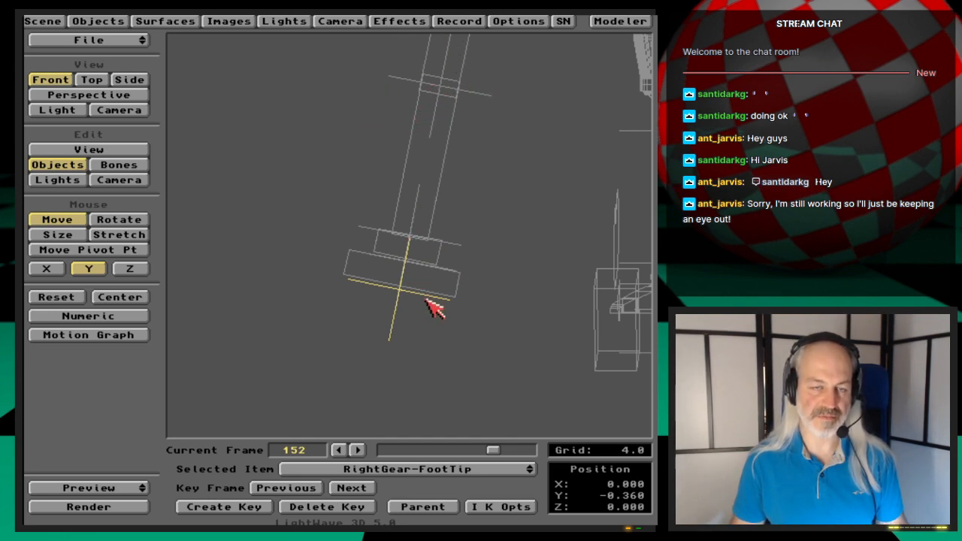
{"action": "left_click", "coordinate": [89, 268]}
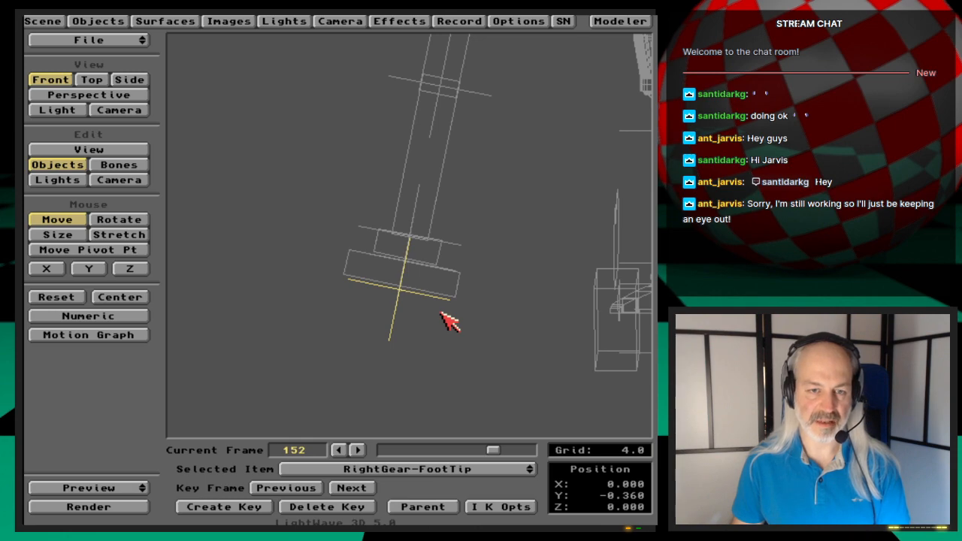
- Set RightGear-FootTip as the inverse kinematics goal object of RightGear_AnkleTip
{"action": "key", "text": "Up"}
{"action": "key", "text": "Up"}
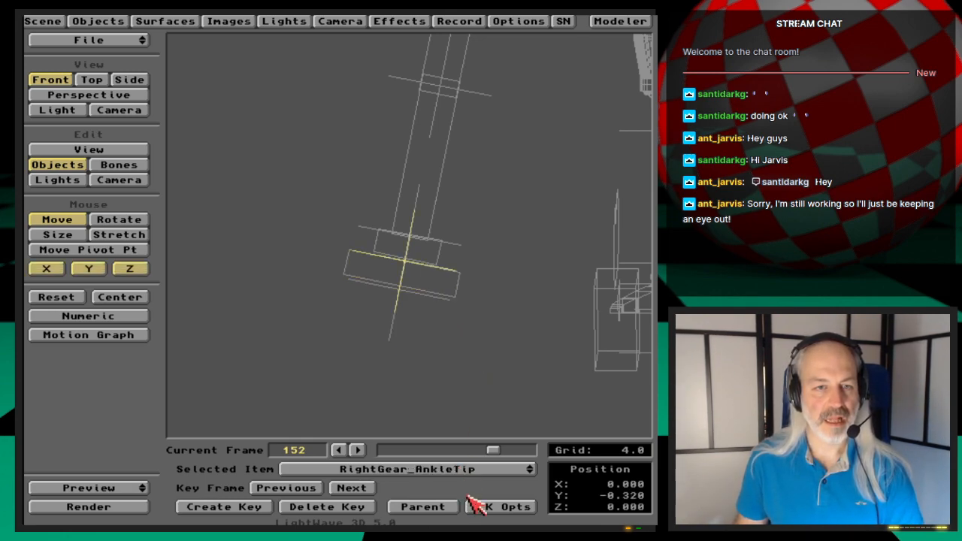
{"action": "left_click", "coordinate": [509, 509]}
{"action": "left_click", "coordinate": [455, 196]}
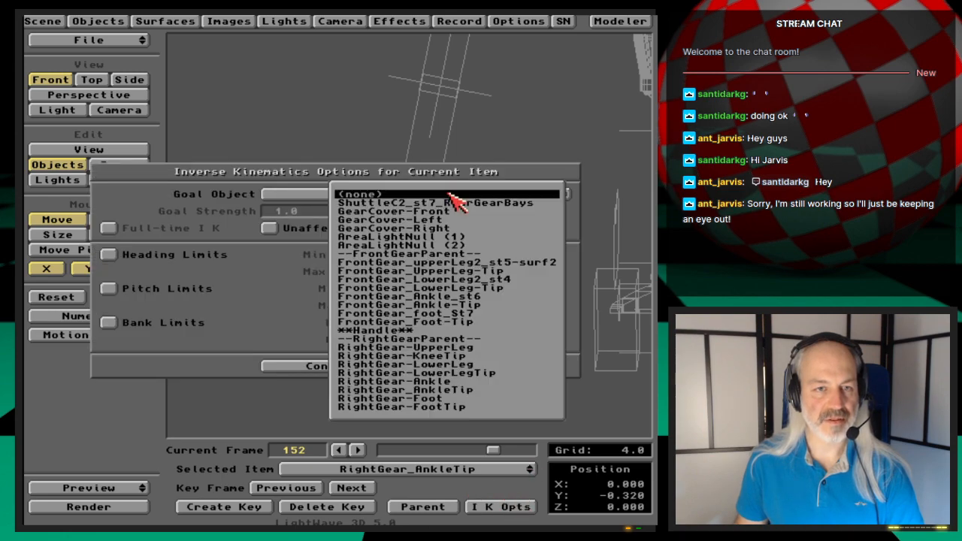
{"action": "left_click", "coordinate": [474, 409]}
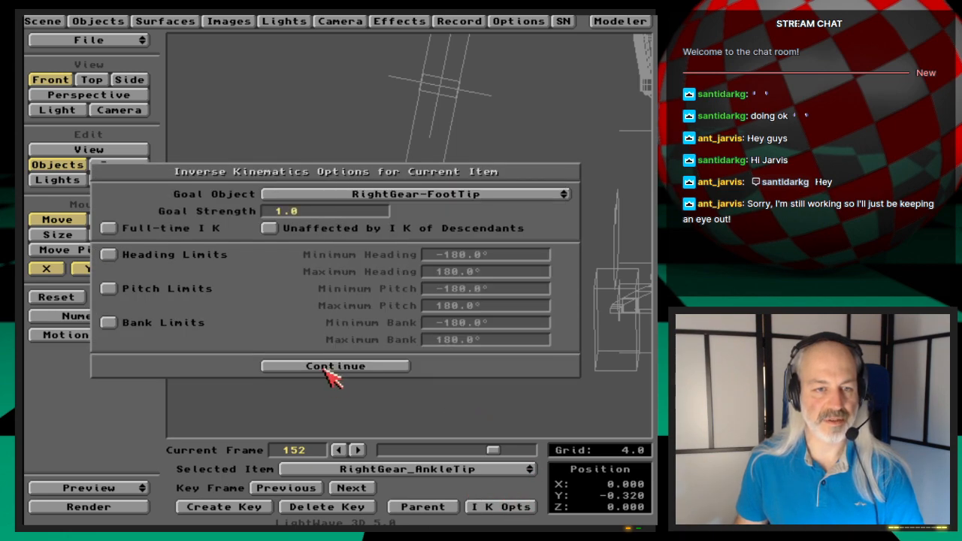
{"action": "left_click", "coordinate": [330, 368]}
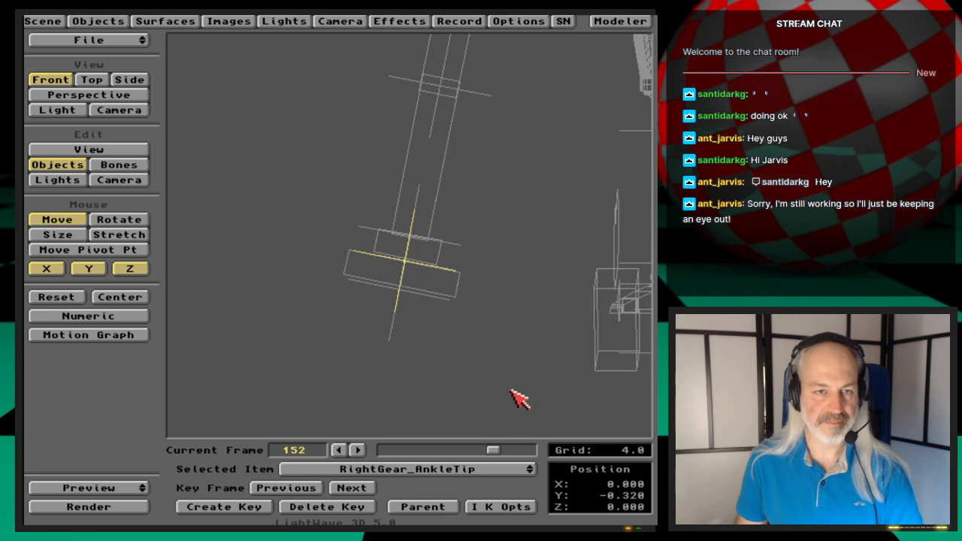
- Restrict RightGear-Foot's rotation to pitch by disabling its heading and bank axes
{"action": "key", "text": "Down"}
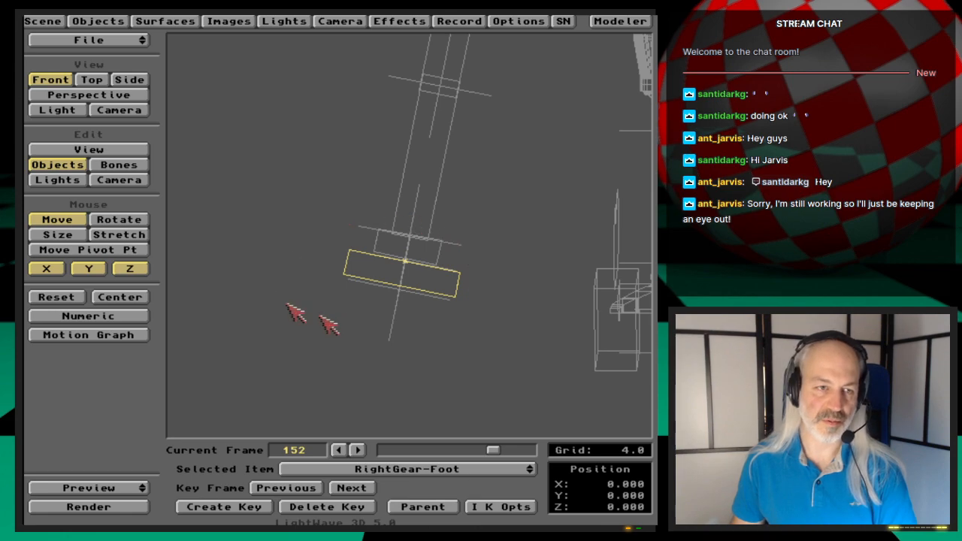
{"action": "left_click", "coordinate": [117, 220]}
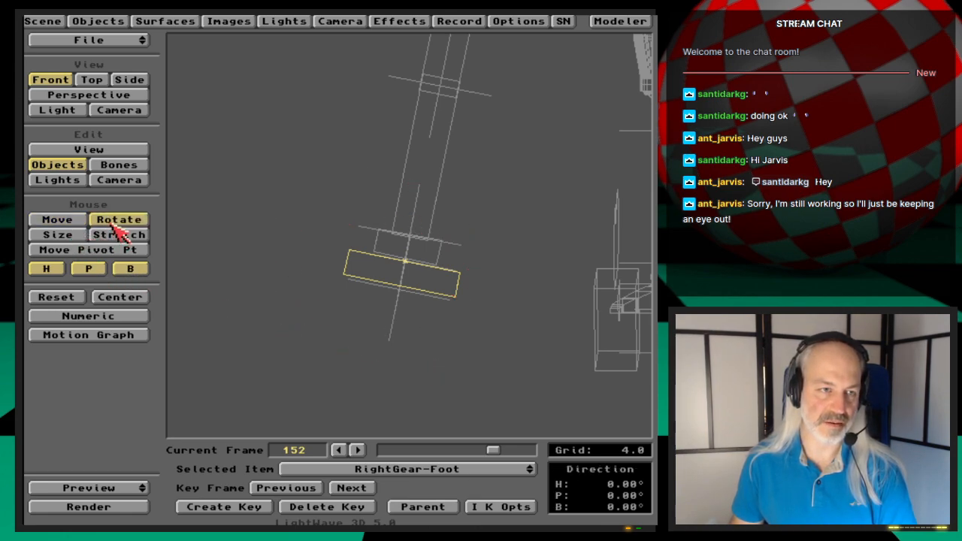
{"action": "left_click", "coordinate": [131, 269]}
{"action": "left_click", "coordinate": [46, 269]}
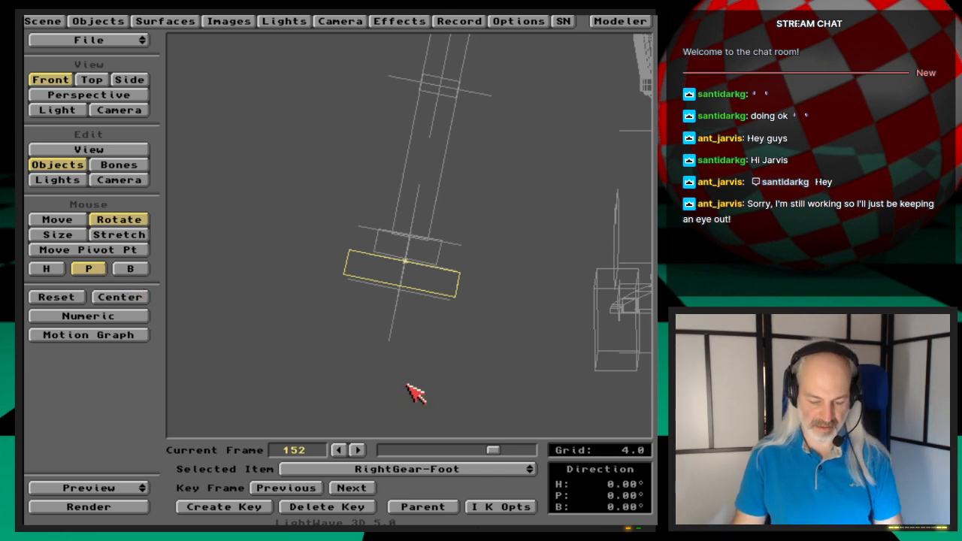
- Enable pitch limits for RightGear-Foot in its inverse kinematics options, leaving its goal object at none
{"action": "key", "text": "k"}
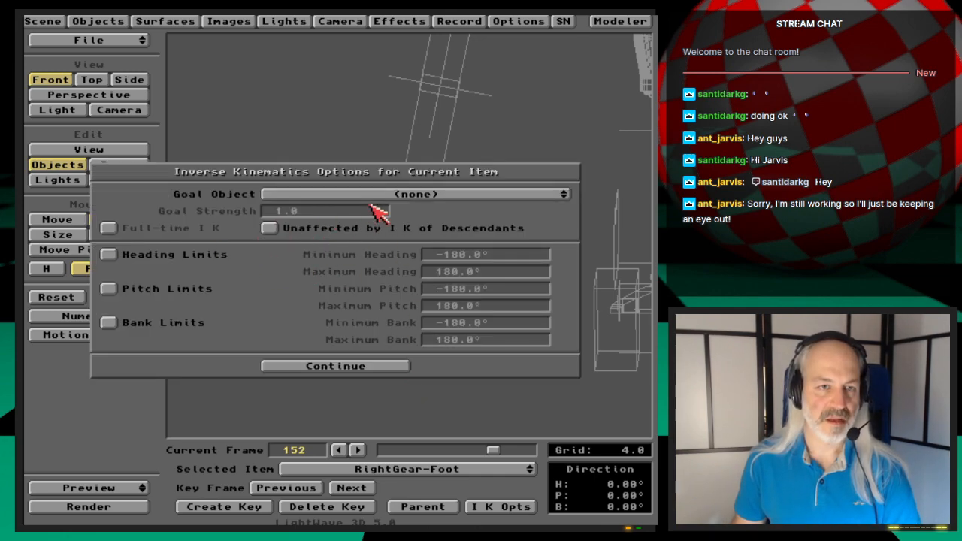
{"action": "left_click", "coordinate": [427, 195]}
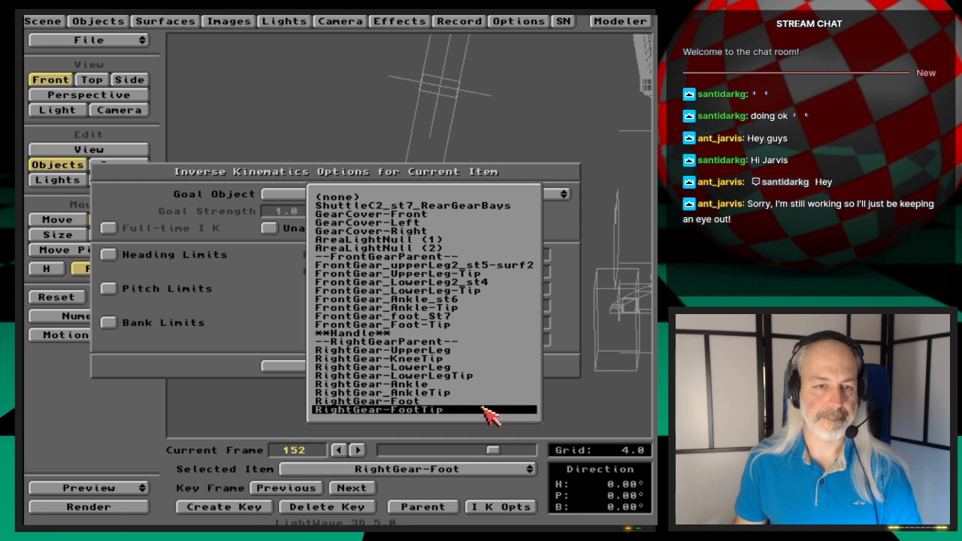
{"action": "left_click", "coordinate": [265, 431]}
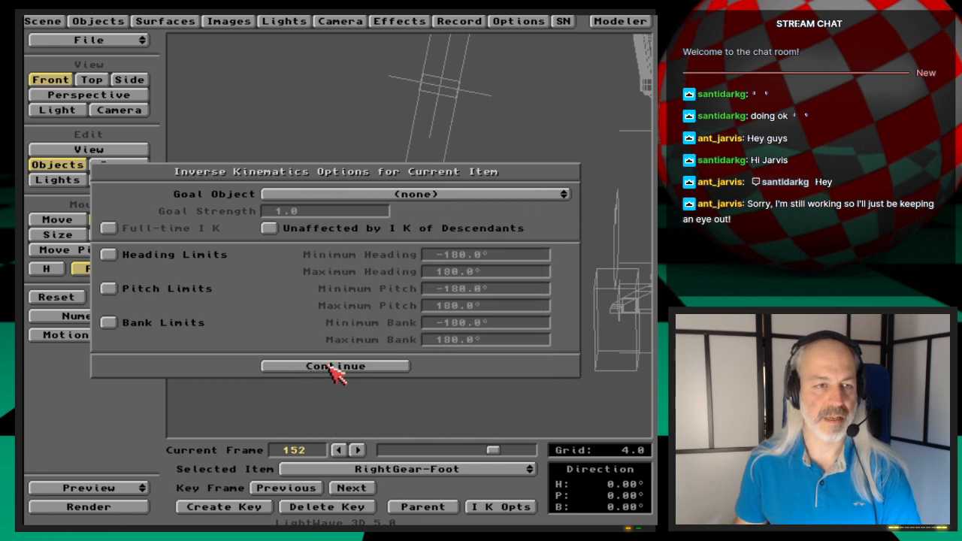
{"action": "left_click", "coordinate": [192, 291]}
{"action": "left_click", "coordinate": [362, 368]}
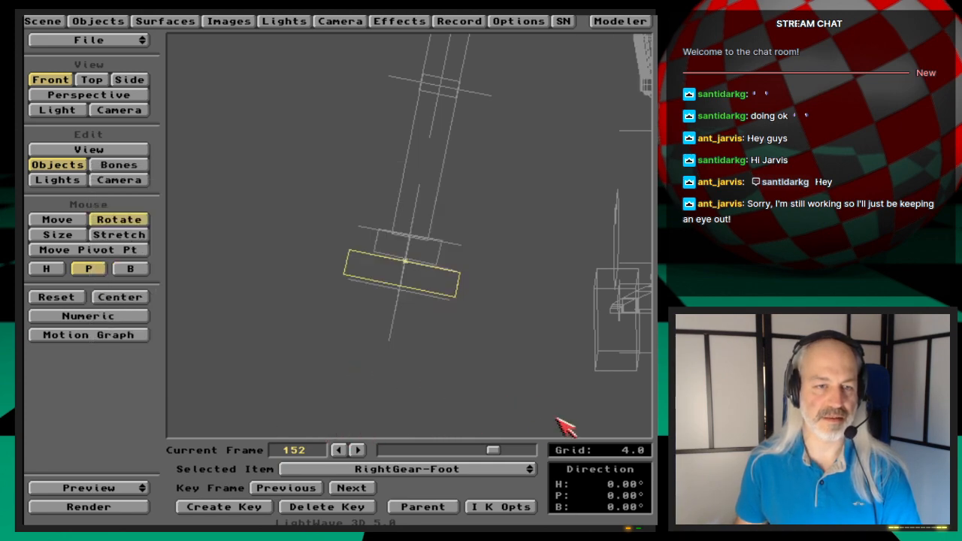
- Test RightGear-Foot's tilt range by rotating its pitch to -15° in the front view
{"action": "left_click_drag", "start_coordinate": [431, 351], "coordinate": [431, 351]}
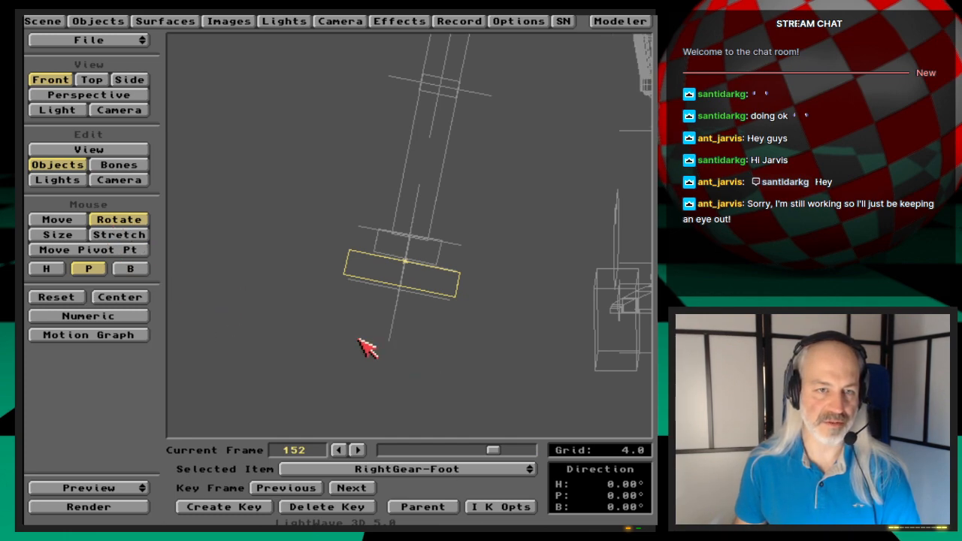
{"action": "mouse_move", "coordinate": [361, 344]}
{"action": "left_mouse_down"}
{"action": "mouse_move", "coordinate": [360, 402]}
{"action": "mouse_move", "coordinate": [361, 298]}
{"action": "mouse_move", "coordinate": [359, 338]}
{"action": "mouse_move", "coordinate": [376, 331]}
{"action": "mouse_move", "coordinate": [376, 278]}
{"action": "mouse_move", "coordinate": [376, 354]}
{"action": "mouse_move", "coordinate": [375, 342]}
{"action": "left_mouse_up"}
{"action": "key", "text": "4"}
{"action": "key", "text": "1"}
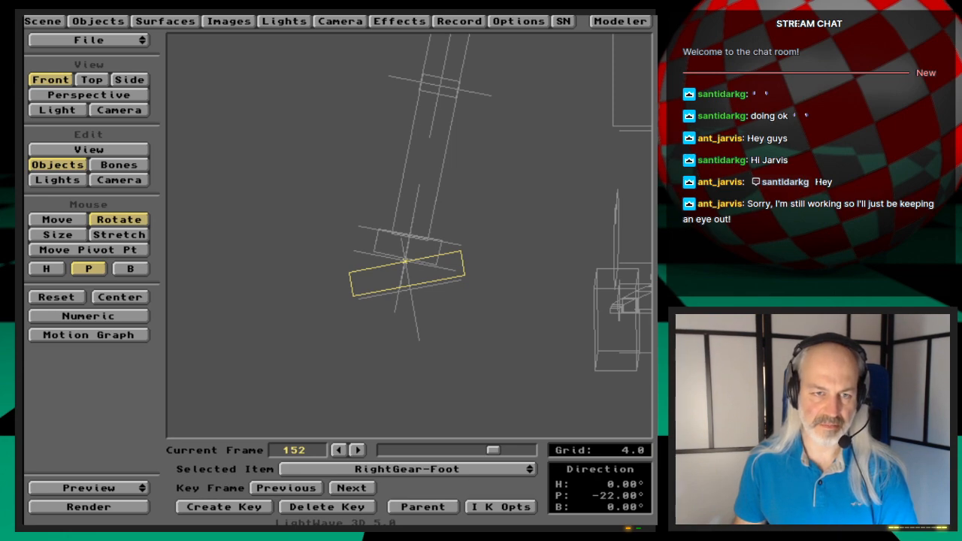
{"action": "left_click_drag", "start_coordinate": [375, 342], "coordinate": [376, 306]}
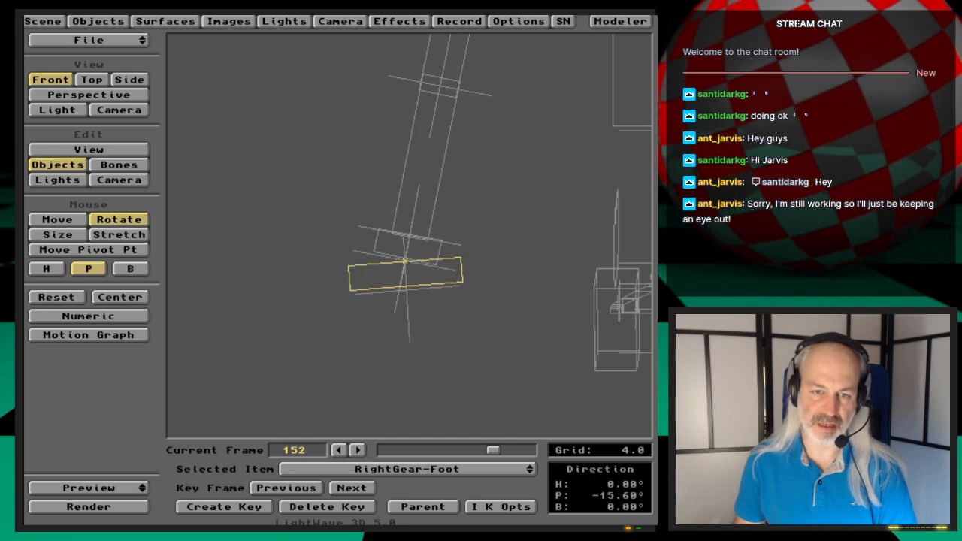
{"action": "left_click_drag", "start_coordinate": [368, 347], "coordinate": [368, 340]}
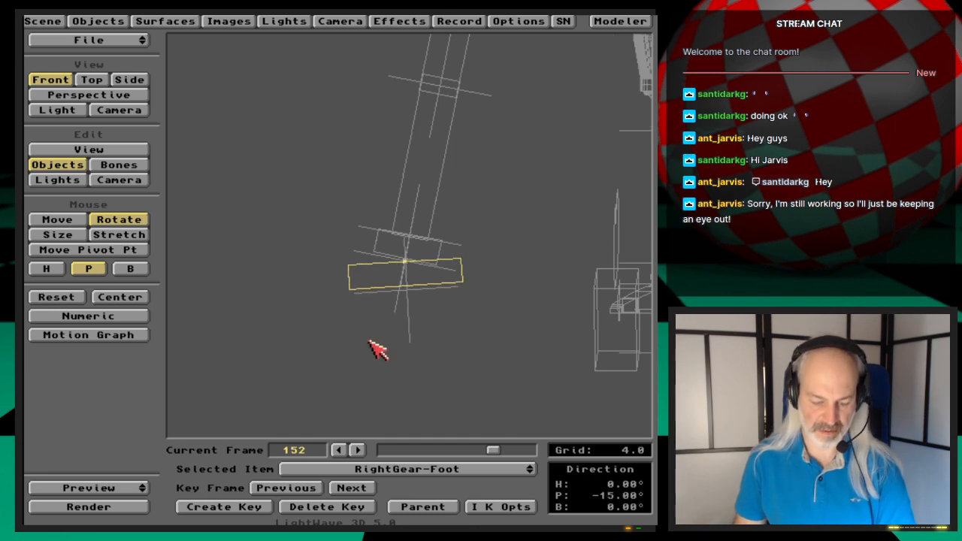
- Set RightGear-Foot's minimum pitch limit to -15° and its maximum pitch limit to 15°
{"action": "key", "text": "k"}
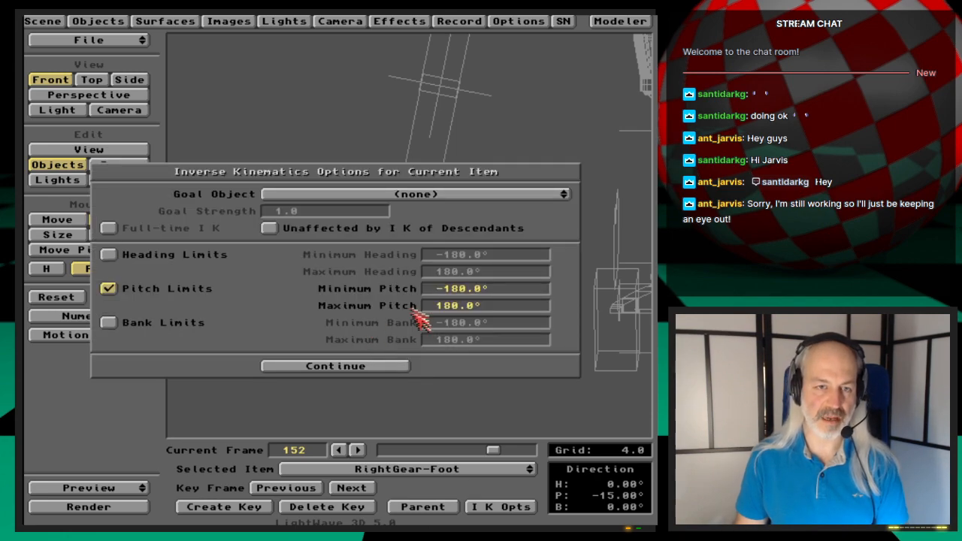
{"action": "left_click", "coordinate": [434, 290]}
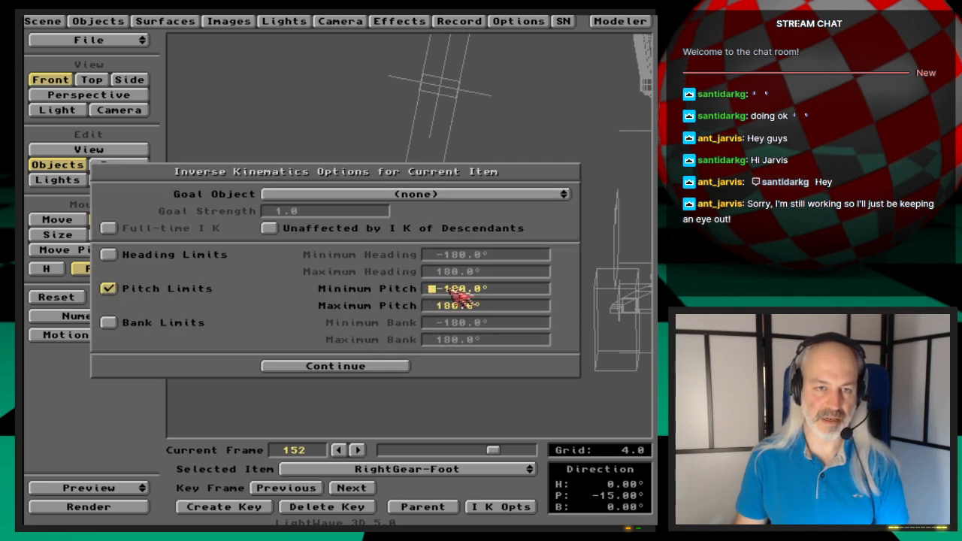
{"action": "type", "text": "-15"}
{"action": "key", "text": "Tab"}
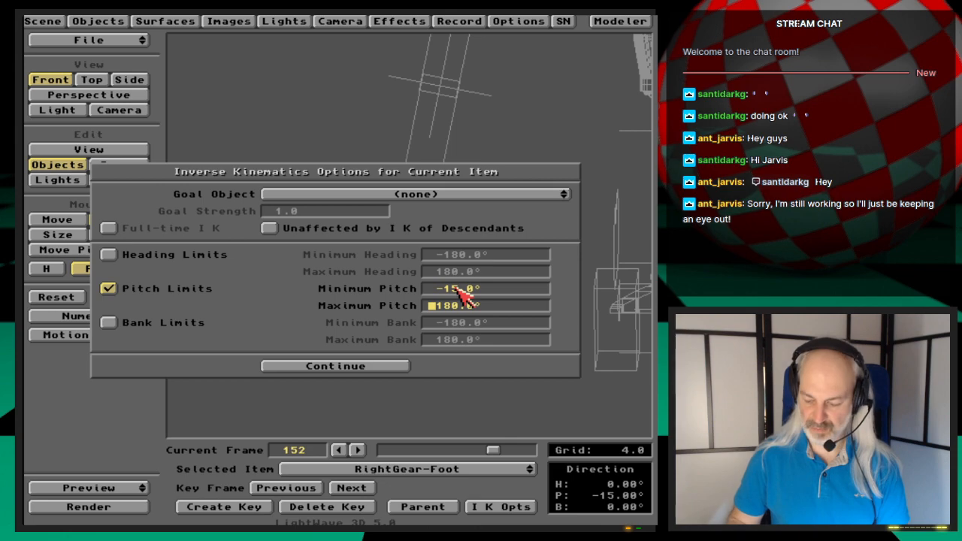
{"action": "type", "text": "15"}
{"action": "key", "text": "Tab"}
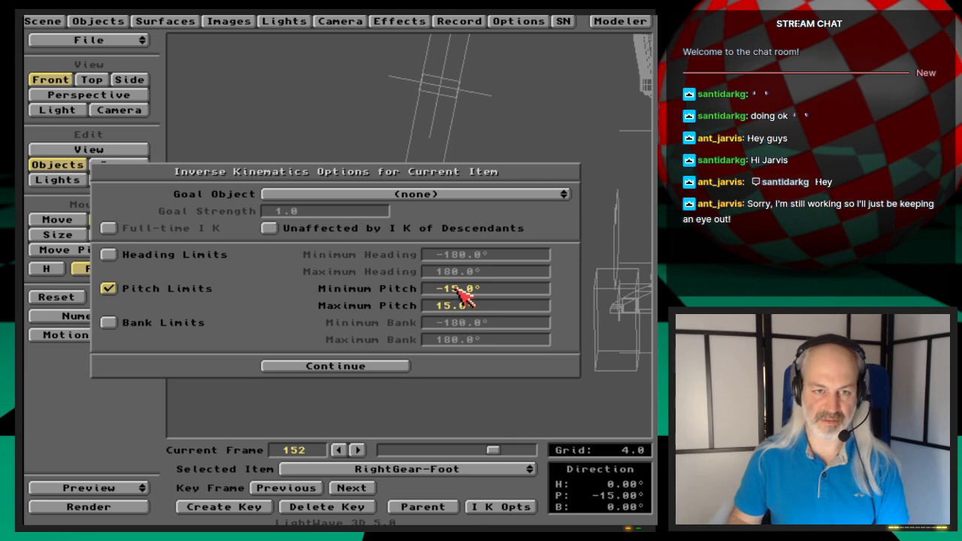
{"action": "left_click", "coordinate": [336, 367]}
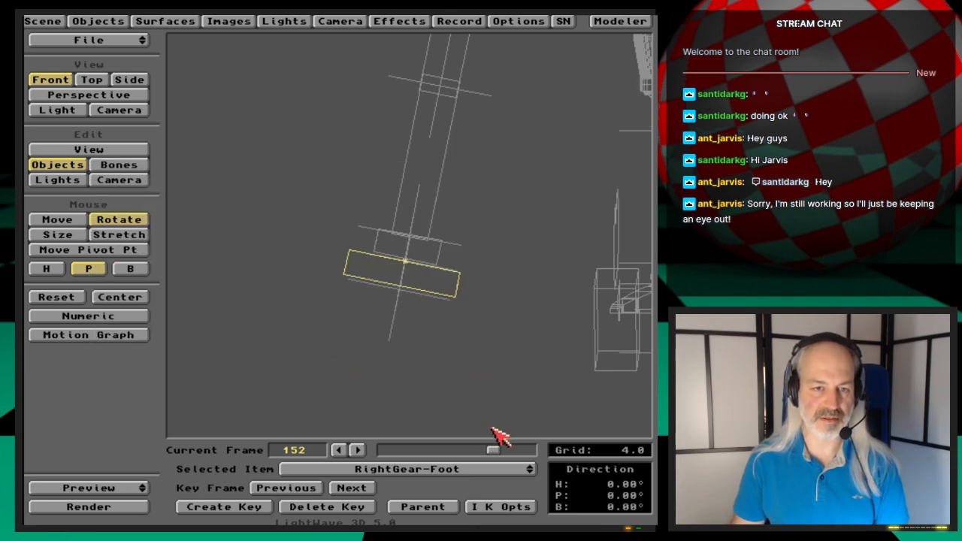
- Check the inverse kinematics options of RightGear_AnkleTip and RightGear-FootTip, including their goal objects
{"action": "key", "text": "Down"}
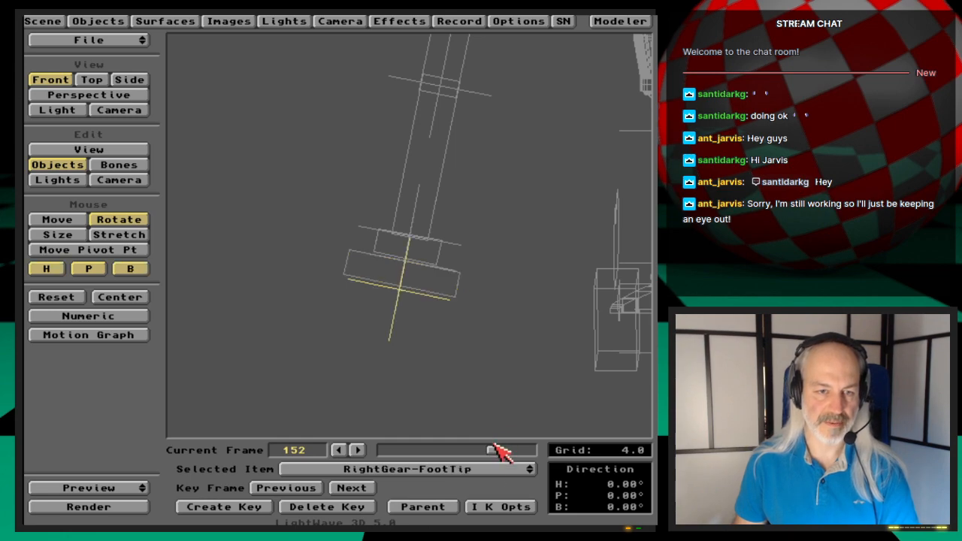
{"action": "key", "text": "Down"}
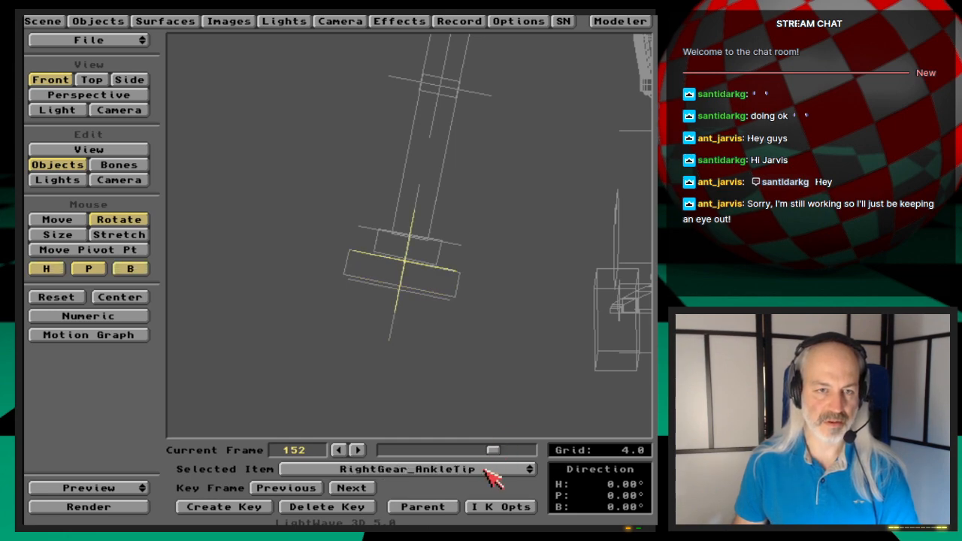
{"action": "left_click", "coordinate": [499, 508]}
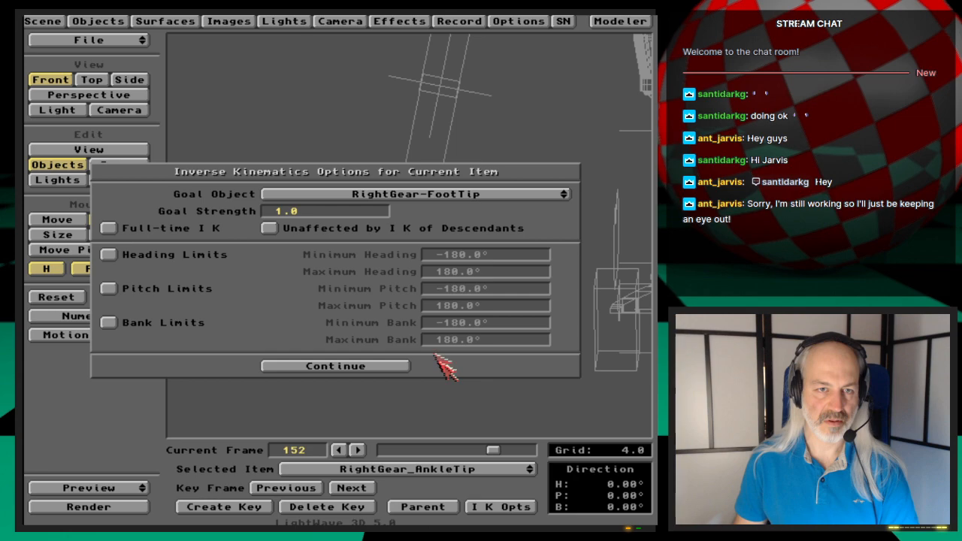
{"action": "left_click", "coordinate": [399, 368]}
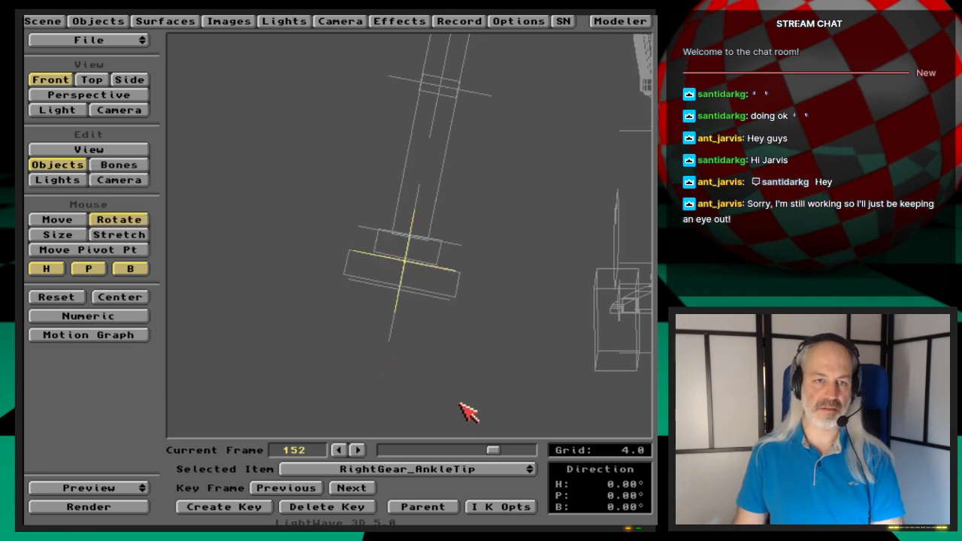
{"action": "key", "text": "Up"}
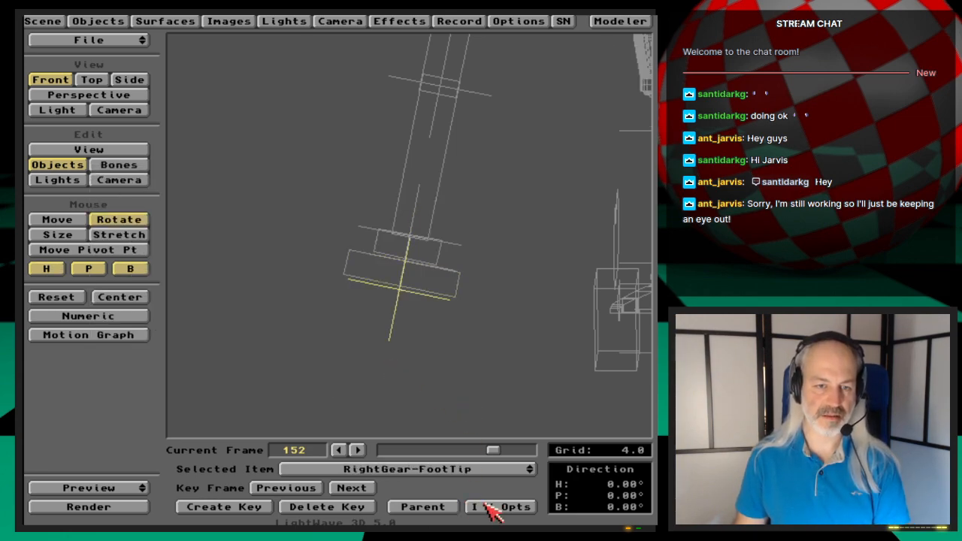
{"action": "left_click", "coordinate": [492, 508]}
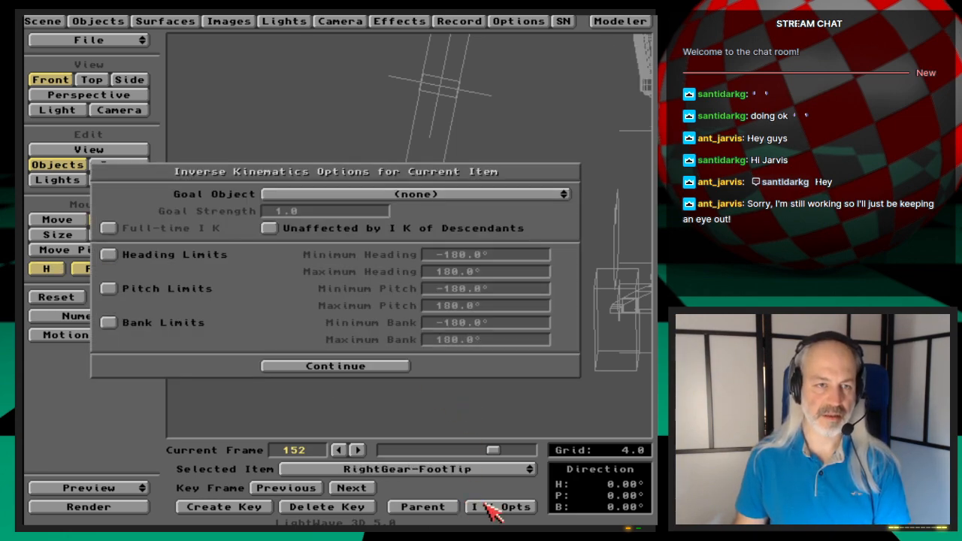
{"action": "left_click", "coordinate": [397, 368]}
- Rename the existing null object **Handle** as **FrontFootHandle**
{"action": "left_click", "coordinate": [97, 20]}
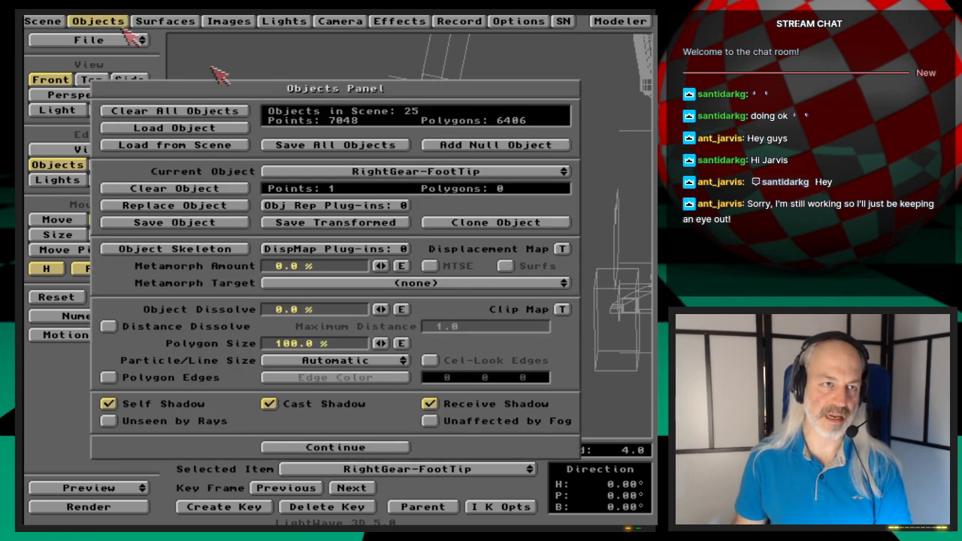
{"action": "left_click_drag", "start_coordinate": [511, 175], "coordinate": [546, 159]}
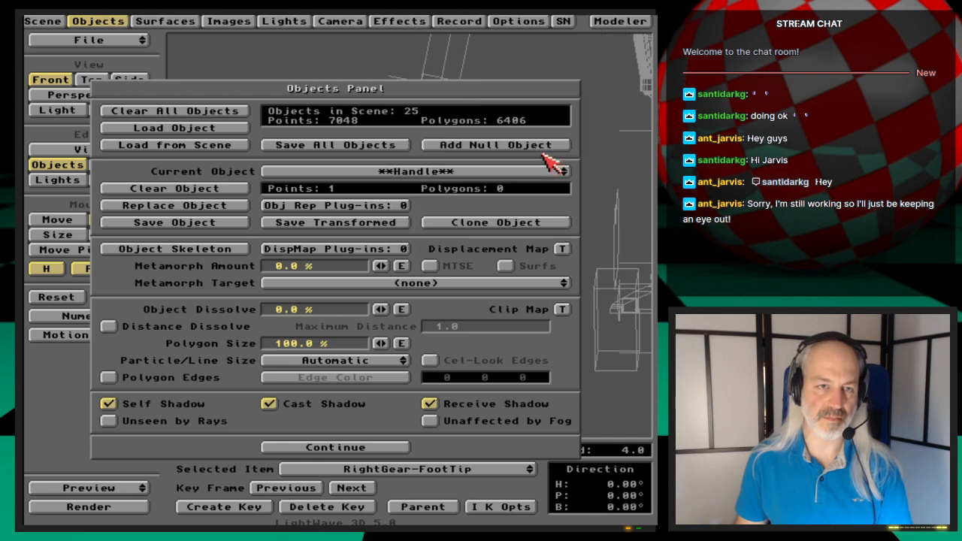
{"action": "left_click", "coordinate": [198, 223]}
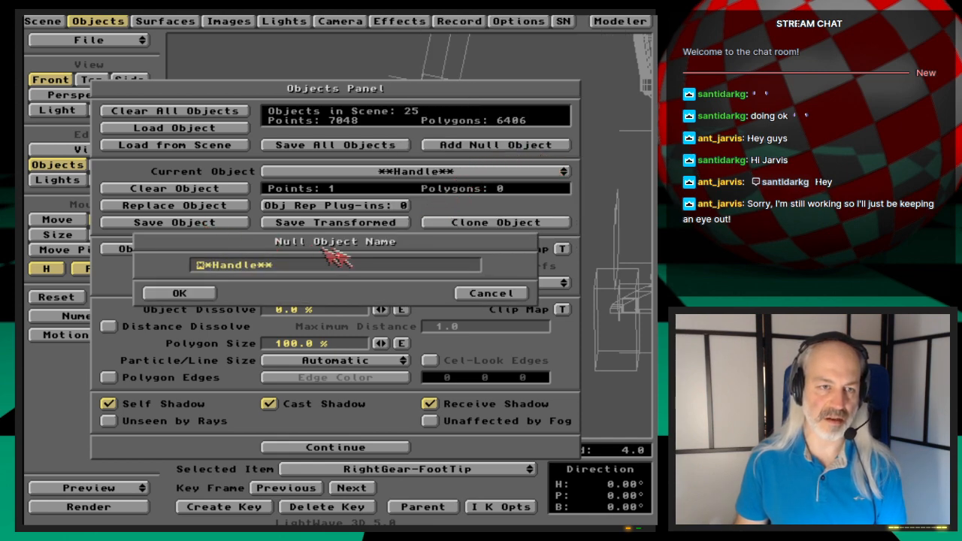
{"action": "left_click", "coordinate": [214, 266]}
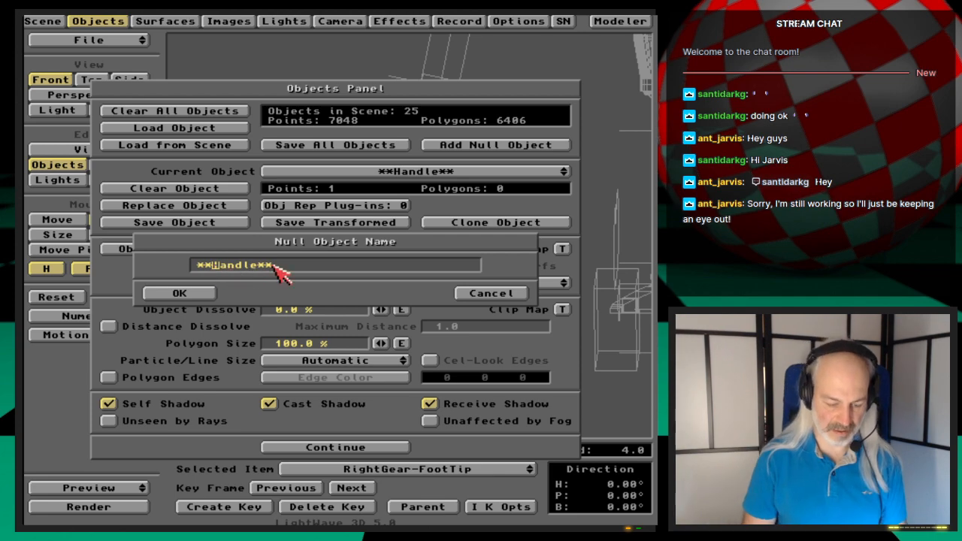
{"action": "type", "text": "FrontFoot"}
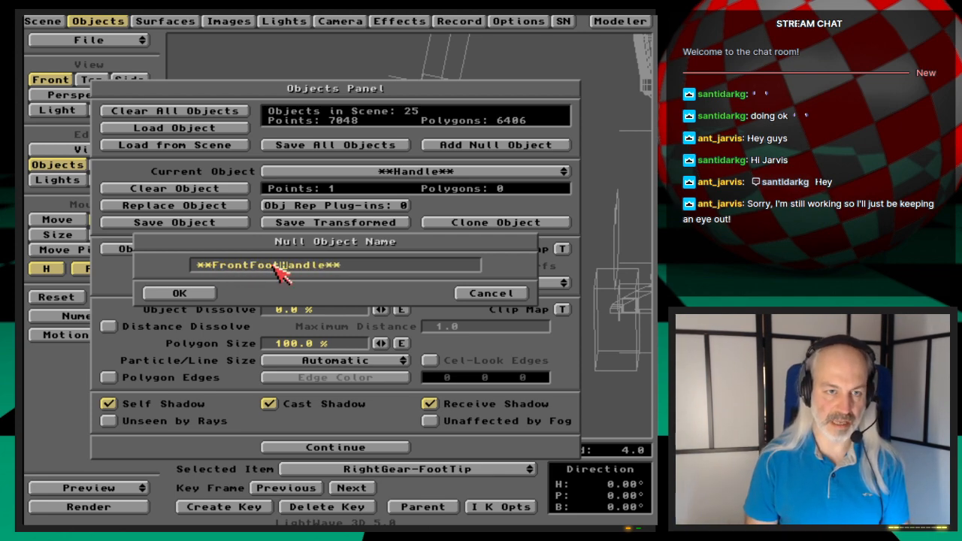
{"action": "key", "text": "Return"}
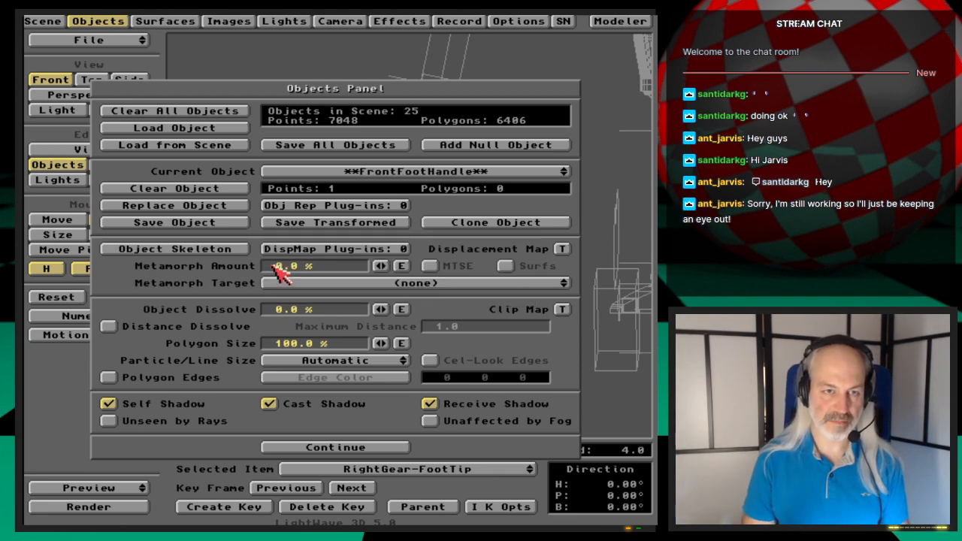
- Add a null object after RightGear-FootTip and name it **RightFootHandle**
{"action": "left_click_drag", "start_coordinate": [477, 171], "coordinate": [486, 286]}
{"action": "left_click", "coordinate": [495, 146]}
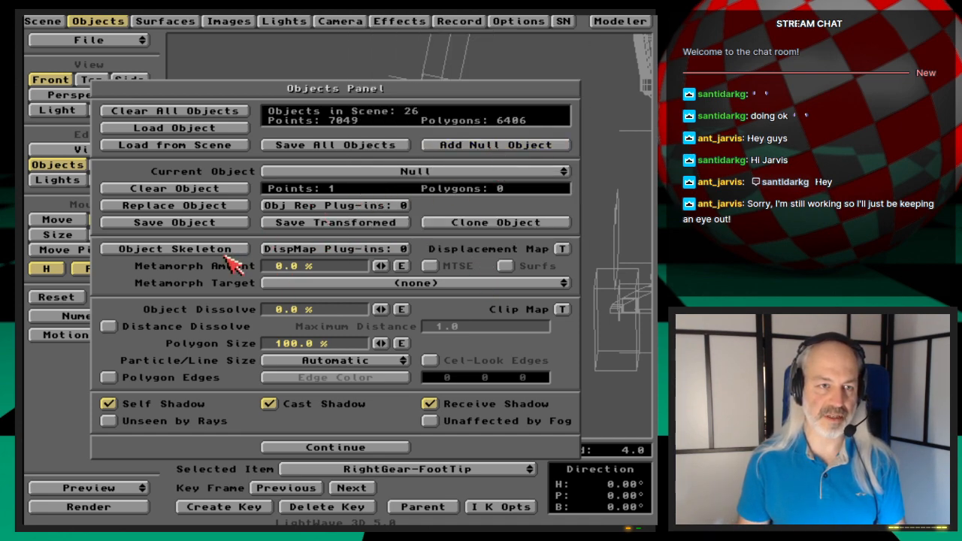
{"action": "left_click", "coordinate": [231, 225]}
{"action": "key", "text": "Delete"}
{"action": "key", "text": "Delete"}
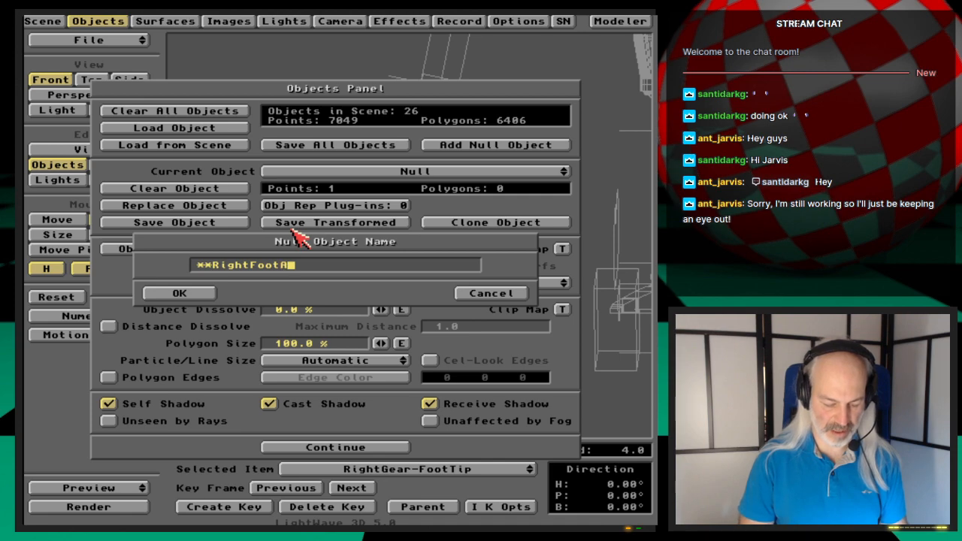
{"action": "type", "text": "**RightFootHa"}
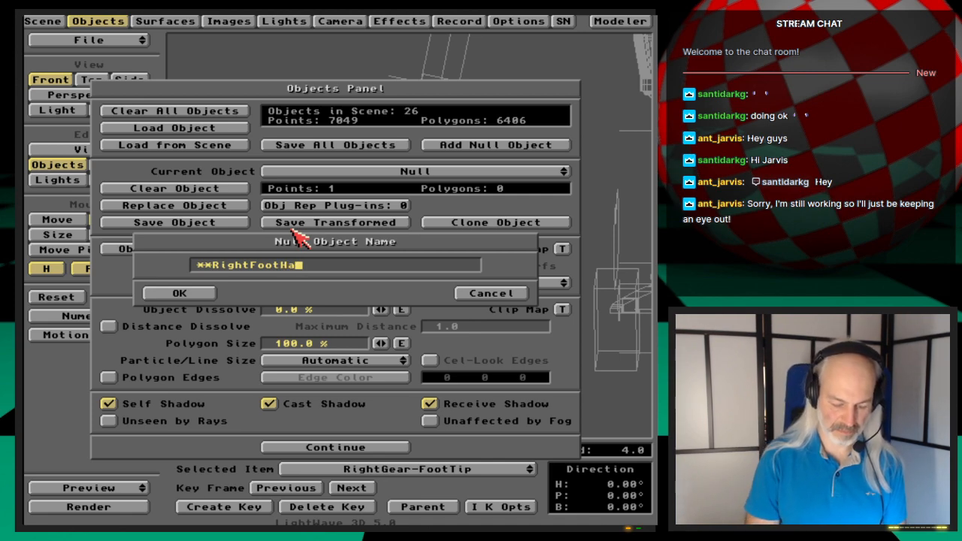
{"action": "type", "text": "**"}
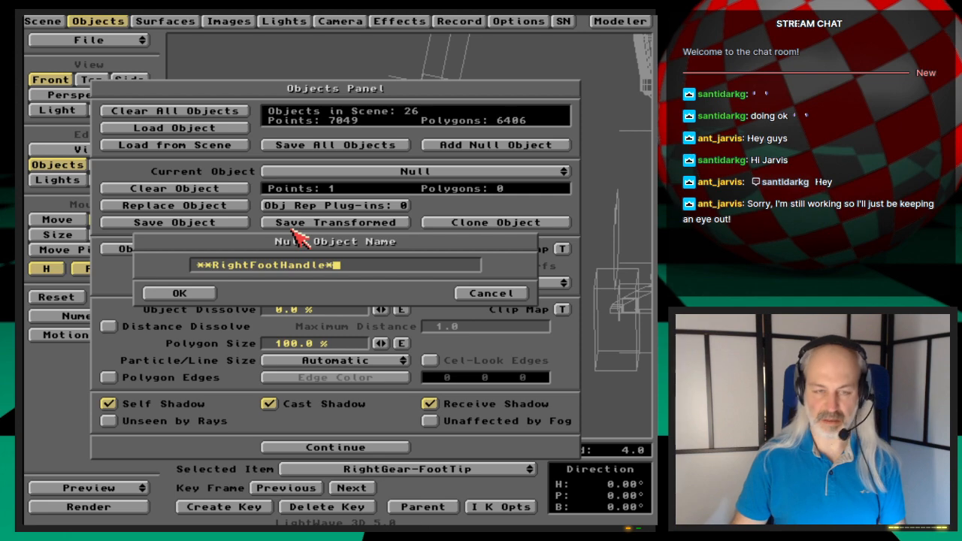
{"action": "key", "text": "Return"}
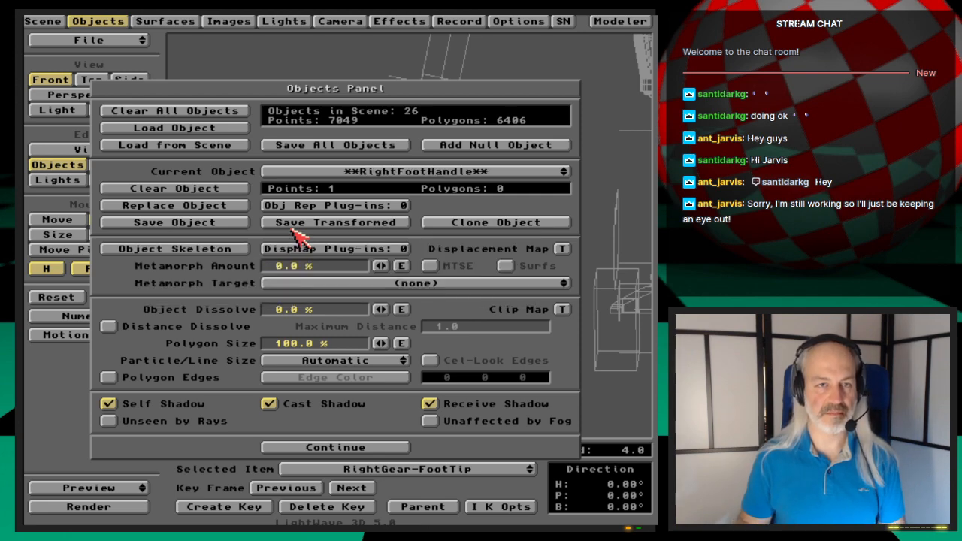
{"action": "left_click", "coordinate": [485, 172]}
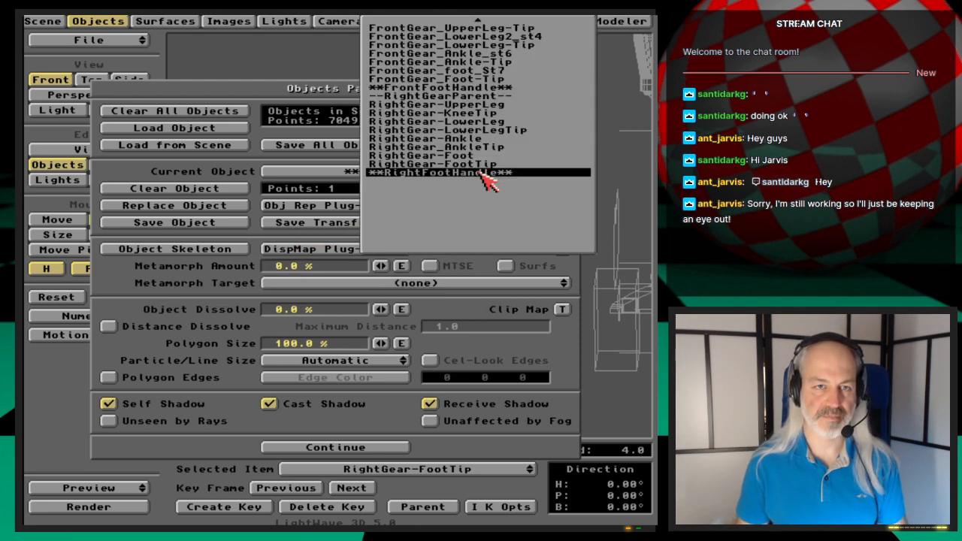
{"action": "left_click_drag", "start_coordinate": [490, 186], "coordinate": [113, 26]}
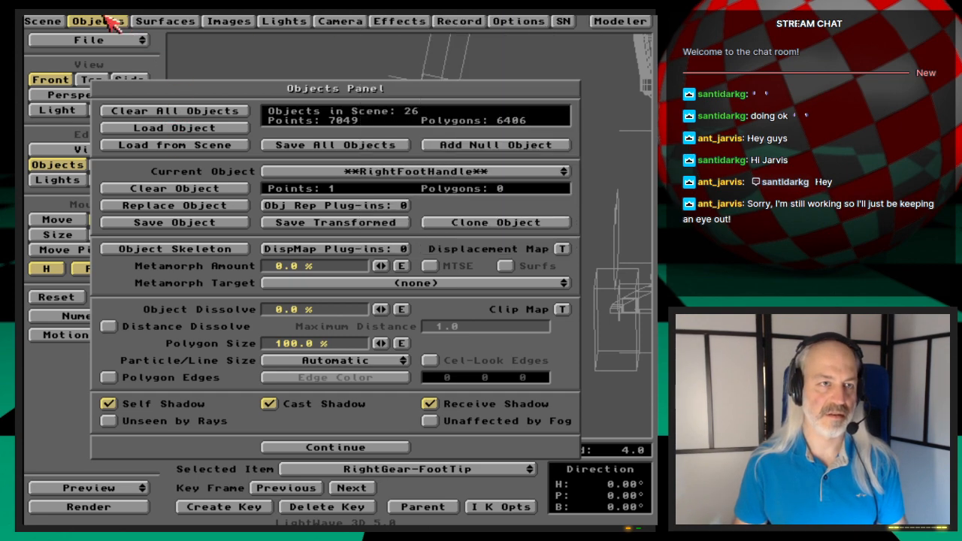
{"action": "left_click", "coordinate": [105, 22]}
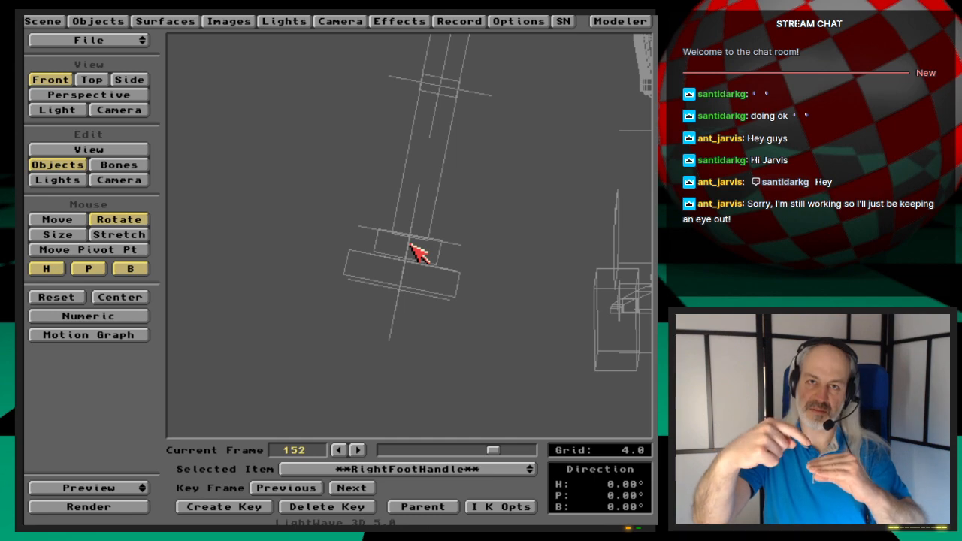
- Set **RightFootHandle** as the inverse kinematics goal object of RightGear-FootTip
{"action": "left_click", "coordinate": [500, 471]}
{"action": "left_click", "coordinate": [503, 474]}
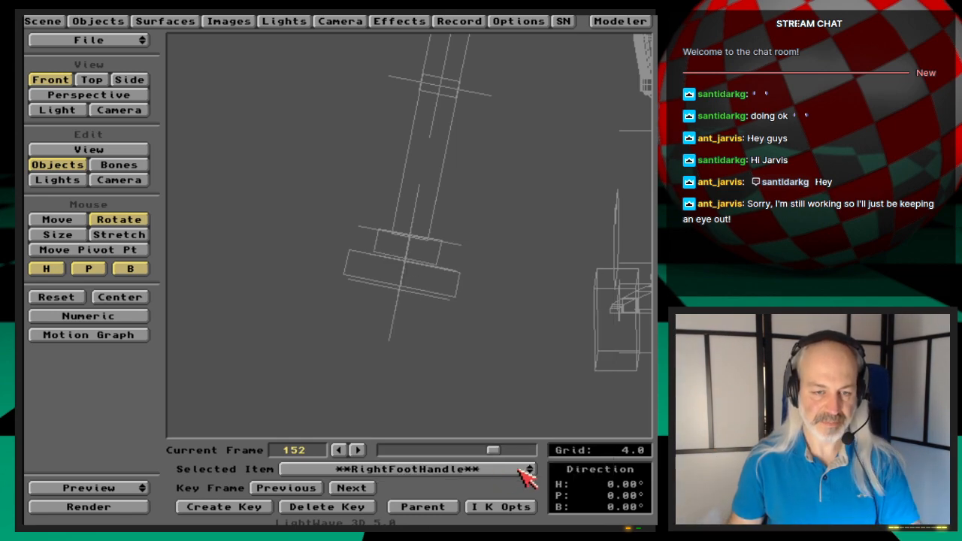
{"action": "key", "text": "Up"}
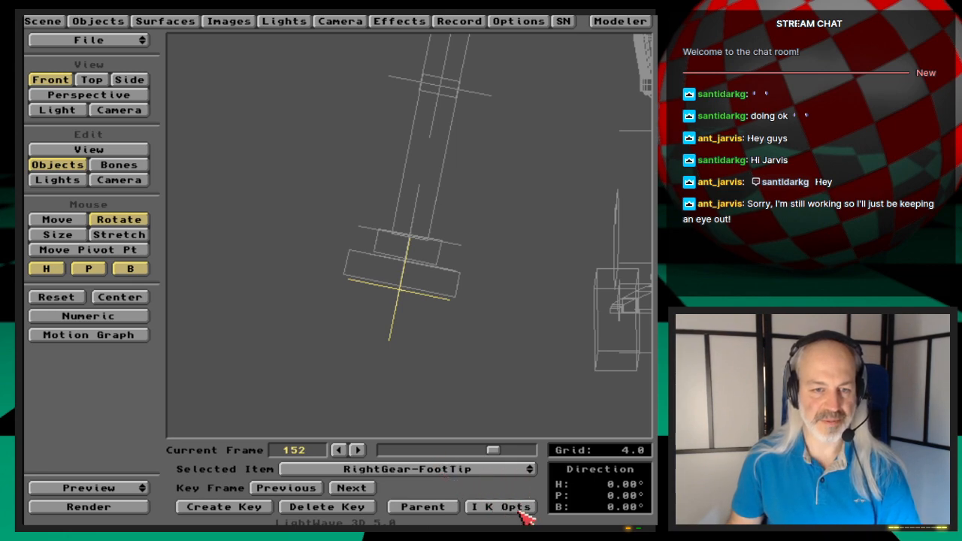
{"action": "left_click", "coordinate": [520, 509]}
{"action": "left_click", "coordinate": [447, 196]}
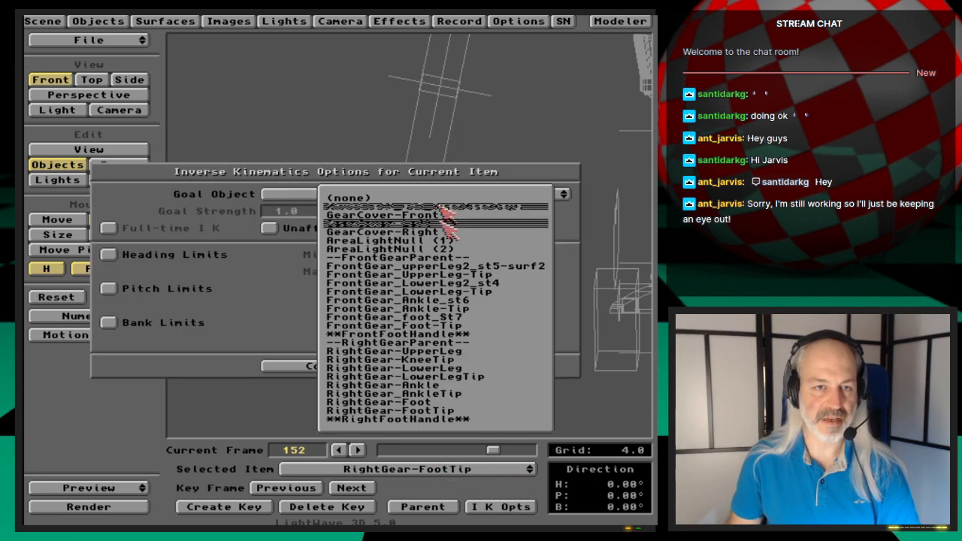
{"action": "left_click", "coordinate": [464, 421]}
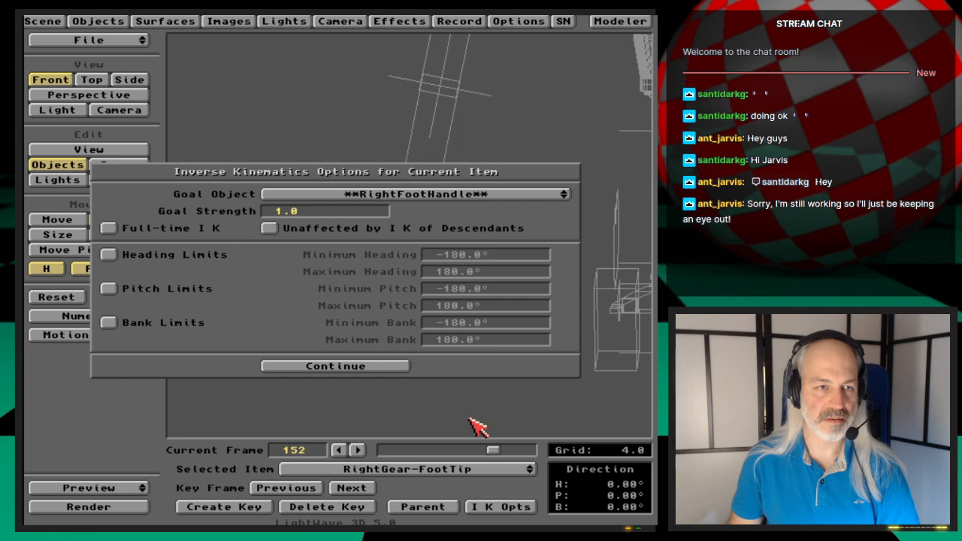
{"action": "left_click", "coordinate": [403, 366]}
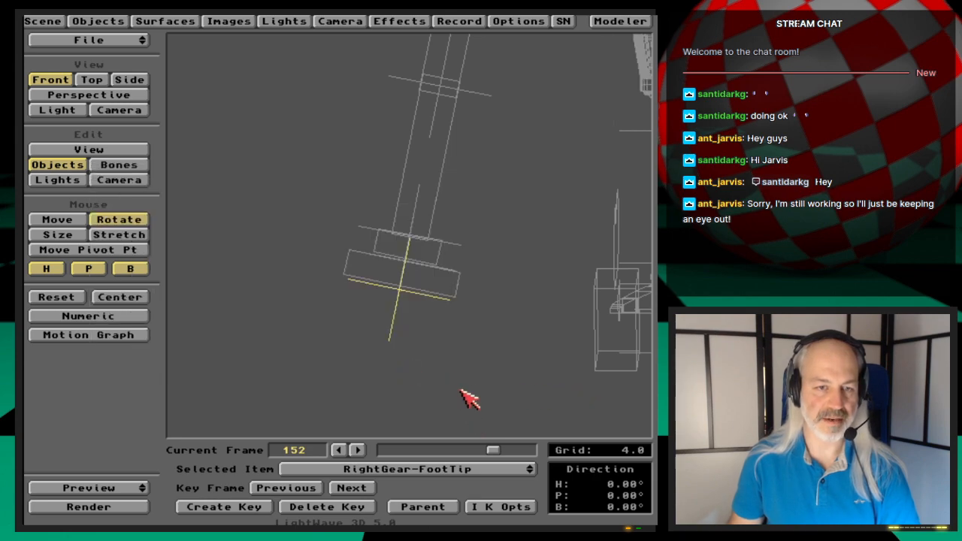
- Parent **RightFootHandle** to RightGear-LowerLeg
{"action": "left_click", "coordinate": [482, 469]}
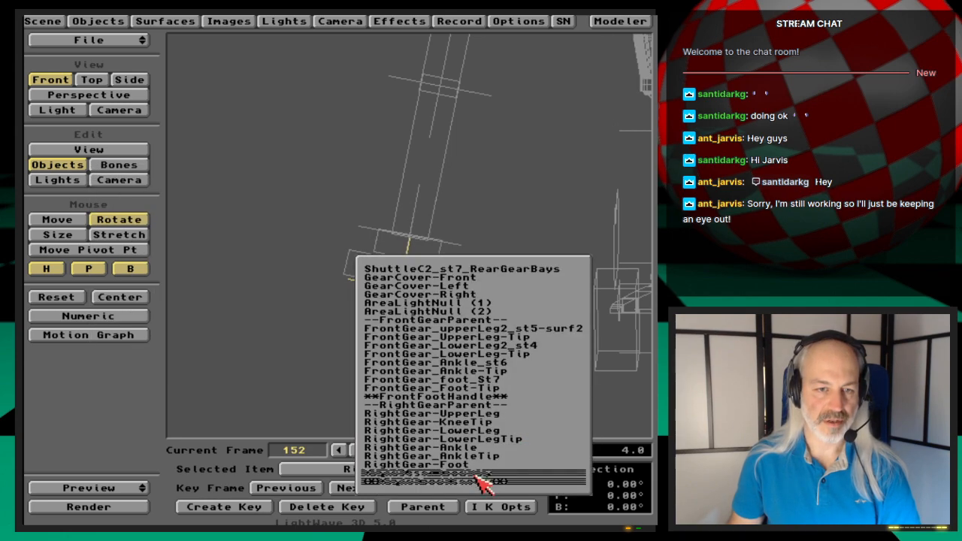
{"action": "left_click", "coordinate": [482, 485]}
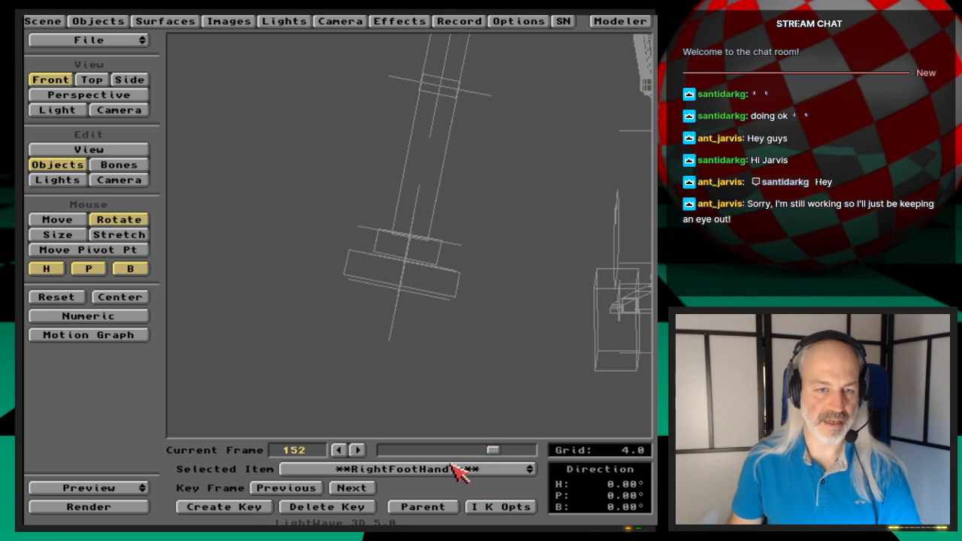
{"action": "left_click", "coordinate": [445, 505]}
{"action": "left_click", "coordinate": [455, 265]}
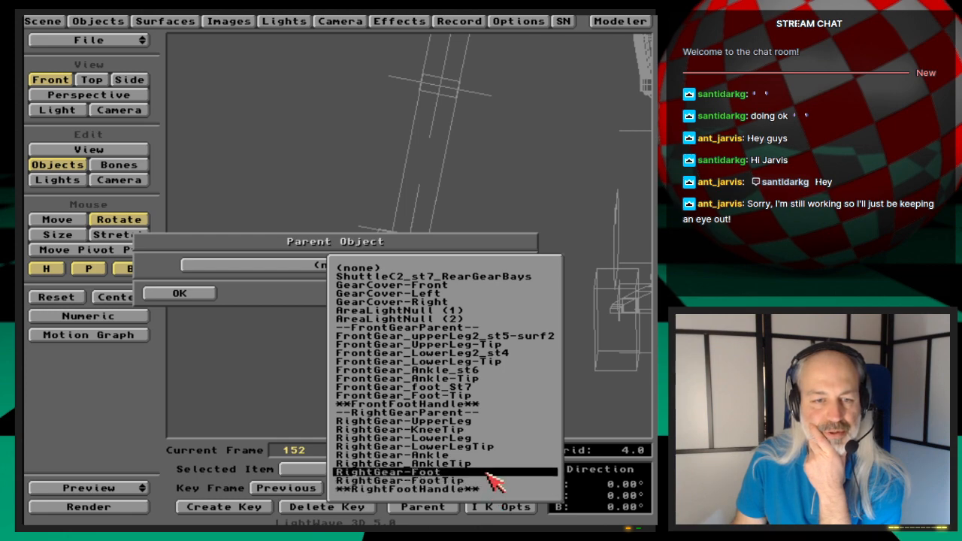
{"action": "left_click_drag", "start_coordinate": [490, 453], "coordinate": [490, 439]}
{"action": "left_click", "coordinate": [197, 294]}
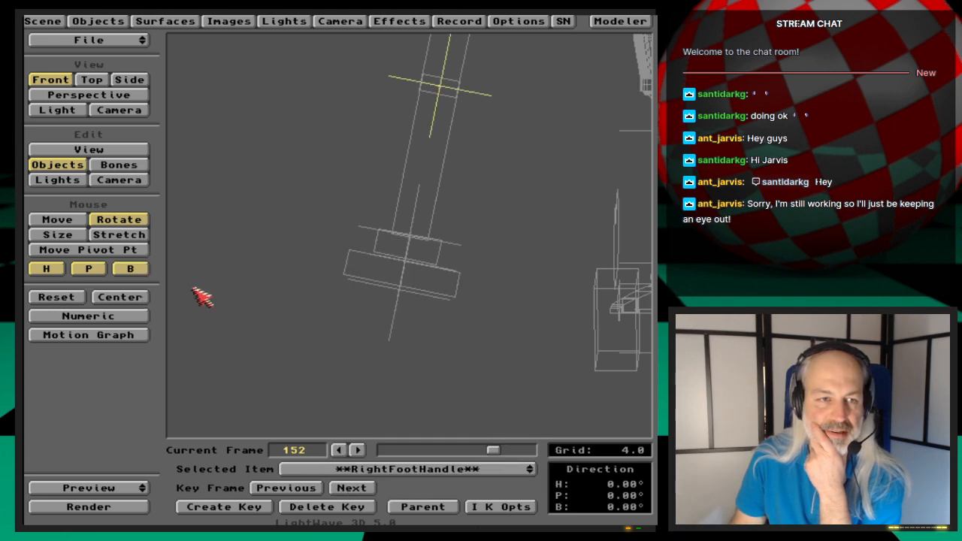
- Restrict **RightFootHandle**'s movement to the Y axis and try moving it vertically in the front view
{"action": "left_click", "coordinate": [61, 220]}
{"action": "left_click", "coordinate": [89, 269]}
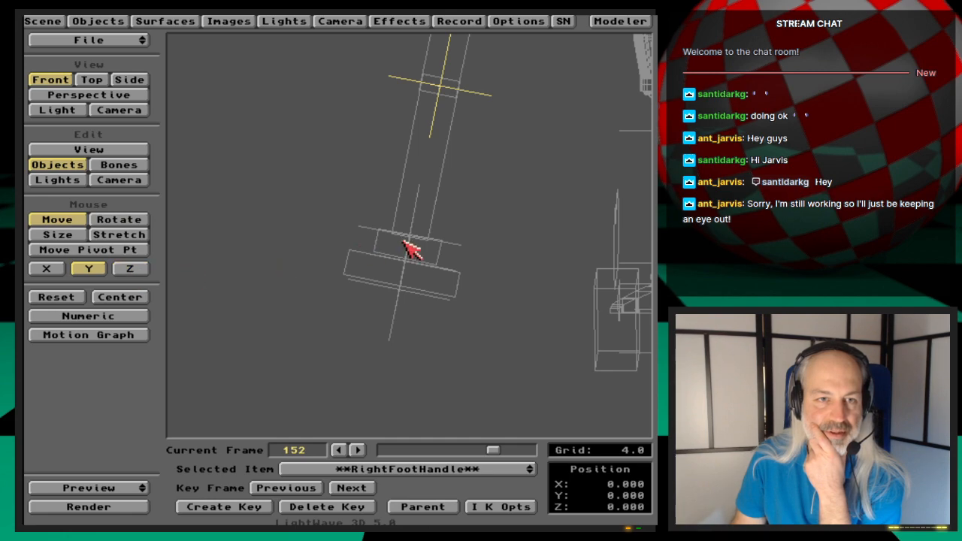
{"action": "left_click_drag", "start_coordinate": [413, 250], "coordinate": [404, 110]}
{"action": "key", "text": "Left"}
{"action": "key", "text": "Right"}
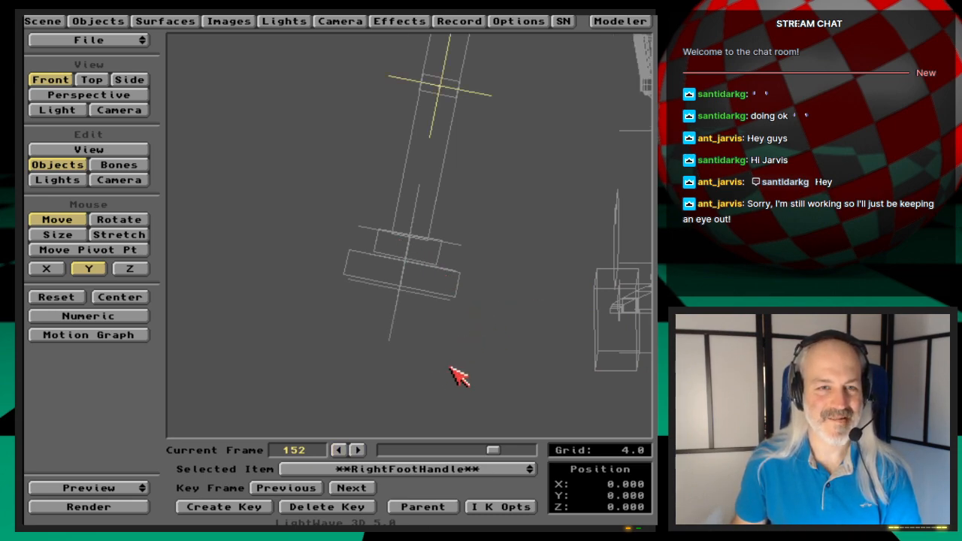
- Disable heading, pitch and bank rotation for RightGear-FootTip
{"action": "key", "text": "Up"}
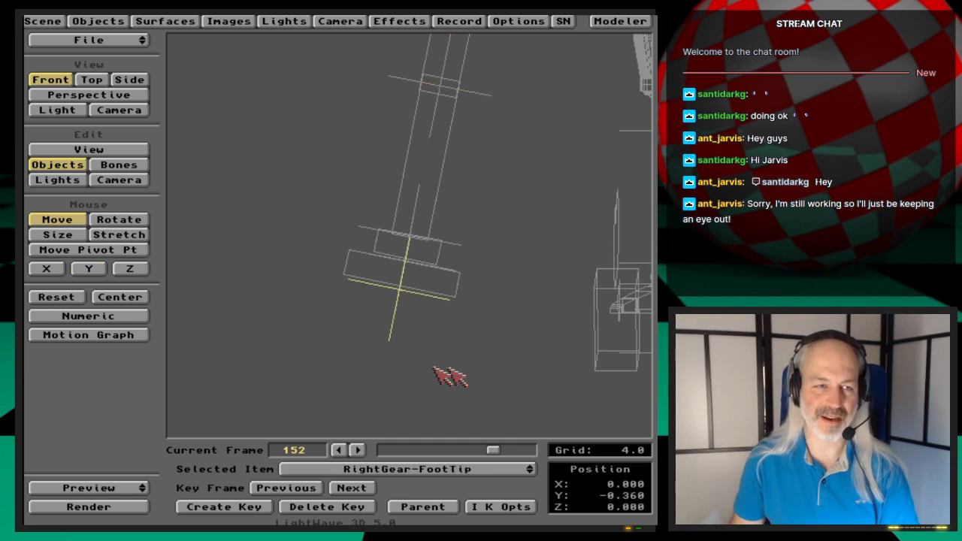
{"action": "left_click", "coordinate": [136, 225]}
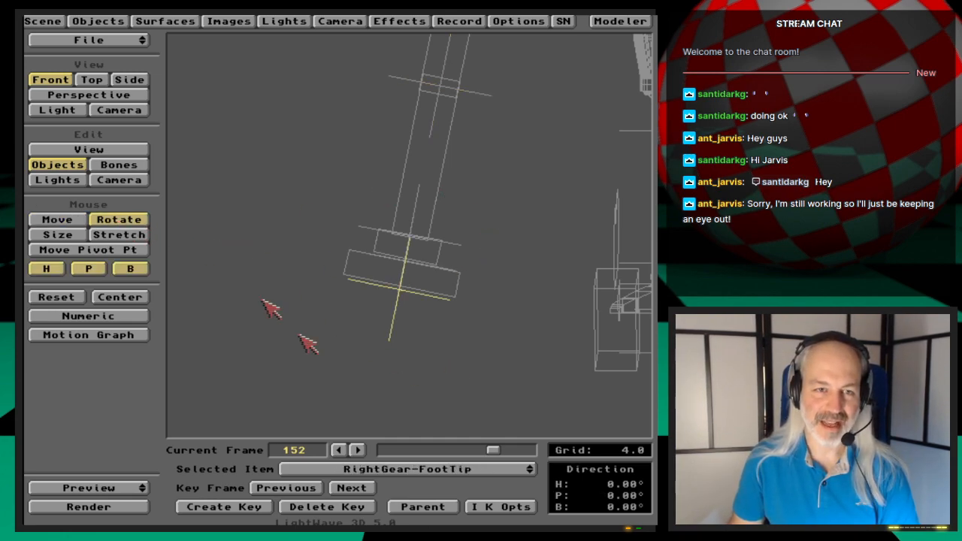
{"action": "left_click", "coordinate": [130, 268]}
{"action": "left_click", "coordinate": [88, 269]}
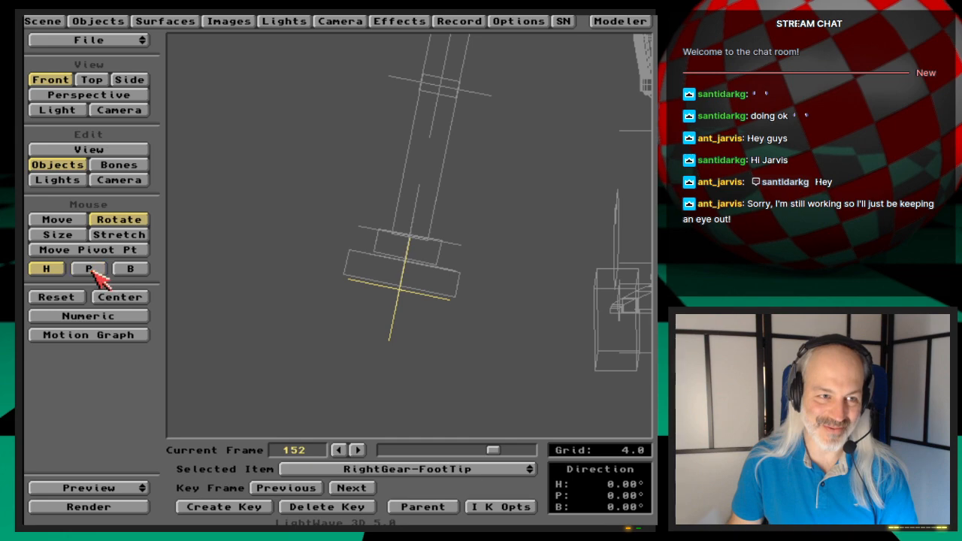
{"action": "left_click", "coordinate": [46, 269]}
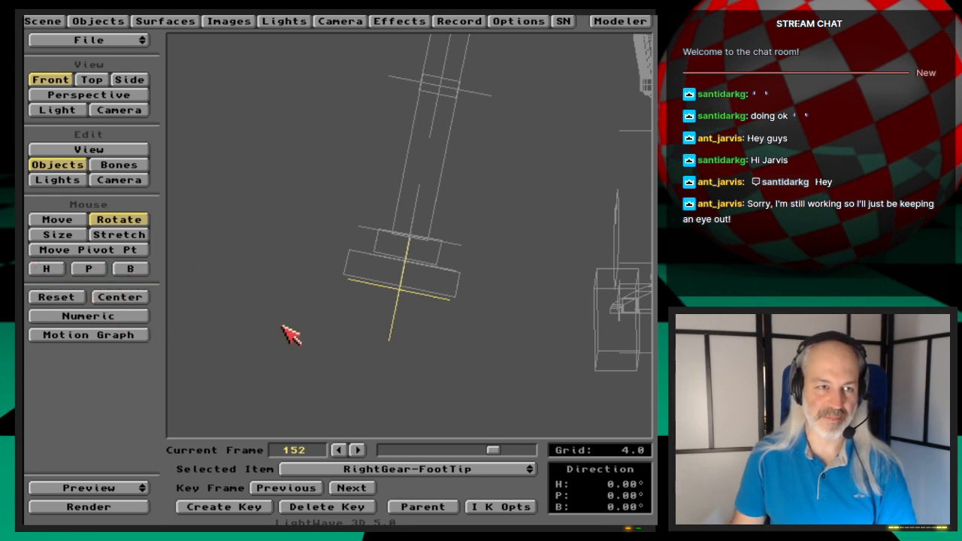
- Disable heading, pitch and bank rotation for RightGear_AnkleTip
{"action": "key", "text": "Up"}
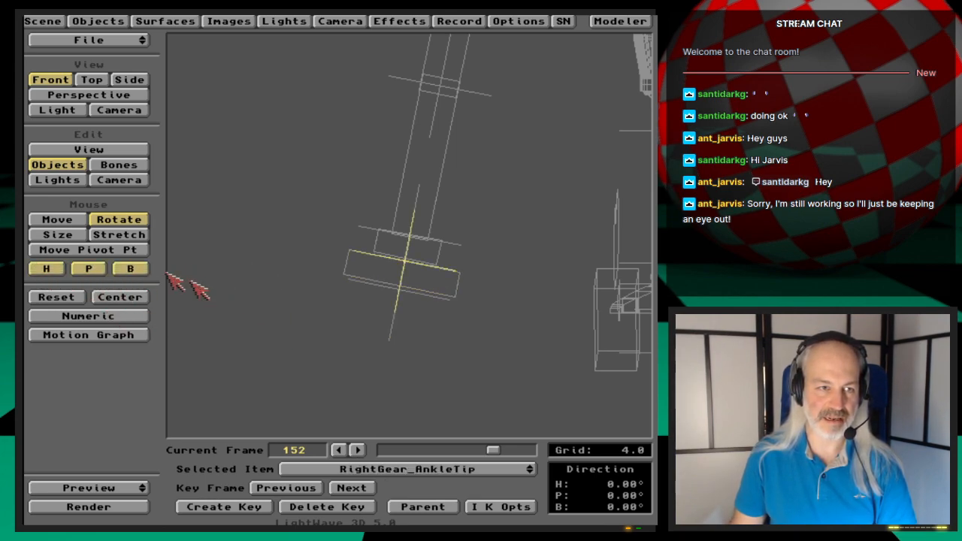
{"action": "left_click", "coordinate": [129, 270]}
{"action": "left_click", "coordinate": [90, 272]}
{"action": "left_click", "coordinate": [63, 271]}
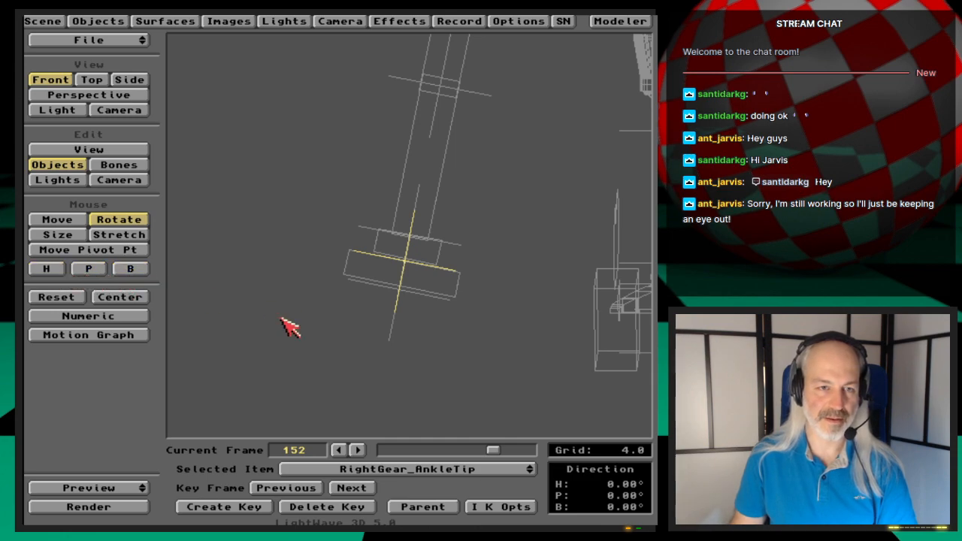
- Check the enabled rotation axes of the right gear's items between RightGear-KneeTip and RightGear-FootTip
{"action": "key", "text": "Up"}
{"action": "key", "text": "Up"}
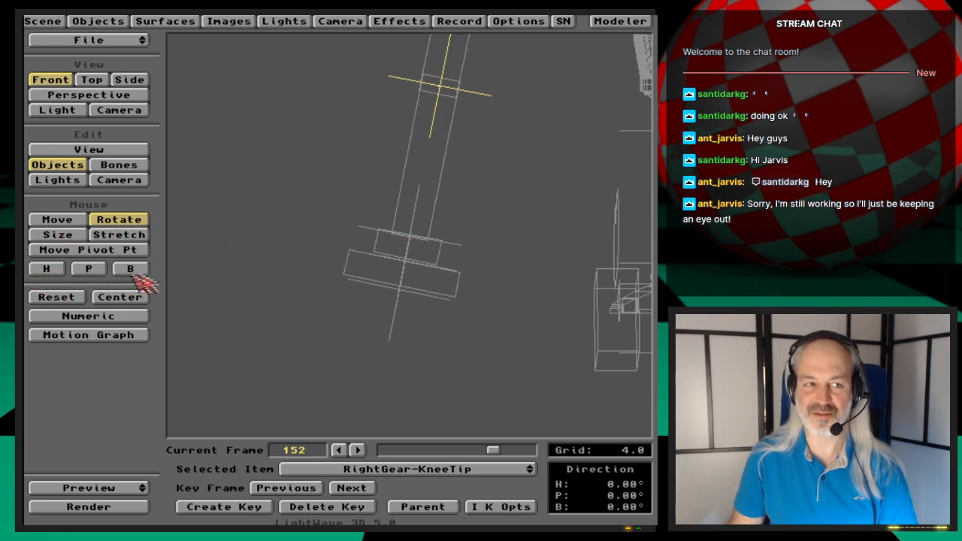
{"action": "key", "text": "Down"}
{"action": "key", "text": "Down"}
{"action": "key", "text": "Down"}
{"action": "key", "text": "Down"}
{"action": "key", "text": "Down"}
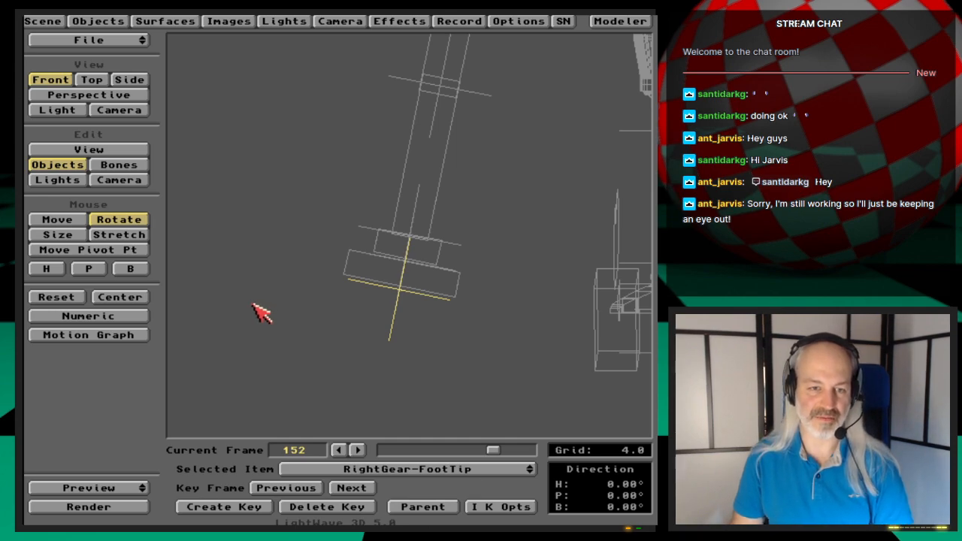
- Test the right gear's inverse kinematics by moving **RightFootHandle** along the Y axis to about 0.840
{"action": "key", "text": "Down"}
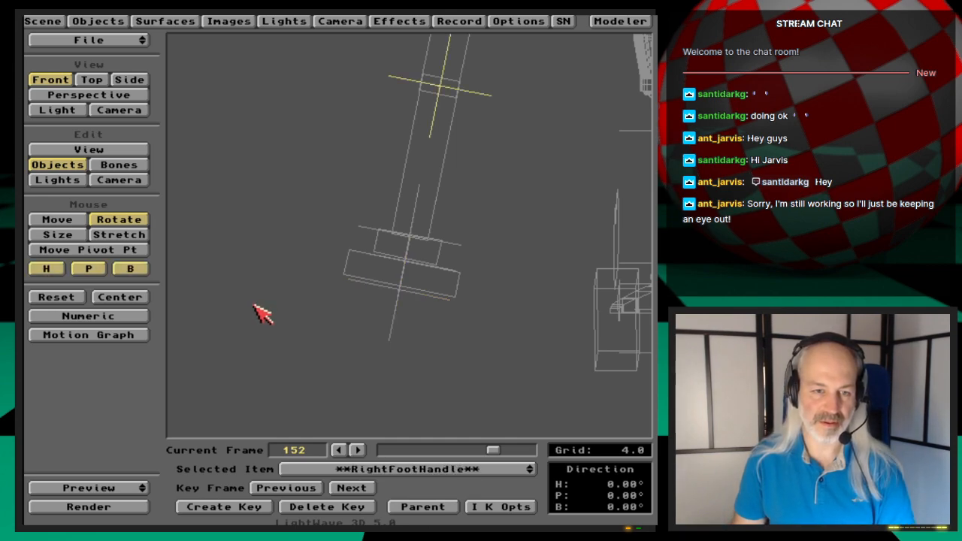
{"action": "left_click", "coordinate": [68, 219]}
{"action": "left_click_drag", "start_coordinate": [263, 248], "coordinate": [264, 300]}
{"action": "key", "text": "Left"}
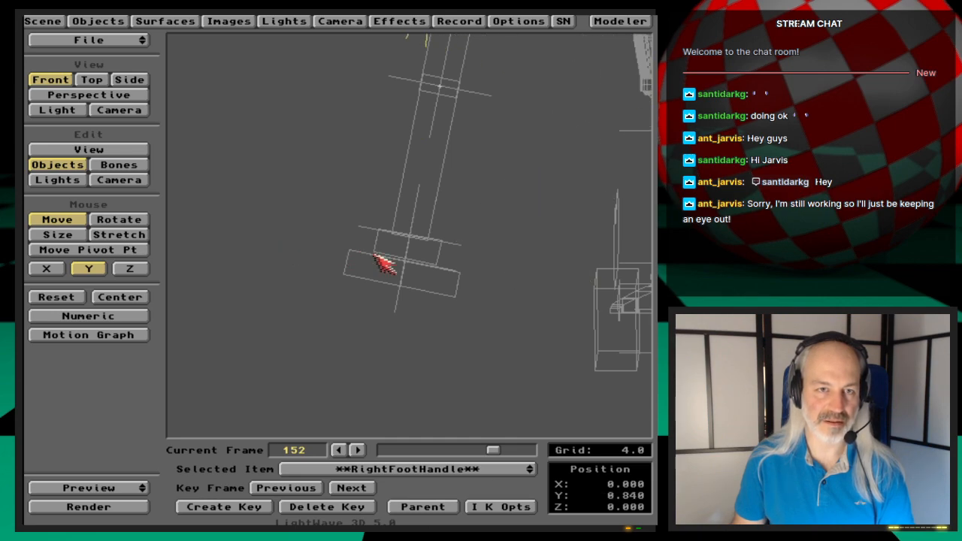
- Test the right gear's inverse kinematics by moving **RightFootHandle** along the Y axis to about -2.160, then restore its position
{"action": "key", "text": "Right"}
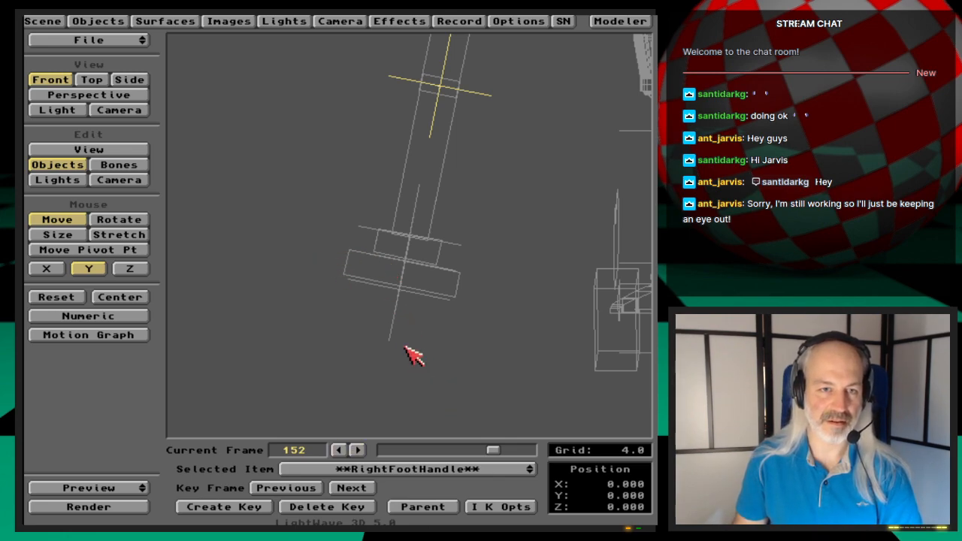
{"action": "left_click_drag", "start_coordinate": [415, 352], "coordinate": [414, 412]}
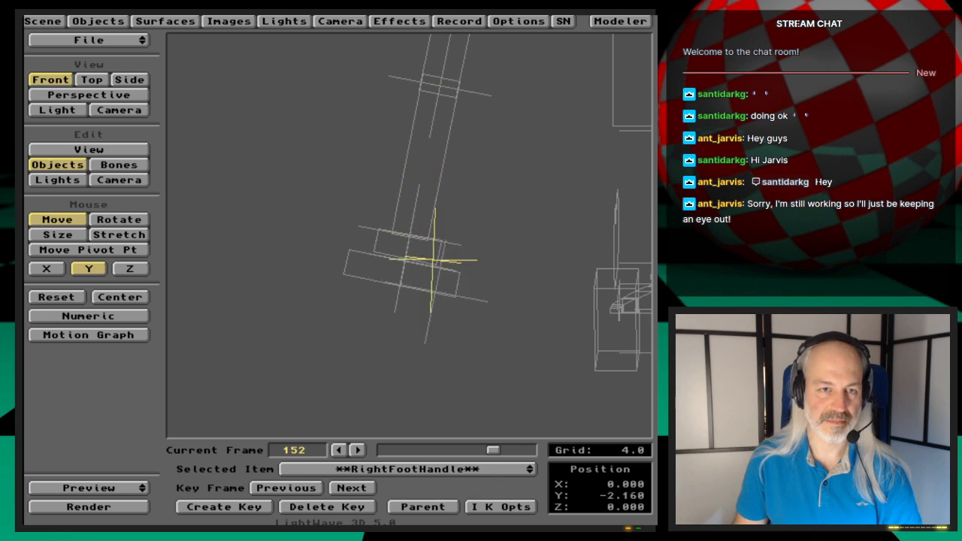
{"action": "key", "text": "Right"}
{"action": "key", "text": "Left"}
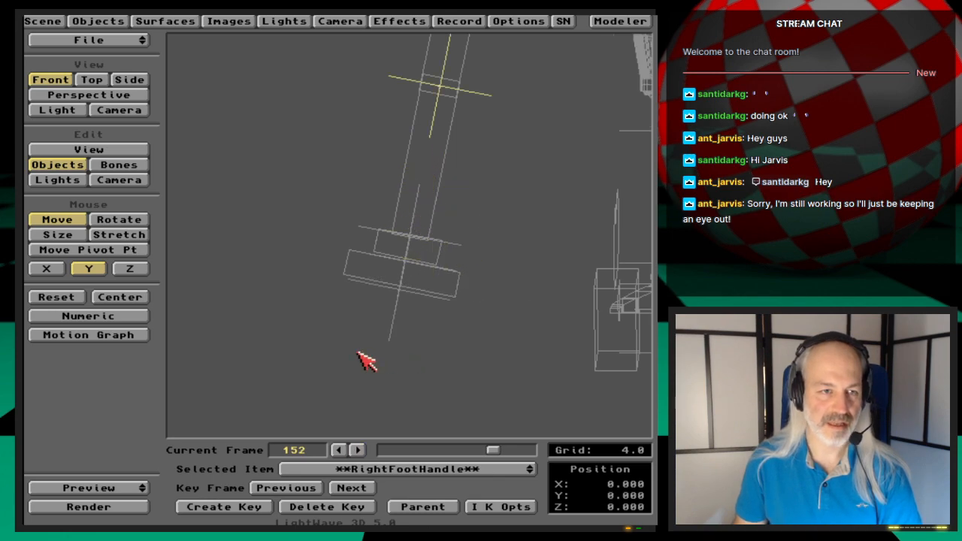
- Set the IK goal object of RightGear-FootTip to (none)
{"action": "left_click", "coordinate": [494, 467]}
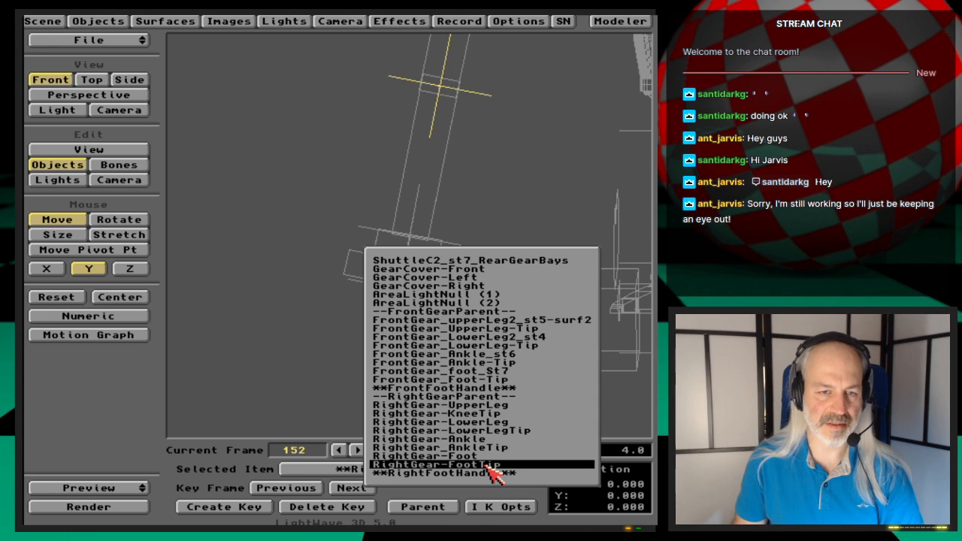
{"action": "left_click", "coordinate": [487, 465]}
{"action": "left_click", "coordinate": [498, 507]}
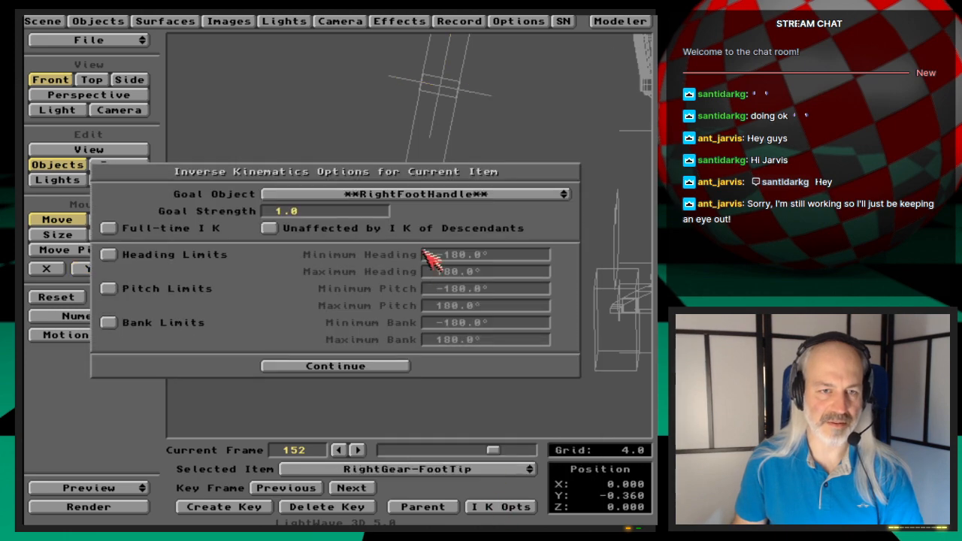
{"action": "left_click", "coordinate": [385, 196]}
{"action": "left_click", "coordinate": [384, 197]}
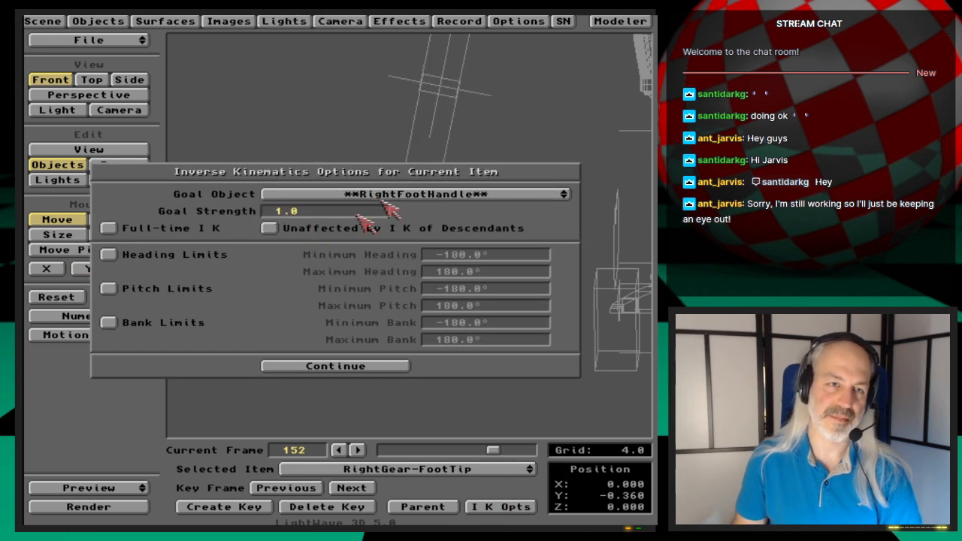
{"action": "left_click", "coordinate": [399, 197]}
{"action": "left_click_drag", "start_coordinate": [395, 196], "coordinate": [408, 36]}
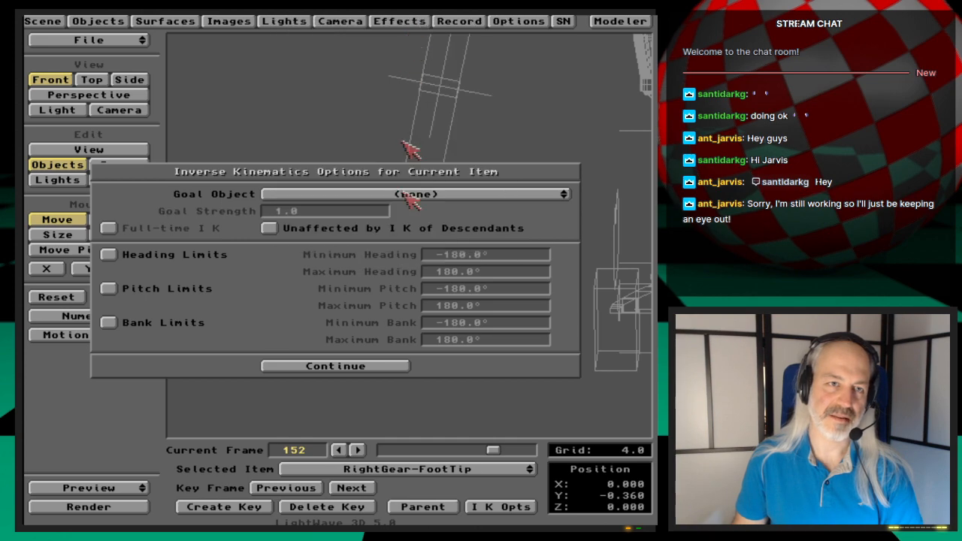
{"action": "left_click", "coordinate": [383, 366]}
- Move **RightFootHandle** along the Y axis to about -3.280, below the foot, and create a motion key for the selected item
{"action": "key", "text": "Right"}
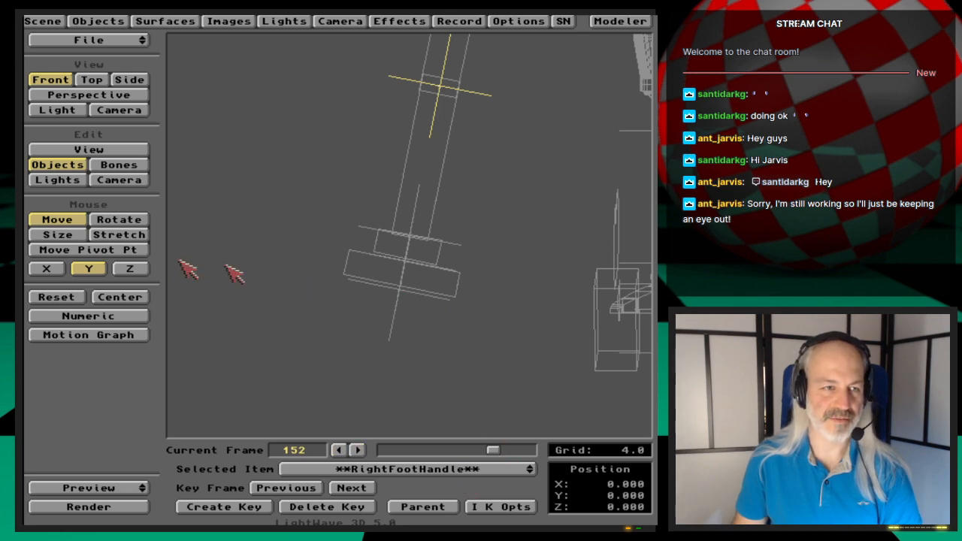
{"action": "left_click_drag", "start_coordinate": [401, 267], "coordinate": [401, 516]}
{"action": "left_click_drag", "start_coordinate": [391, 328], "coordinate": [392, 348]}
{"action": "key", "text": "Return"}
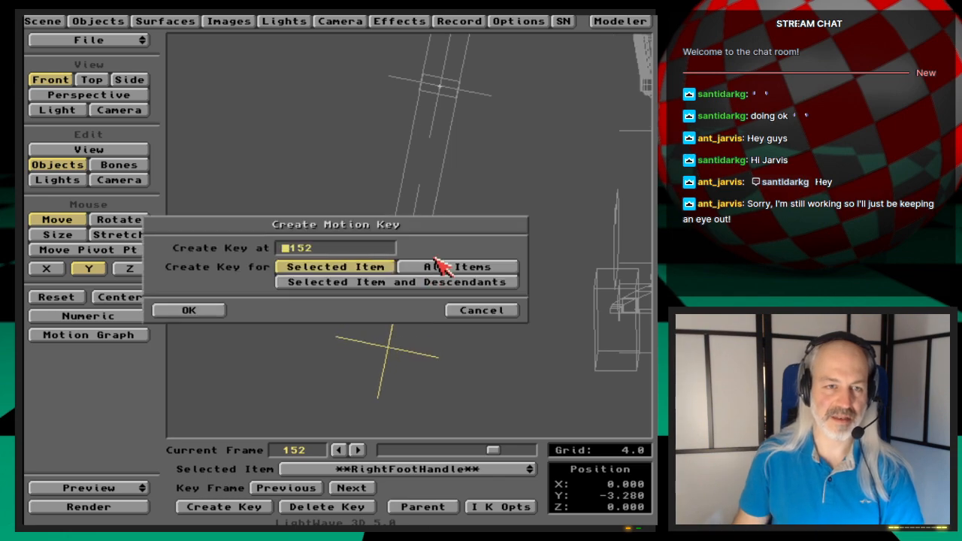
{"action": "key", "text": "Return"}
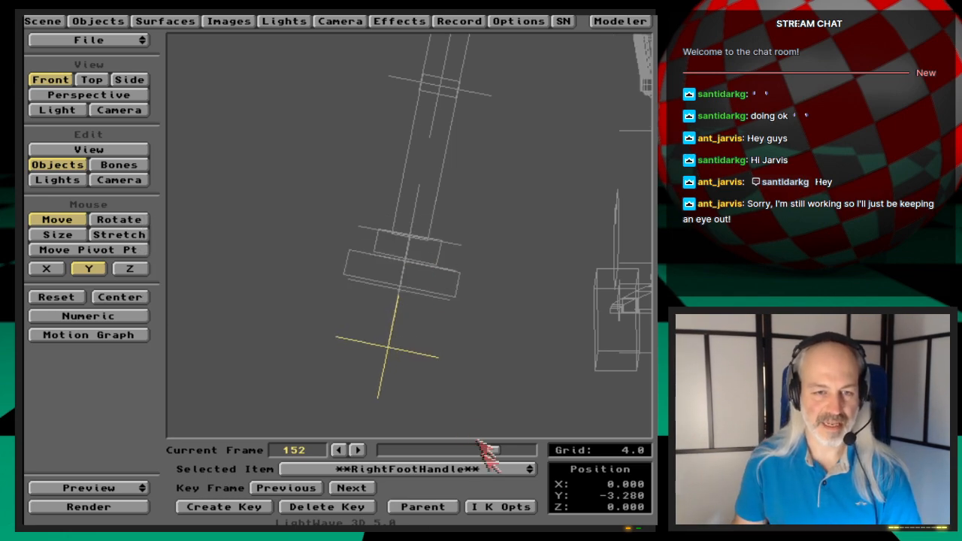
- Assign **RightFootHandle** as the IK goal object of RightGear-FootTip
{"action": "key", "text": "Up"}
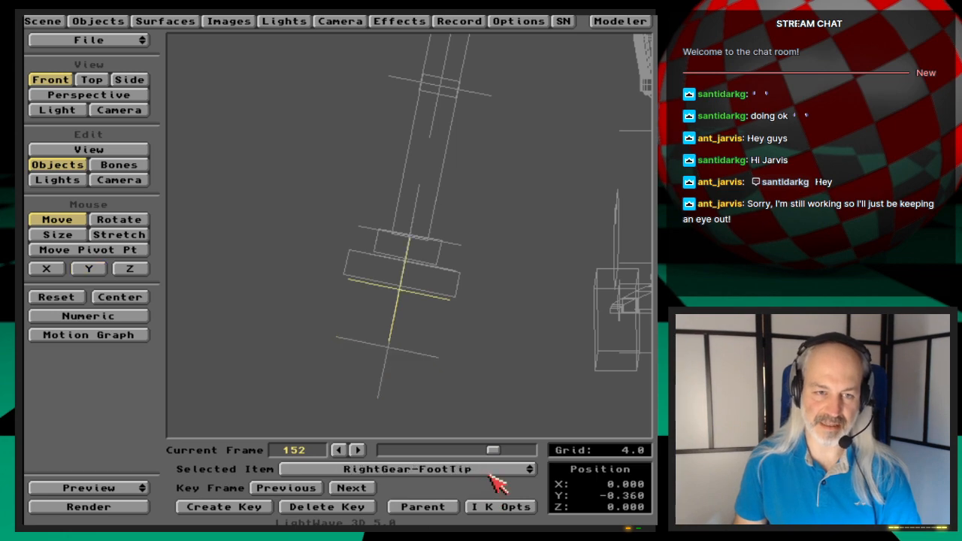
{"action": "left_click", "coordinate": [521, 509]}
{"action": "left_click_drag", "start_coordinate": [458, 200], "coordinate": [464, 418]}
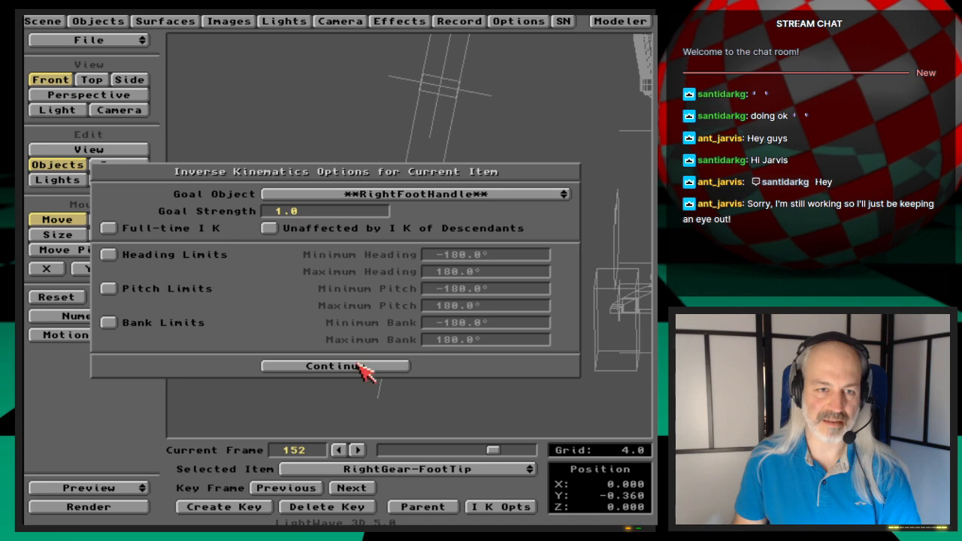
{"action": "left_click", "coordinate": [360, 367]}
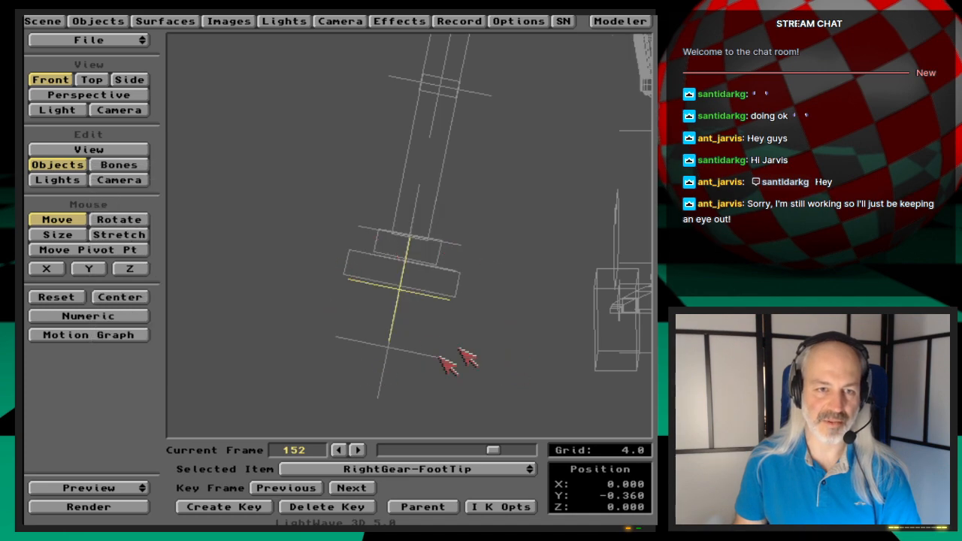
- Test the reassigned goal by moving **RightFootHandle** along the Y axis and restoring its keyed position
{"action": "key", "text": "Down"}
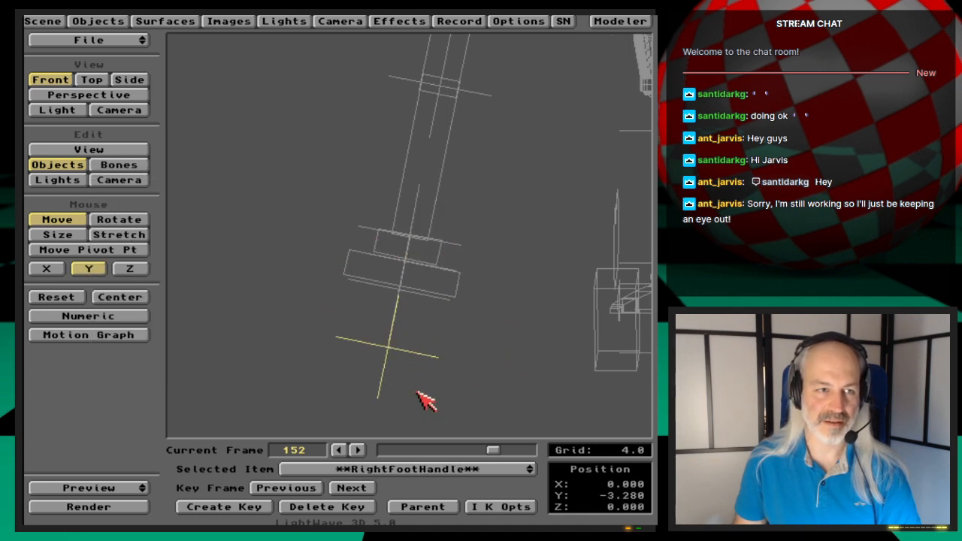
{"action": "left_click_drag", "start_coordinate": [427, 402], "coordinate": [426, 408]}
{"action": "key", "text": "Left"}
{"action": "key", "text": "Right"}
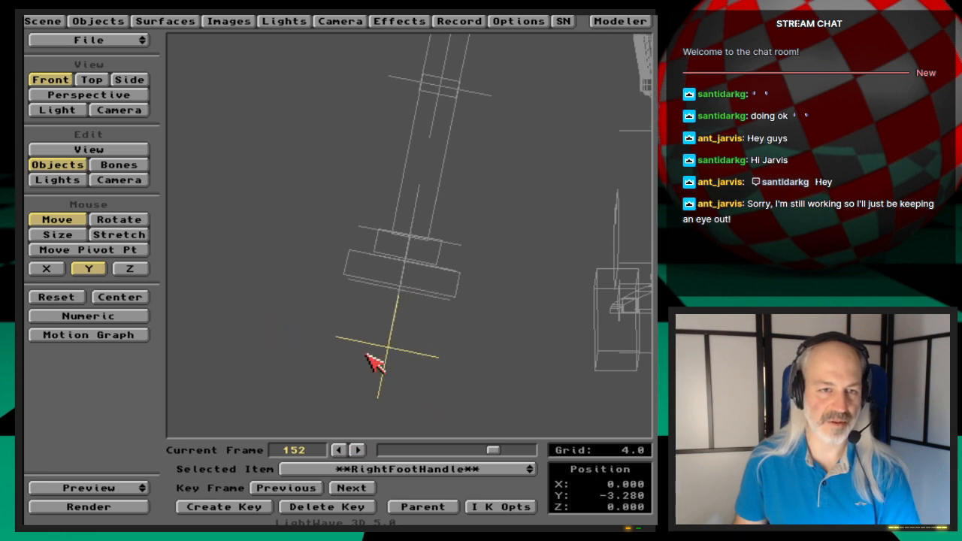
- Restrict **RightFootHandle** movement to the X and Z axes and test the inverse kinematics by moving it along X
{"action": "left_click", "coordinate": [101, 272]}
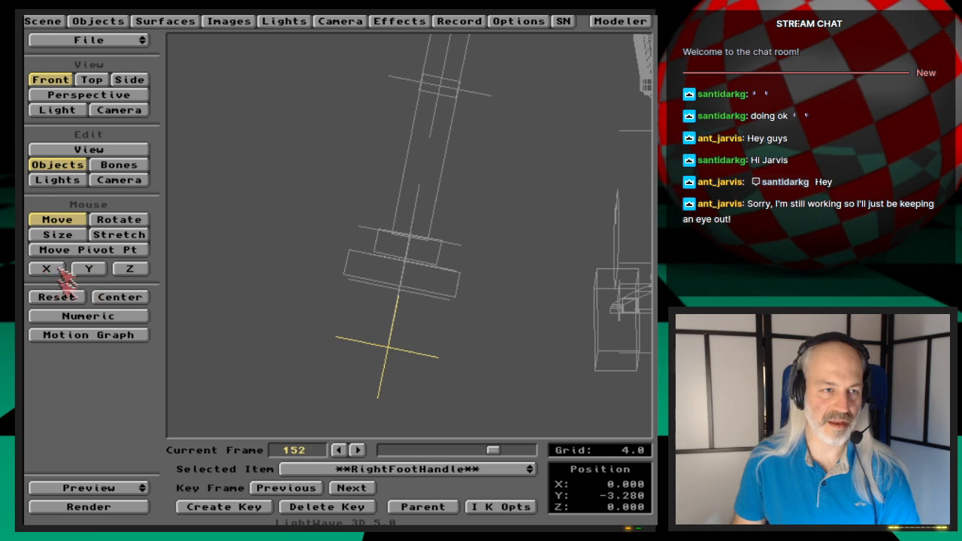
{"action": "left_click", "coordinate": [129, 268]}
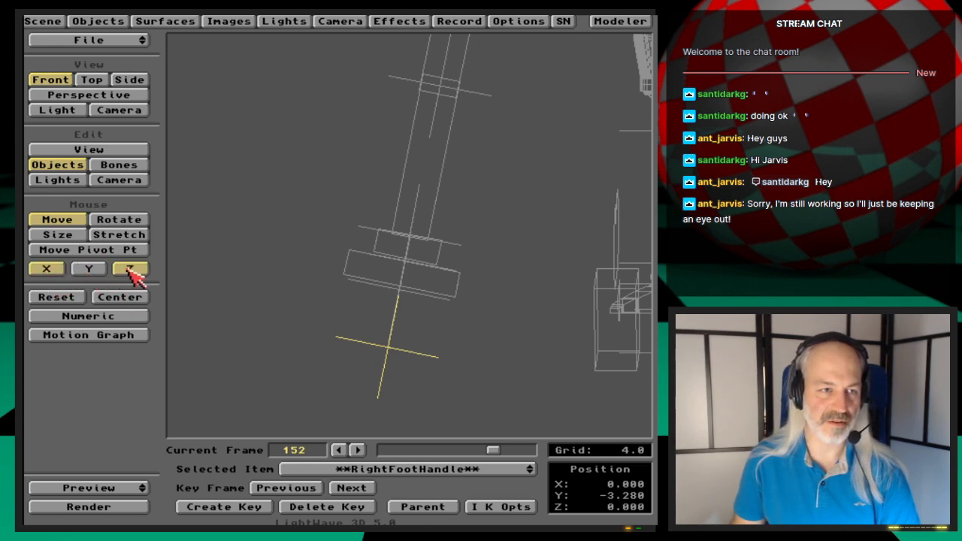
{"action": "mouse_move", "coordinate": [325, 298]}
{"action": "left_mouse_down"}
{"action": "mouse_move", "coordinate": [335, 294]}
{"action": "mouse_move", "coordinate": [270, 290]}
{"action": "mouse_move", "coordinate": [340, 290]}
{"action": "left_mouse_up"}
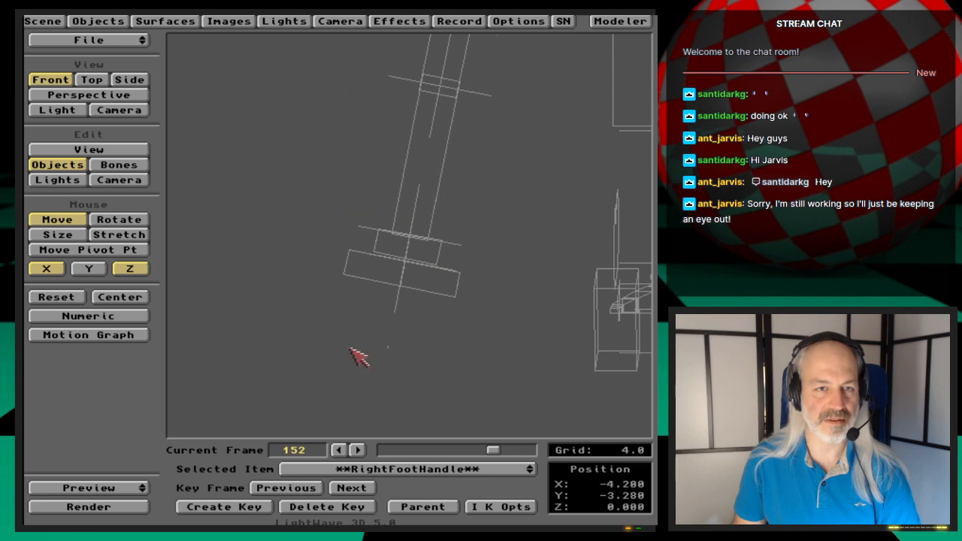
{"action": "key", "text": "r"}
- Review the movement axes and inverse kinematics options of RightGear-FootTip
{"action": "left_click", "coordinate": [462, 470]}
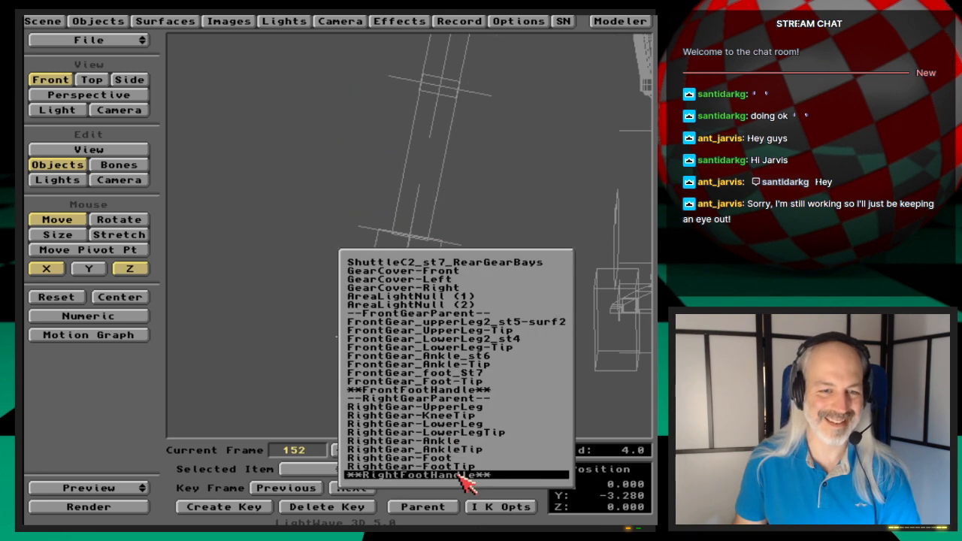
{"action": "left_click", "coordinate": [459, 466]}
{"action": "left_click", "coordinate": [123, 220]}
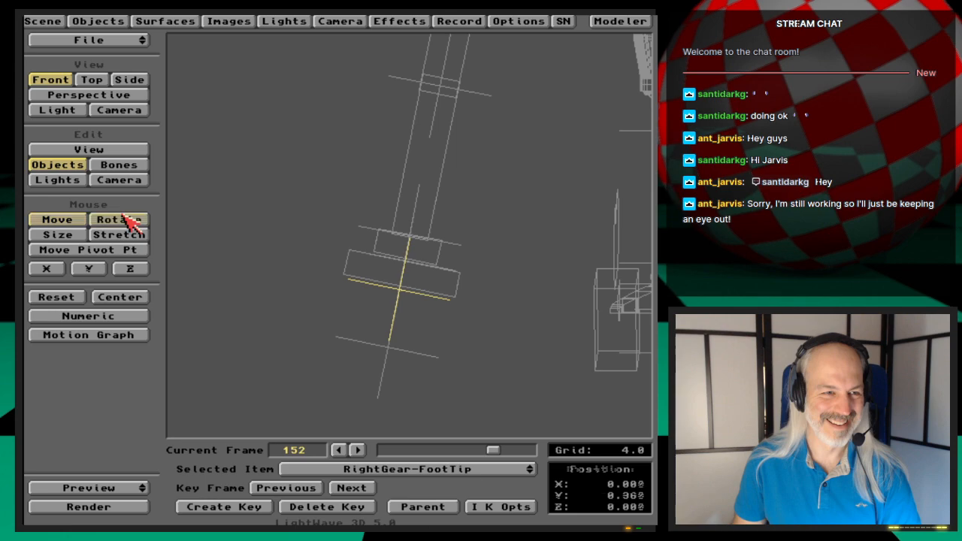
{"action": "left_click", "coordinate": [64, 220]}
{"action": "key", "text": "Up"}
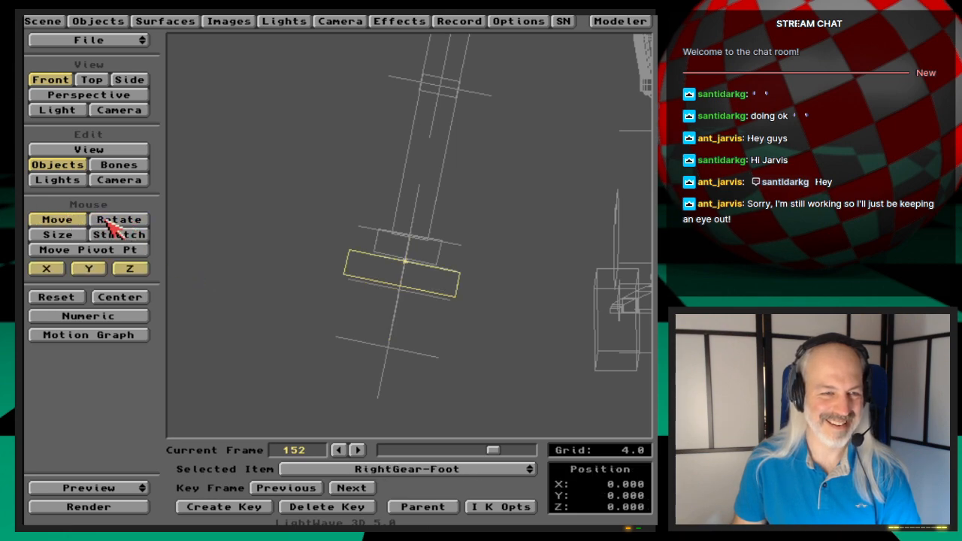
{"action": "key", "text": "Down"}
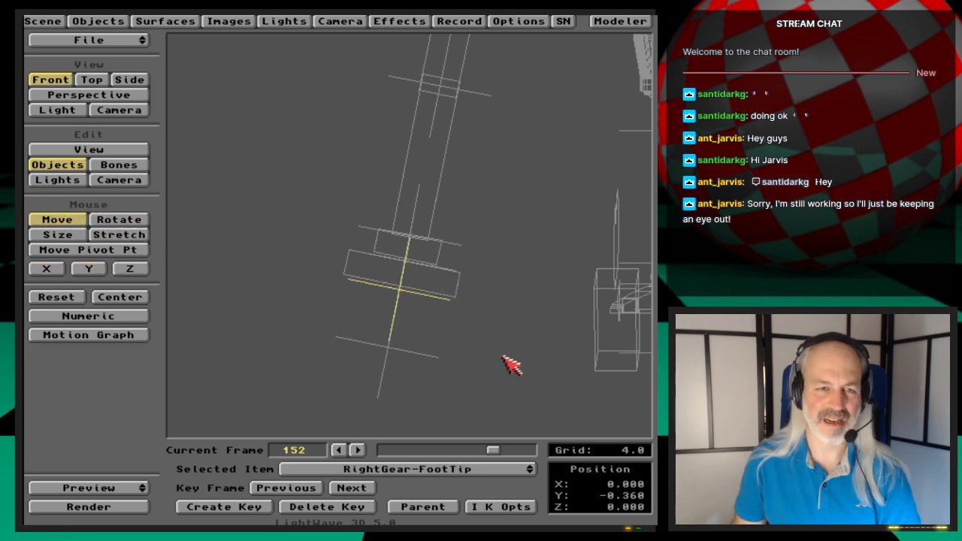
{"action": "left_click", "coordinate": [502, 507]}
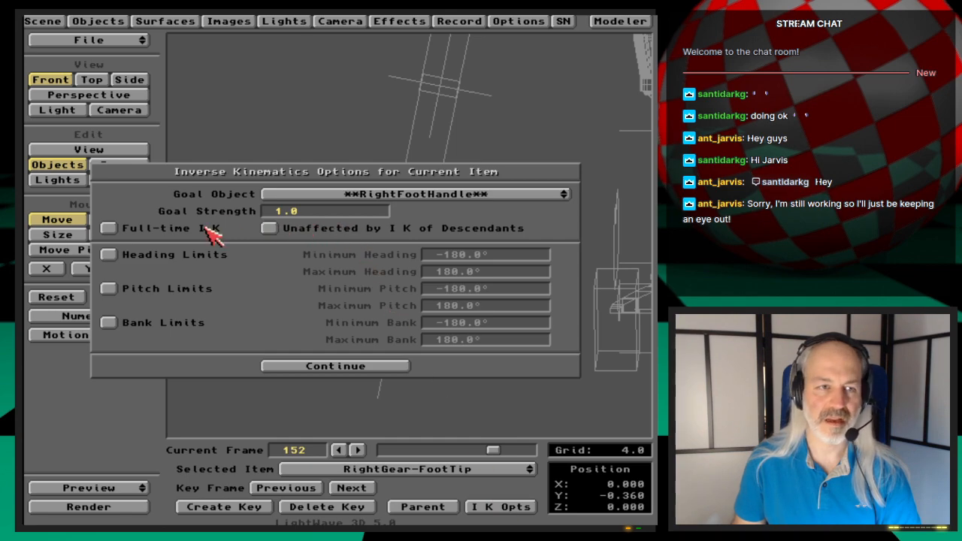
{"action": "left_click", "coordinate": [394, 368]}
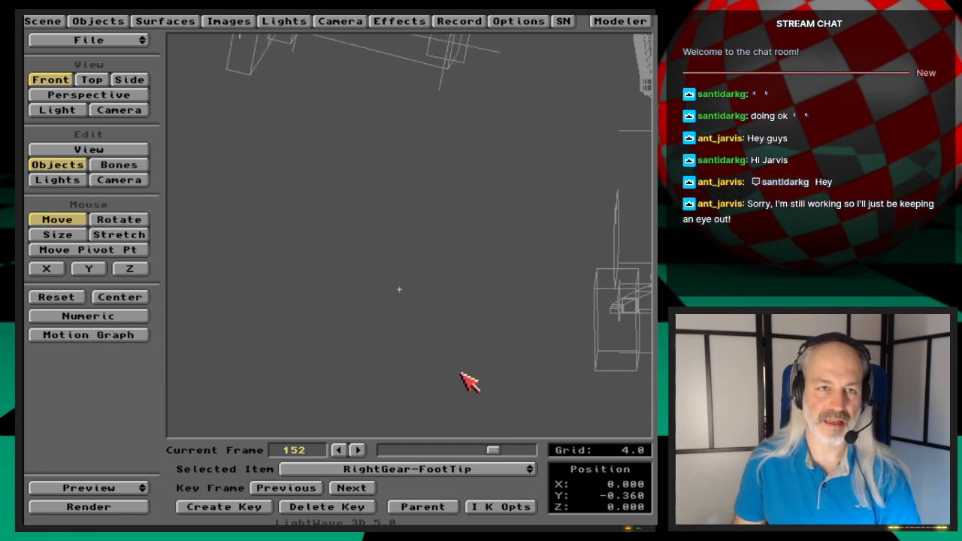
- Examine the right gear's pose in the perspective view, rotated and shifted to show the gear bay
{"action": "key", "text": "Down"}
{"action": "key", "text": "4"}
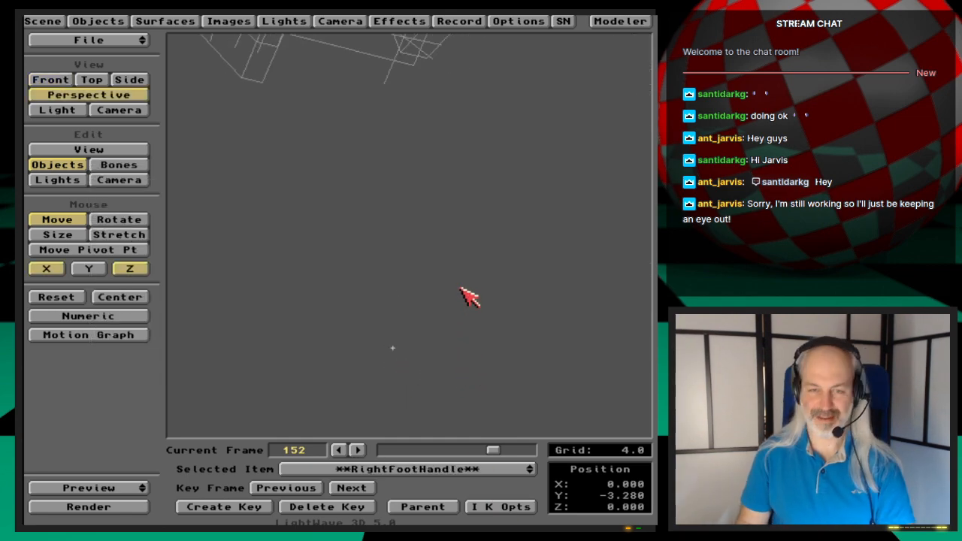
{"action": "left_click", "coordinate": [109, 178]}
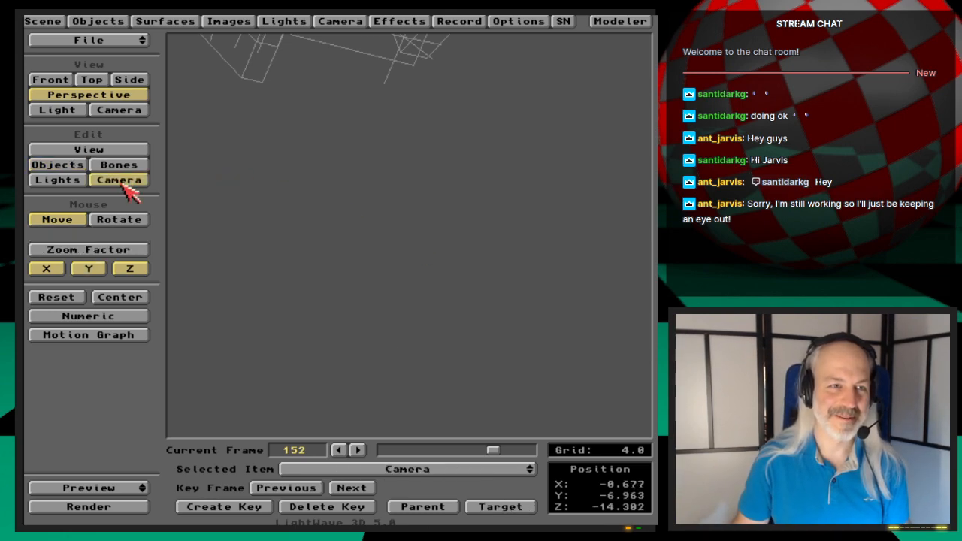
{"action": "left_click", "coordinate": [76, 153]}
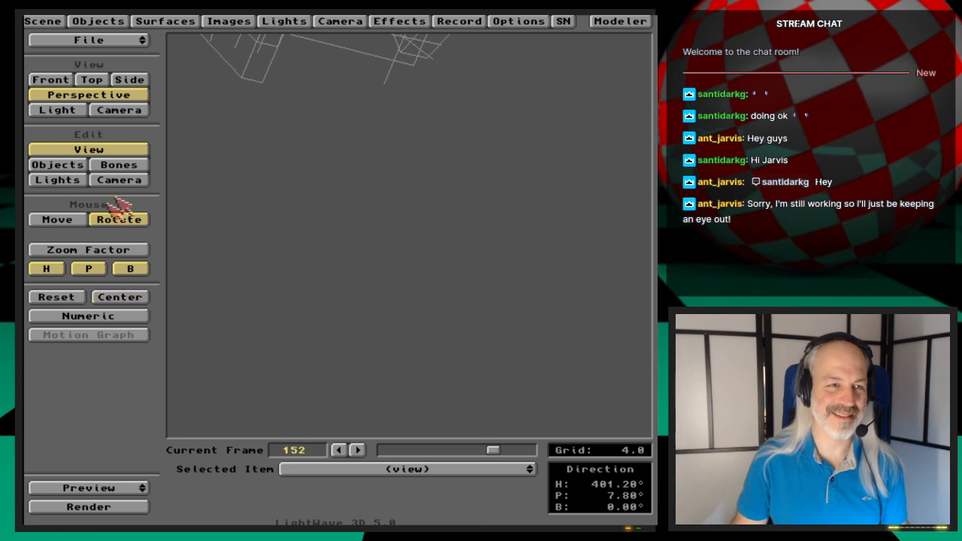
{"action": "mouse_move", "coordinate": [318, 213]}
{"action": "left_mouse_down"}
{"action": "mouse_move", "coordinate": [322, 204]}
{"action": "mouse_move", "coordinate": [334, 237]}
{"action": "mouse_move", "coordinate": [345, 136]}
{"action": "mouse_move", "coordinate": [340, 46]}
{"action": "mouse_move", "coordinate": [323, 58]}
{"action": "mouse_move", "coordinate": [240, 68]}
{"action": "mouse_move", "coordinate": [248, 87]}
{"action": "mouse_move", "coordinate": [287, 94]}
{"action": "mouse_move", "coordinate": [397, 90]}
{"action": "mouse_move", "coordinate": [406, 75]}
{"action": "mouse_move", "coordinate": [354, 90]}
{"action": "mouse_move", "coordinate": [310, 203]}
{"action": "left_mouse_up"}
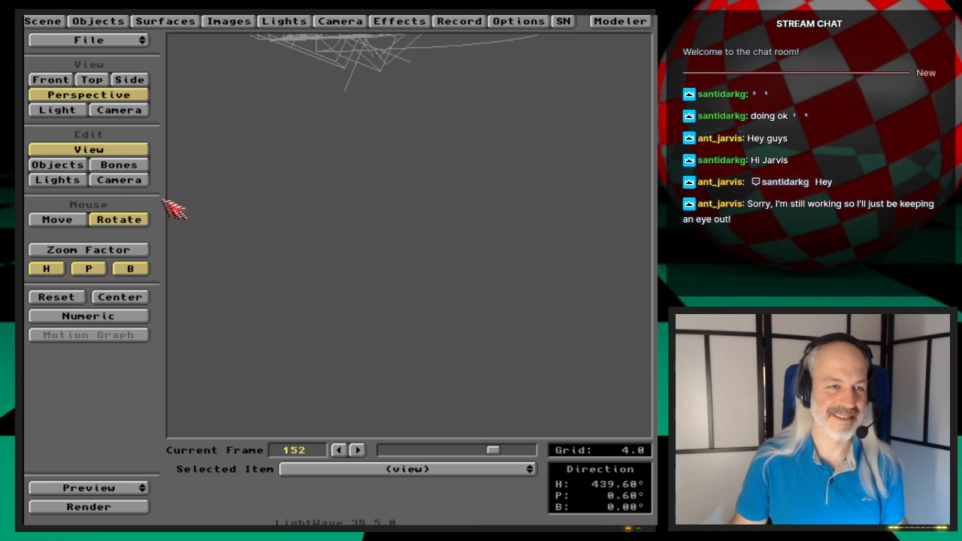
{"action": "left_click", "coordinate": [81, 219]}
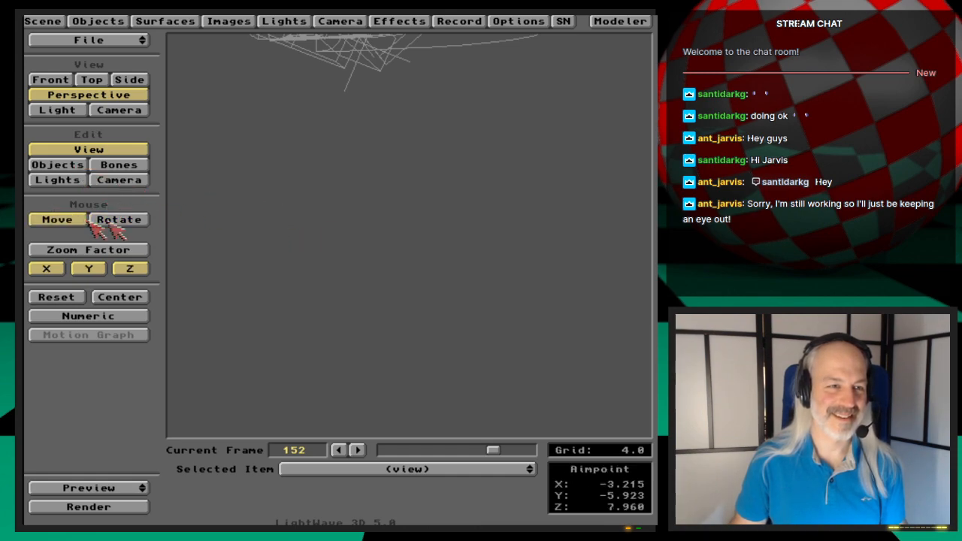
{"action": "left_click_drag", "start_coordinate": [294, 235], "coordinate": [297, 300]}
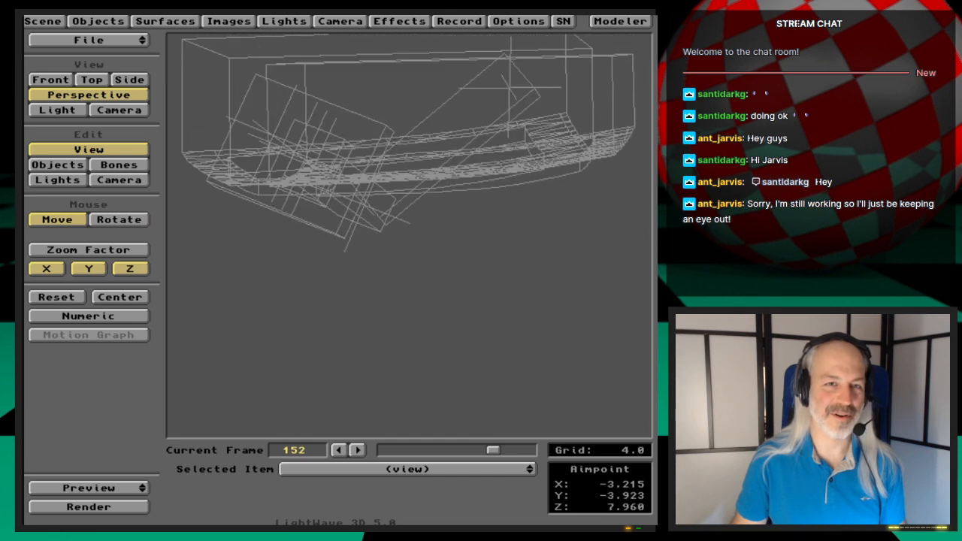
- Go to frame 0 and make --RightGearParent-- unaffected by the inverse kinematics of its descendants
{"action": "left_click", "coordinate": [60, 165]}
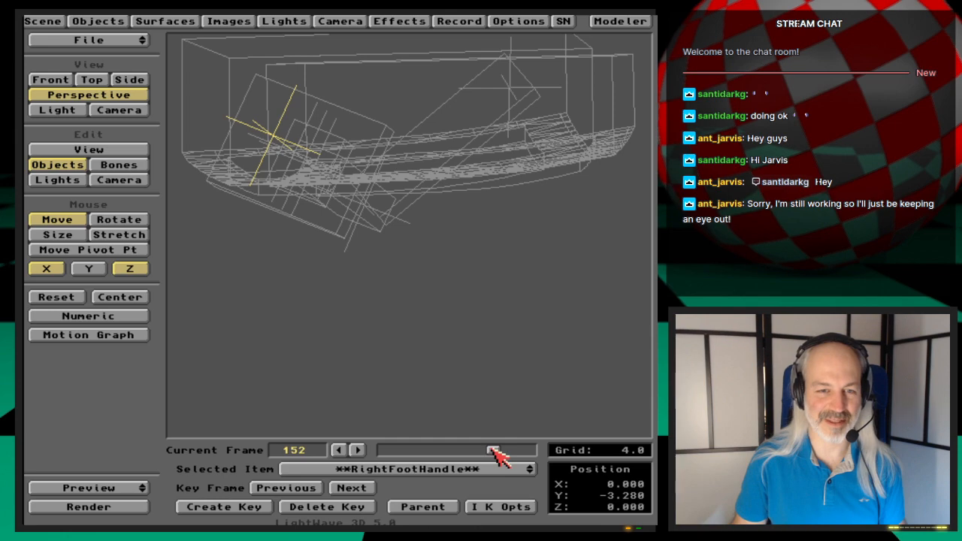
{"action": "left_click_drag", "start_coordinate": [492, 451], "coordinate": [326, 449]}
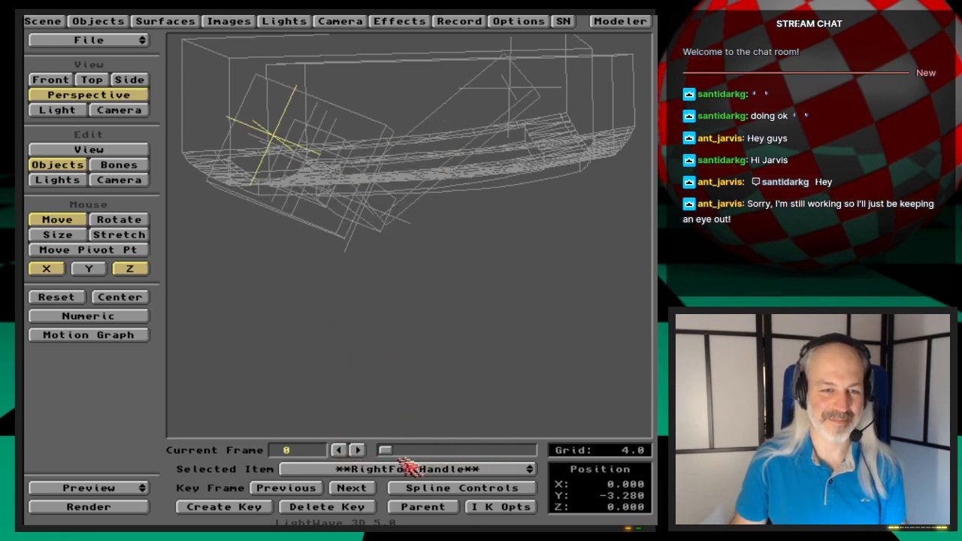
{"action": "left_click_drag", "start_coordinate": [444, 472], "coordinate": [509, 393]}
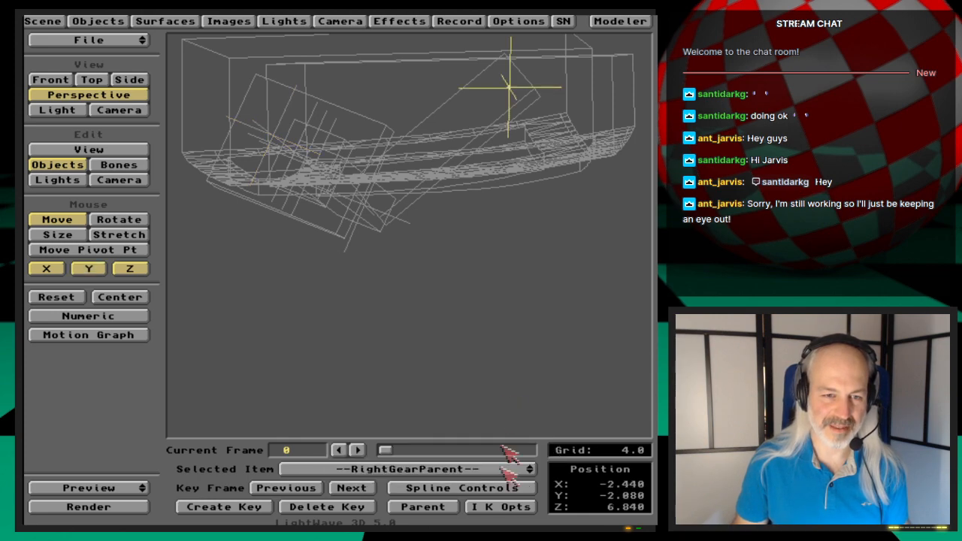
{"action": "left_click", "coordinate": [510, 508]}
{"action": "left_click", "coordinate": [272, 227]}
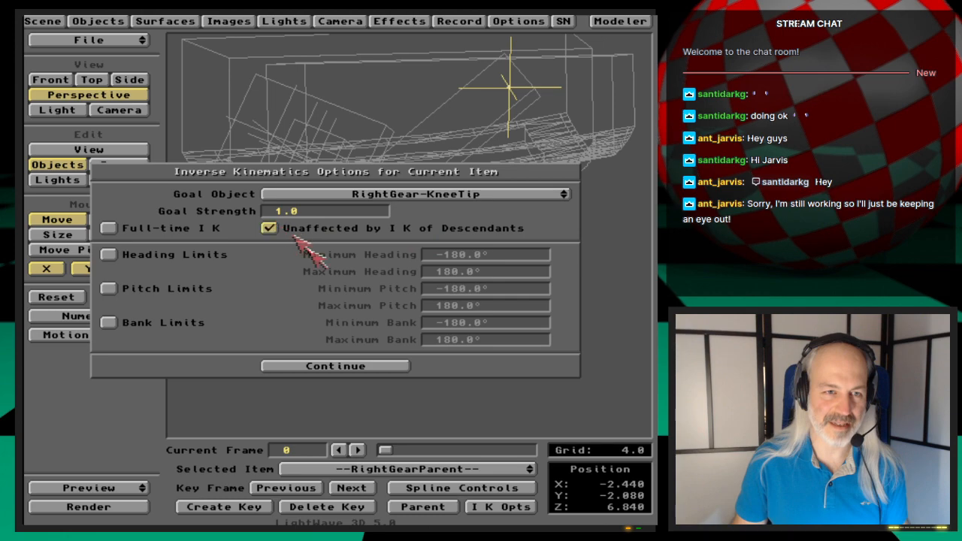
{"action": "left_click", "coordinate": [385, 371]}
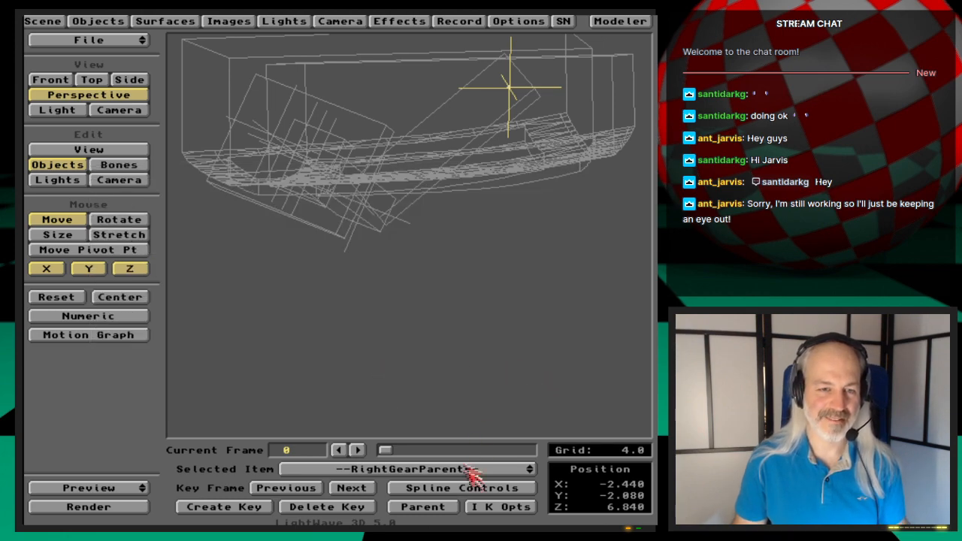
- Test the inverse kinematics by moving **RightFootHandle** to about X -13.5 and Z -18.4
{"action": "left_click_drag", "start_coordinate": [472, 469], "coordinate": [481, 516]}
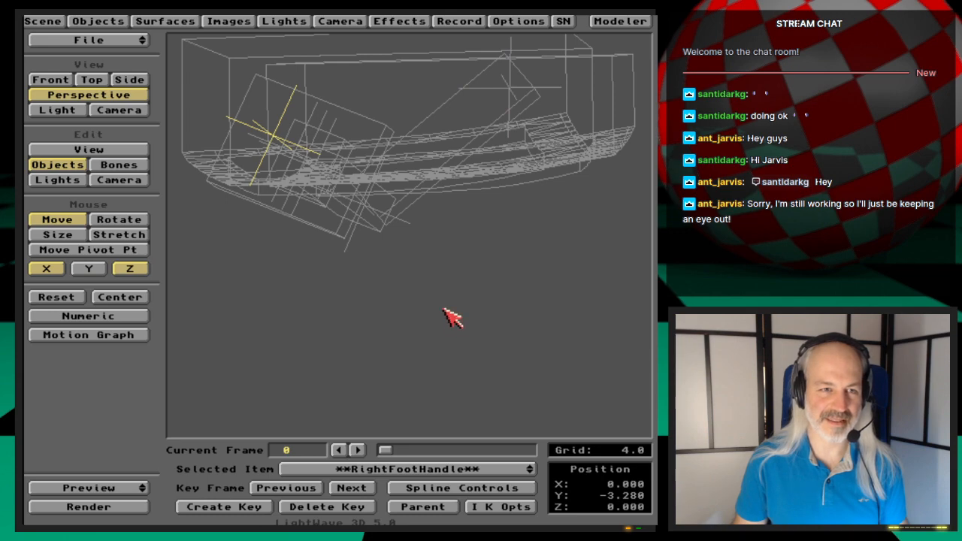
{"action": "left_click_drag", "start_coordinate": [443, 308], "coordinate": [386, 204]}
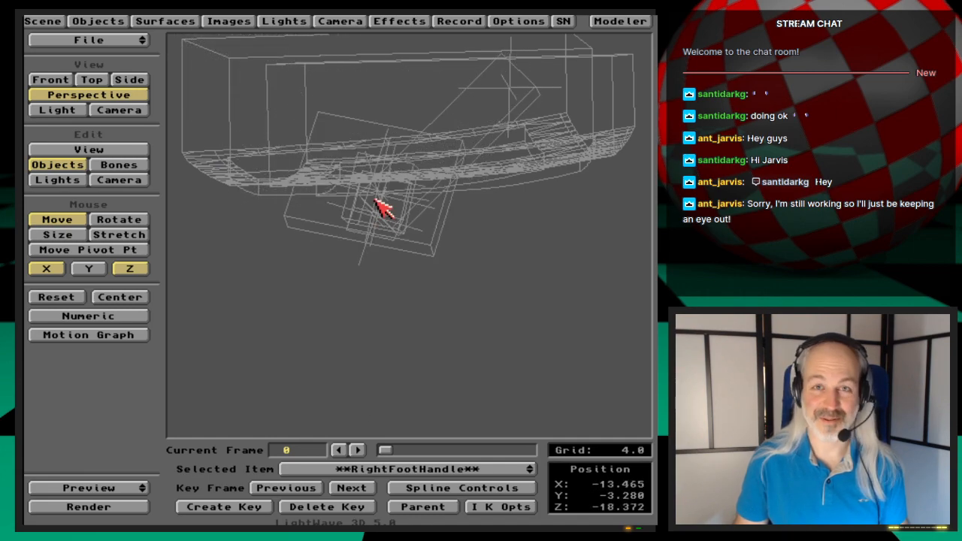
- Turn off full-time IK for RightGear-FootTip and set its goal object to (none)
{"action": "key", "text": "Down"}
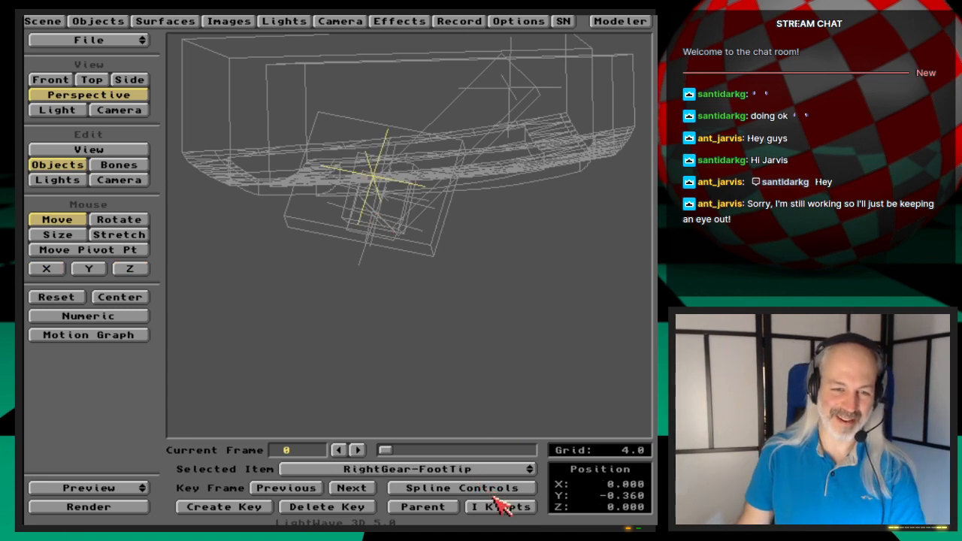
{"action": "left_click", "coordinate": [500, 506]}
{"action": "left_click", "coordinate": [194, 229]}
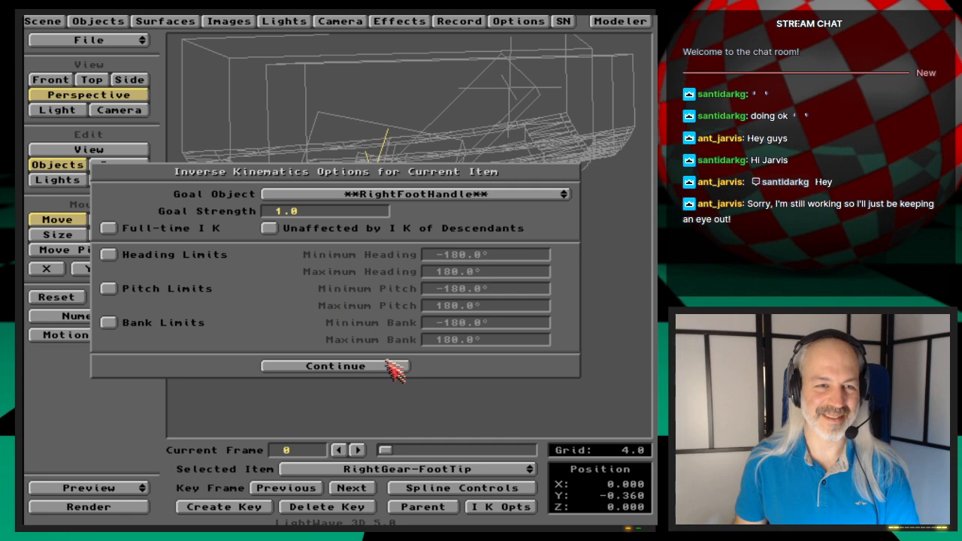
{"action": "left_click_drag", "start_coordinate": [436, 194], "coordinate": [466, 35]}
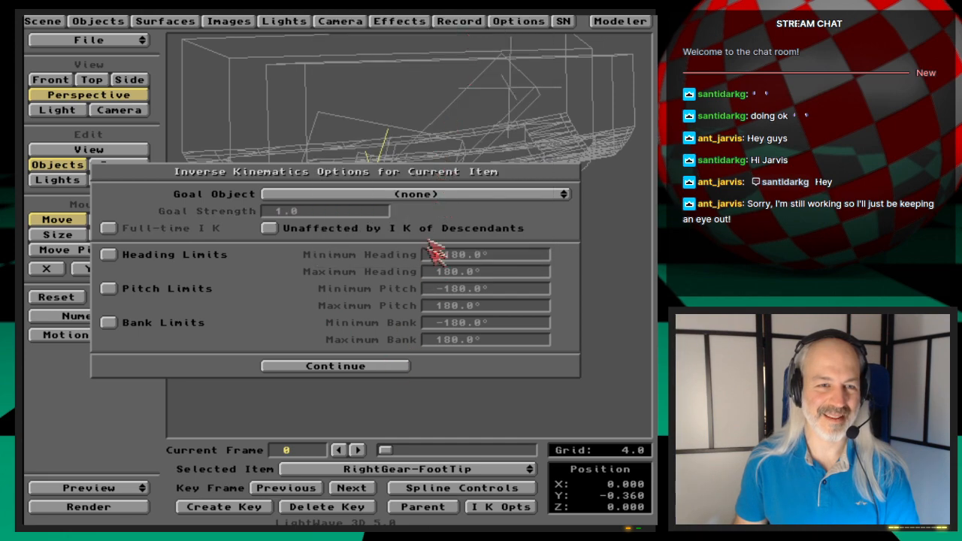
{"action": "left_click", "coordinate": [403, 368]}
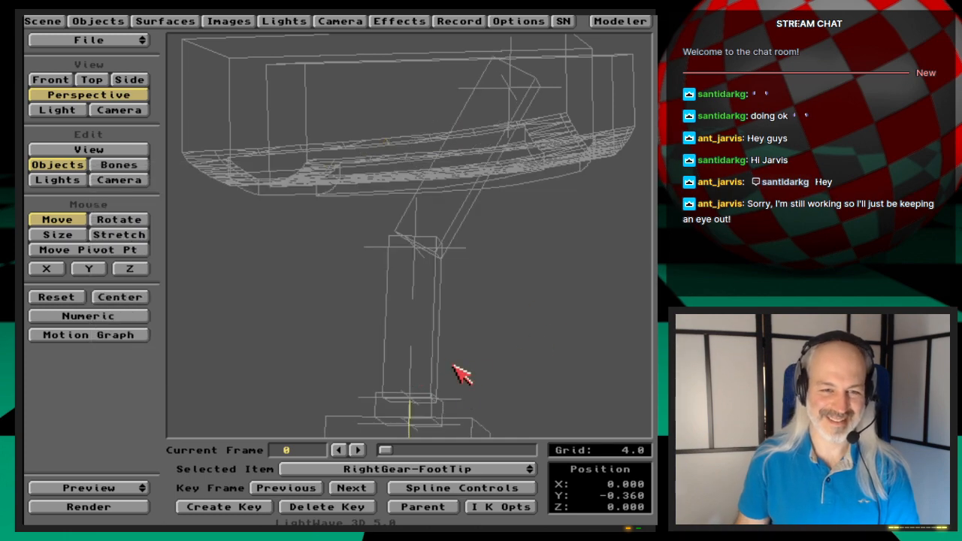
- Try moving RightGear-FootTip along its Y axis to about 2.12
{"action": "key", "text": "v"}
{"action": "mouse_move", "coordinate": [487, 368]}
{"action": "left_mouse_down"}
{"action": "mouse_move", "coordinate": [496, 365]}
{"action": "mouse_move", "coordinate": [429, 334]}
{"action": "mouse_move", "coordinate": [432, 327]}
{"action": "mouse_move", "coordinate": [483, 370]}
{"action": "left_mouse_up"}
{"action": "key", "text": "o"}
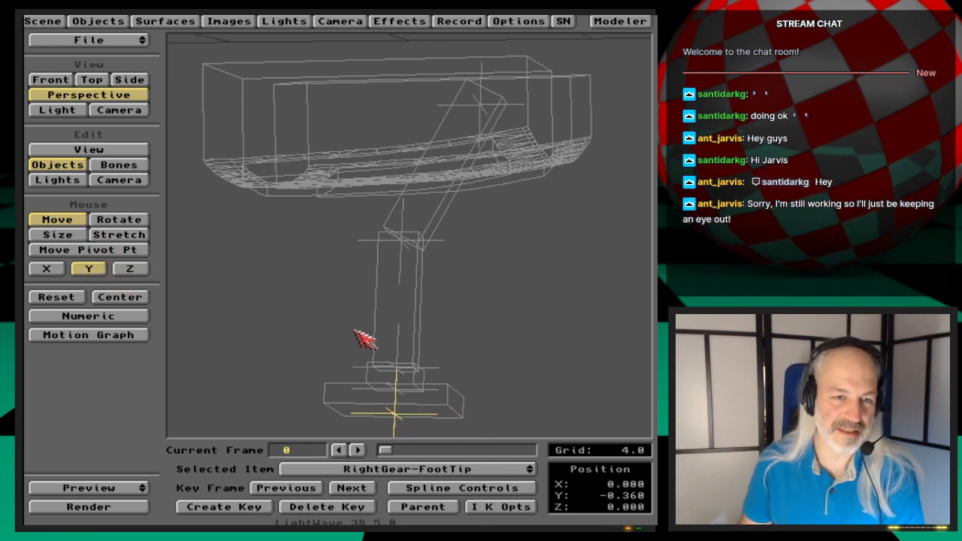
{"action": "left_click_drag", "start_coordinate": [358, 333], "coordinate": [320, 323]}
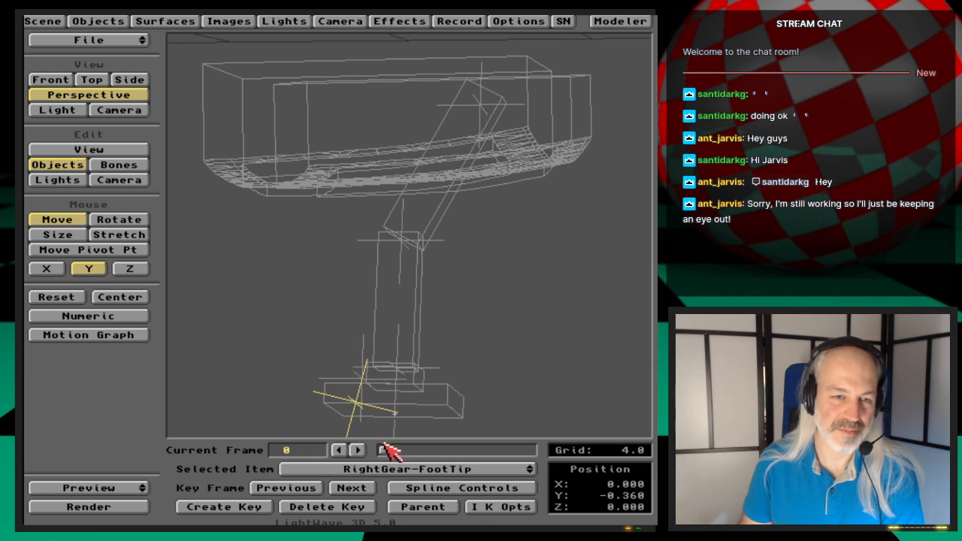
{"action": "mouse_move", "coordinate": [384, 449]}
{"action": "left_mouse_down"}
{"action": "mouse_move", "coordinate": [392, 450]}
{"action": "mouse_move", "coordinate": [369, 451]}
{"action": "left_mouse_up"}
{"action": "left_click_drag", "start_coordinate": [459, 421], "coordinate": [458, 228]}
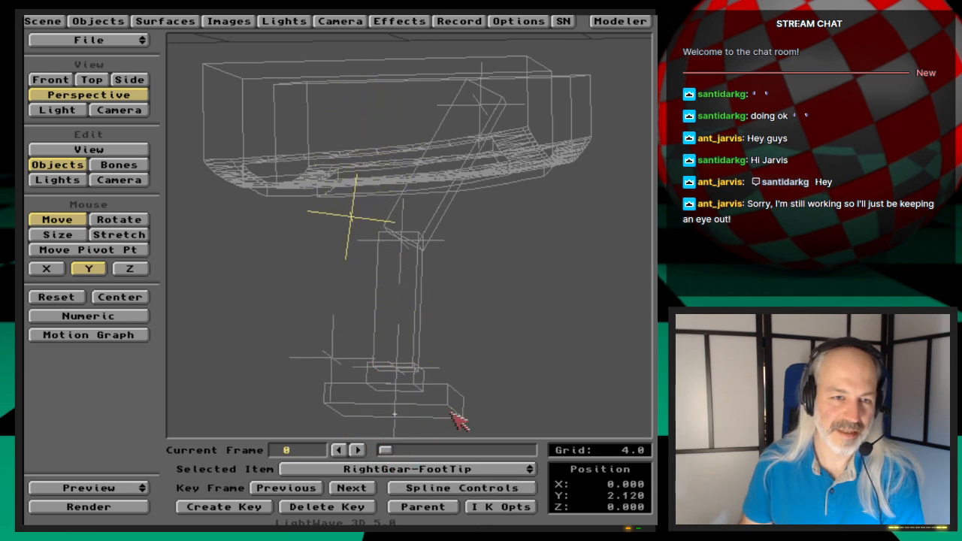
- Review the permitted movement axes of the right gear's items from **RightFootHandle** up to --RightGearParent--
{"action": "key", "text": "Up"}
{"action": "key", "text": "Up"}
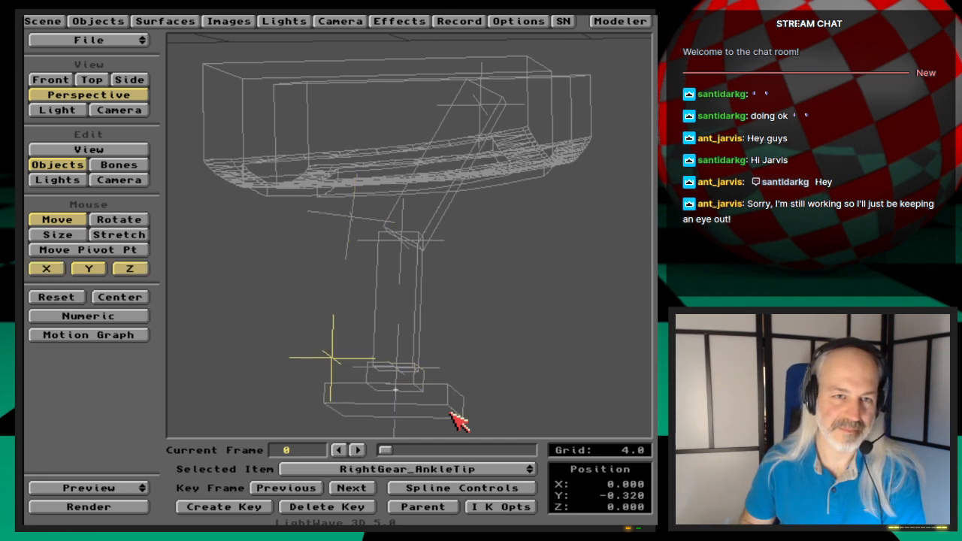
{"action": "key", "text": "Down"}
{"action": "key", "text": "Down"}
{"action": "key", "text": "Down"}
{"action": "key", "text": "Up"}
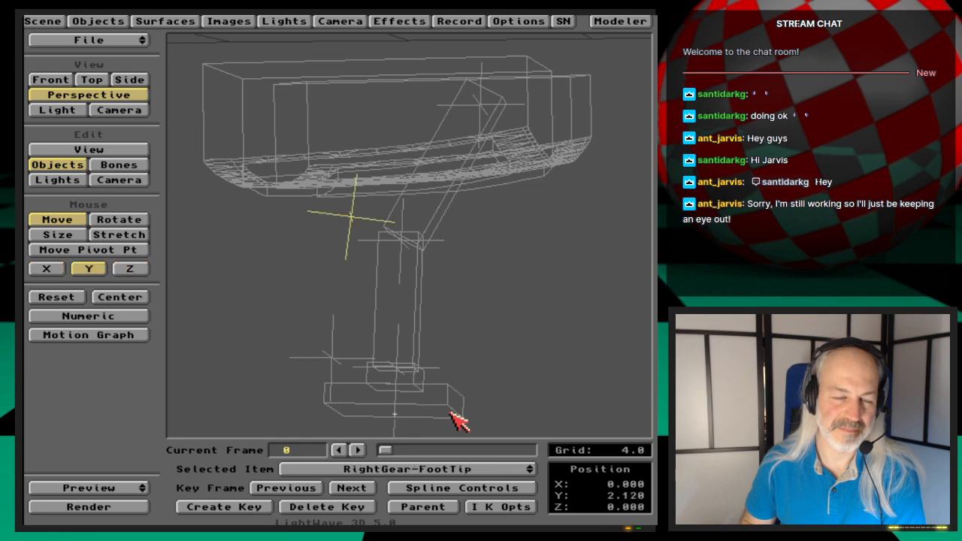
{"action": "key", "text": "Down"}
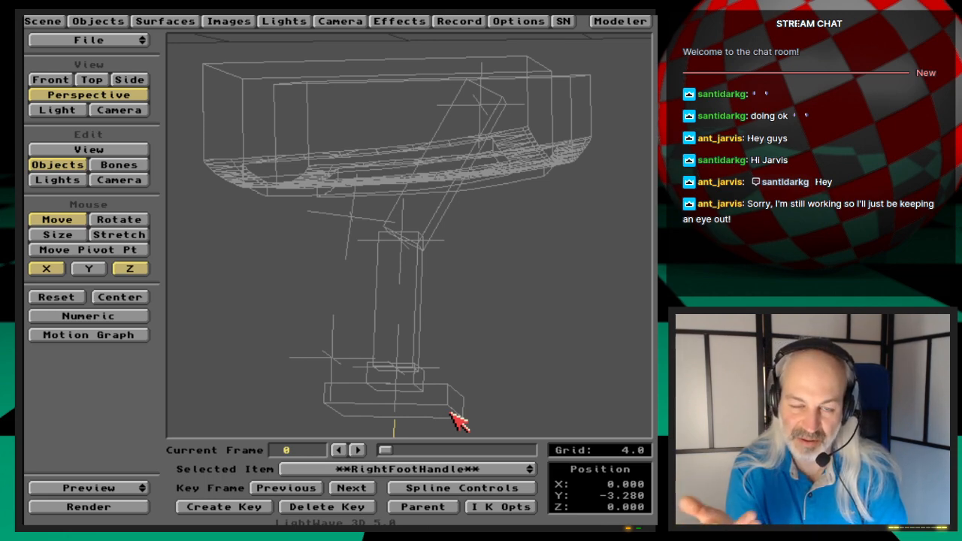
{"action": "key", "text": "Up"}
{"action": "key", "text": "Up"}
{"action": "key", "text": "Up"}
{"action": "key", "text": "Up"}
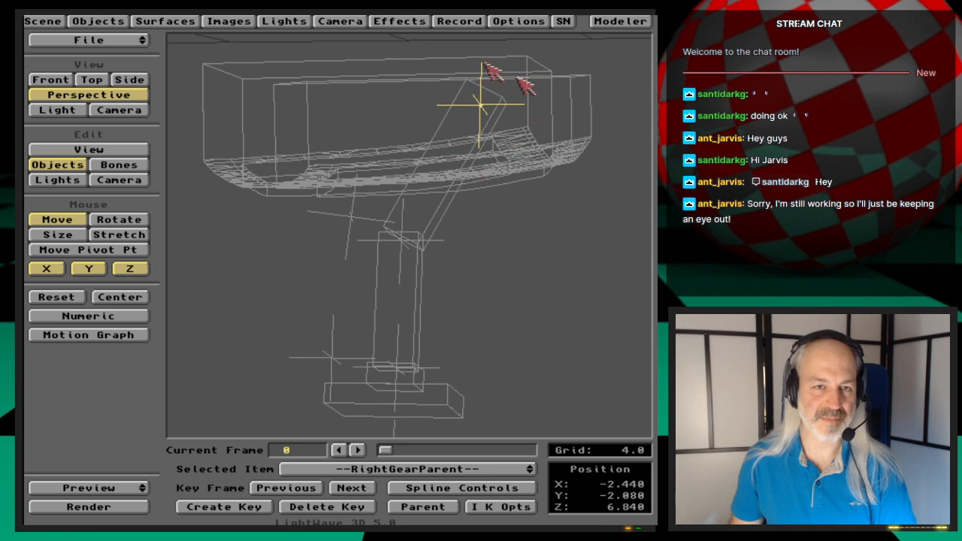
- Check which rotation axes are permitted for --FrontGearParent-- as a reference for the right gear
{"action": "left_click", "coordinate": [121, 23]}
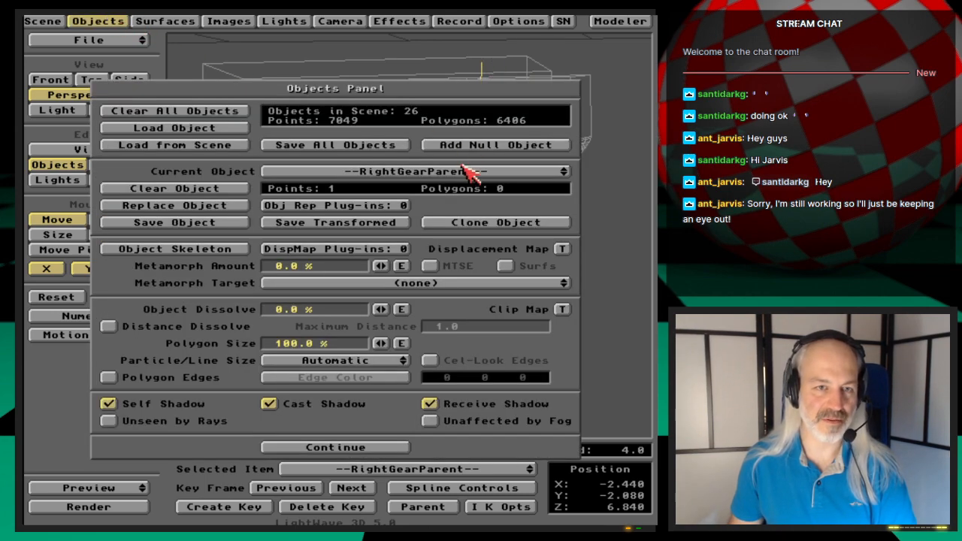
{"action": "left_click_drag", "start_coordinate": [474, 174], "coordinate": [500, 102]}
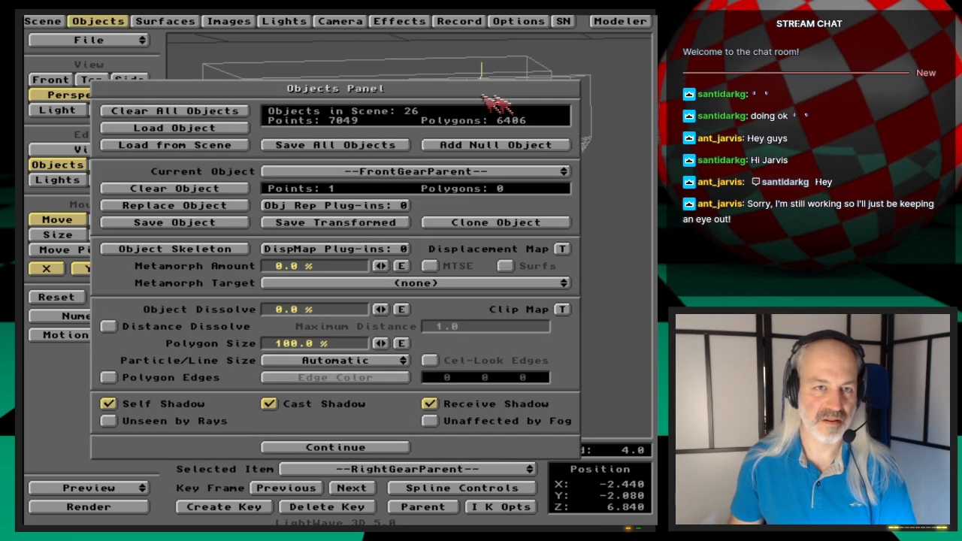
{"action": "left_click", "coordinate": [116, 21]}
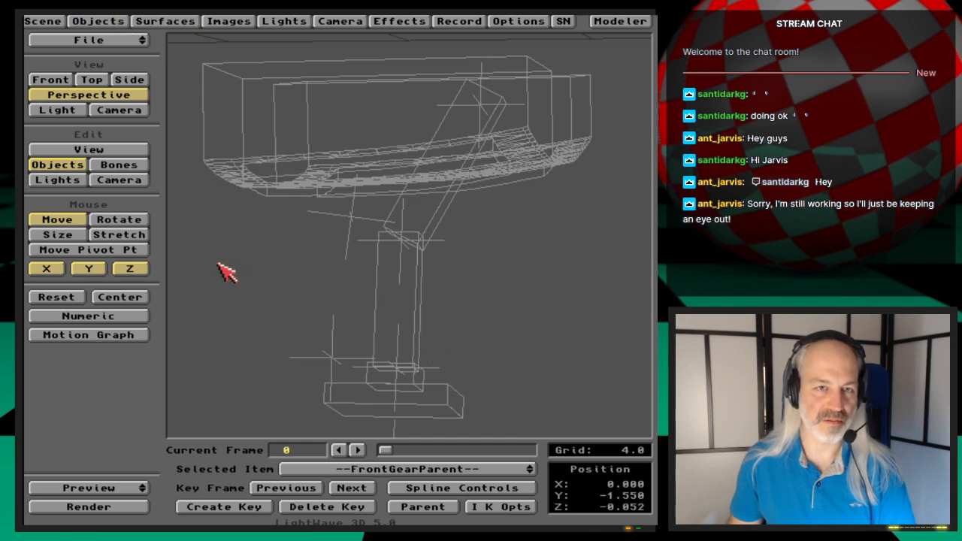
{"action": "left_click", "coordinate": [119, 223]}
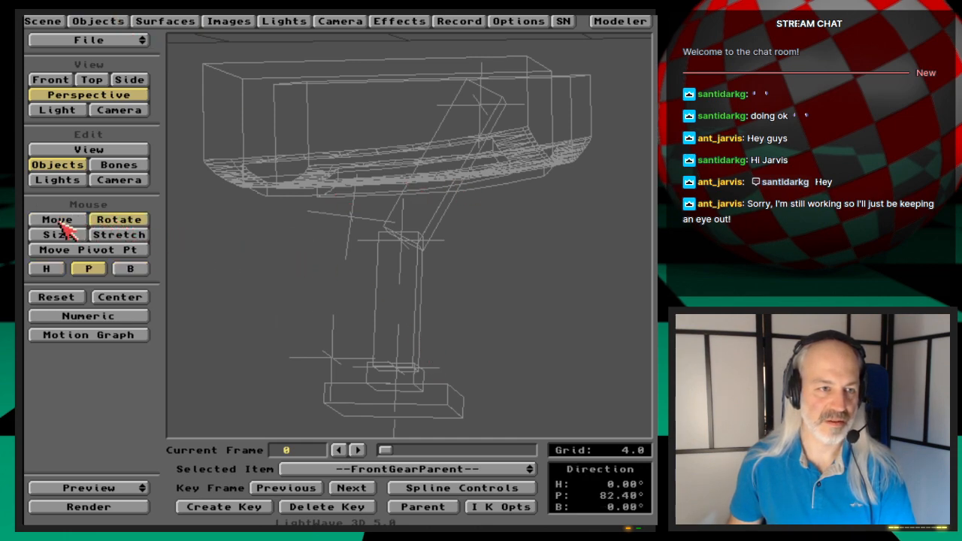
{"action": "key", "text": "Up"}
{"action": "key", "text": "Down"}
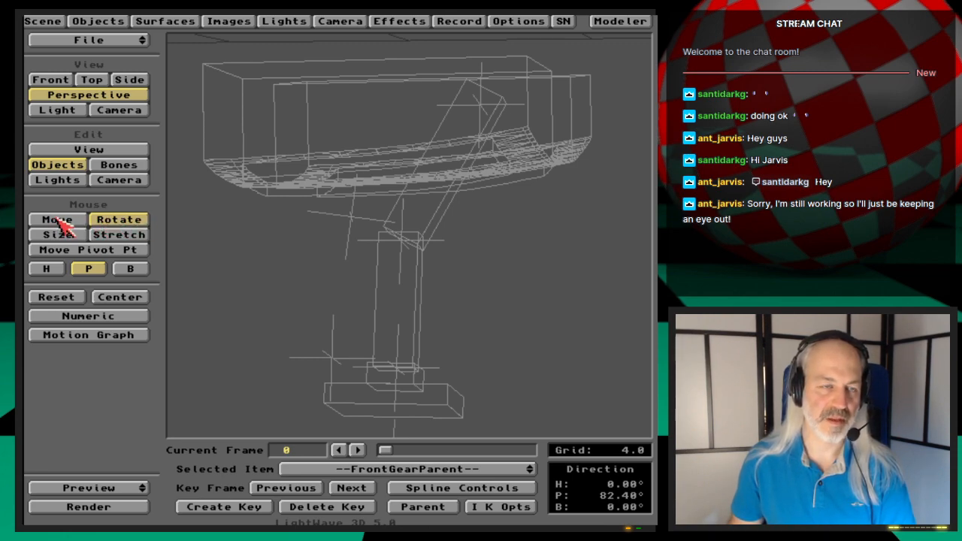
- Select --RightGearParent-- and allow it to rotate on the bank axis
{"action": "left_click", "coordinate": [95, 21]}
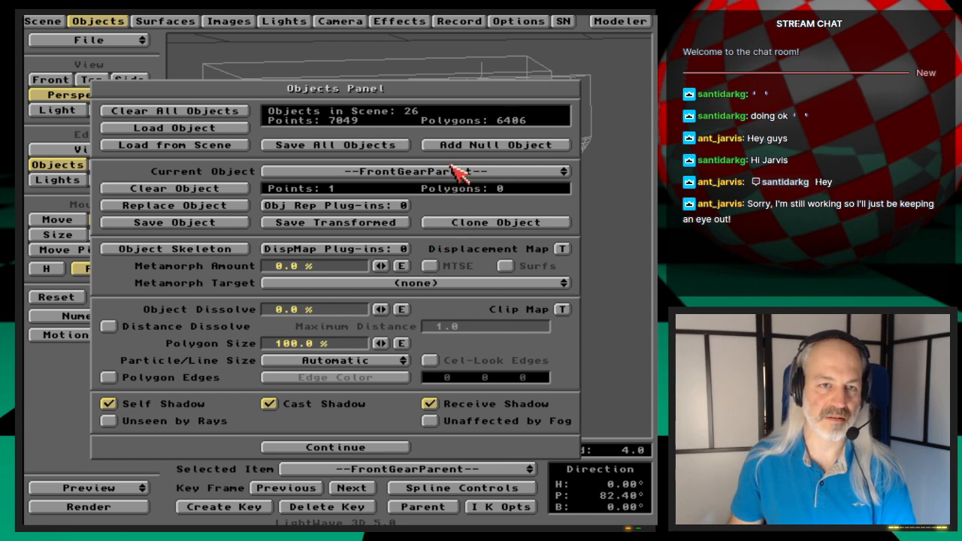
{"action": "left_click_drag", "start_coordinate": [455, 171], "coordinate": [476, 259]}
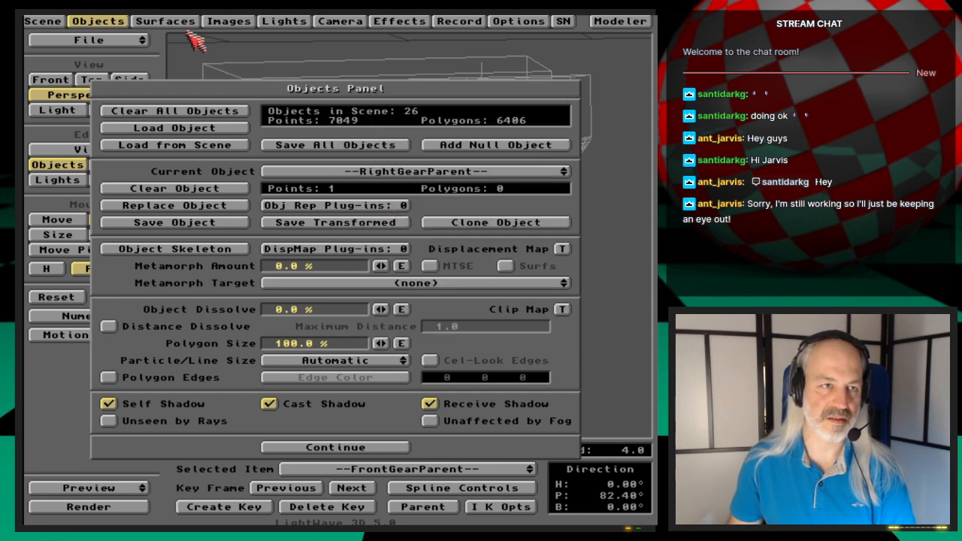
{"action": "left_click", "coordinate": [105, 21]}
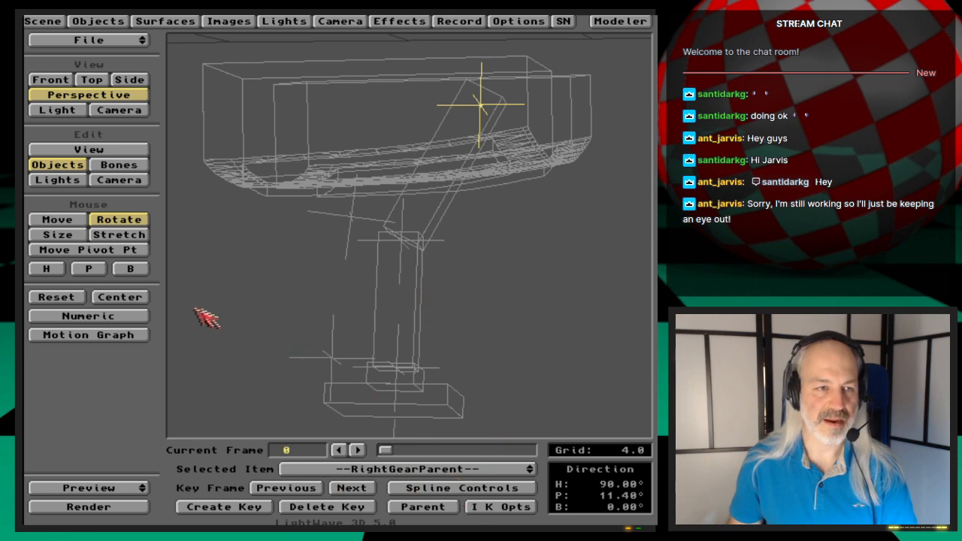
{"action": "key", "text": "Down"}
{"action": "key", "text": "Up"}
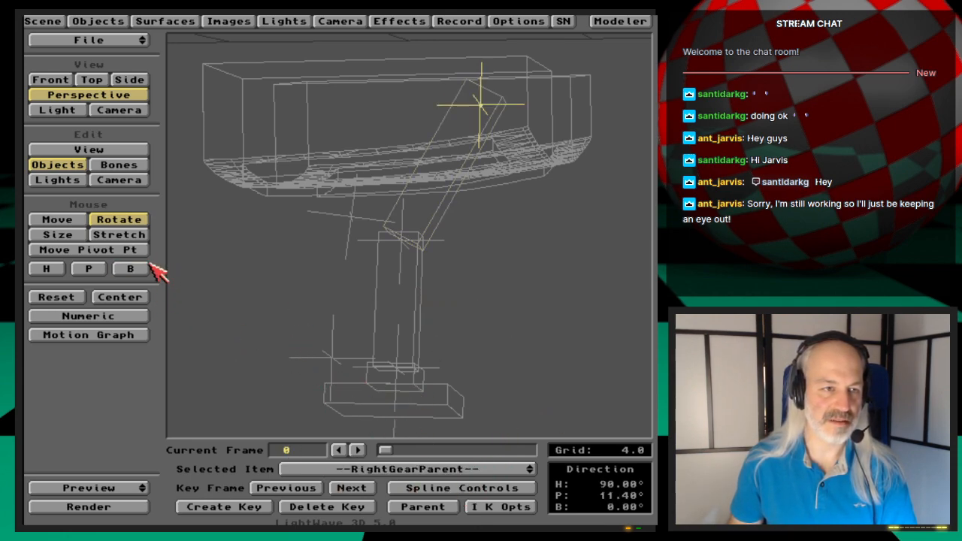
{"action": "left_click", "coordinate": [140, 271]}
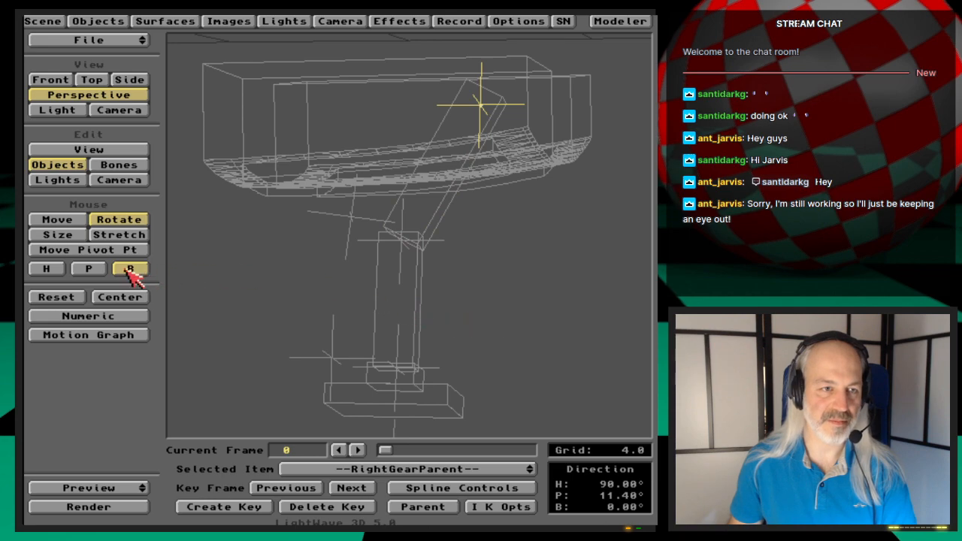
- Disable the bank limits in the inverse kinematics options of RightGear-UpperLeg
{"action": "key", "text": "Down"}
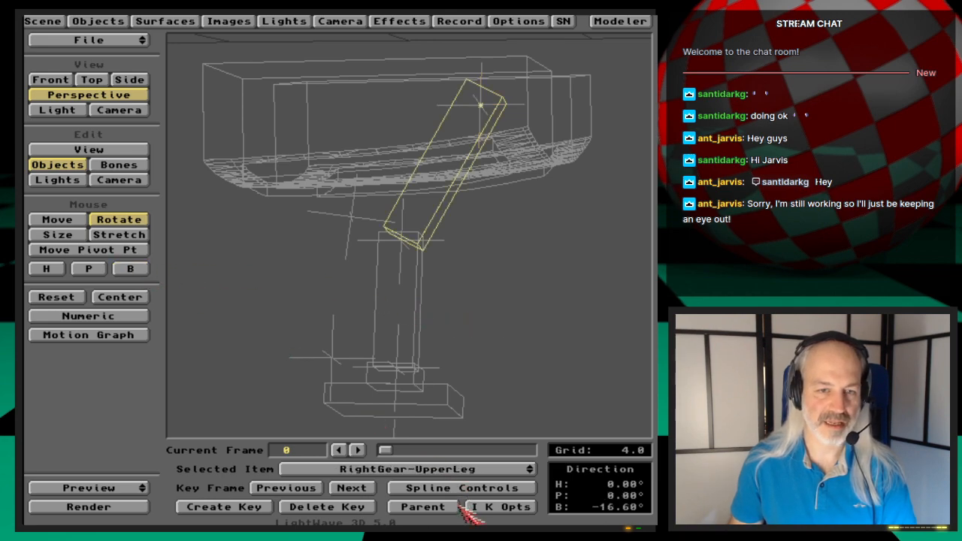
{"action": "left_click", "coordinate": [498, 508]}
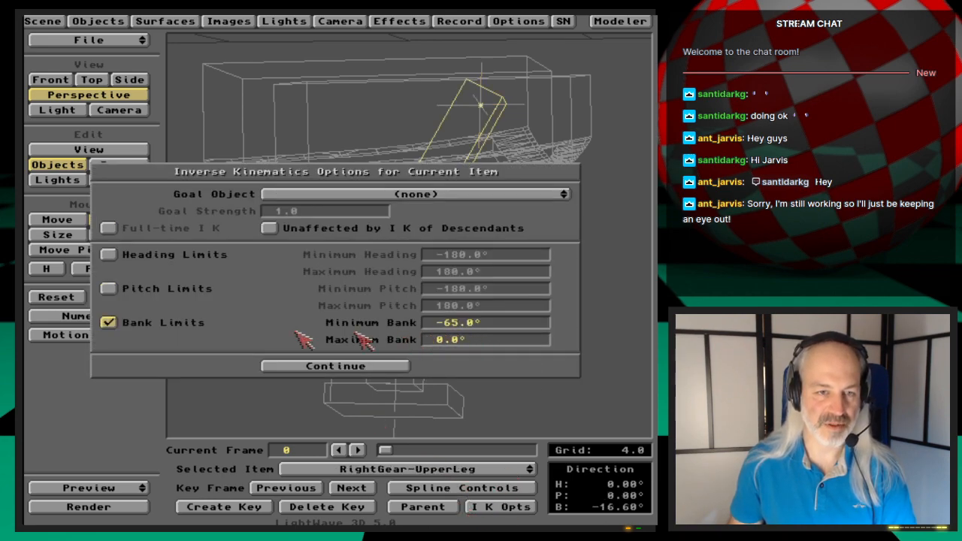
{"action": "left_click", "coordinate": [181, 328]}
{"action": "left_click", "coordinate": [304, 367]}
- Enable bank limits for --RightGearParent-- with a minimum of -65° and a maximum of 0°
{"action": "key", "text": "Up"}
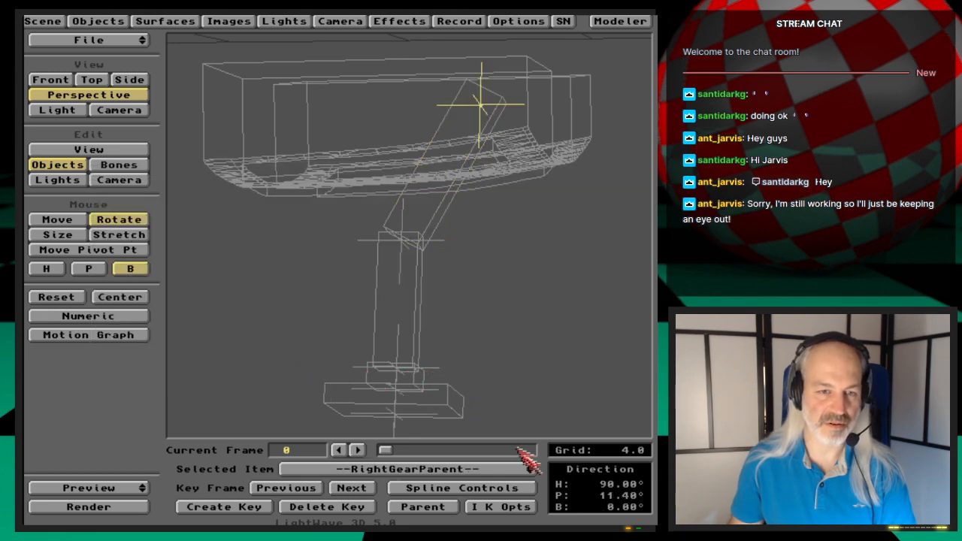
{"action": "left_click", "coordinate": [524, 508]}
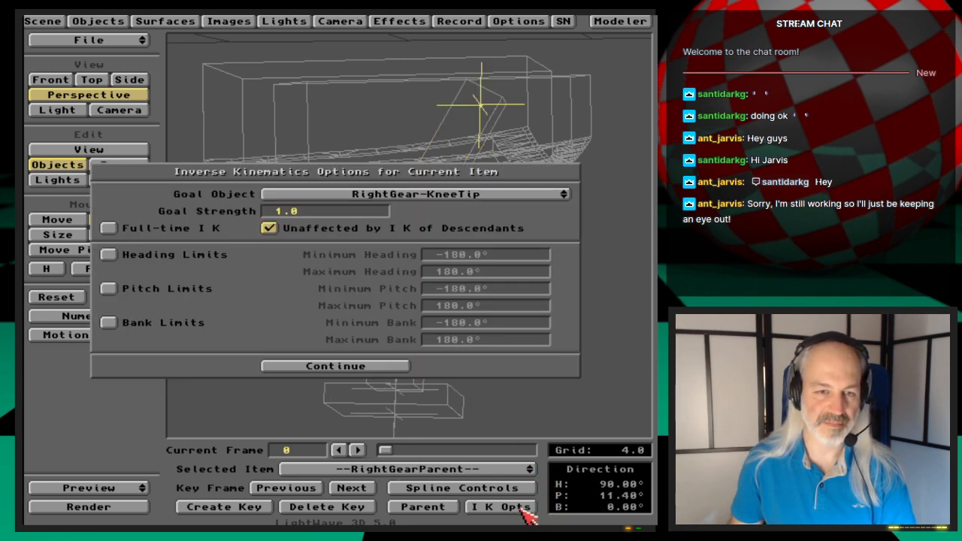
{"action": "left_click", "coordinate": [184, 328]}
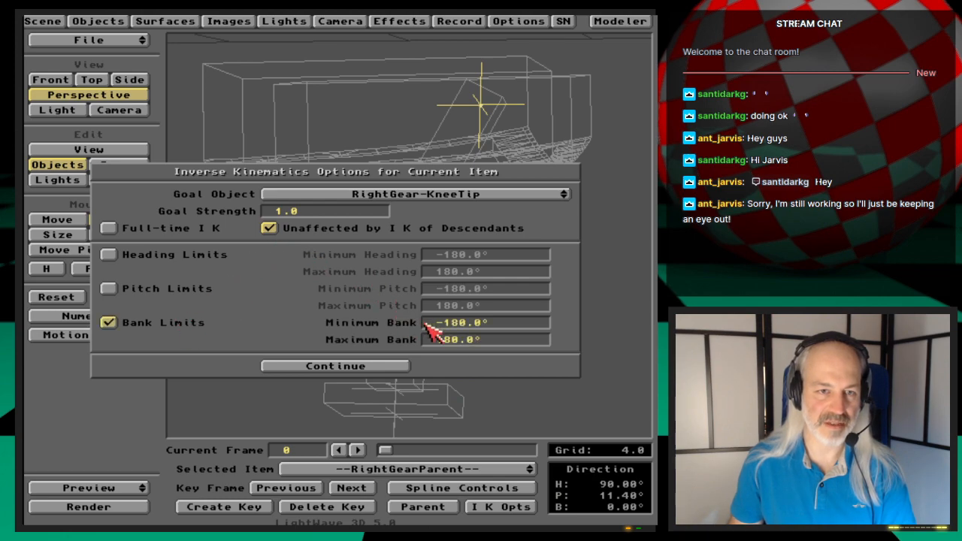
{"action": "type", "text": "-65"}
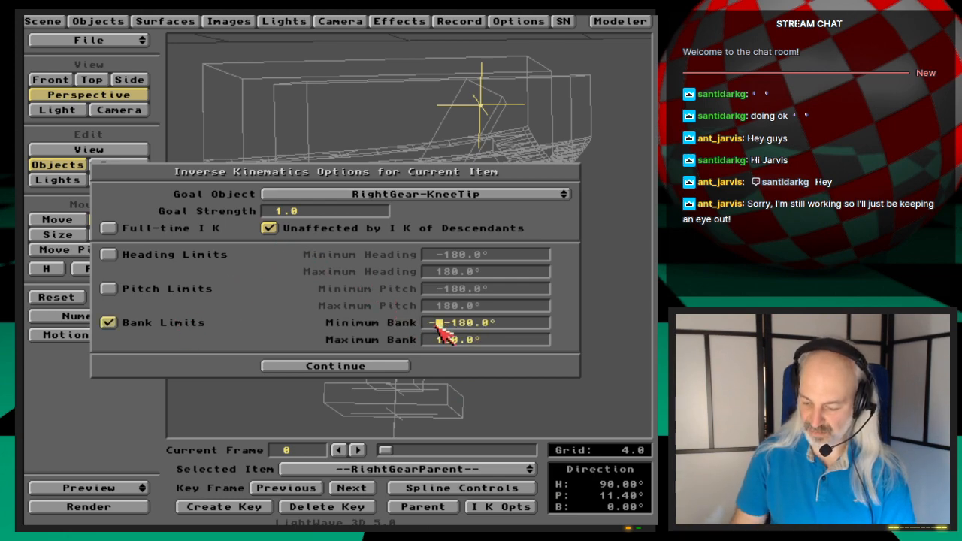
{"action": "key", "text": "Return"}
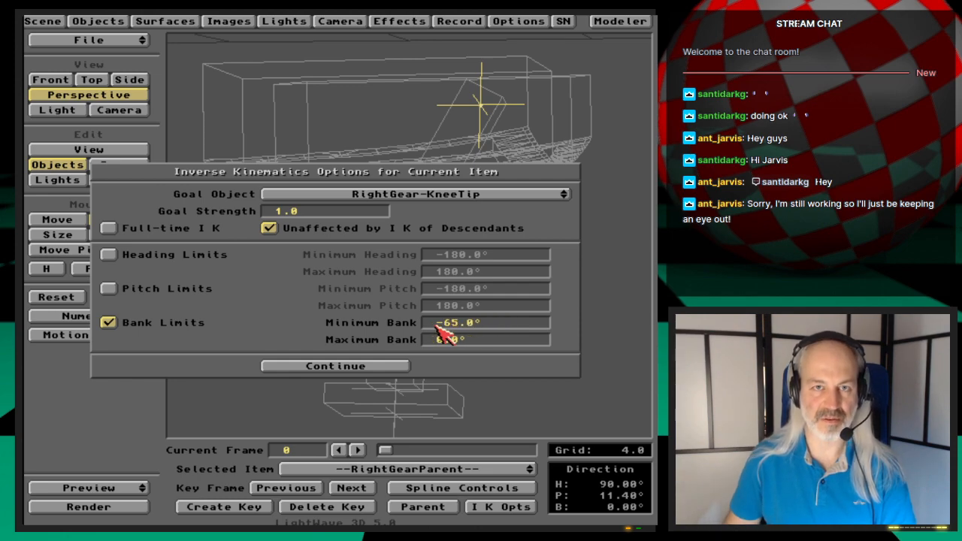
{"action": "left_click", "coordinate": [370, 367]}
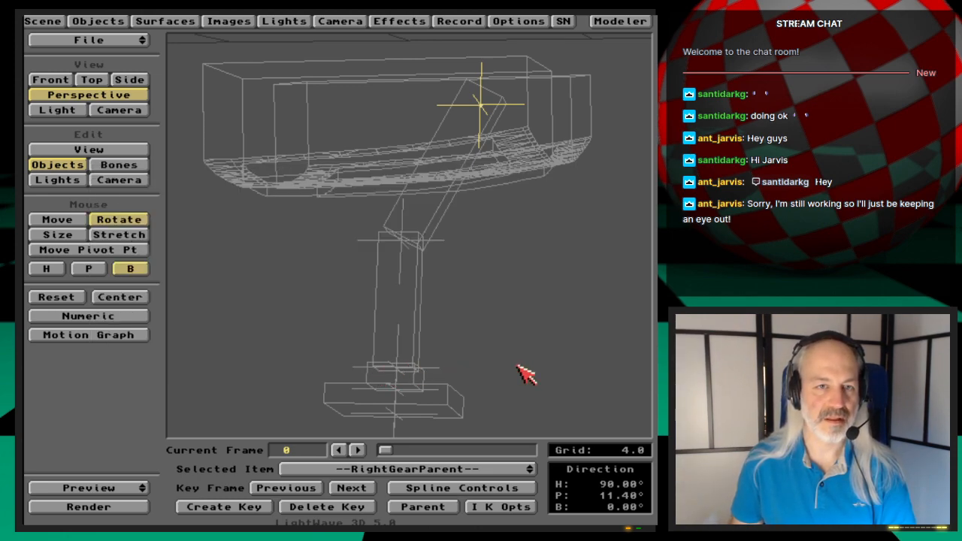
- Compare the permitted movement and rotation axes of --RightGearParent-- and RightGear-UpperLeg
{"action": "key", "text": "Down"}
{"action": "left_click", "coordinate": [75, 219]}
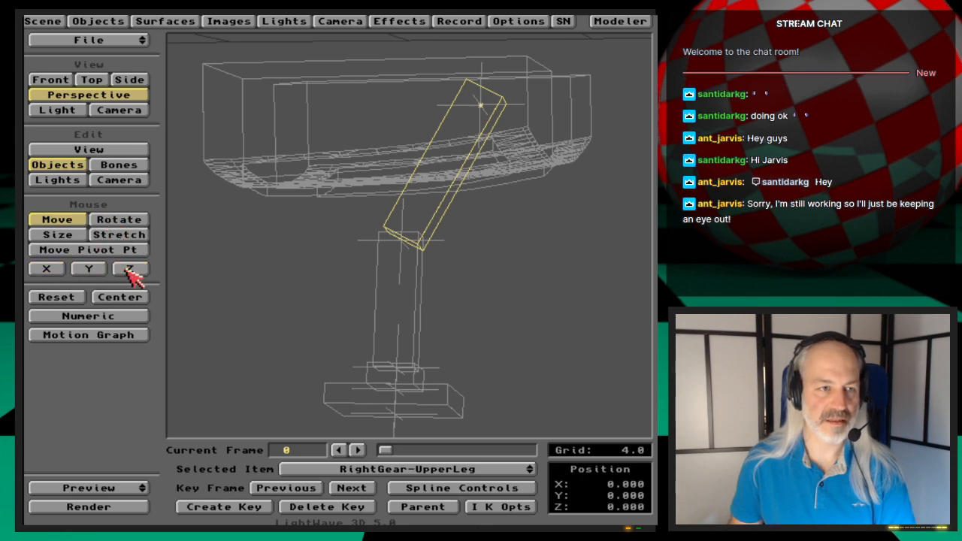
{"action": "key", "text": "Up"}
{"action": "left_click", "coordinate": [133, 224]}
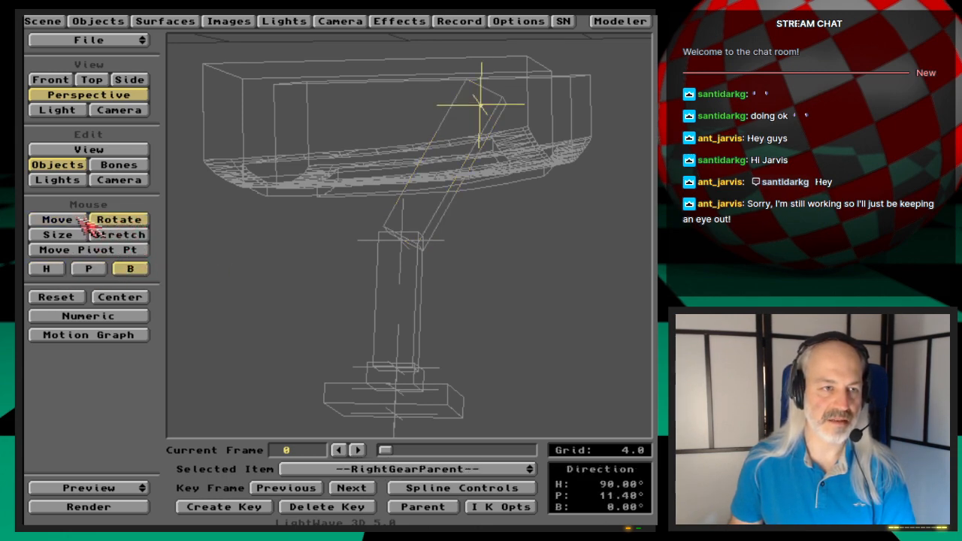
{"action": "left_click", "coordinate": [79, 219]}
{"action": "key", "text": "Down"}
{"action": "left_click", "coordinate": [100, 217]}
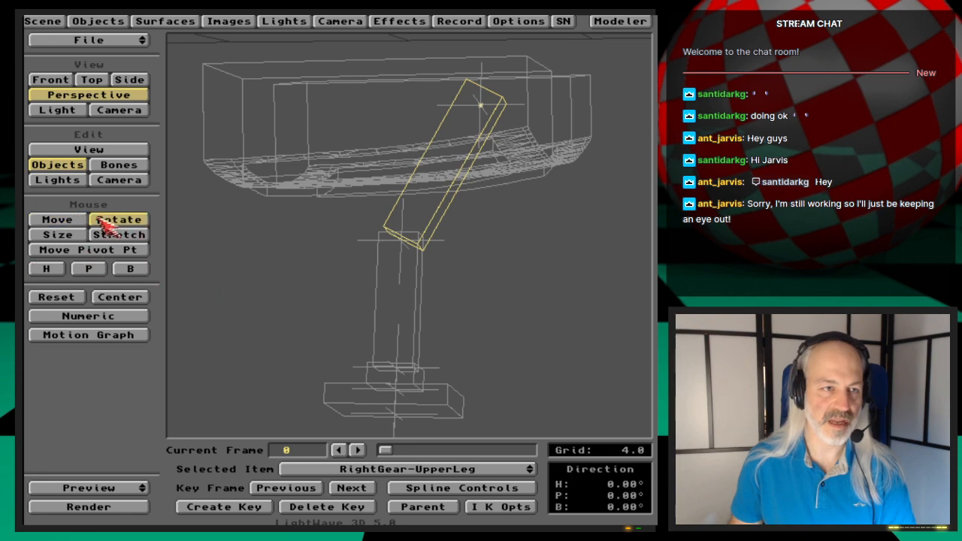
{"action": "left_click", "coordinate": [66, 218]}
{"action": "left_click", "coordinate": [111, 218]}
{"action": "left_click", "coordinate": [81, 217]}
{"action": "left_click", "coordinate": [118, 218]}
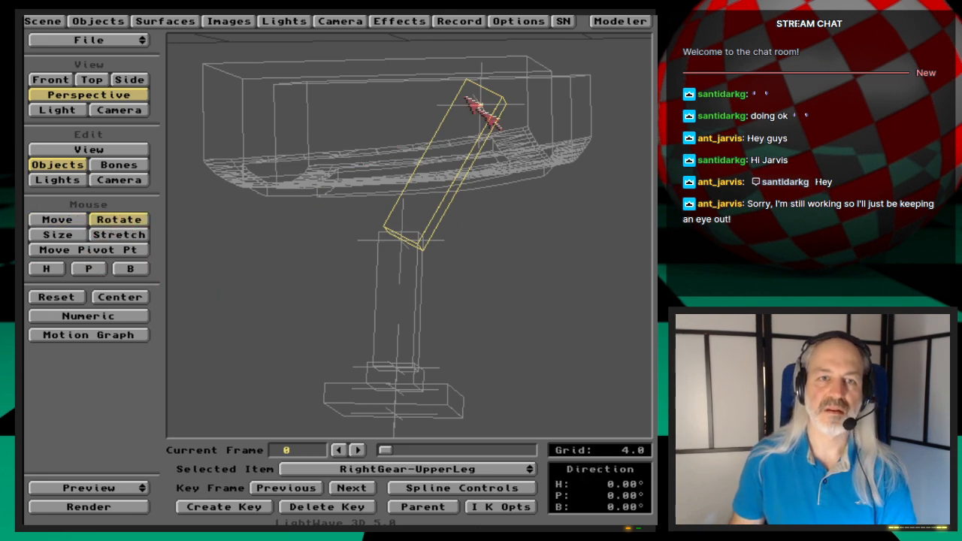
- Review the inverse kinematics options of RightGear-LowerLeg and lock its heading, pitch and bank rotation
{"action": "key", "text": "Down"}
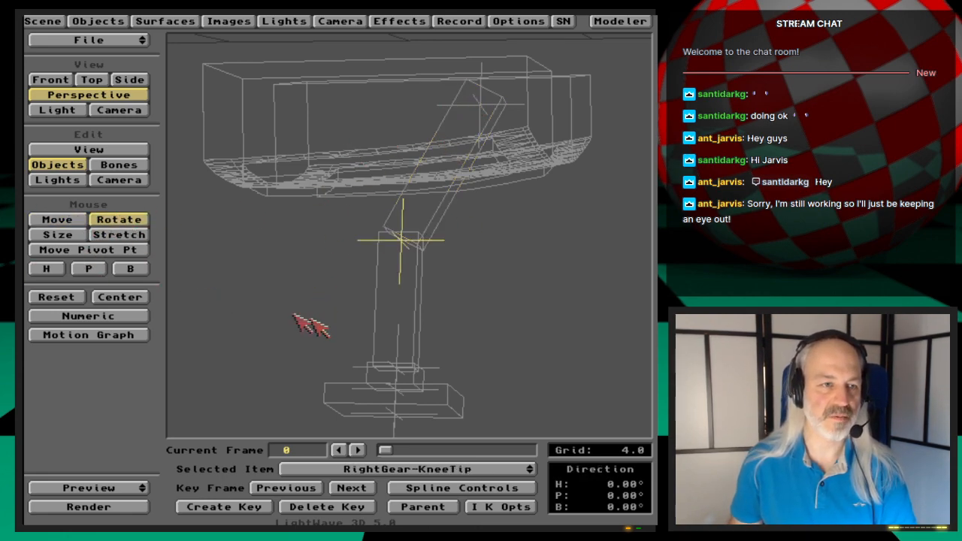
{"action": "key", "text": "Down"}
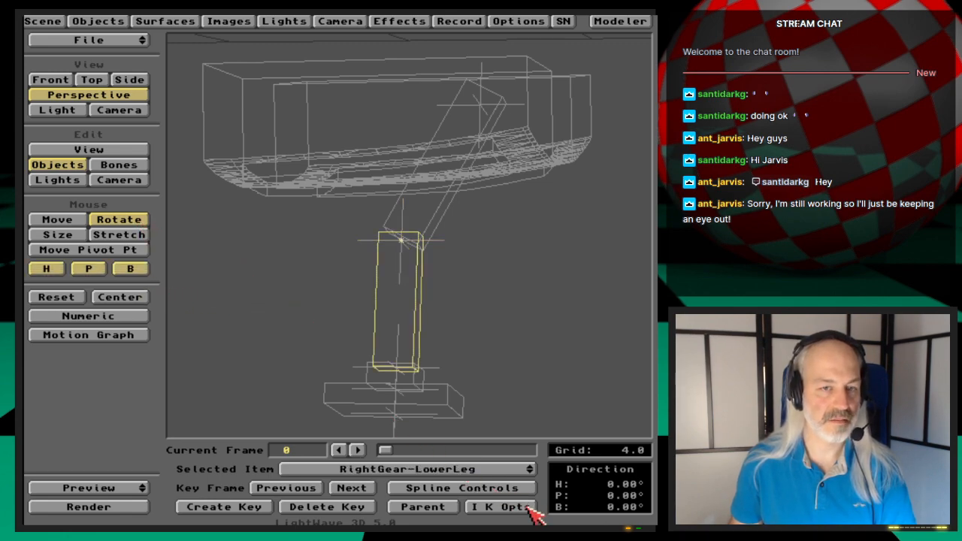
{"action": "left_click", "coordinate": [499, 507]}
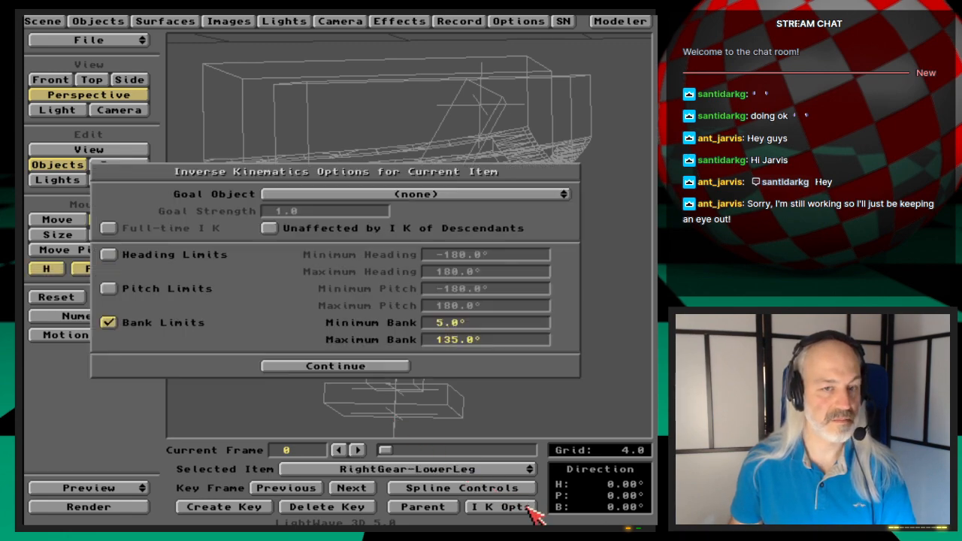
{"action": "left_click", "coordinate": [376, 366]}
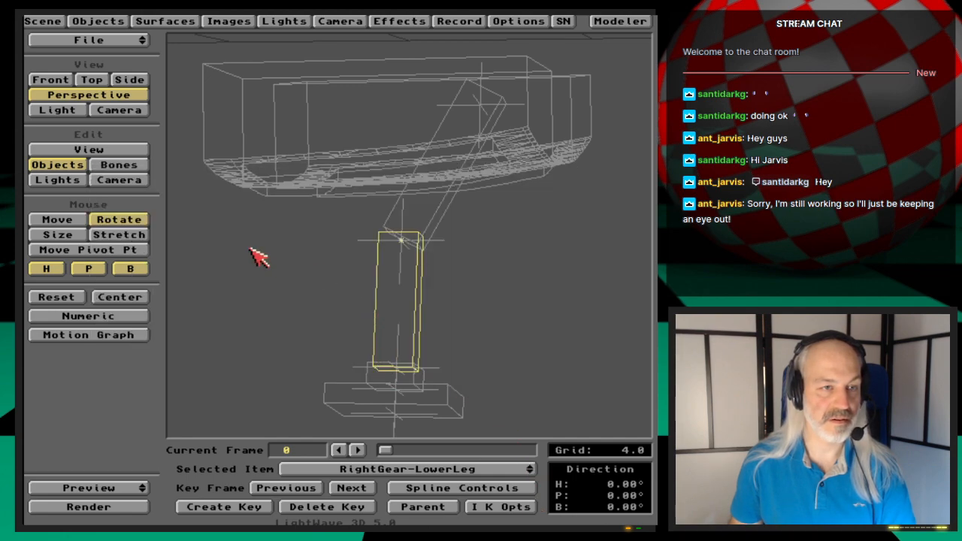
{"action": "left_click", "coordinate": [130, 269]}
{"action": "left_click", "coordinate": [89, 269]}
{"action": "left_click", "coordinate": [46, 269]}
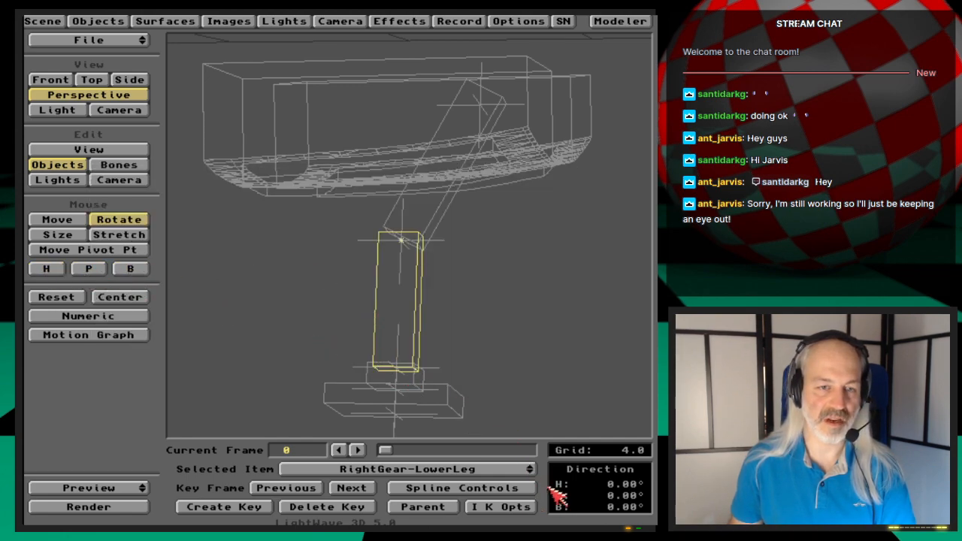
- Enable bank limits for RightGear-KneeTip with a minimum of 5° and a maximum of 135°
{"action": "key", "text": "Down"}
{"action": "left_click", "coordinate": [518, 510]}
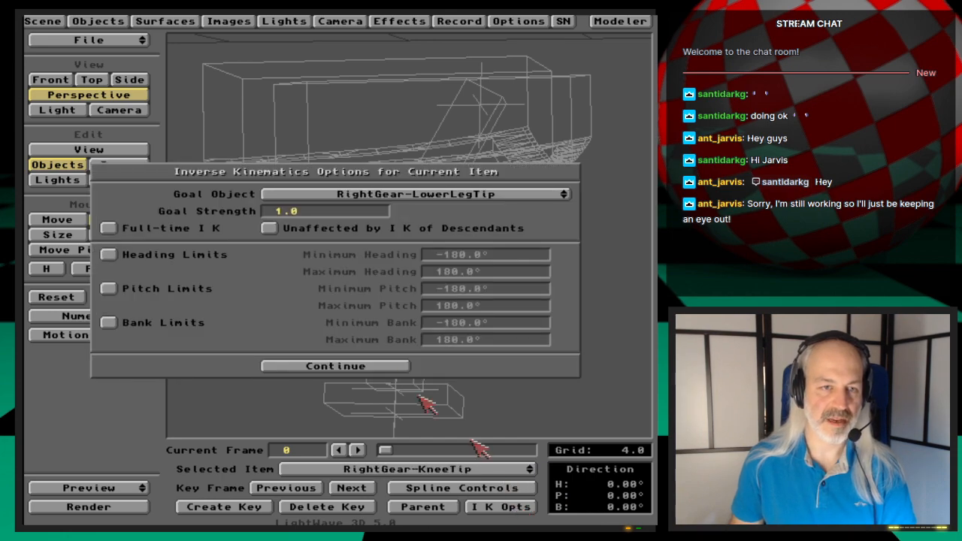
{"action": "left_click", "coordinate": [194, 322]}
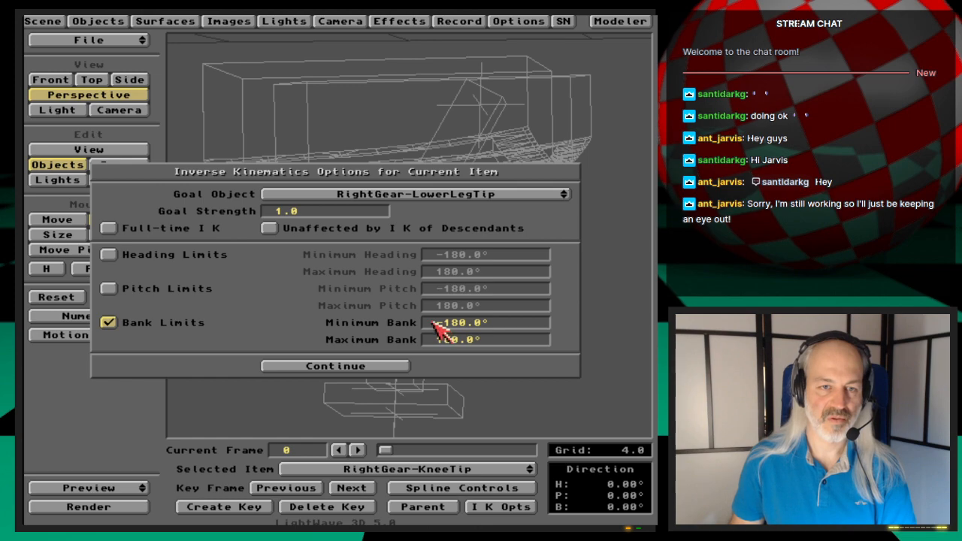
{"action": "left_click", "coordinate": [436, 327]}
{"action": "type", "text": "5"}
{"action": "key", "text": "Tab"}
{"action": "type", "text": "135"}
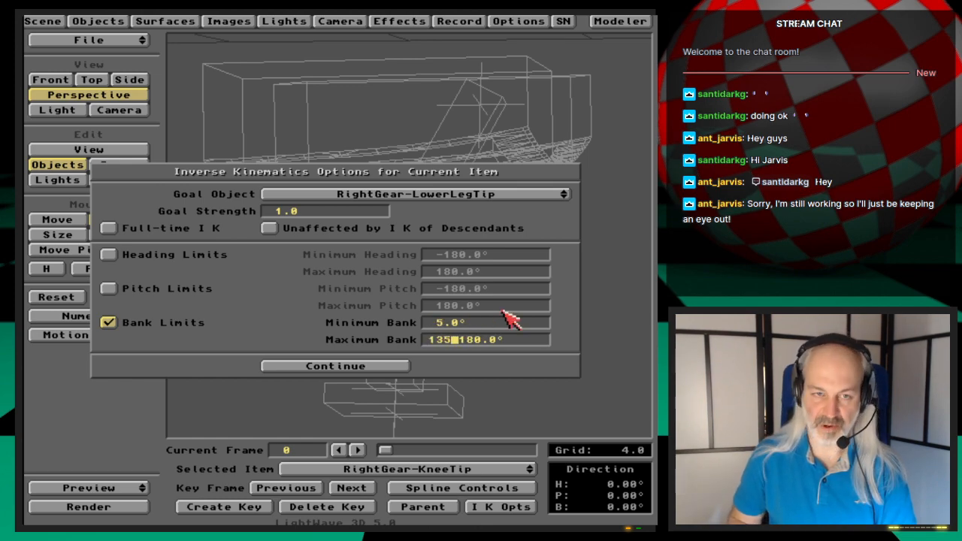
{"action": "key", "text": "Return"}
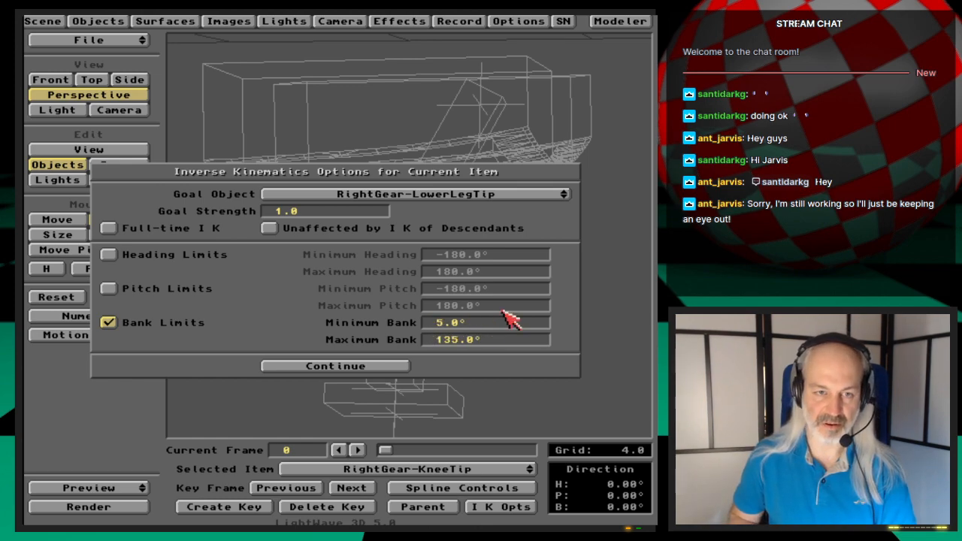
{"action": "left_click", "coordinate": [400, 366]}
- Check RightGear-UpperLeg's inverse kinematics options and movement axes, and the rotation axes permitted down to RightGear-LowerLeg
{"action": "key", "text": "Up"}
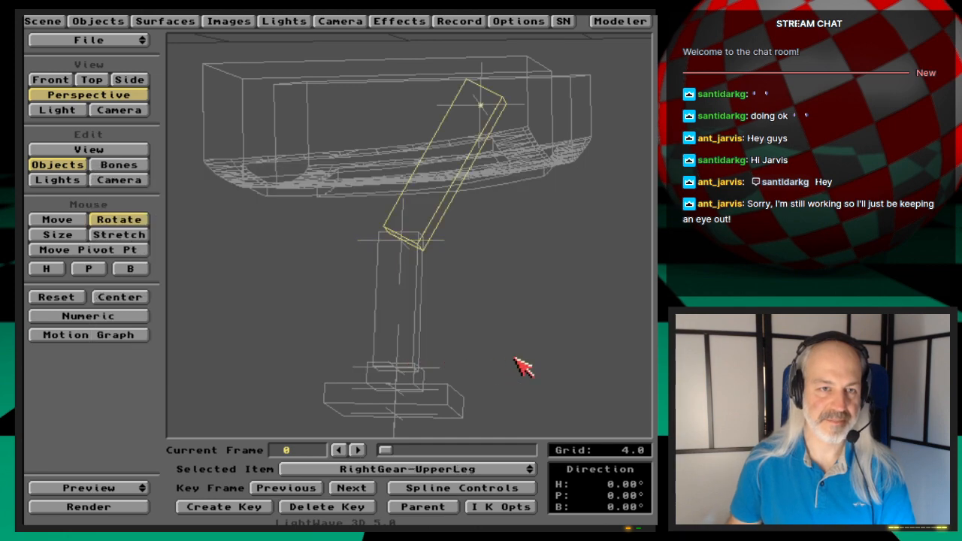
{"action": "left_click", "coordinate": [517, 508]}
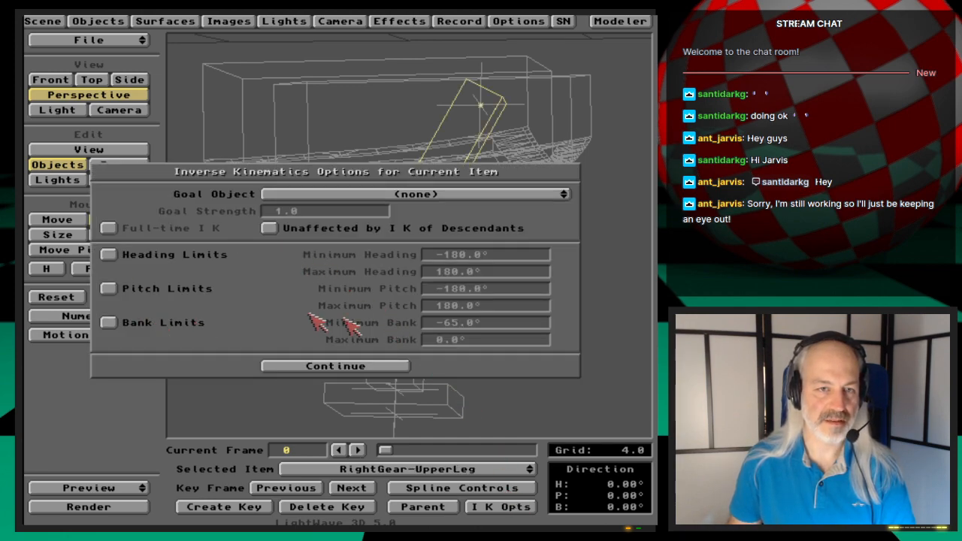
{"action": "left_click", "coordinate": [359, 362]}
{"action": "key", "text": "t"}
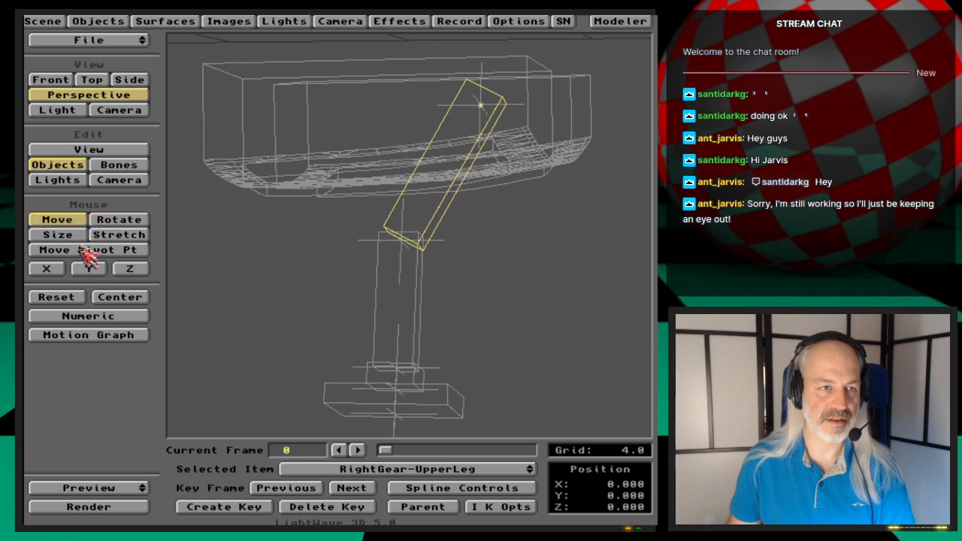
{"action": "left_click", "coordinate": [121, 219]}
{"action": "key", "text": "Down"}
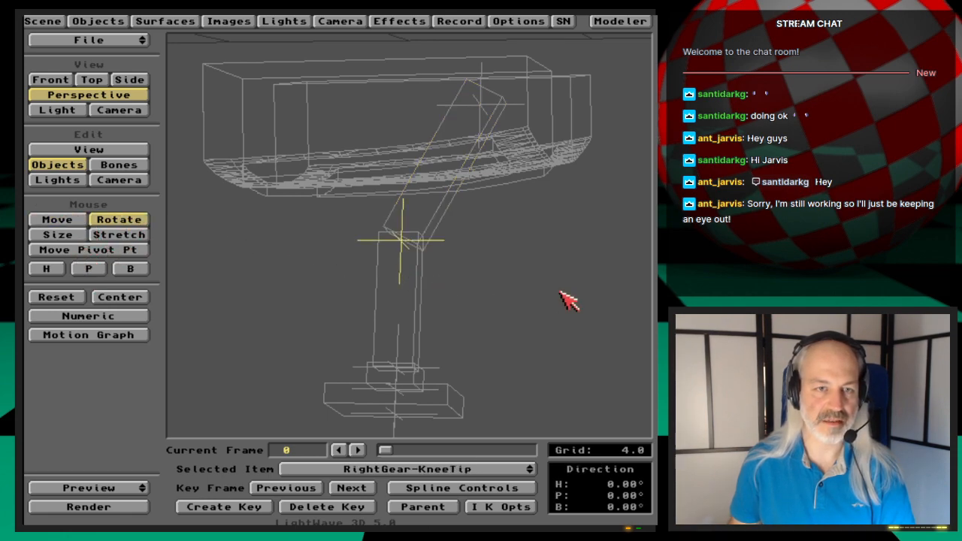
{"action": "key", "text": "Down"}
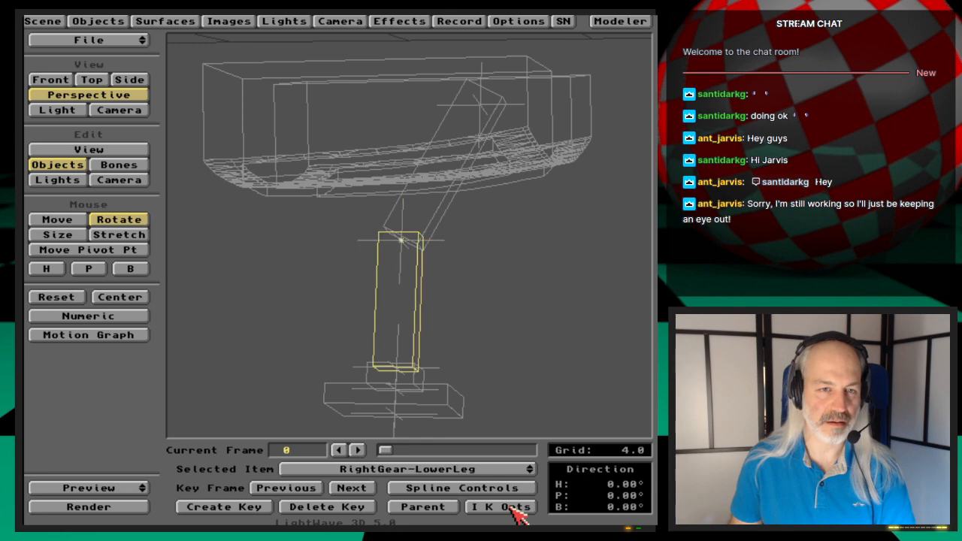
- Review RightGear-Ankle's inverse kinematics options and allow RightGear-LowerLegTip to rotate on the bank axis
{"action": "key", "text": "Down"}
{"action": "key", "text": "Down"}
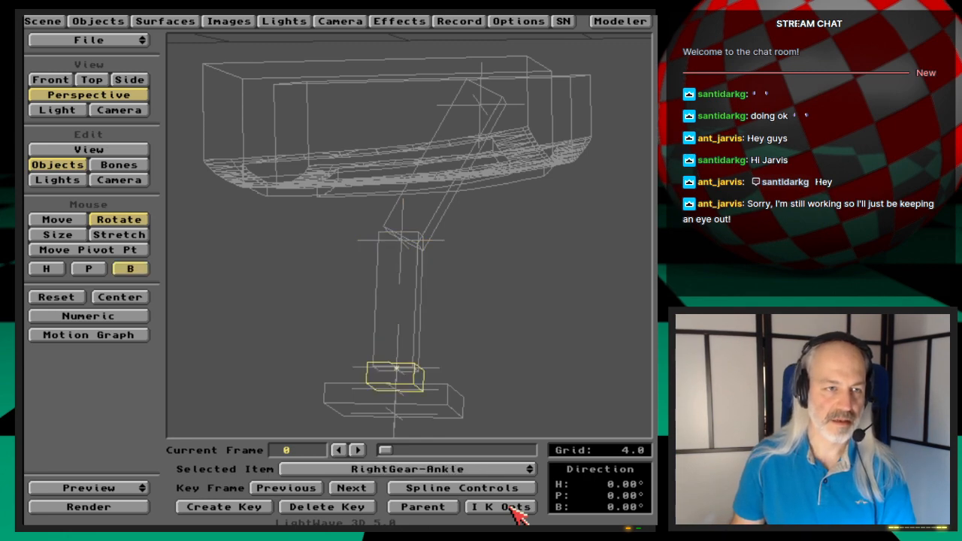
{"action": "left_click", "coordinate": [515, 508]}
{"action": "left_click", "coordinate": [388, 368]}
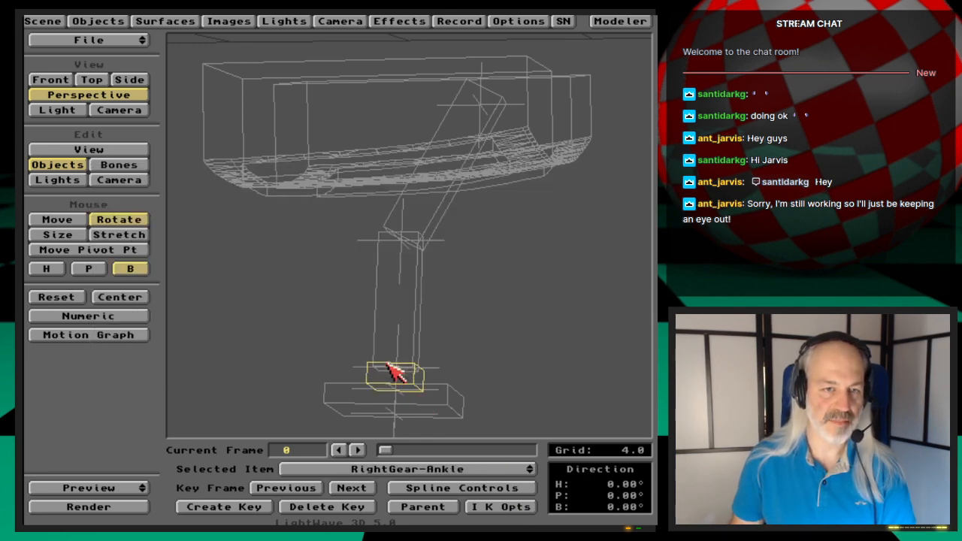
{"action": "key", "text": "Up"}
{"action": "left_click", "coordinate": [142, 268]}
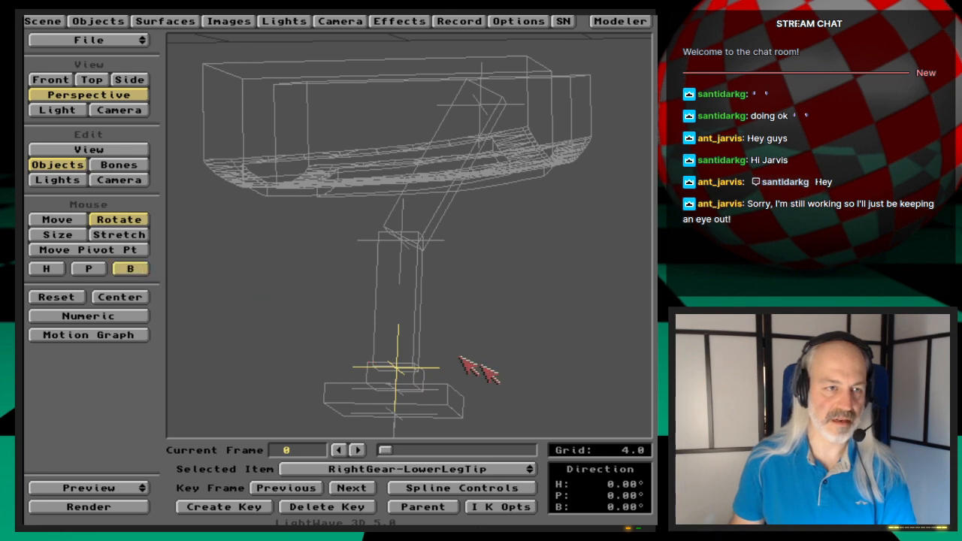
{"action": "key", "text": "Down"}
{"action": "key", "text": "Up"}
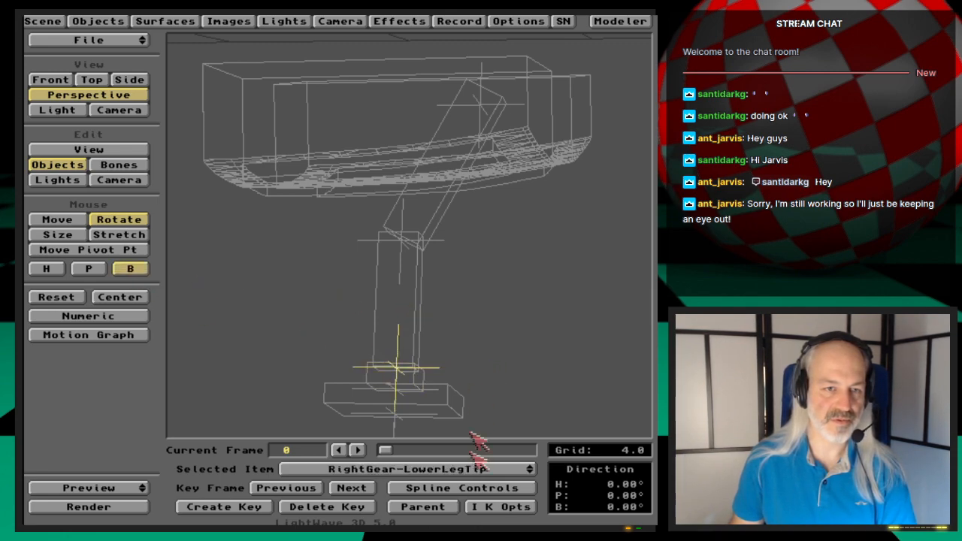
- Enable bank limits for RightGear-LowerLegTip with a minimum of -15° and a maximum of 15°
{"action": "left_click", "coordinate": [496, 508]}
{"action": "left_click", "coordinate": [170, 328]}
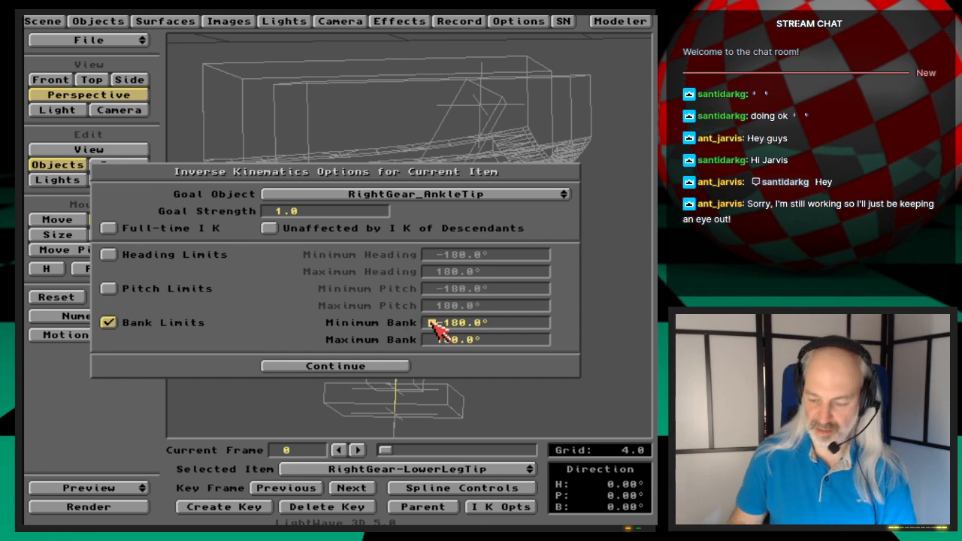
{"action": "type", "text": "-"}
{"action": "key", "text": "Return"}
{"action": "type", "text": "15"}
{"action": "key", "text": "Return"}
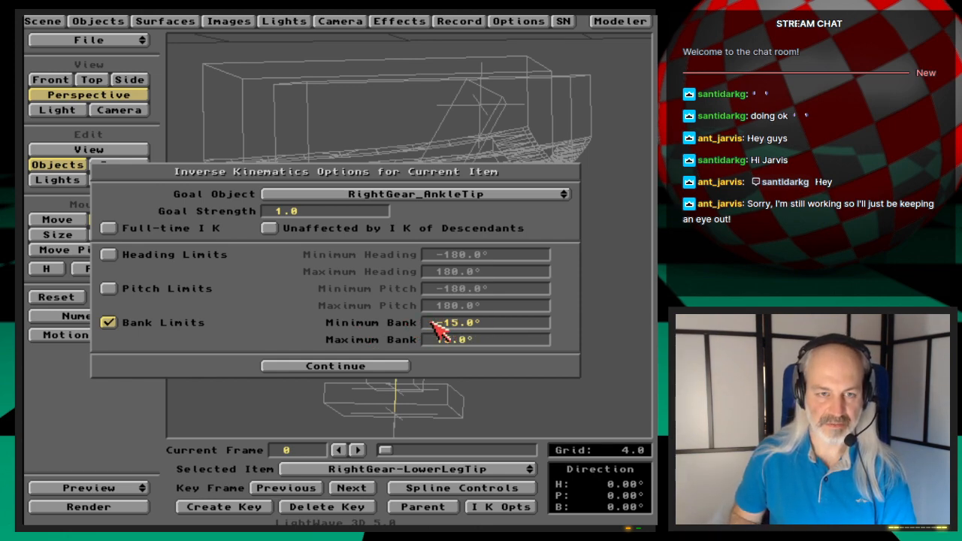
{"action": "left_click", "coordinate": [389, 368]}
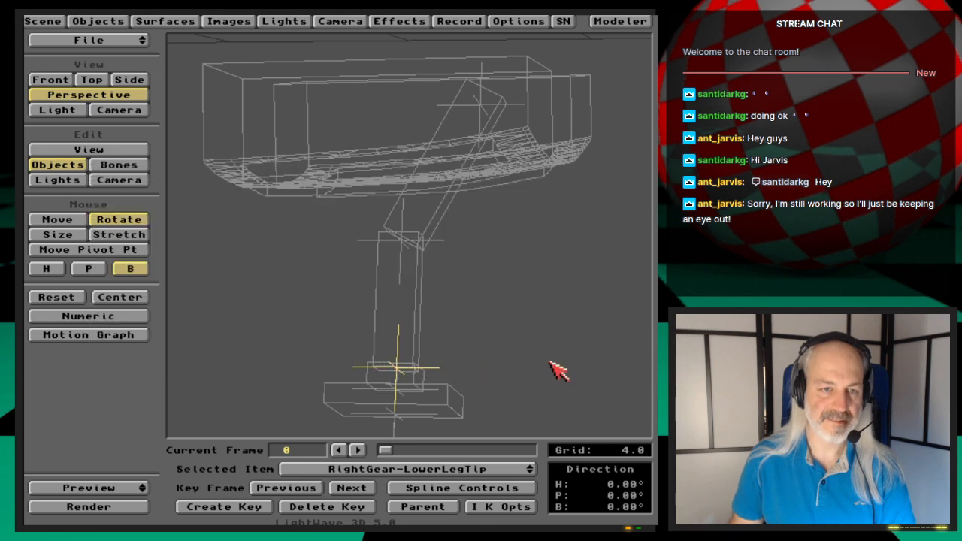
- Lock RightGear-Ankle's bank rotation and its movement on the X, Y and Z axes
{"action": "left_click", "coordinate": [56, 218]}
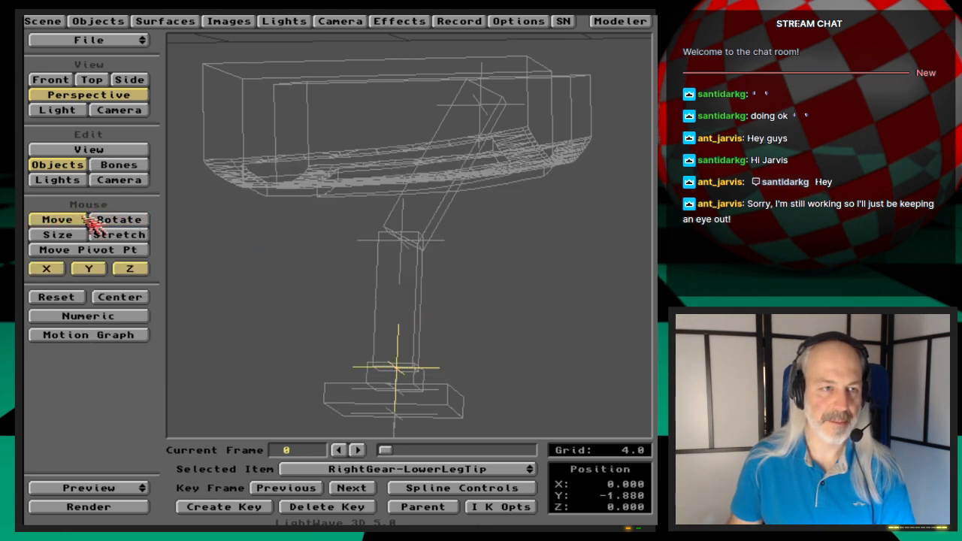
{"action": "left_click", "coordinate": [118, 220]}
{"action": "key", "text": "Up"}
{"action": "key", "text": "Down"}
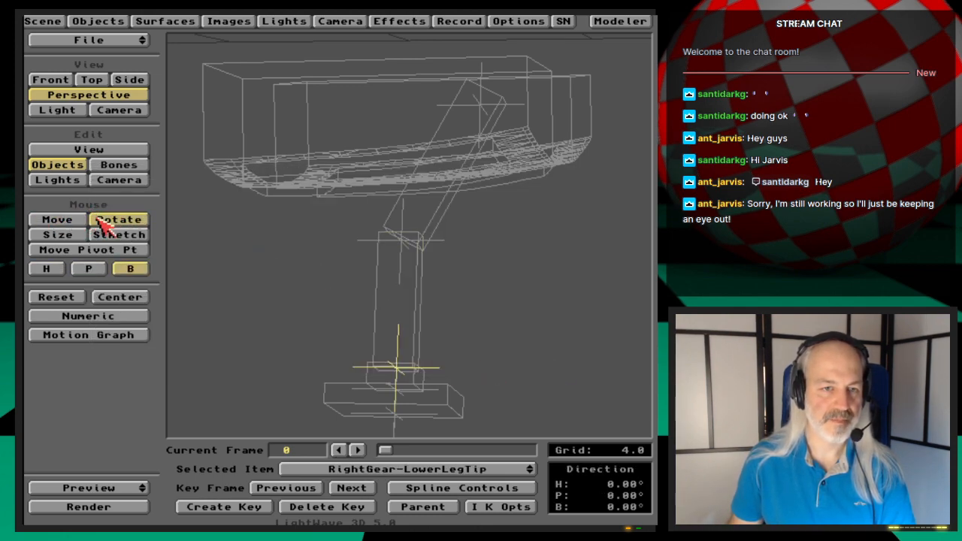
{"action": "key", "text": "Up"}
{"action": "key", "text": "Down"}
{"action": "key", "text": "Down"}
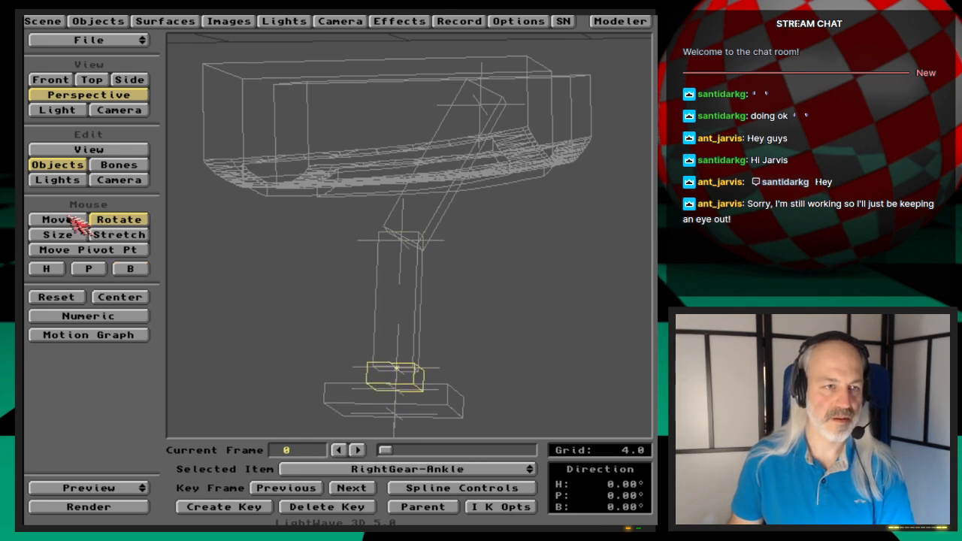
{"action": "left_click", "coordinate": [75, 221]}
{"action": "left_click", "coordinate": [46, 269]}
{"action": "left_click", "coordinate": [89, 268]}
{"action": "left_click", "coordinate": [129, 269]}
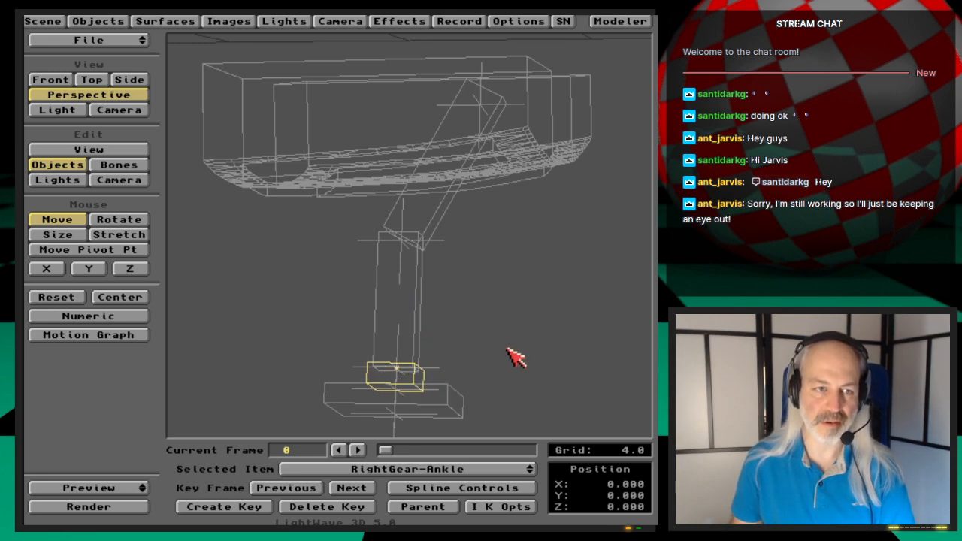
- Allow RightGear_AnkleTip to rotate on the pitch axis and review RightGear-Foot's inverse kinematics limits
{"action": "key", "text": "Down"}
{"action": "left_click", "coordinate": [120, 220]}
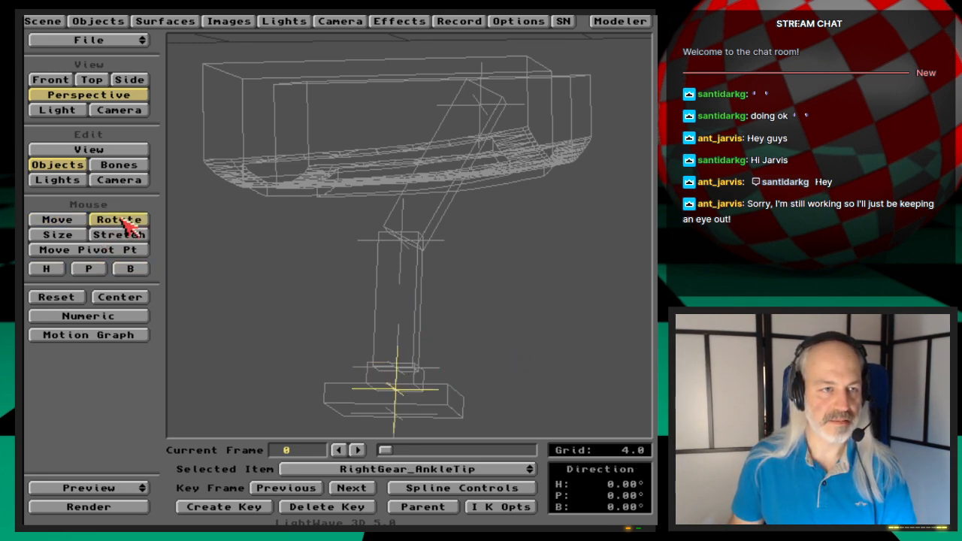
{"action": "key", "text": "Down"}
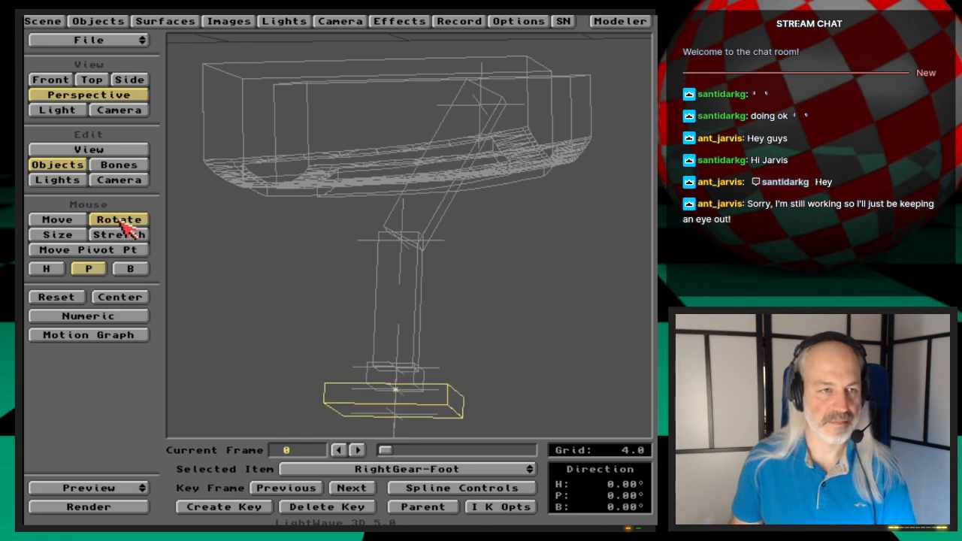
{"action": "key", "text": "Up"}
{"action": "key", "text": "Down"}
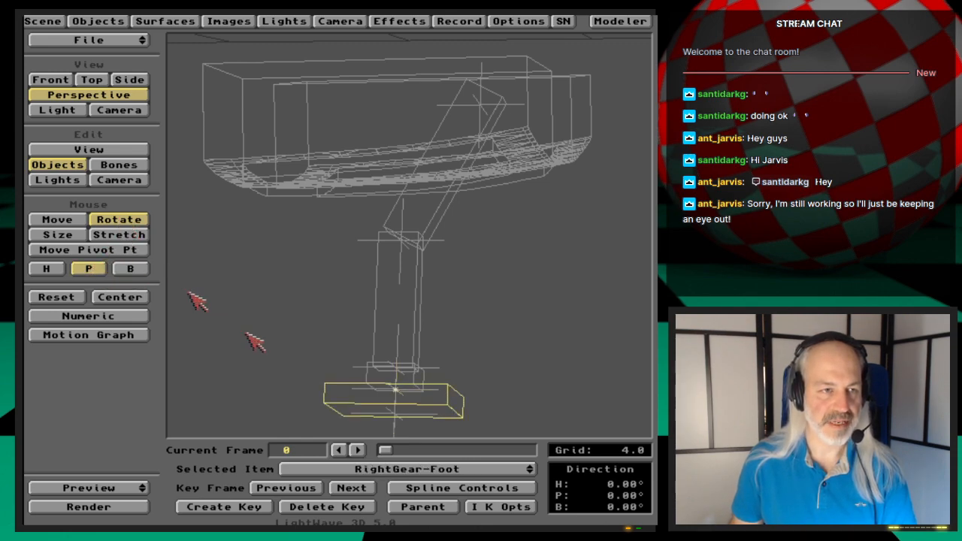
{"action": "left_click", "coordinate": [498, 507]}
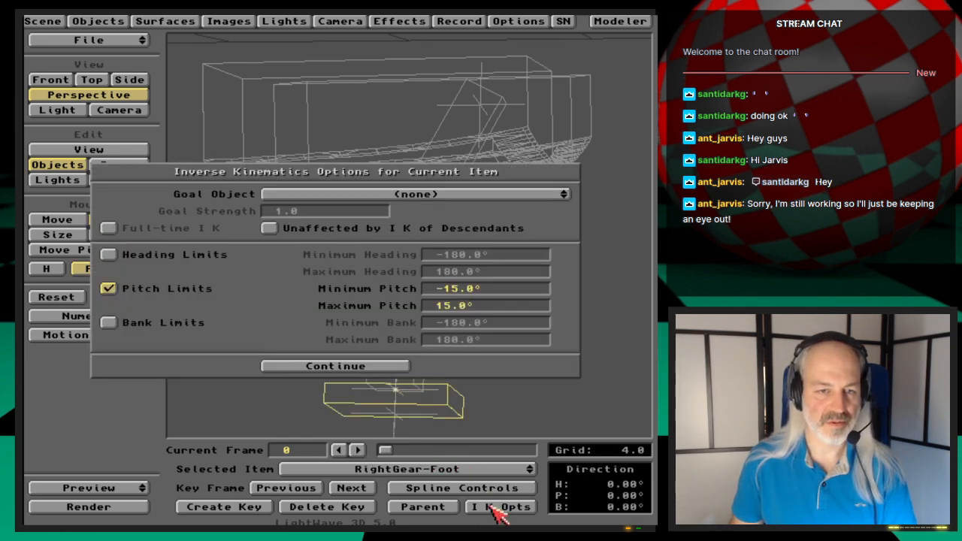
{"action": "left_click", "coordinate": [337, 366]}
- Enable pitch limits for RightGear_AnkleTip with a minimum of -15° and a maximum of 15°, and select RightGear-Foot
{"action": "key", "text": "Up"}
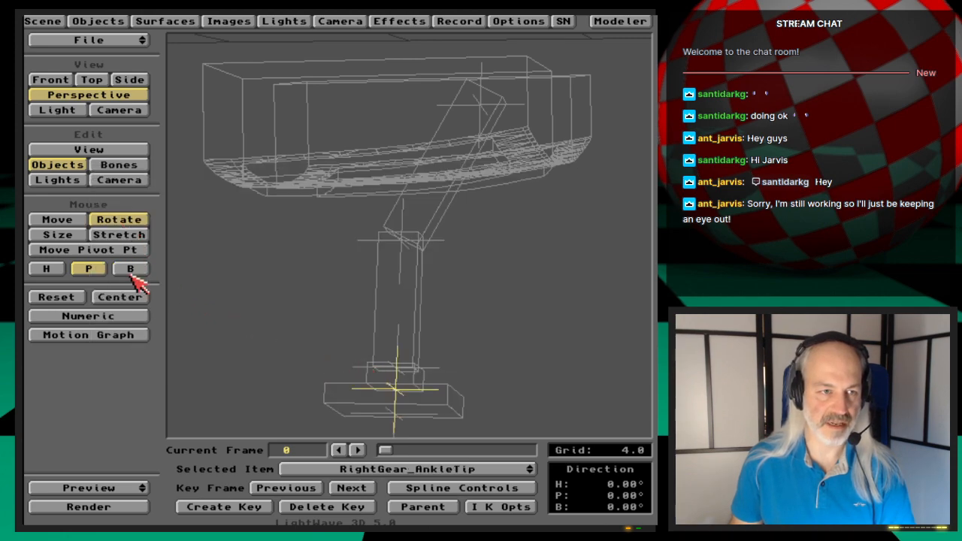
{"action": "left_click", "coordinate": [502, 508]}
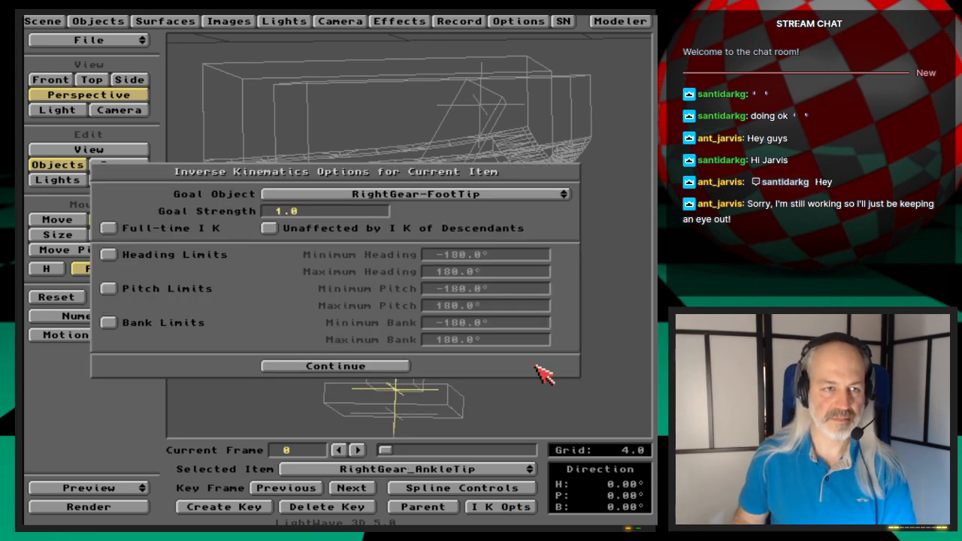
{"action": "left_click", "coordinate": [203, 287]}
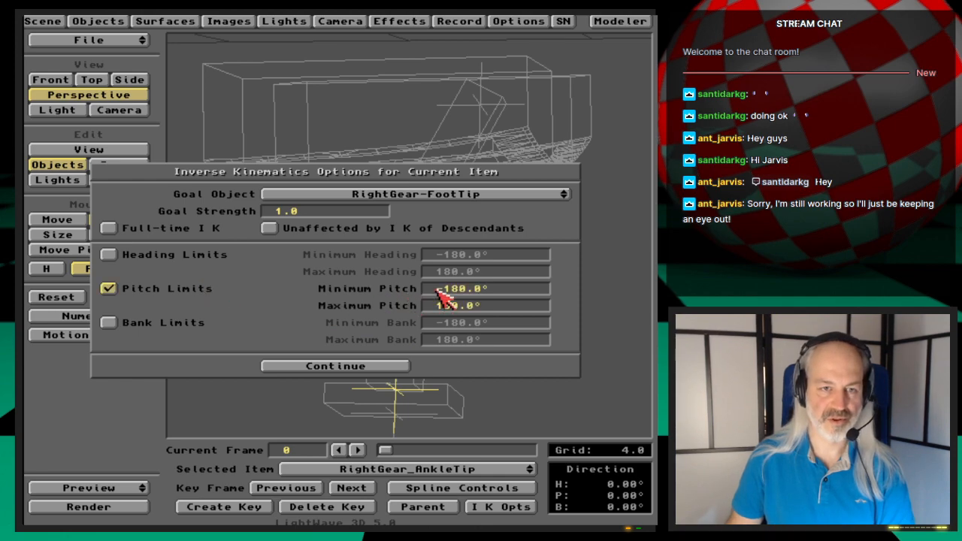
{"action": "type", "text": "-15"}
{"action": "key", "text": "Tab"}
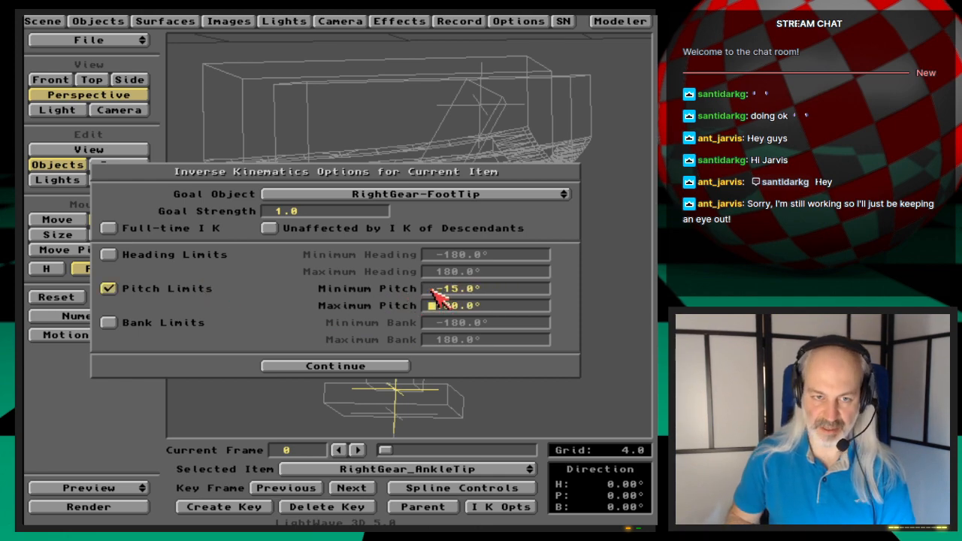
{"action": "type", "text": "15"}
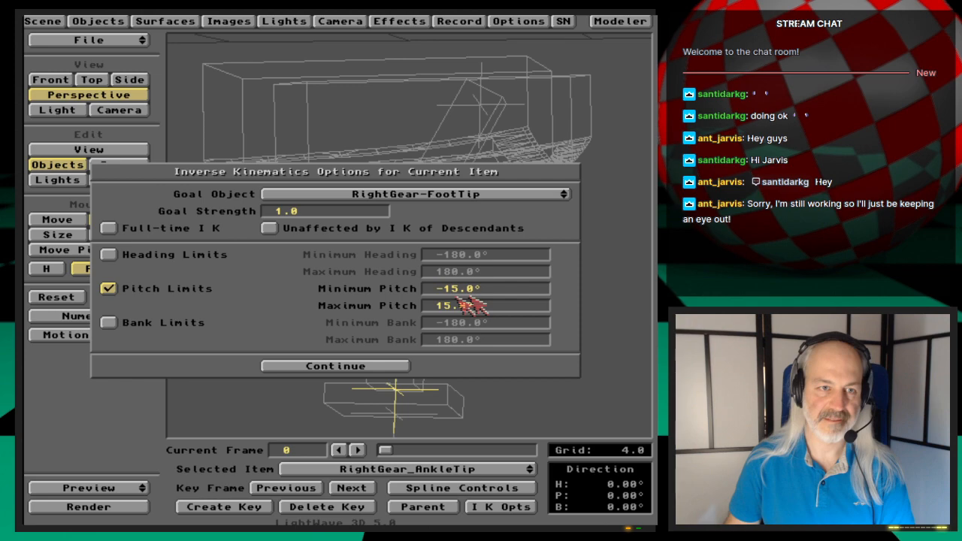
{"action": "left_click", "coordinate": [392, 367]}
{"action": "key", "text": "Down"}
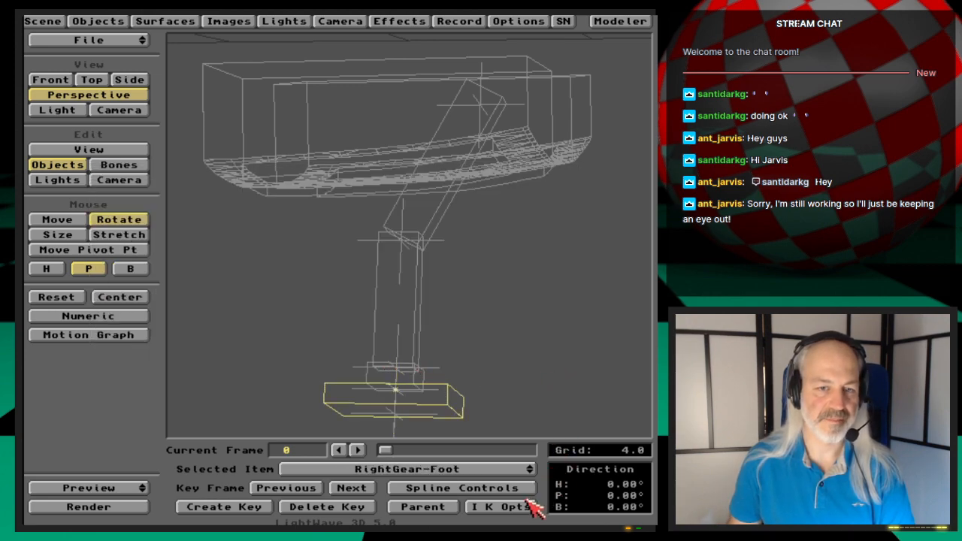
- Disable the pitch limits in RightGear-Foot's inverse kinematics options
{"action": "left_click", "coordinate": [526, 504]}
{"action": "left_click", "coordinate": [202, 293]}
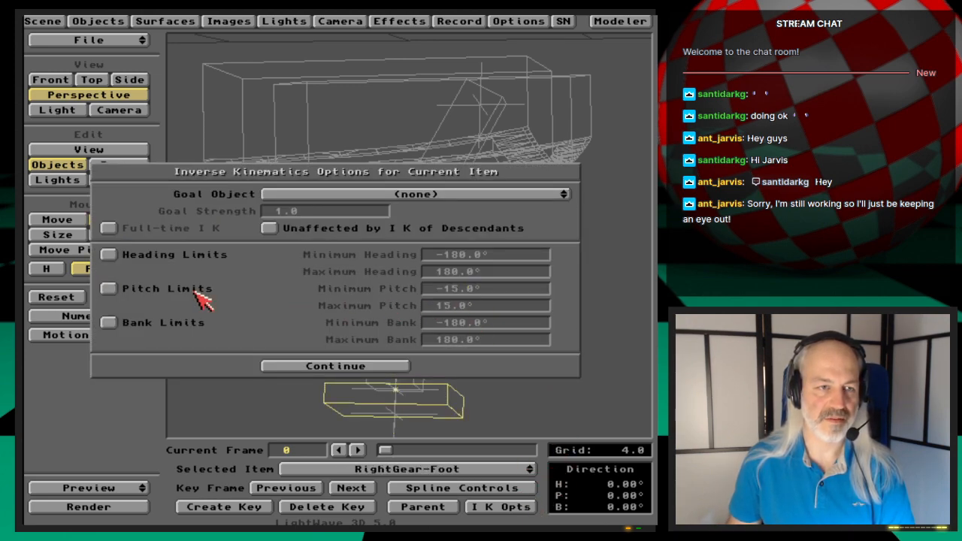
{"action": "left_click", "coordinate": [323, 367]}
- Select RightGear-FootTip and lock its movement on the X, Y and Z axes
{"action": "key", "text": "Down"}
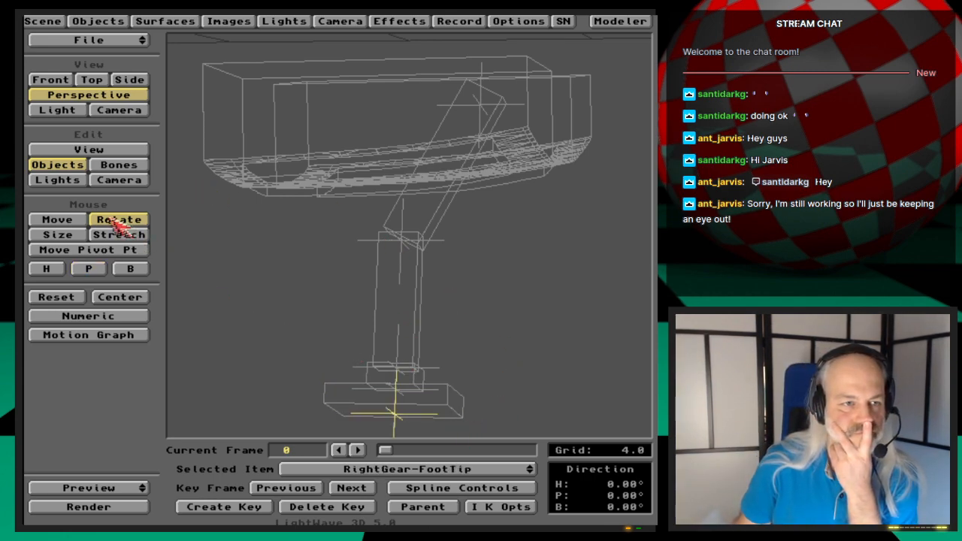
{"action": "left_click", "coordinate": [85, 221]}
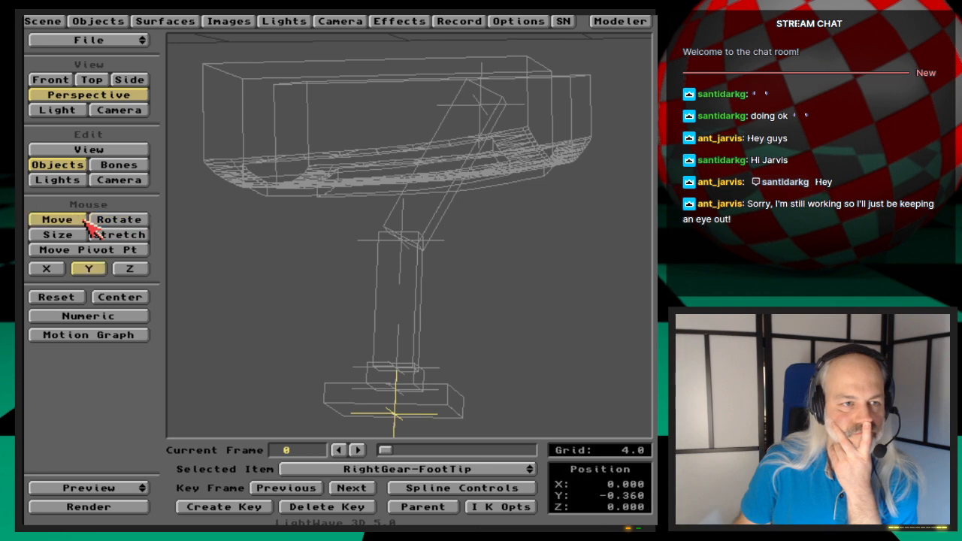
{"action": "left_click", "coordinate": [54, 269]}
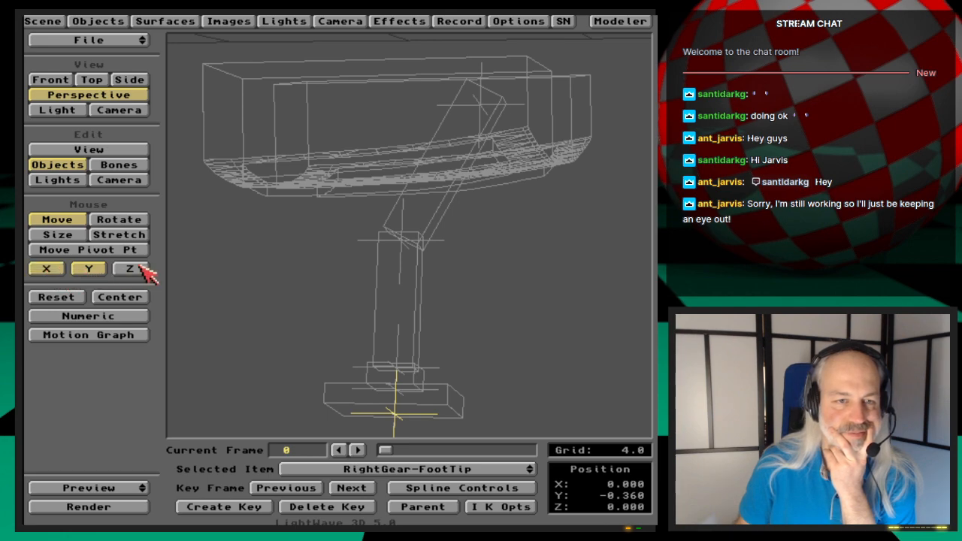
{"action": "left_click", "coordinate": [46, 270]}
{"action": "left_click", "coordinate": [89, 269]}
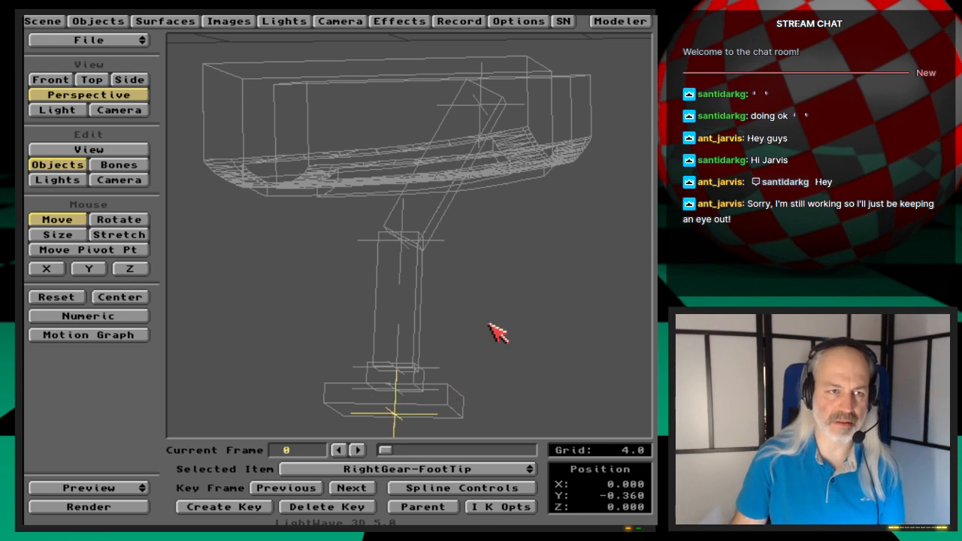
- Set **RightFootHandle** as the goal object of RightGear-FootTip with full-time inverse kinematics enabled
{"action": "key", "text": "v"}
{"action": "key", "text": "o"}
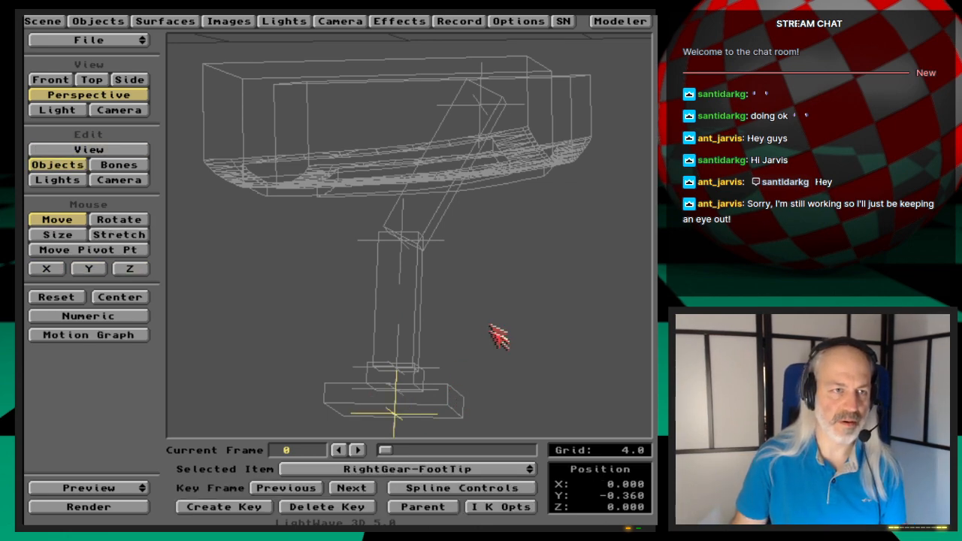
{"action": "key", "text": "v"}
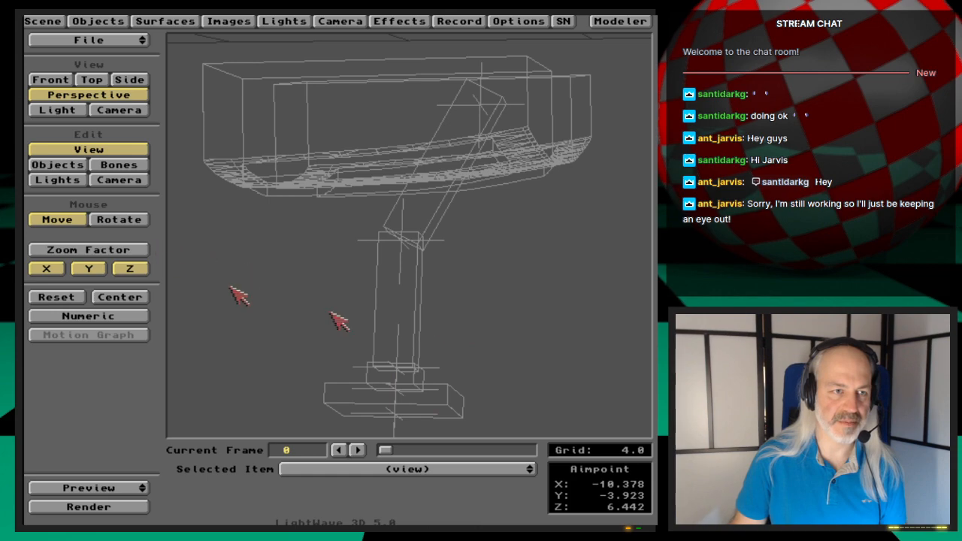
{"action": "right_click_drag", "start_coordinate": [421, 336], "coordinate": [421, 375]}
{"action": "key", "text": "o"}
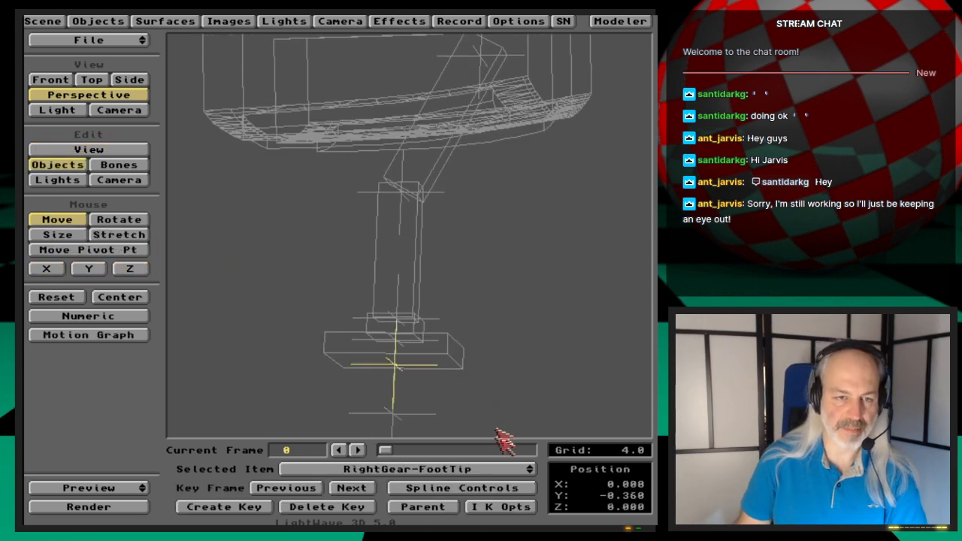
{"action": "left_click", "coordinate": [518, 507]}
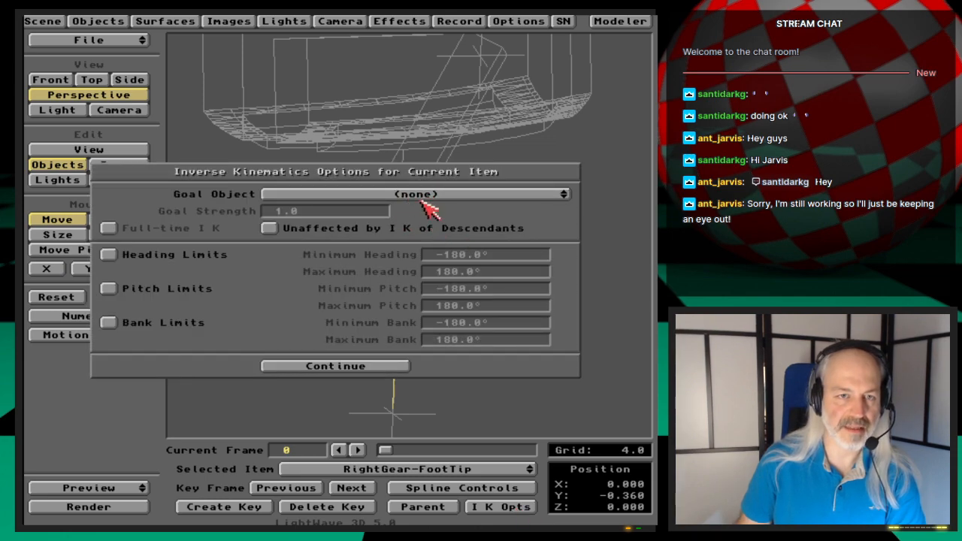
{"action": "left_click_drag", "start_coordinate": [421, 198], "coordinate": [439, 425]}
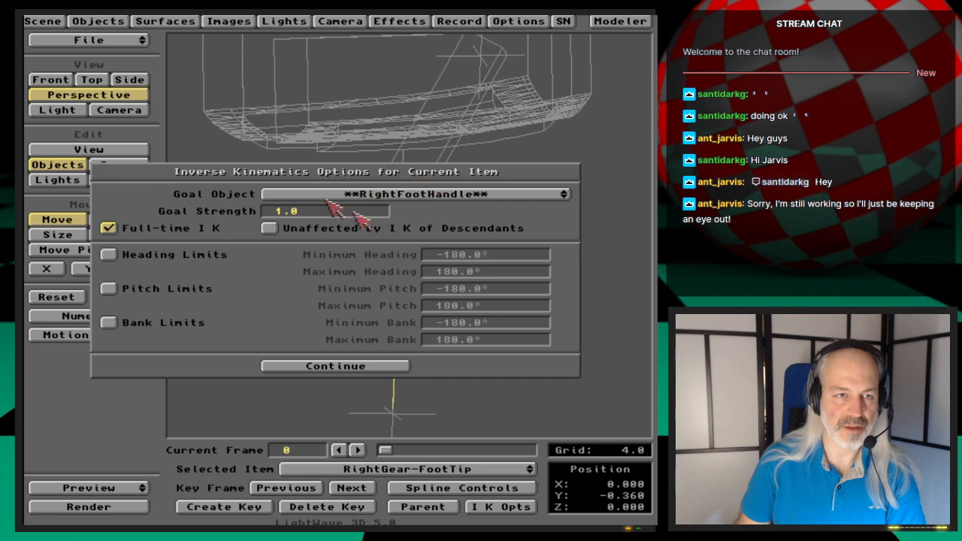
{"action": "left_click", "coordinate": [356, 367]}
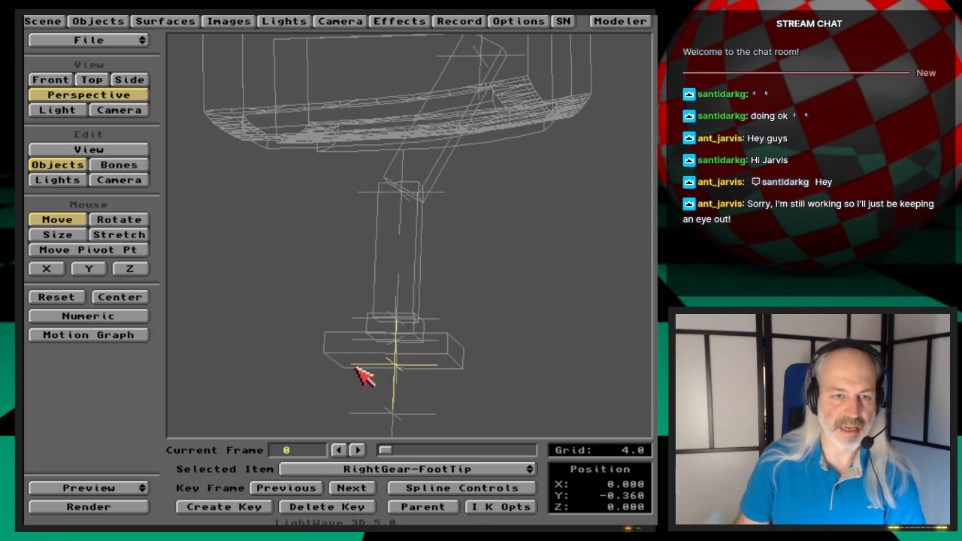
- Test the foot's inverse kinematics by moving **RightFootHandle** on the X and Z axes, and restore its keyed position
{"action": "left_click", "coordinate": [508, 401]}
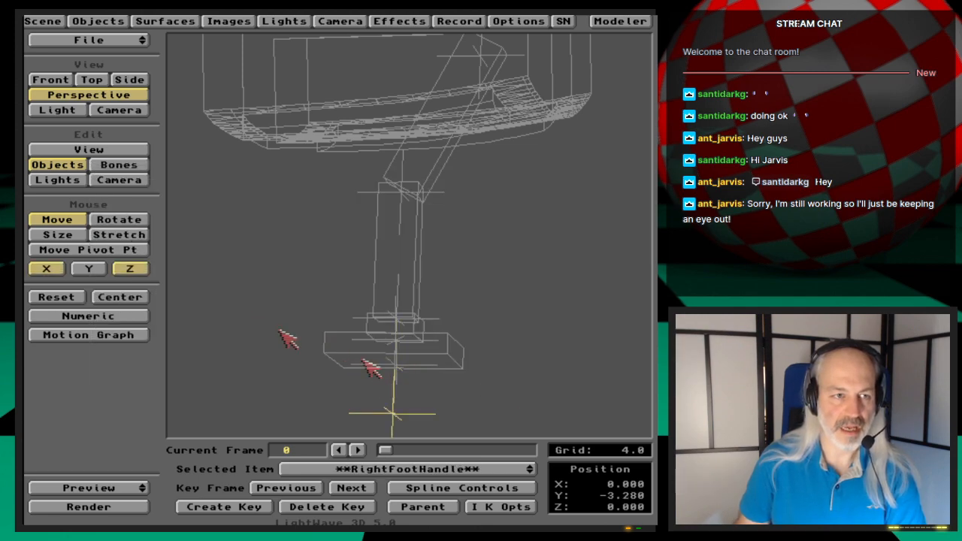
{"action": "left_click_drag", "start_coordinate": [478, 402], "coordinate": [532, 421]}
{"action": "left_click_drag", "start_coordinate": [445, 431], "coordinate": [394, 415]}
{"action": "key", "text": "Right"}
{"action": "key", "text": "Left"}
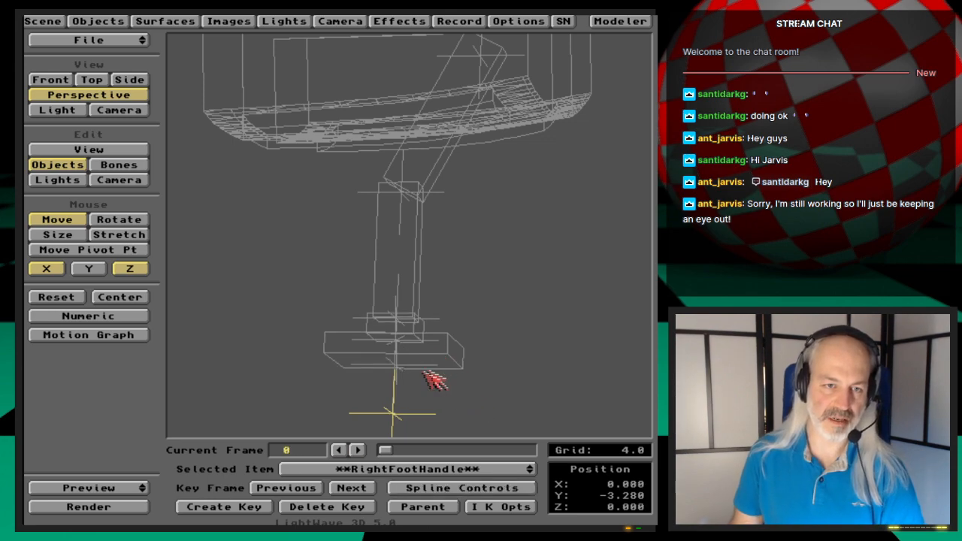
- Step through the right gear's items to RightGear_AnkleTip and check its rotation channels and direction
{"action": "key", "text": "Down"}
{"action": "key", "text": "Down"}
{"action": "key", "text": "Up"}
{"action": "key", "text": "Up"}
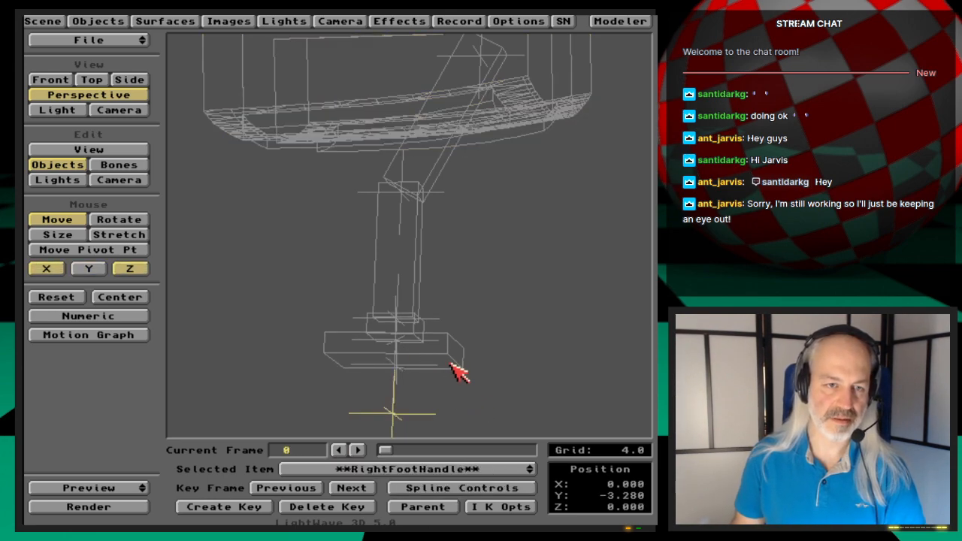
{"action": "key", "text": "Up"}
{"action": "key", "text": "Up"}
{"action": "key", "text": "Up"}
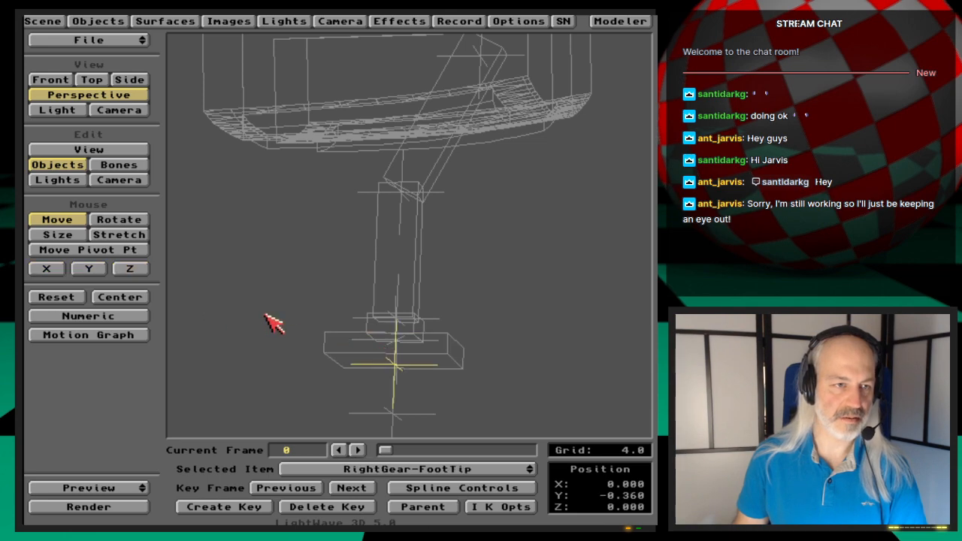
{"action": "key", "text": "Up"}
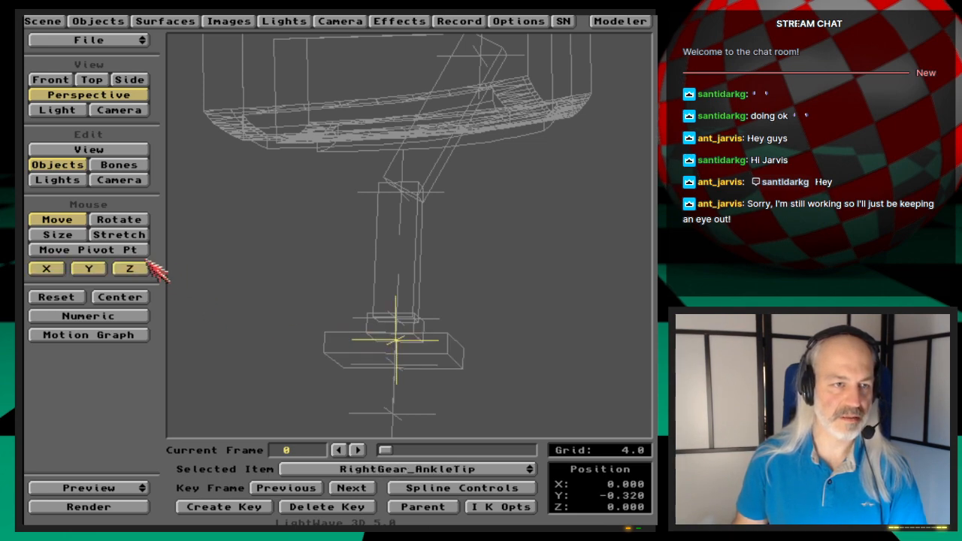
{"action": "left_click", "coordinate": [120, 221]}
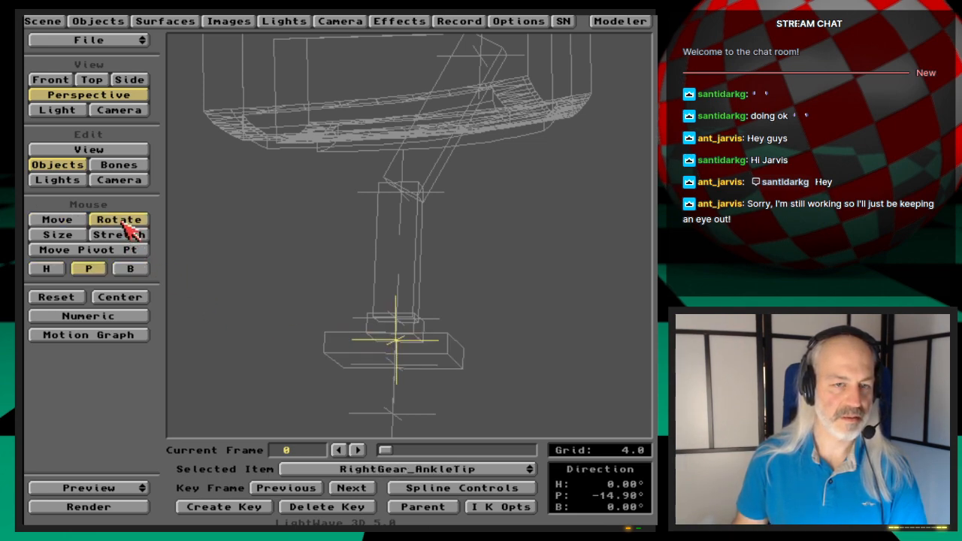
- Centre the view on RightGear_AnkleTip and examine the ankle and foot from another angle
{"action": "key", "text": "v"}
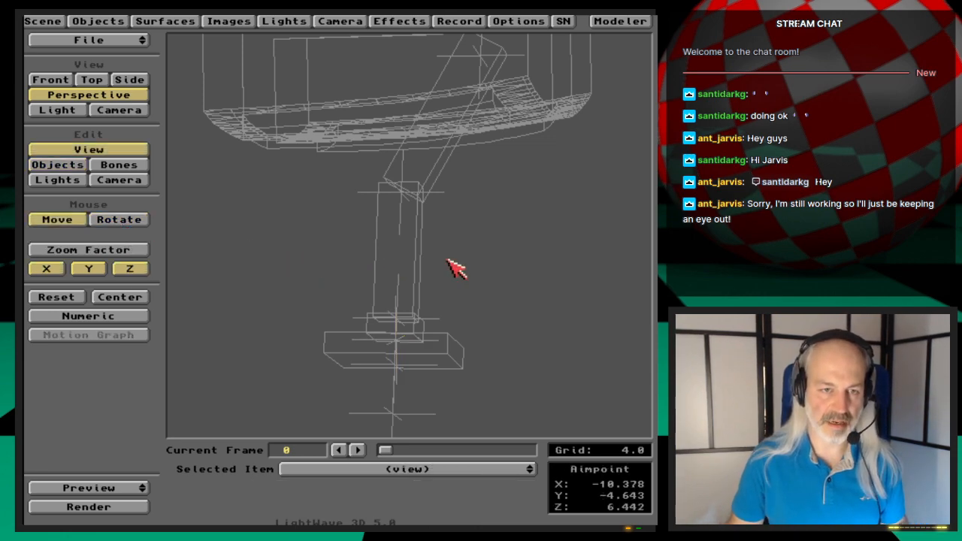
{"action": "left_click_drag", "start_coordinate": [449, 260], "coordinate": [414, 260]}
{"action": "key", "text": "o"}
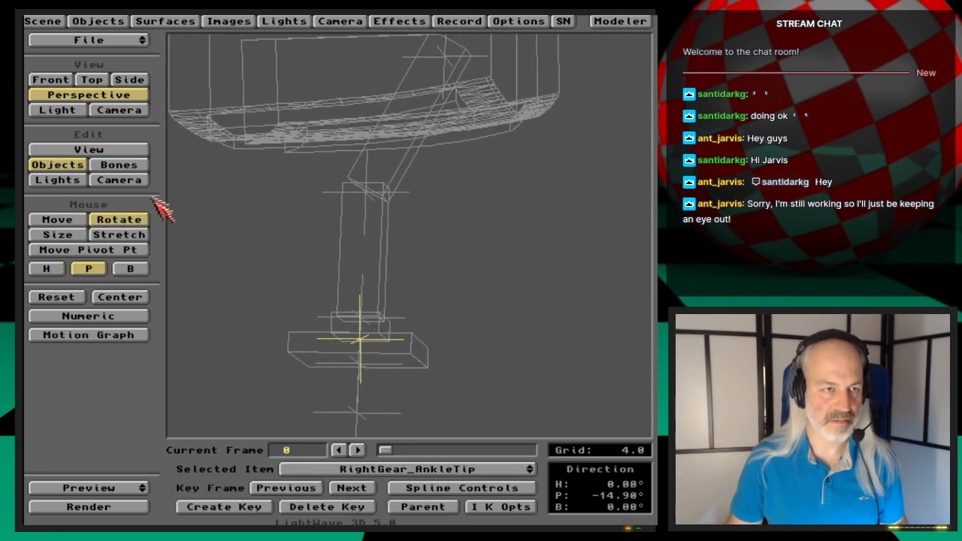
{"action": "key", "text": "v"}
{"action": "left_click", "coordinate": [120, 220]}
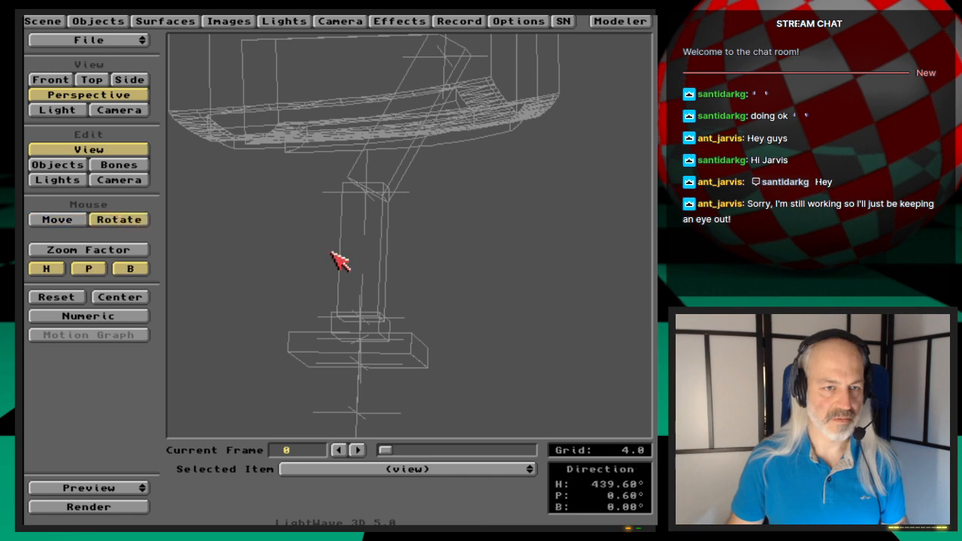
{"action": "mouse_move", "coordinate": [337, 258]}
{"action": "left_mouse_down"}
{"action": "mouse_move", "coordinate": [320, 257]}
{"action": "mouse_move", "coordinate": [347, 259]}
{"action": "left_mouse_up"}
{"action": "key", "text": "o"}
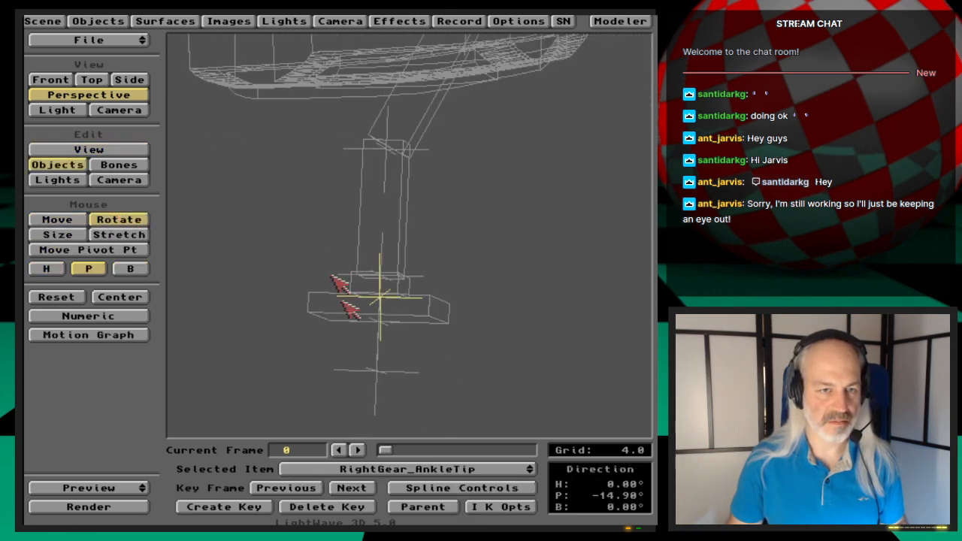
{"action": "left_click", "coordinate": [137, 303]}
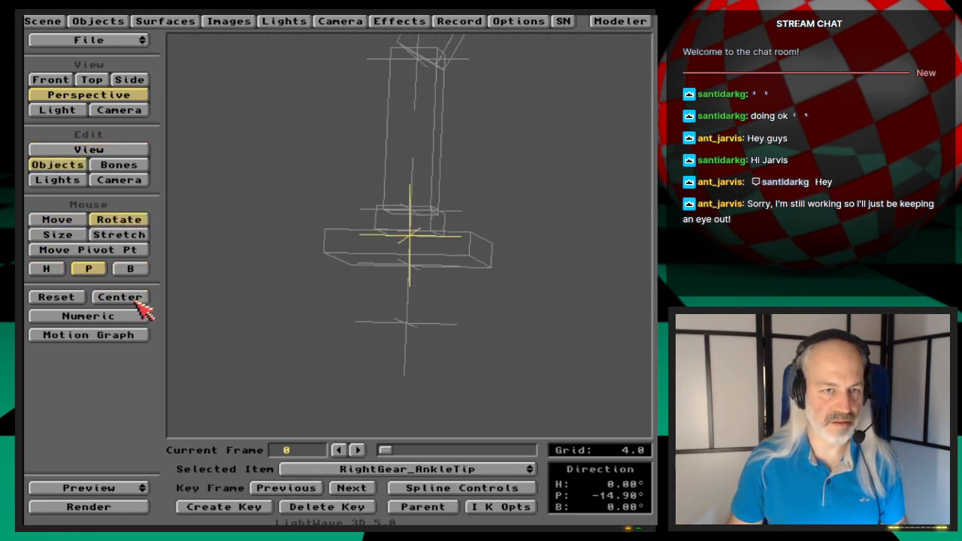
{"action": "key", "text": "v"}
{"action": "left_click_drag", "start_coordinate": [354, 278], "coordinate": [292, 281]}
{"action": "key", "text": "o"}
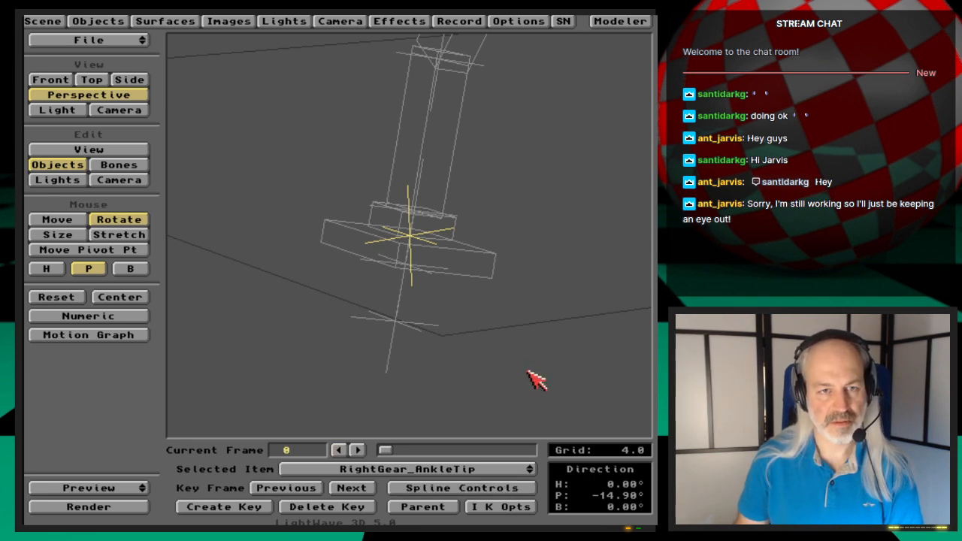
- Try rotating and moving **RightFootHandle** to test the foot's response, and restore its keyed position
{"action": "key", "text": "Down"}
{"action": "key", "text": "Down"}
{"action": "key", "text": "Down"}
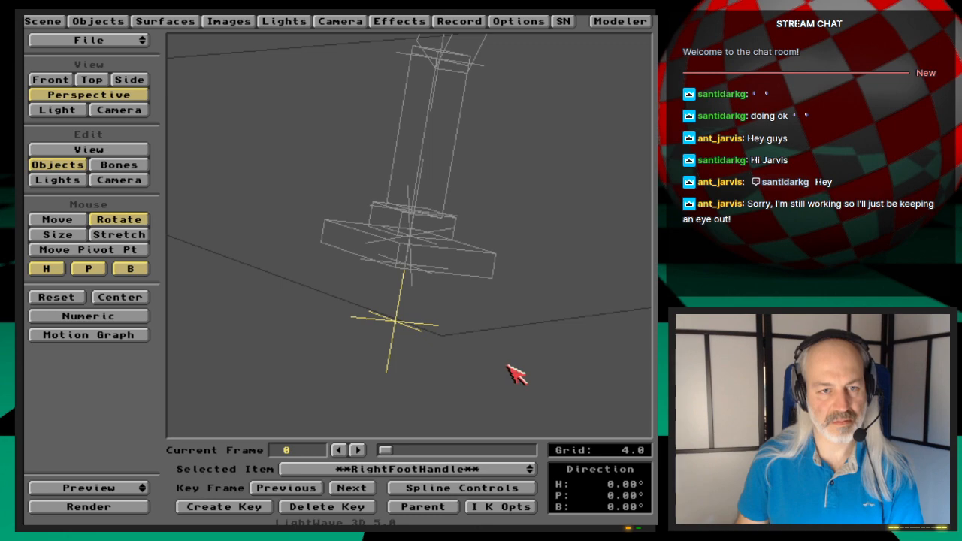
{"action": "left_click_drag", "start_coordinate": [410, 236], "coordinate": [412, 219]}
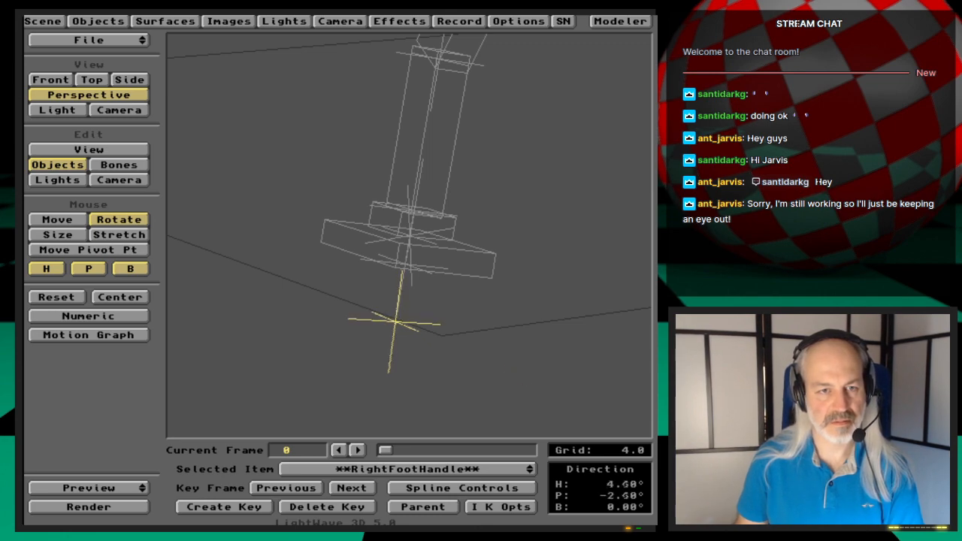
{"action": "left_click", "coordinate": [74, 220]}
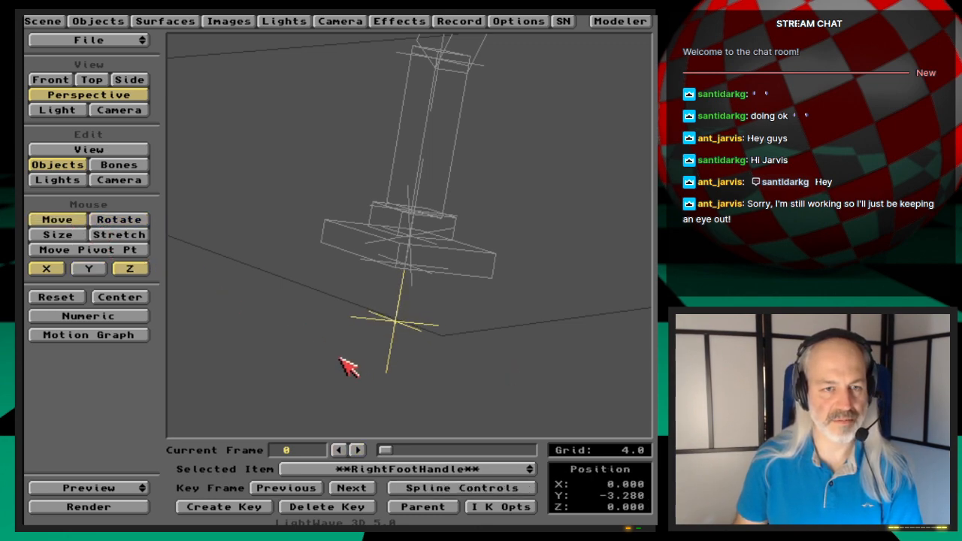
{"action": "mouse_move", "coordinate": [342, 363]}
{"action": "left_mouse_down"}
{"action": "mouse_move", "coordinate": [420, 377]}
{"action": "mouse_move", "coordinate": [446, 359]}
{"action": "mouse_move", "coordinate": [390, 335]}
{"action": "mouse_move", "coordinate": [394, 321]}
{"action": "mouse_move", "coordinate": [339, 356]}
{"action": "left_mouse_up"}
{"action": "key", "text": "Right"}
{"action": "key", "text": "Left"}
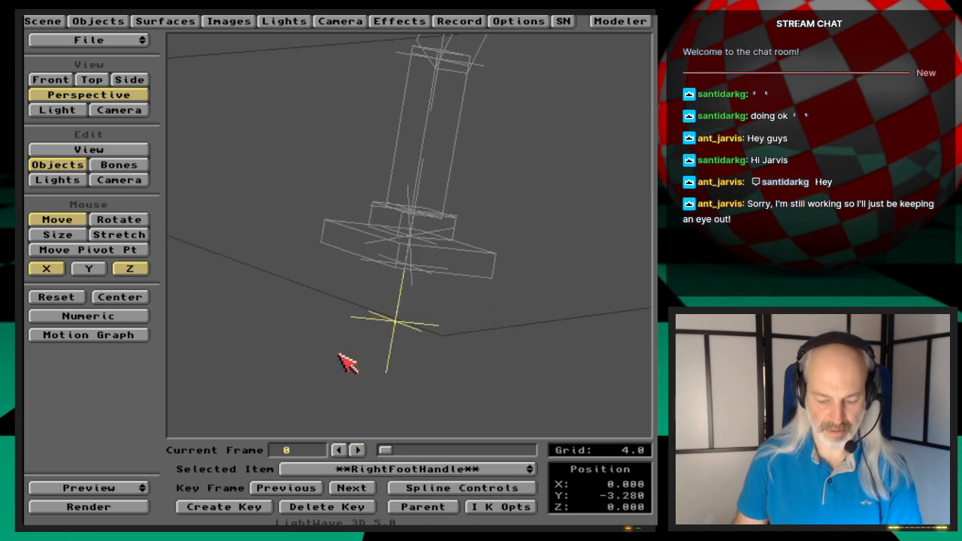
- Set the grid size to 1.0, test the foot by moving **RightFootHandle** in X and Z, and restore the handle's keyed position
{"action": "key", "text": "period"}
{"action": "key", "text": "period"}
{"action": "key", "text": "comma"}
{"action": "key", "text": "comma"}
{"action": "key", "text": "comma"}
{"action": "key", "text": "comma"}
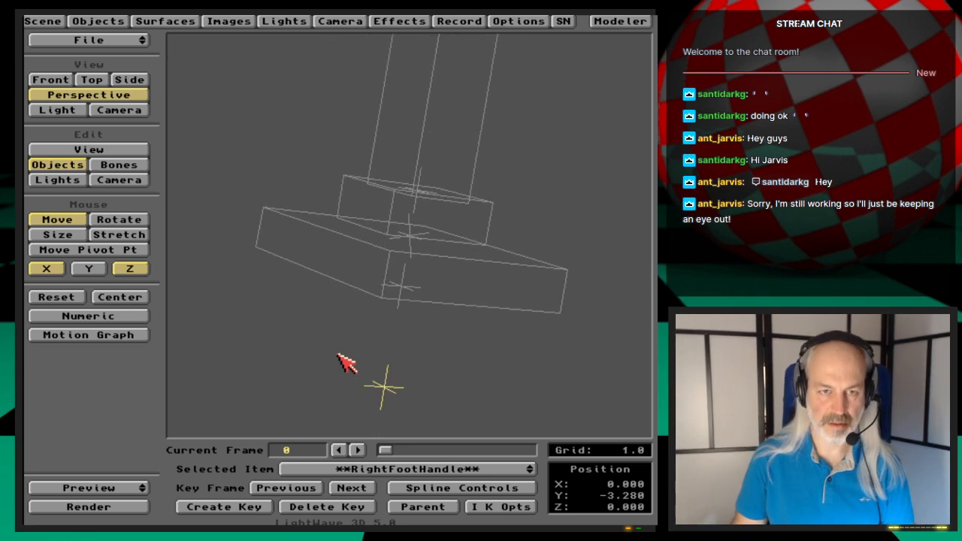
{"action": "left_click_drag", "start_coordinate": [397, 349], "coordinate": [434, 352]}
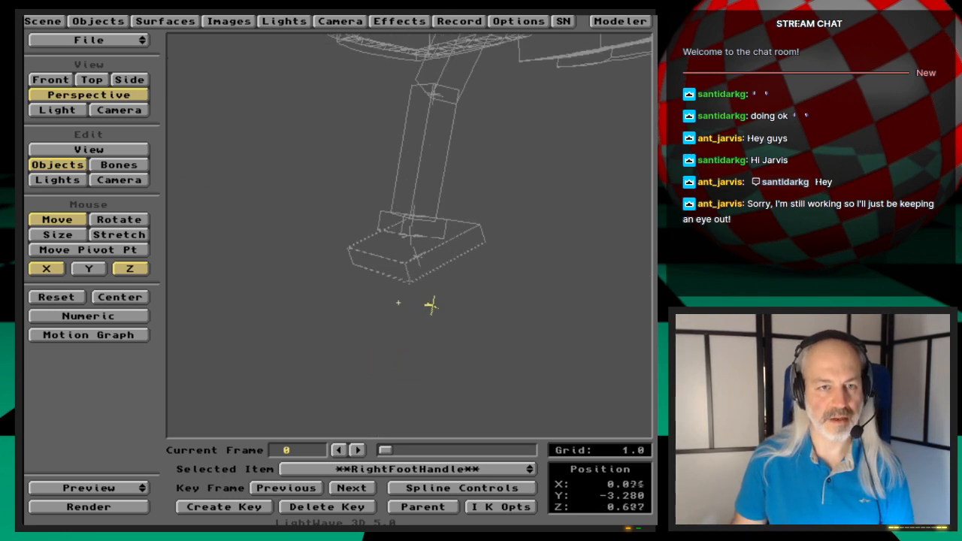
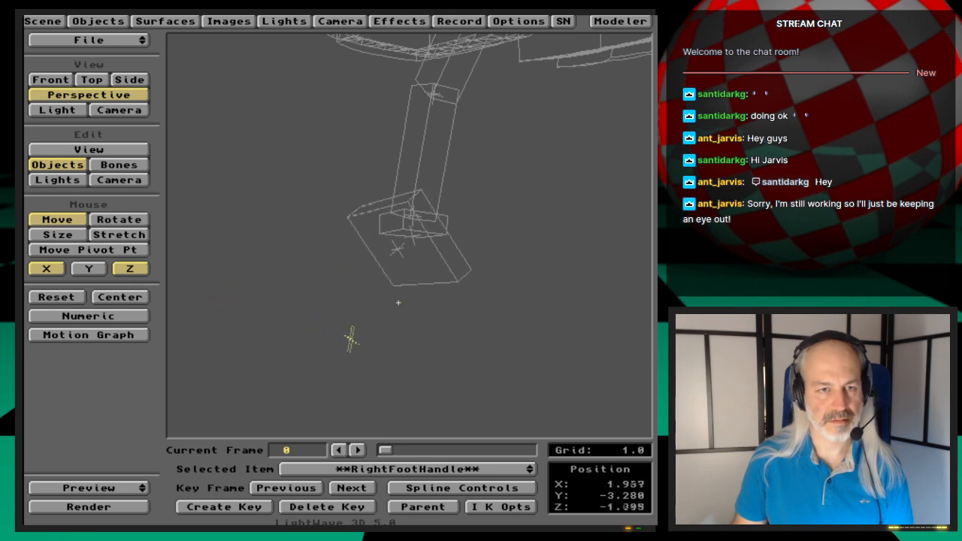
{"action": "left_click_drag", "start_coordinate": [402, 351], "coordinate": [399, 350]}
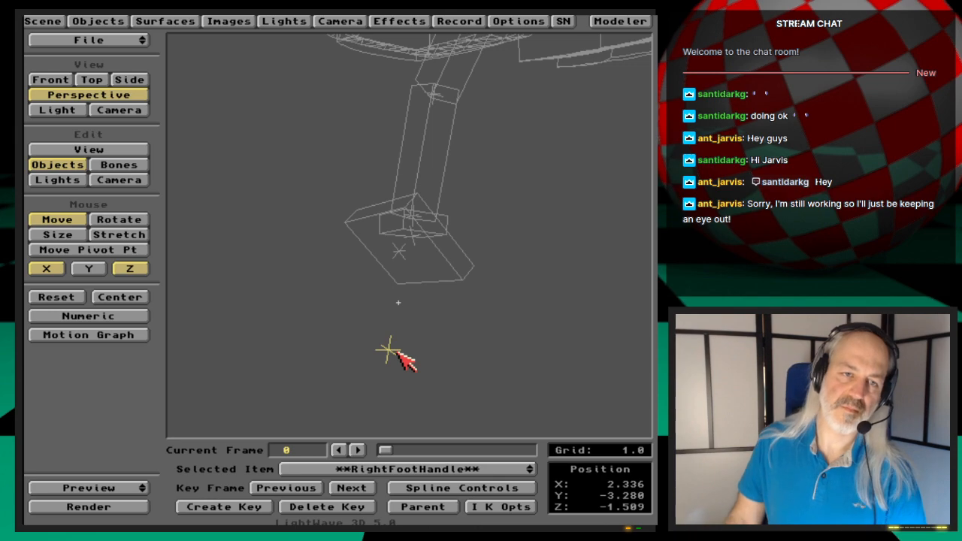
{"action": "key", "text": "shift+Right"}
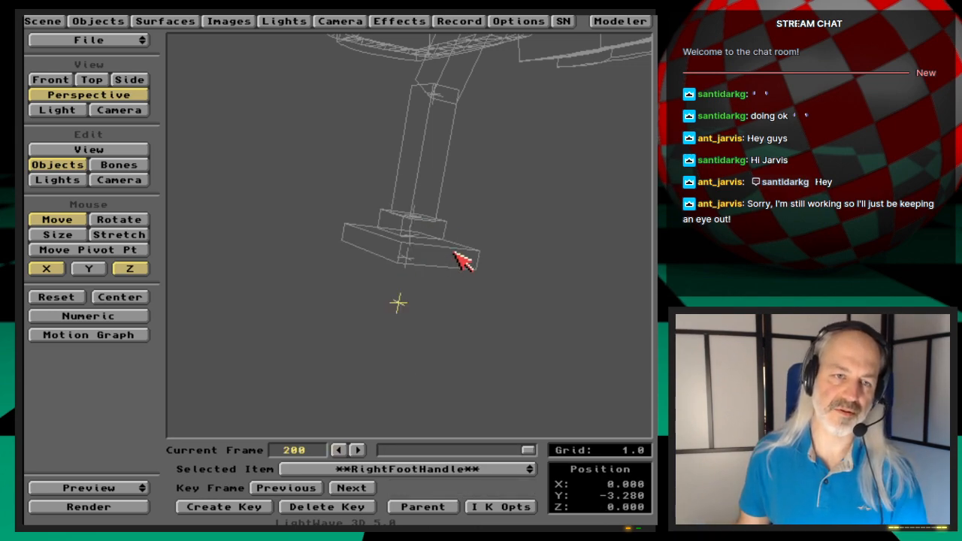
{"action": "key", "text": "shift+Left"}
- Test the foot's response by moving **RightFootHandle** in X and Z at frame 0
{"action": "left_click_drag", "start_coordinate": [462, 317], "coordinate": [464, 319]}
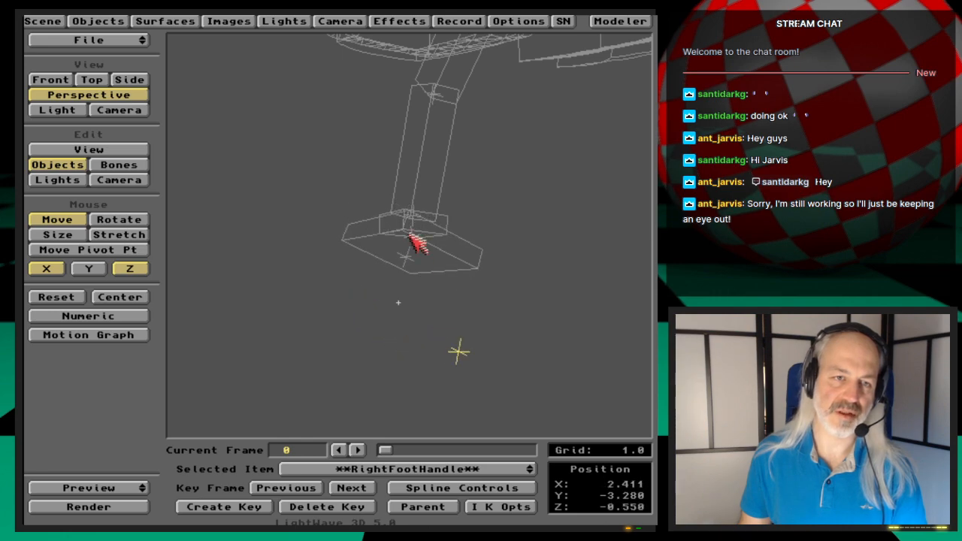
{"action": "left_click_drag", "start_coordinate": [456, 353], "coordinate": [390, 301]}
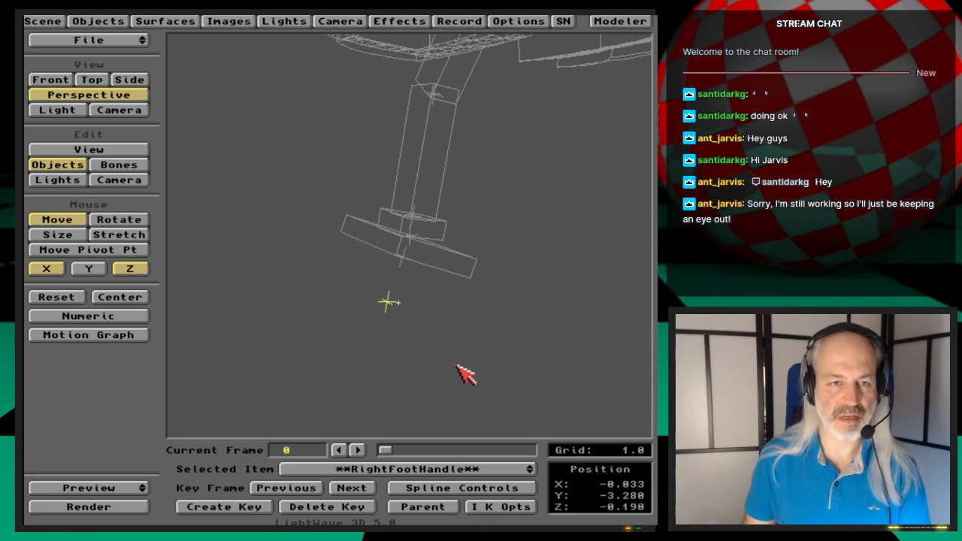
- Step through the right gear's items to RightGear_AnkleTip and check its inverse kinematics options
{"action": "key", "text": "Up"}
{"action": "key", "text": "Down"}
{"action": "key", "text": "Down"}
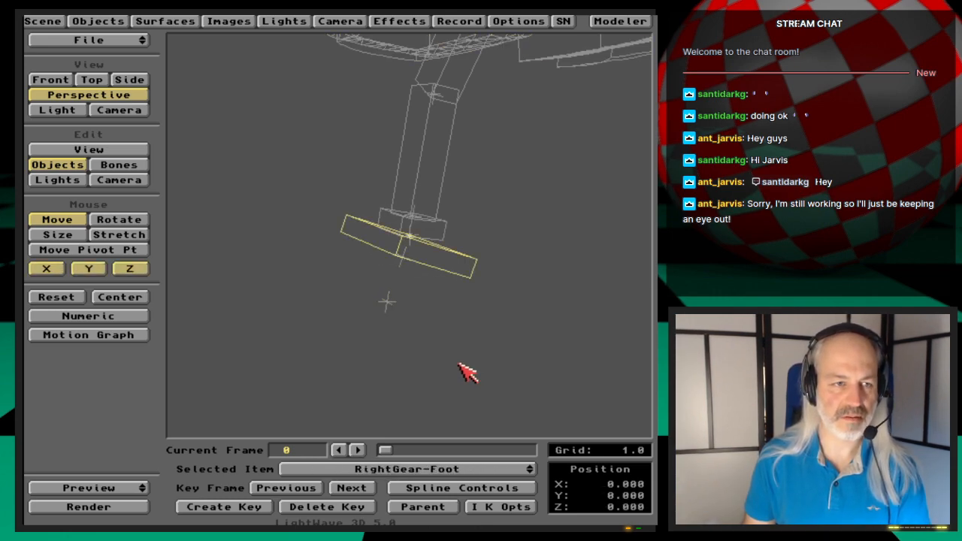
{"action": "key", "text": "Down"}
{"action": "key", "text": "Up"}
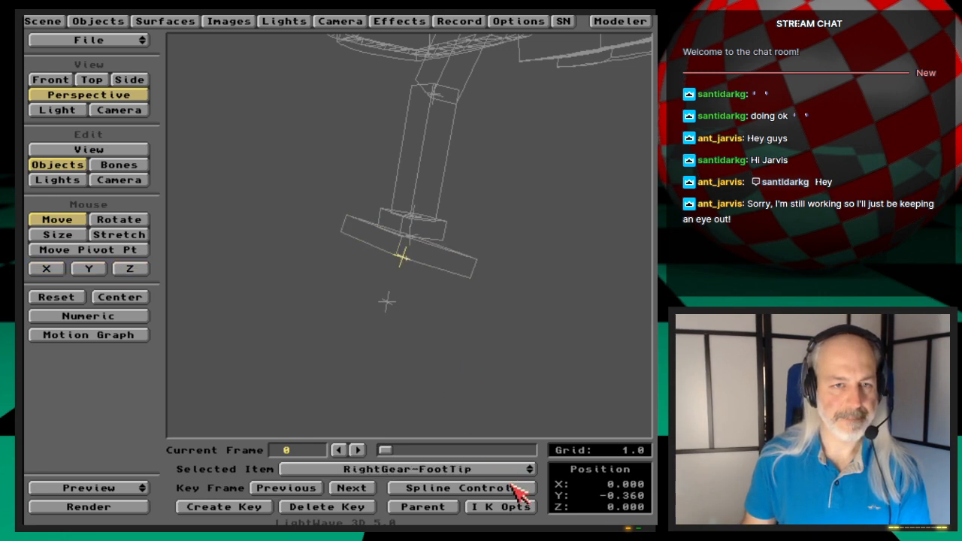
{"action": "key", "text": "Up"}
{"action": "key", "text": "Down"}
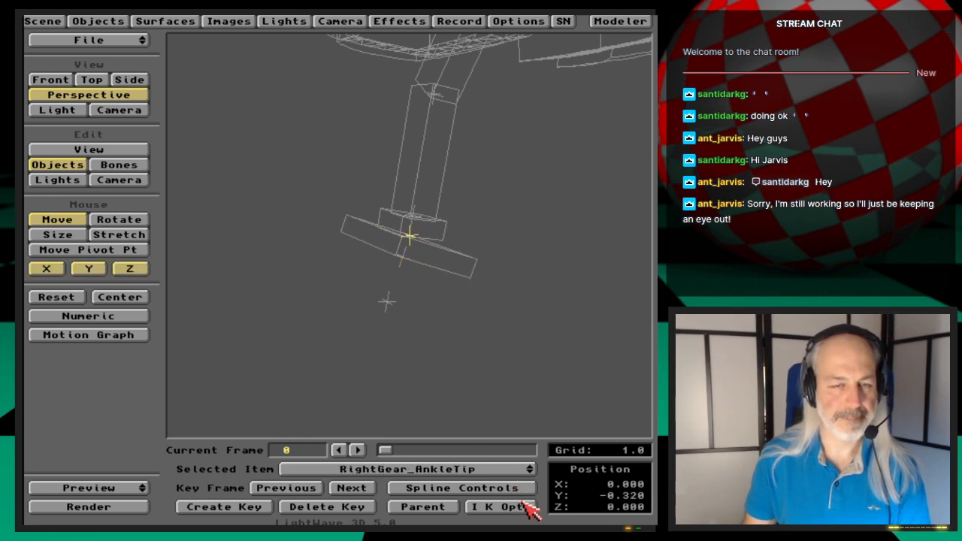
{"action": "left_click", "coordinate": [500, 507]}
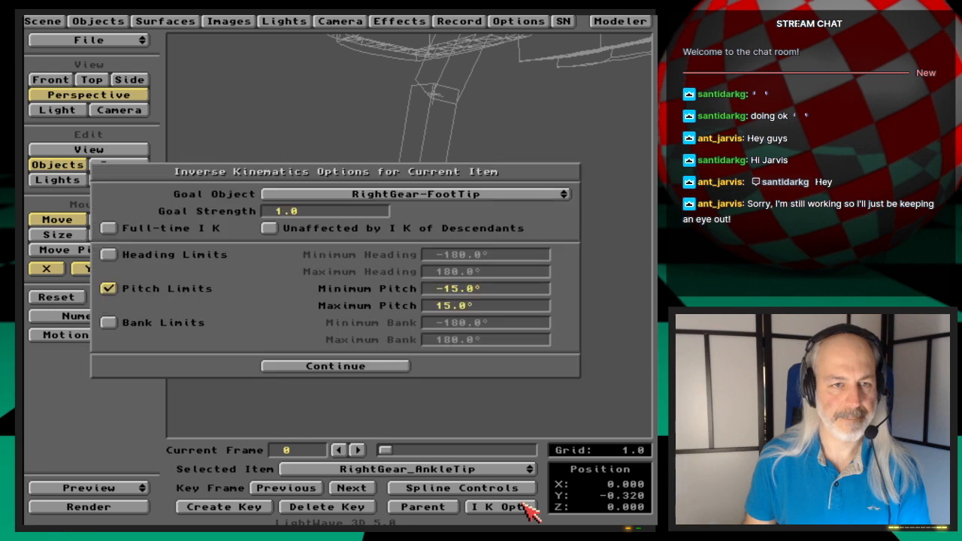
{"action": "left_click", "coordinate": [400, 366]}
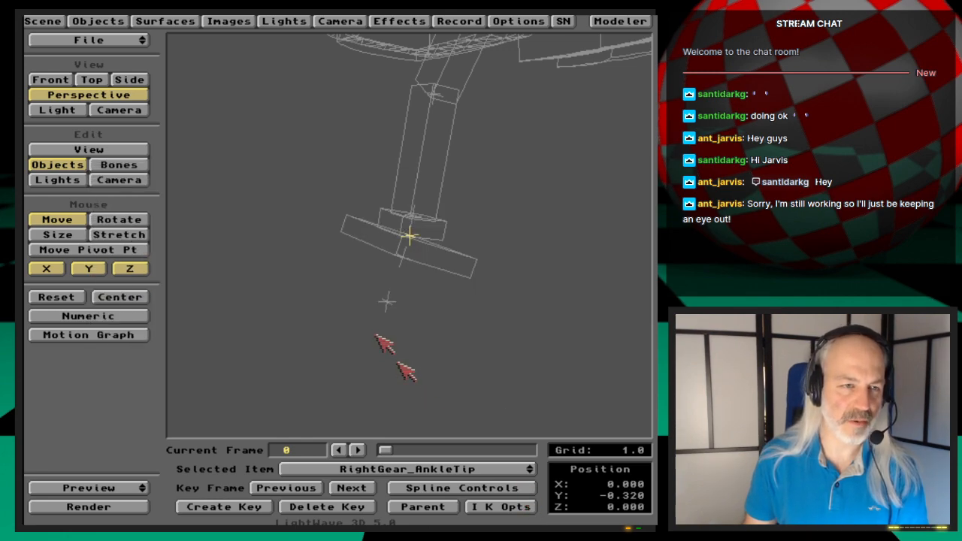
- Check RightGear_AnkleTip's rotation channels, turn off pitch rotation for RightGear-Foot, and review the foot's inverse kinematics options
{"action": "left_click", "coordinate": [143, 226]}
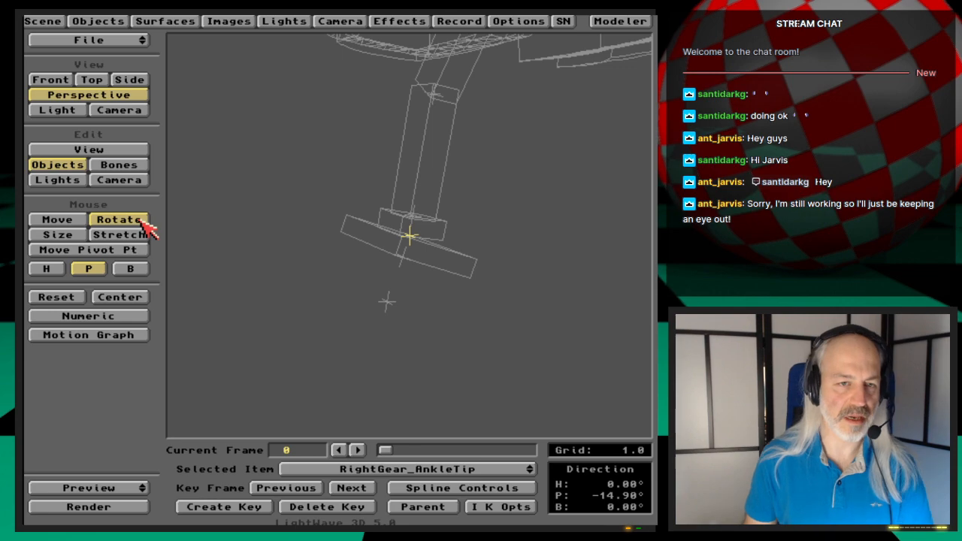
{"action": "key", "text": "Up"}
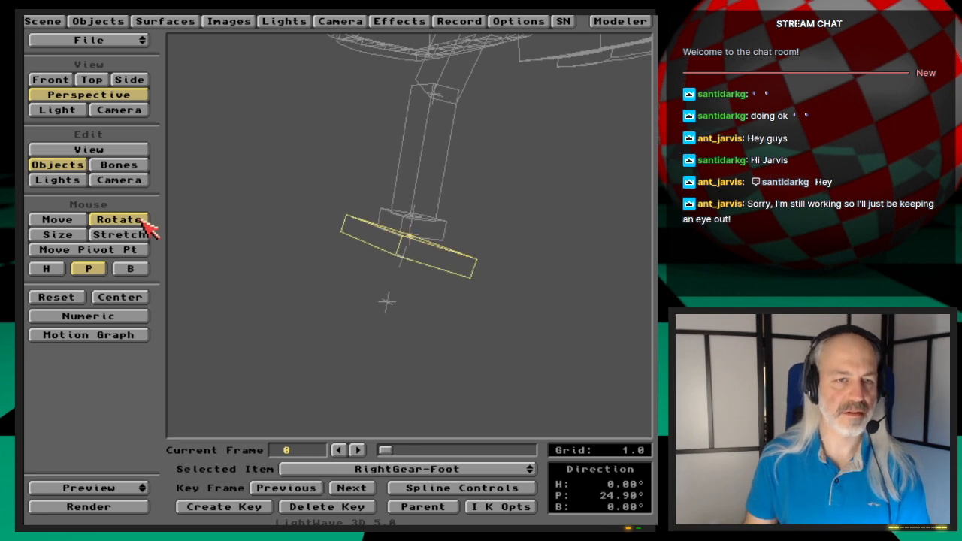
{"action": "left_click", "coordinate": [90, 268]}
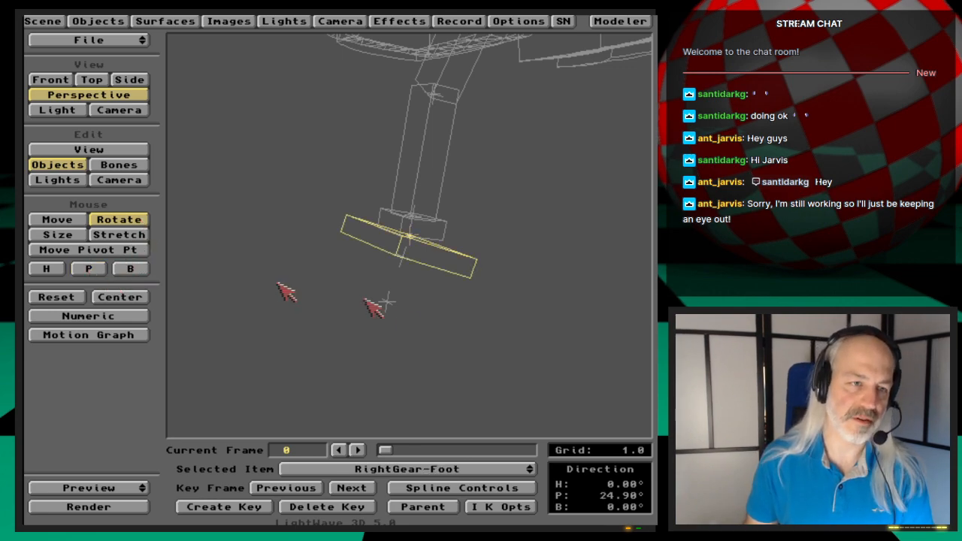
{"action": "left_click", "coordinate": [502, 507]}
{"action": "left_click", "coordinate": [376, 367]}
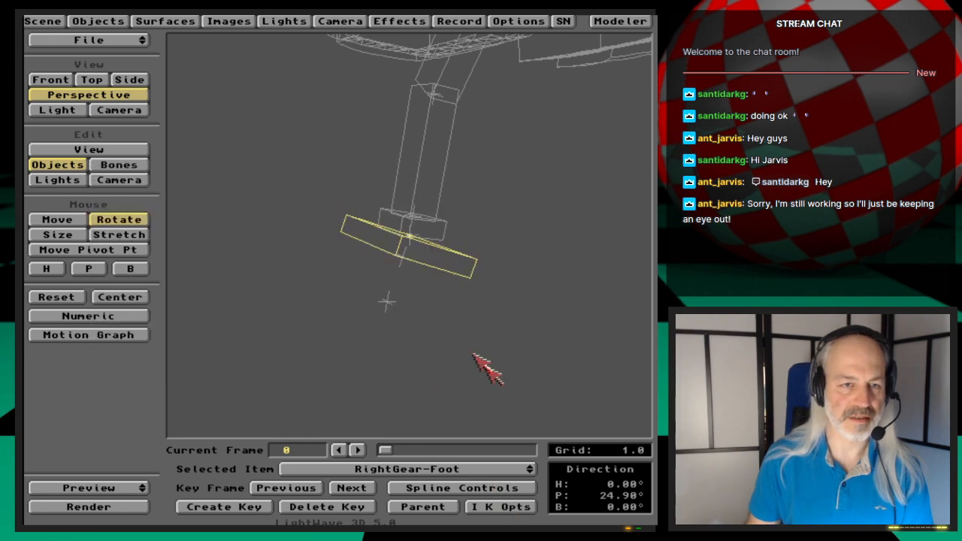
- Move **RightFootHandle** to about X 0.33 and Z -0.04 to test the foot, and check the pose in the camera view
{"action": "key", "text": "Down"}
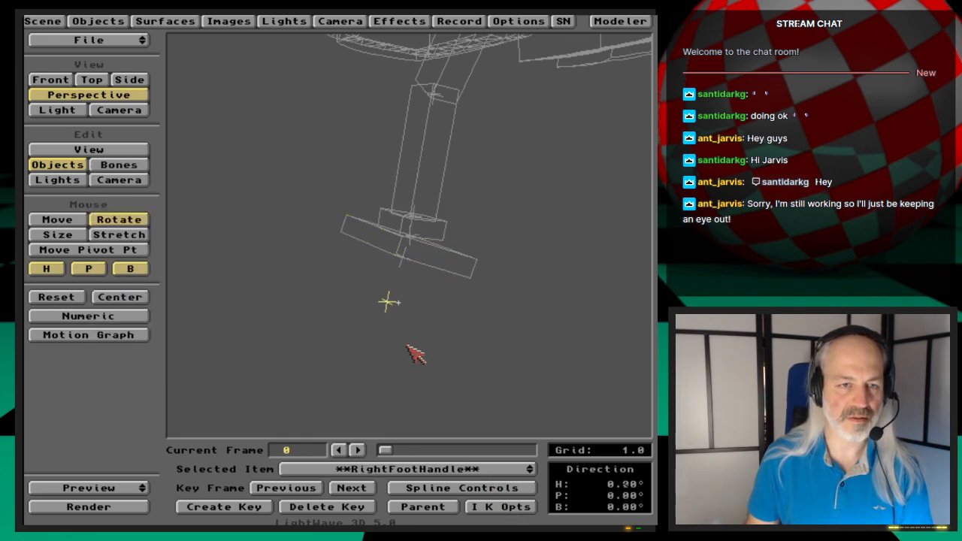
{"action": "left_click", "coordinate": [80, 218]}
{"action": "left_click_drag", "start_coordinate": [322, 317], "coordinate": [398, 303]}
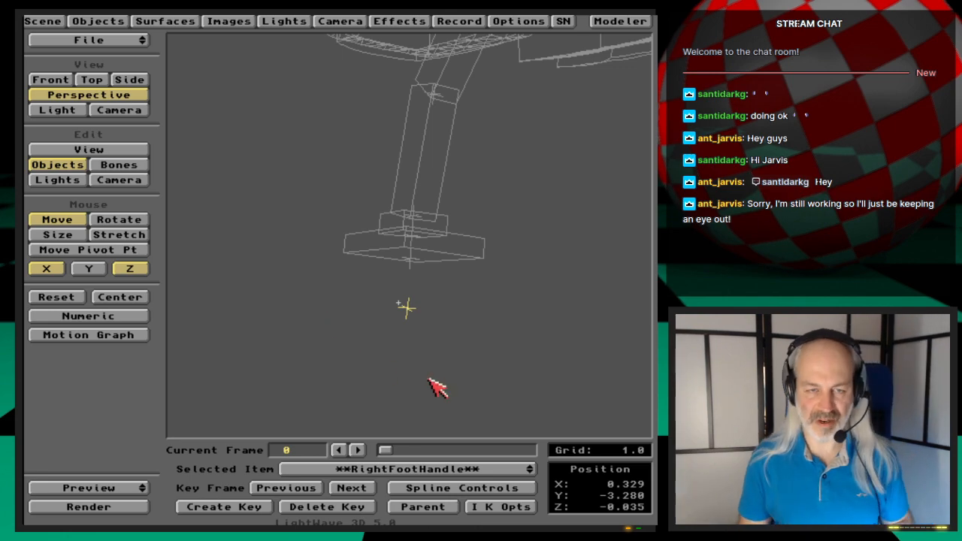
{"action": "key", "text": "6"}
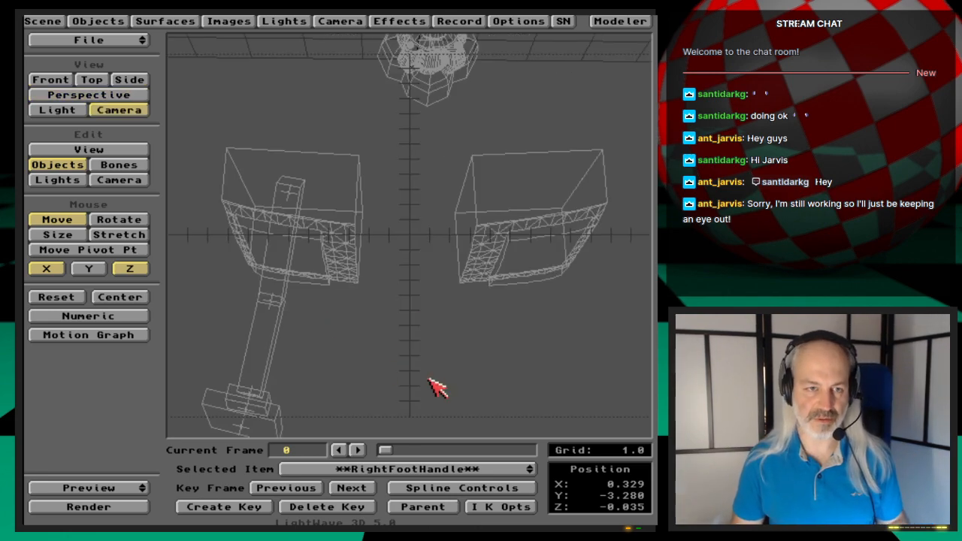
{"action": "key", "text": "4"}
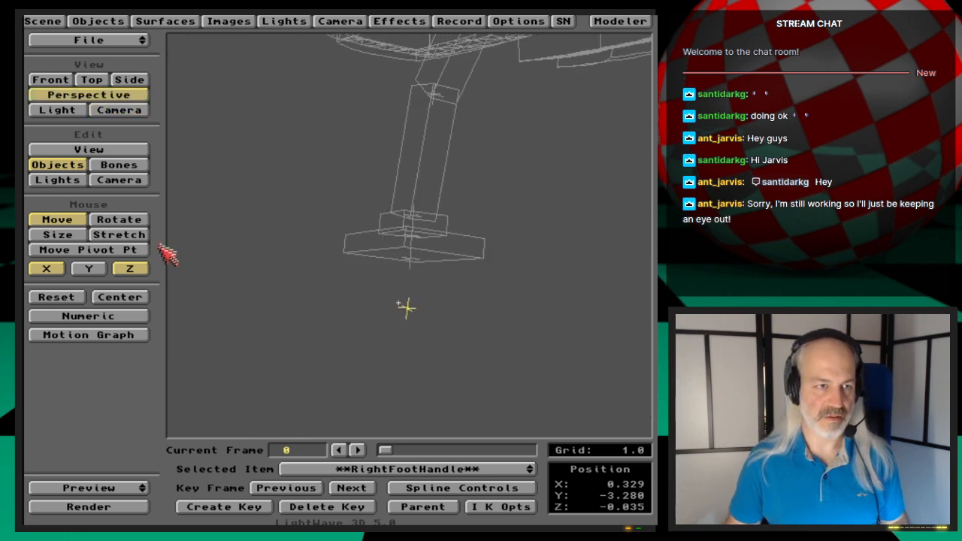
- Restore **RightFootHandle** to its keyed position at frame 0 and save the scene
{"action": "key", "text": "v"}
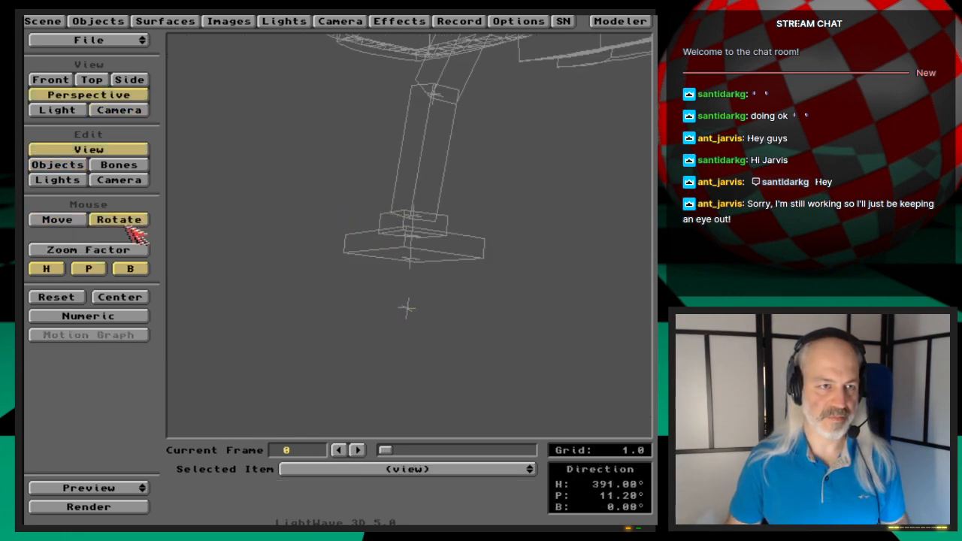
{"action": "left_click", "coordinate": [80, 224]}
{"action": "left_click_drag", "start_coordinate": [496, 224], "coordinate": [498, 226]}
{"action": "right_click_drag", "start_coordinate": [490, 224], "coordinate": [489, 215]}
{"action": "key", "text": "o"}
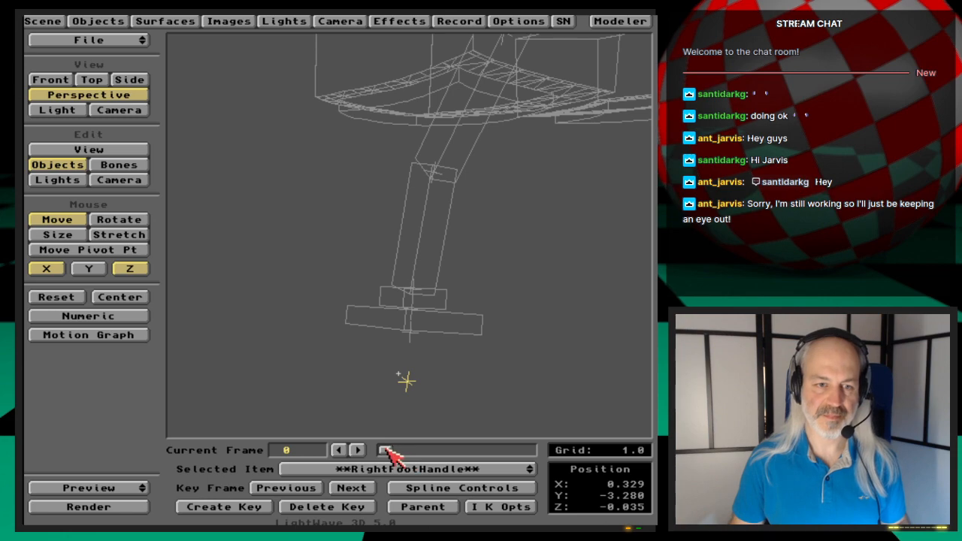
{"action": "left_click_drag", "start_coordinate": [387, 451], "coordinate": [365, 449]}
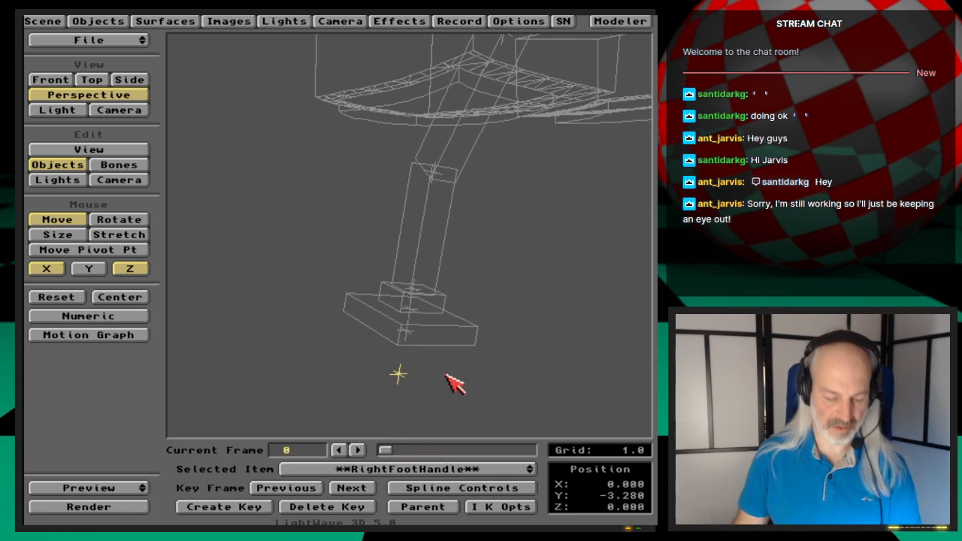
{"action": "key", "text": "s"}
{"action": "key", "text": "Return"}
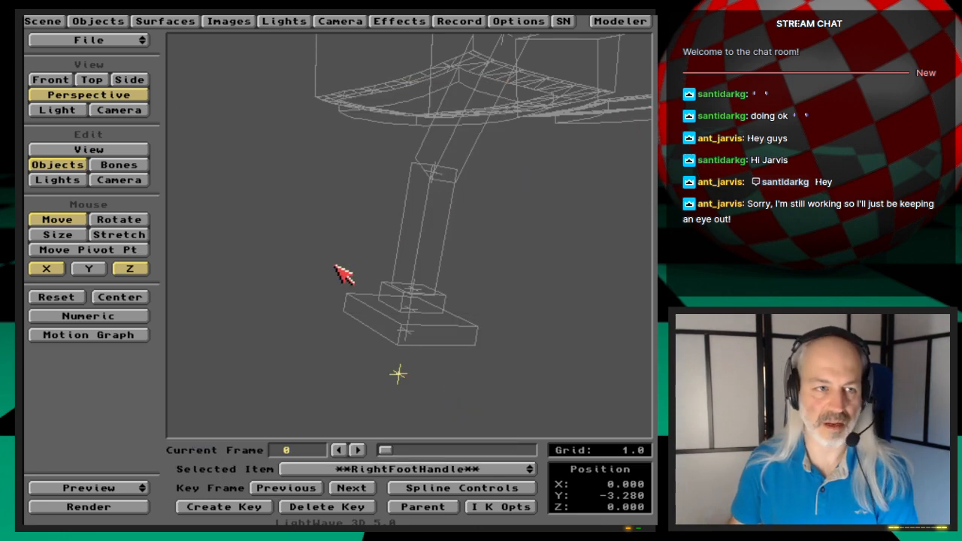
- Select RightGear-Ankle, examine the landing gear in the side view, and go to frame 50
{"action": "key", "text": "Down"}
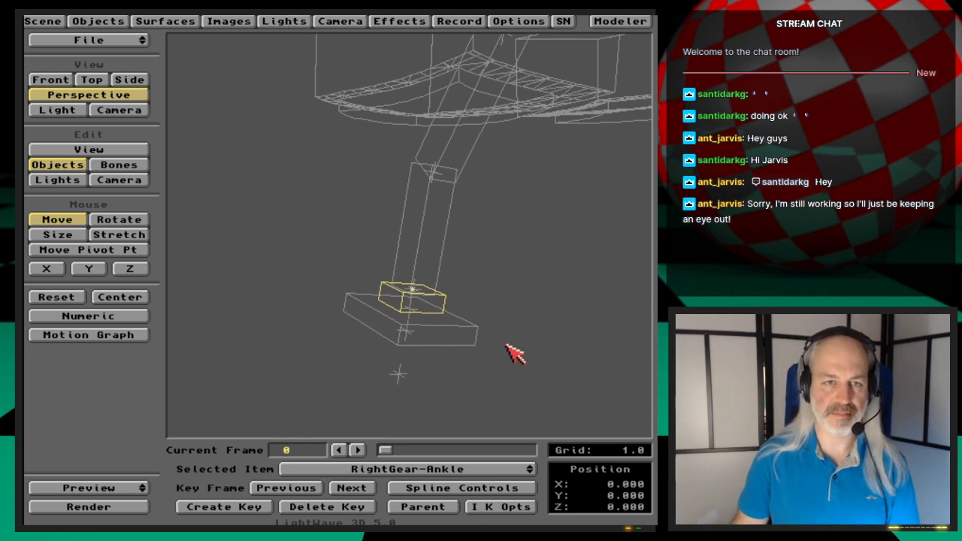
{"action": "key", "text": "1"}
{"action": "key", "text": "3"}
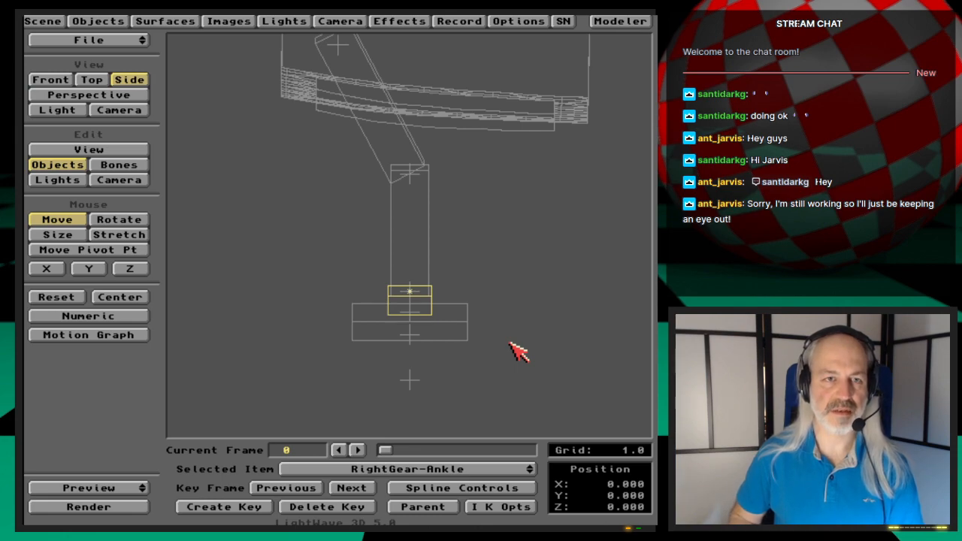
{"action": "key", "text": "v"}
{"action": "left_click_drag", "start_coordinate": [494, 201], "coordinate": [488, 243]}
{"action": "key", "text": "o"}
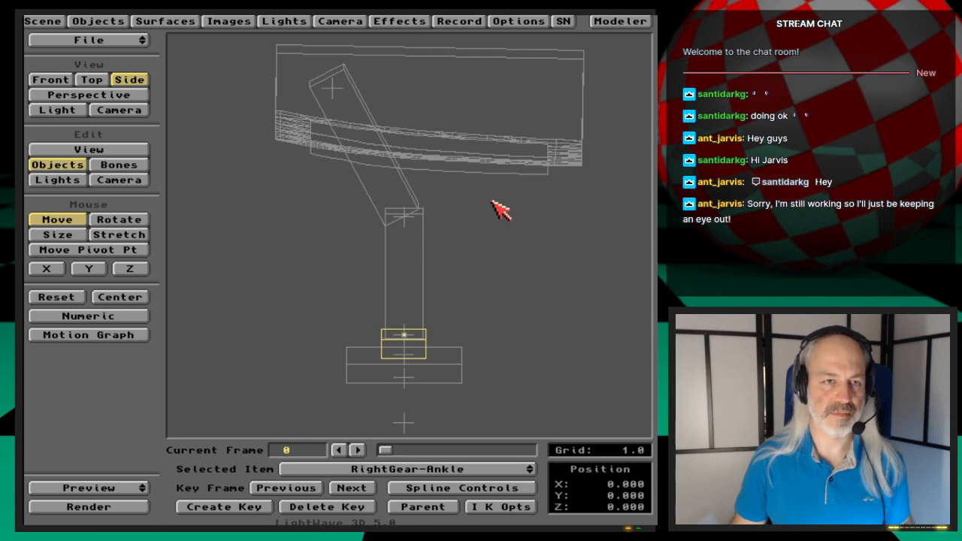
{"action": "key", "text": "comma"}
{"action": "key", "text": "comma"}
{"action": "key", "text": "comma"}
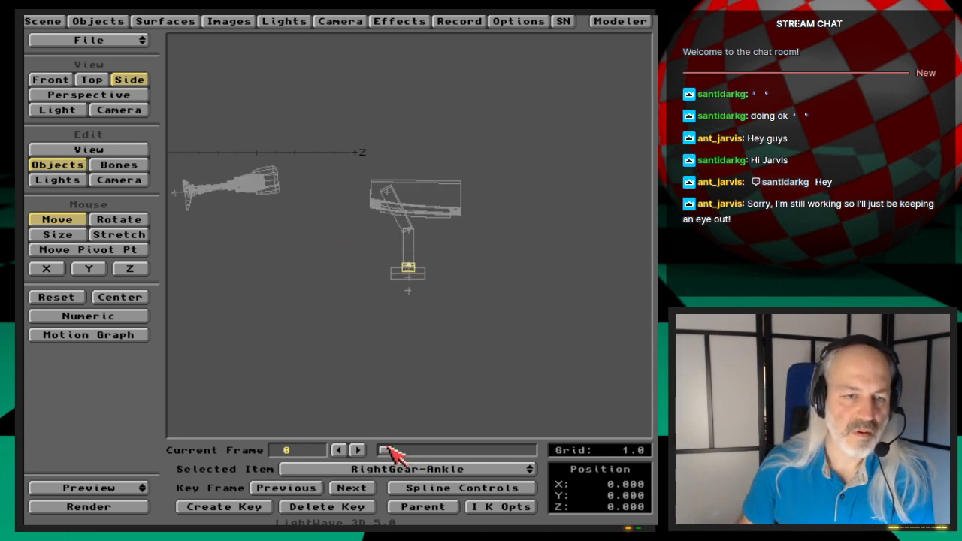
{"action": "left_click_drag", "start_coordinate": [385, 450], "coordinate": [420, 462]}
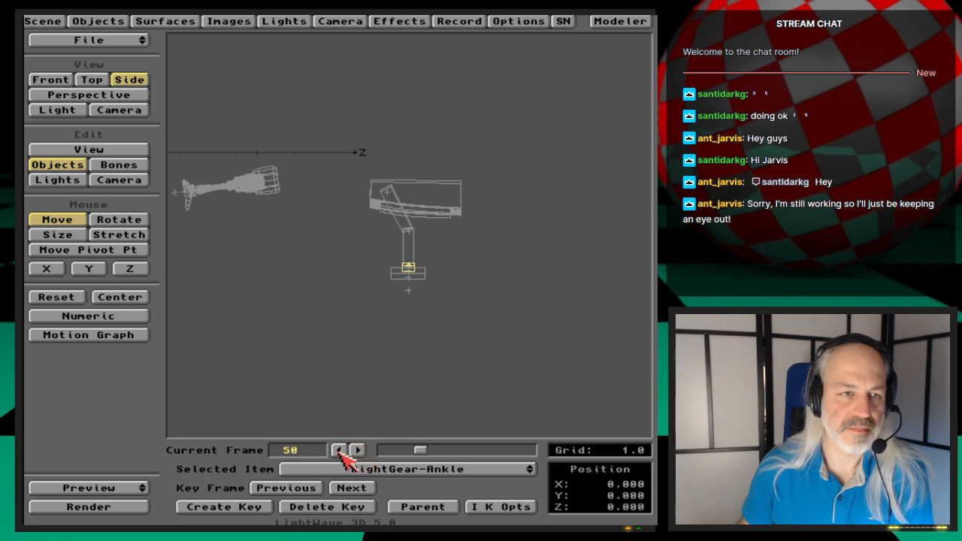
- Select --FrontGearParent-- and step through its keyframes, finishing at frame 50
{"action": "left_click", "coordinate": [453, 469]}
{"action": "left_click", "coordinate": [478, 337]}
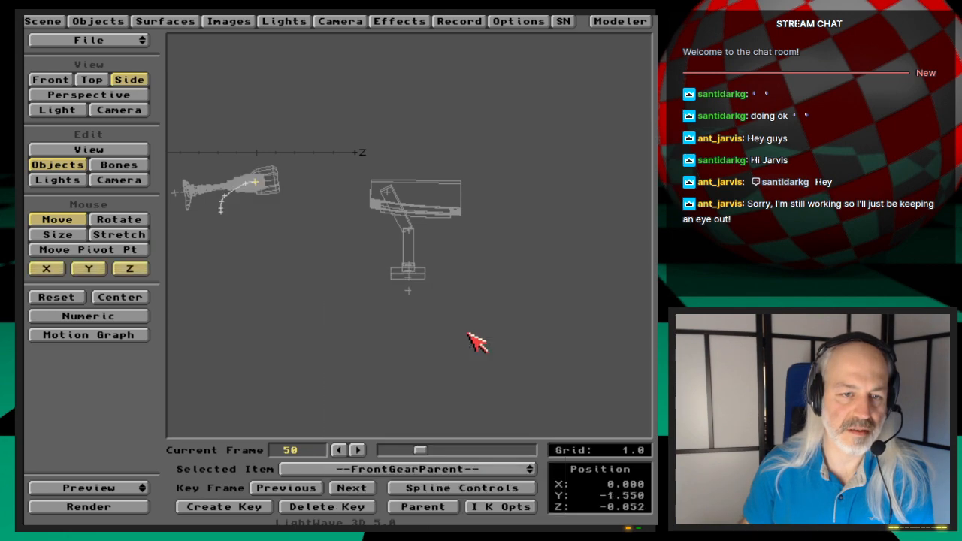
{"action": "key", "text": "shift+Left"}
{"action": "key", "text": "shift+Right"}
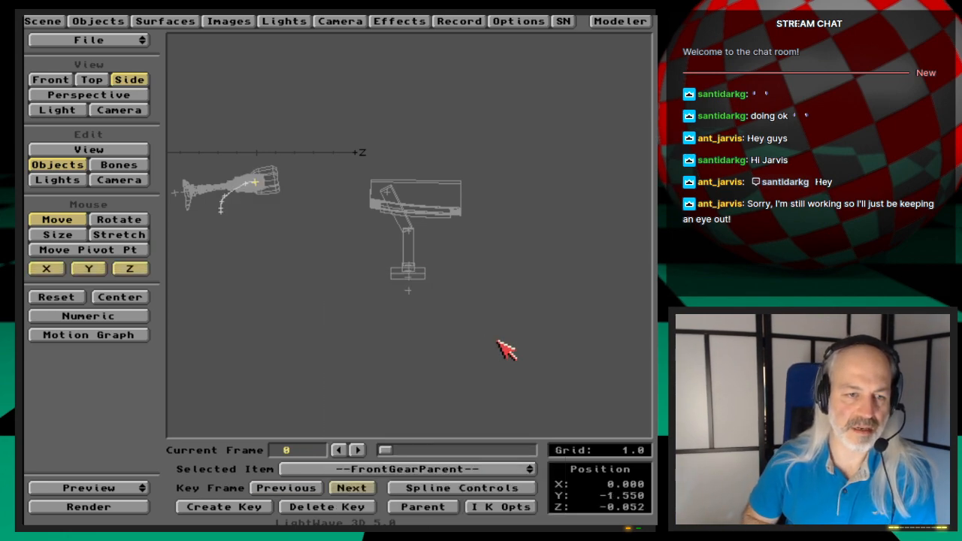
{"action": "key", "text": "shift+Right"}
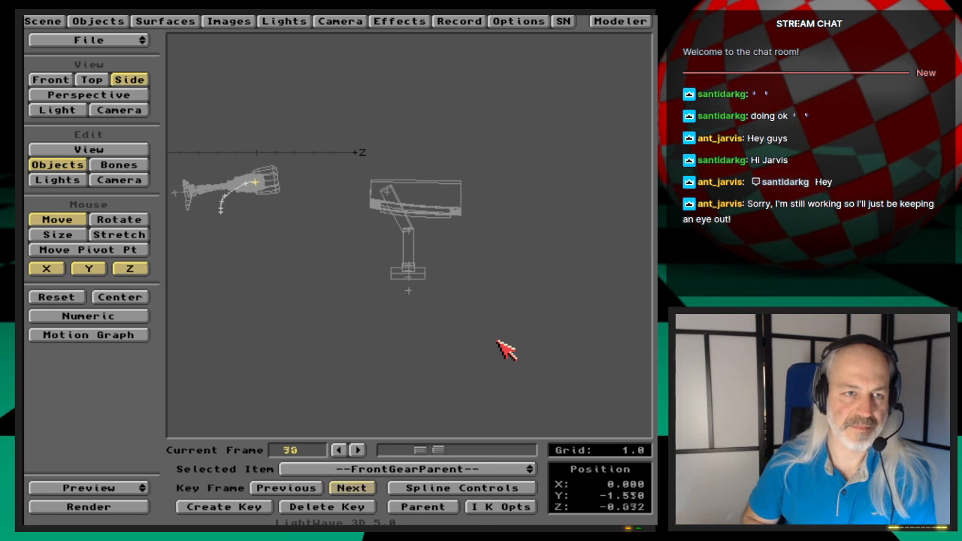
{"action": "key", "text": "shift+Left"}
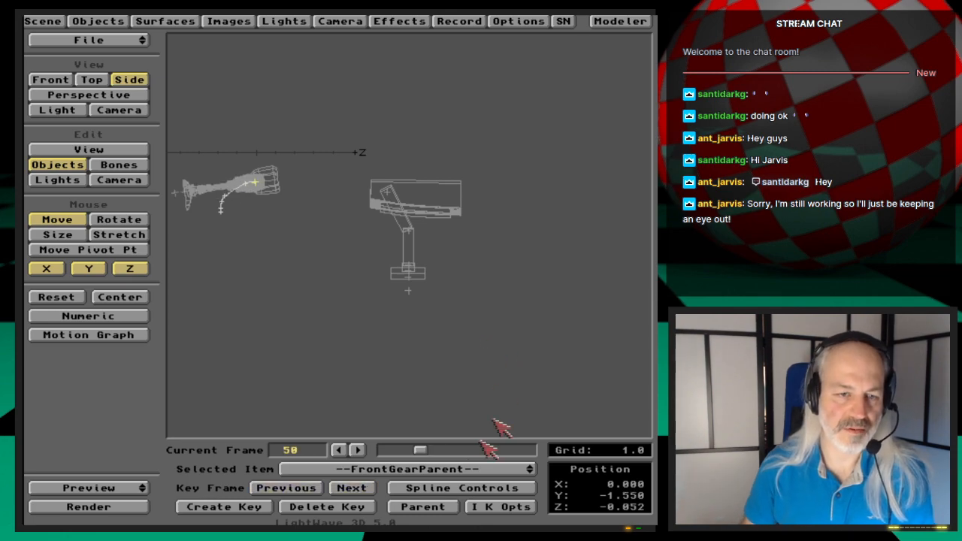
- Select --RightGearParent-- and check its rotation channels and inverse kinematics options
{"action": "left_click_drag", "start_coordinate": [481, 470], "coordinate": [500, 443]}
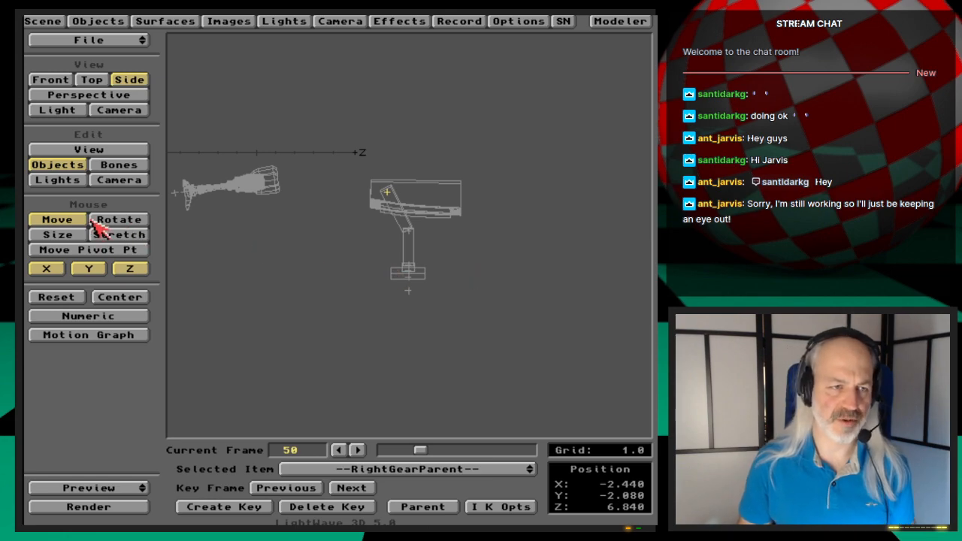
{"action": "left_click", "coordinate": [139, 221]}
{"action": "left_click", "coordinate": [497, 507]}
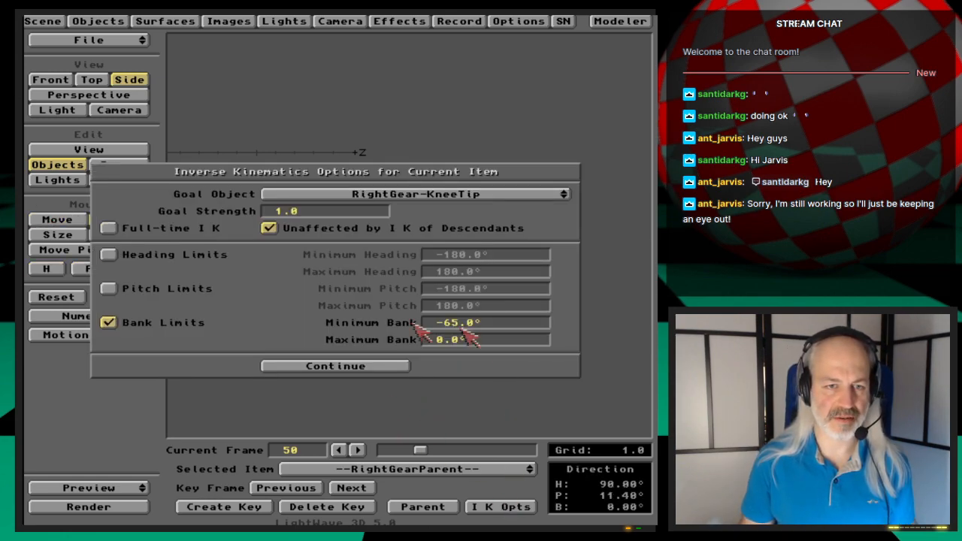
{"action": "left_click", "coordinate": [355, 367]}
- Try rotating --RightGearParent-- in bank at frame 50 in the side view, and restore its keyed direction
{"action": "key", "text": "period"}
{"action": "key", "text": "period"}
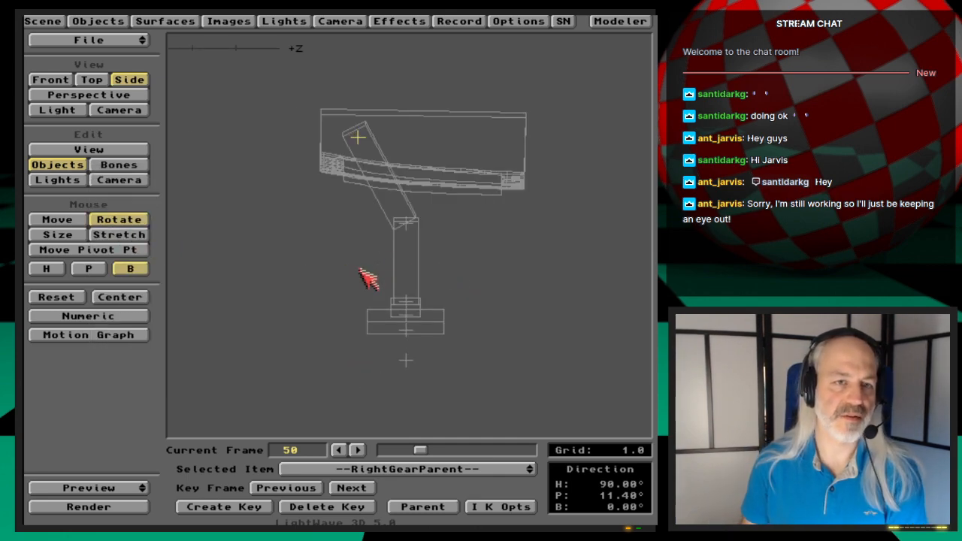
{"action": "mouse_move", "coordinate": [316, 273]}
{"action": "left_mouse_down"}
{"action": "mouse_move", "coordinate": [758, 272]}
{"action": "mouse_move", "coordinate": [7, 272]}
{"action": "mouse_move", "coordinate": [494, 272]}
{"action": "mouse_move", "coordinate": [303, 265]}
{"action": "left_mouse_up"}
{"action": "key", "text": "Right"}
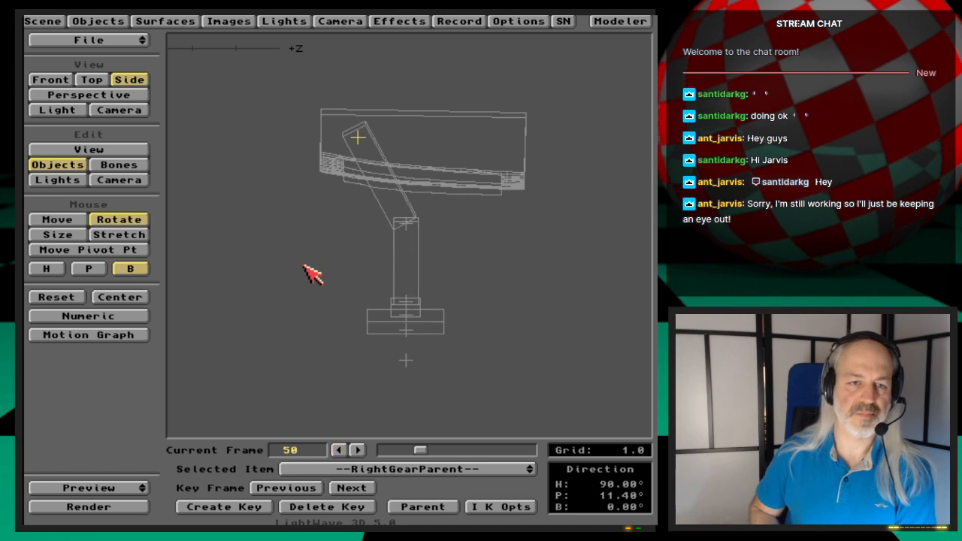
{"action": "key", "text": "Left"}
- Select **RightFootHandle** and try moving it up and down in the side view at frame 50
{"action": "left_click", "coordinate": [458, 464]}
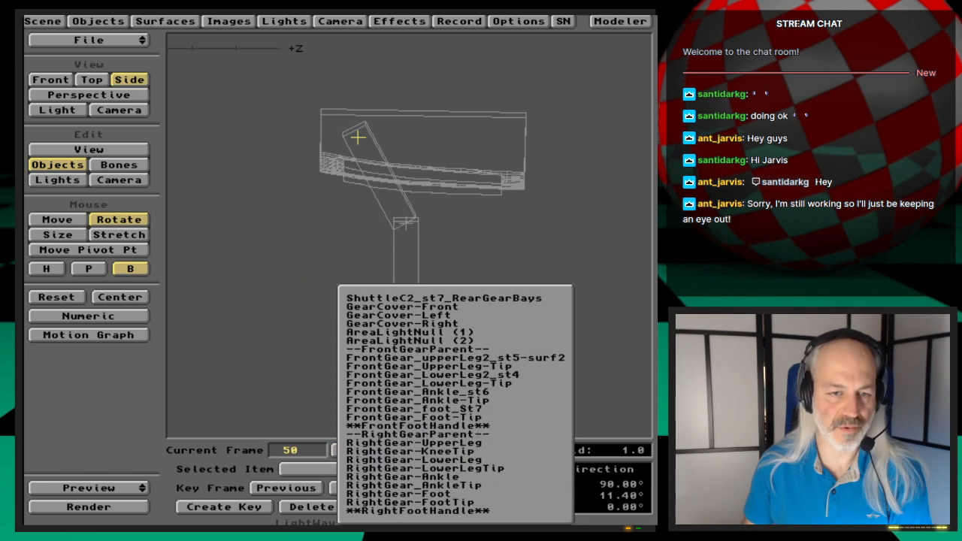
{"action": "left_click", "coordinate": [465, 511]}
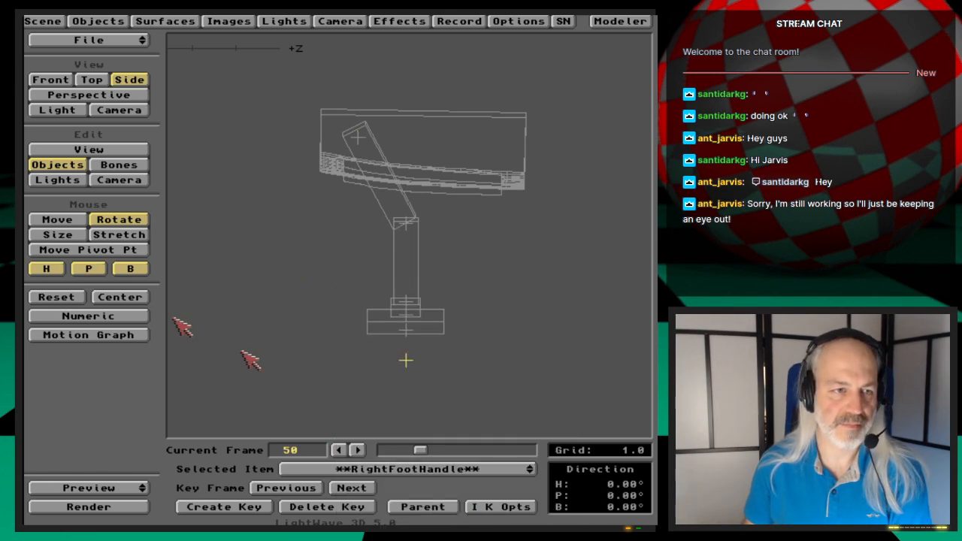
{"action": "left_click", "coordinate": [69, 219]}
{"action": "left_click", "coordinate": [96, 269]}
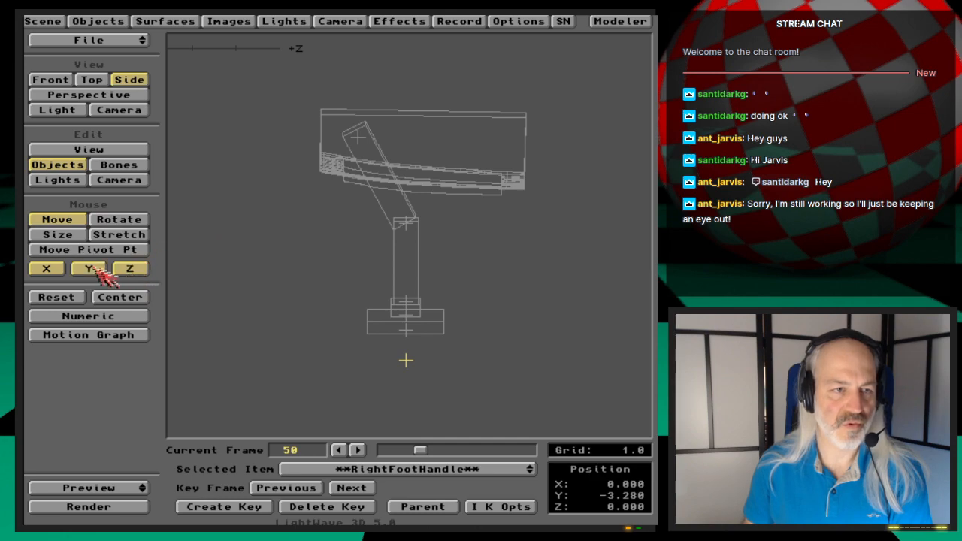
{"action": "left_click_drag", "start_coordinate": [406, 360], "coordinate": [406, 298]}
{"action": "left_click_drag", "start_coordinate": [405, 257], "coordinate": [406, 335]}
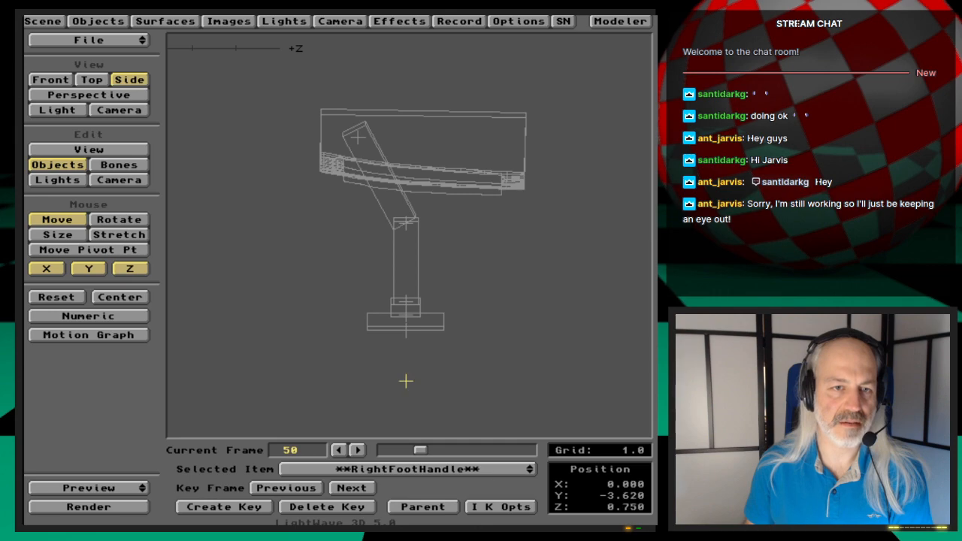
- Go back up the chain to --RightGearParent-- and turn off Unaffected by I K of Descendants in its inverse kinematics options
{"action": "key", "text": "Down"}
{"action": "key", "text": "Down"}
{"action": "key", "text": "Down"}
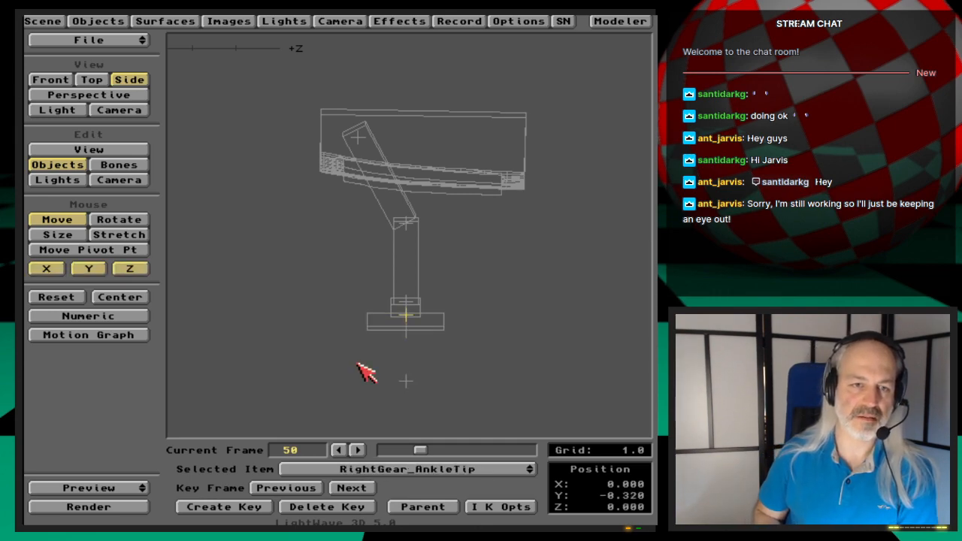
{"action": "key", "text": "Down"}
{"action": "key", "text": "Down"}
{"action": "key", "text": "Down"}
{"action": "key", "text": "Down"}
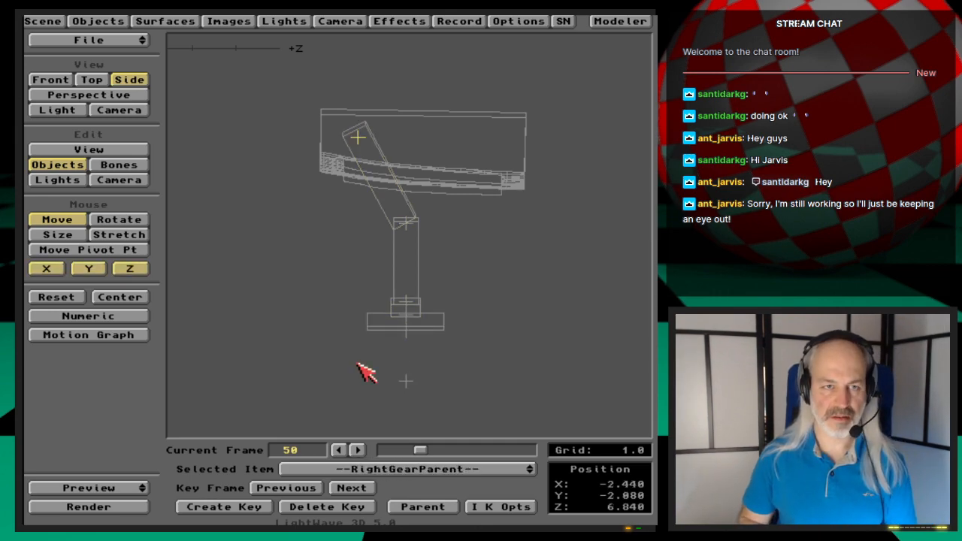
{"action": "key", "text": "k"}
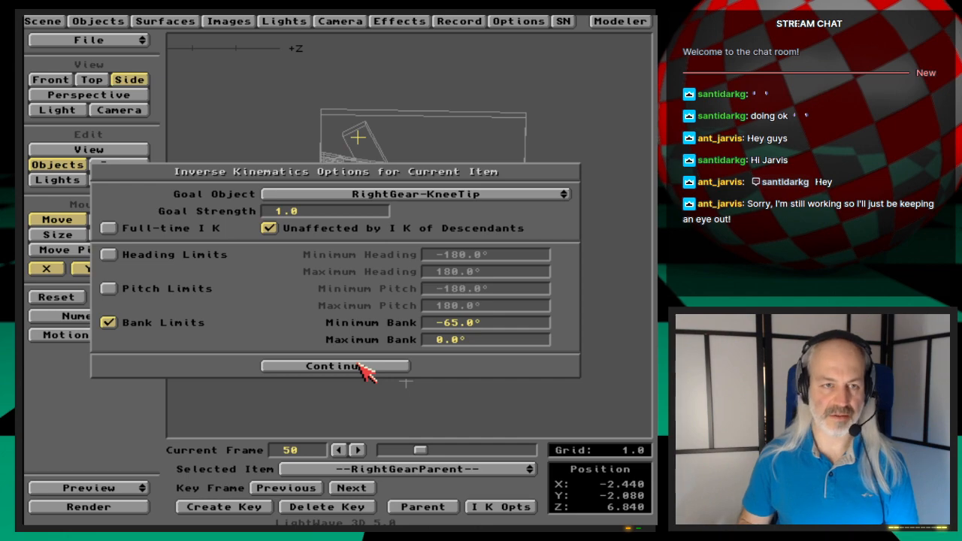
{"action": "left_click", "coordinate": [312, 229]}
{"action": "left_click", "coordinate": [344, 364]}
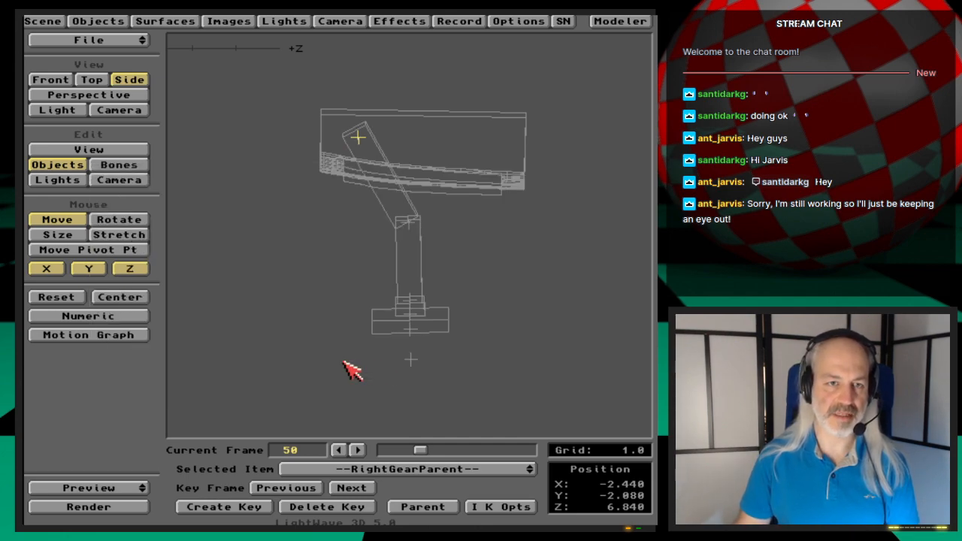
- Reselect **RightFootHandle**, try moving it freely in the side view, and restore its position at frame 50
{"action": "key", "text": "Up"}
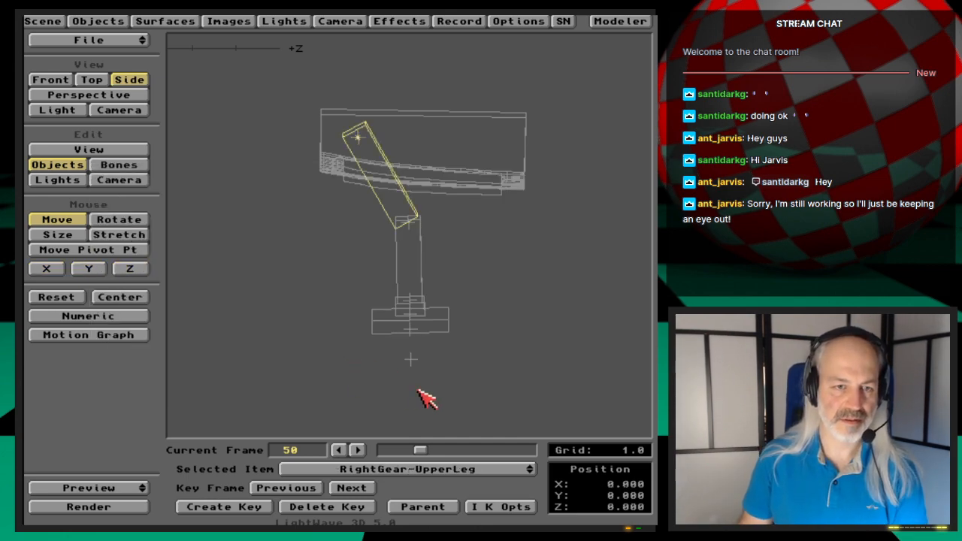
{"action": "key", "text": "Up"}
{"action": "key", "text": "Up"}
{"action": "key", "text": "Up"}
{"action": "key", "text": "Up"}
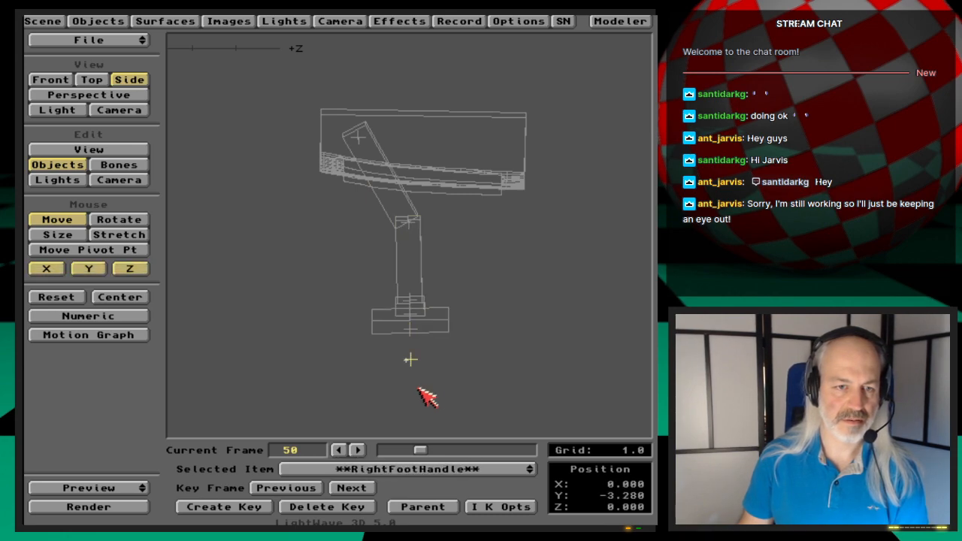
{"action": "left_click_drag", "start_coordinate": [410, 360], "coordinate": [494, 350]}
{"action": "key", "text": "Right"}
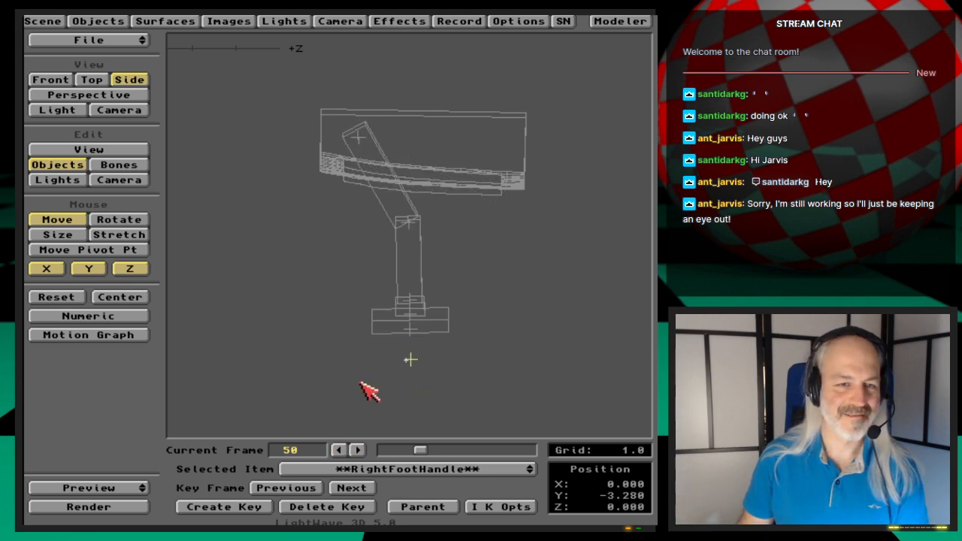
- Try moving **RightFootHandle** along the Y axis only, and restore its position
{"action": "left_click", "coordinate": [133, 268]}
{"action": "left_click", "coordinate": [52, 270]}
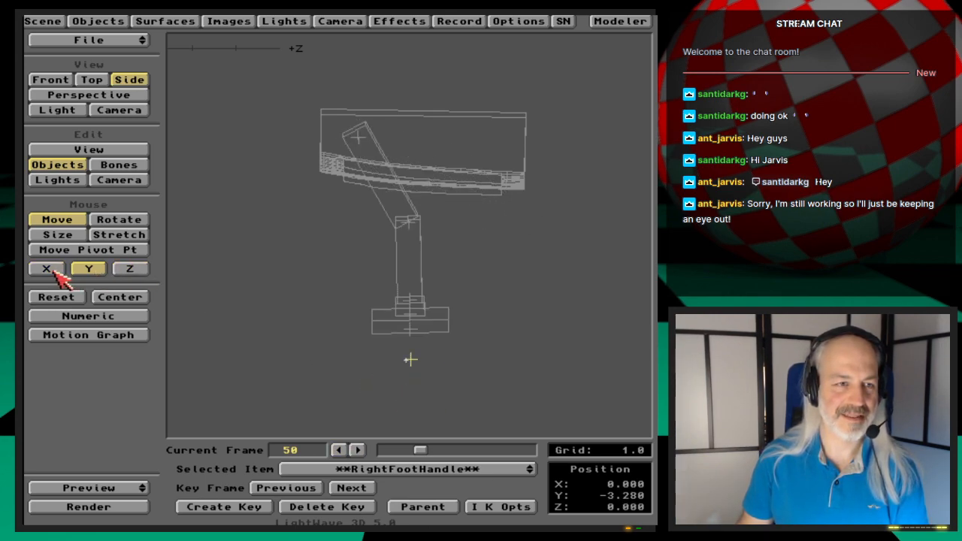
{"action": "left_click_drag", "start_coordinate": [259, 365], "coordinate": [261, 349]}
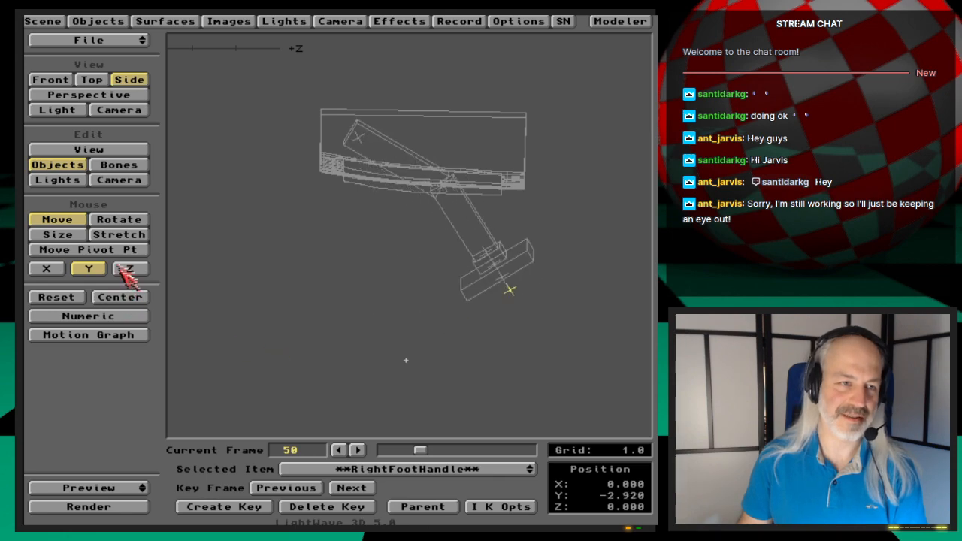
{"action": "key", "text": "u"}
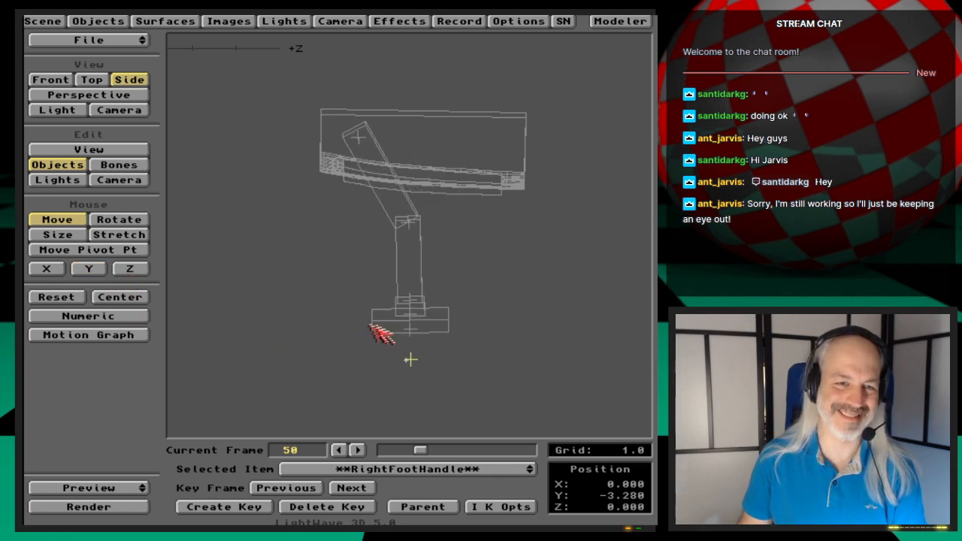
- Step from --RightGearParent-- down to RightGear-LowerLegTip, try moving it in the side view, and restore its position
{"action": "left_click", "coordinate": [475, 468]}
{"action": "left_click", "coordinate": [481, 384]}
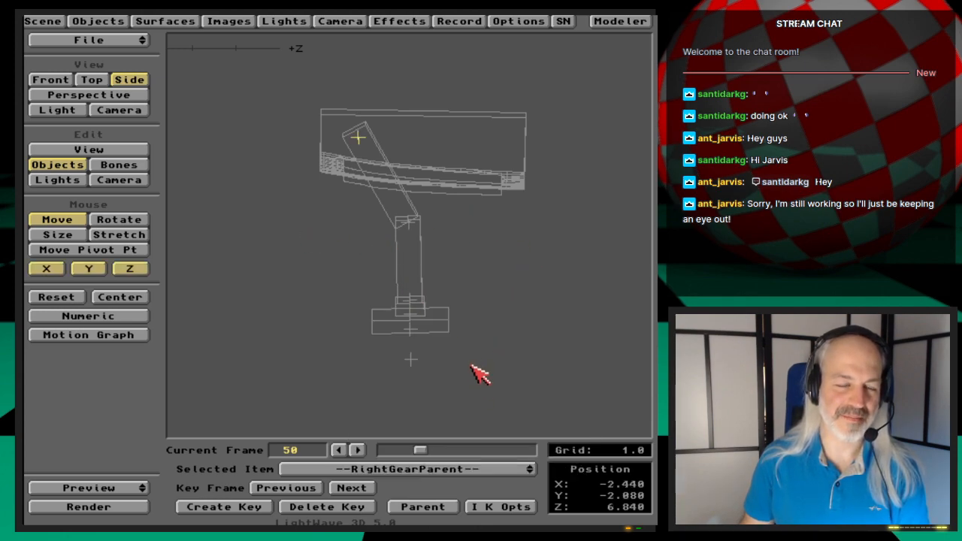
{"action": "key", "text": "Down"}
{"action": "key", "text": "Down"}
{"action": "key", "text": "Down"}
{"action": "key", "text": "Down"}
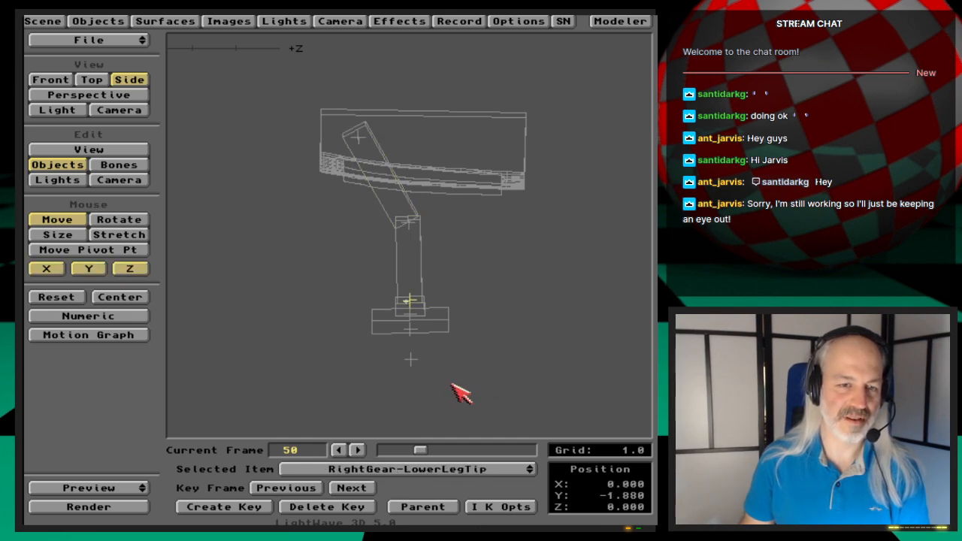
{"action": "mouse_move", "coordinate": [448, 392]}
{"action": "left_mouse_down"}
{"action": "mouse_move", "coordinate": [451, 342]}
{"action": "mouse_move", "coordinate": [441, 383]}
{"action": "left_mouse_up"}
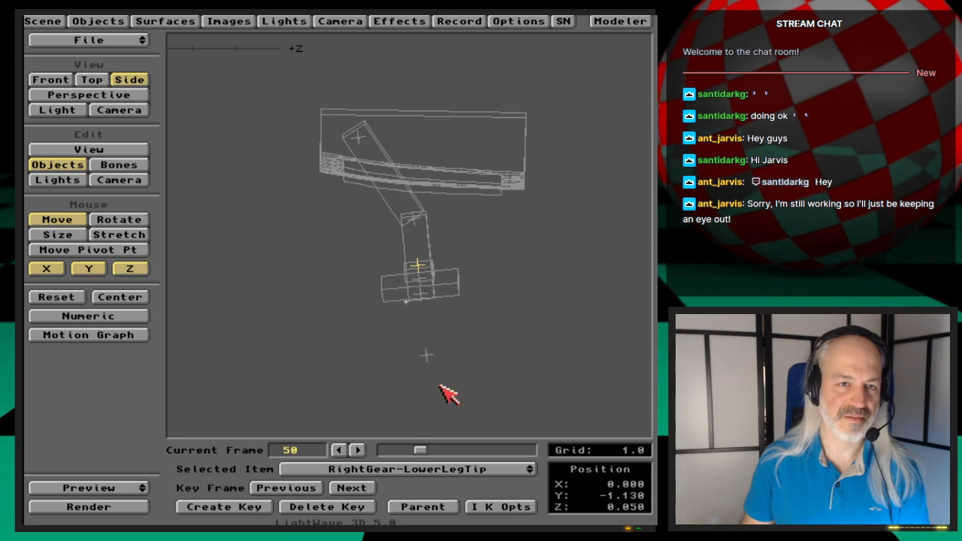
{"action": "key", "text": "Right"}
{"action": "key", "text": "Left"}
- Step back up through RightGear-LowerLeg and RightGear-UpperLeg to --RightGearParent--, and turn Unaffected by I K of Descendants back on
{"action": "key", "text": "Up"}
{"action": "key", "text": "Up"}
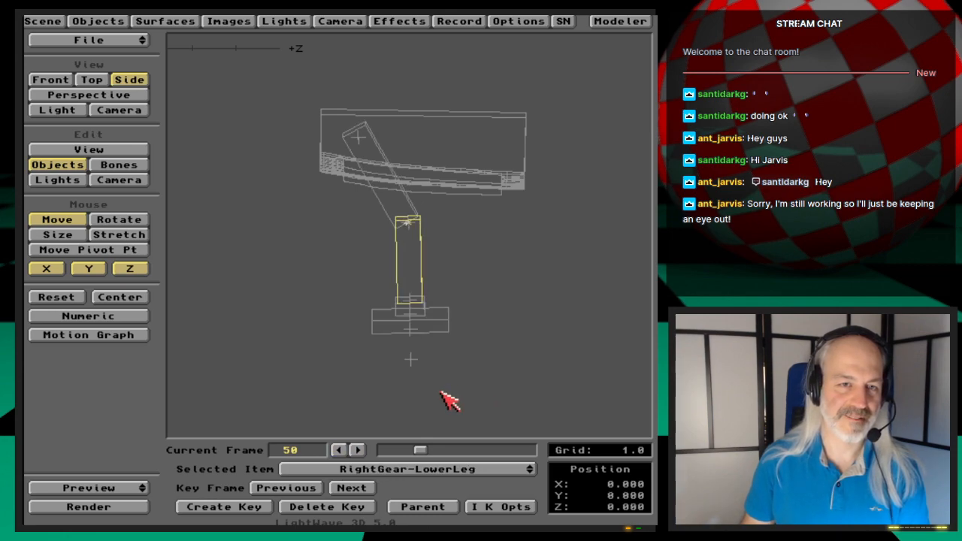
{"action": "mouse_move", "coordinate": [440, 391]}
{"action": "left_mouse_down"}
{"action": "mouse_move", "coordinate": [452, 323]}
{"action": "mouse_move", "coordinate": [449, 402]}
{"action": "left_mouse_up"}
{"action": "key", "text": "Up"}
{"action": "key", "text": "Up"}
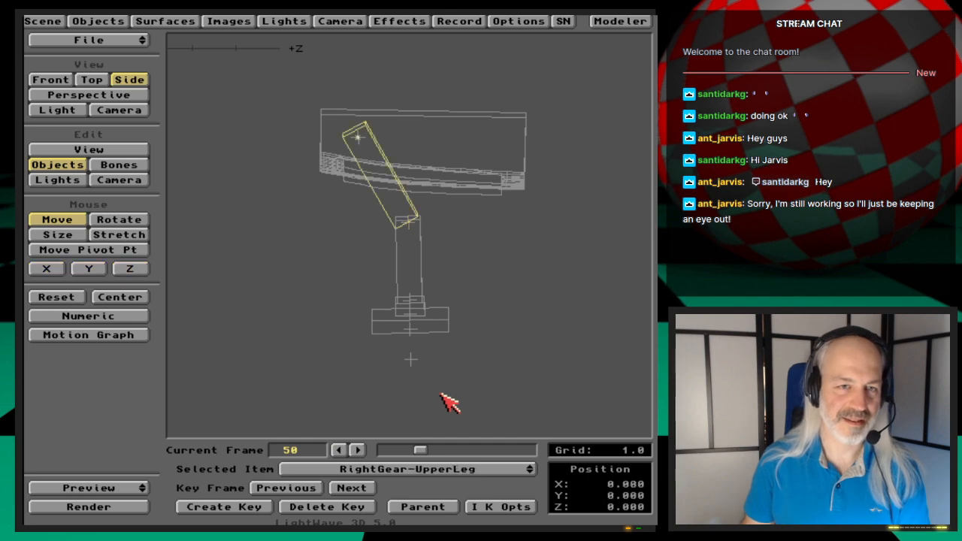
{"action": "left_click", "coordinate": [513, 508]}
{"action": "left_click", "coordinate": [321, 230]}
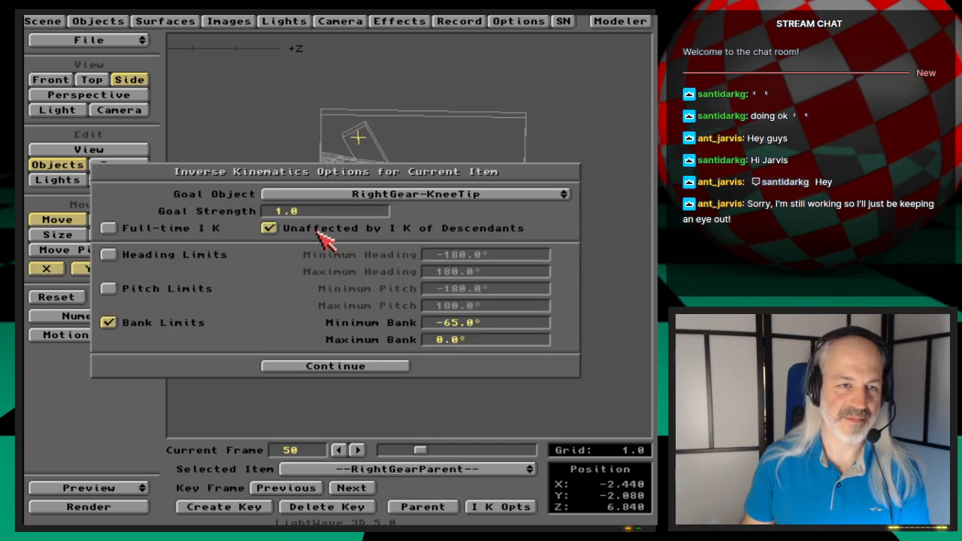
{"action": "left_click", "coordinate": [397, 368]}
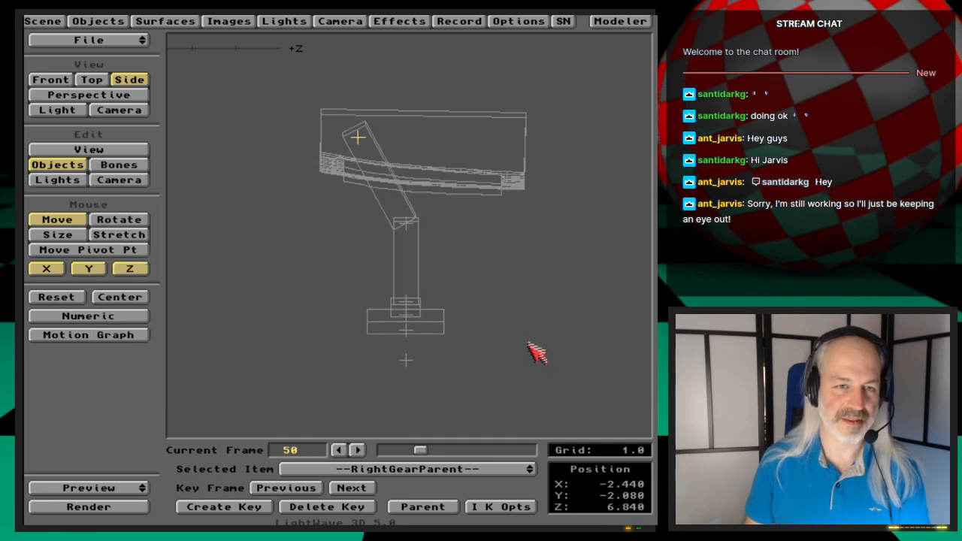
- Fold the gear upward by rotating --RightGearParent-- to a bank of about -64.6° in the side view, and key it at frame 50
{"action": "key", "text": "Down"}
{"action": "key", "text": "Down"}
{"action": "key", "text": "Down"}
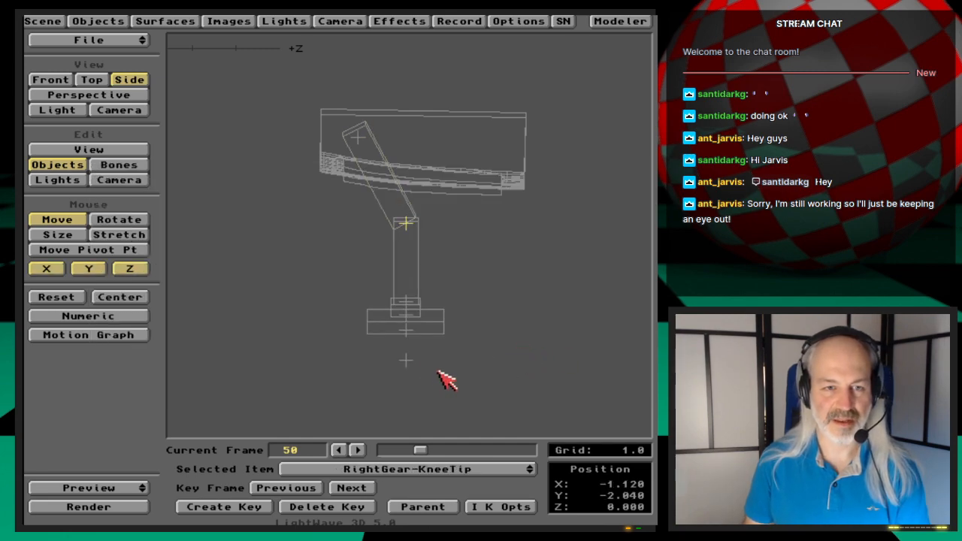
{"action": "key", "text": "Up"}
{"action": "key", "text": "Up"}
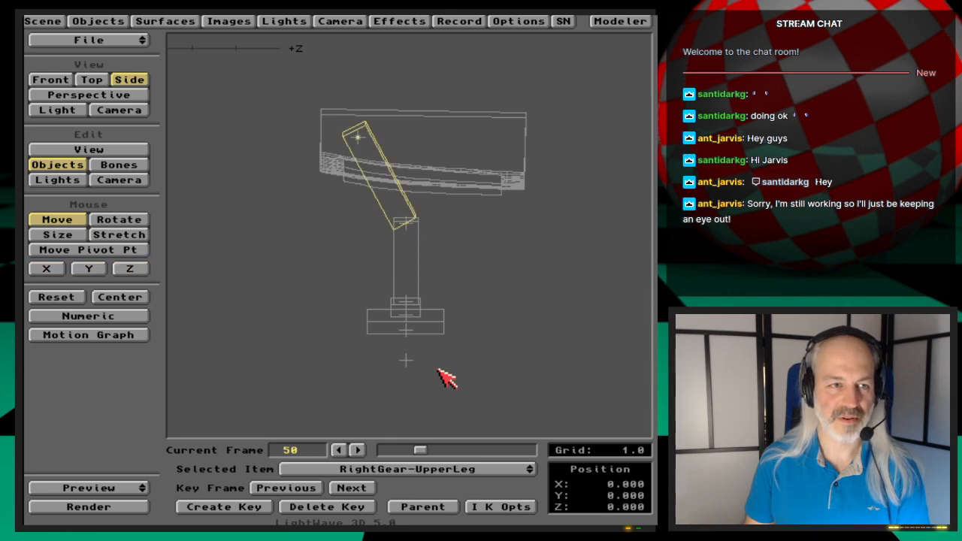
{"action": "key", "text": "Up"}
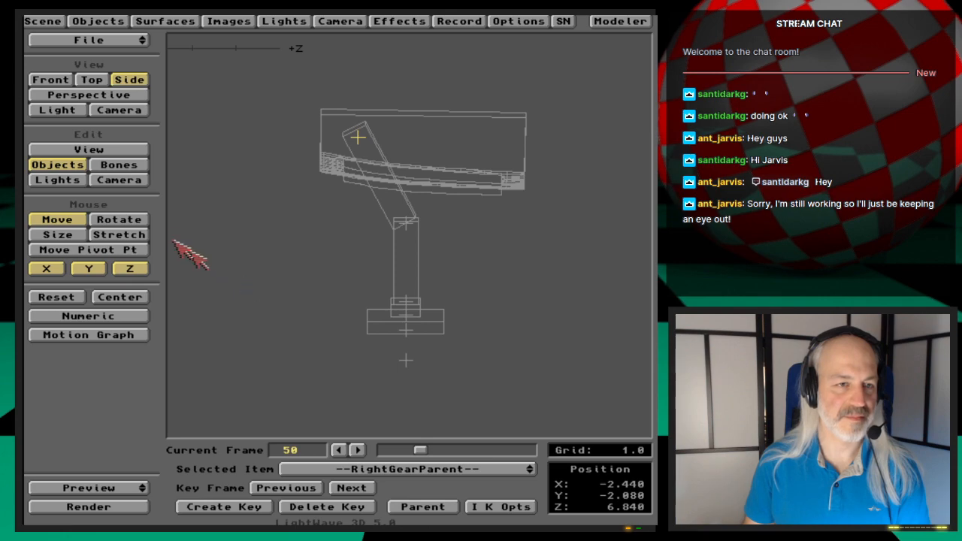
{"action": "left_click", "coordinate": [135, 219]}
{"action": "left_click_drag", "start_coordinate": [298, 324], "coordinate": [239, 324]}
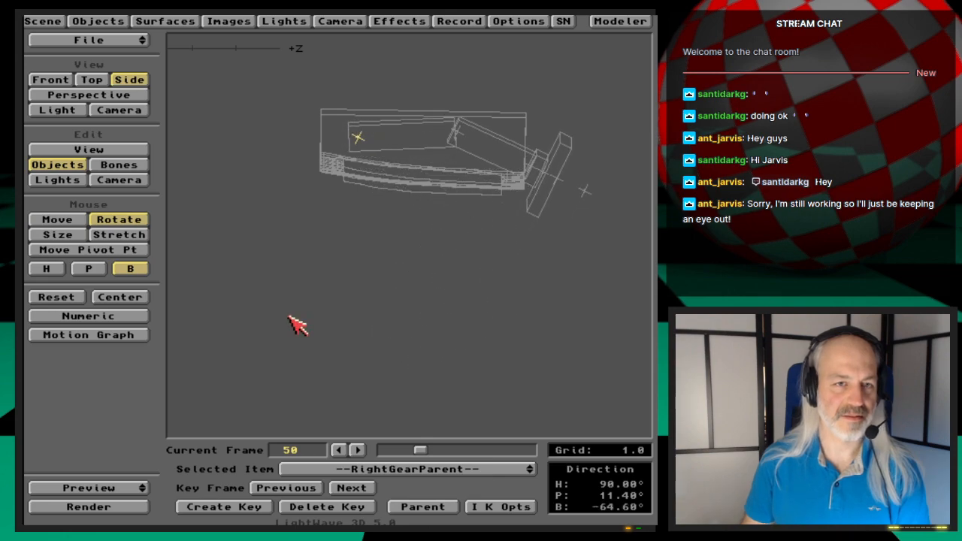
{"action": "key", "text": "Return"}
{"action": "key", "text": "Return"}
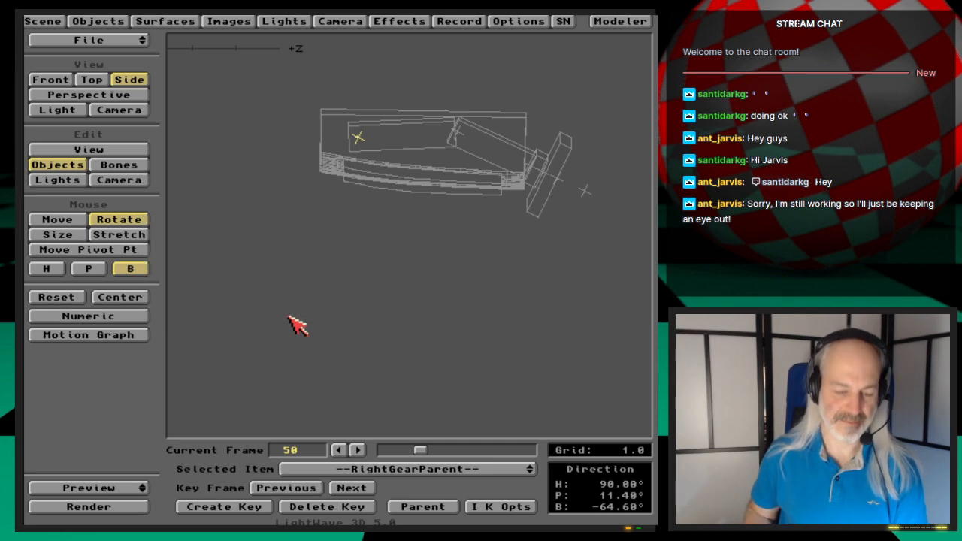
- Set the bank of --RightGearParent-- to -65° to match its minimum bank limit, and create its key at frame 50 for the selected item
{"action": "key", "text": "k"}
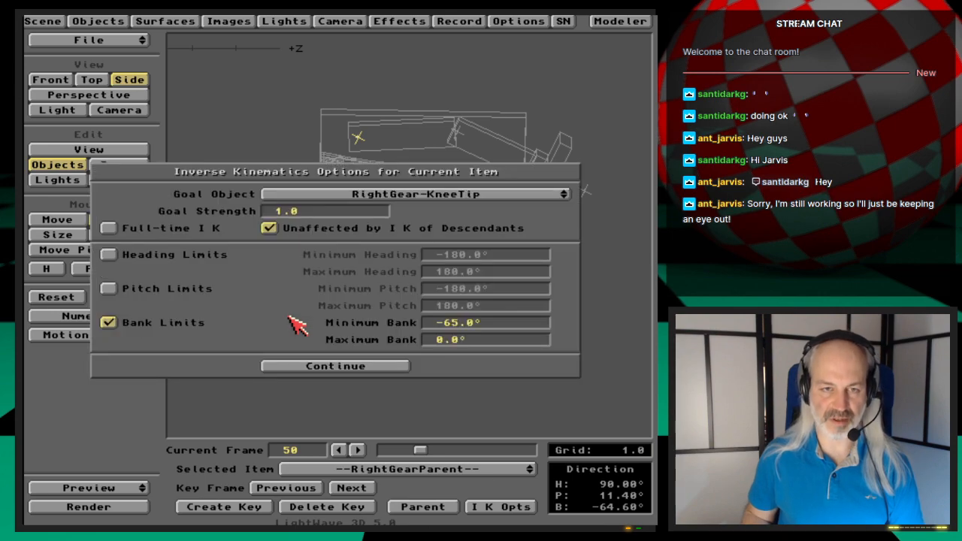
{"action": "left_click", "coordinate": [331, 367]}
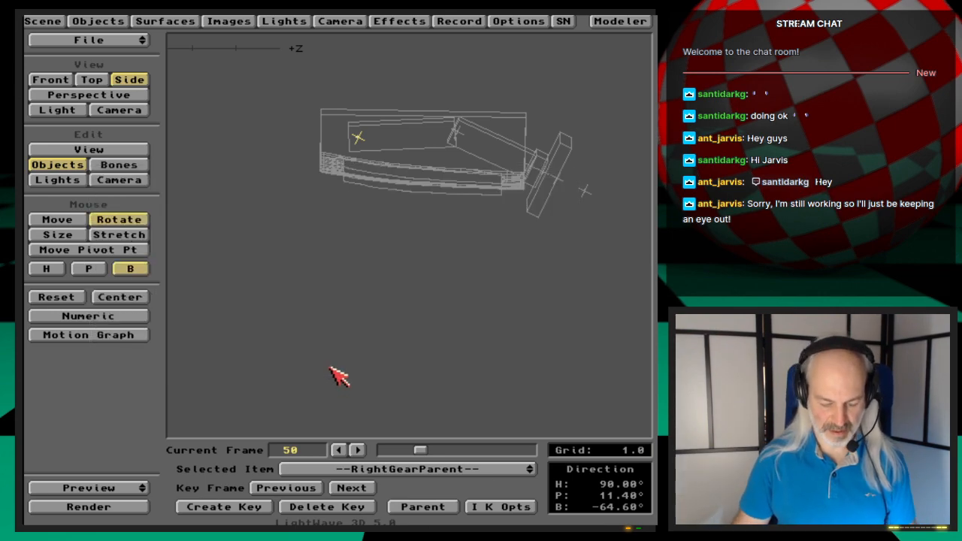
{"action": "key", "text": "n"}
{"action": "key", "text": "Right"}
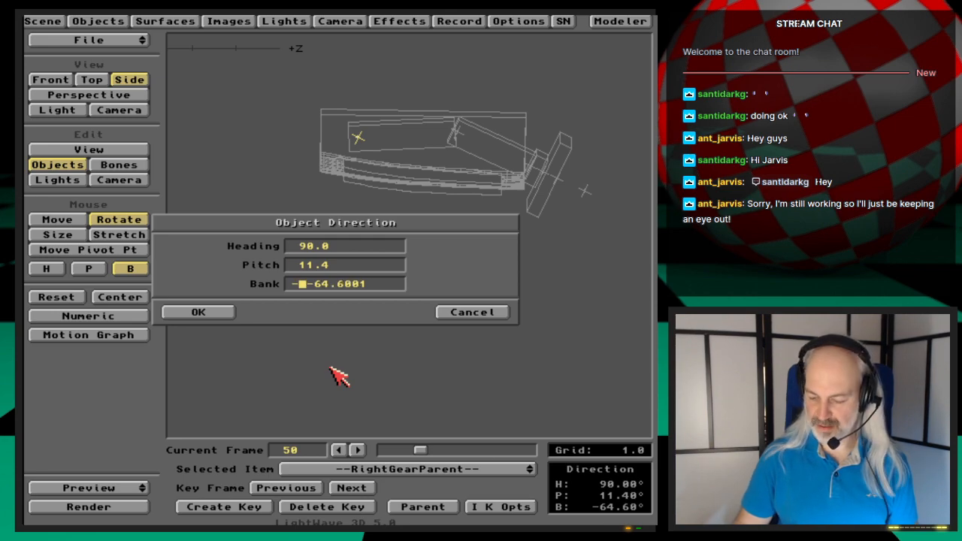
{"action": "type", "text": "65"}
{"action": "key", "text": "Return"}
{"action": "key", "text": "Return"}
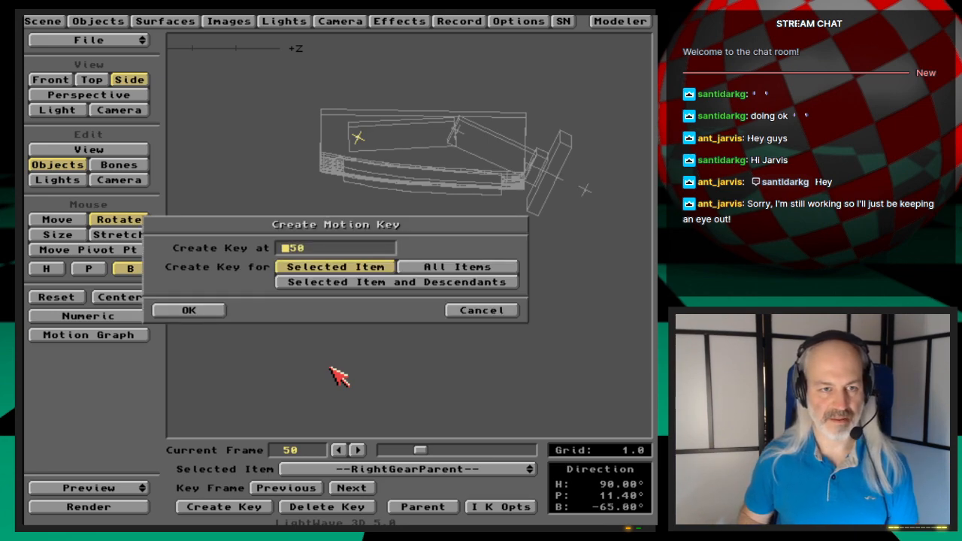
{"action": "key", "text": "Return"}
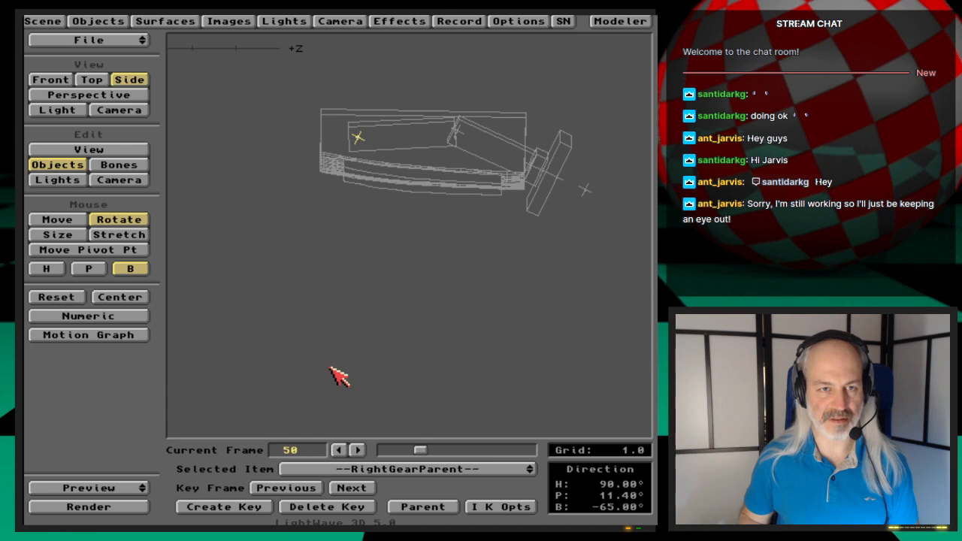
{"action": "key", "text": "Return"}
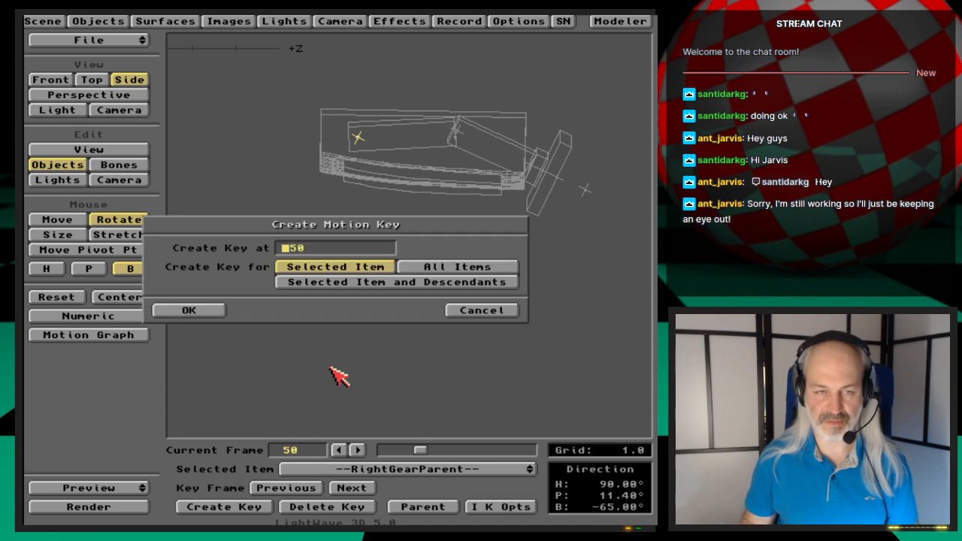
{"action": "key", "text": "Return"}
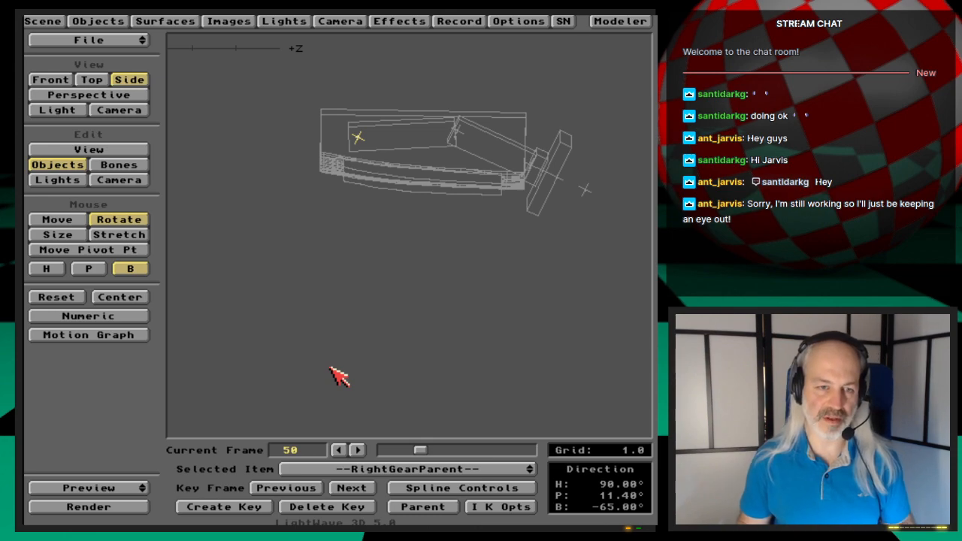
- Make the frame 50 key of --RightGearParent-- linear in its spline controls
{"action": "key", "text": "s"}
{"action": "left_click", "coordinate": [293, 293]}
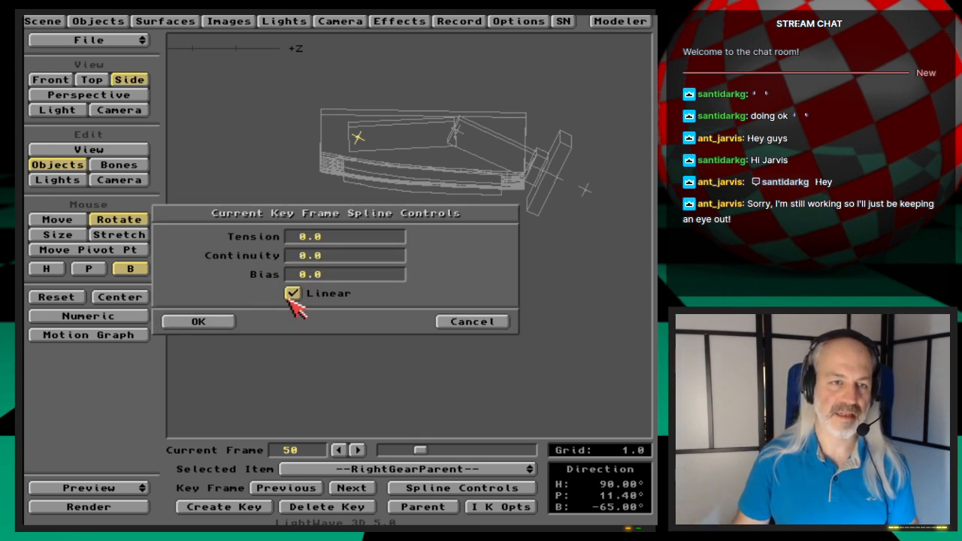
{"action": "left_click", "coordinate": [229, 323]}
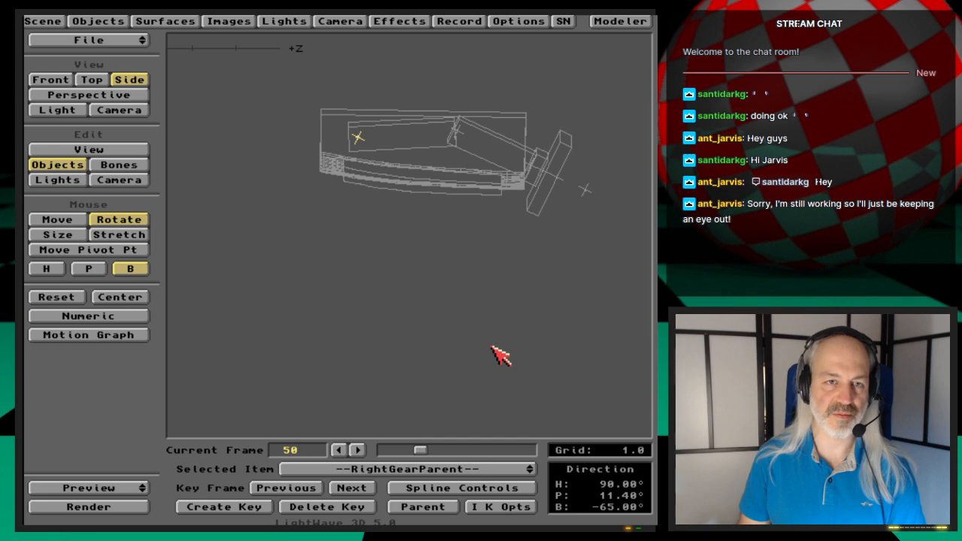
- Select RightGear-KneeTip in the gear hierarchy and review its goal object and bank limits in the inverse kinematics options
{"action": "key", "text": "Down"}
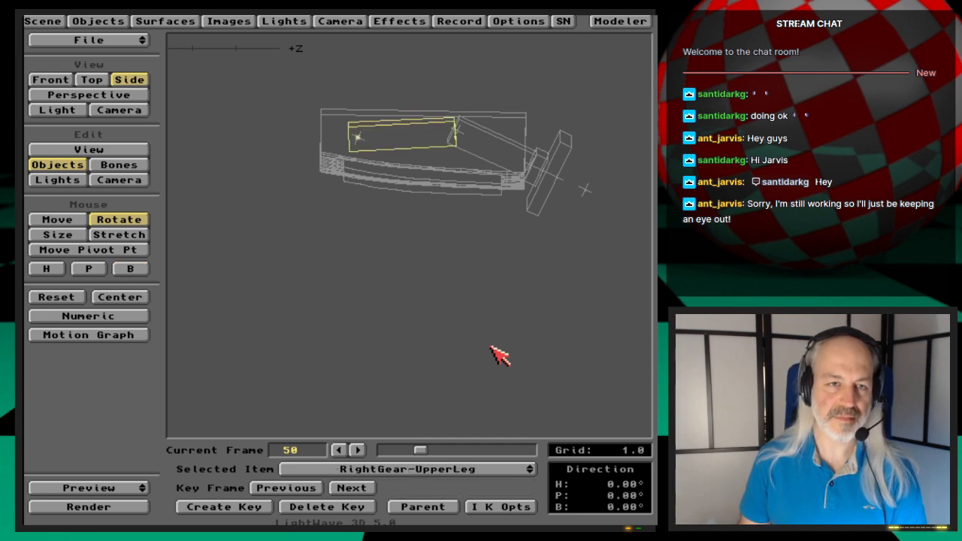
{"action": "key", "text": "Down"}
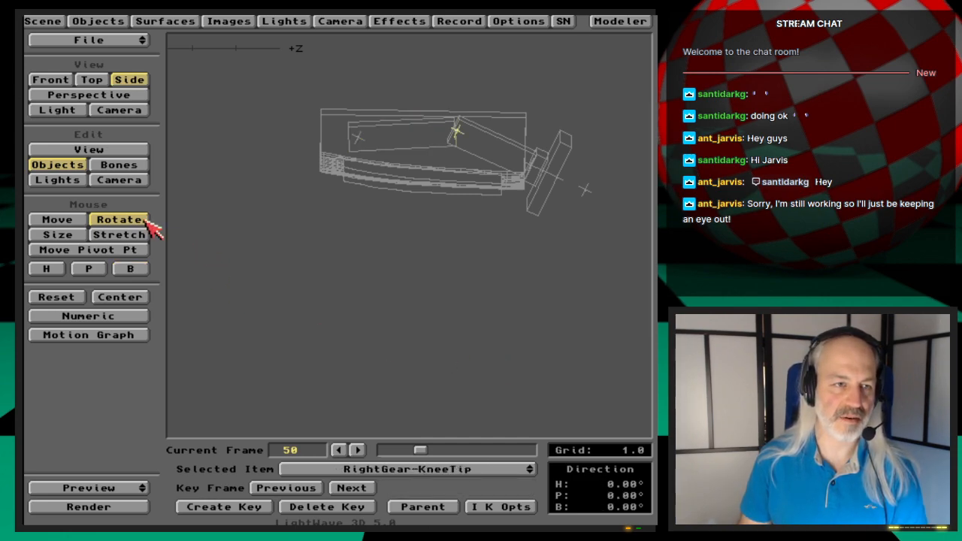
{"action": "key", "text": "Down"}
{"action": "key", "text": "Up"}
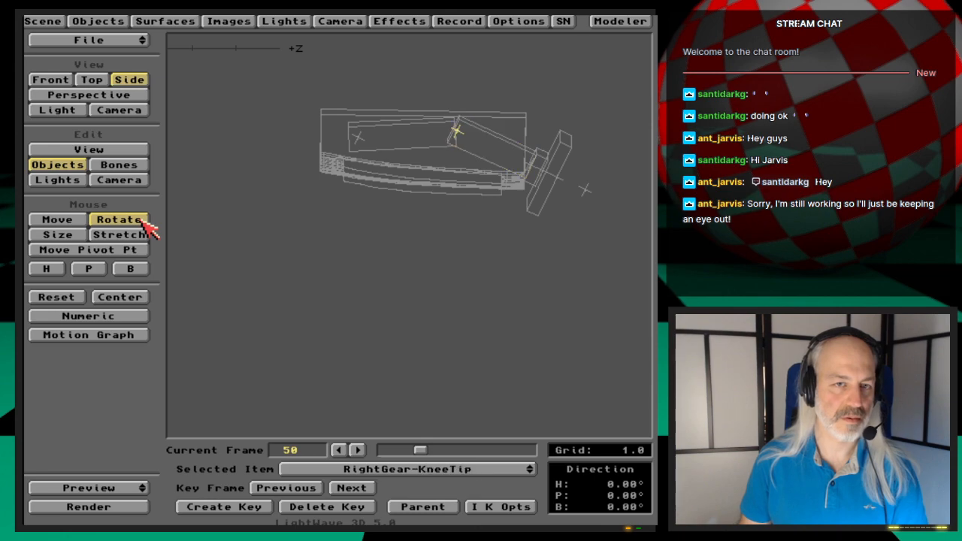
{"action": "left_click", "coordinate": [519, 509]}
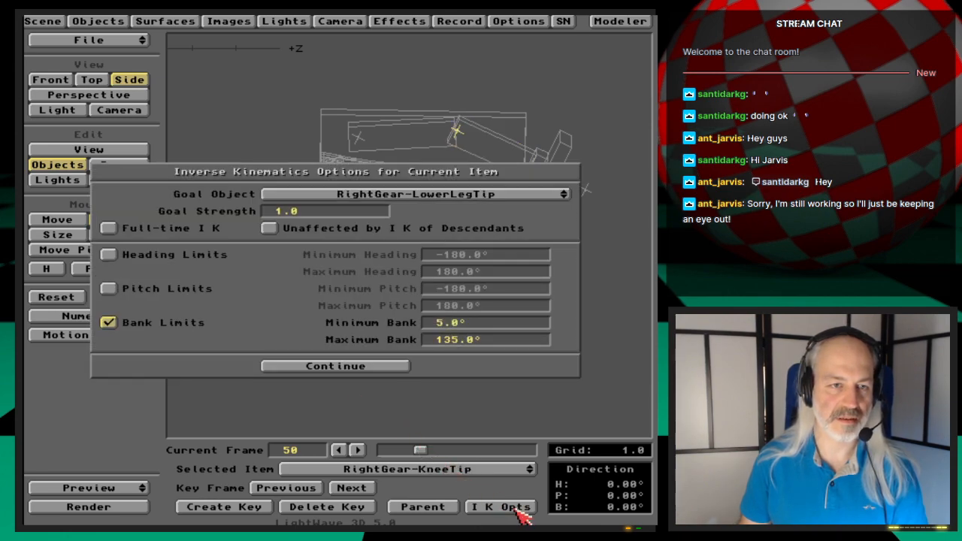
{"action": "left_click", "coordinate": [392, 366]}
- Rotate RightGear-KneeTip to a bank of 67.5° at frame 50, and check the RightGear-UpperLeg and --RightGearParent-- rotations above it
{"action": "left_click", "coordinate": [140, 271]}
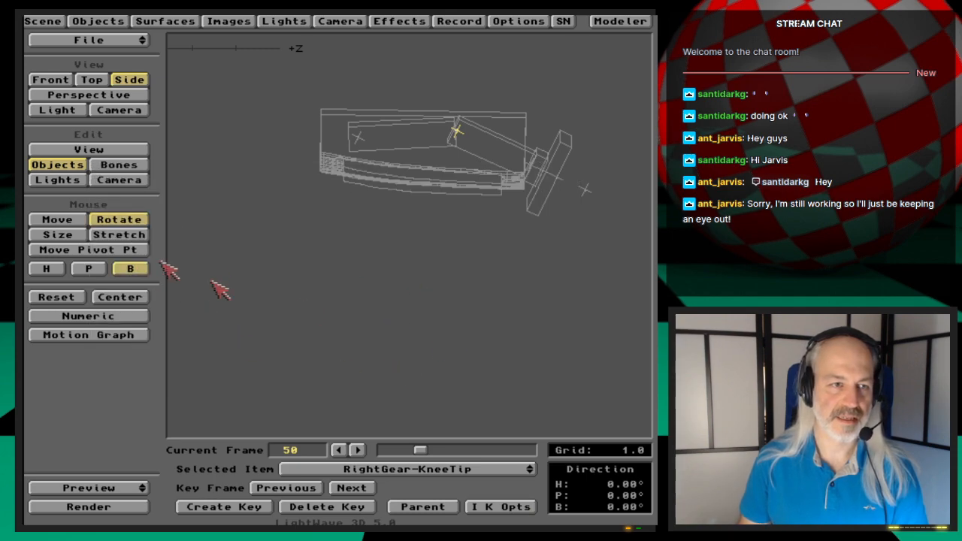
{"action": "left_click_drag", "start_coordinate": [337, 228], "coordinate": [421, 230]}
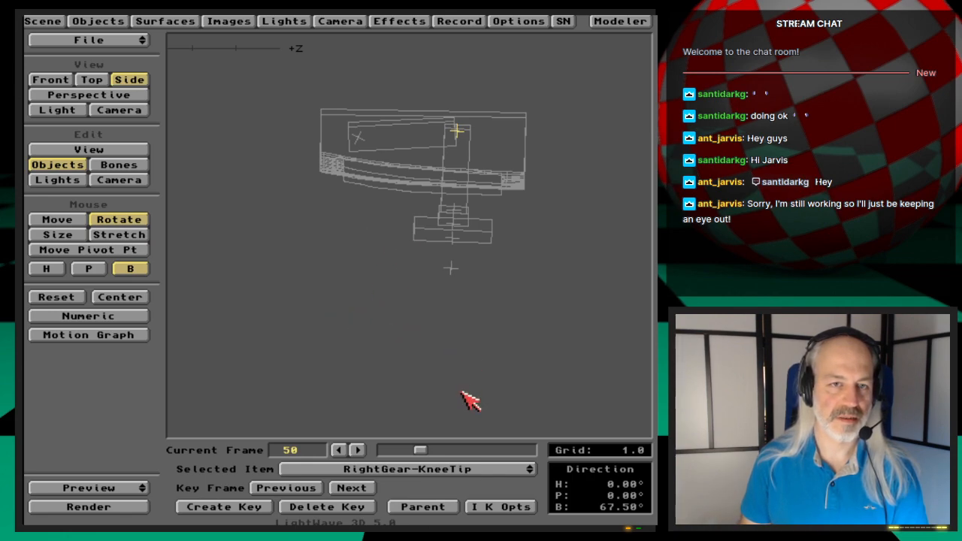
{"action": "key", "text": "Up"}
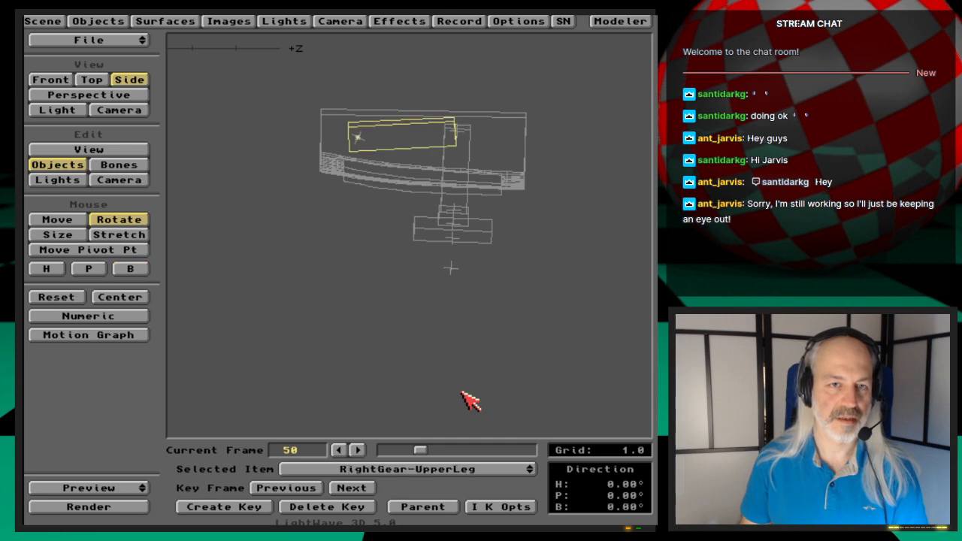
{"action": "key", "text": "Up"}
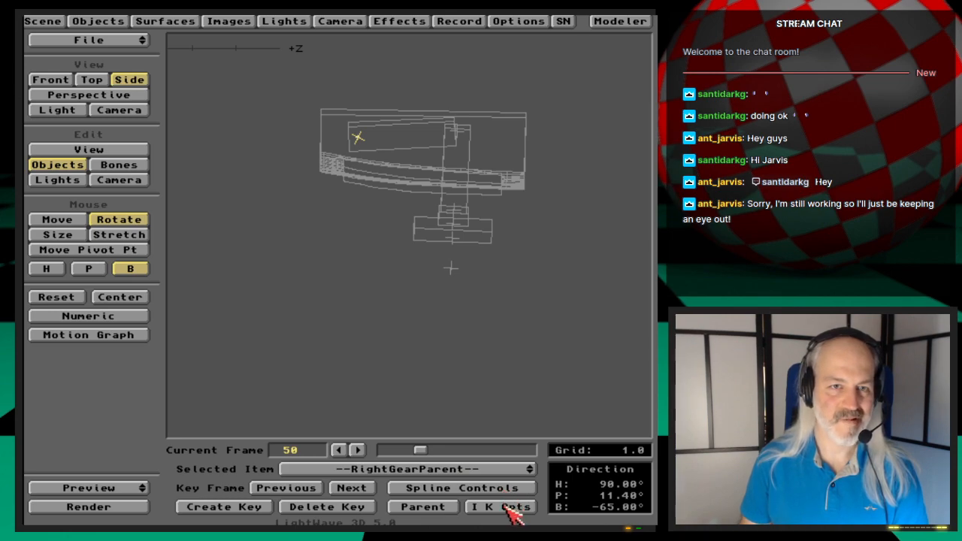
{"action": "key", "text": "Down"}
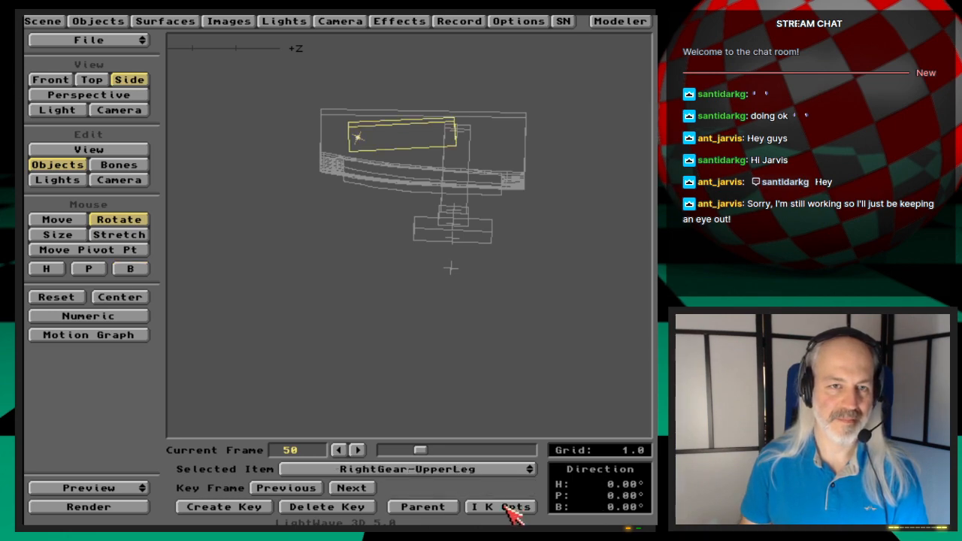
{"action": "key", "text": "Down"}
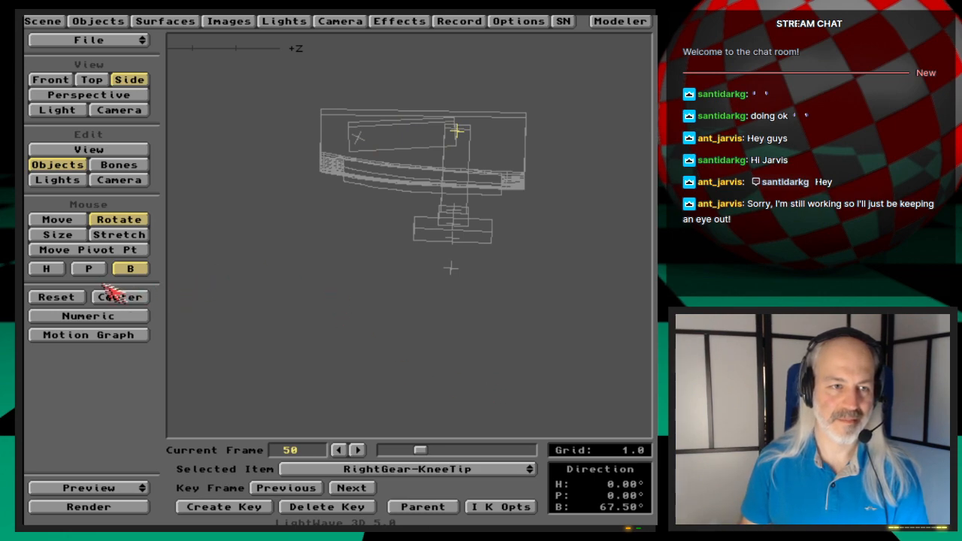
- Try rotating RightGear-KneeTip in pitch together with bank, and discard the test pose by stepping off frame 50 and back
{"action": "left_click", "coordinate": [90, 269]}
{"action": "left_click_drag", "start_coordinate": [278, 284], "coordinate": [312, 331]}
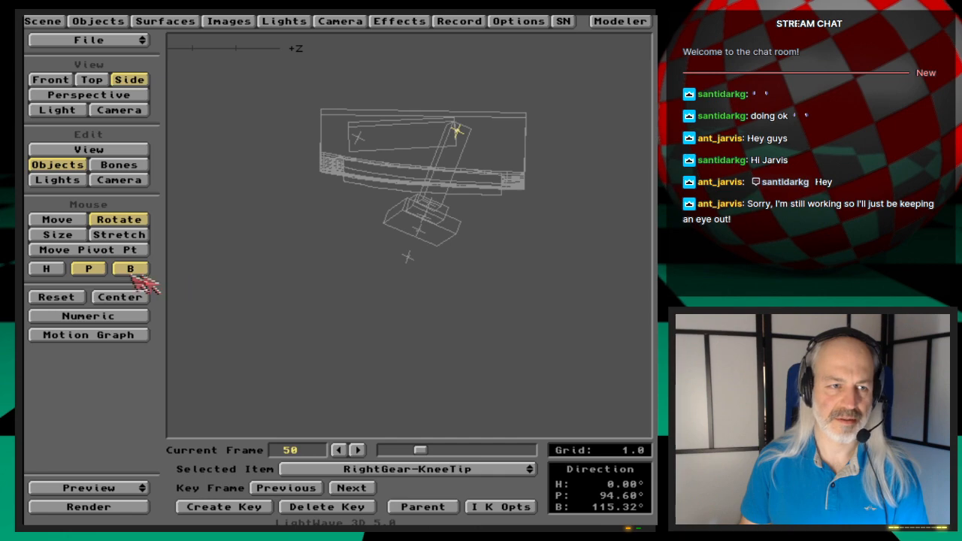
{"action": "left_click", "coordinate": [99, 271]}
{"action": "key", "text": "Right"}
{"action": "key", "text": "Left"}
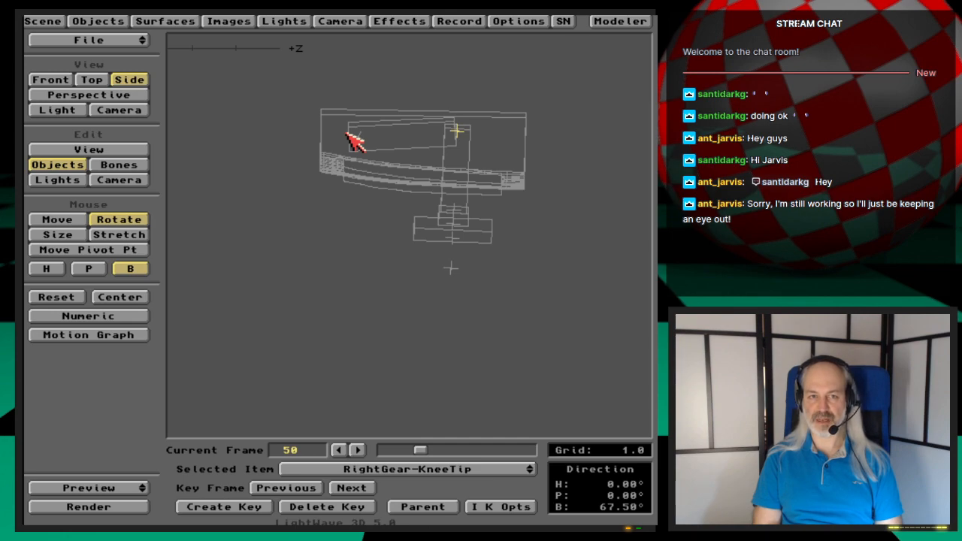
- Save the scene as Shuttle-RearGearIK in 3D:webcast/Ep.38/Scenes, overwriting the existing file
{"action": "key", "text": "s"}
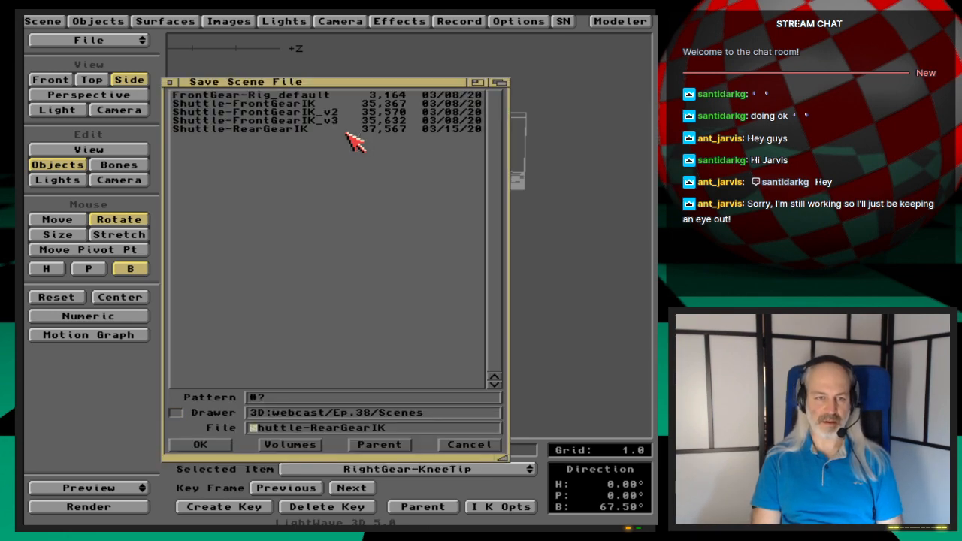
{"action": "key", "text": "Return"}
{"action": "key", "text": "Return"}
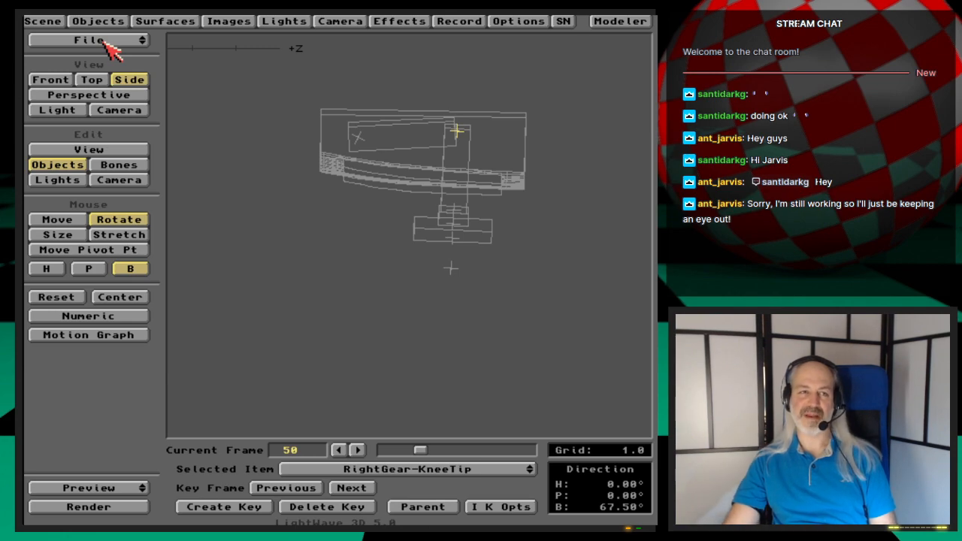
{"action": "left_click_drag", "start_coordinate": [105, 42], "coordinate": [125, 70]}
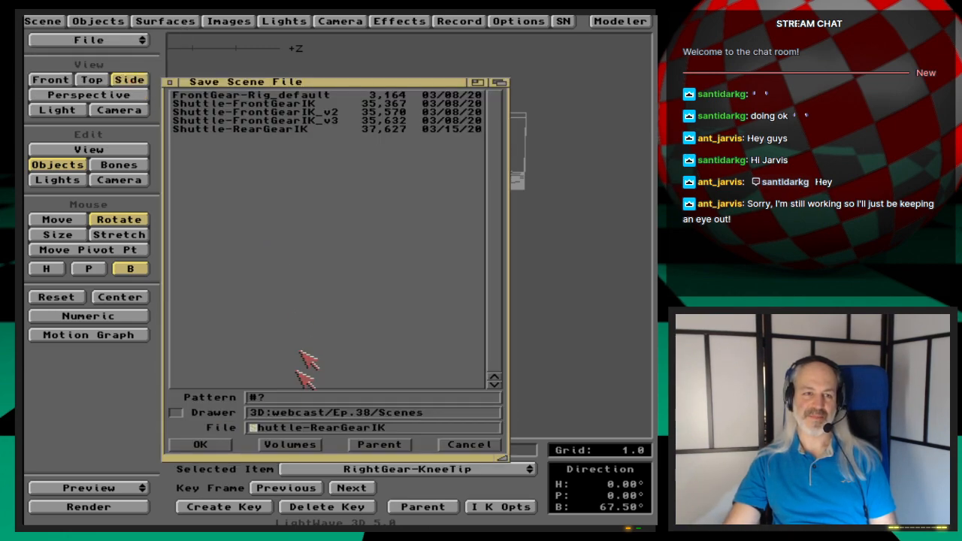
{"action": "left_click", "coordinate": [222, 449]}
{"action": "left_click", "coordinate": [210, 298]}
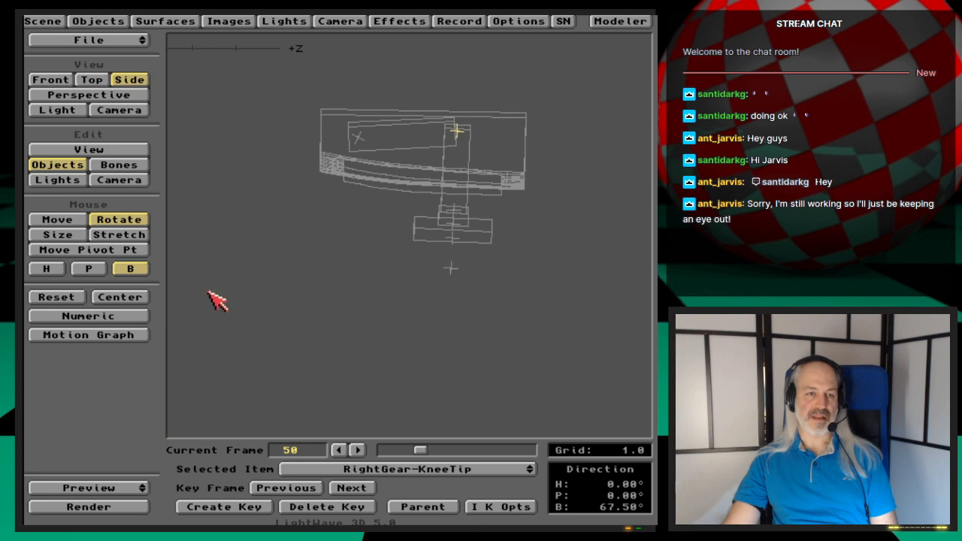
- Save all objects in the scene and confirm the save
{"action": "left_click", "coordinate": [113, 21]}
{"action": "left_click", "coordinate": [381, 155]}
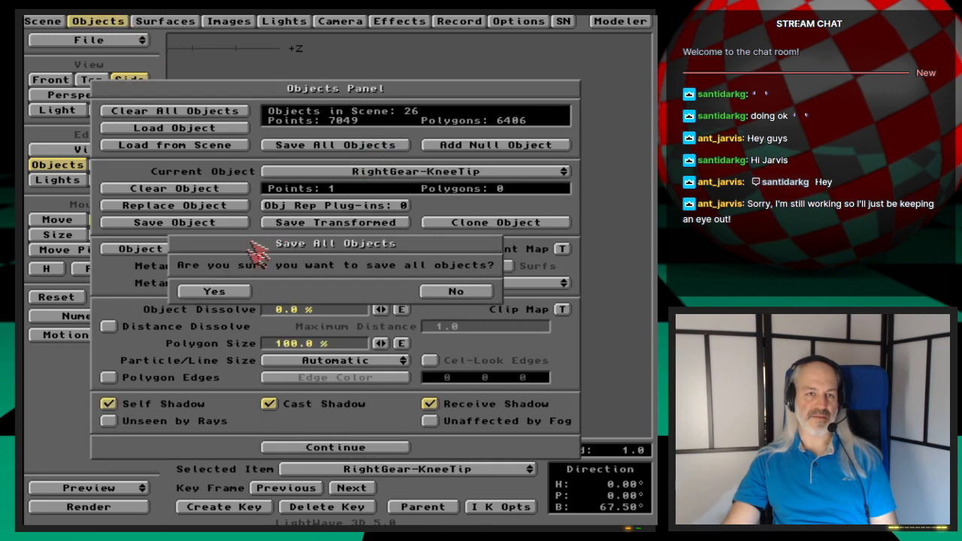
{"action": "left_click", "coordinate": [233, 288]}
{"action": "left_click", "coordinate": [123, 21]}
- Quit LightWave and return to the Workbench desktop
{"action": "left_click_drag", "start_coordinate": [125, 40], "coordinate": [132, 72]}
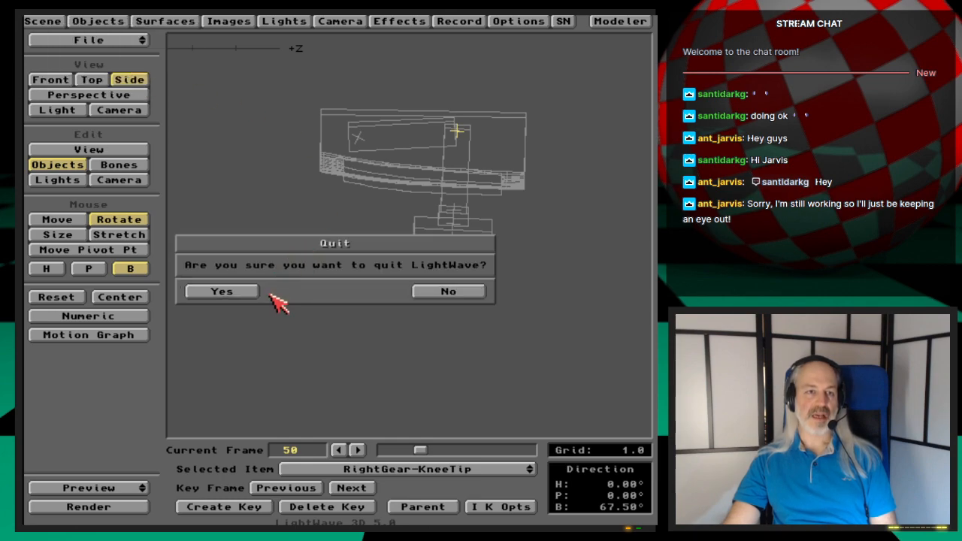
{"action": "left_click", "coordinate": [222, 292]}
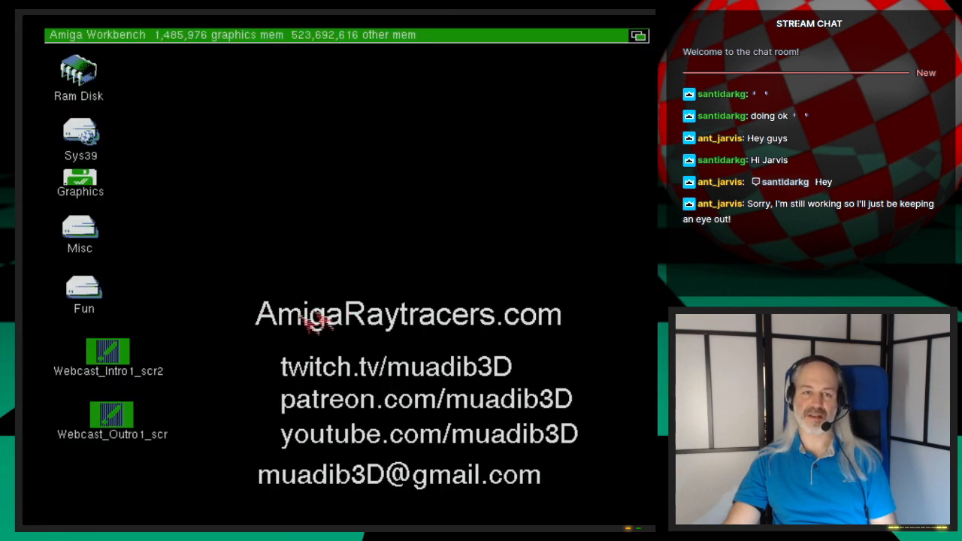
{"action": "left_click_drag", "start_coordinate": [204, 278], "coordinate": [617, 512]}
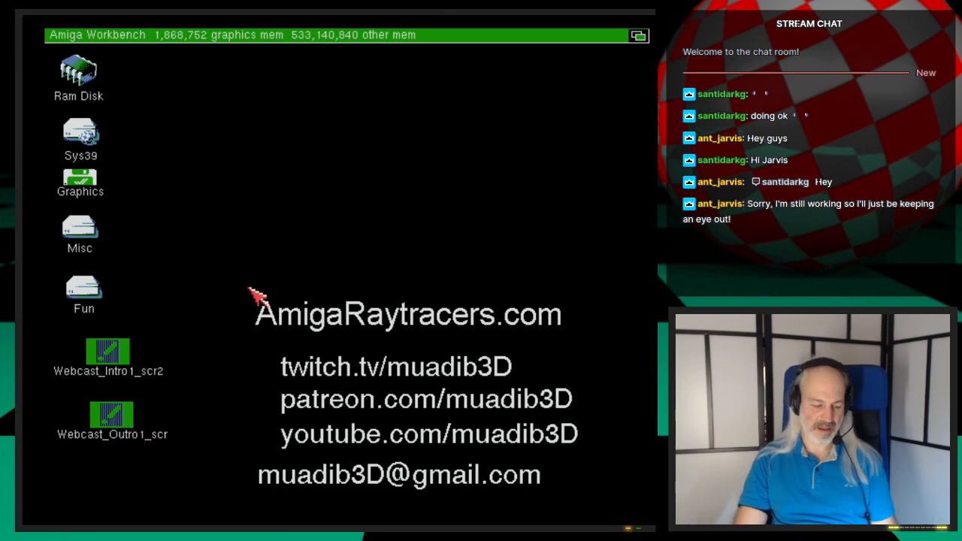
- Switch to Directory Opus and open the Objects directory inside 3D:Webcast
{"action": "key", "text": "super+m"}
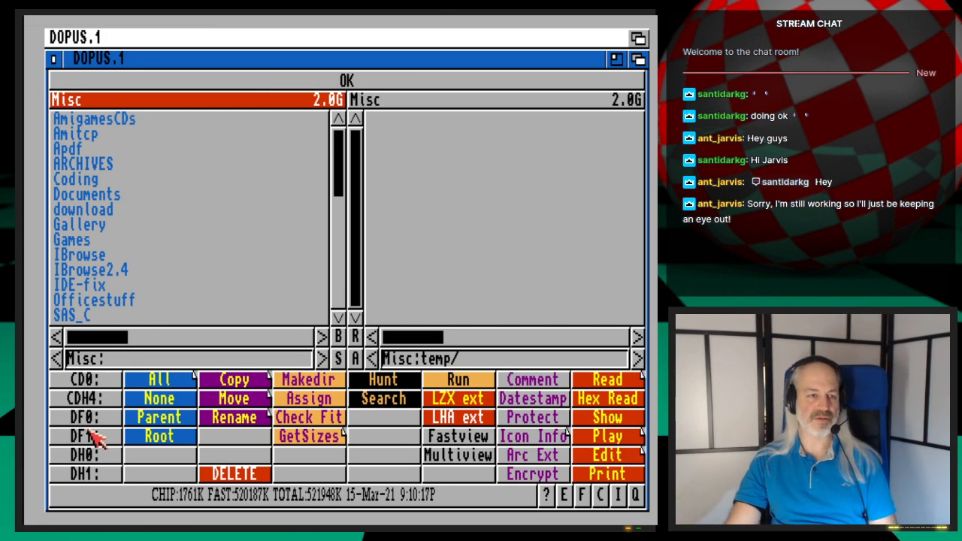
{"action": "right_click", "coordinate": [102, 477]}
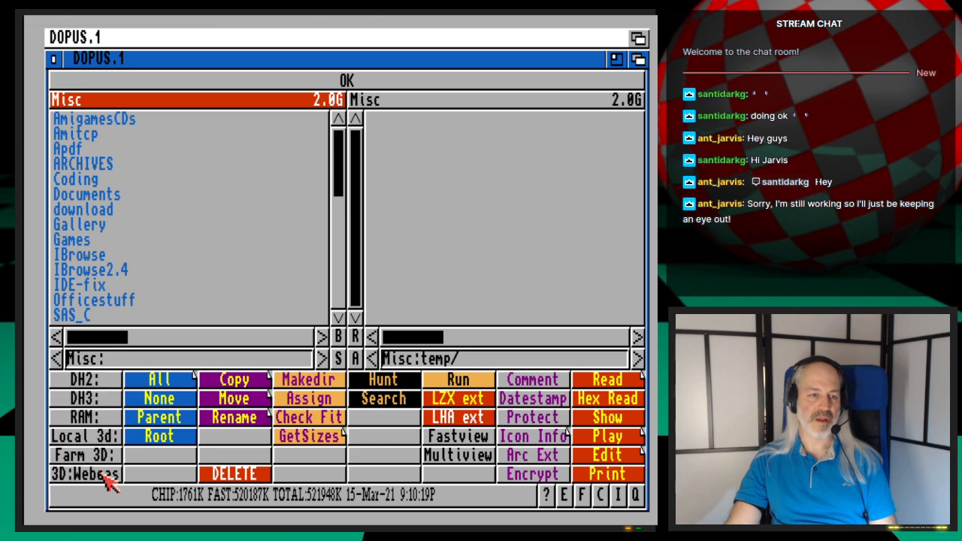
{"action": "left_click", "coordinate": [105, 477]}
{"action": "scroll", "coordinate": [133, 305], "scroll_direction": "down", "scroll_amount": 3}
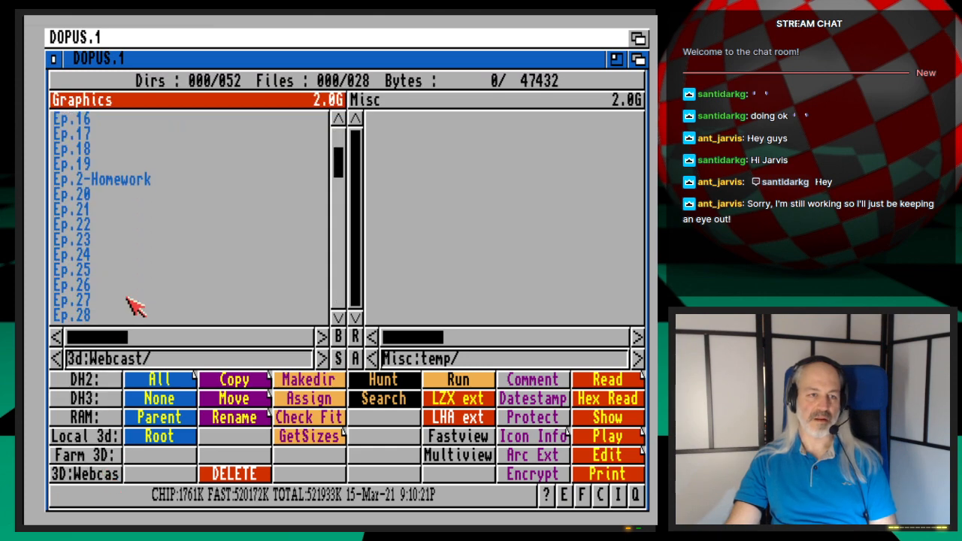
{"action": "scroll", "coordinate": [133, 305], "scroll_direction": "down", "scroll_amount": 10}
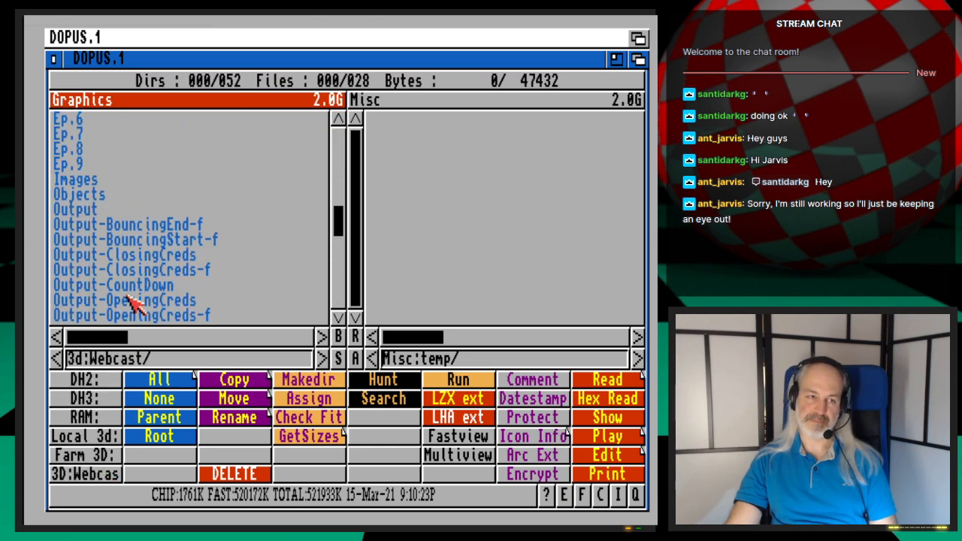
{"action": "double_click", "coordinate": [119, 197]}
- Look through the Webcast object files for the Patron and Supporter credit objects
{"action": "scroll", "coordinate": [199, 299], "scroll_direction": "down", "scroll_amount": 8}
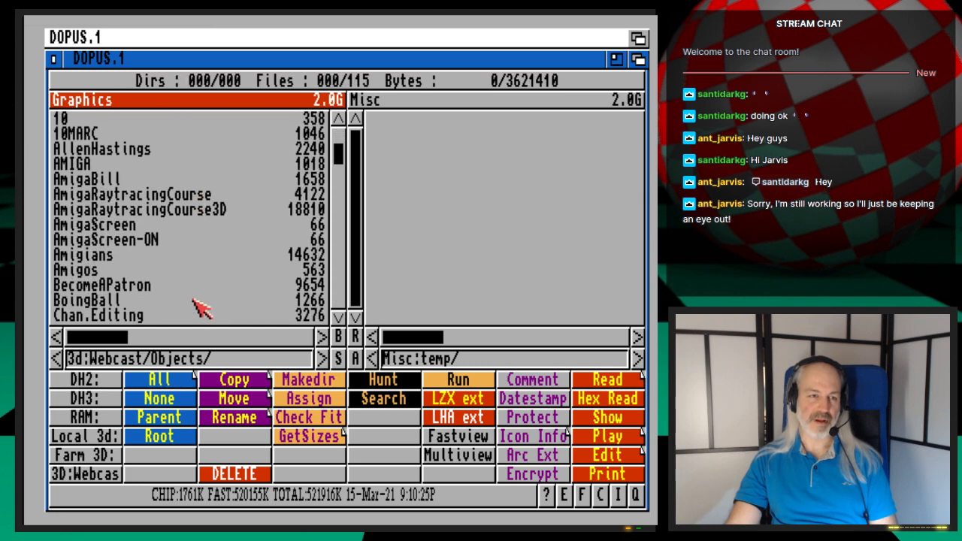
{"action": "scroll", "coordinate": [200, 308], "scroll_direction": "down", "scroll_amount": 15}
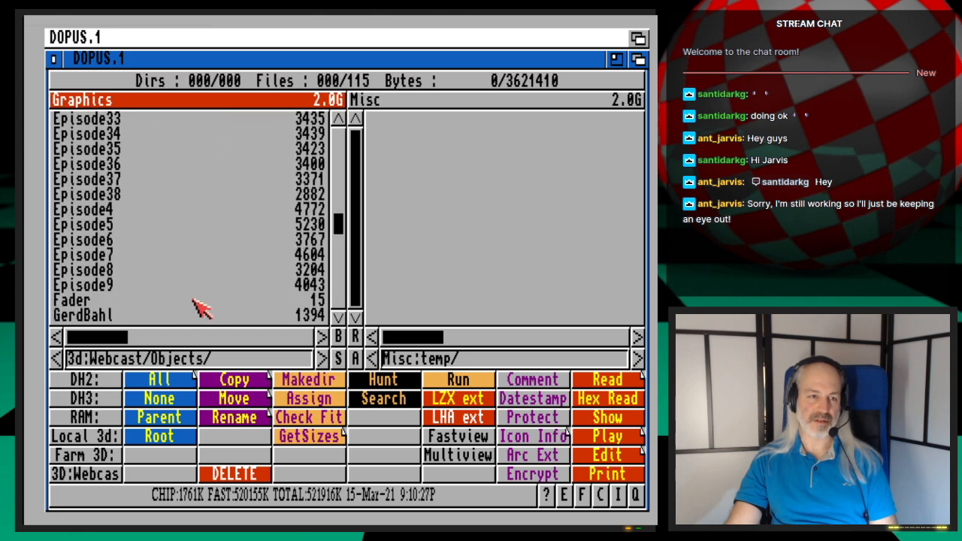
{"action": "scroll", "coordinate": [200, 308], "scroll_direction": "down", "scroll_amount": 10}
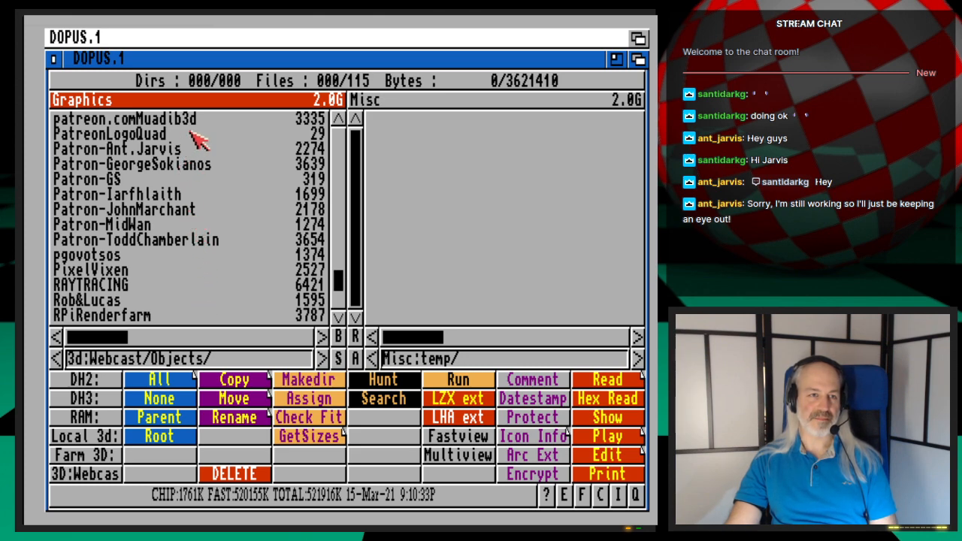
{"action": "scroll", "coordinate": [200, 136], "scroll_direction": "up", "scroll_amount": 1}
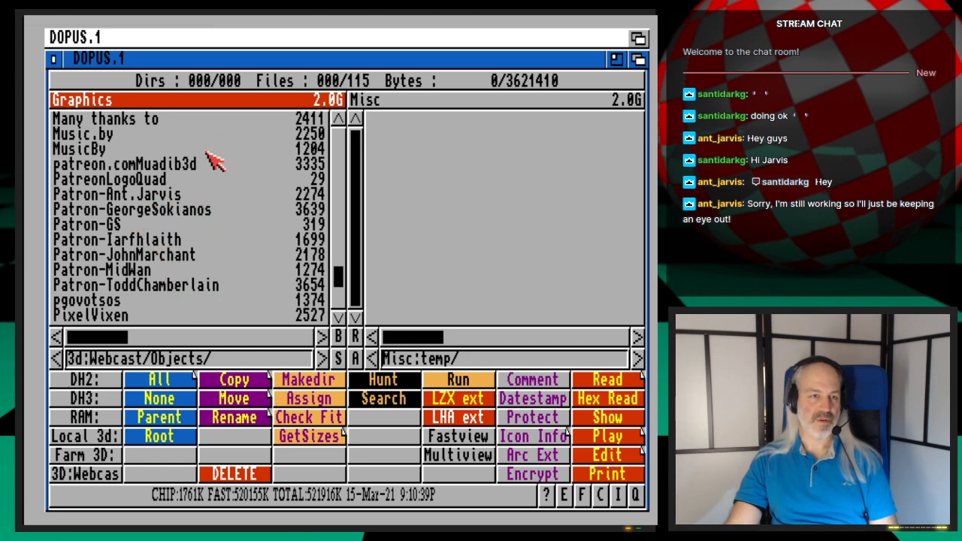
{"action": "scroll", "coordinate": [218, 145], "scroll_direction": "up", "scroll_amount": 1}
{"action": "scroll", "coordinate": [216, 275], "scroll_direction": "down", "scroll_amount": 4}
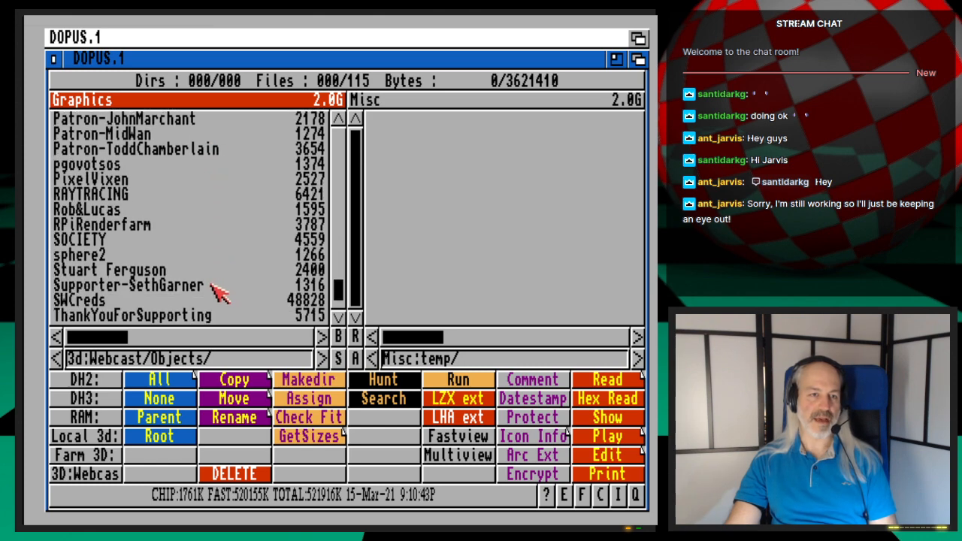
- Quit Directory Opus and return to the Workbench desktop
{"action": "left_click", "coordinate": [54, 58]}
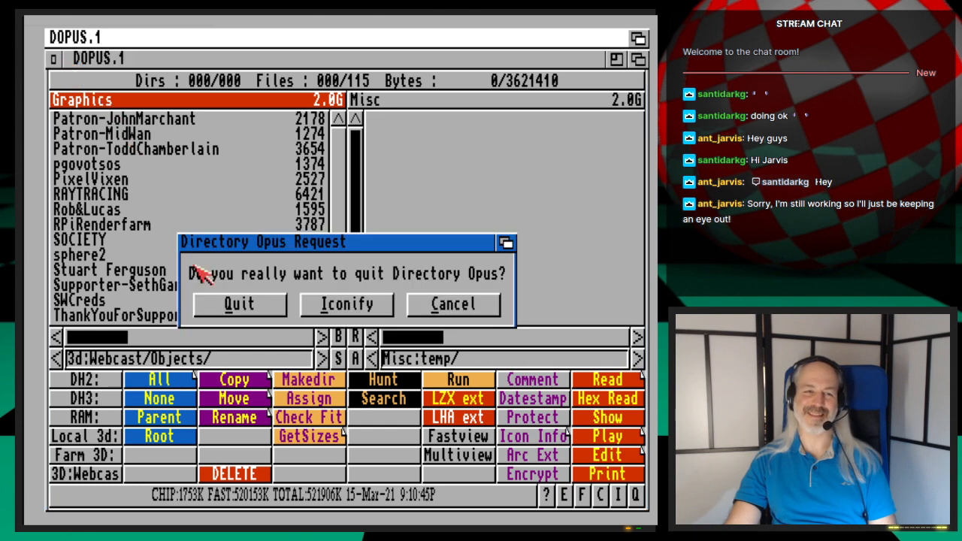
{"action": "left_click", "coordinate": [239, 305]}
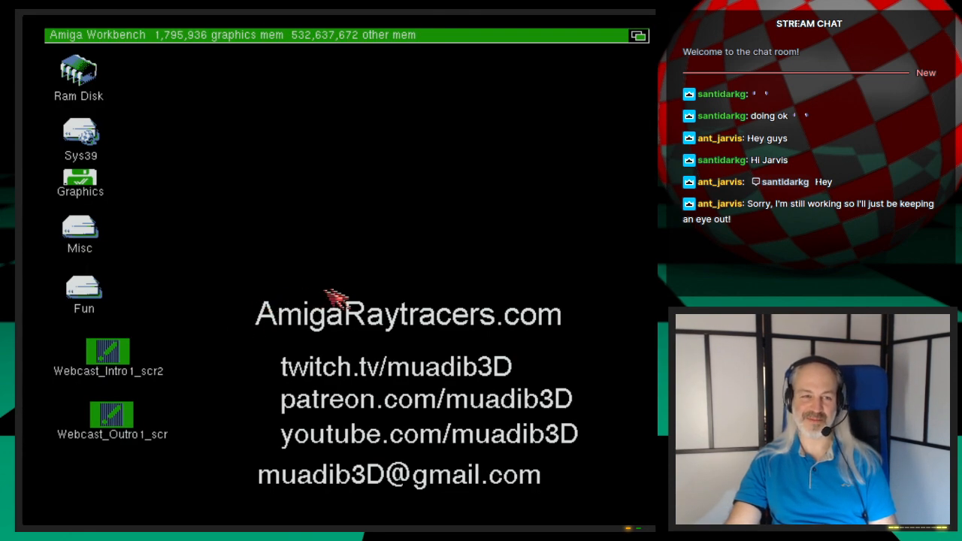
{"action": "left_click_drag", "start_coordinate": [203, 272], "coordinate": [593, 489]}
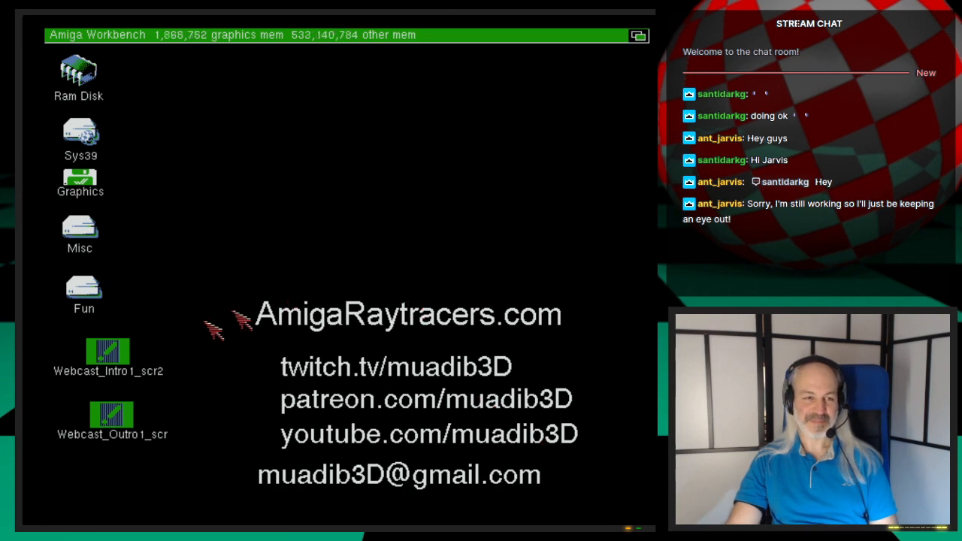